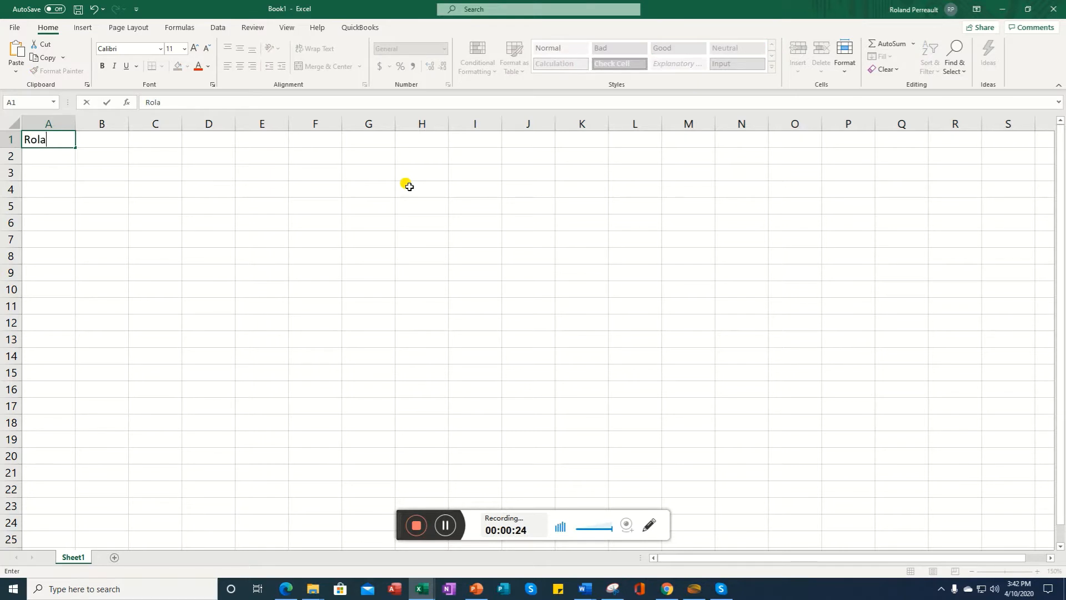
Step: Enter the last name in cell B1 beside the first name in A1
{"action": "key", "text": "Tab"}
{"action": "type", "text": "Perreault"}
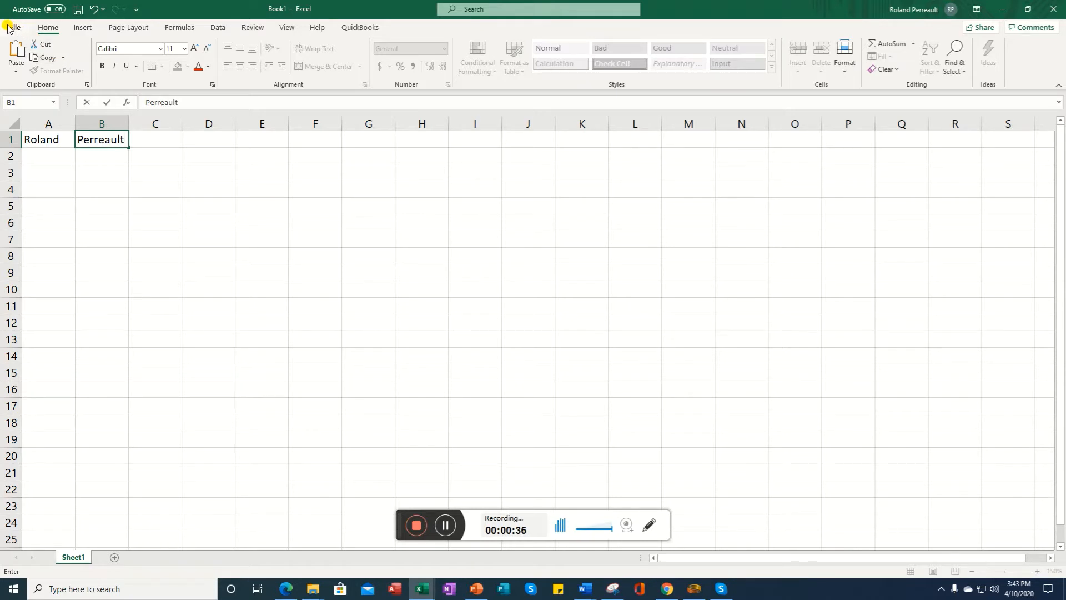
{"action": "left_click", "coordinate": [649, 531]}
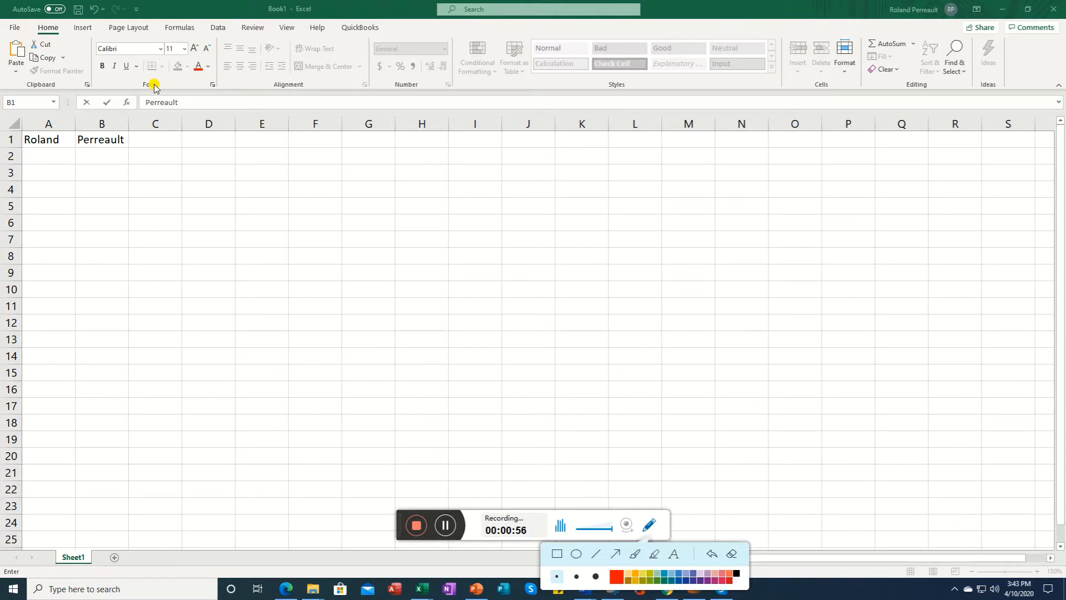
Step: Examine the Font dialog and the font name and size lists for cell B1 without changing anything
{"action": "left_click", "coordinate": [213, 87]}
{"action": "left_click", "coordinate": [213, 87]}
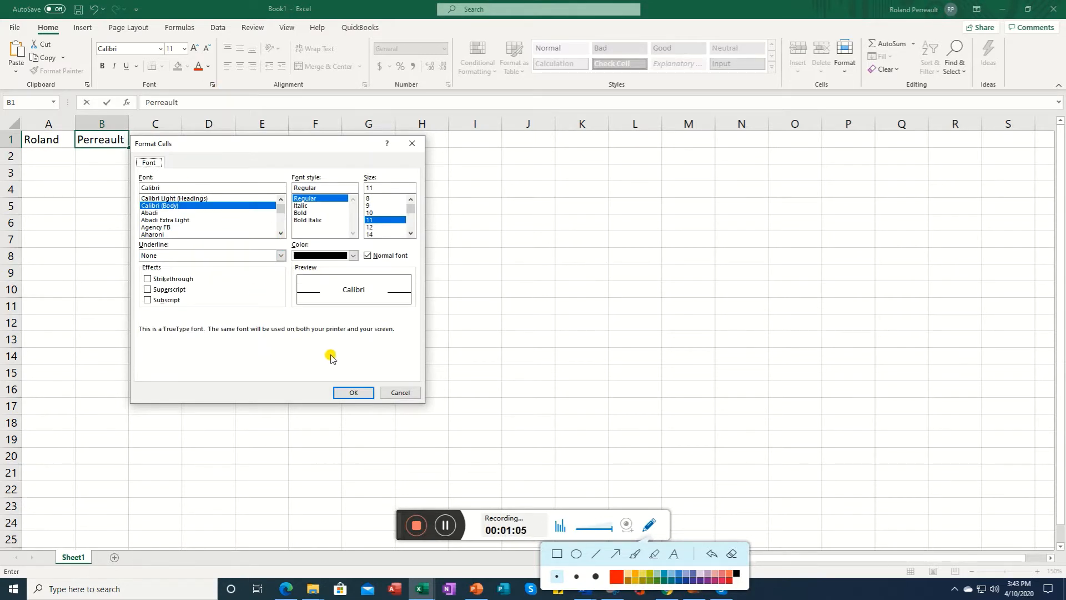
{"action": "left_click", "coordinate": [400, 392]}
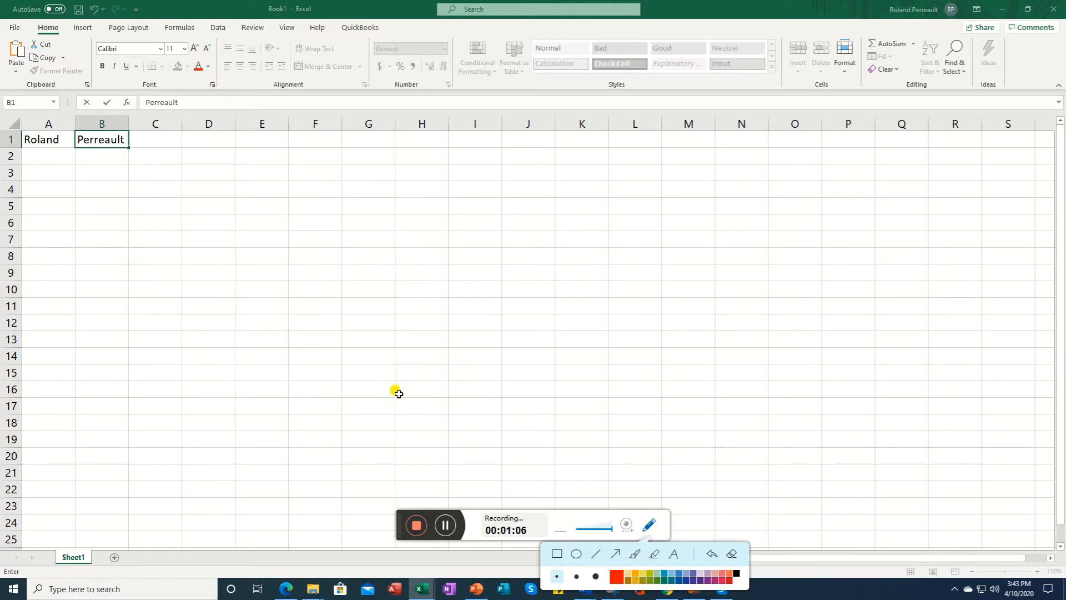
{"action": "left_click", "coordinate": [163, 50]}
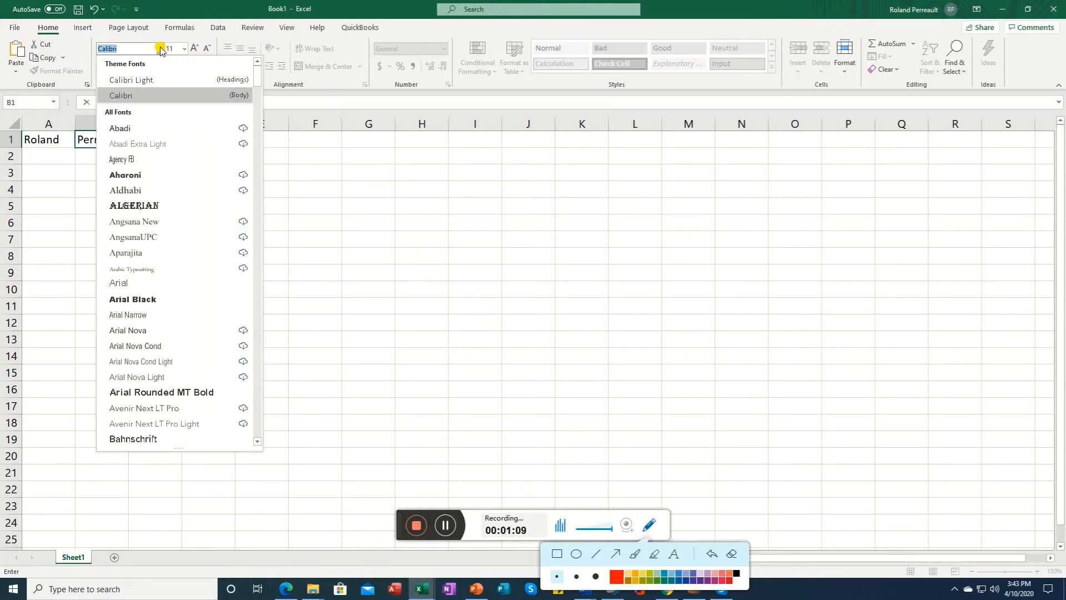
{"action": "left_click", "coordinate": [161, 49]}
{"action": "left_click", "coordinate": [185, 49]}
{"action": "left_click", "coordinate": [186, 50]}
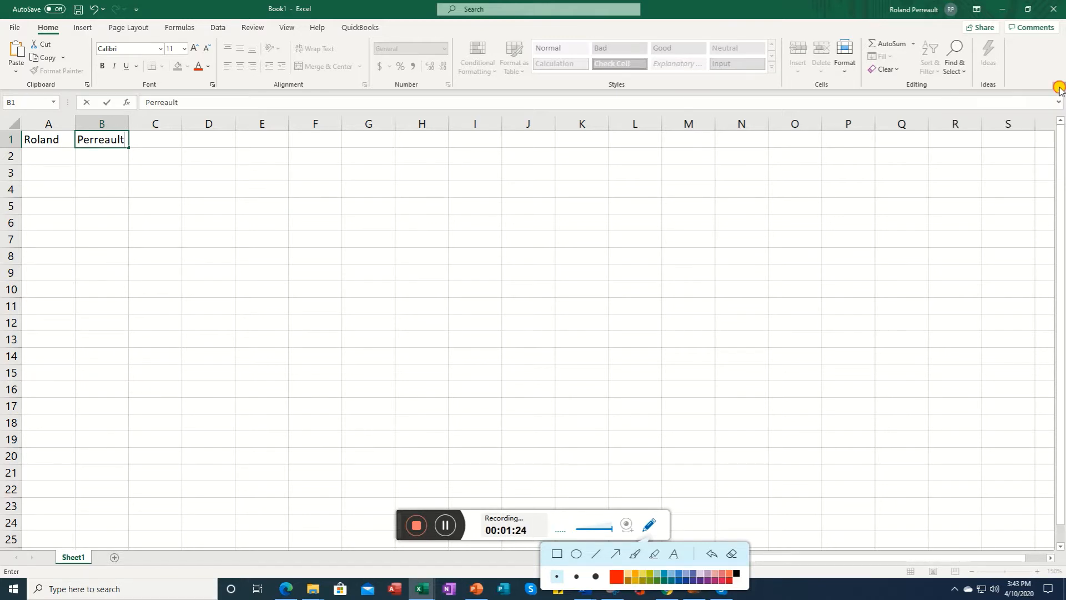
Step: Collapse the ribbon, then show it again and pin it open
{"action": "left_click", "coordinate": [1060, 89]}
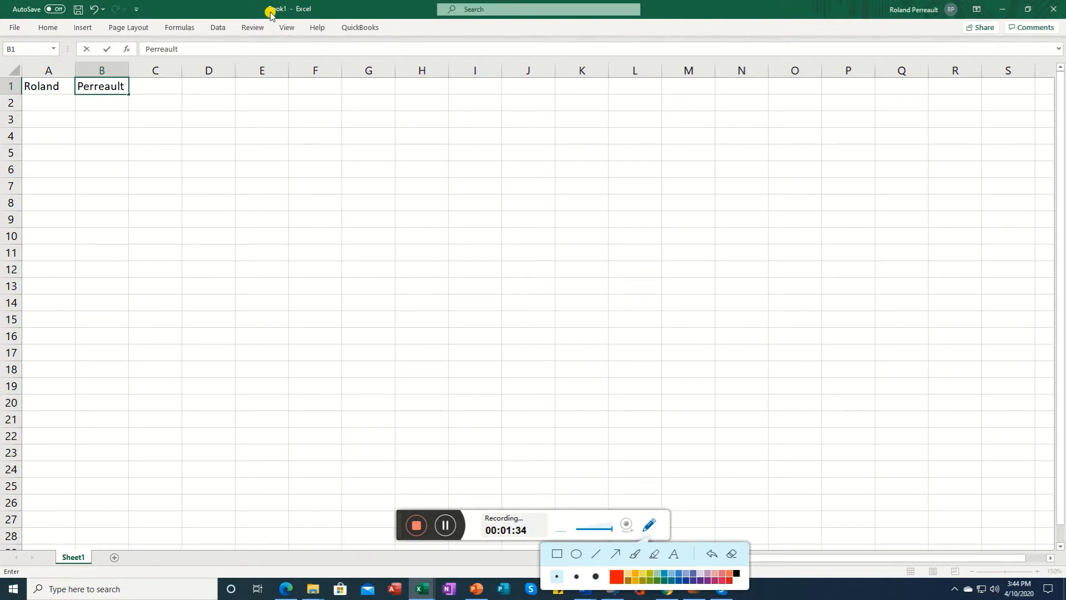
{"action": "left_click", "coordinate": [16, 30]}
{"action": "left_click", "coordinate": [16, 30]}
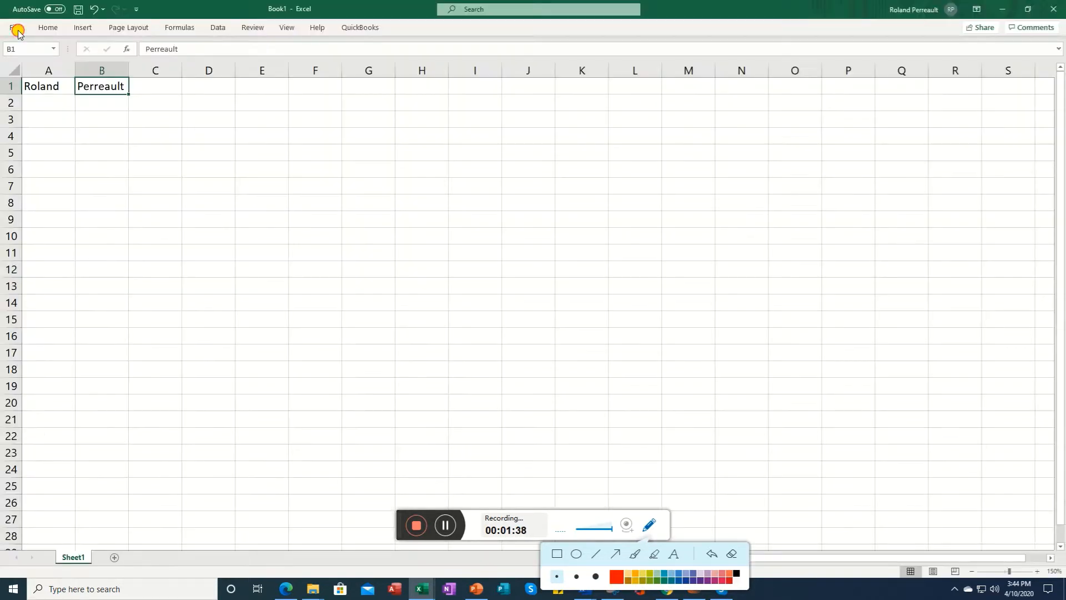
{"action": "left_click", "coordinate": [47, 30]}
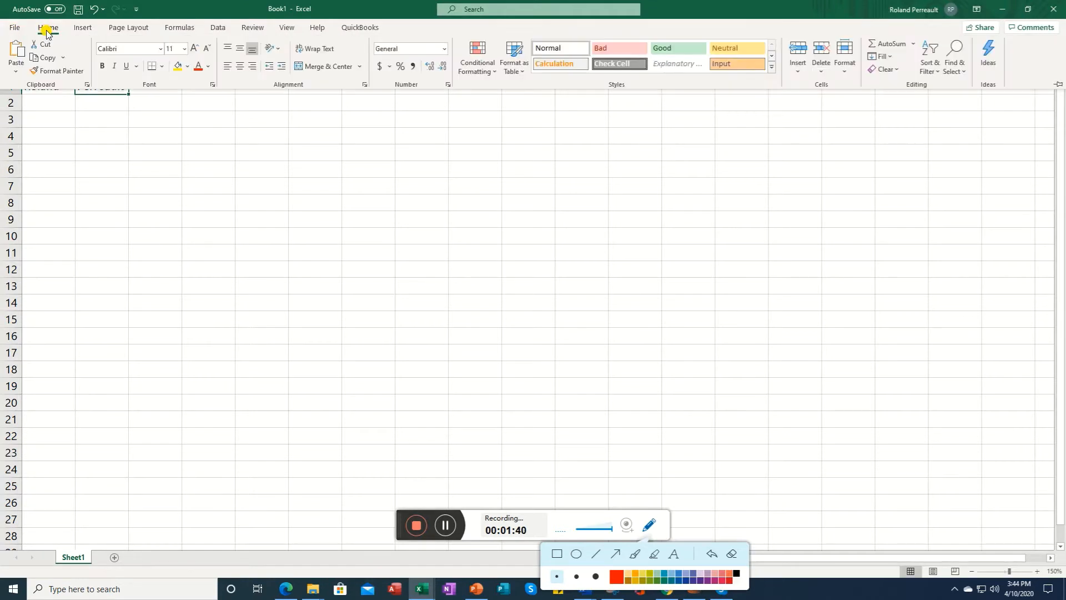
{"action": "left_click", "coordinate": [1057, 86]}
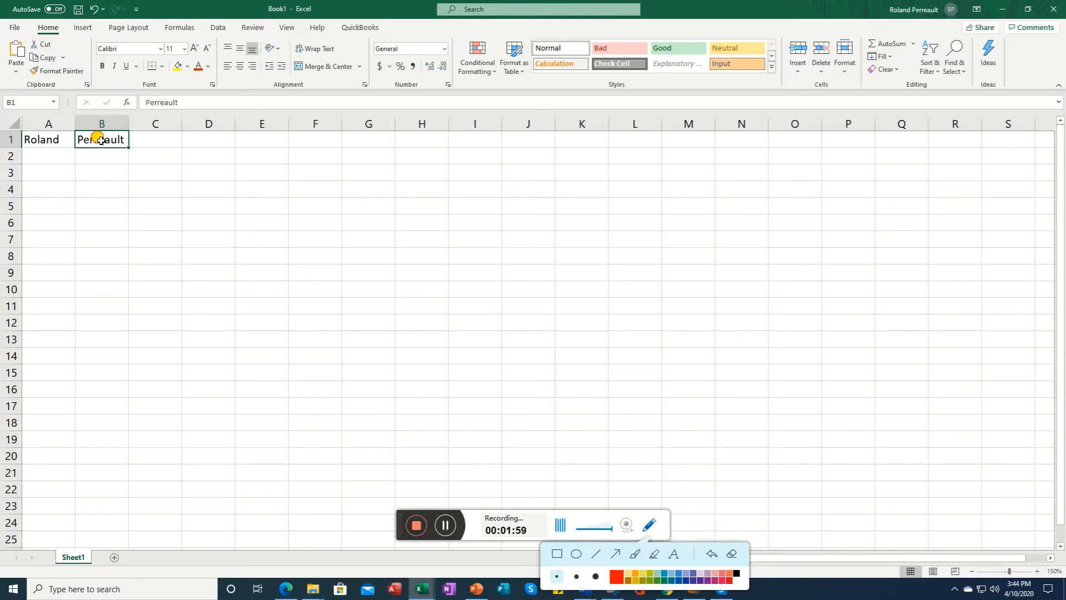
Step: Undo both name entries, then redo them both
{"action": "left_click", "coordinate": [92, 9]}
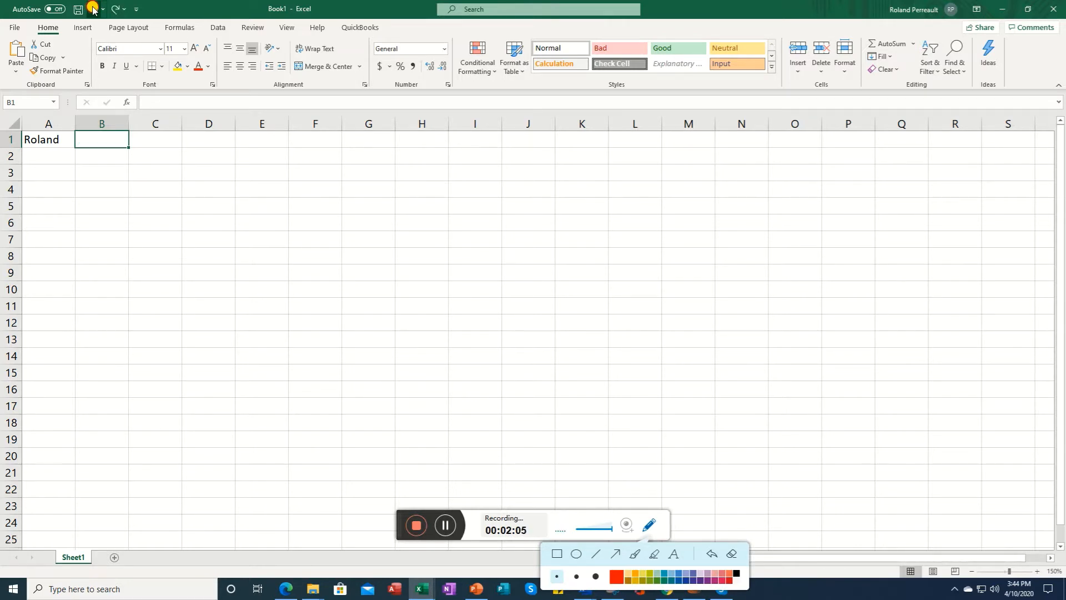
{"action": "left_click", "coordinate": [92, 10]}
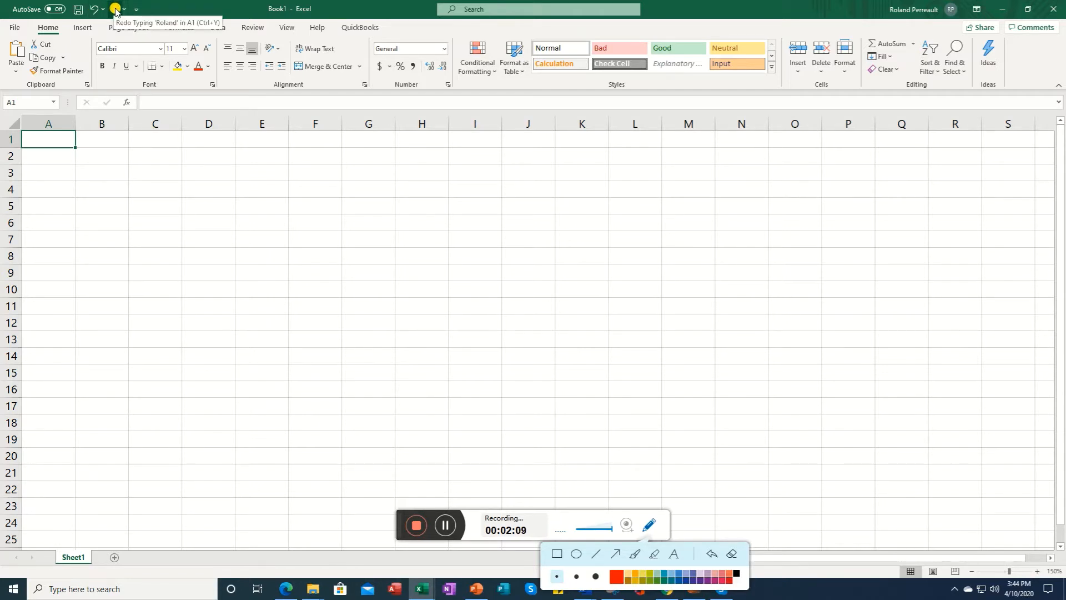
{"action": "left_click", "coordinate": [115, 10]}
{"action": "left_click", "coordinate": [116, 10]}
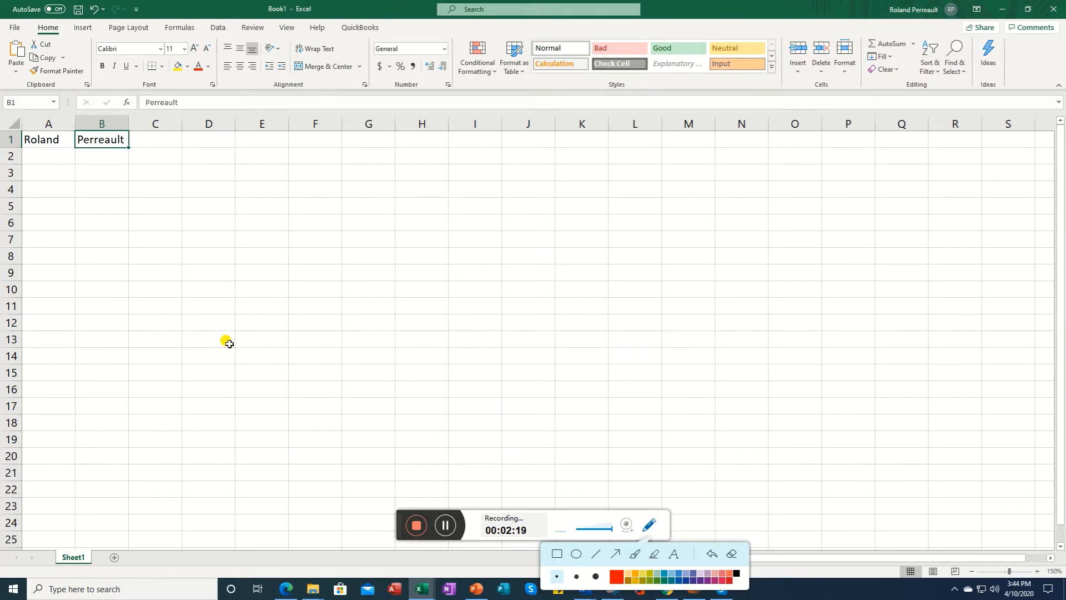
Step: Select cells A1:B1 and copy them
{"action": "left_click", "coordinate": [63, 166]}
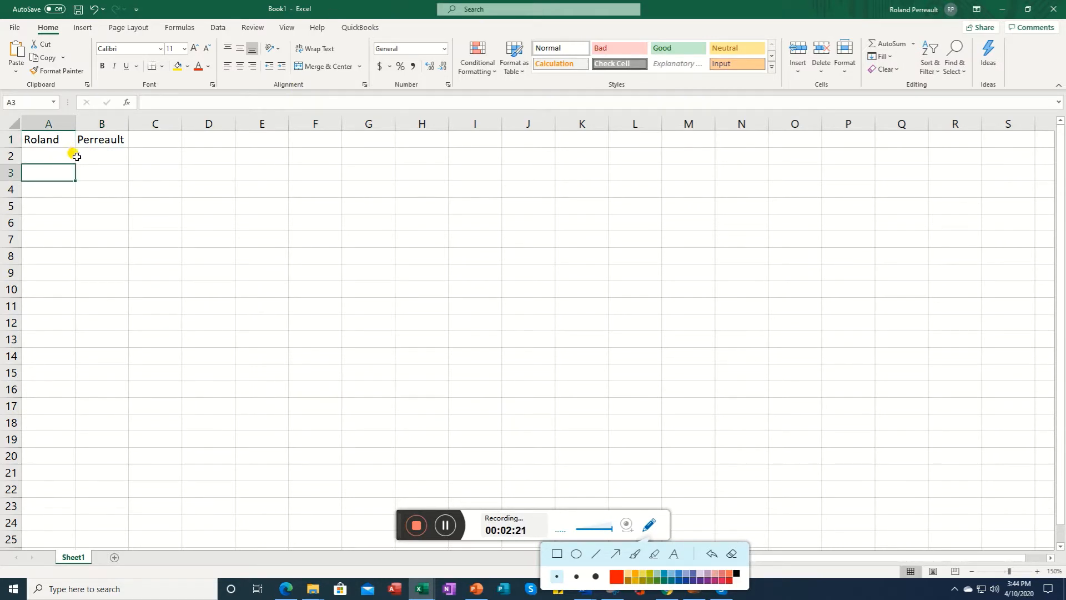
{"action": "left_click_drag", "start_coordinate": [51, 140], "coordinate": [87, 142]}
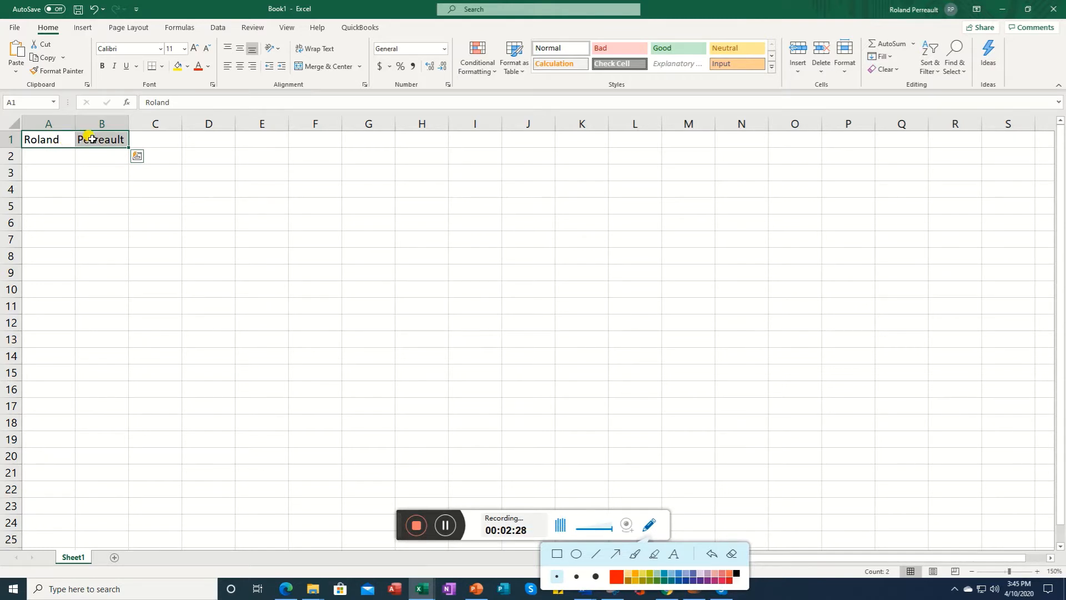
{"action": "left_click", "coordinate": [63, 58]}
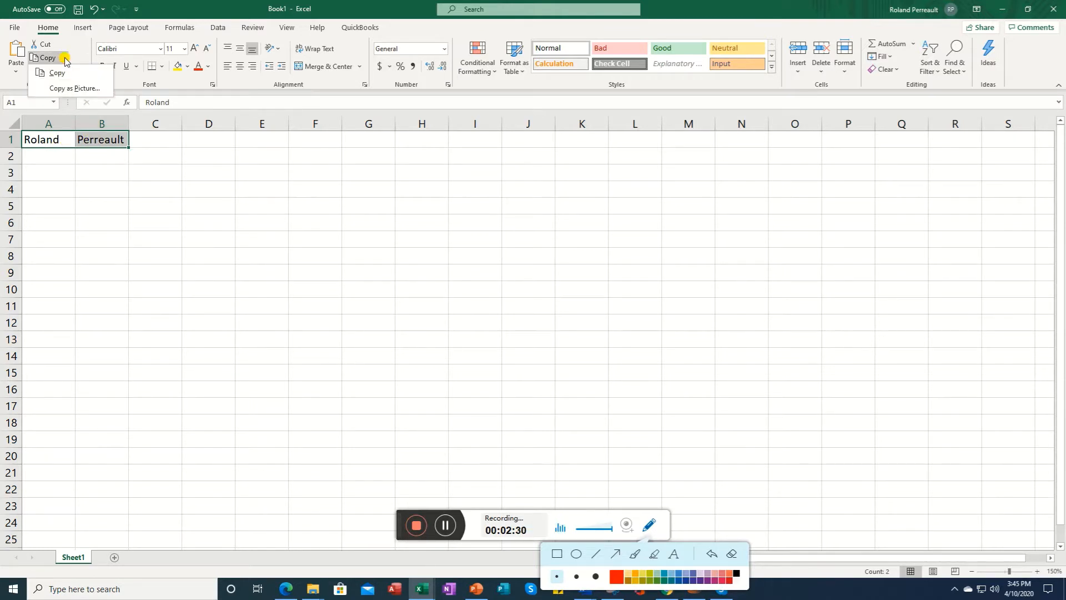
{"action": "left_click", "coordinate": [62, 73]}
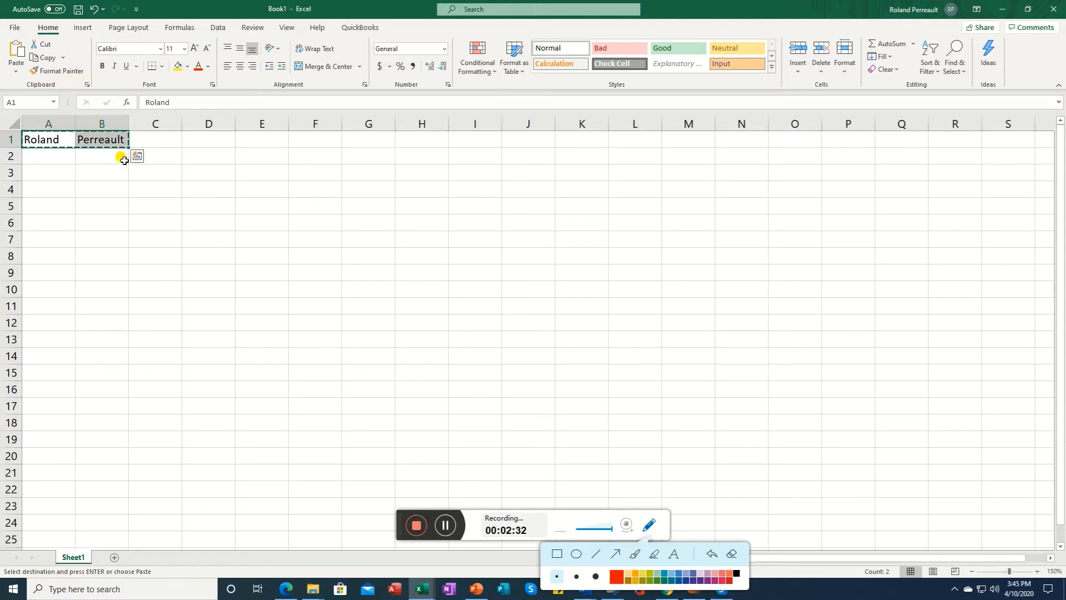
Step: Paste the copied names into row 9 starting at cell A9
{"action": "left_click", "coordinate": [35, 271]}
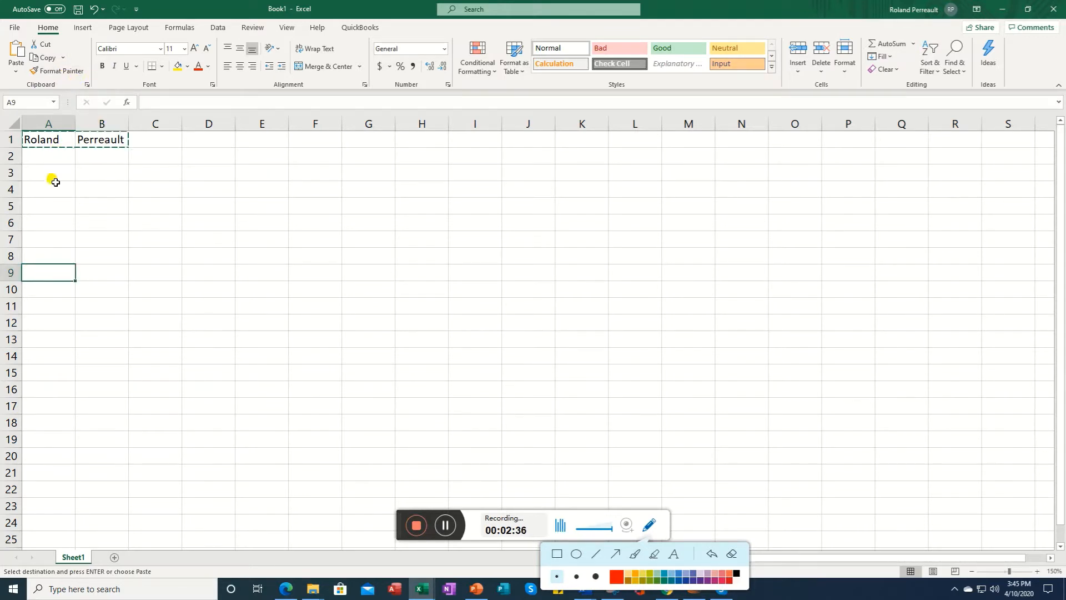
{"action": "left_click", "coordinate": [16, 74]}
{"action": "left_click", "coordinate": [15, 102]}
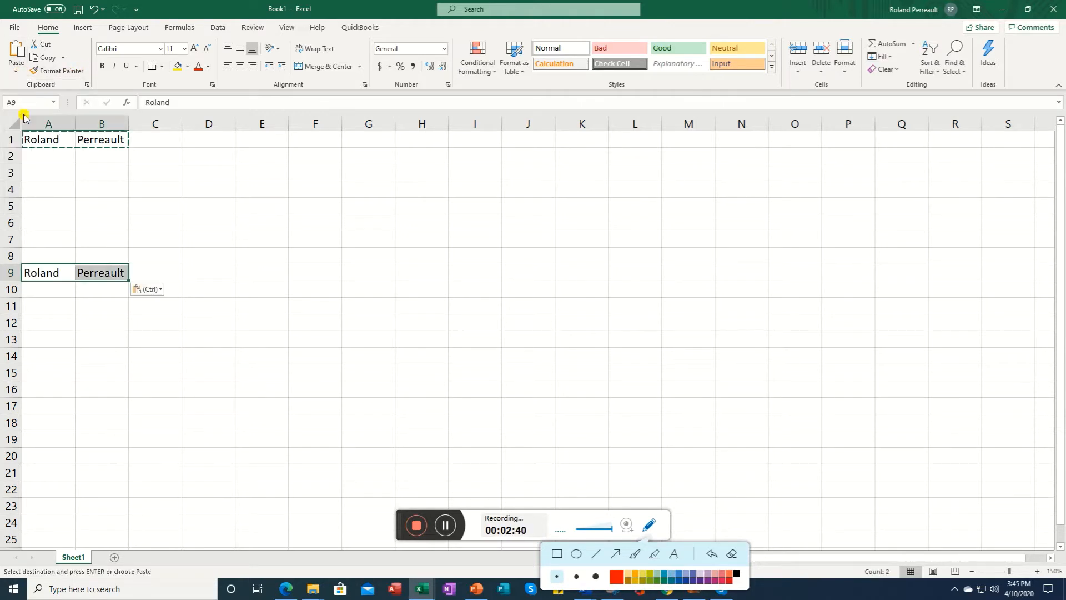
{"action": "left_click", "coordinate": [100, 276]}
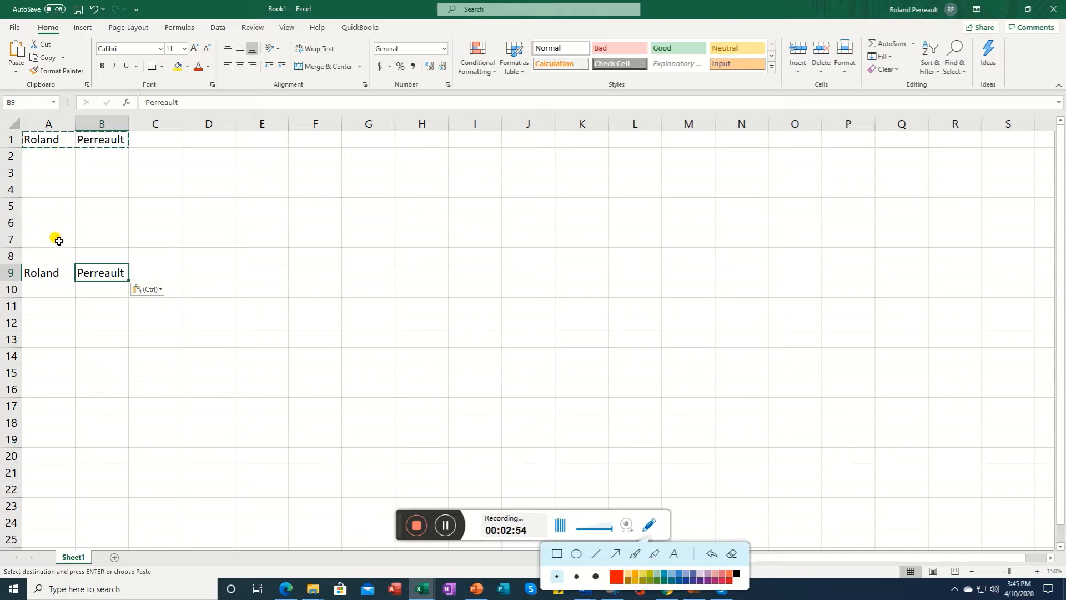
Step: Paste the copied names again into cells A11 and A13
{"action": "right_click", "coordinate": [34, 311]}
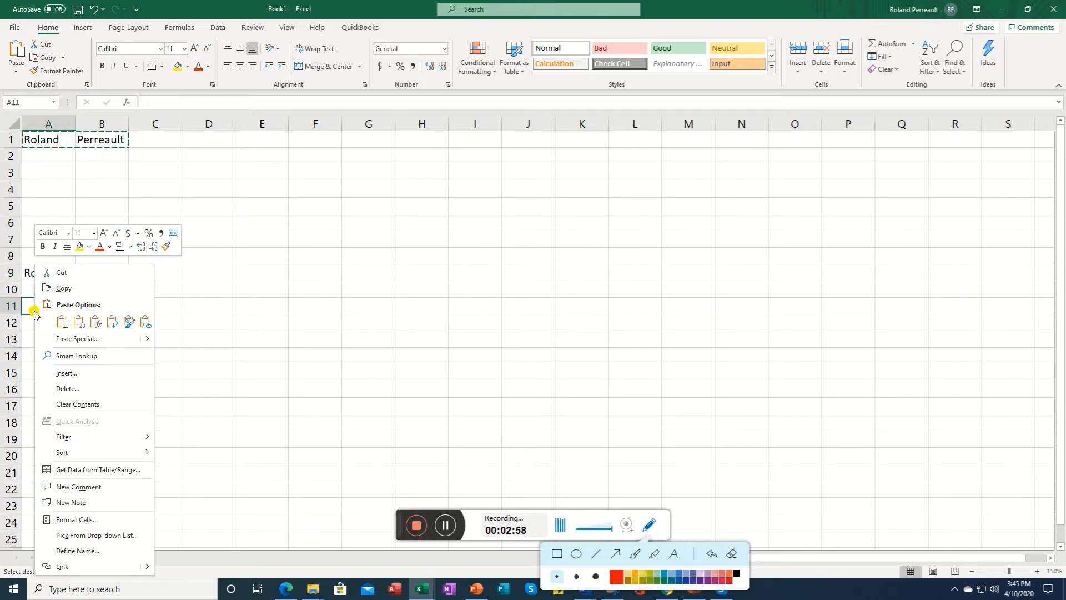
{"action": "left_click", "coordinate": [62, 322]}
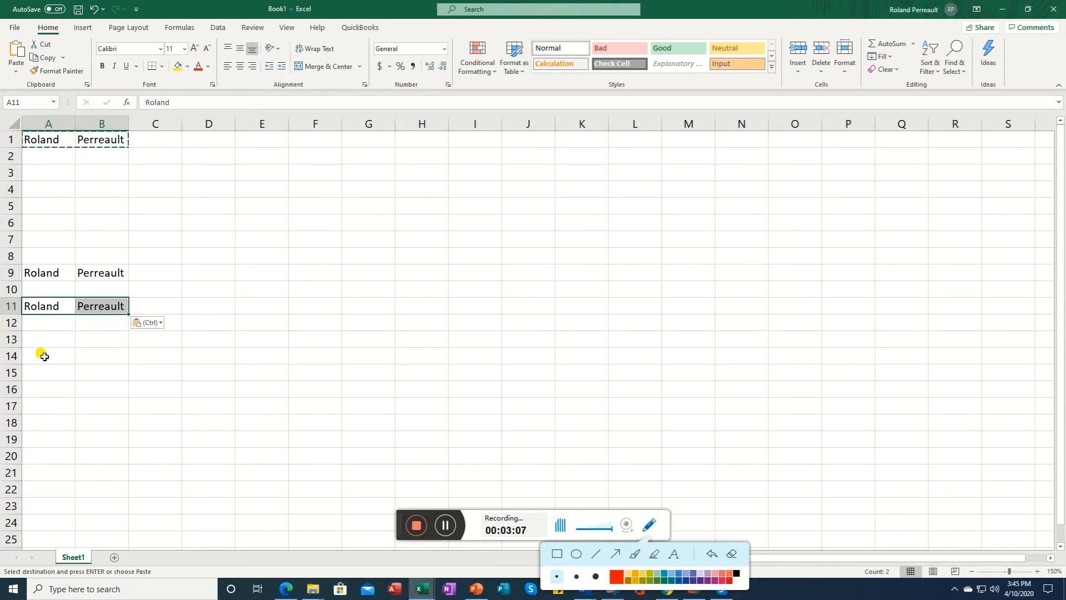
{"action": "right_click", "coordinate": [31, 338]}
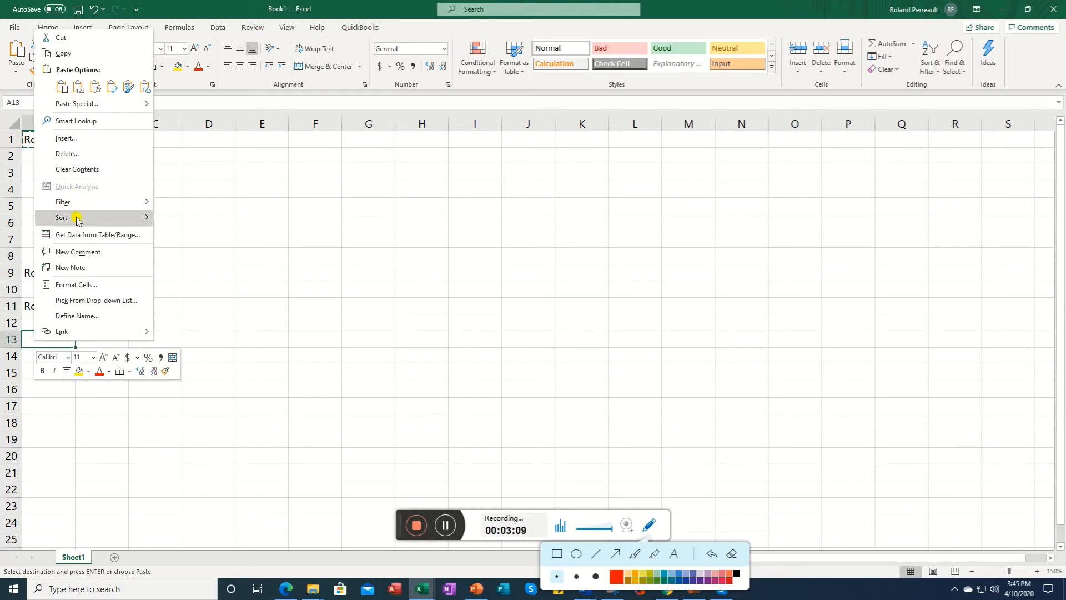
{"action": "left_click", "coordinate": [62, 86]}
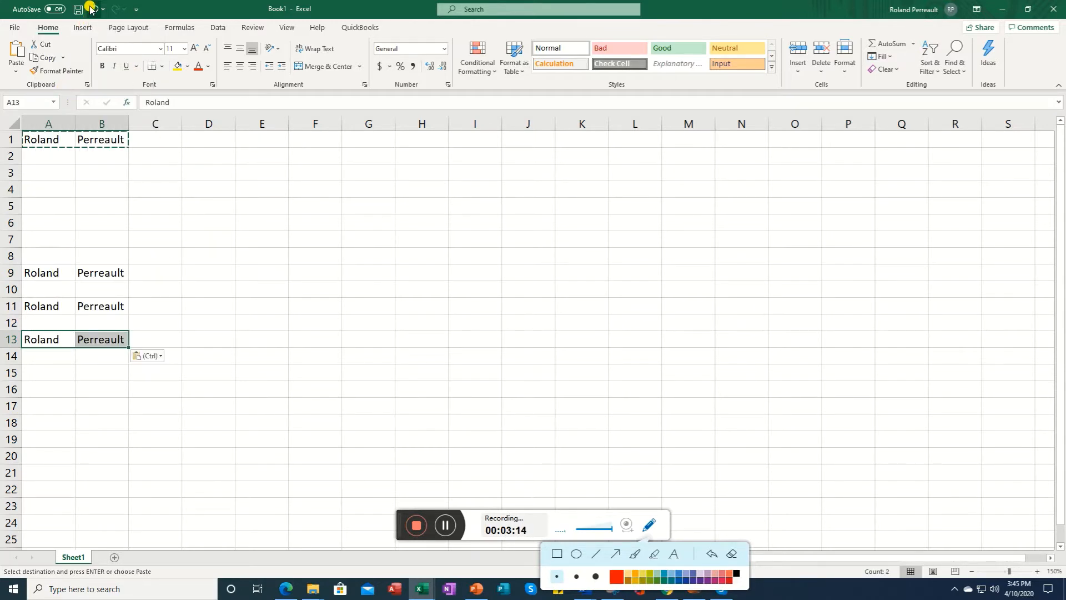
Step: Select the range A9:B13 and cut it
{"action": "left_click_drag", "start_coordinate": [38, 272], "coordinate": [120, 340]}
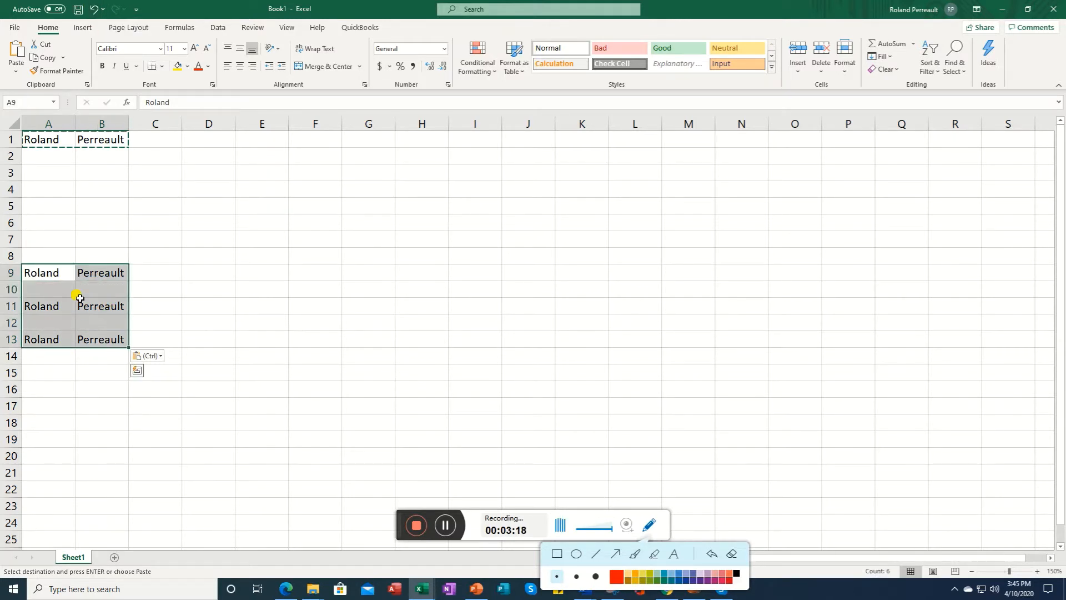
{"action": "right_click", "coordinate": [77, 276]}
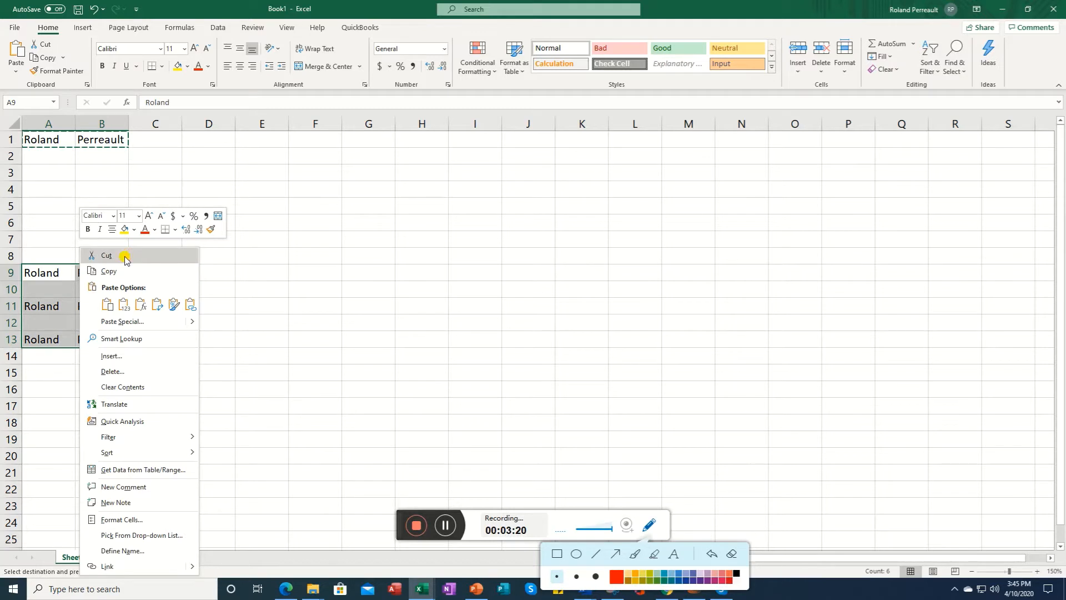
{"action": "left_click", "coordinate": [126, 259]}
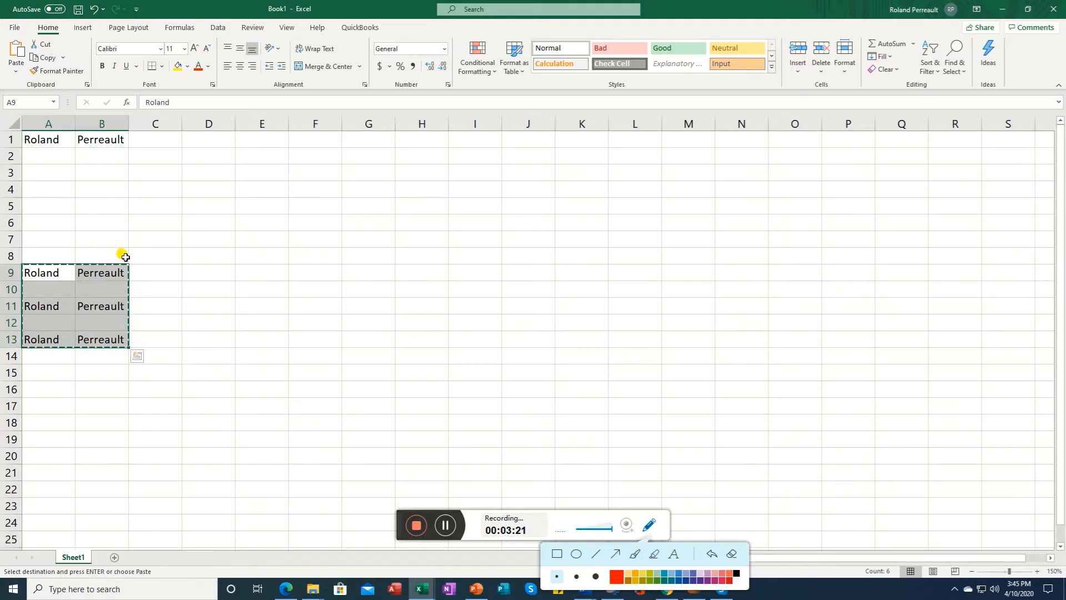
Step: Delete the cells A9:B13, shifting cells left
{"action": "right_click", "coordinate": [68, 305]}
{"action": "left_click", "coordinate": [112, 376]}
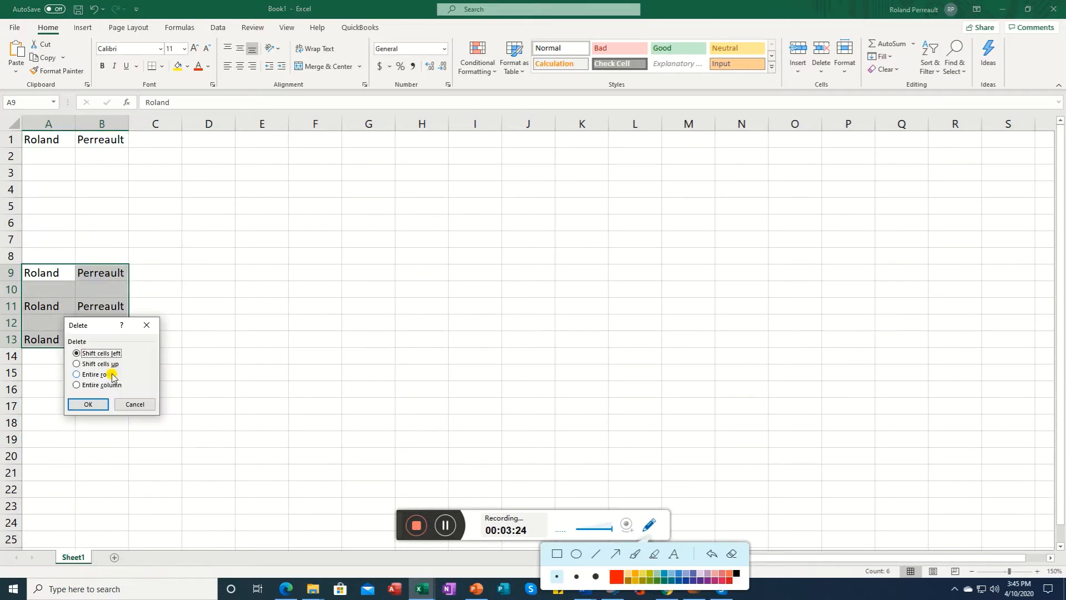
{"action": "left_click", "coordinate": [89, 402]}
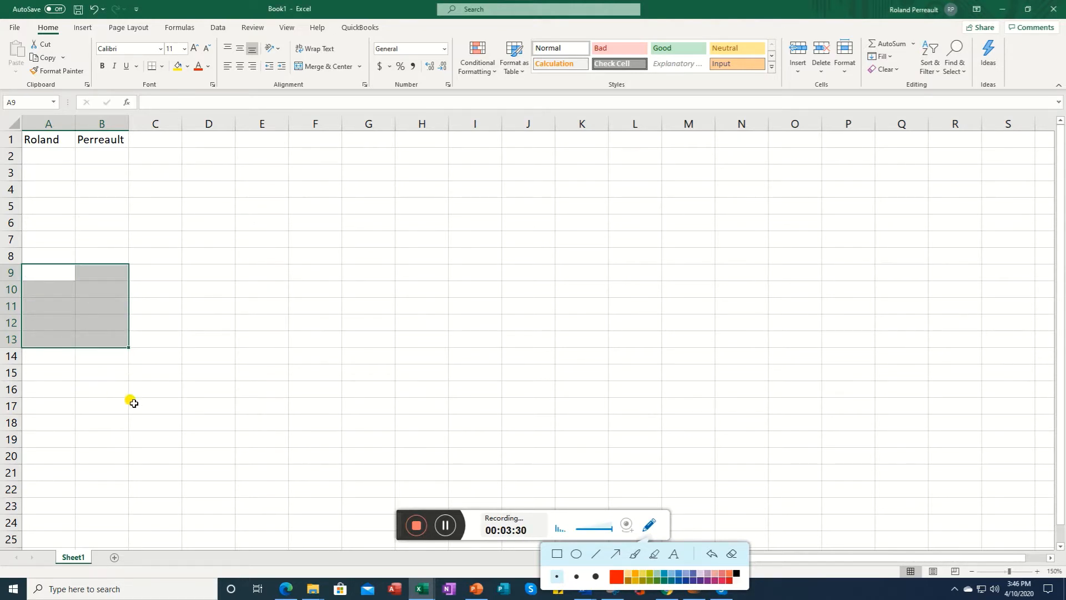
{"action": "left_click", "coordinate": [416, 531]}
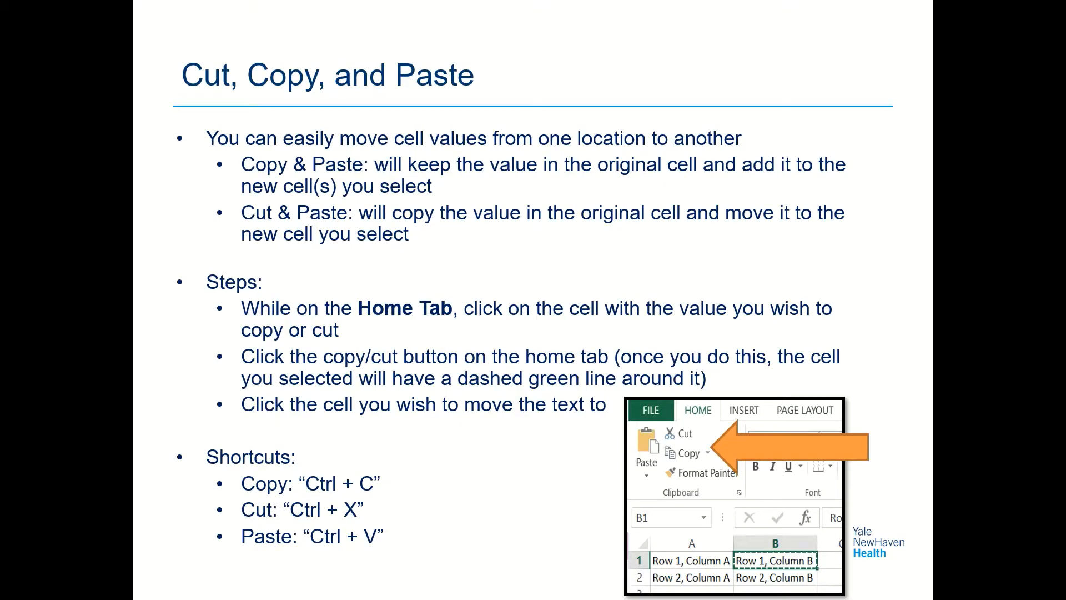
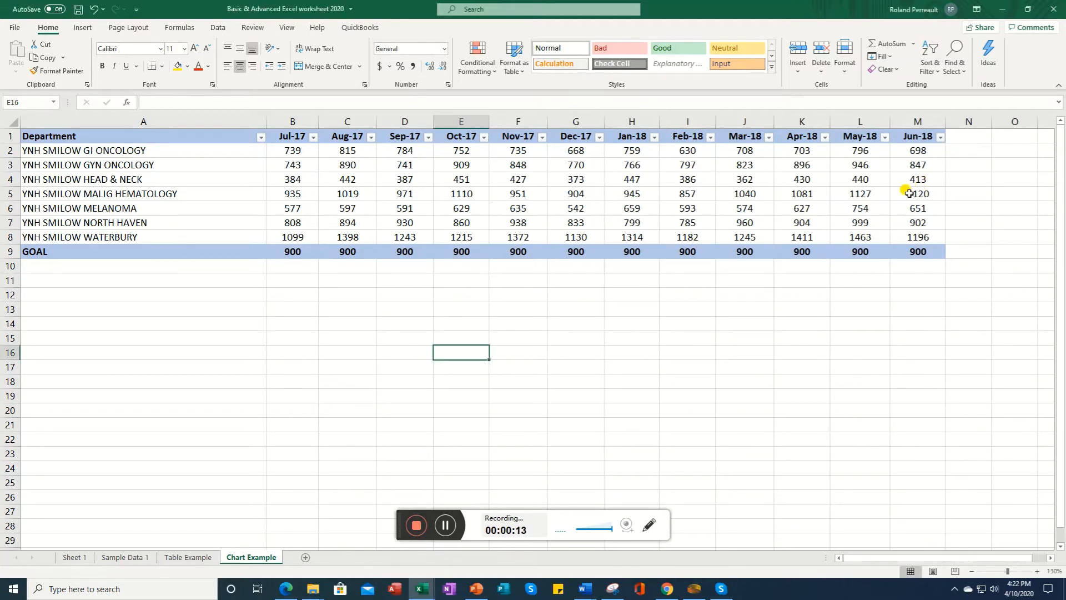
Step: Insert a cell at M5 in the Jun-18 column, shifting cells down
{"action": "left_click", "coordinate": [909, 193]}
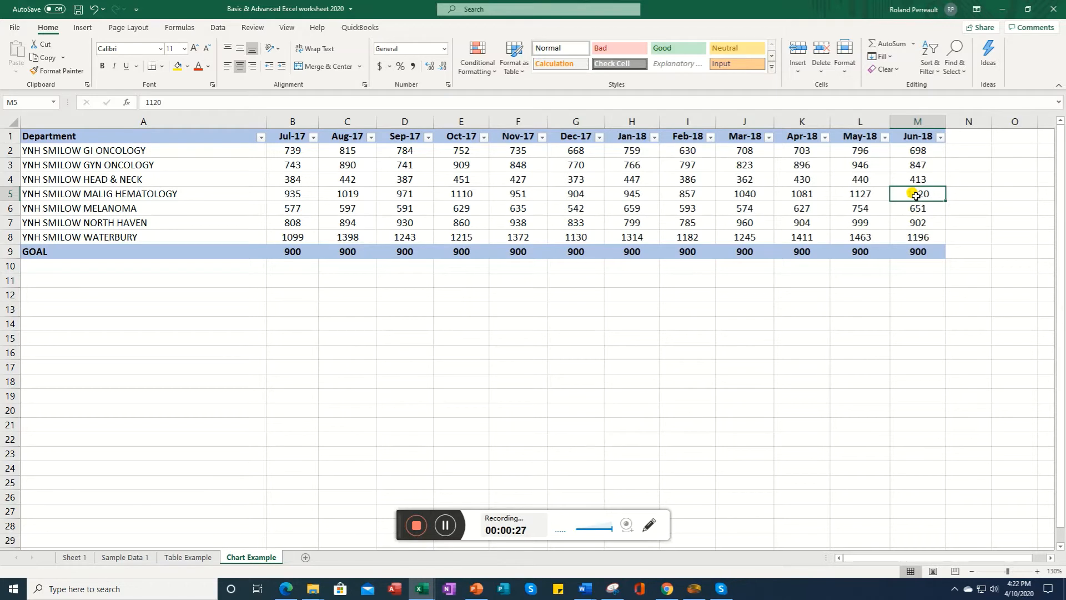
{"action": "right_click", "coordinate": [916, 196]}
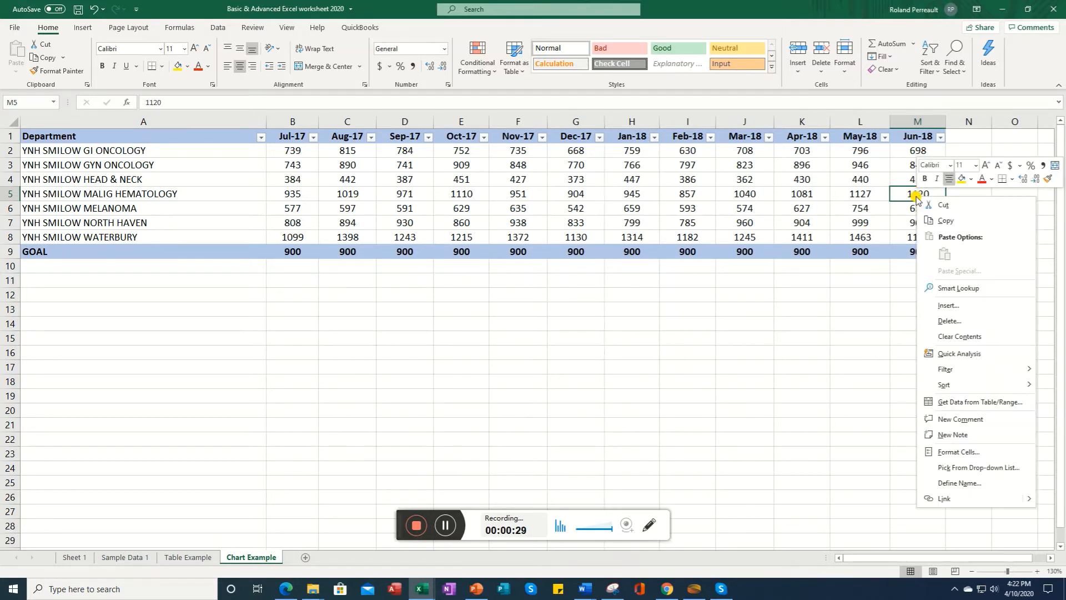
{"action": "left_click", "coordinate": [952, 310]}
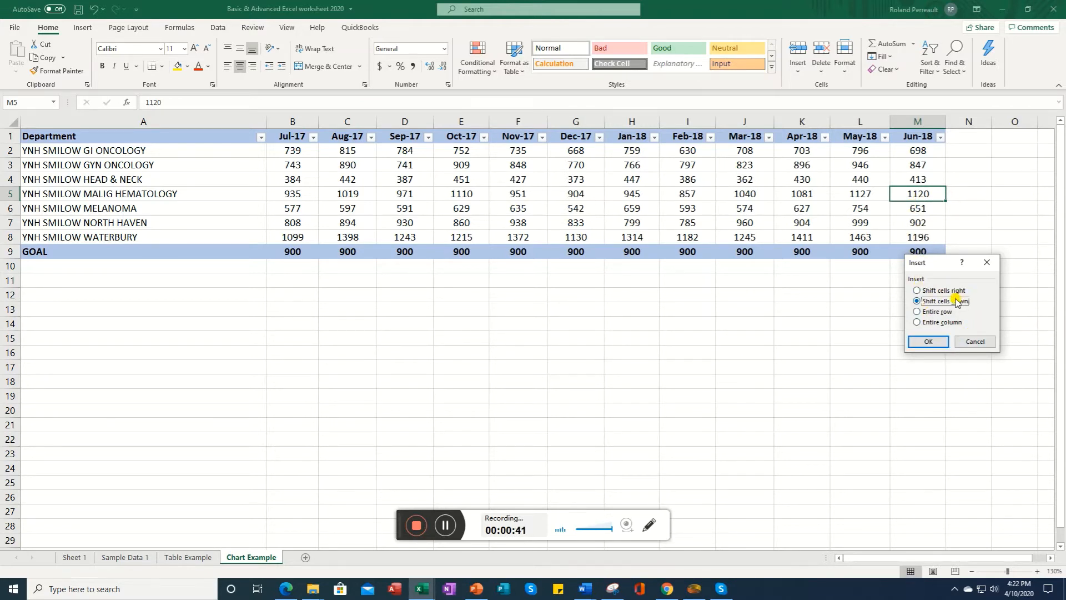
{"action": "left_click", "coordinate": [927, 343]}
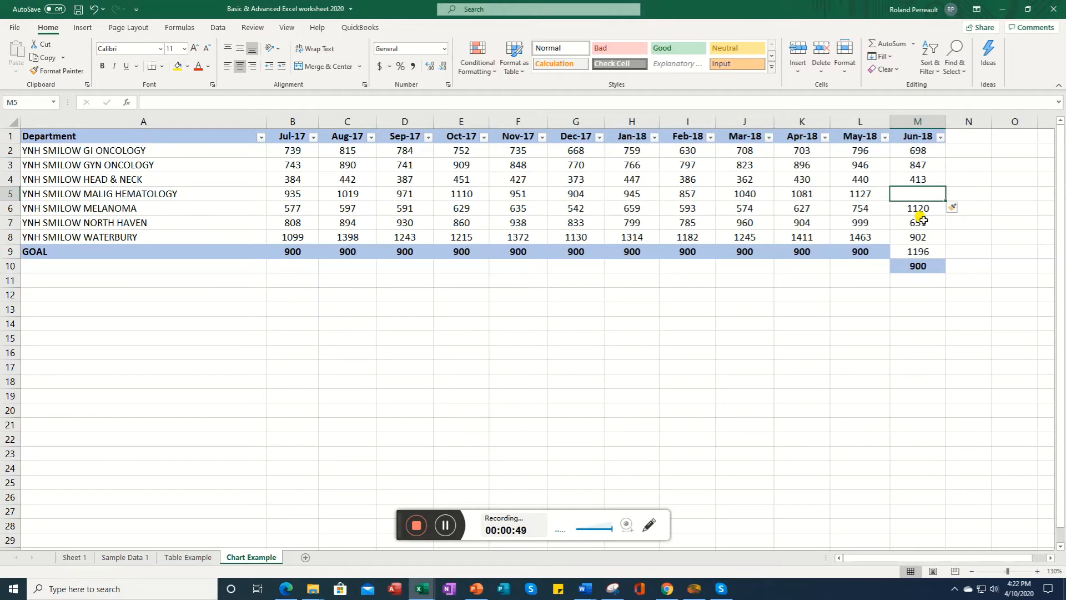
Step: Delete the empty cell M5, shifting cells up
{"action": "right_click", "coordinate": [912, 194]}
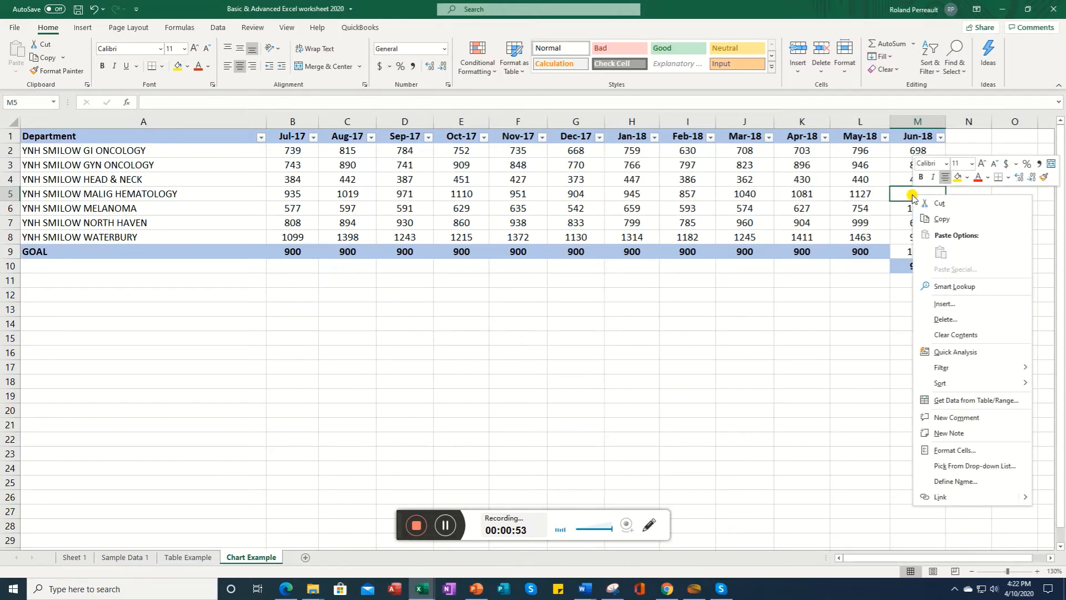
{"action": "left_click", "coordinate": [951, 319]}
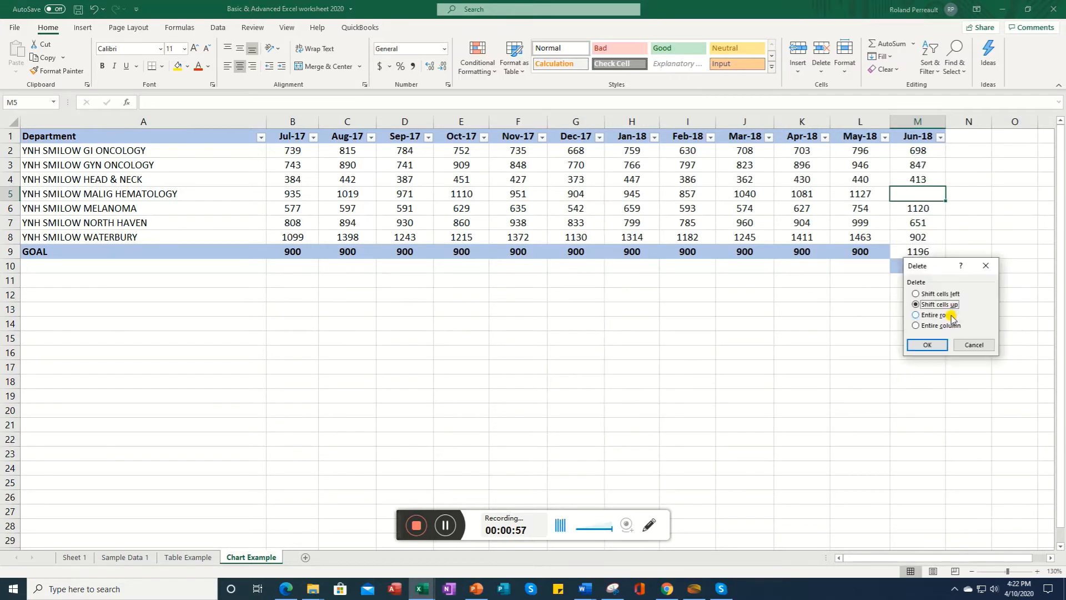
{"action": "left_click", "coordinate": [927, 347]}
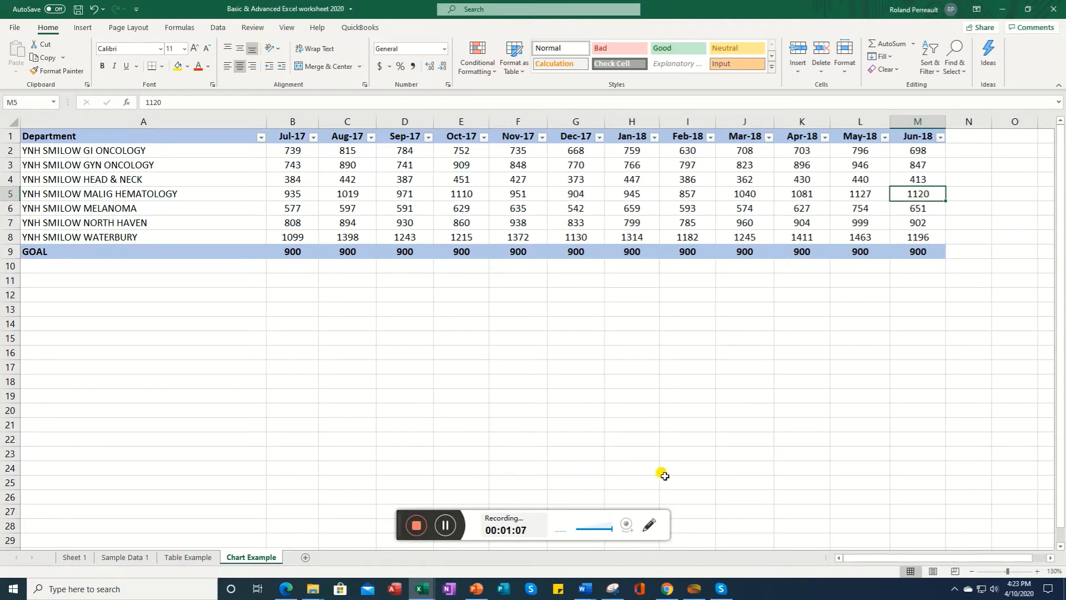
Step: Insert two blank rows above row 3 of the department table
{"action": "left_click", "coordinate": [422, 525]}
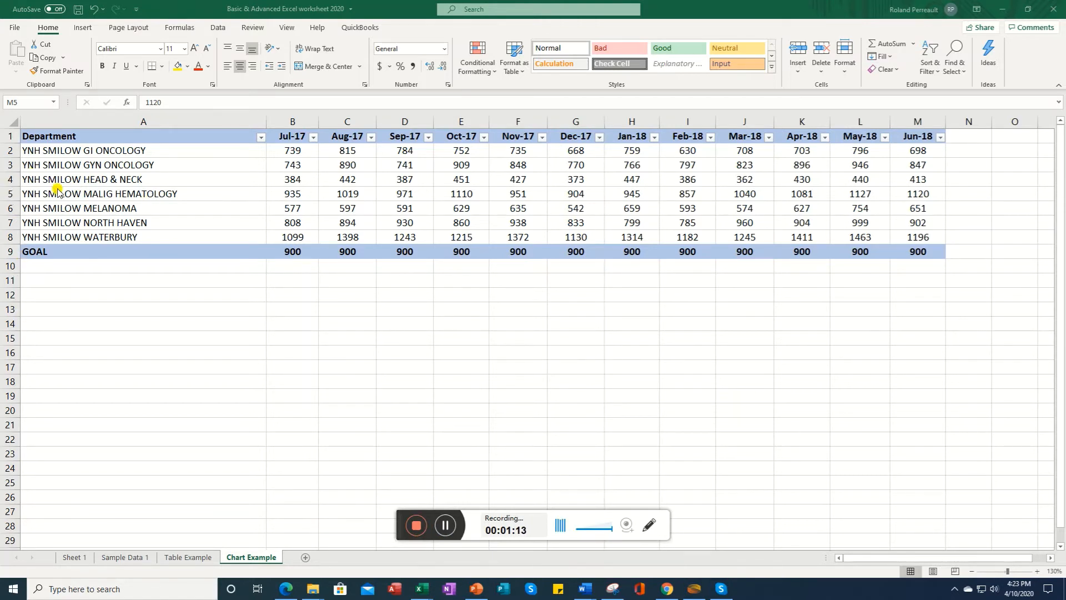
{"action": "left_click", "coordinate": [8, 165]}
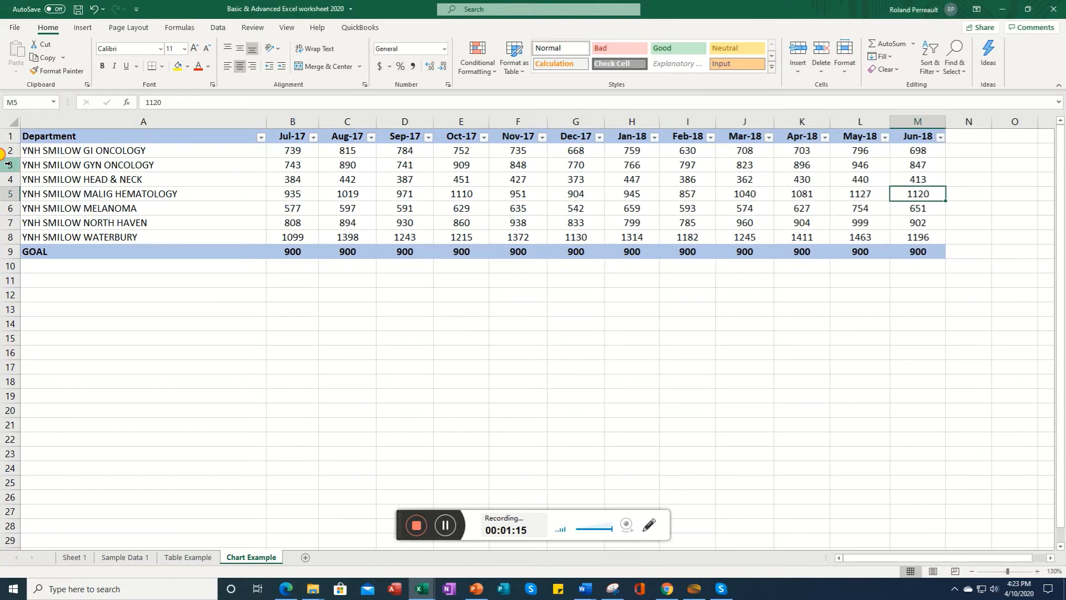
{"action": "left_click", "coordinate": [11, 164]}
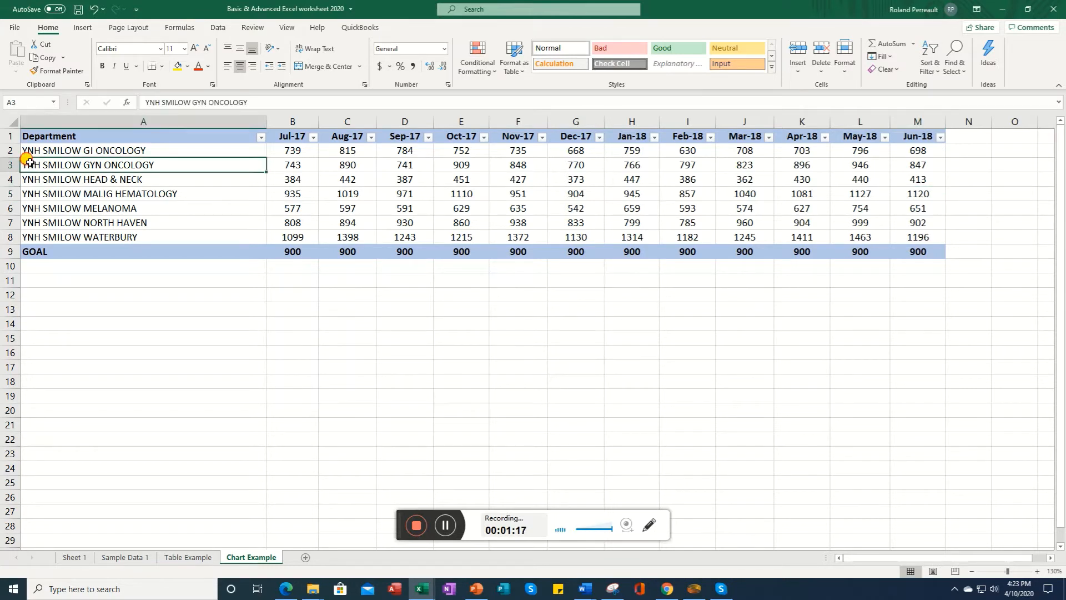
{"action": "left_click_drag", "start_coordinate": [12, 164], "coordinate": [13, 176]}
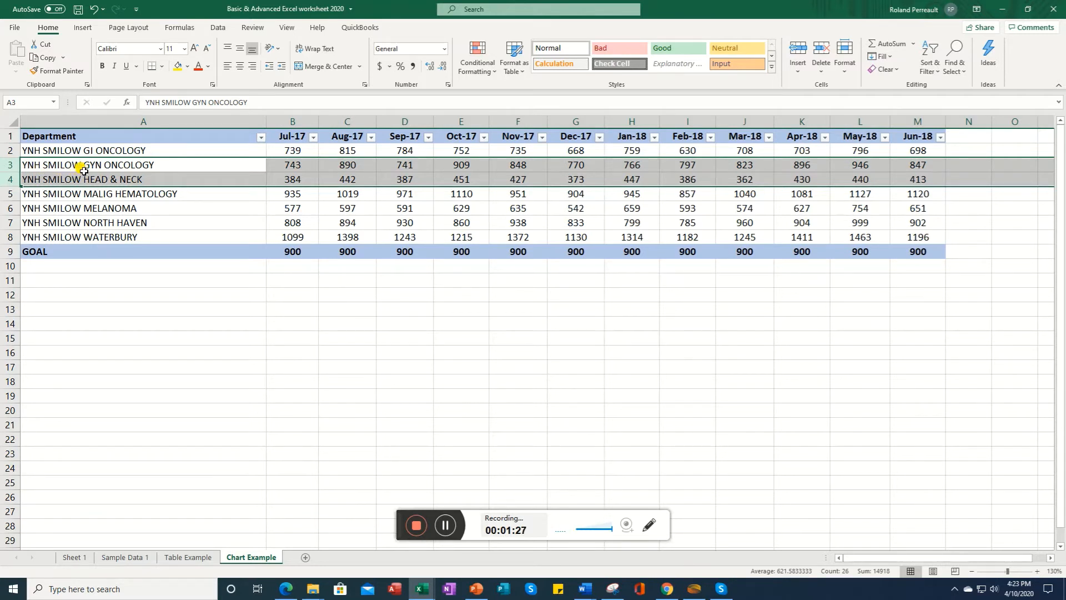
{"action": "right_click", "coordinate": [10, 169]}
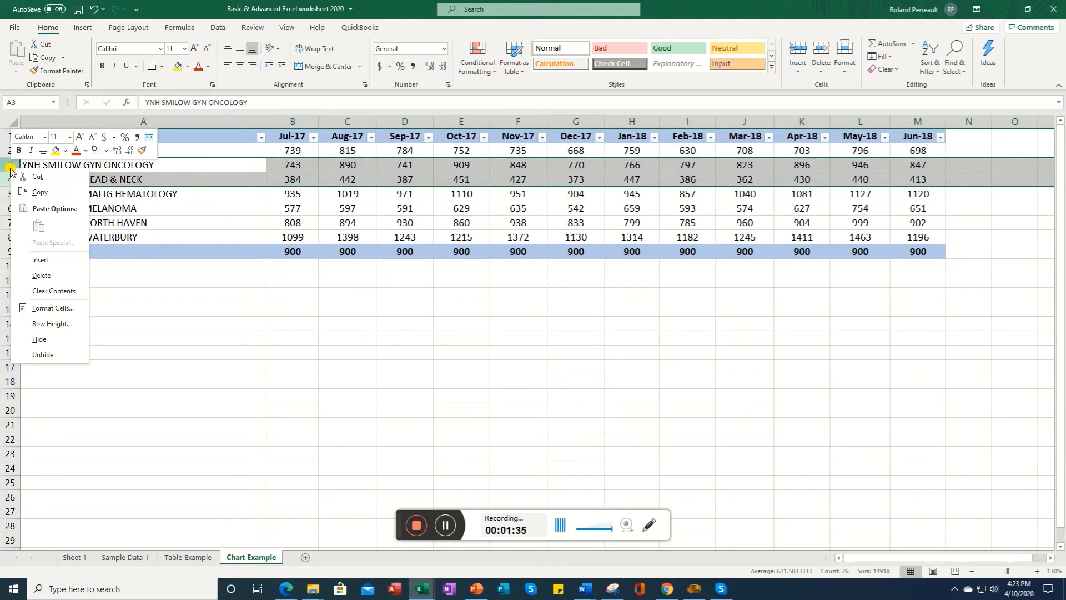
{"action": "left_click", "coordinate": [40, 259]}
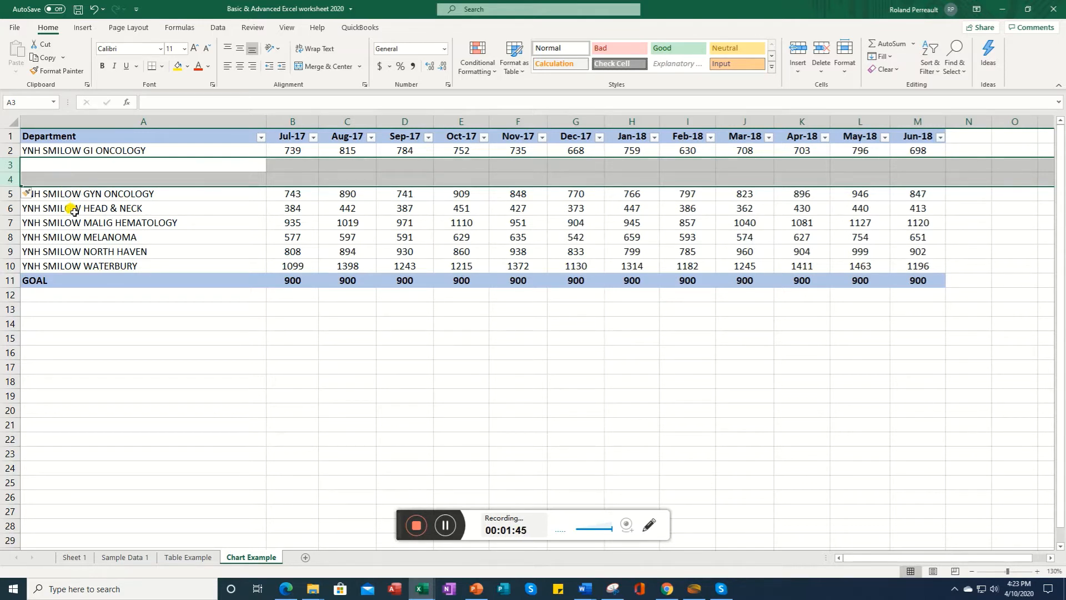
Step: Delete the two blank rows 3 and 4
{"action": "left_click_drag", "start_coordinate": [11, 165], "coordinate": [12, 177]}
{"action": "right_click", "coordinate": [48, 174]}
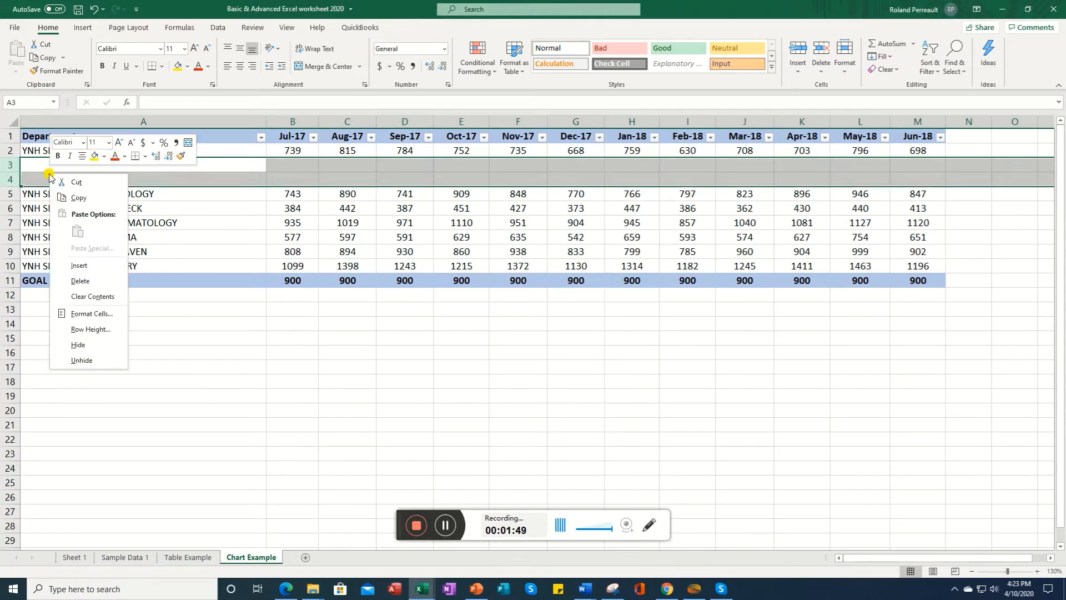
{"action": "left_click", "coordinate": [89, 281]}
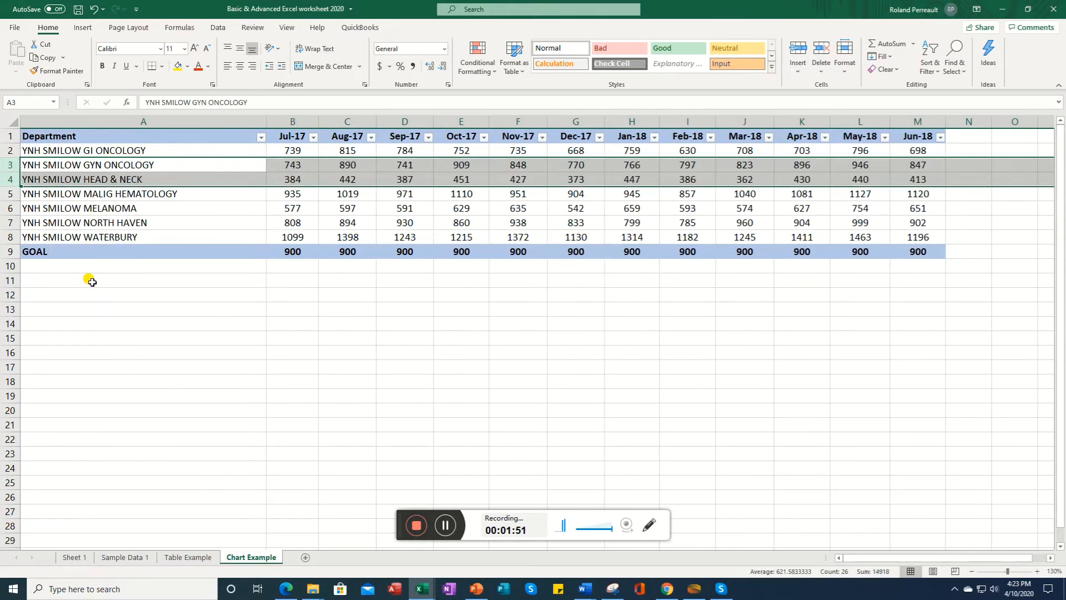
Step: Add three new blank worksheets after Chart Example
{"action": "left_click", "coordinate": [453, 532]}
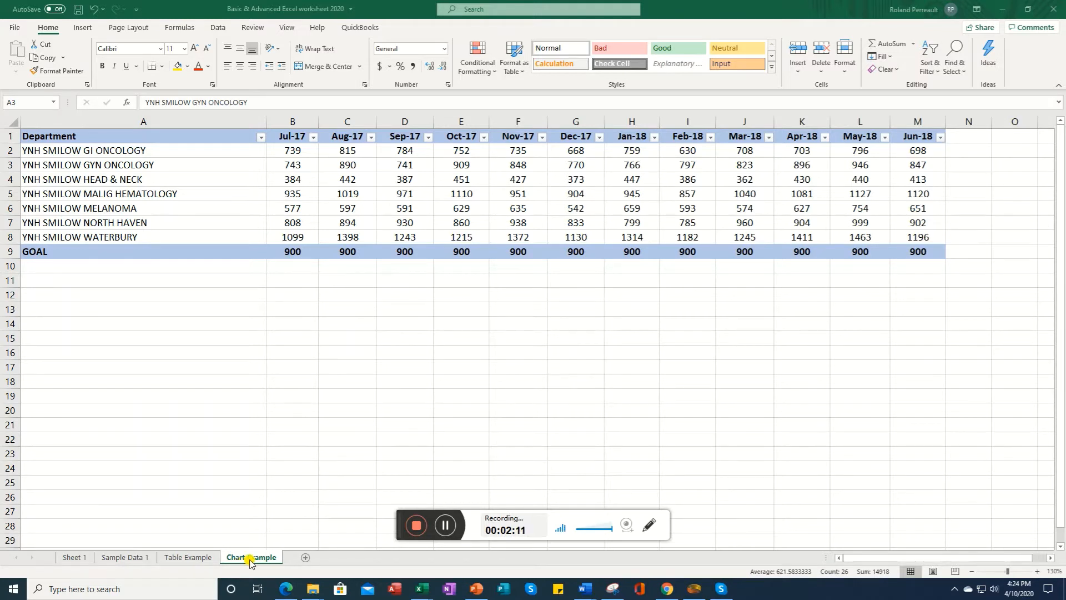
{"action": "left_click", "coordinate": [306, 561]}
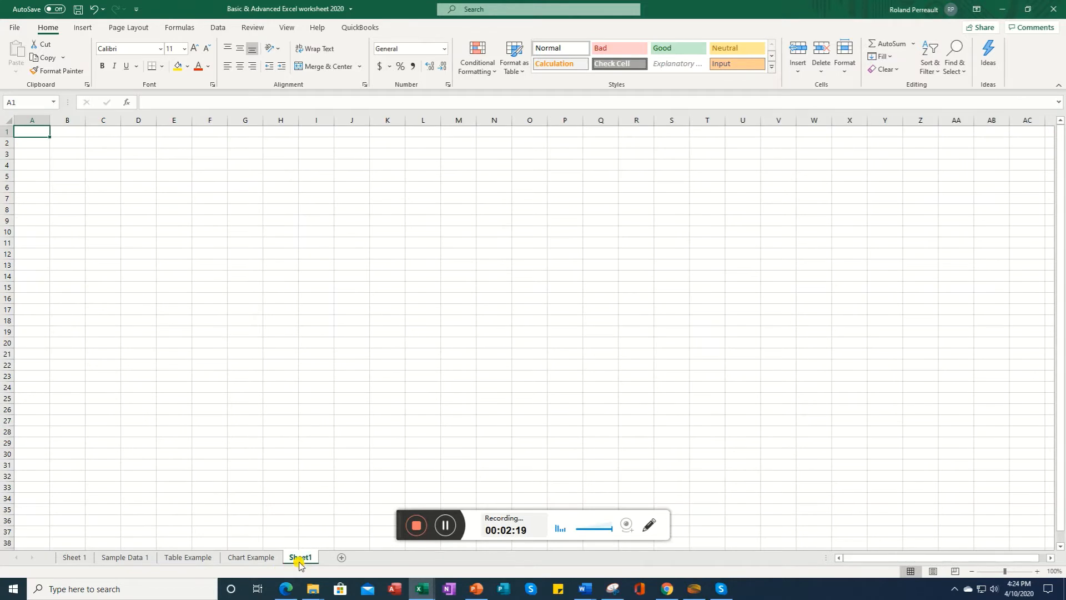
{"action": "left_click", "coordinate": [340, 558]}
{"action": "left_click", "coordinate": [376, 558]}
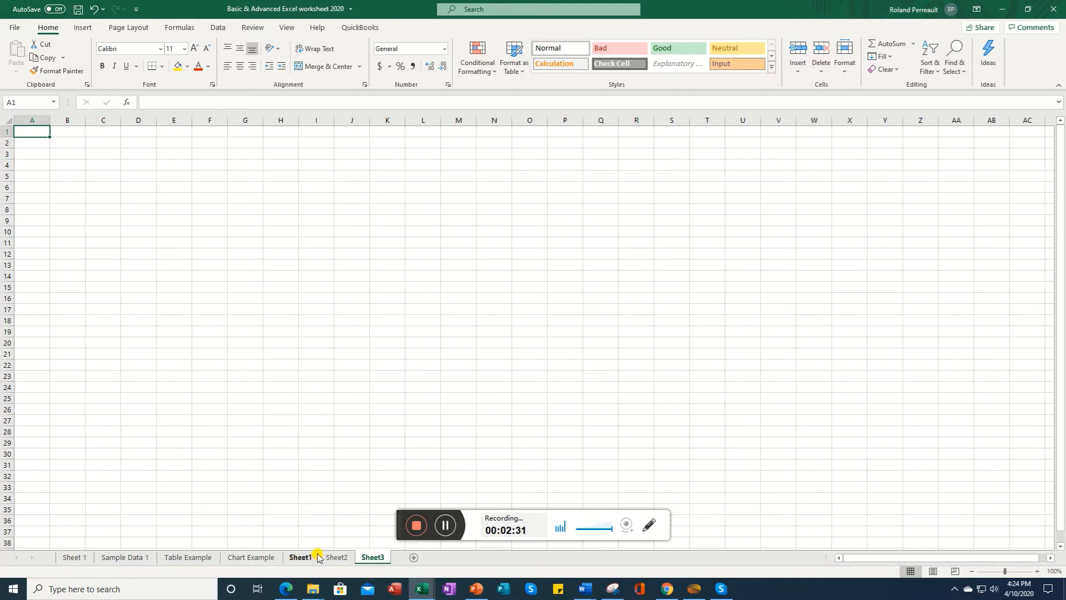
Step: Delete the worksheet Sheet2
{"action": "left_click", "coordinate": [445, 526]}
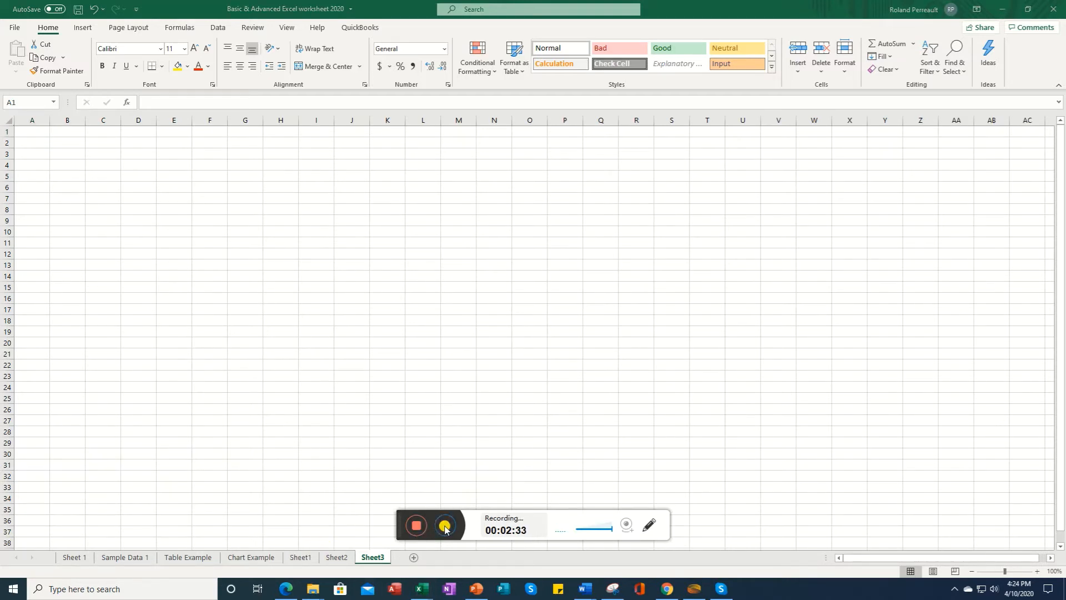
{"action": "left_click", "coordinate": [331, 560]}
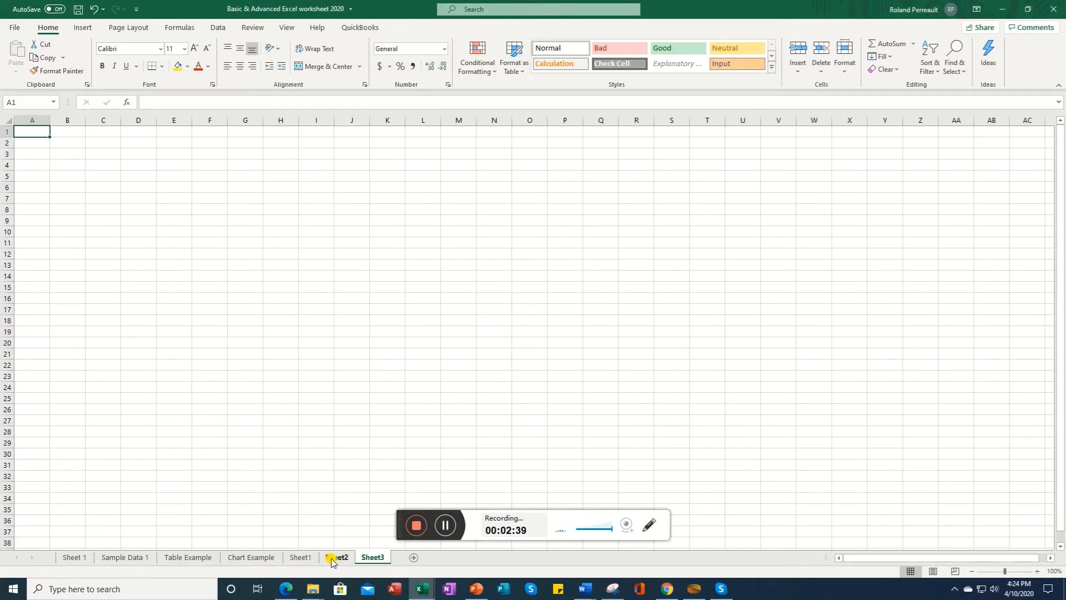
{"action": "left_click", "coordinate": [332, 558]}
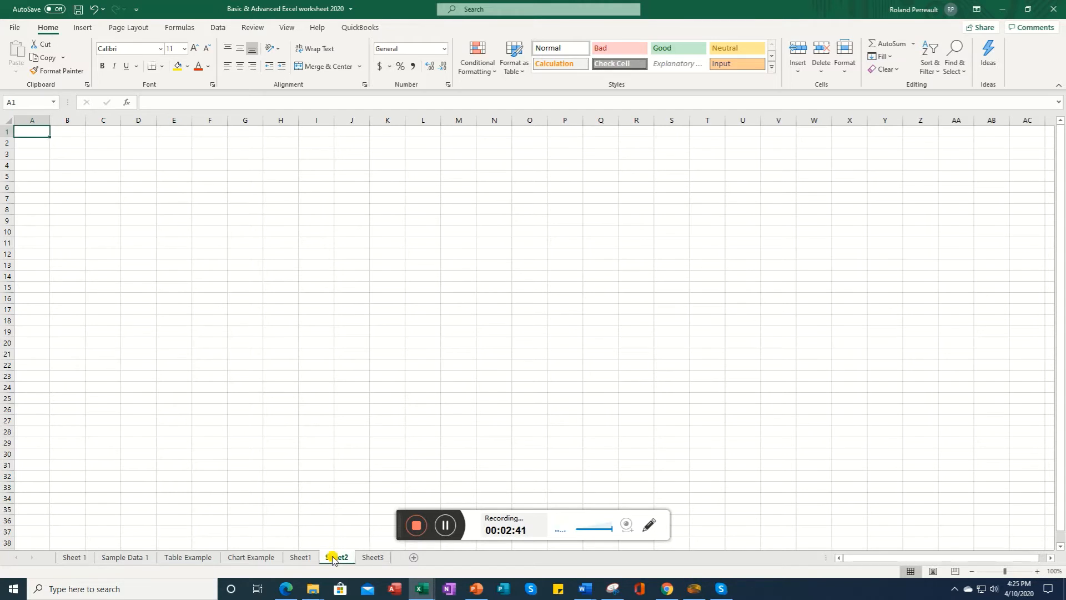
{"action": "right_click", "coordinate": [332, 559]}
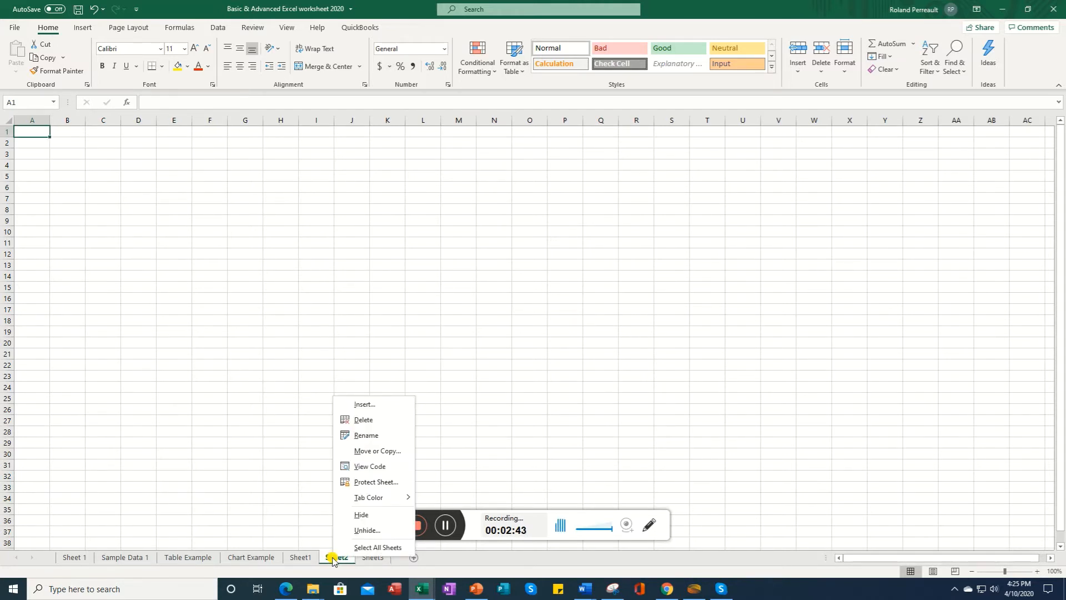
{"action": "left_click", "coordinate": [366, 421]}
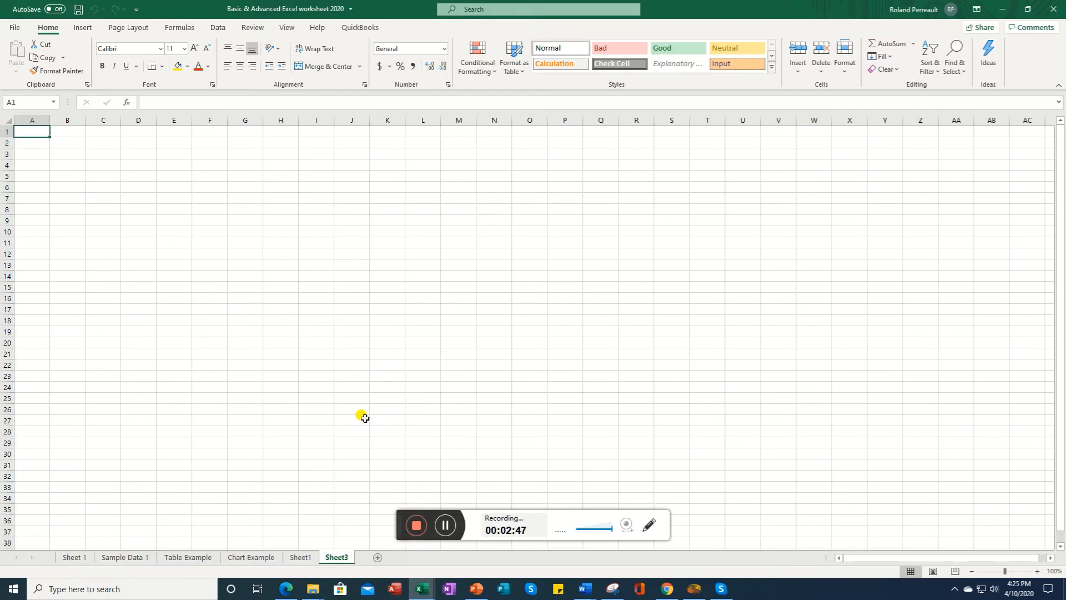
Step: Rename the Sheet3 worksheet to Something Else
{"action": "right_click", "coordinate": [333, 559]}
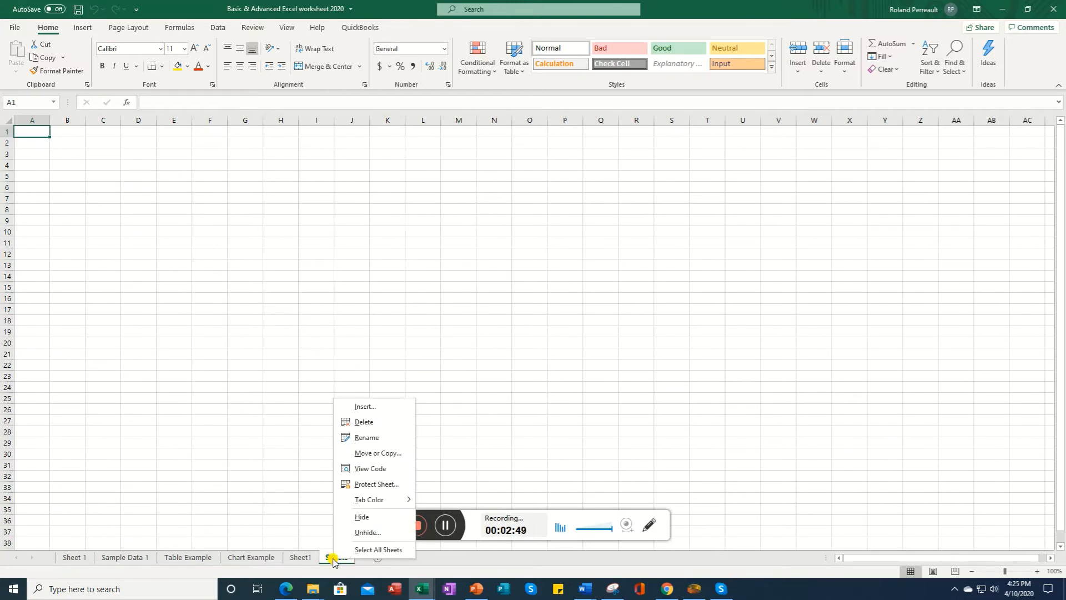
{"action": "left_click", "coordinate": [370, 439]}
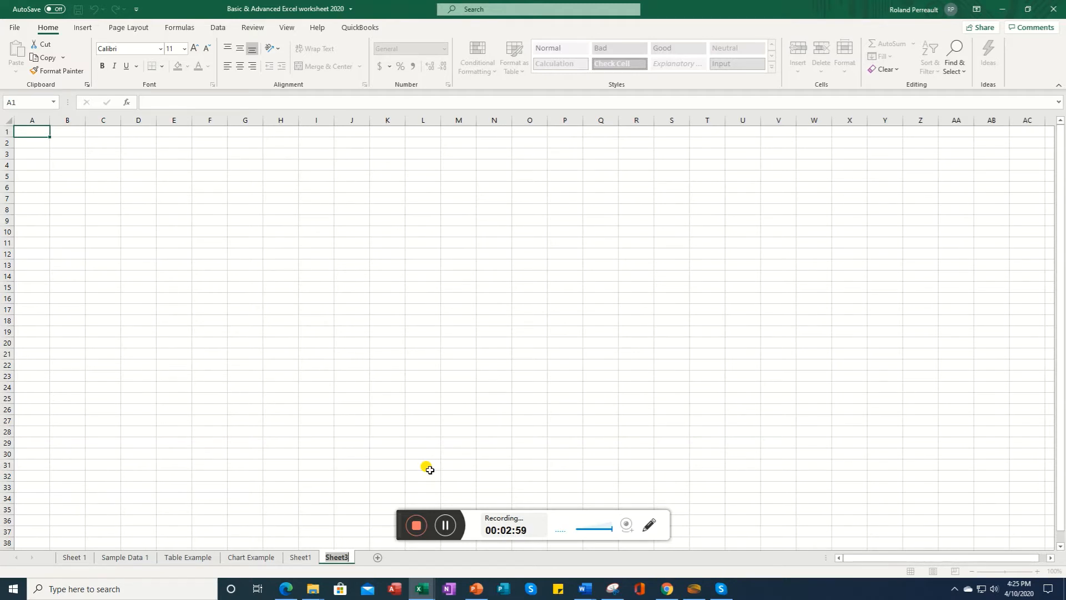
{"action": "type", "text": "Something"}
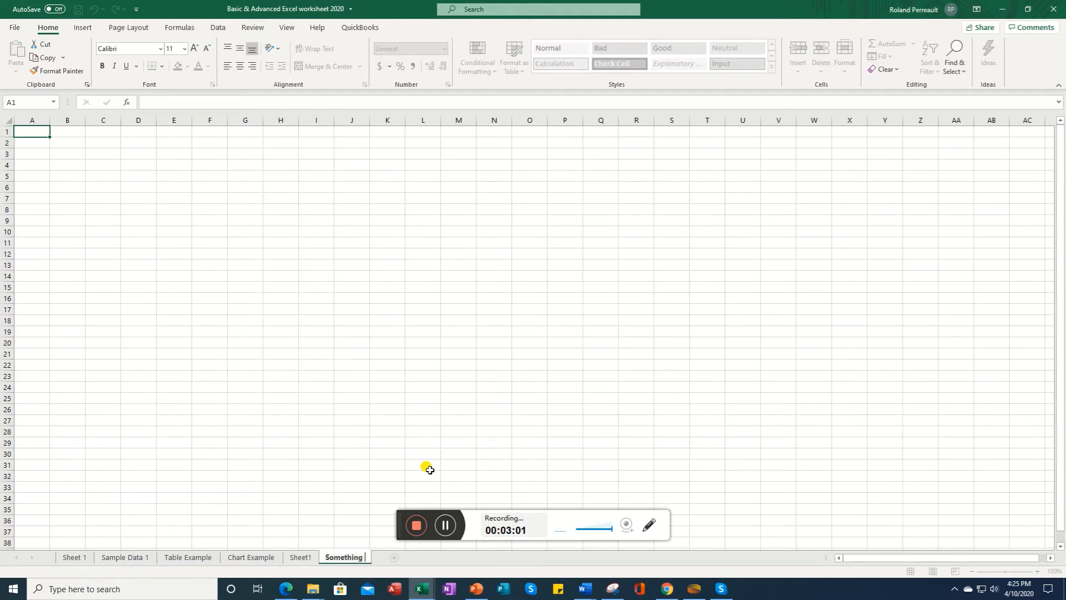
{"action": "type", "text": " Else"}
{"action": "key", "text": "Return"}
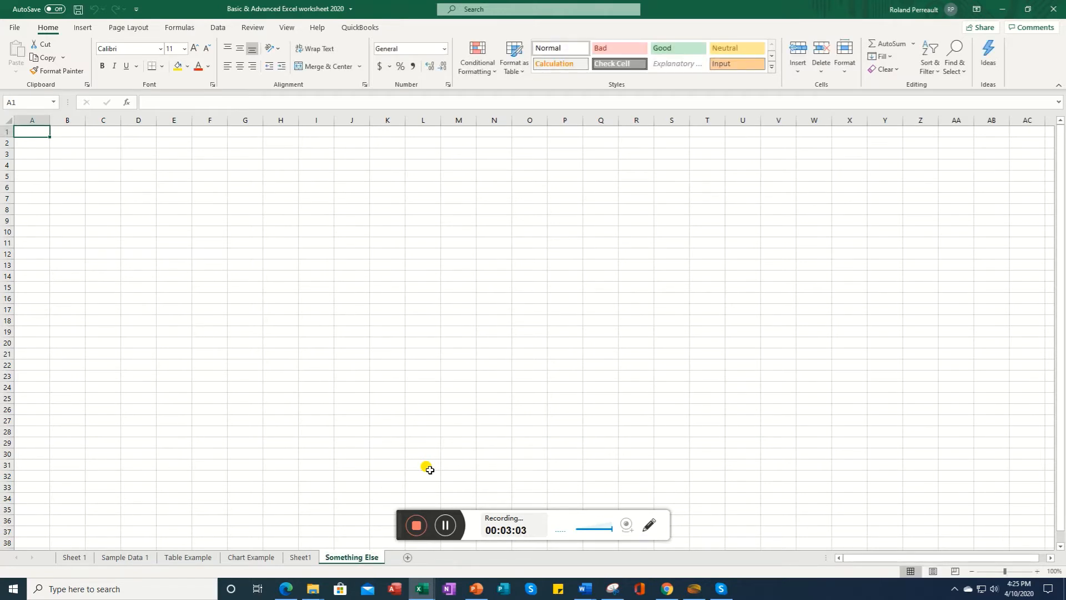
Step: Hide the Sheet1 worksheet
{"action": "left_click", "coordinate": [297, 558]}
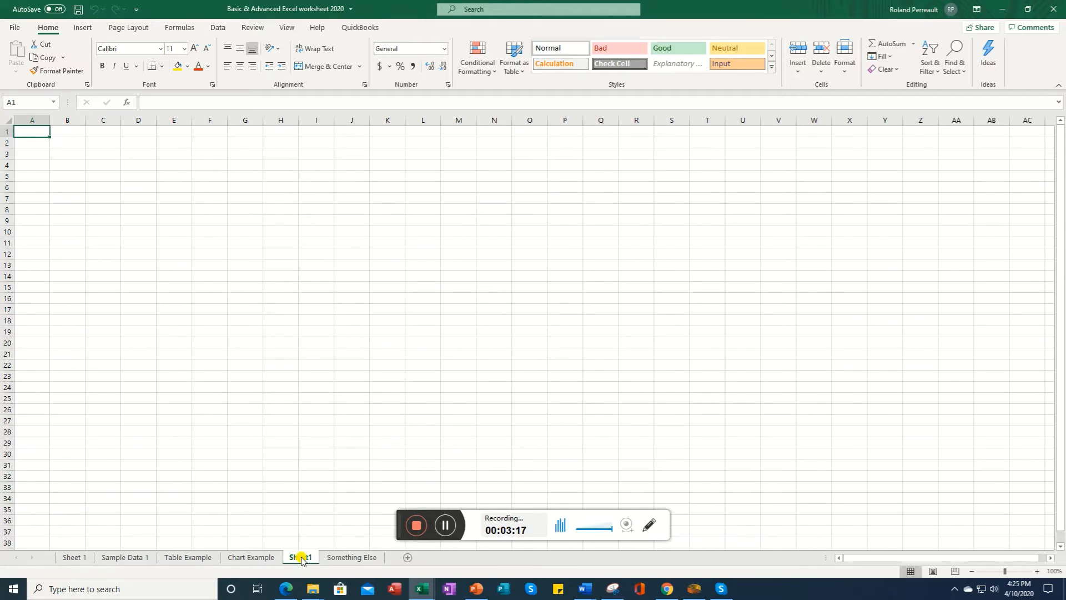
{"action": "right_click", "coordinate": [301, 558]}
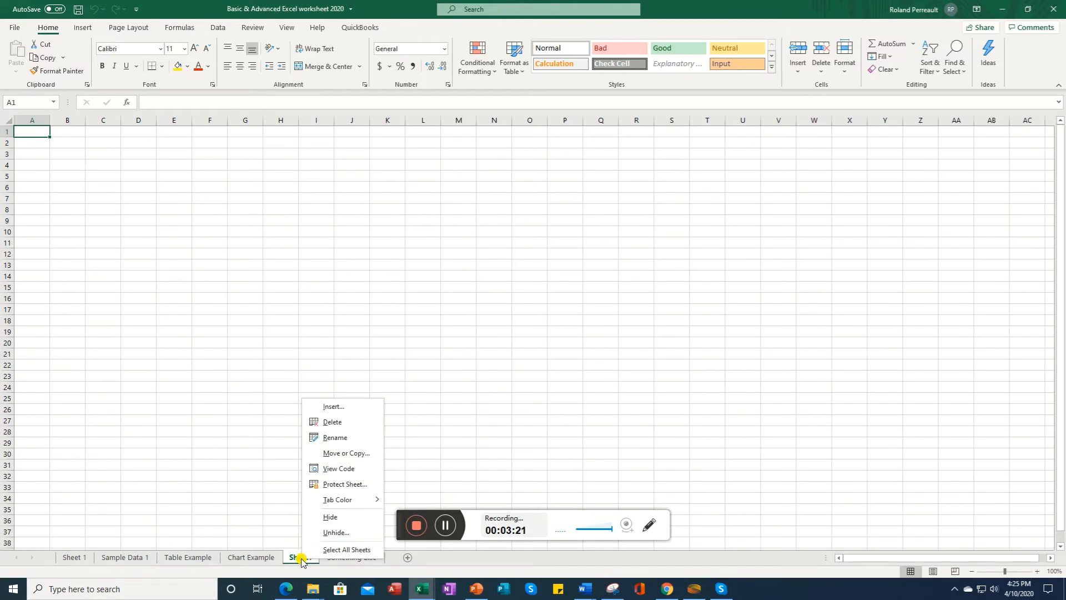
{"action": "left_click", "coordinate": [332, 518]}
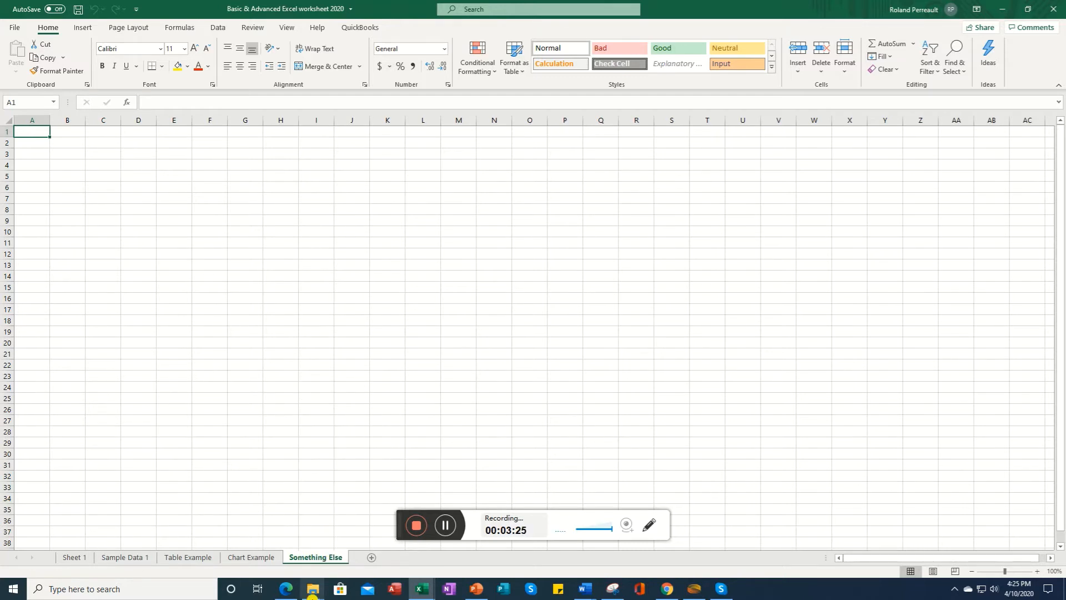
Step: Unhide the Sheet1 worksheet
{"action": "right_click", "coordinate": [292, 561]}
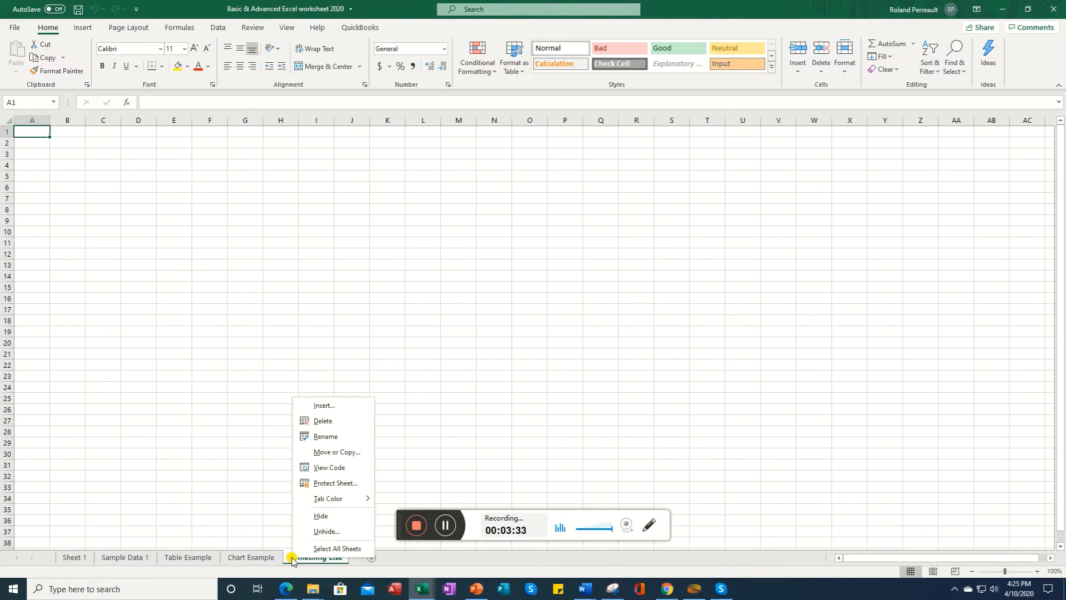
{"action": "left_click", "coordinate": [323, 532]}
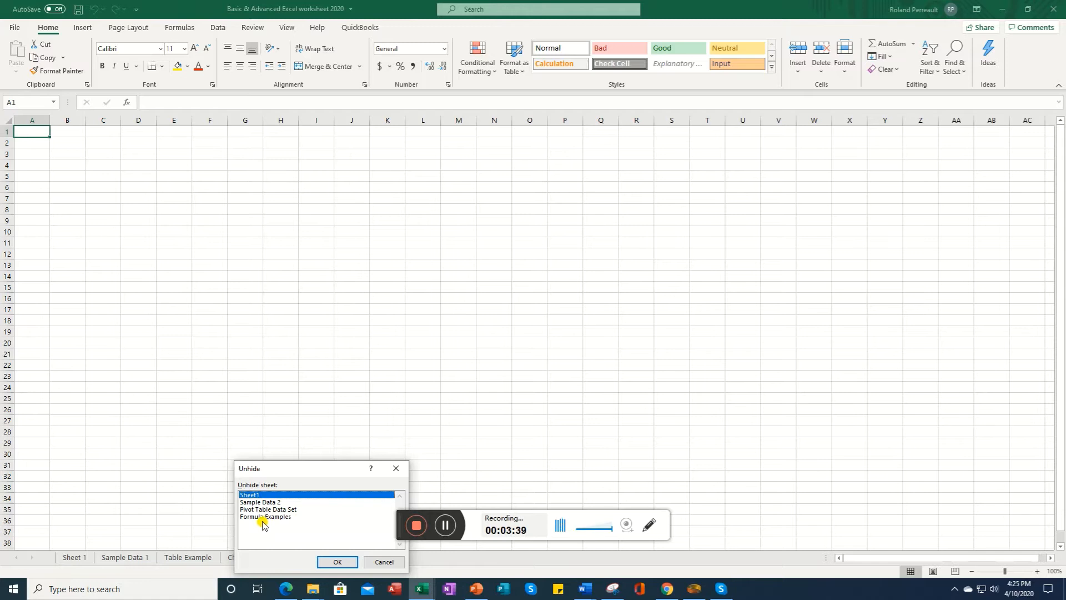
{"action": "left_click", "coordinate": [338, 563]}
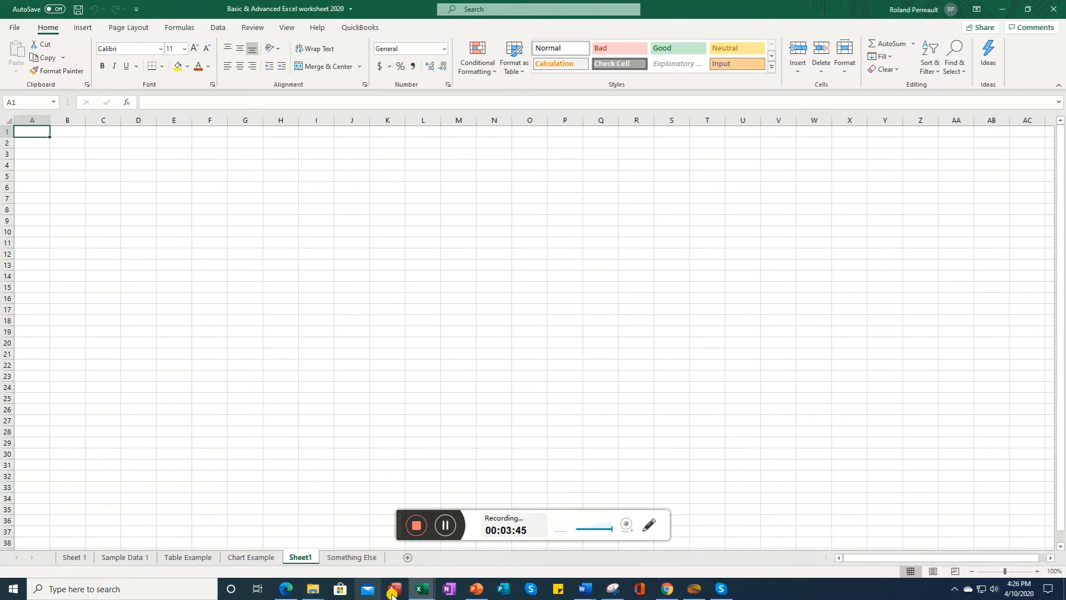
{"action": "left_click", "coordinate": [447, 526]}
{"action": "left_click", "coordinate": [449, 526]}
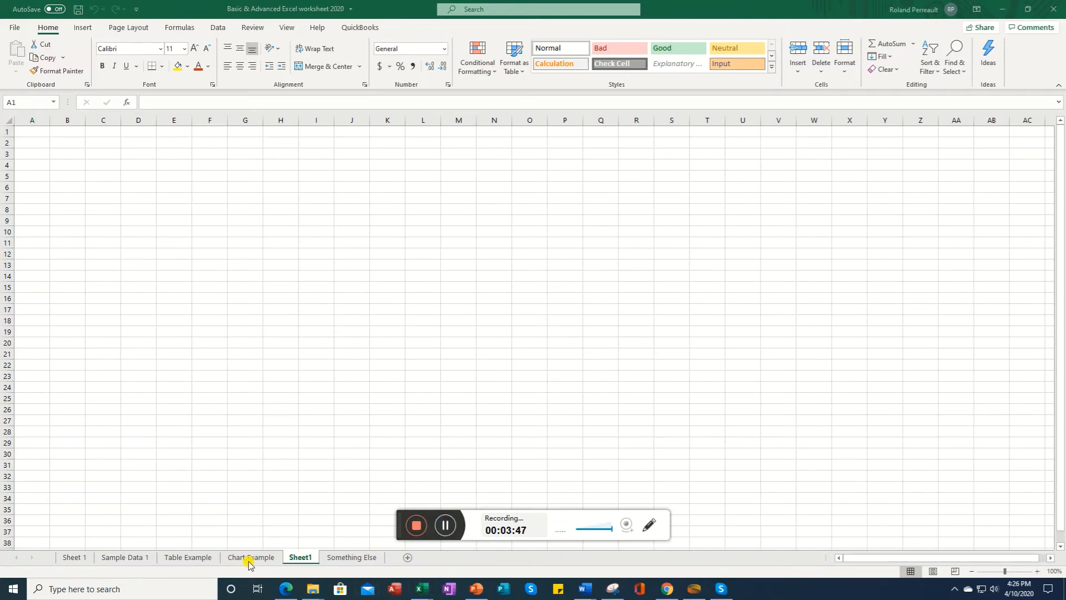
Step: Hide rows 6 and 7 on the Table Example sheet
{"action": "left_click", "coordinate": [191, 558]}
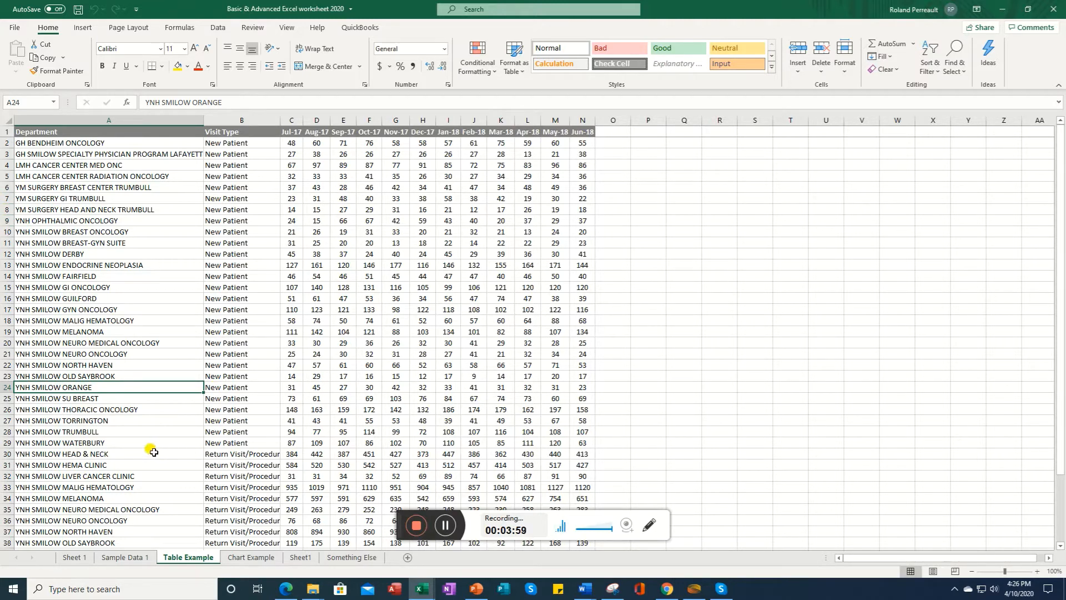
{"action": "left_click", "coordinate": [4, 187]}
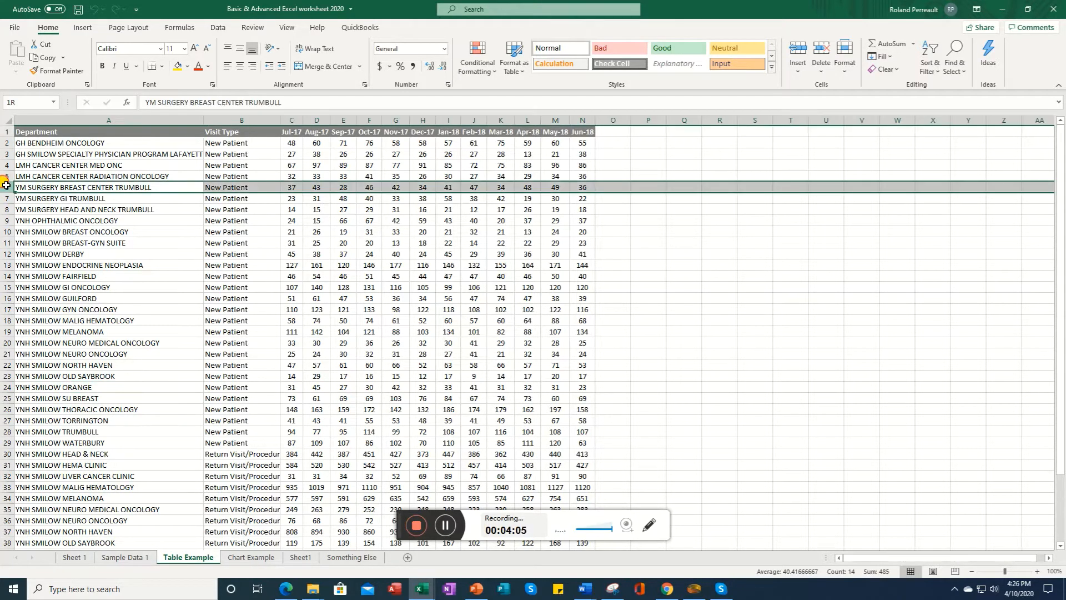
{"action": "left_click_drag", "start_coordinate": [5, 185], "coordinate": [7, 199]}
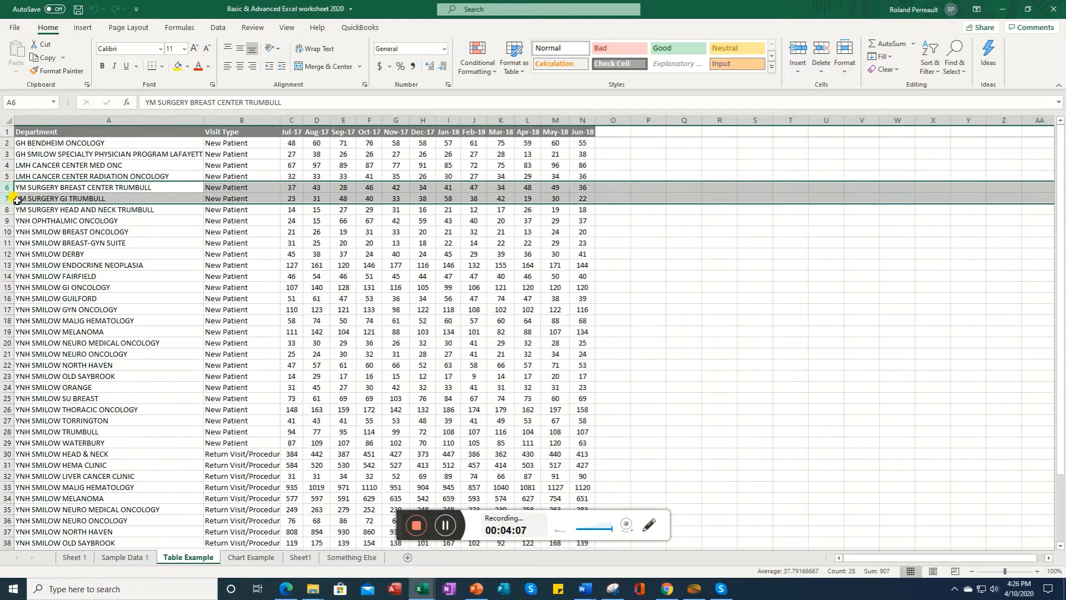
{"action": "right_click", "coordinate": [59, 195]}
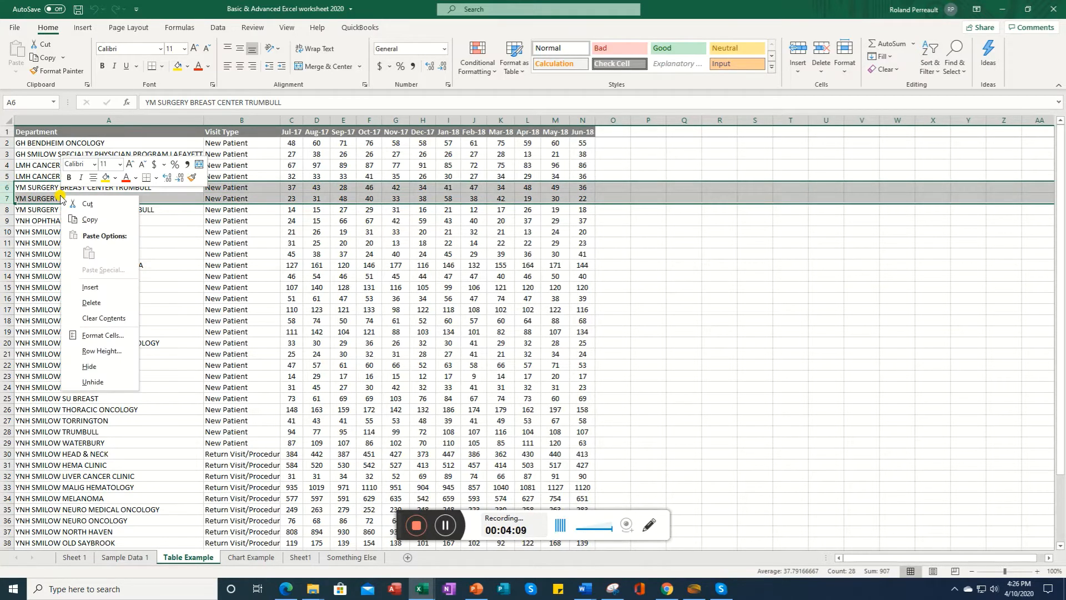
{"action": "left_click", "coordinate": [90, 367]}
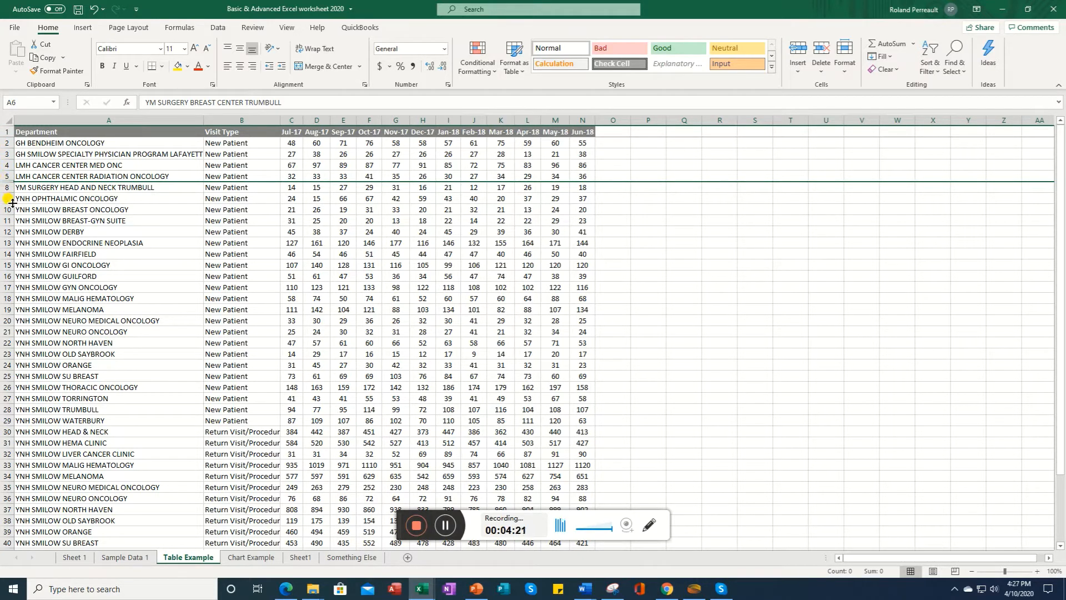
Step: Unhide the hidden rows between rows 5 and 8 on the Table Example sheet
{"action": "left_click", "coordinate": [58, 209]}
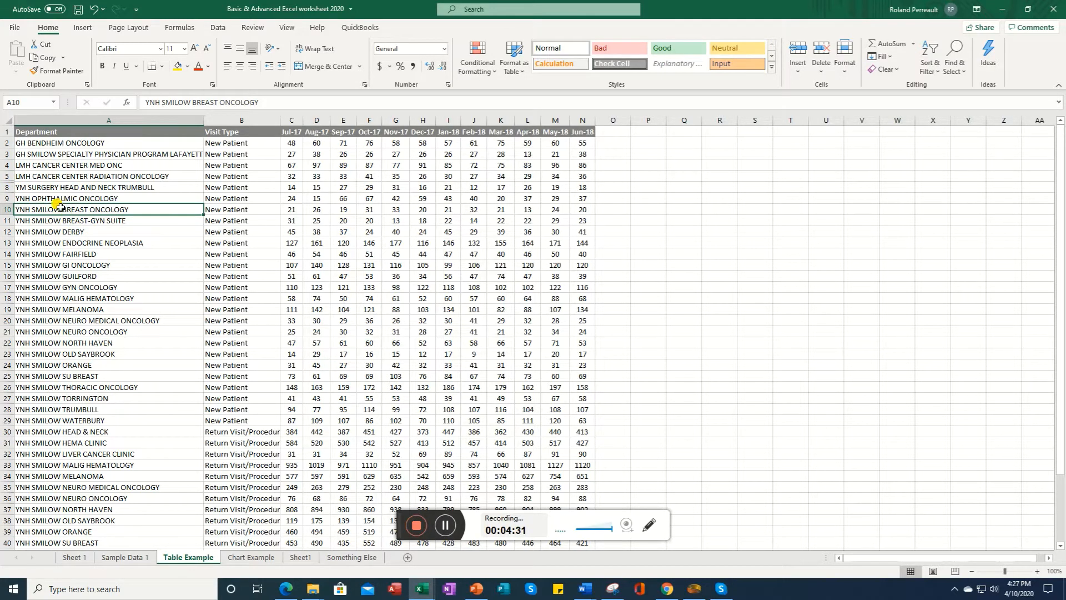
{"action": "left_click_drag", "start_coordinate": [3, 176], "coordinate": [28, 189]}
{"action": "right_click", "coordinate": [41, 191]}
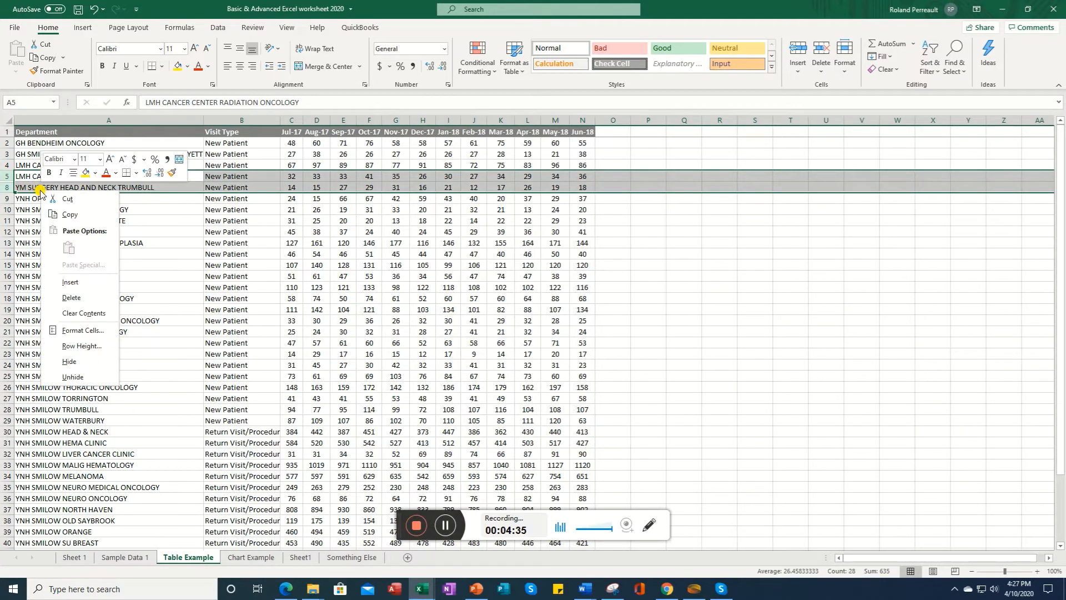
{"action": "left_click", "coordinate": [83, 378]}
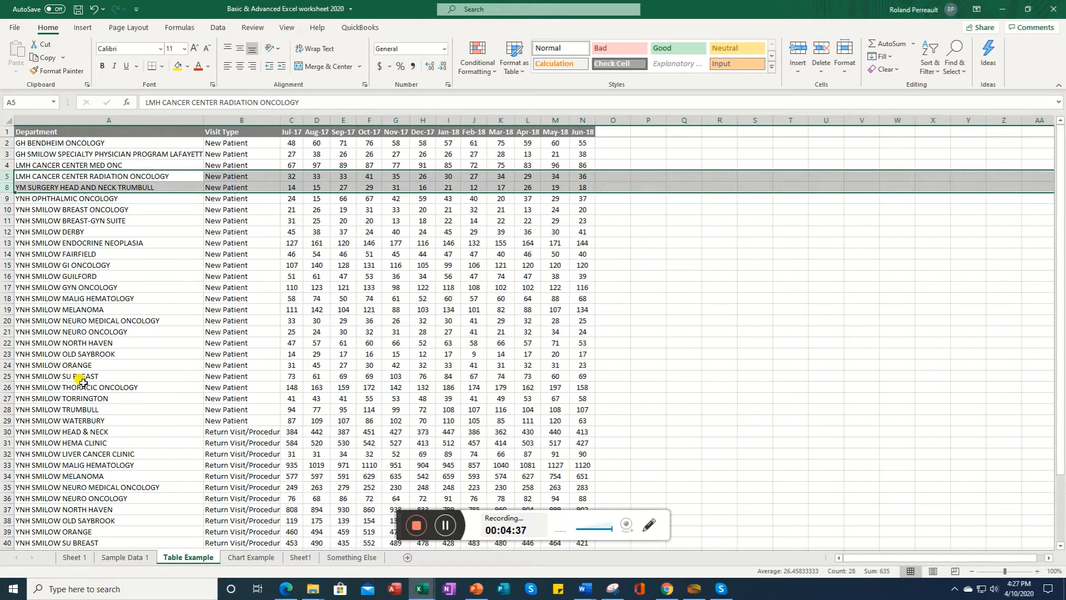
{"action": "left_click", "coordinate": [183, 261]}
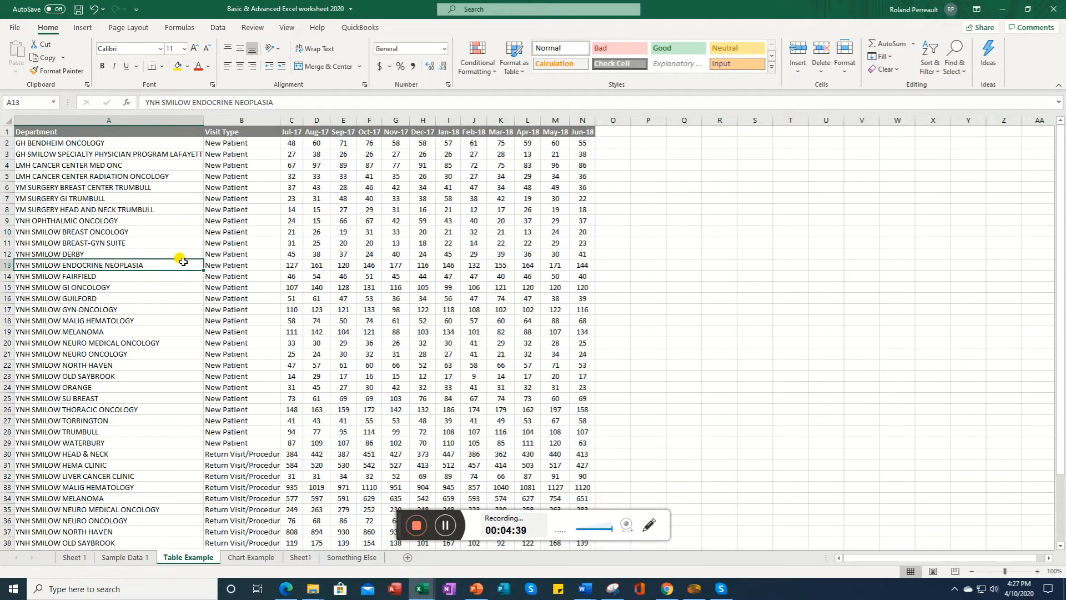
{"action": "left_click", "coordinate": [455, 528]}
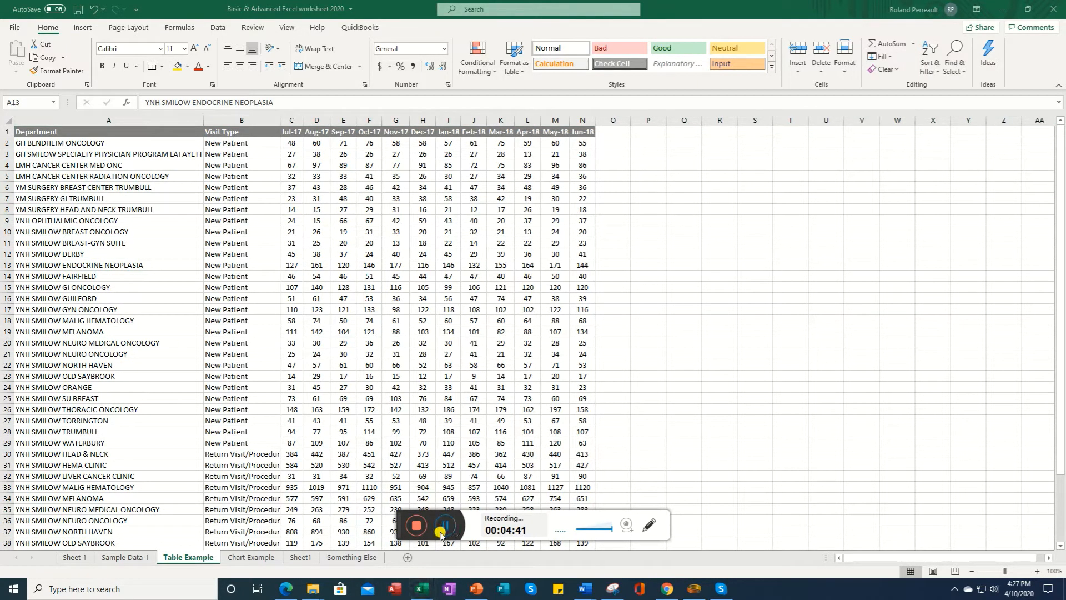
{"action": "left_click", "coordinate": [344, 558]}
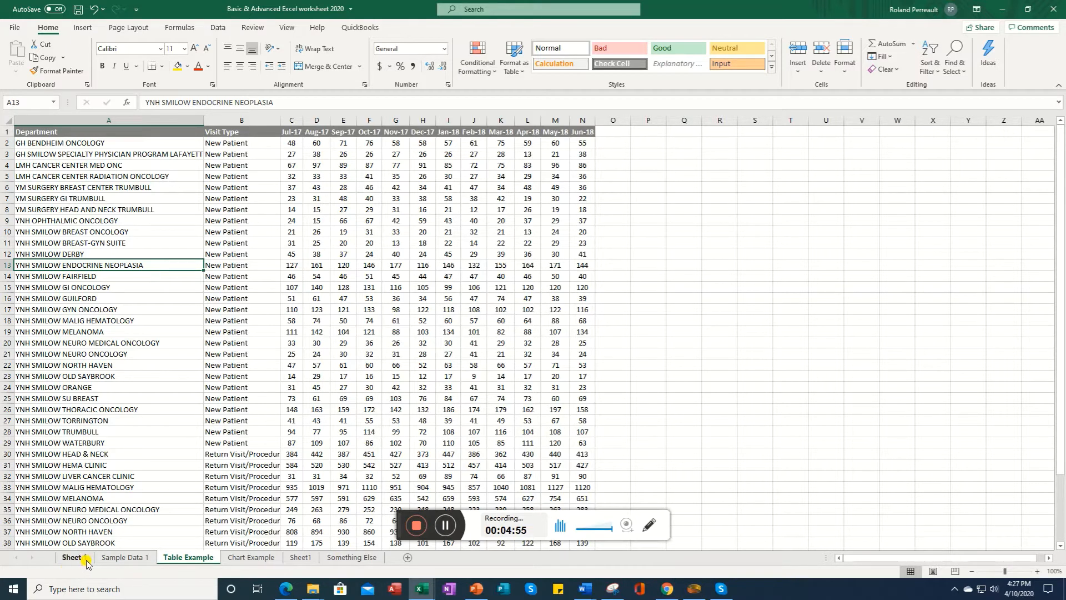
Step: Set the Sample Data 1 sheet's tab color to blue
{"action": "left_click", "coordinate": [115, 558]}
{"action": "right_click", "coordinate": [120, 560]}
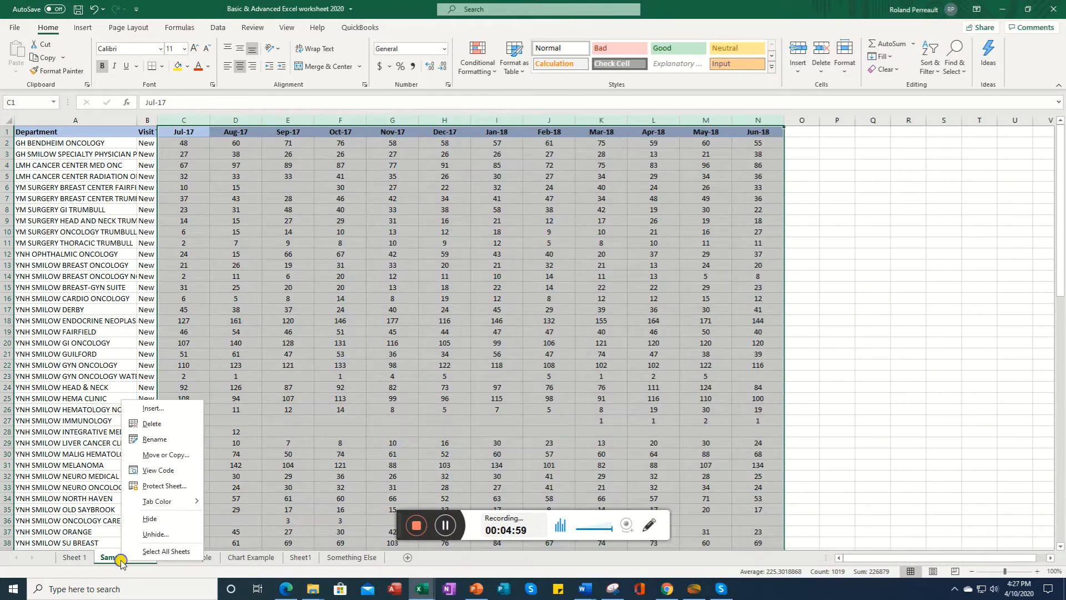
{"action": "left_click", "coordinate": [105, 563]}
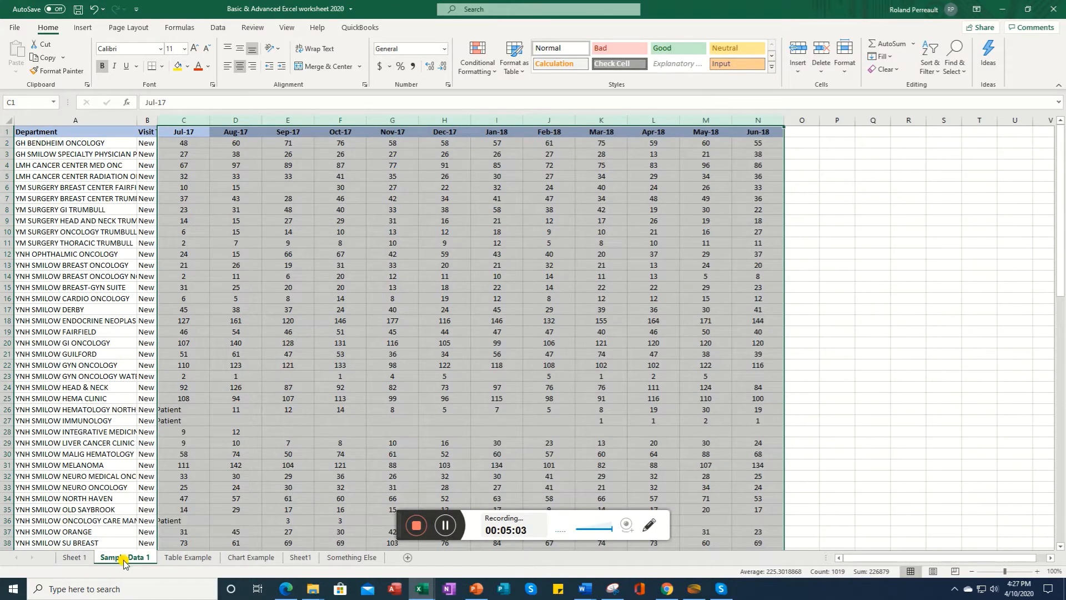
{"action": "right_click", "coordinate": [123, 562]}
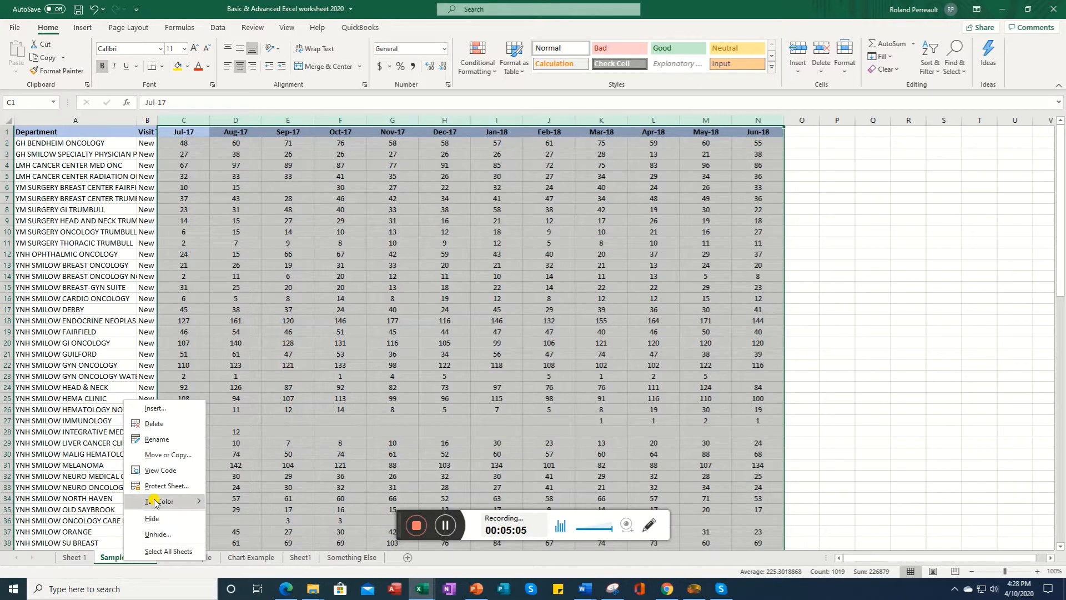
{"action": "mouse_move", "coordinate": [154, 503]}
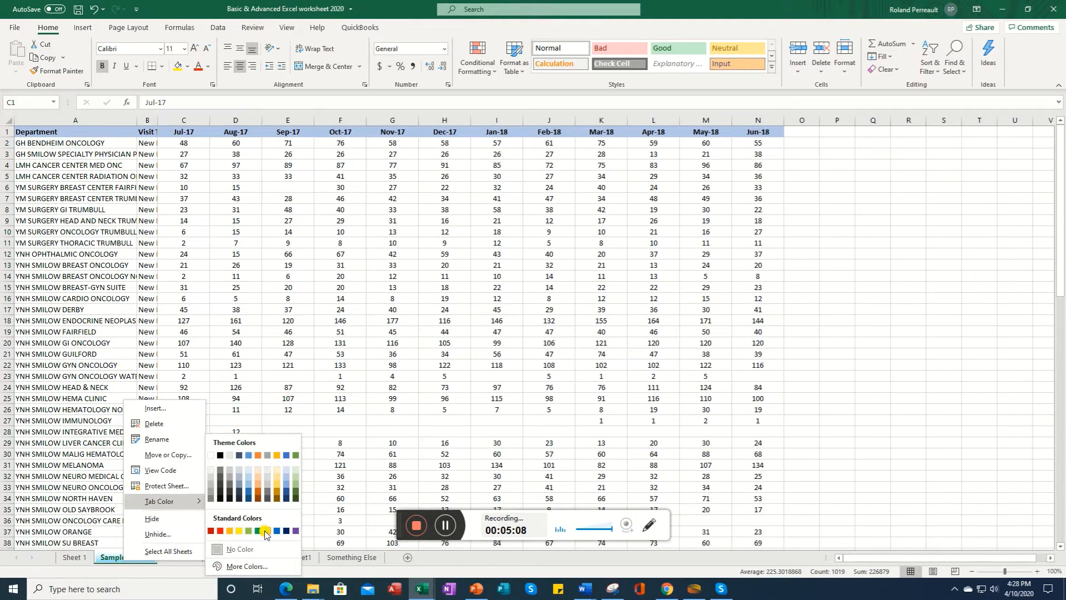
{"action": "left_click", "coordinate": [264, 531]}
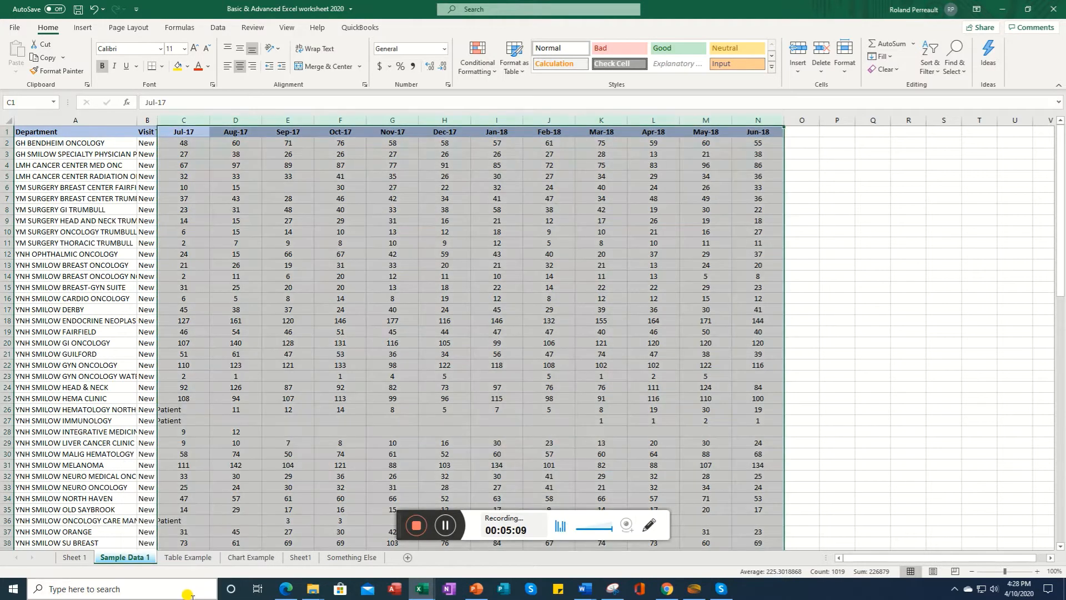
Step: Set the Table Example sheet's tab color to green
{"action": "left_click", "coordinate": [192, 559]}
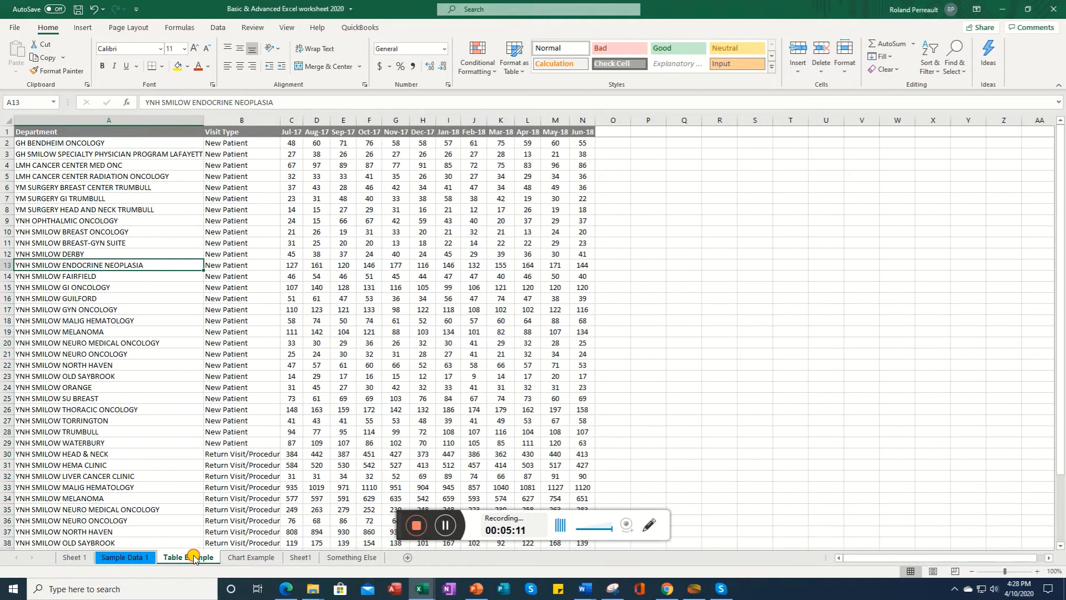
{"action": "right_click", "coordinate": [183, 560]}
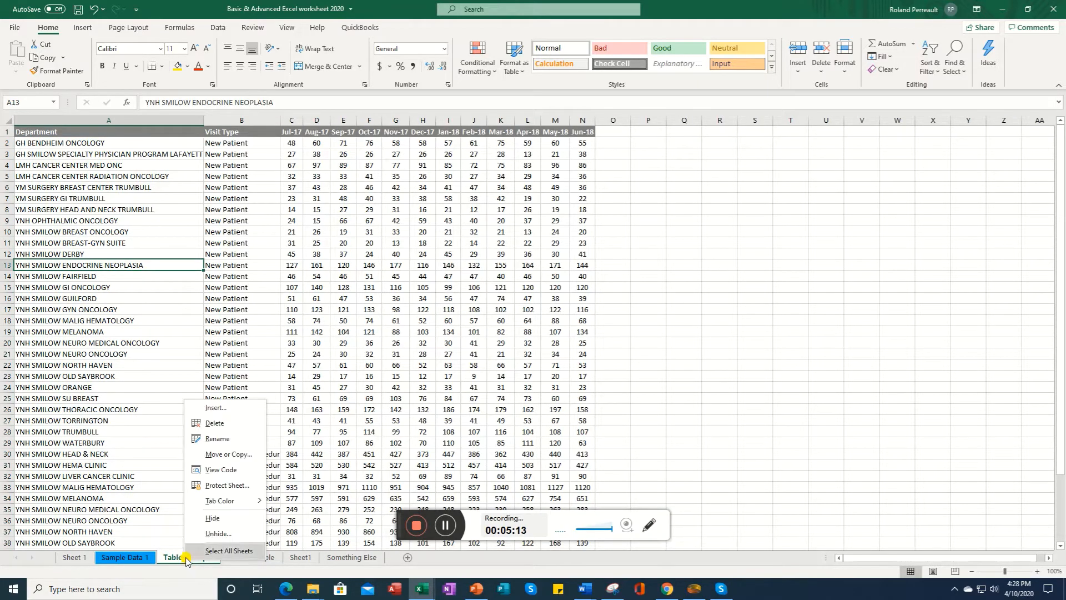
{"action": "mouse_move", "coordinate": [218, 501]}
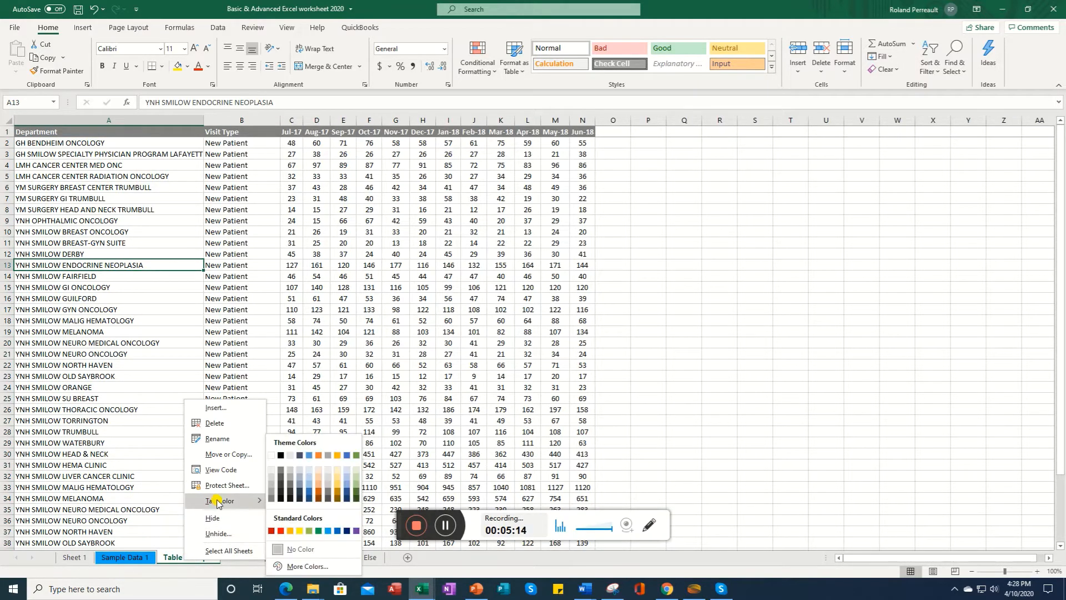
{"action": "left_click", "coordinate": [310, 531]}
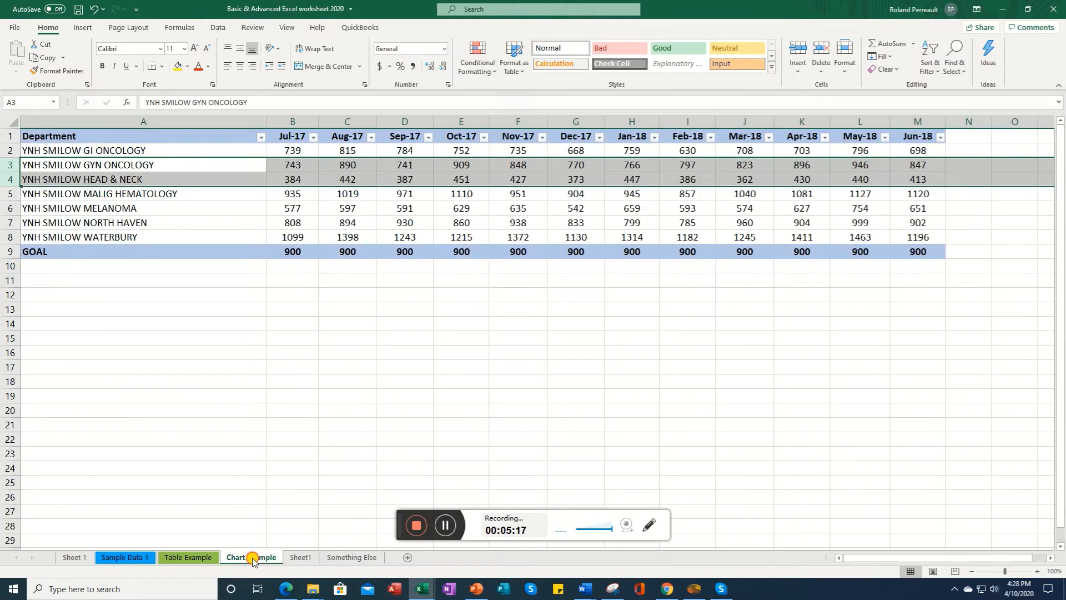
Step: Set the Chart Example sheet's tab color to red
{"action": "left_click", "coordinate": [252, 558]}
{"action": "right_click", "coordinate": [252, 560]}
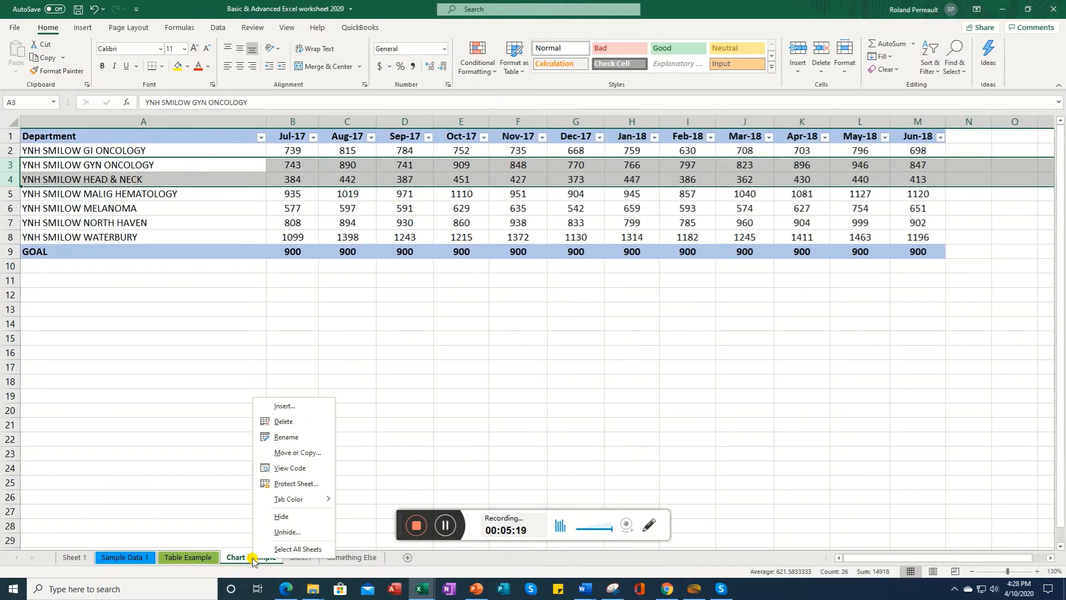
{"action": "mouse_move", "coordinate": [293, 500]}
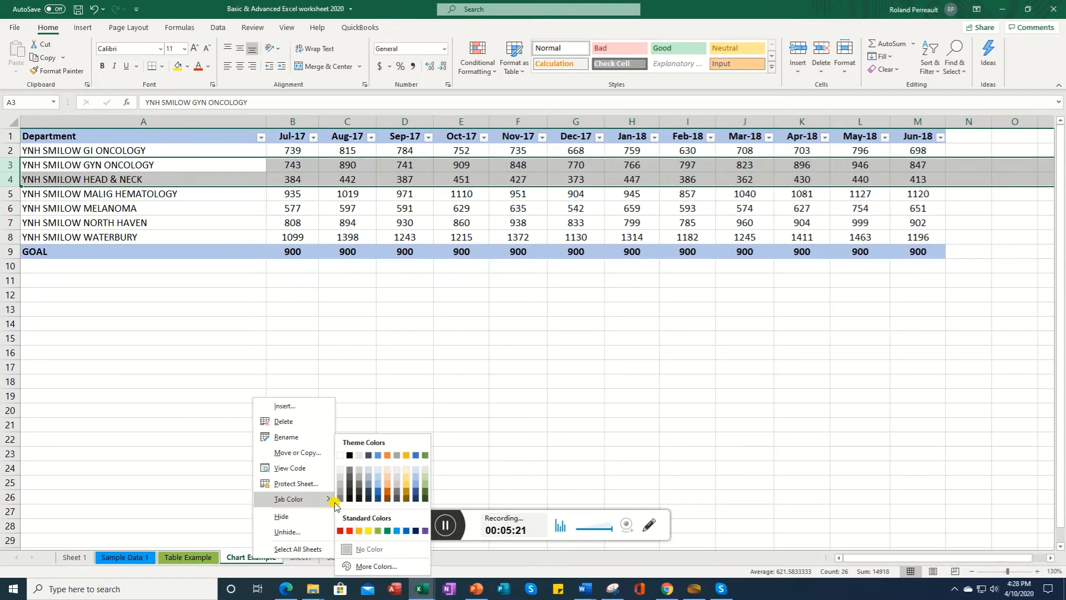
{"action": "left_click", "coordinate": [349, 531]}
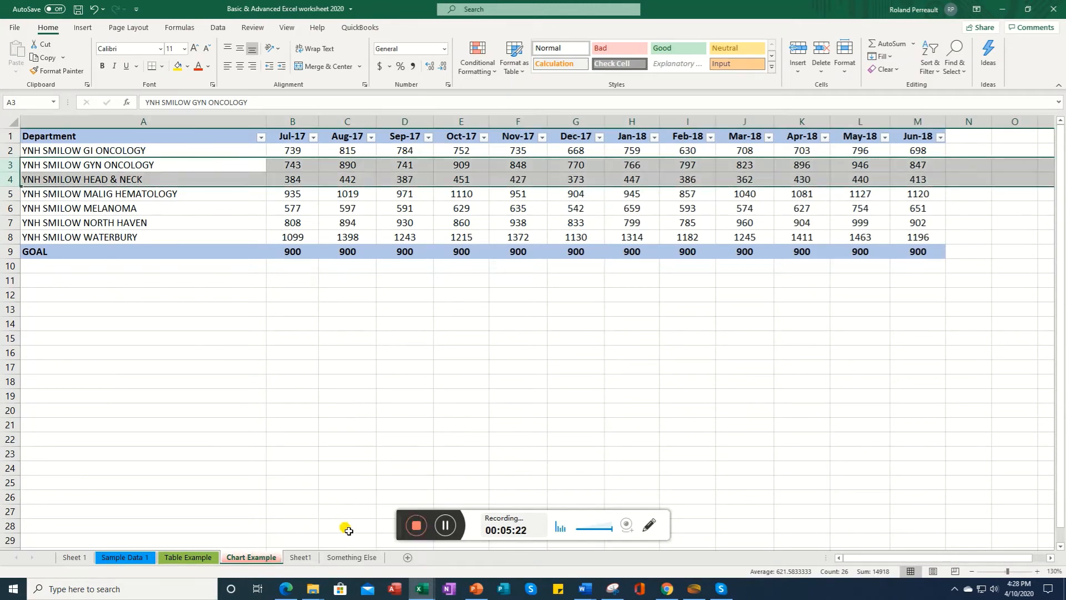
Step: Remove the tab color from the Chart Example sheet by choosing No Color
{"action": "left_click", "coordinate": [300, 557]}
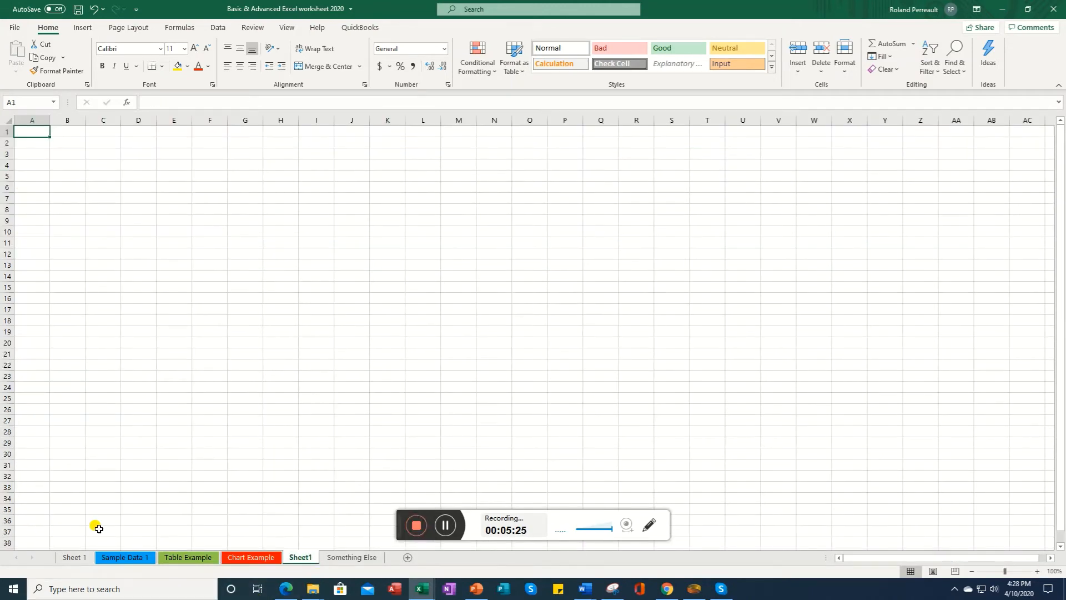
{"action": "left_click", "coordinate": [206, 560]}
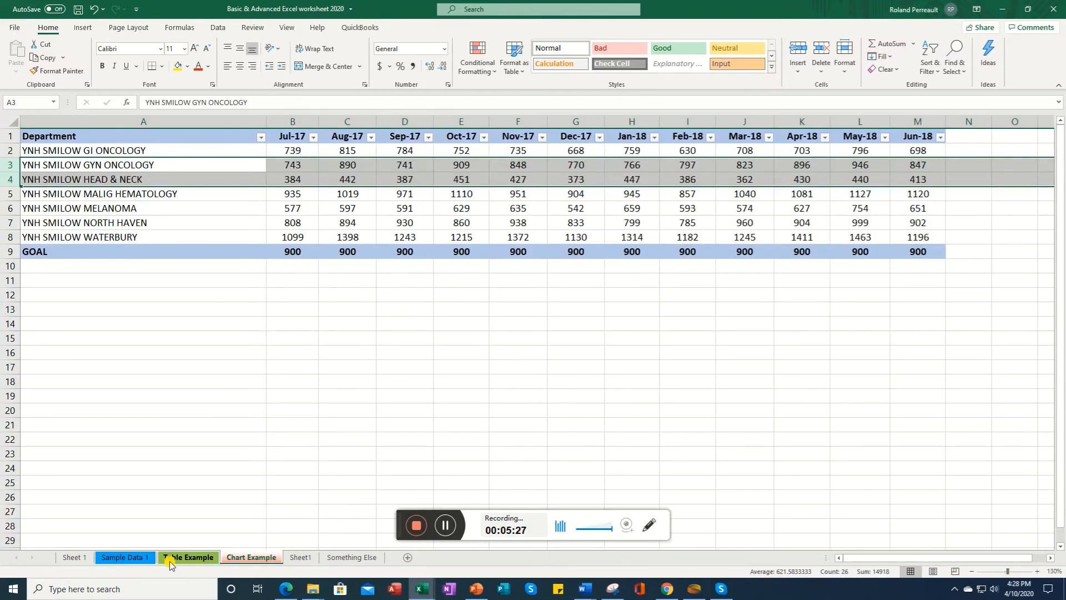
{"action": "left_click", "coordinate": [139, 558]}
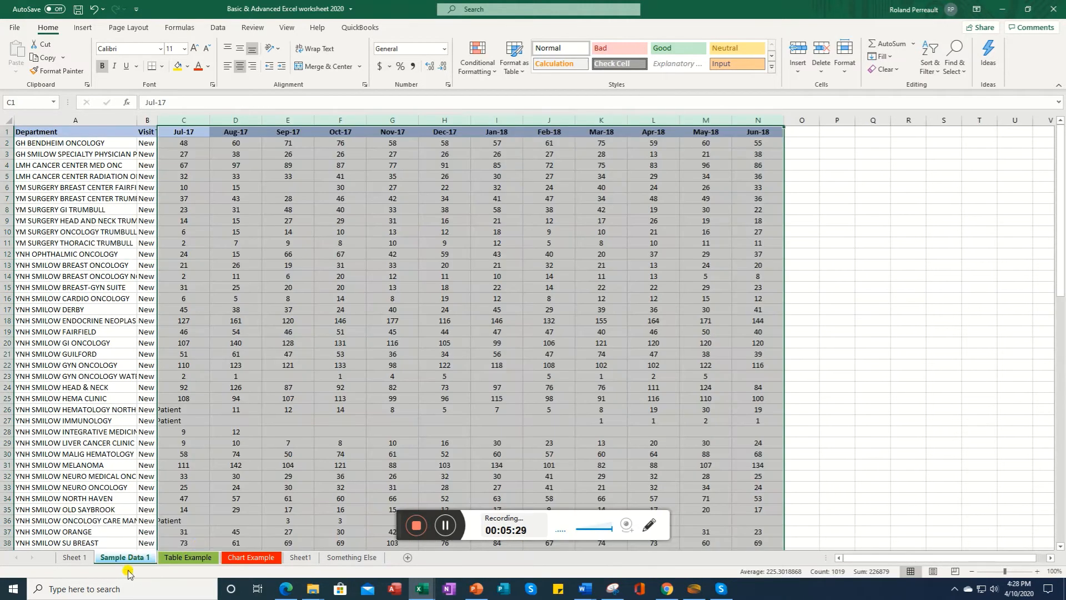
{"action": "left_click", "coordinate": [246, 560]}
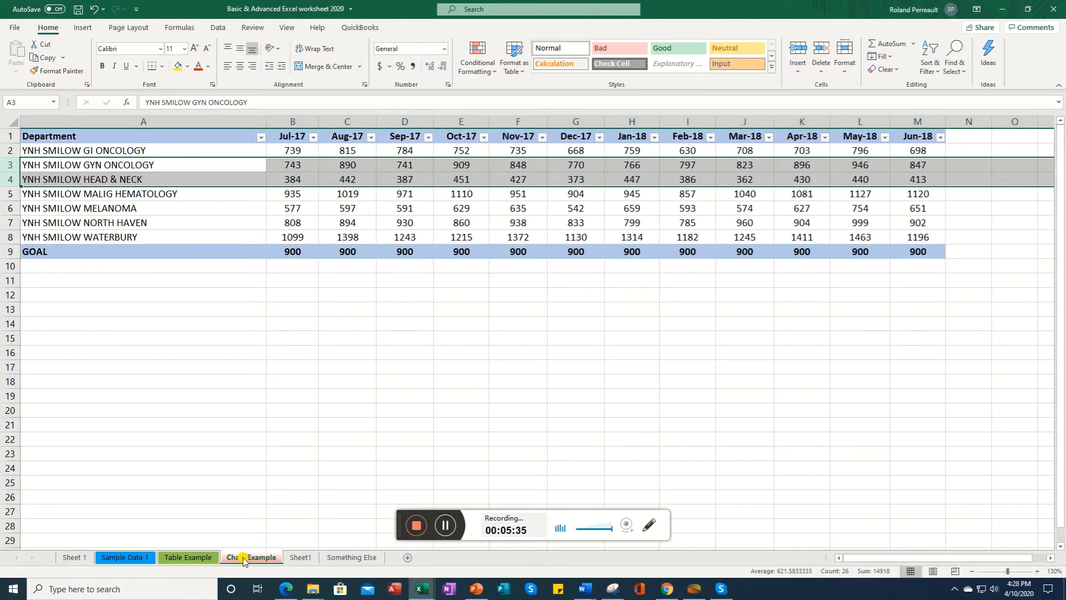
{"action": "right_click", "coordinate": [244, 559]}
{"action": "mouse_move", "coordinate": [270, 501]}
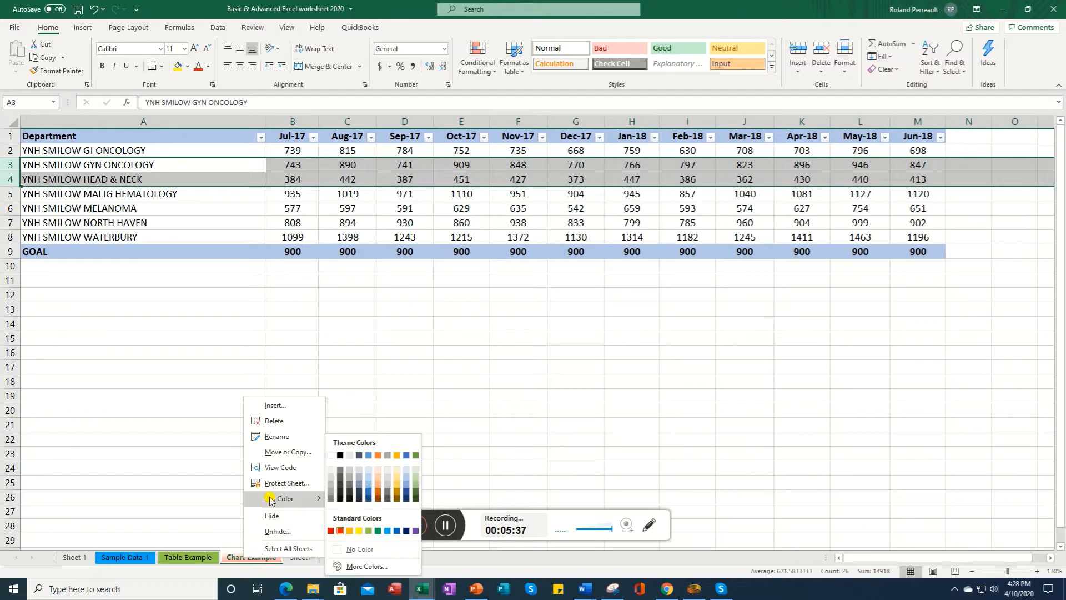
{"action": "left_click", "coordinate": [361, 549]}
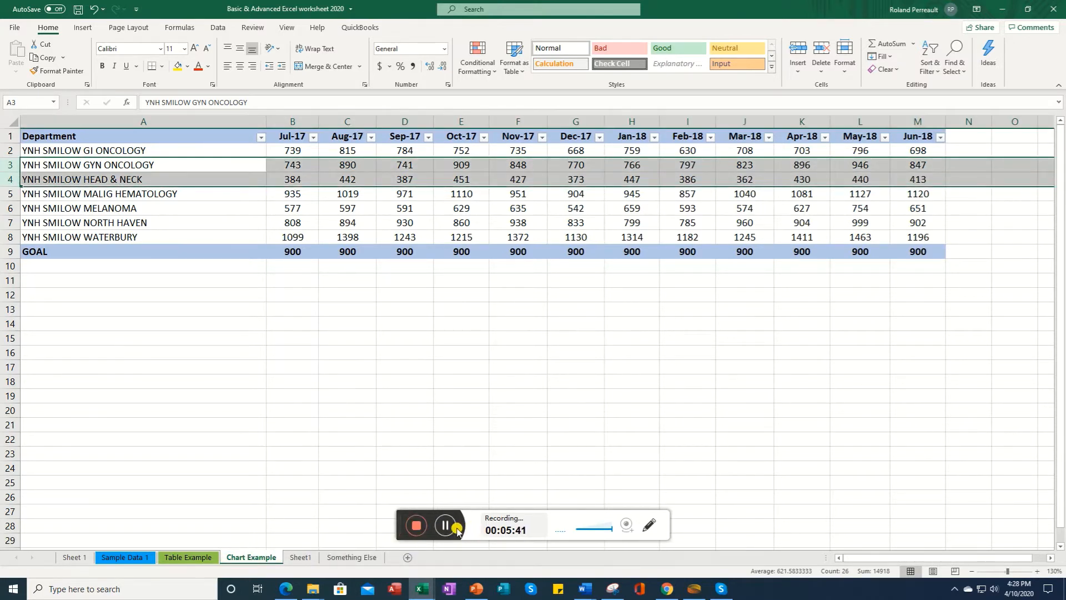
{"action": "left_click", "coordinate": [238, 509]}
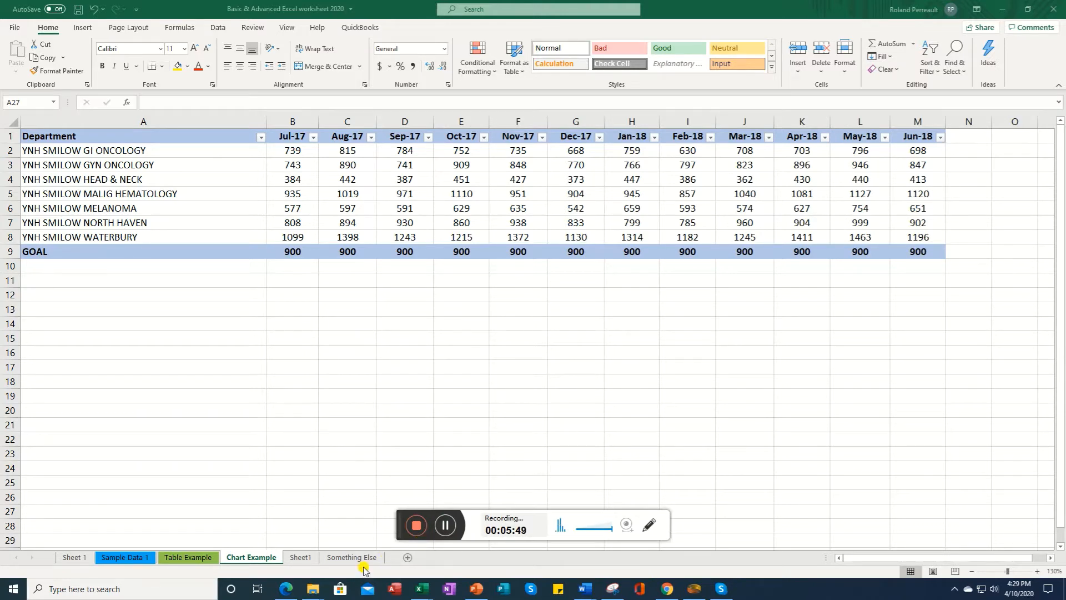
Step: Switch between the worksheet tabs to review their tab colors
{"action": "left_click", "coordinate": [114, 558]}
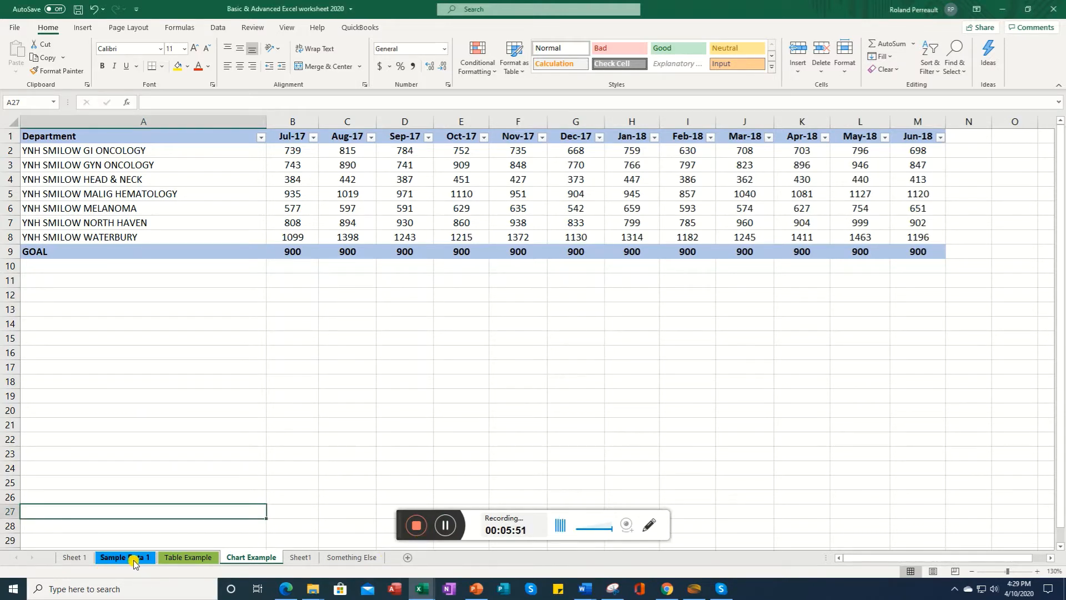
{"action": "left_click", "coordinate": [117, 557]}
{"action": "left_click", "coordinate": [193, 558]}
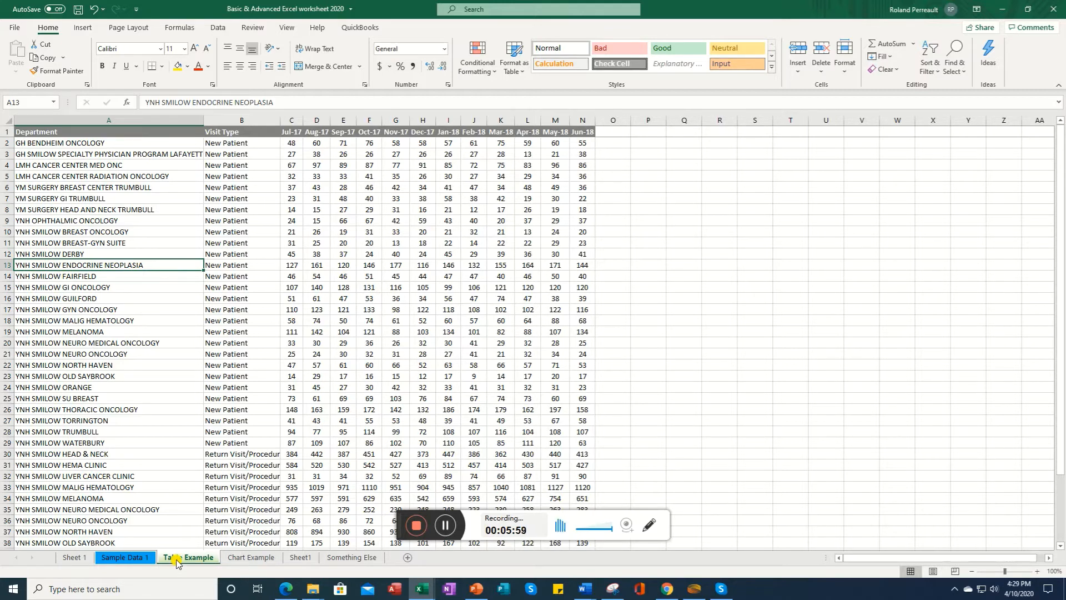
{"action": "left_click", "coordinate": [352, 558]}
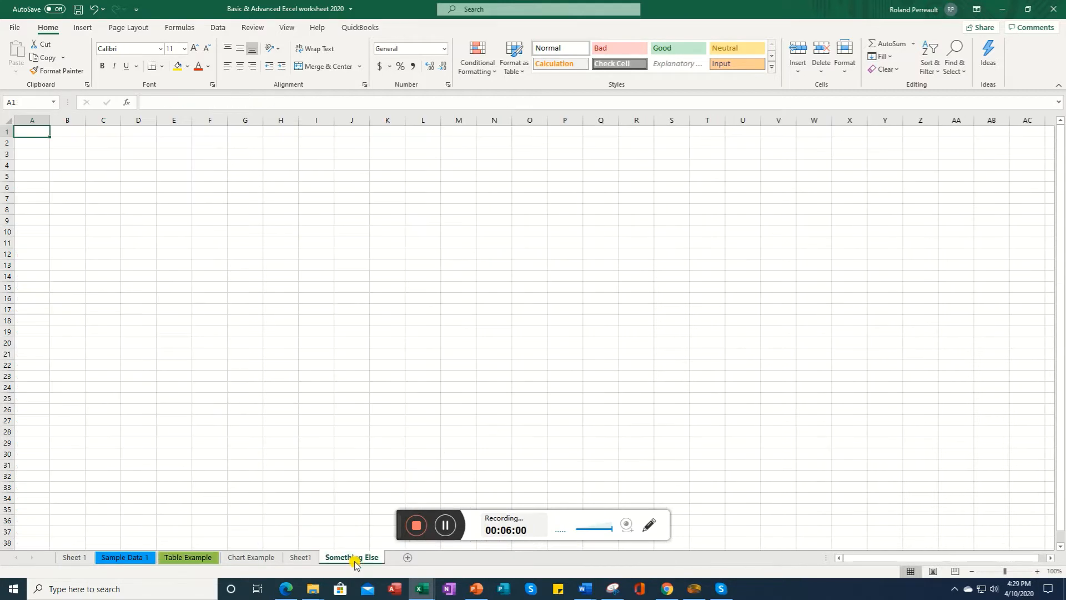
{"action": "left_click", "coordinate": [187, 559]}
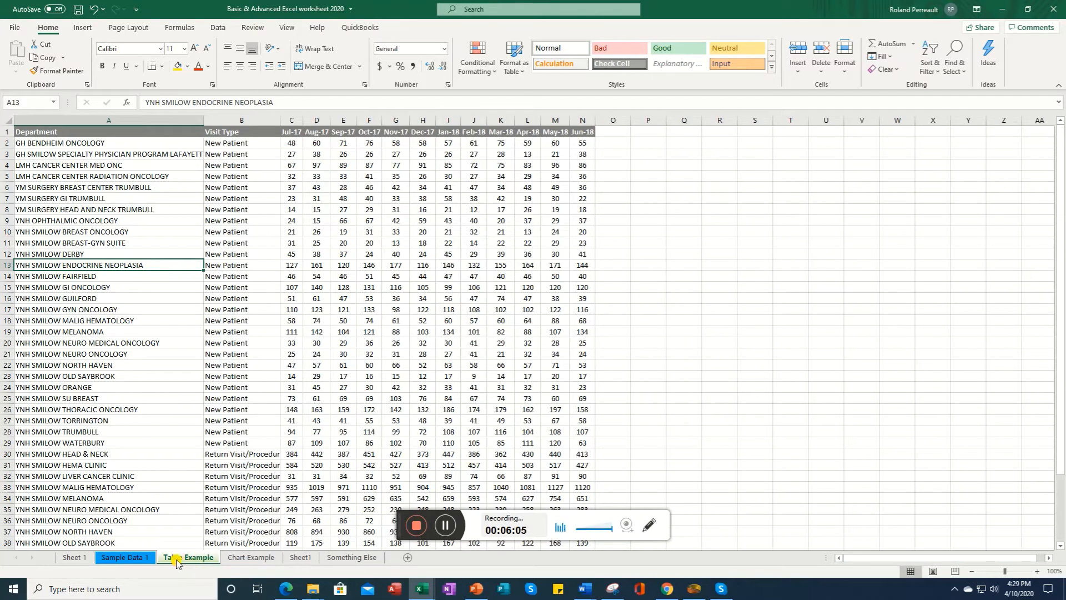
Step: Copy the Table Example sheet to the end of the workbook using Move or Copy with Create a copy
{"action": "right_click", "coordinate": [175, 561]}
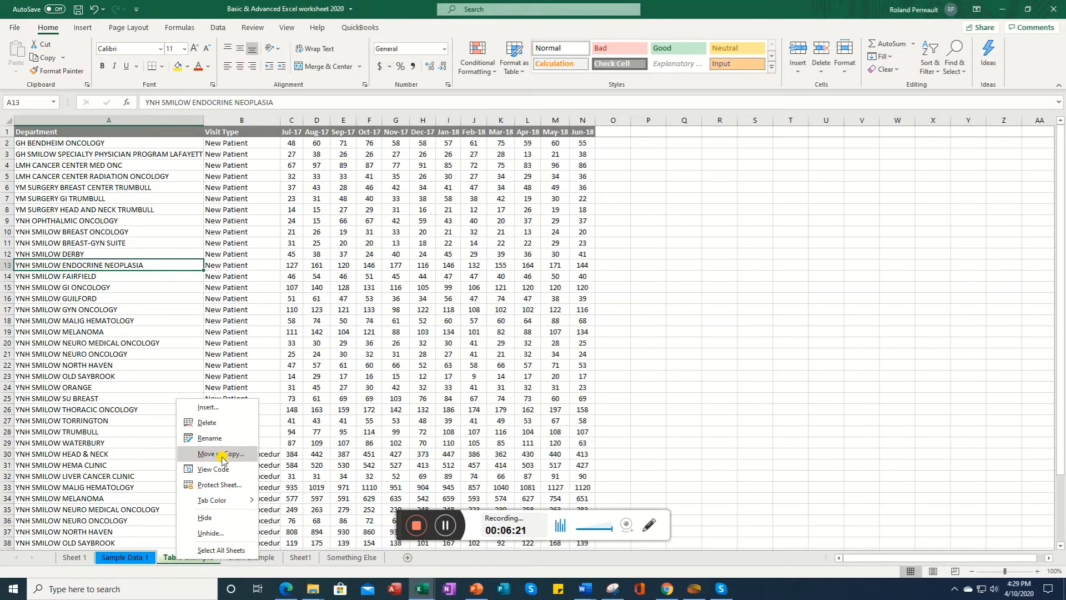
{"action": "right_click", "coordinate": [161, 561]}
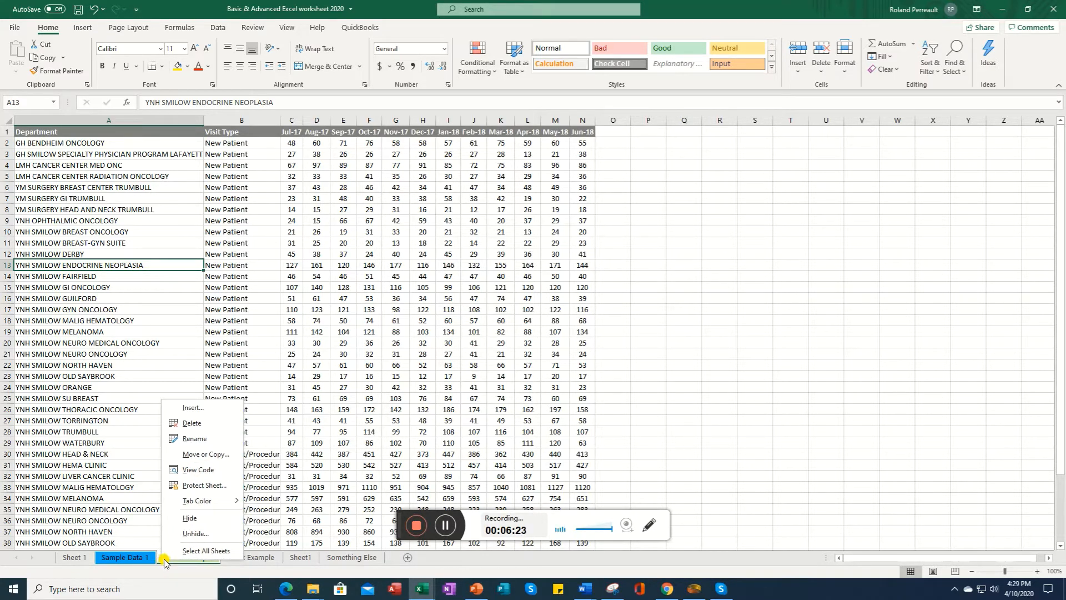
{"action": "left_click", "coordinate": [205, 455]}
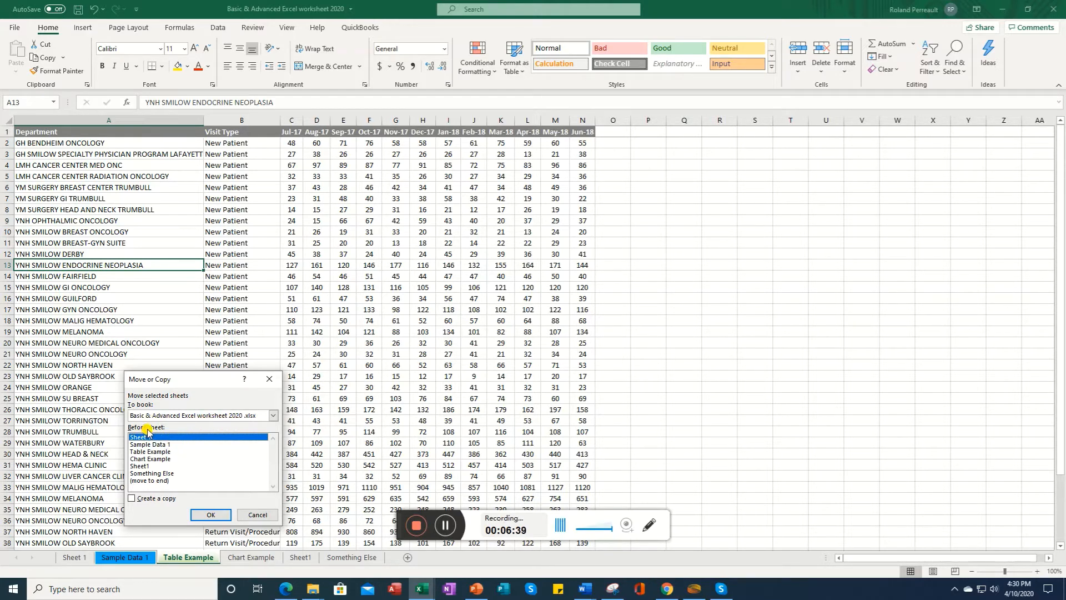
{"action": "left_click", "coordinate": [147, 481]}
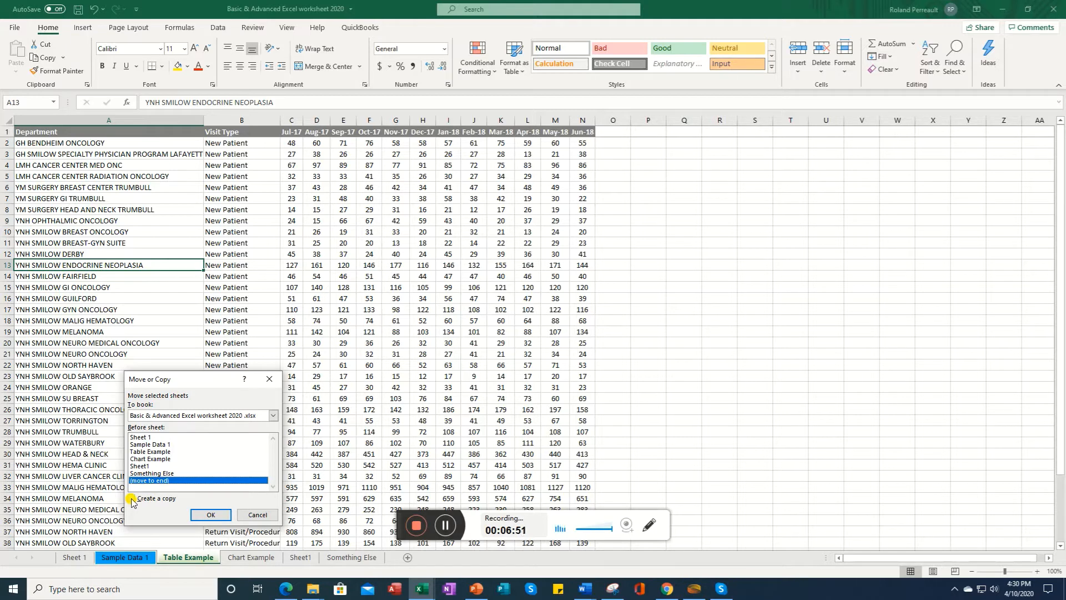
{"action": "left_click", "coordinate": [132, 499]}
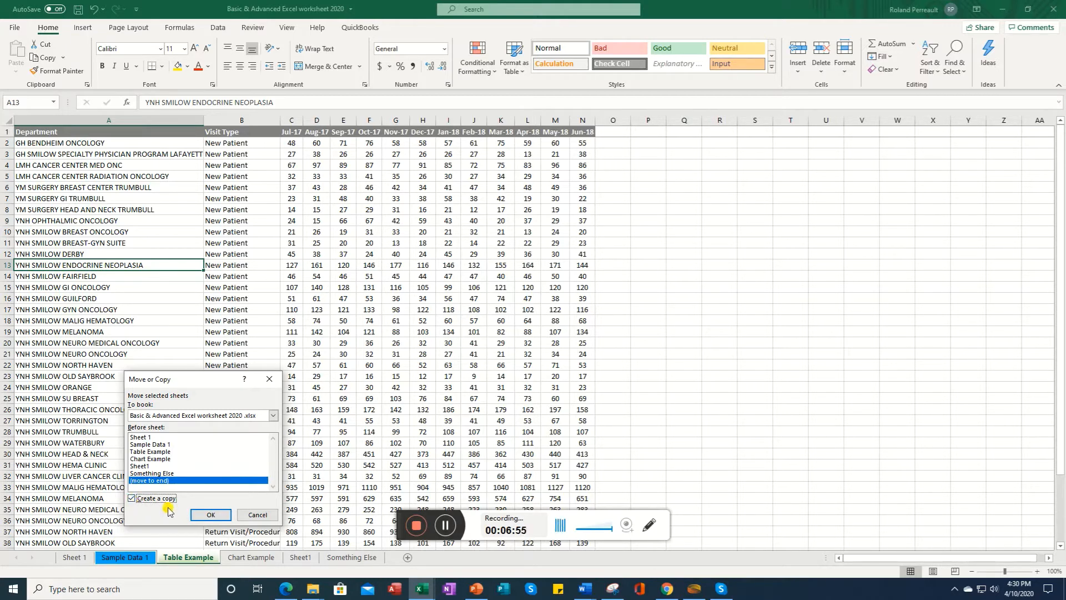
{"action": "left_click", "coordinate": [212, 516]}
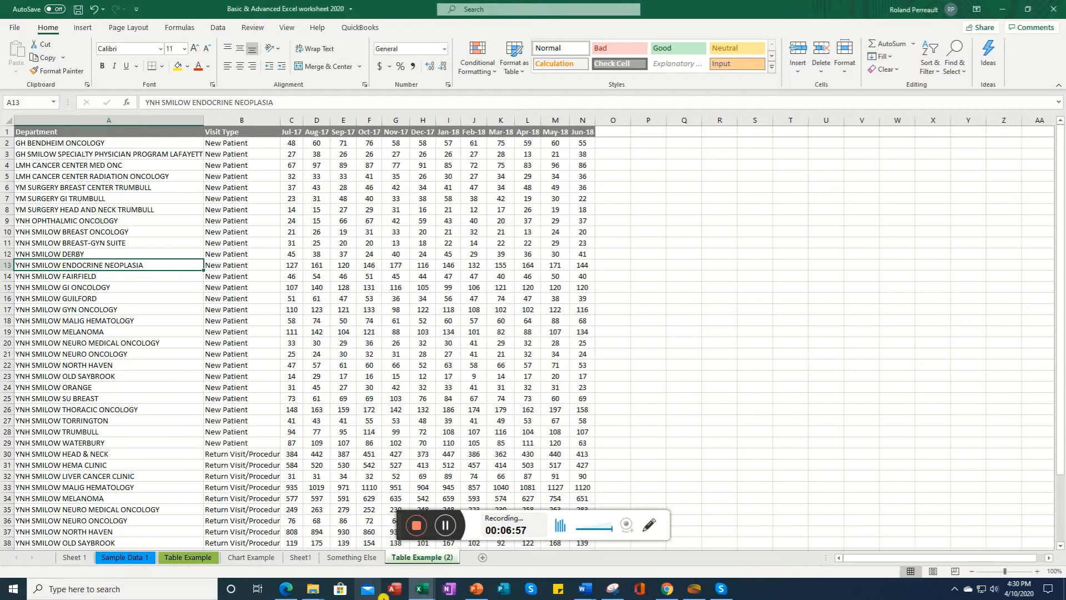
Step: Switch between the Table Example sheet and its copy to compare them
{"action": "left_click", "coordinate": [204, 559]}
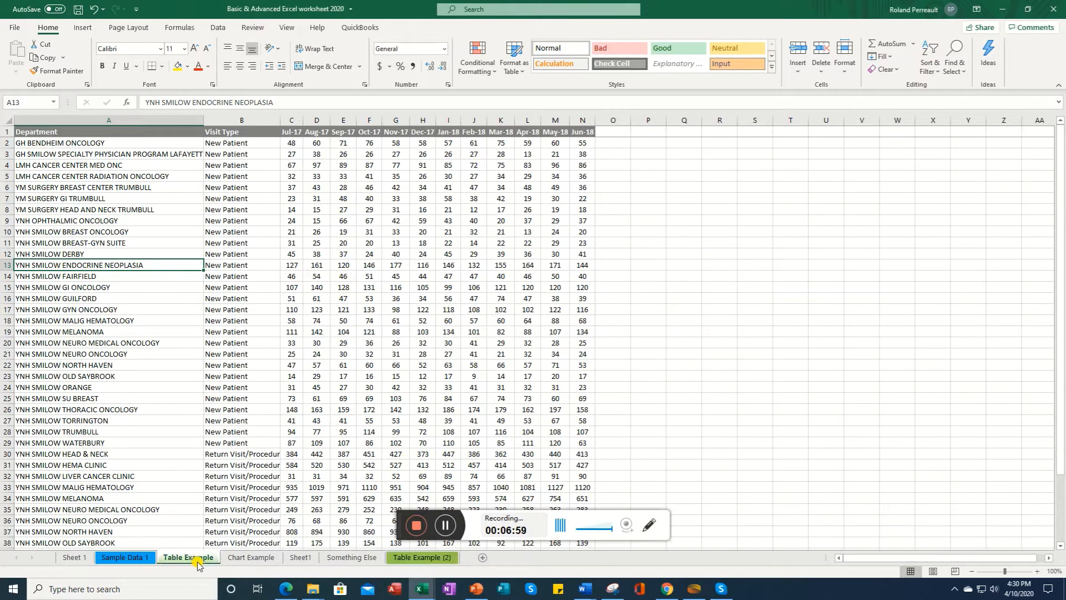
{"action": "left_click", "coordinate": [423, 559]}
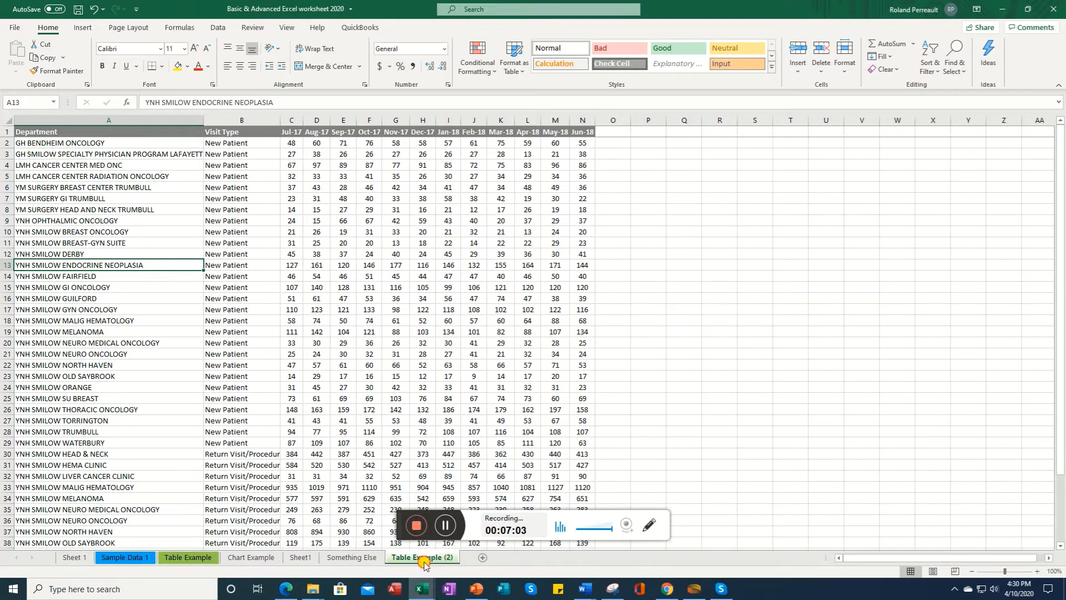
{"action": "left_click", "coordinate": [178, 558]}
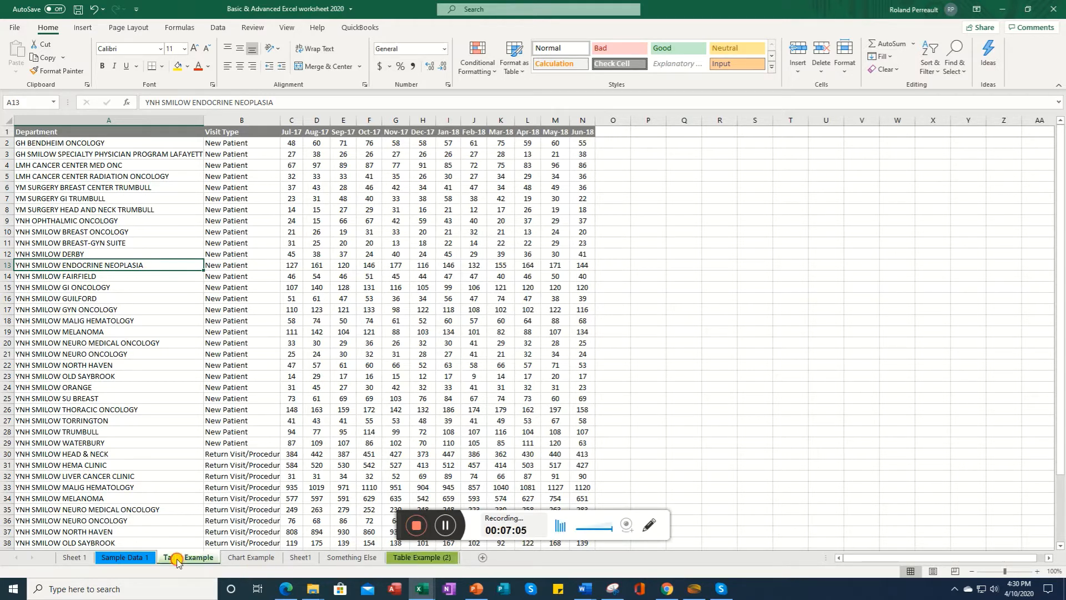
{"action": "left_click", "coordinate": [424, 562]}
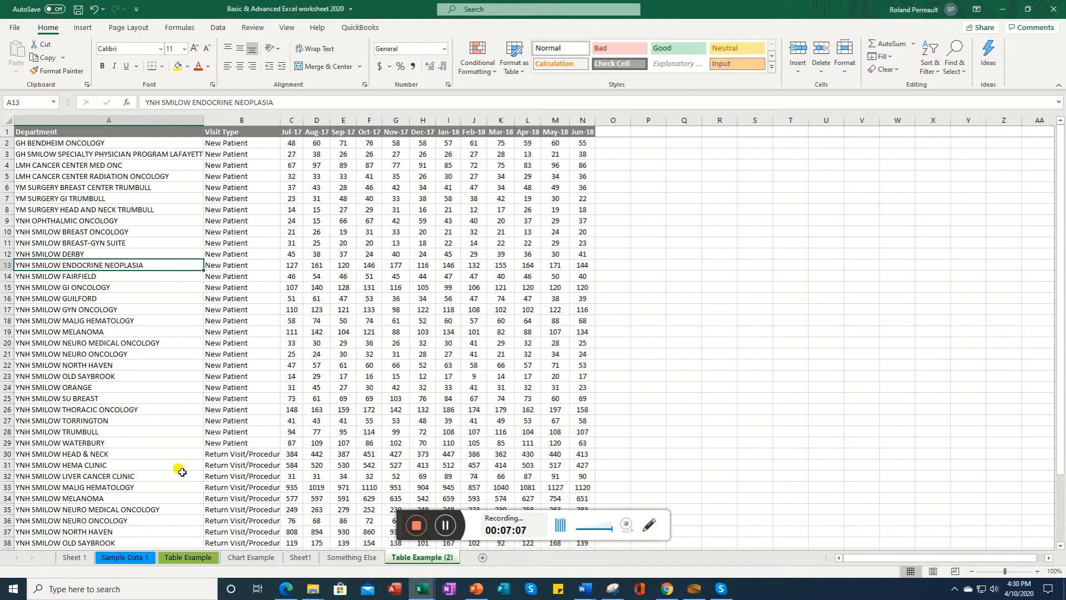
{"action": "left_click", "coordinate": [187, 558]}
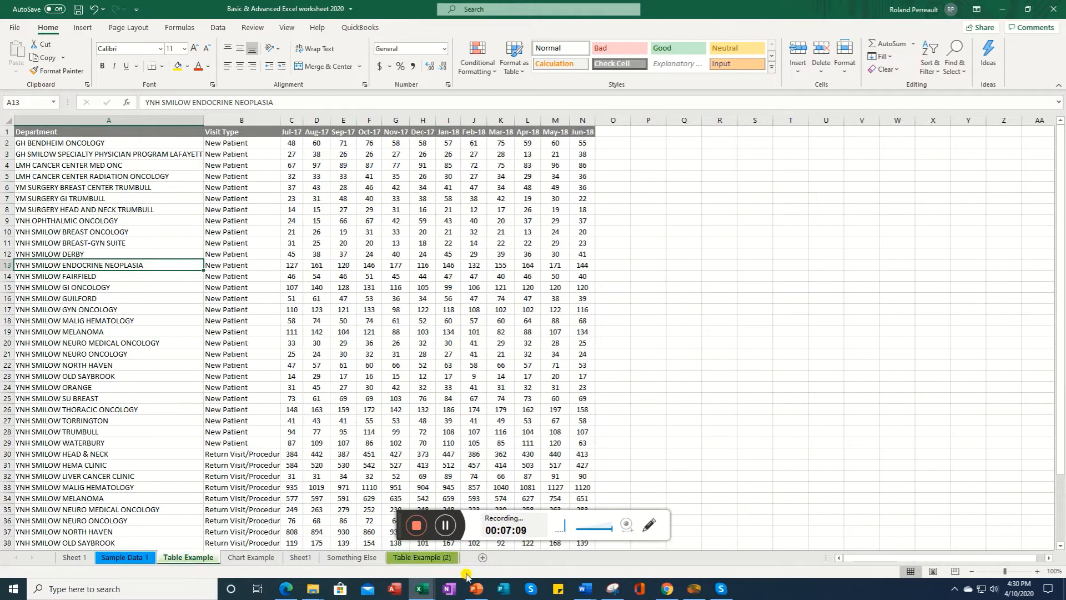
{"action": "left_click", "coordinate": [424, 558]}
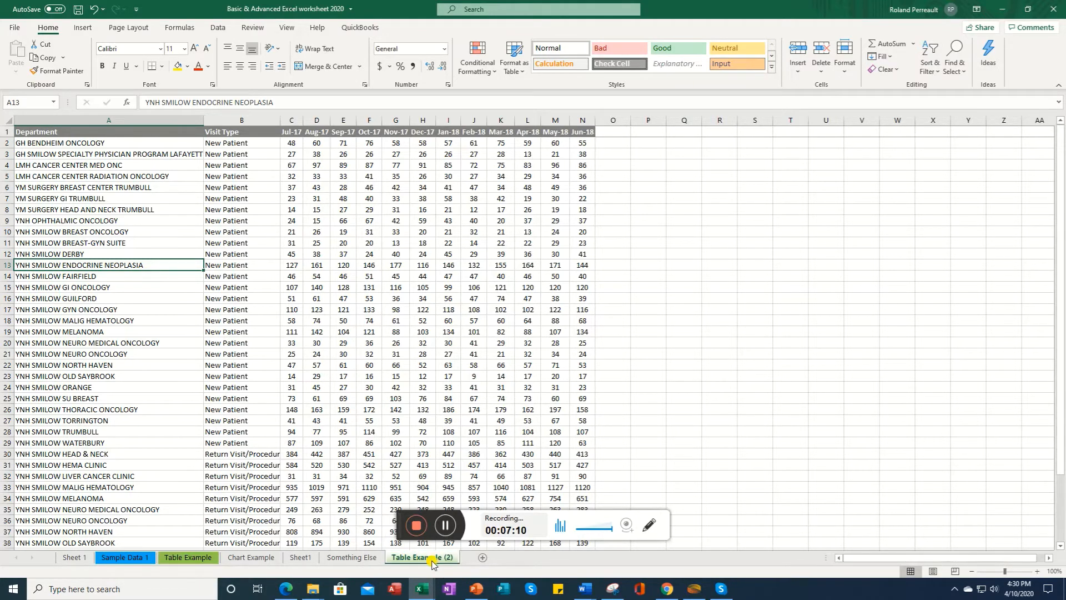
{"action": "left_click", "coordinate": [176, 559]}
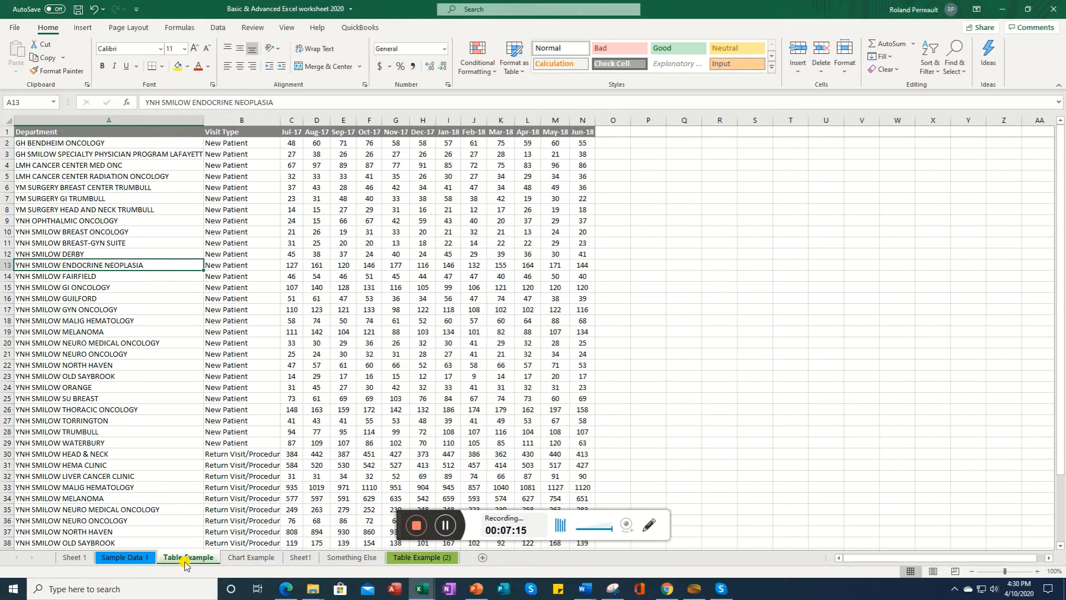
Step: Copy the Table Example sheet into a new workbook using Move or Copy with Create a copy
{"action": "right_click", "coordinate": [184, 563]}
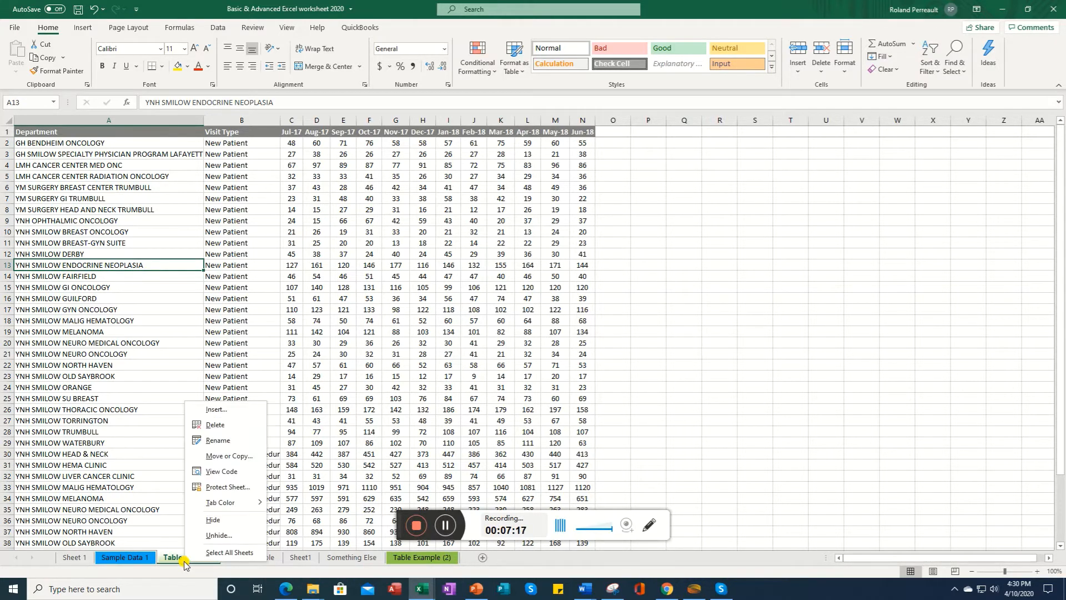
{"action": "left_click", "coordinate": [231, 457]}
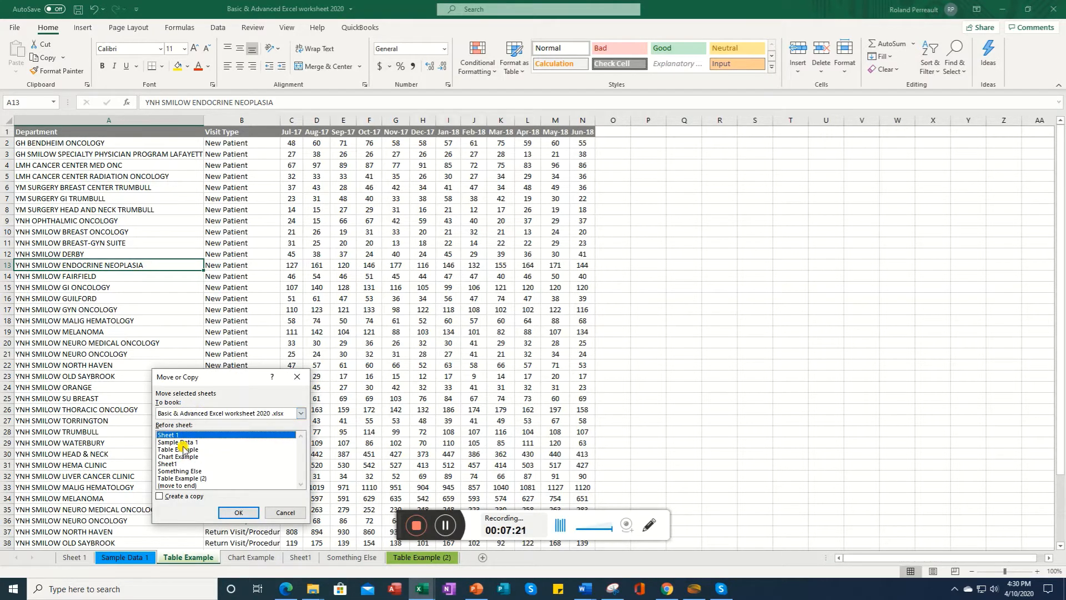
{"action": "left_click", "coordinate": [258, 417]}
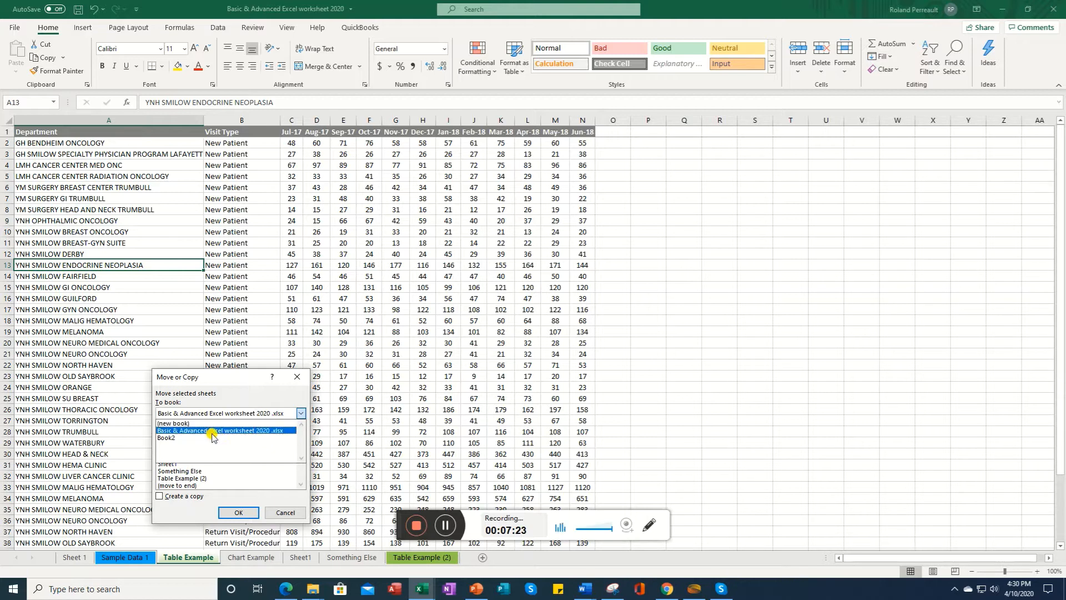
{"action": "left_click", "coordinate": [182, 424]}
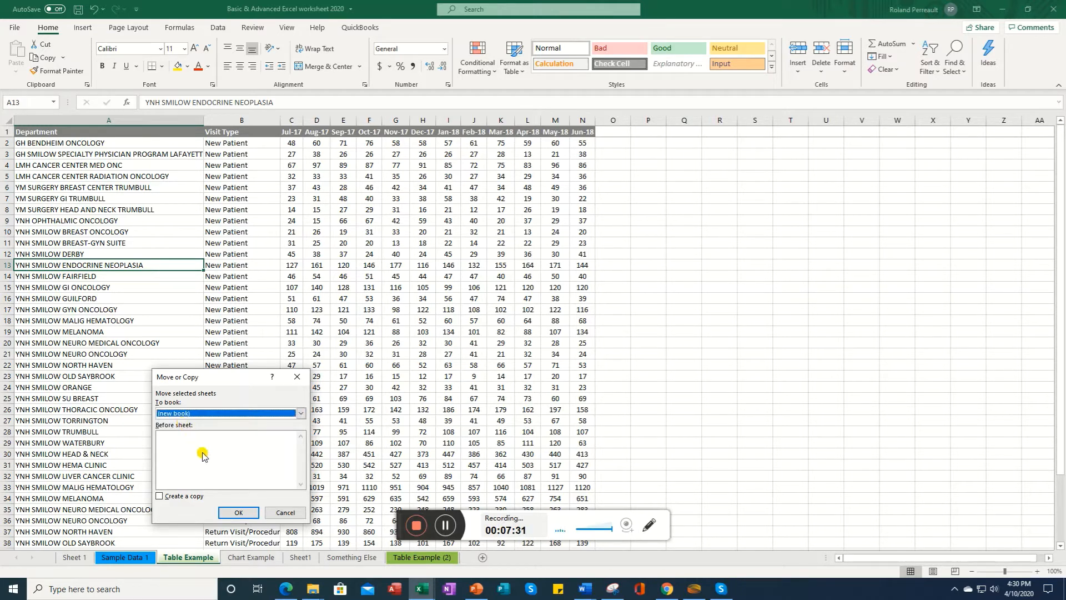
{"action": "left_click", "coordinate": [159, 497]}
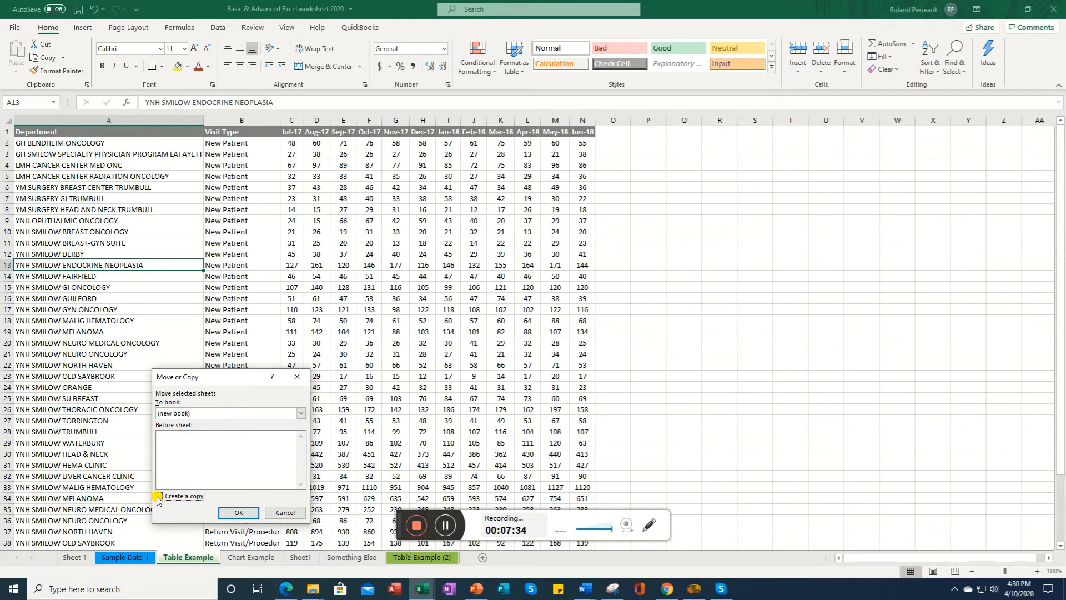
{"action": "left_click", "coordinate": [239, 513]}
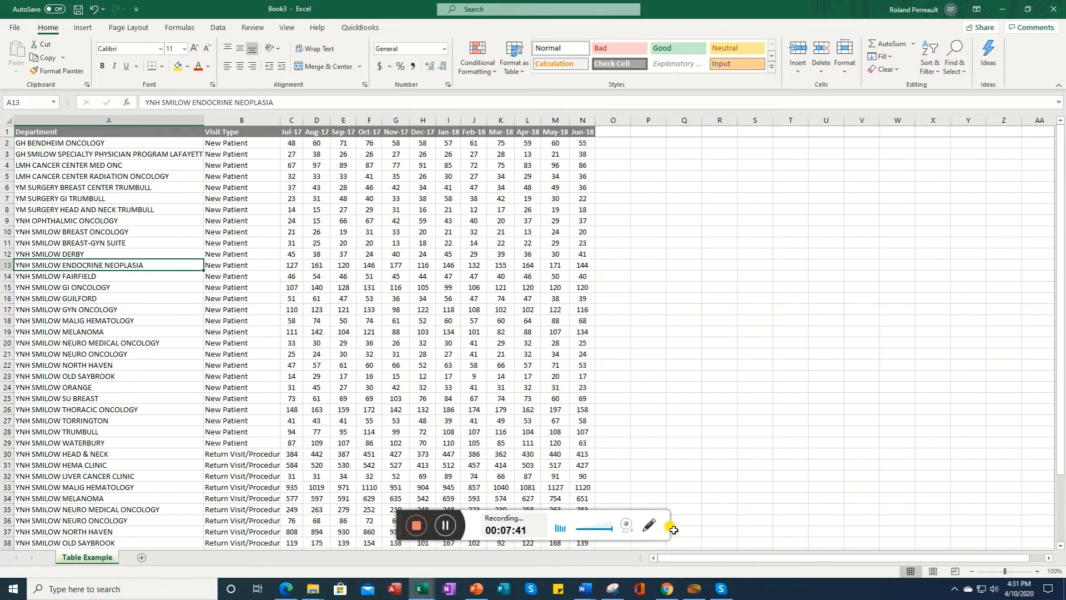
{"action": "left_click", "coordinate": [653, 527]}
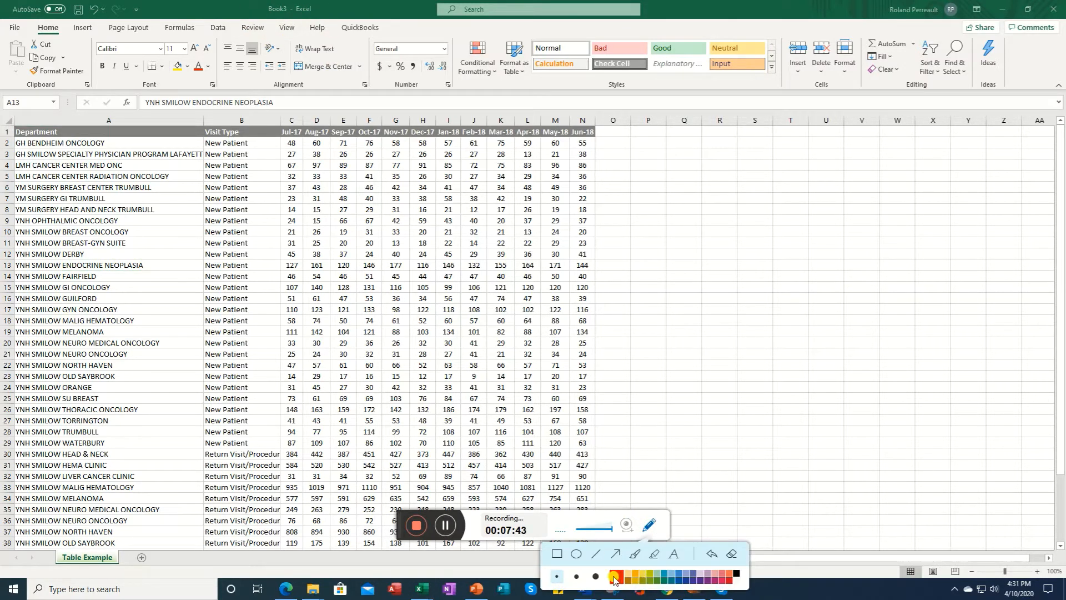
{"action": "left_click", "coordinate": [616, 576]}
{"action": "mouse_move", "coordinate": [281, 3]}
{"action": "left_mouse_down"}
{"action": "mouse_move", "coordinate": [264, 25]}
{"action": "mouse_move", "coordinate": [263, 3]}
{"action": "left_mouse_up"}
{"action": "left_click", "coordinate": [759, 9]}
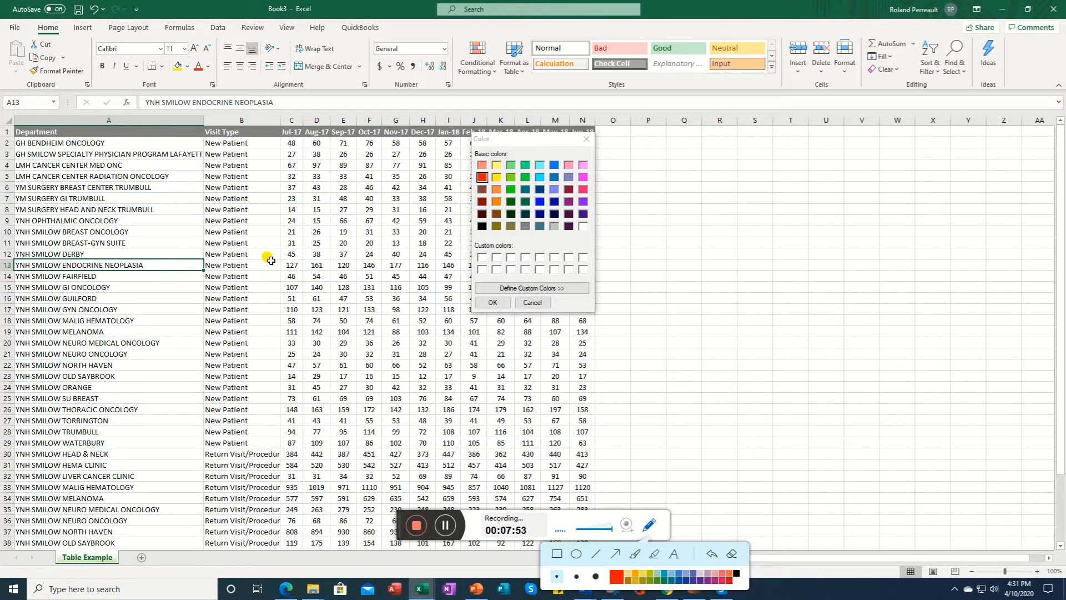
{"action": "left_click", "coordinate": [445, 528]}
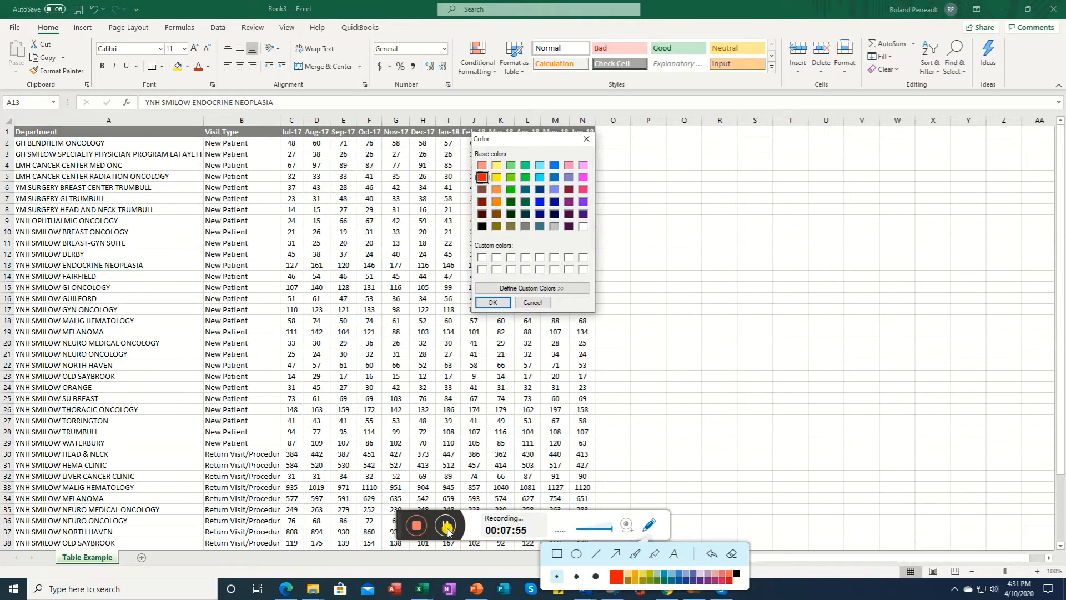
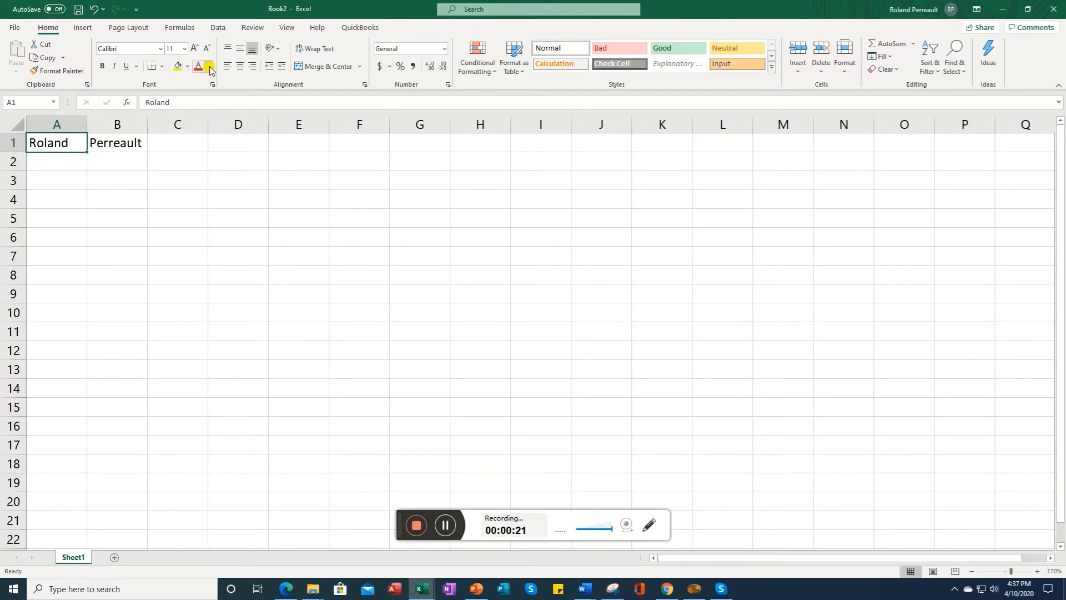
Step: Color the text in A1 blue and the text in B1 green
{"action": "left_click", "coordinate": [210, 68]}
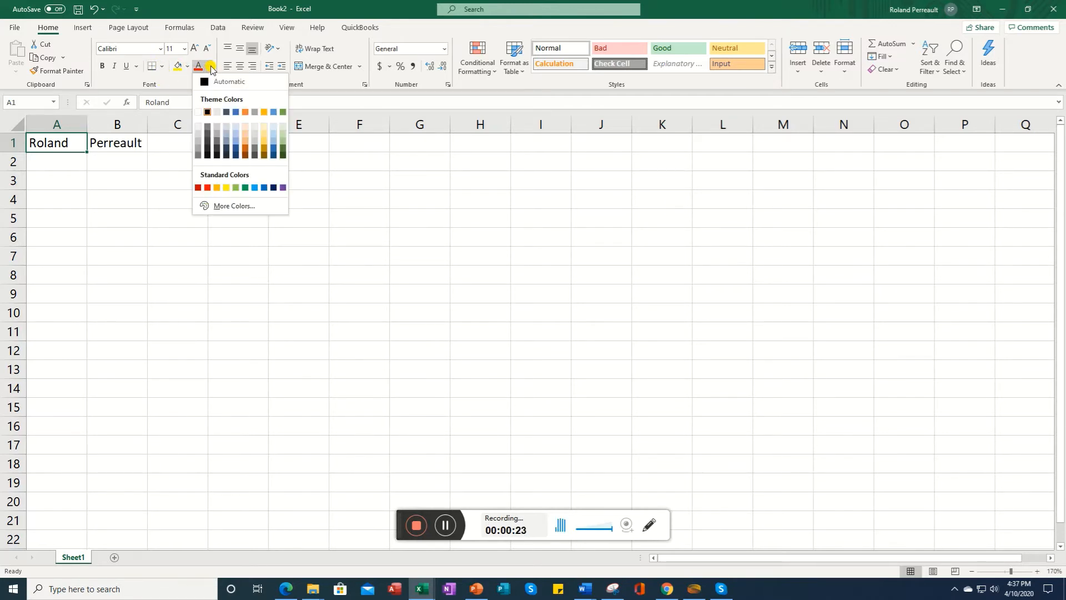
{"action": "left_click", "coordinate": [264, 187]}
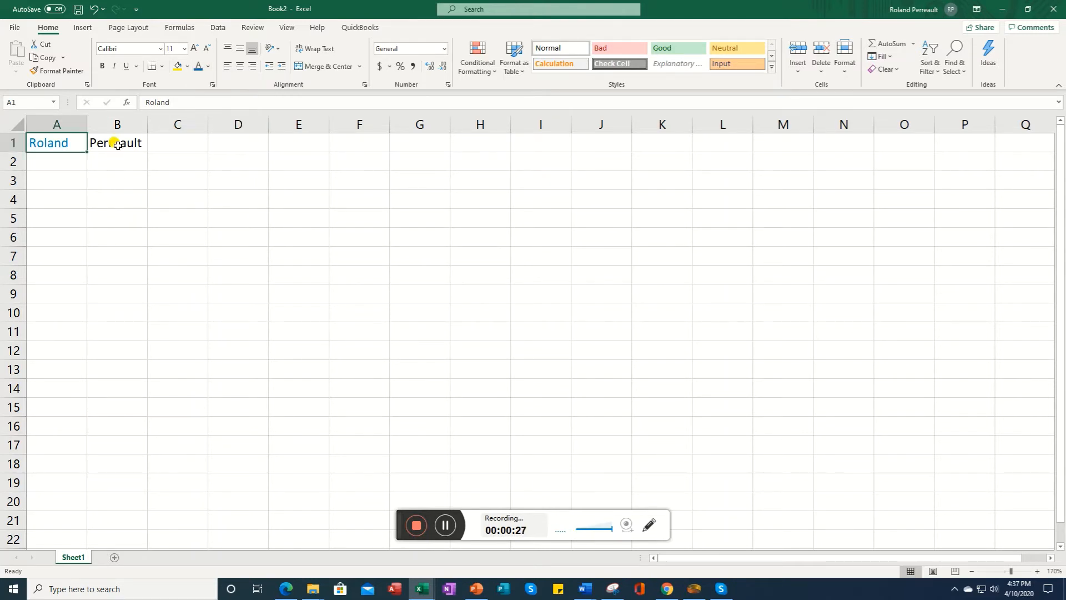
{"action": "left_click", "coordinate": [119, 146]}
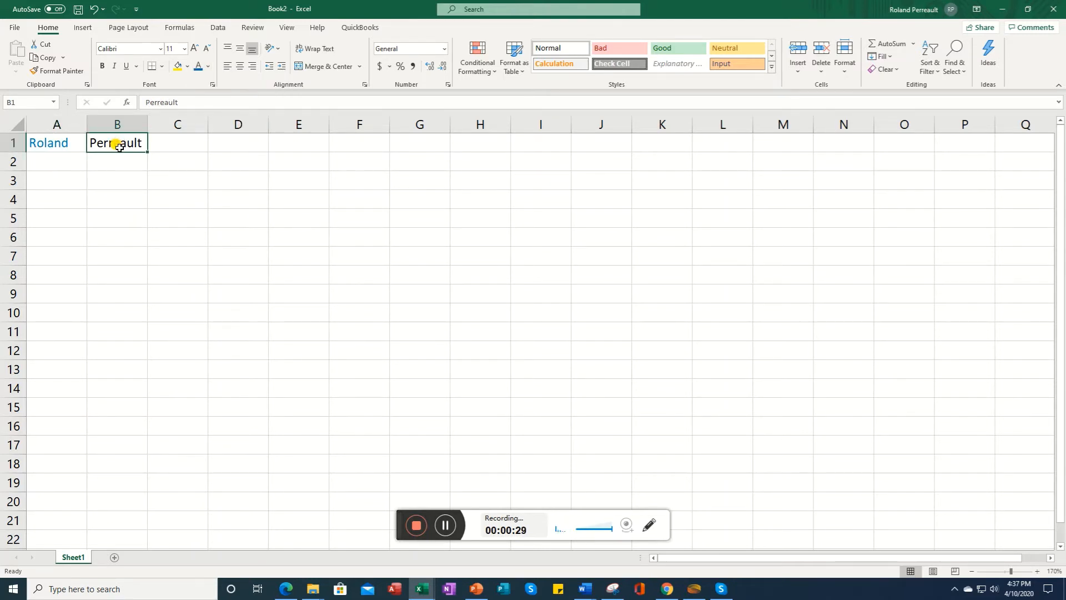
{"action": "left_click", "coordinate": [208, 67]}
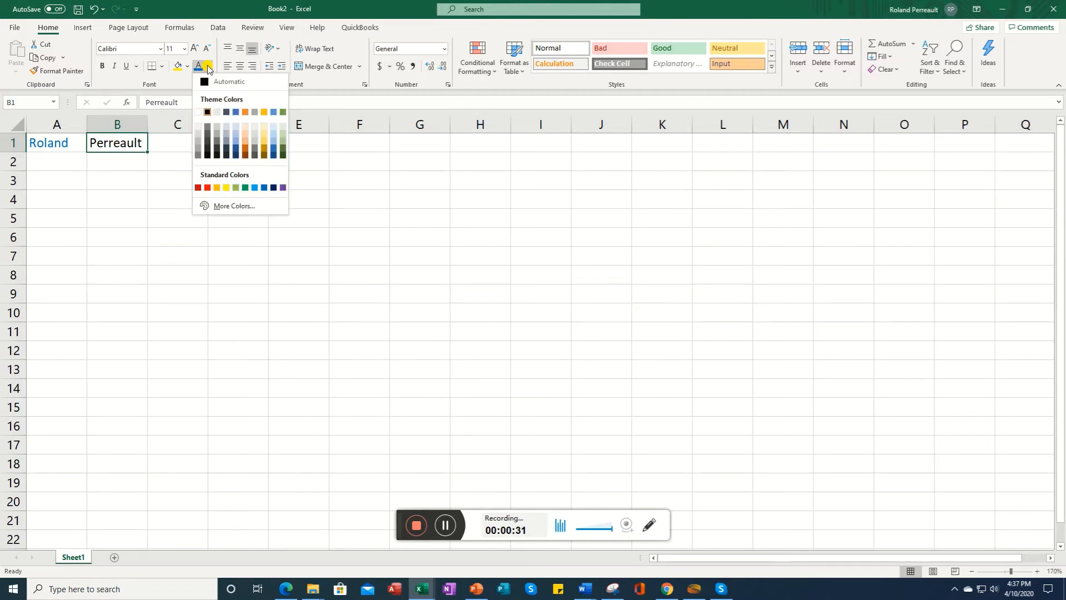
{"action": "left_click", "coordinate": [236, 188]}
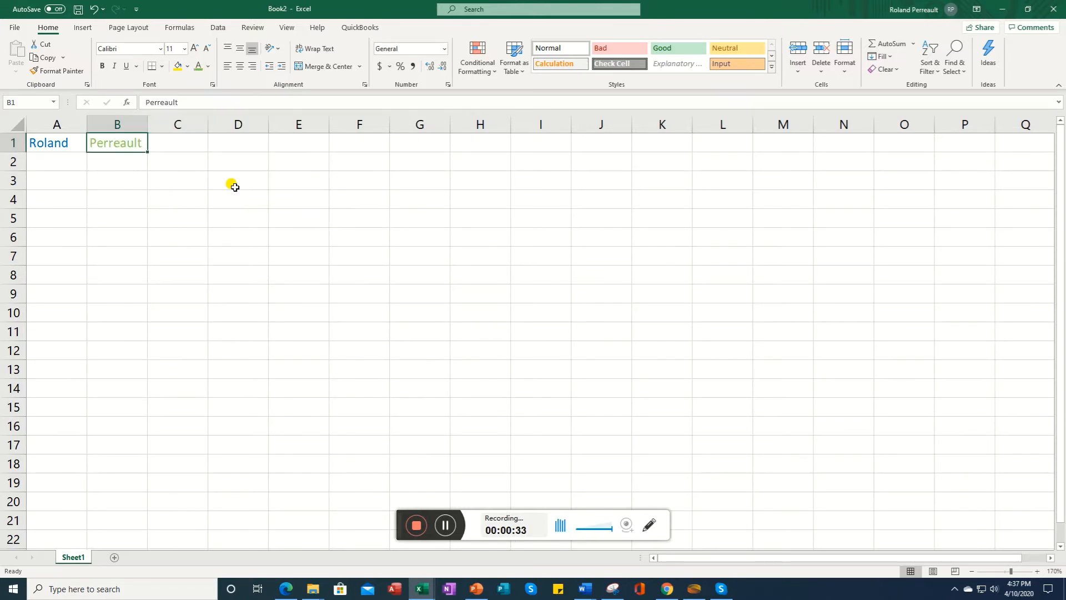
{"action": "left_click", "coordinate": [120, 165]}
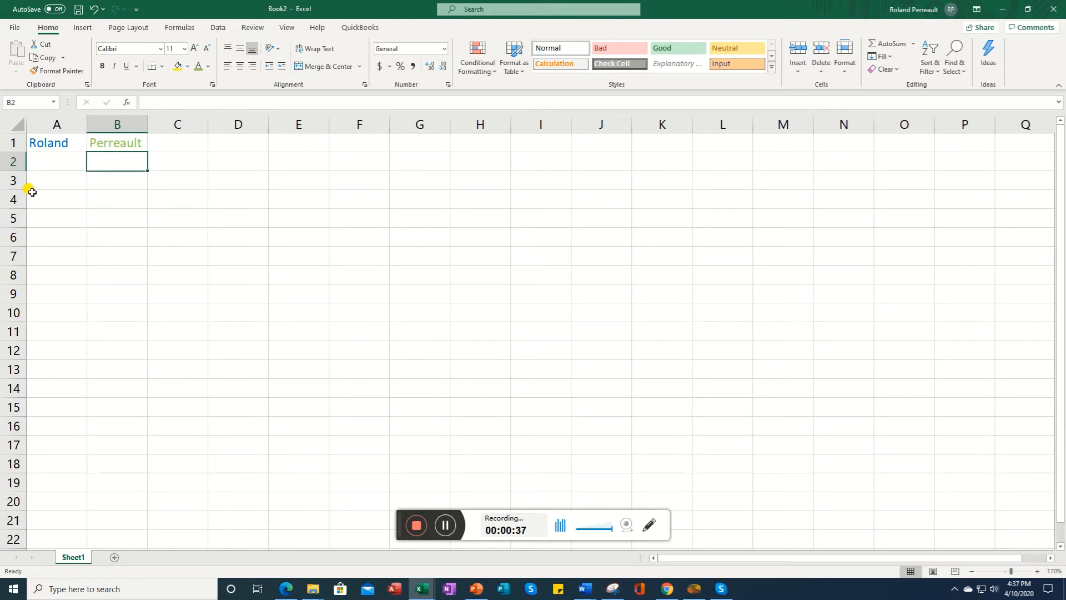
Step: Change the font of A1:B1 to Arial Black and then back to Calibri
{"action": "left_click", "coordinate": [47, 144]}
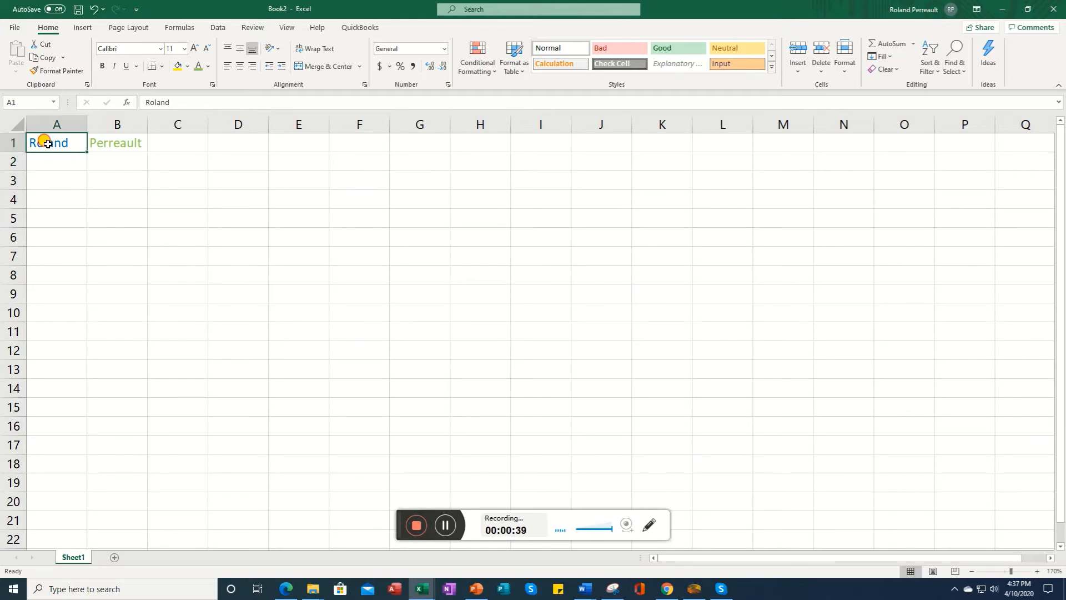
{"action": "left_click_drag", "start_coordinate": [47, 144], "coordinate": [95, 142]}
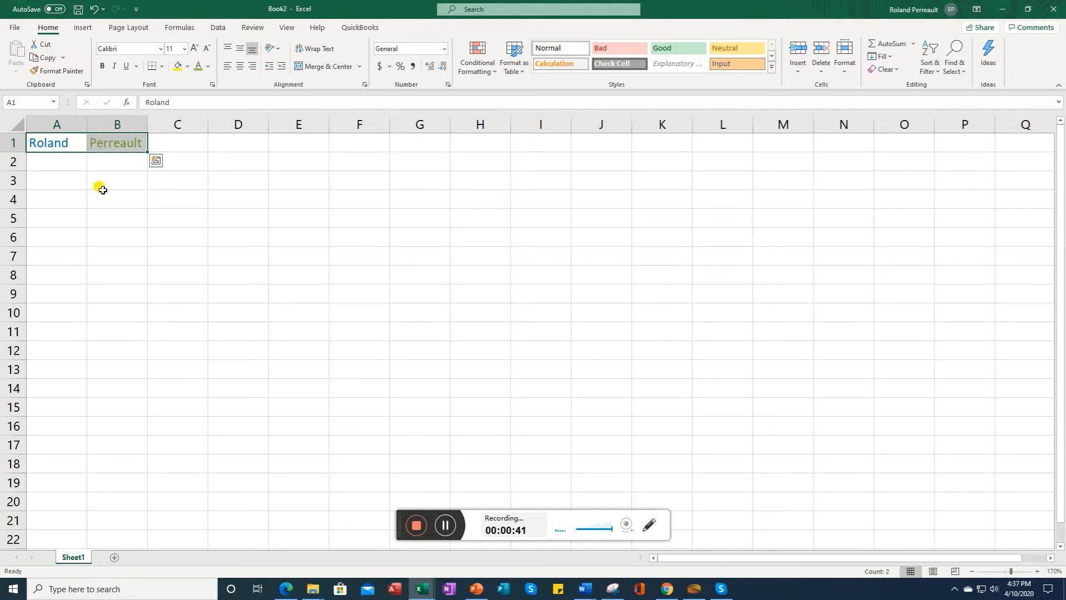
{"action": "left_click", "coordinate": [161, 49]}
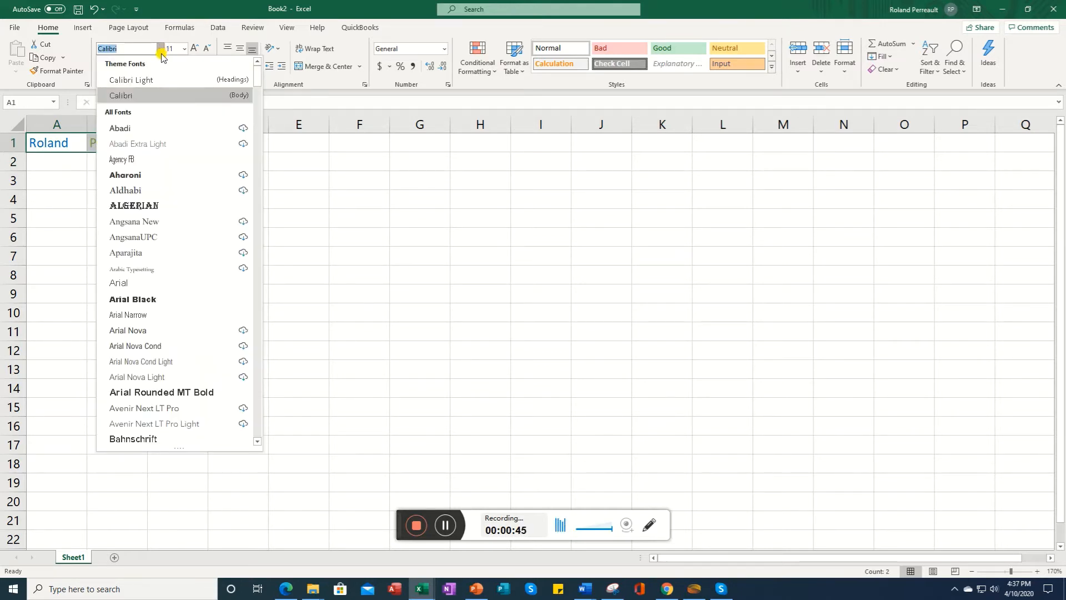
{"action": "left_click", "coordinate": [160, 303]}
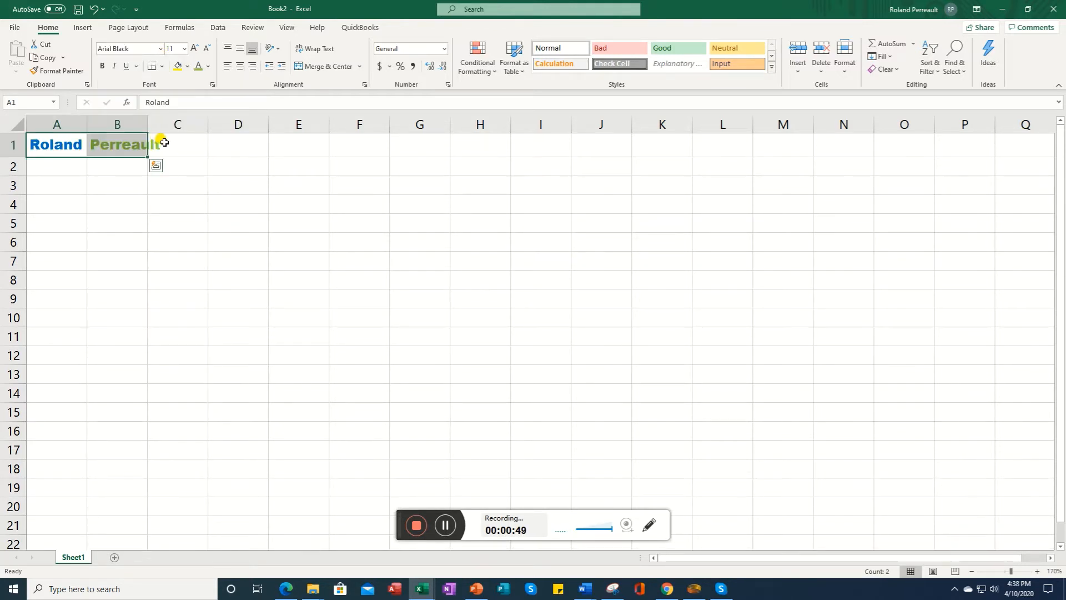
{"action": "left_click", "coordinate": [160, 49]}
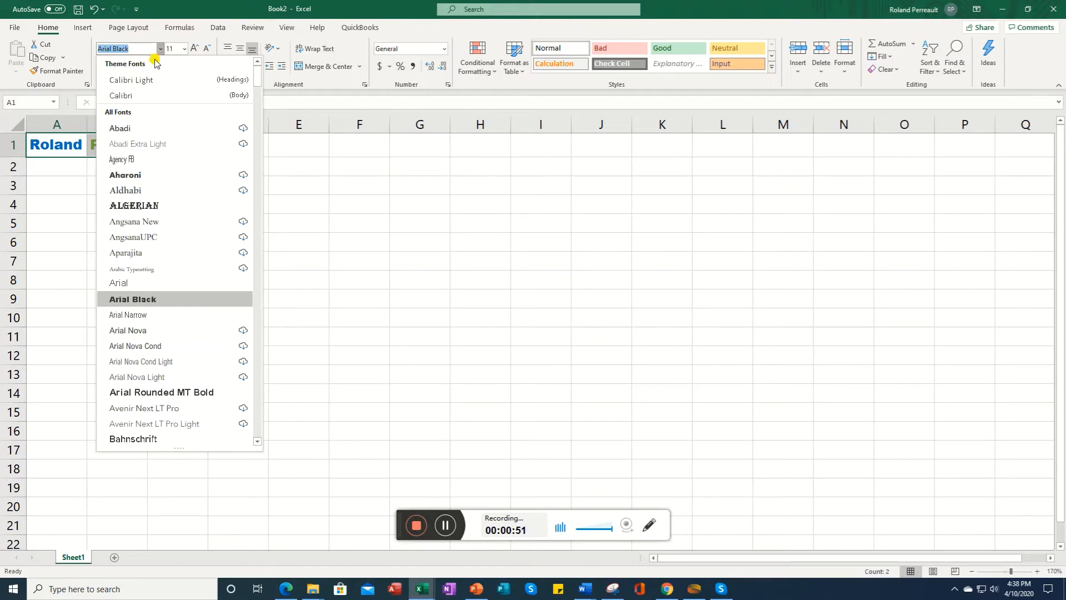
{"action": "left_click", "coordinate": [138, 98]}
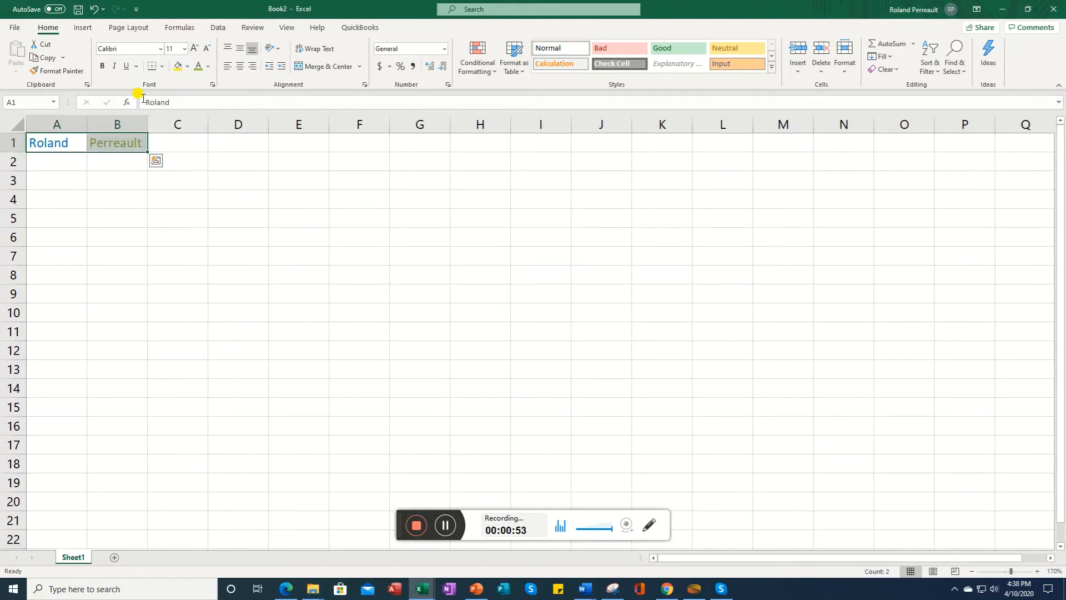
{"action": "left_click", "coordinate": [107, 156]}
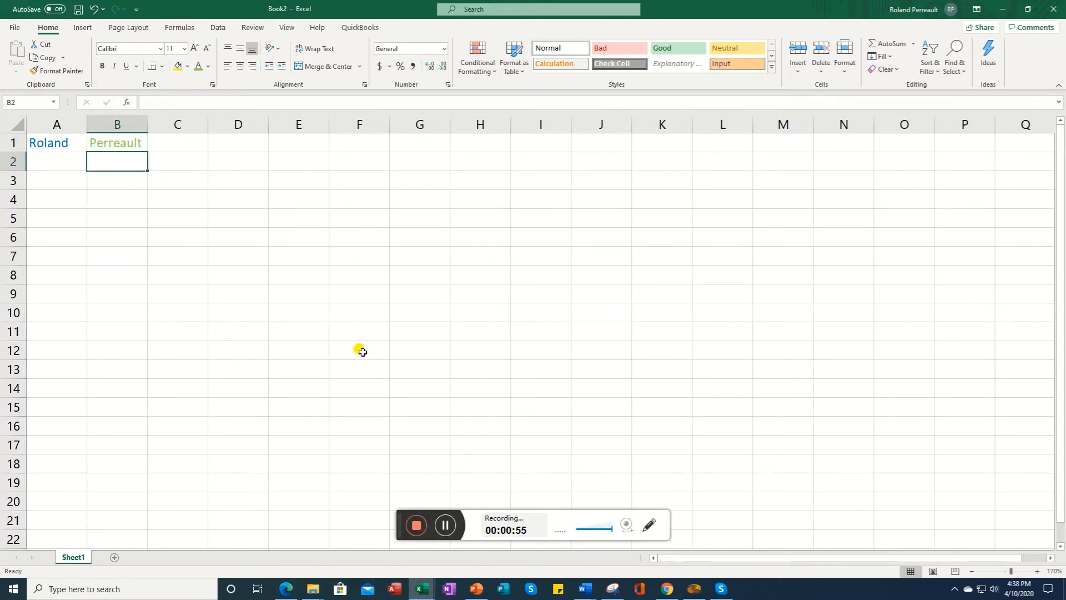
Step: Set the font size of A1:B1 to 18
{"action": "left_click", "coordinate": [448, 528]}
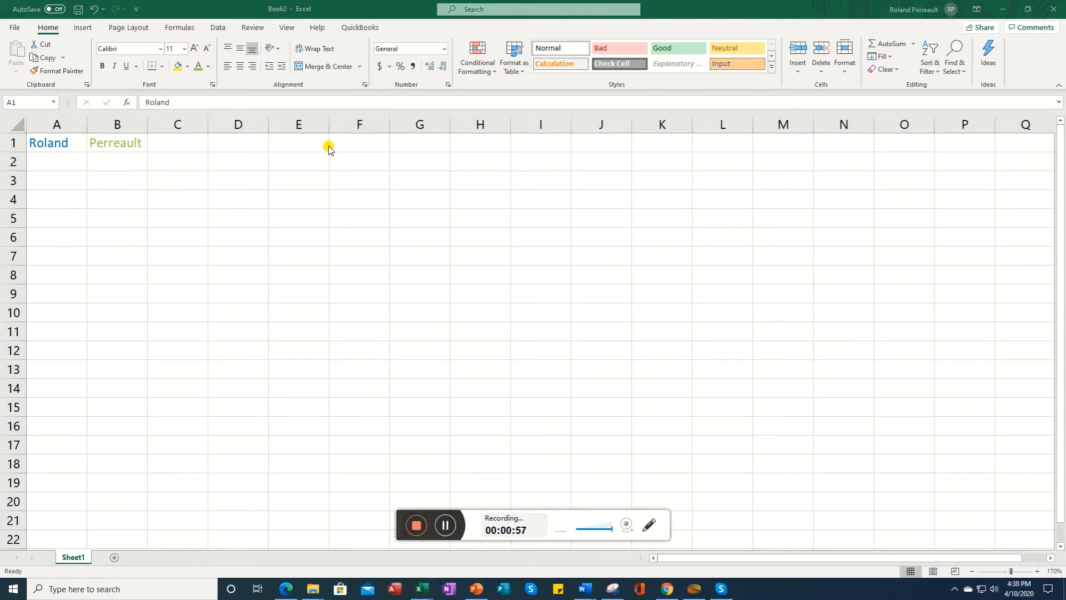
{"action": "left_click", "coordinate": [47, 145]}
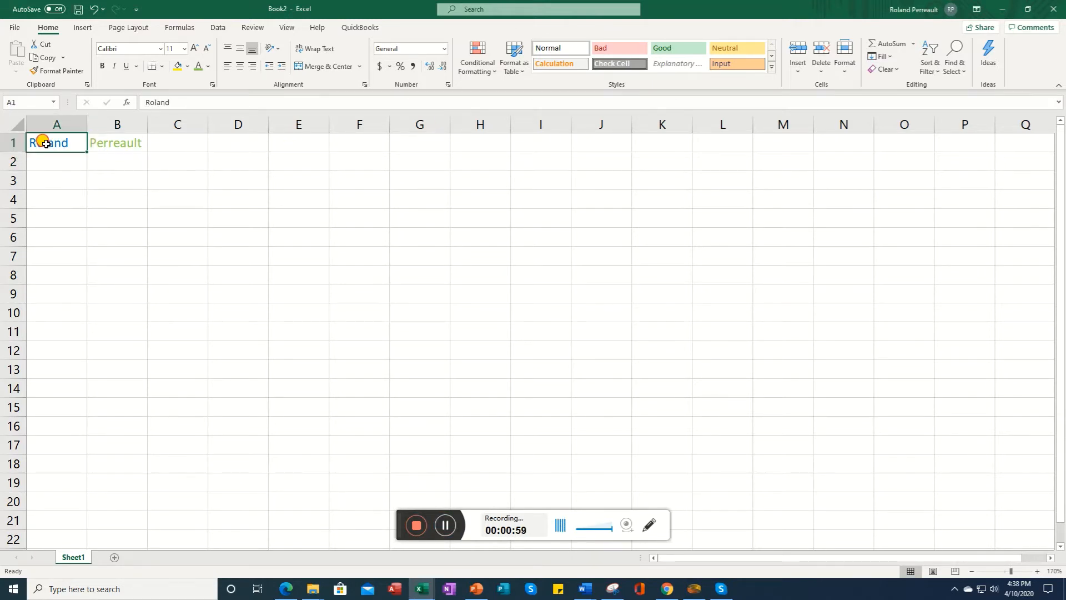
{"action": "left_click_drag", "start_coordinate": [58, 142], "coordinate": [112, 143]}
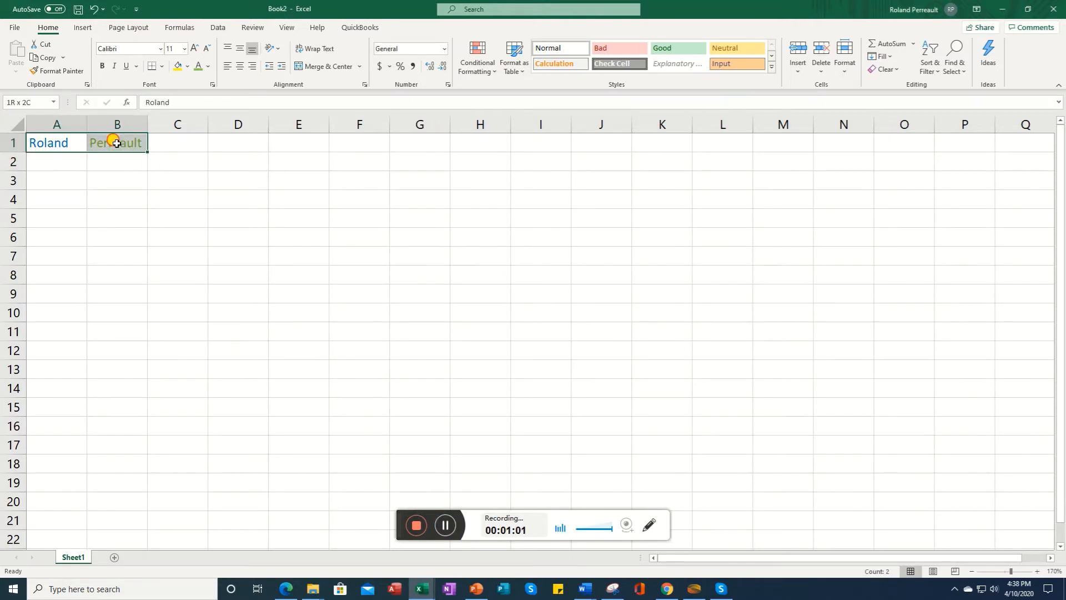
{"action": "left_click", "coordinate": [185, 48]}
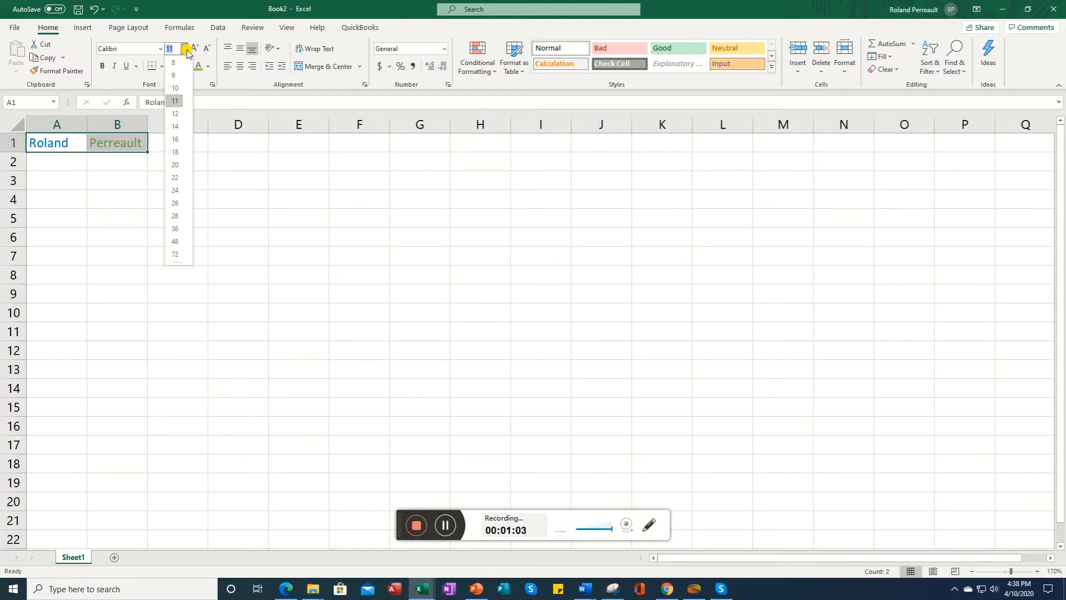
{"action": "left_click", "coordinate": [176, 155]}
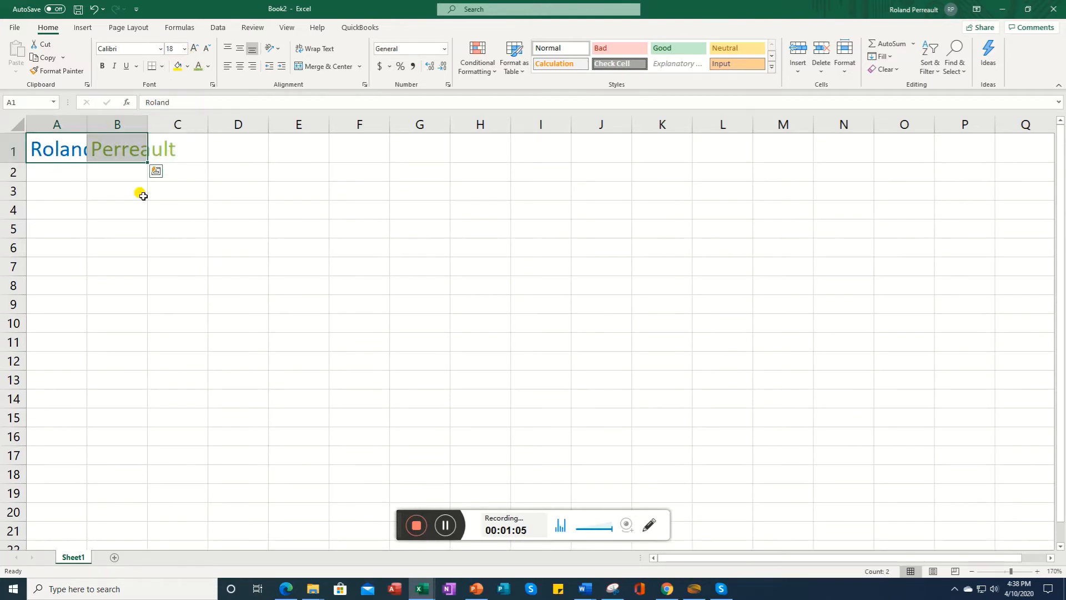
{"action": "left_click", "coordinate": [76, 171]}
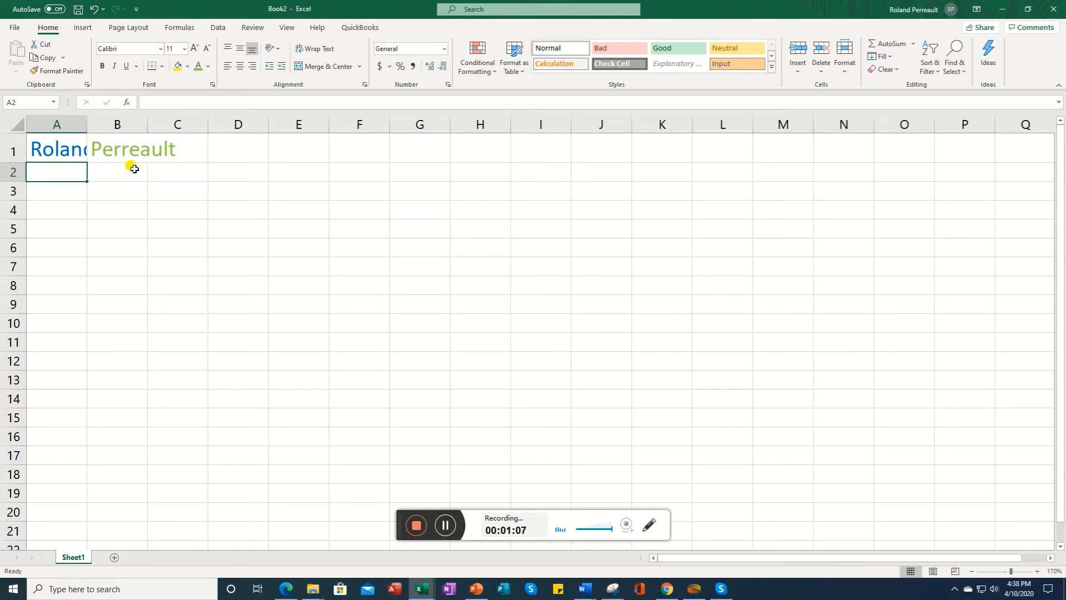
Step: Widen columns A and B so the enlarged names fit
{"action": "left_click_drag", "start_coordinate": [84, 126], "coordinate": [239, 120]}
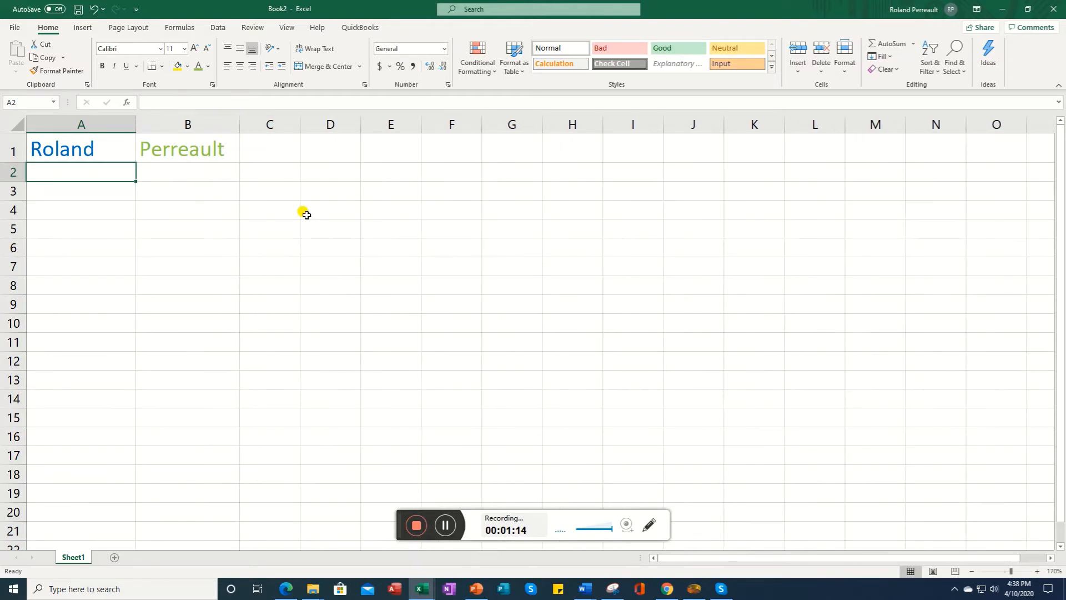
{"action": "left_click", "coordinate": [445, 525]}
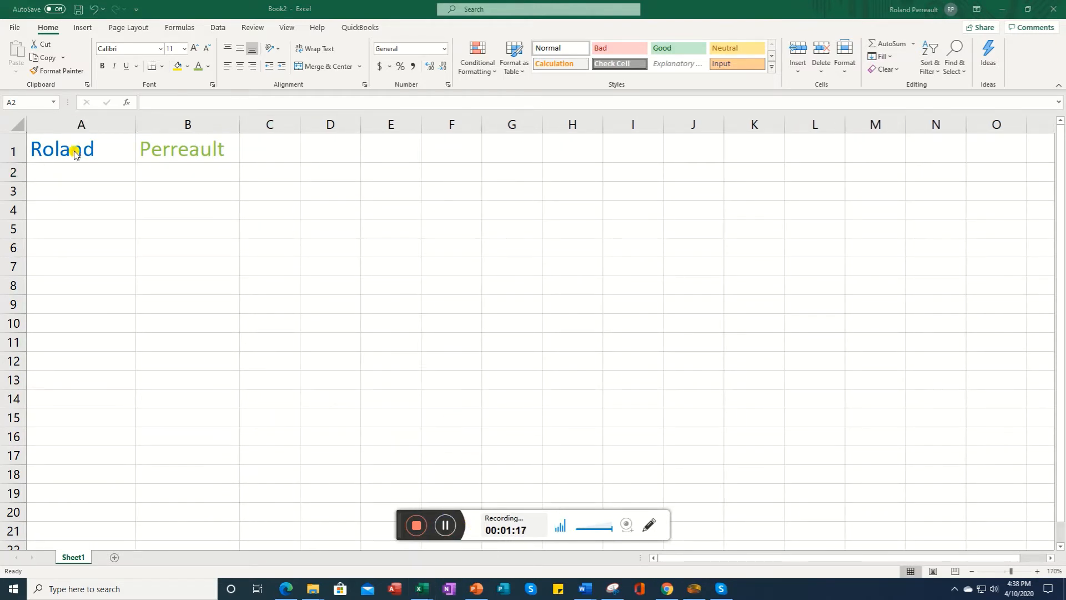
Step: Fill cells A1:B1 with a yellow background
{"action": "left_click", "coordinate": [107, 149]}
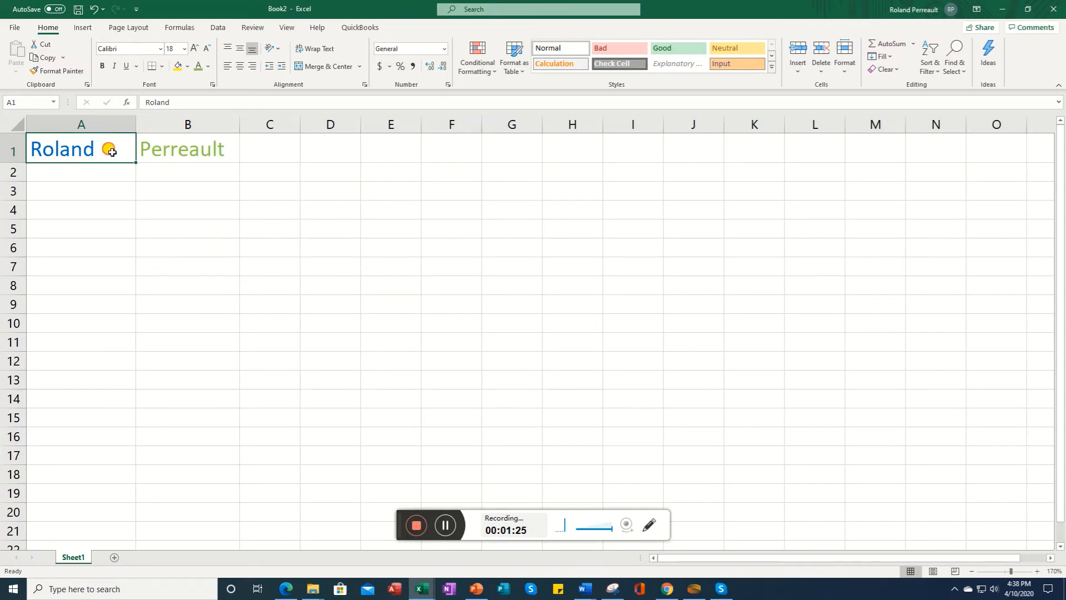
{"action": "left_click_drag", "start_coordinate": [112, 152], "coordinate": [171, 147]}
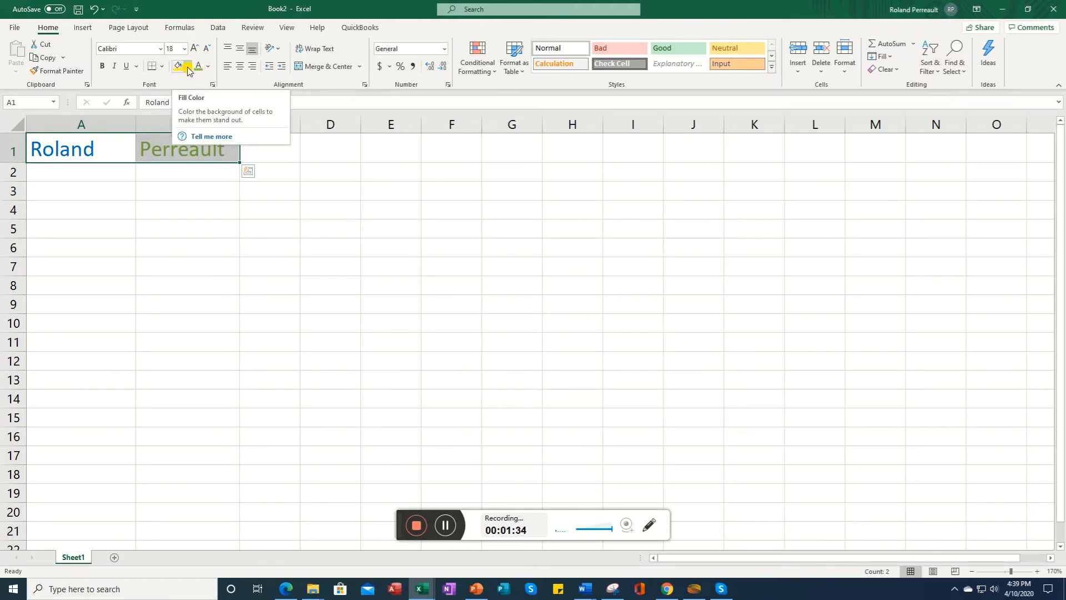
{"action": "left_click", "coordinate": [187, 67]}
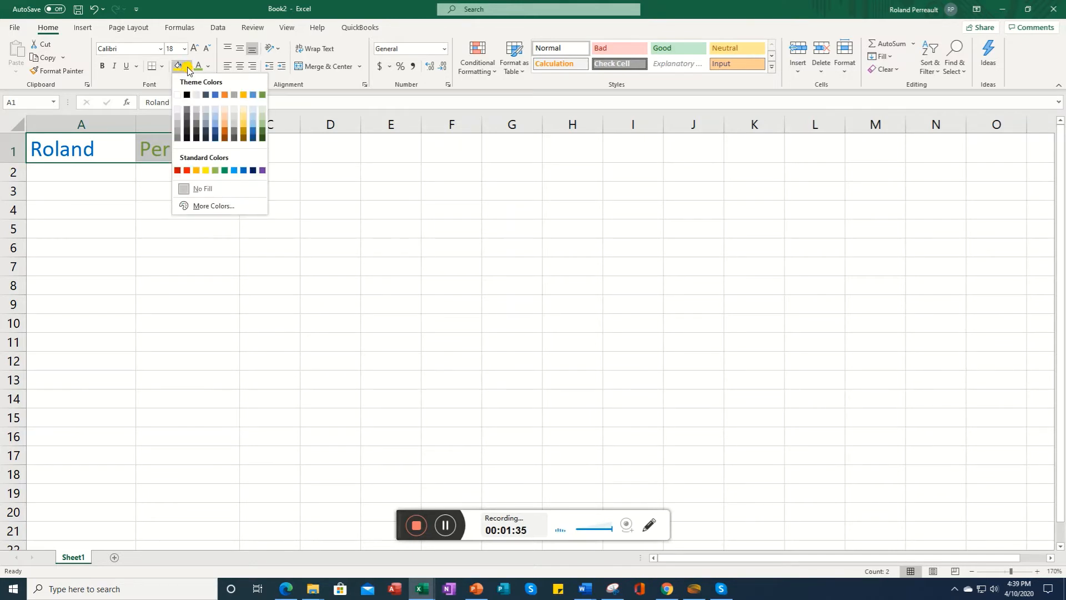
{"action": "left_click", "coordinate": [204, 172]}
Step: Fill cell A3 with green and cell B3 with red
{"action": "left_click", "coordinate": [118, 194]}
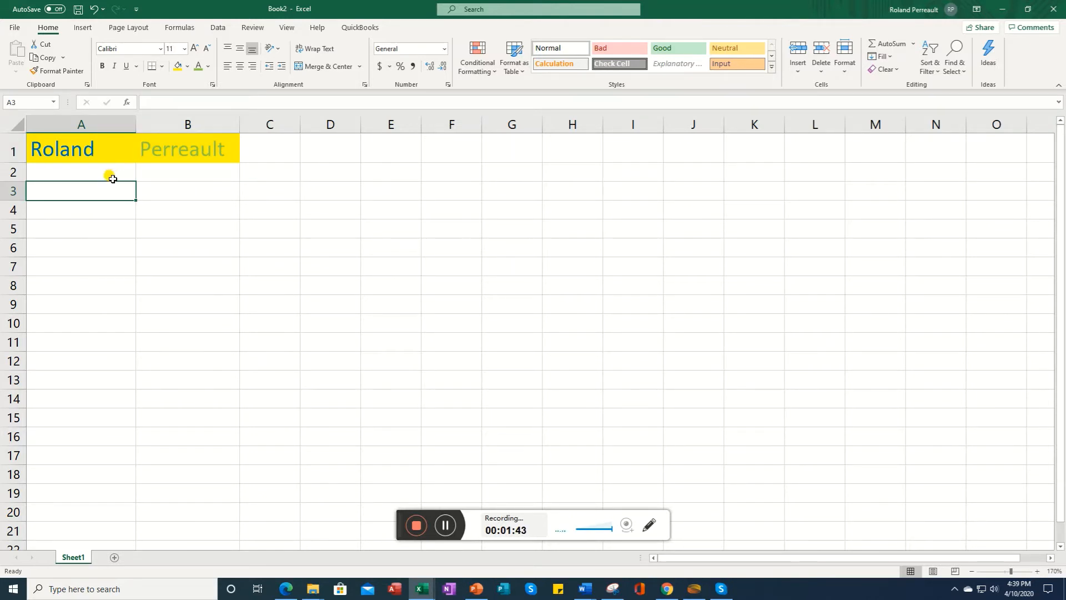
{"action": "left_click", "coordinate": [187, 67]}
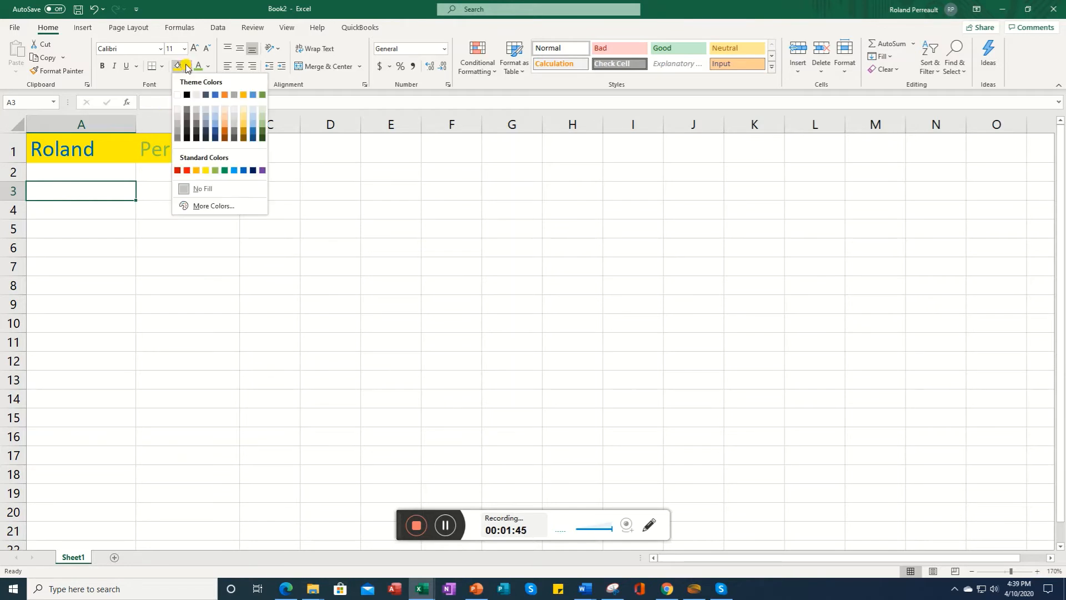
{"action": "left_click", "coordinate": [215, 170]}
{"action": "left_click", "coordinate": [181, 191]}
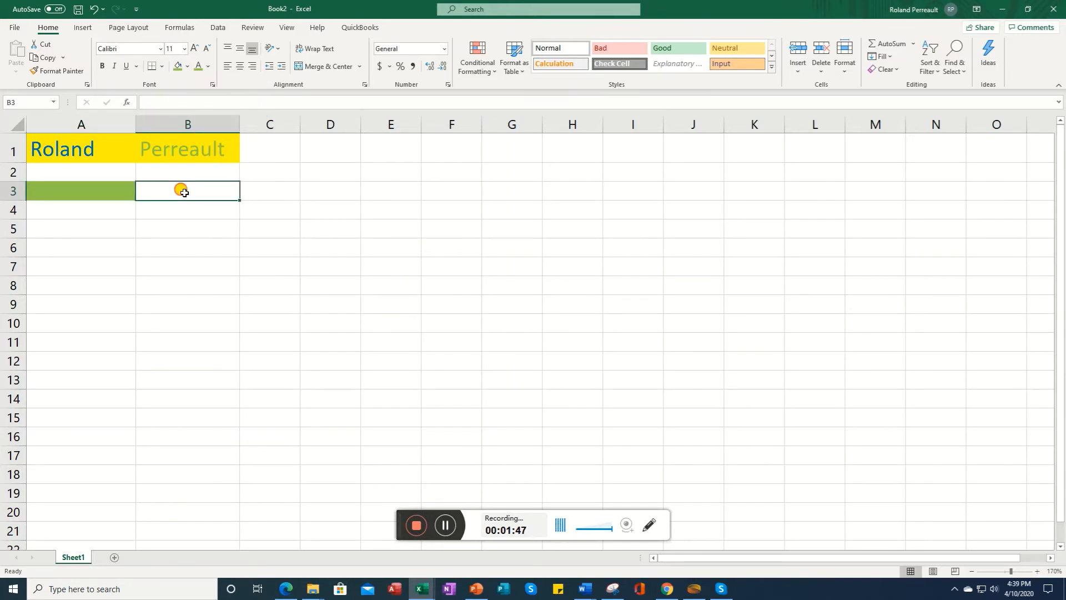
{"action": "left_click", "coordinate": [188, 67]}
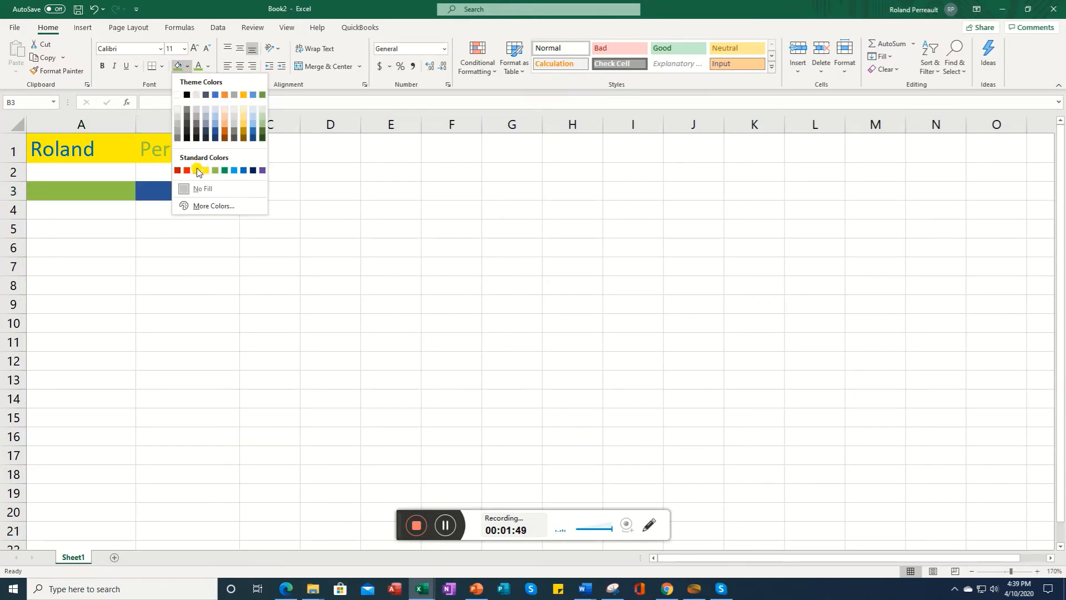
{"action": "left_click", "coordinate": [186, 171]}
{"action": "left_click", "coordinate": [162, 222]}
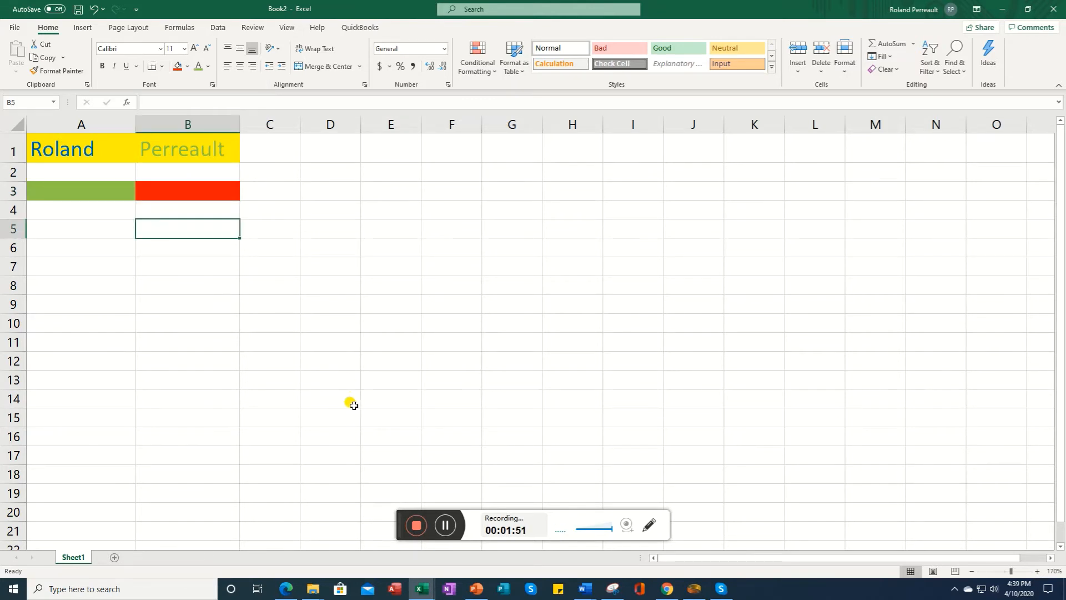
Step: Right-align the text in cells A1:B1
{"action": "left_click", "coordinate": [445, 530]}
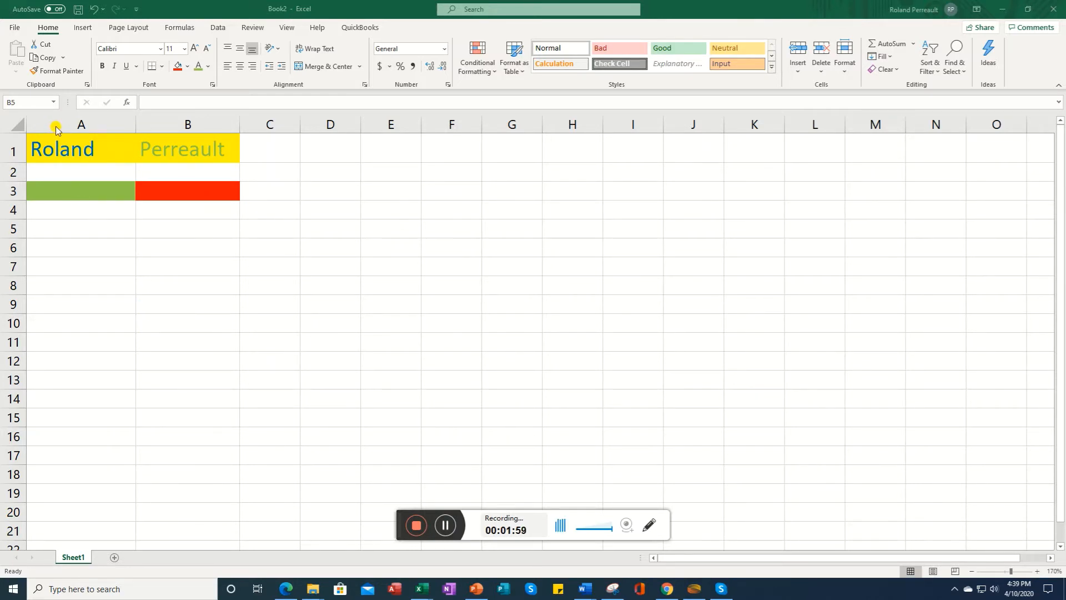
{"action": "left_click", "coordinate": [62, 147]}
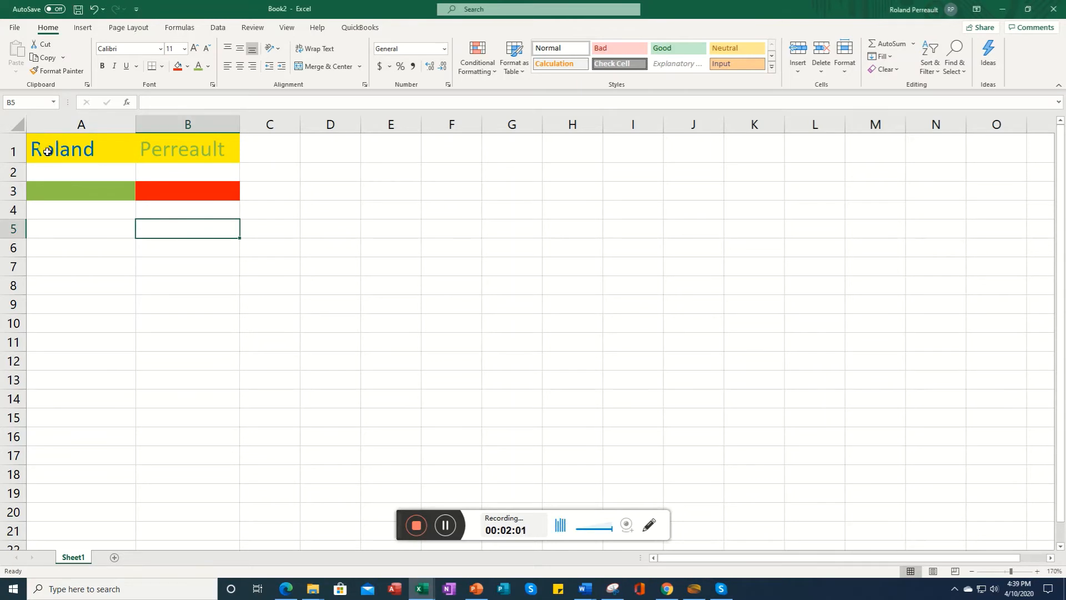
{"action": "left_click", "coordinate": [47, 151]}
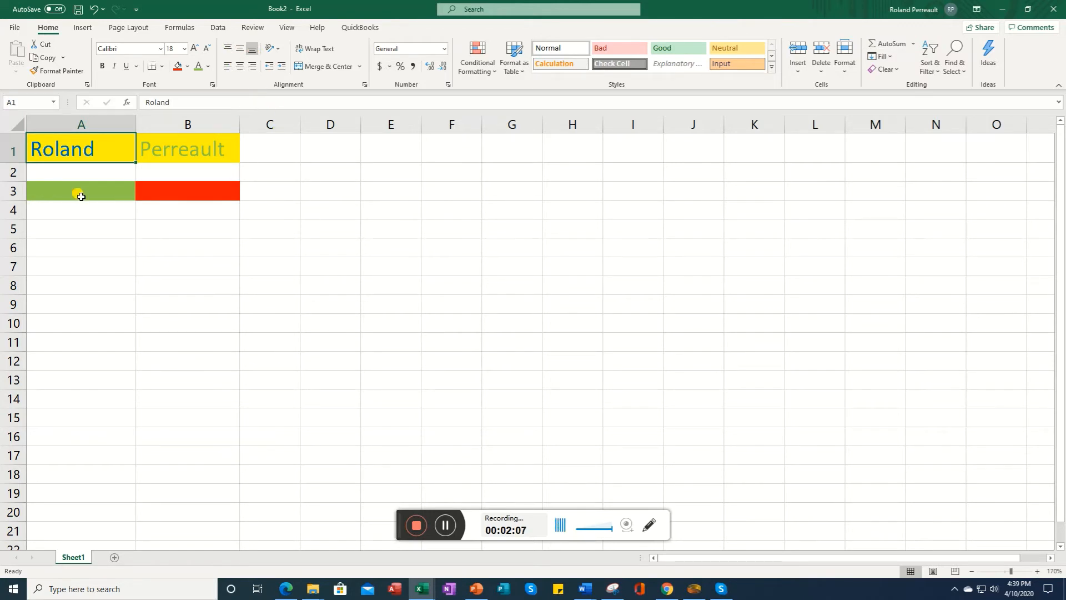
{"action": "left_click", "coordinate": [172, 157]}
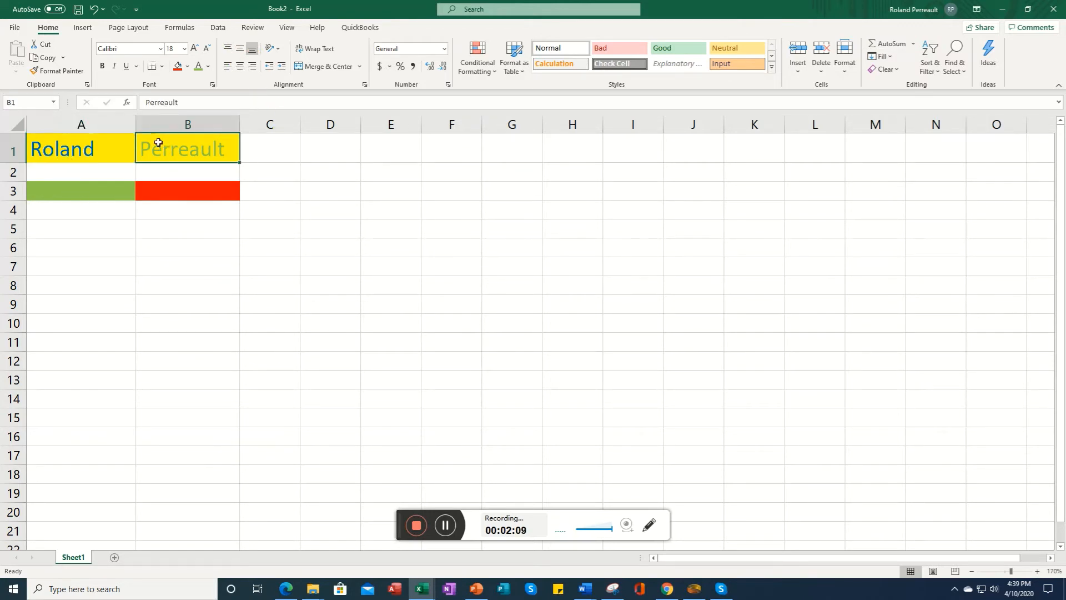
{"action": "left_click_drag", "start_coordinate": [77, 152], "coordinate": [198, 146]}
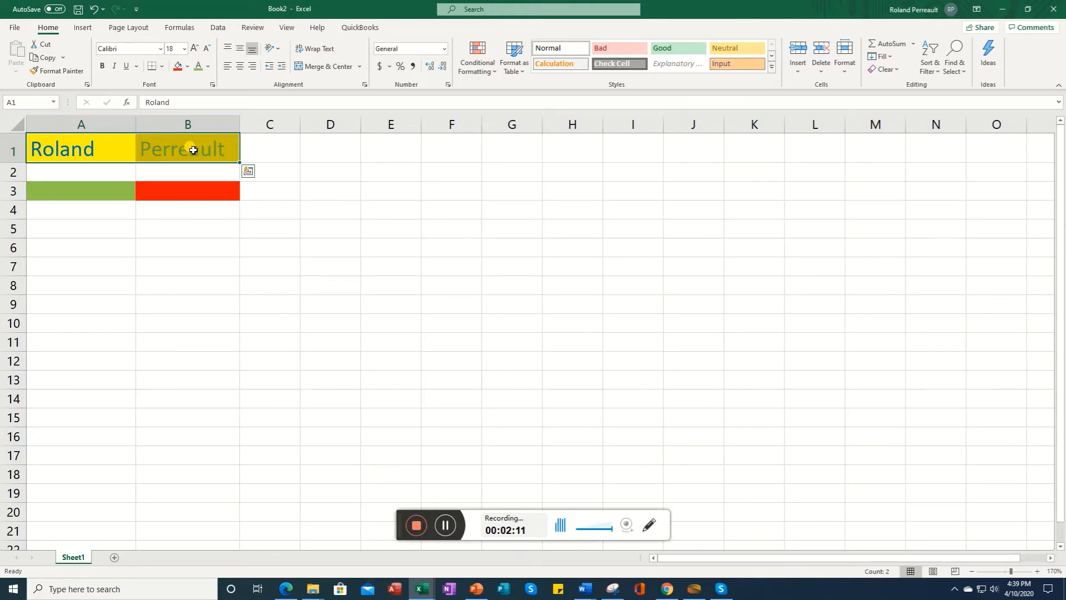
{"action": "left_click", "coordinate": [252, 66]}
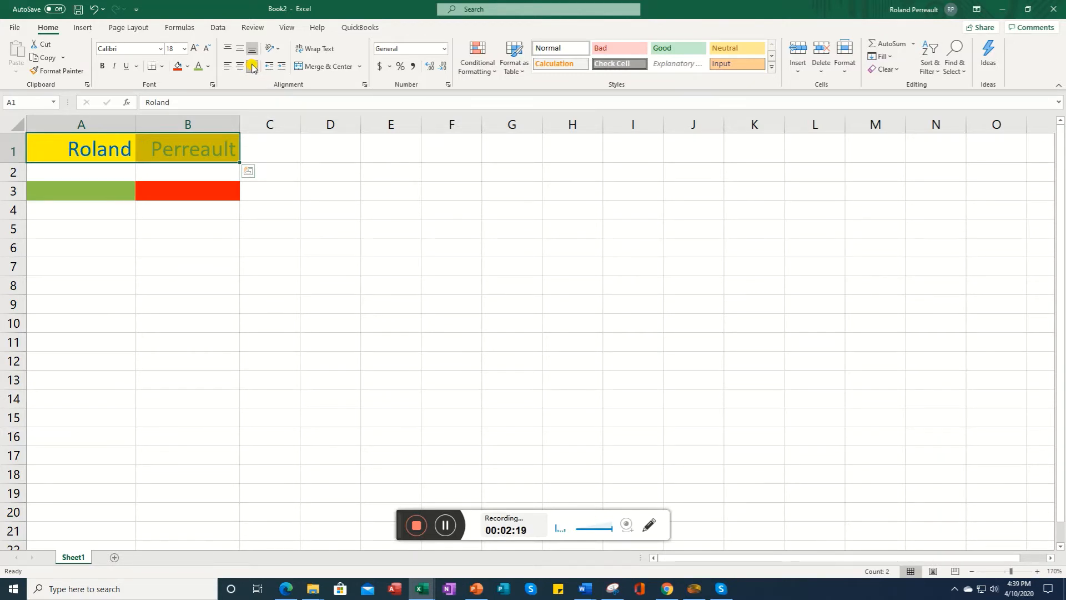
Step: Left-align the text in cells A1:B1, trying centre alignment first
{"action": "left_click", "coordinate": [237, 67]}
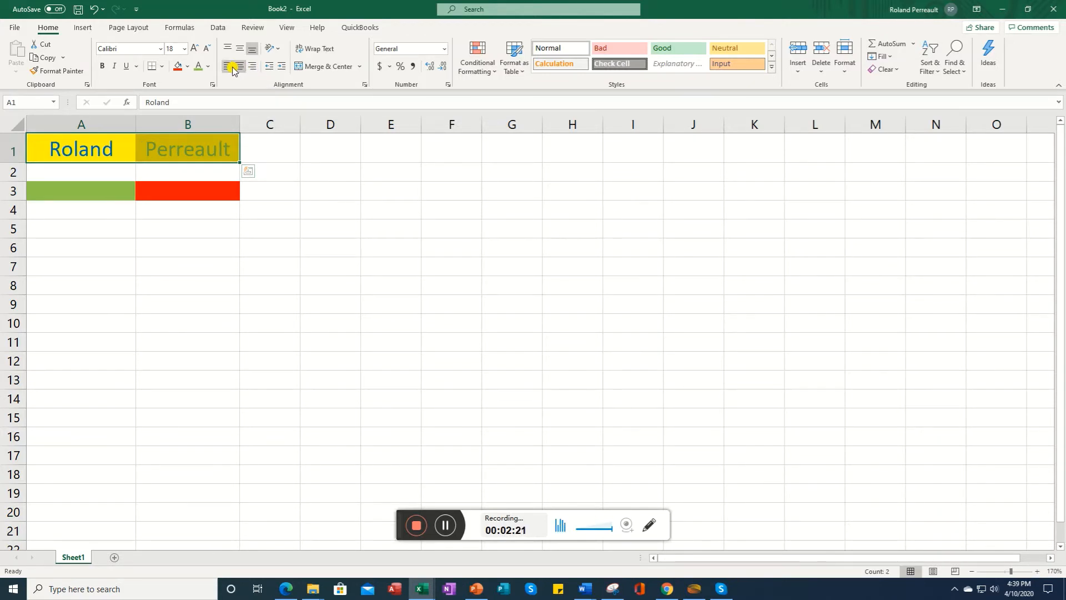
{"action": "left_click", "coordinate": [227, 67]}
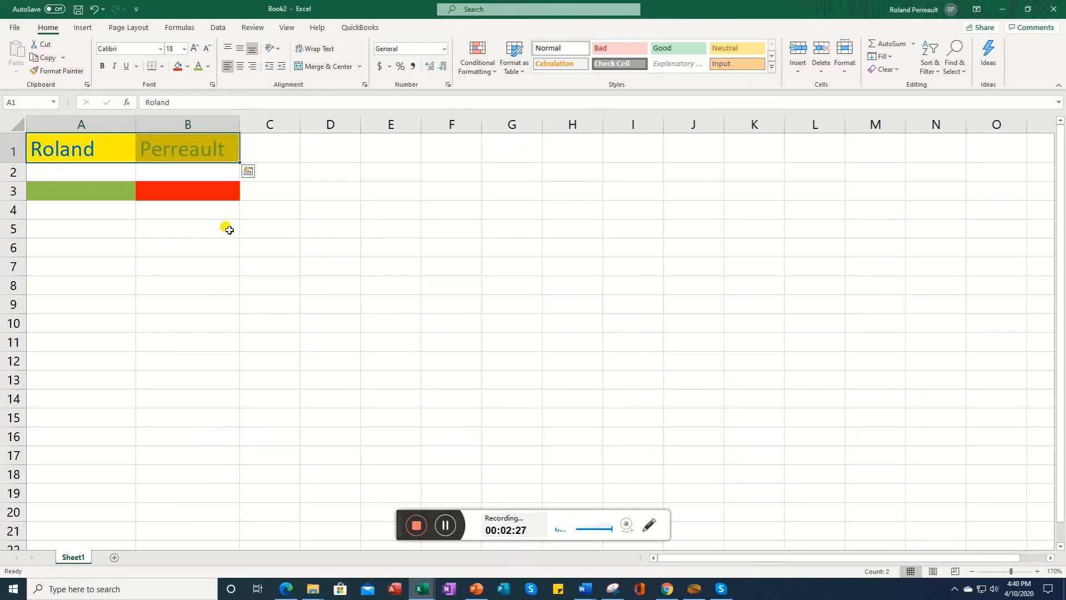
{"action": "left_click", "coordinate": [446, 526]}
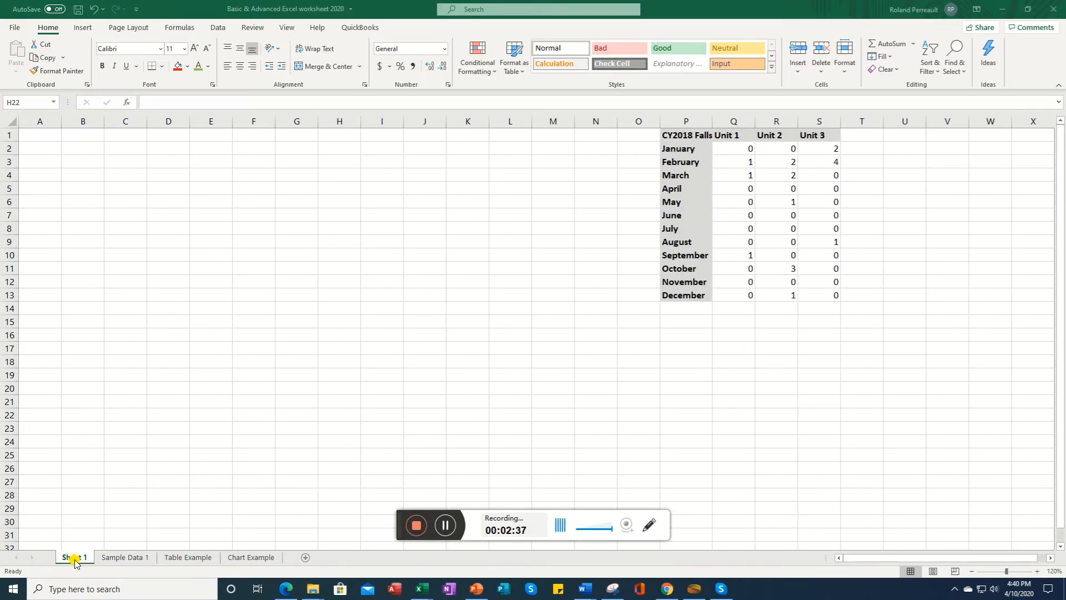
Step: Browse the Sheet 1 and Sample Data 1 worksheets of the Basic & Advanced Excel worksheet 2020 workbook
{"action": "left_click", "coordinate": [112, 560]}
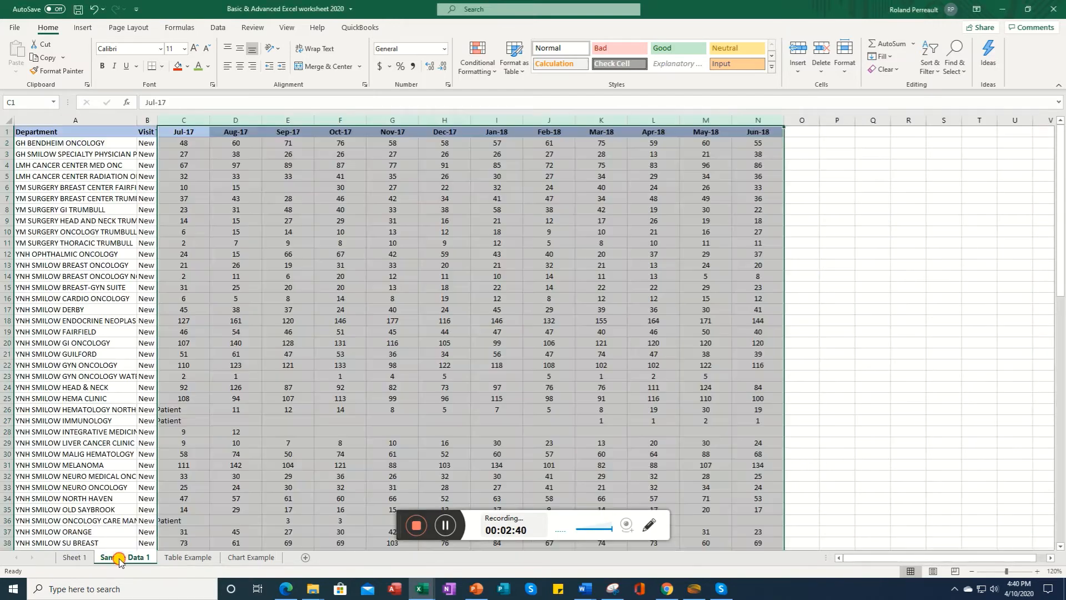
{"action": "left_click", "coordinate": [113, 560]}
{"action": "left_click", "coordinate": [75, 558]}
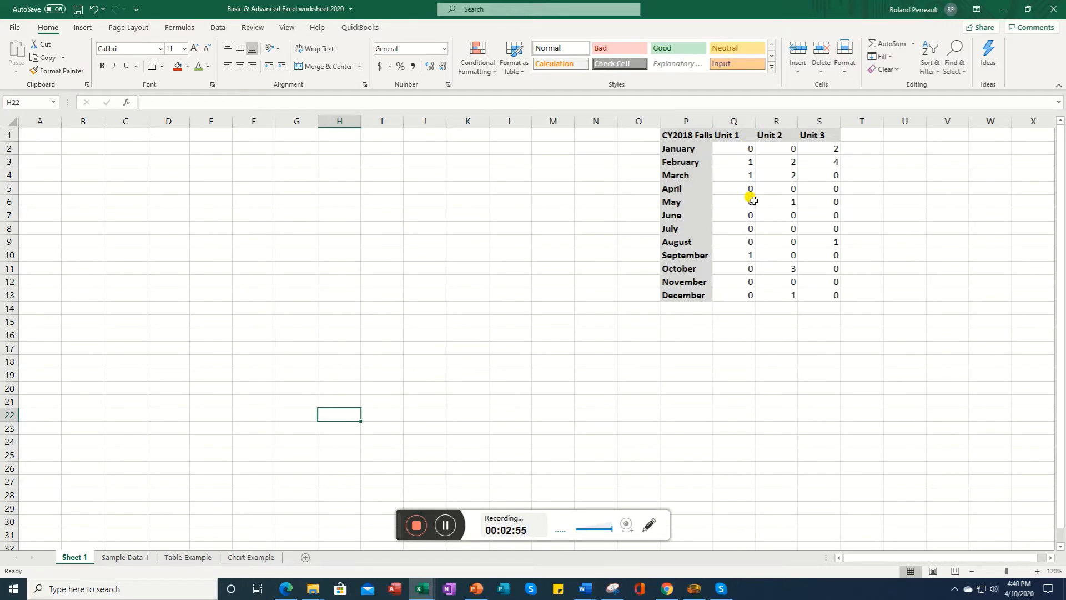
{"action": "left_click", "coordinate": [444, 535]}
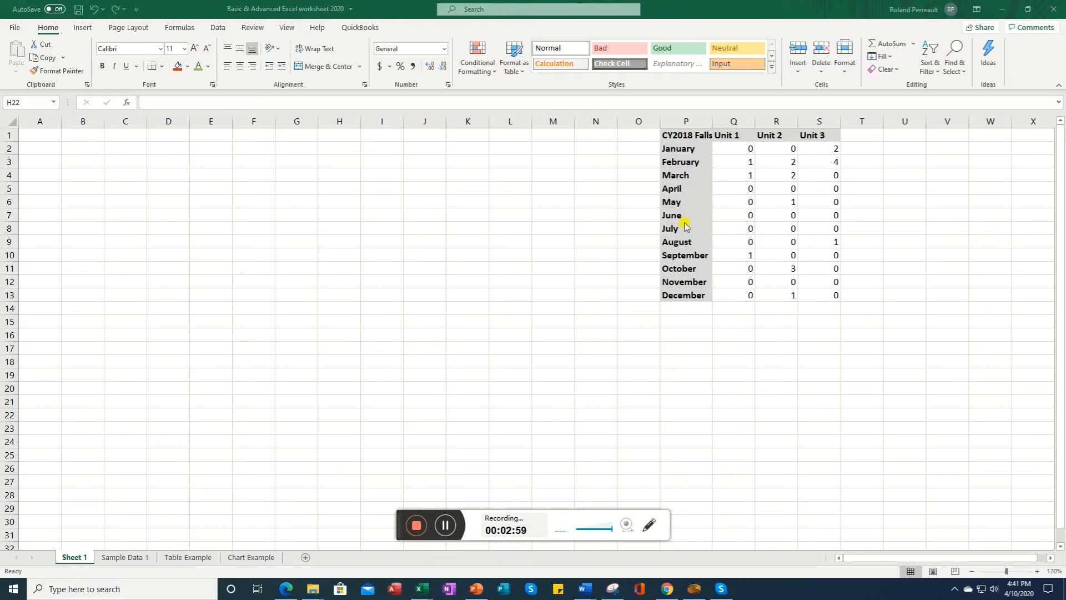
Step: Apply the Bad cell style to cells Q3 and R3 in the falls table
{"action": "left_click", "coordinate": [744, 163]}
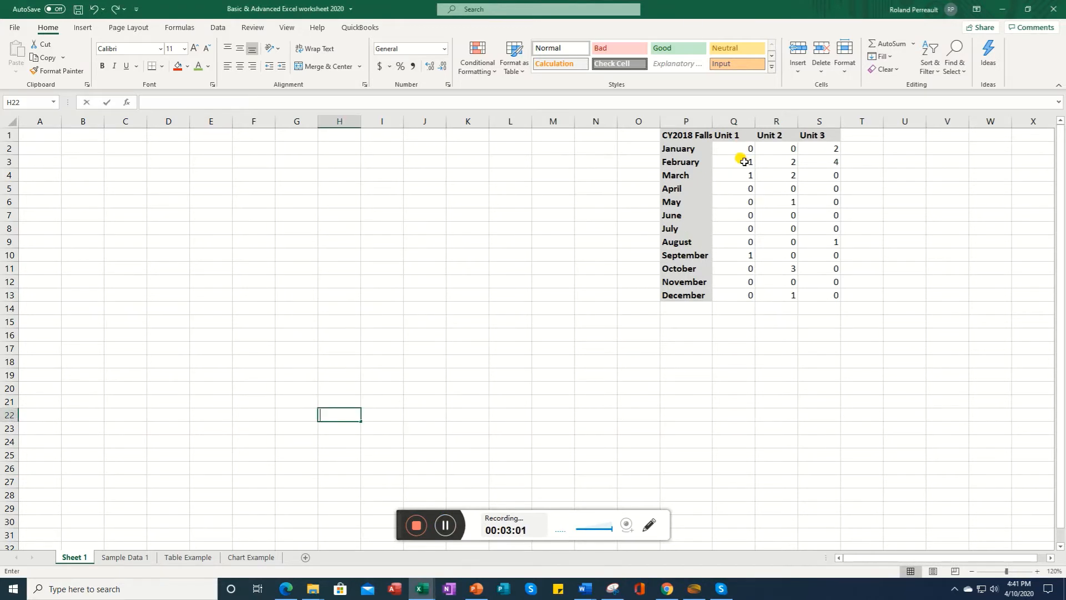
{"action": "left_click", "coordinate": [735, 161]}
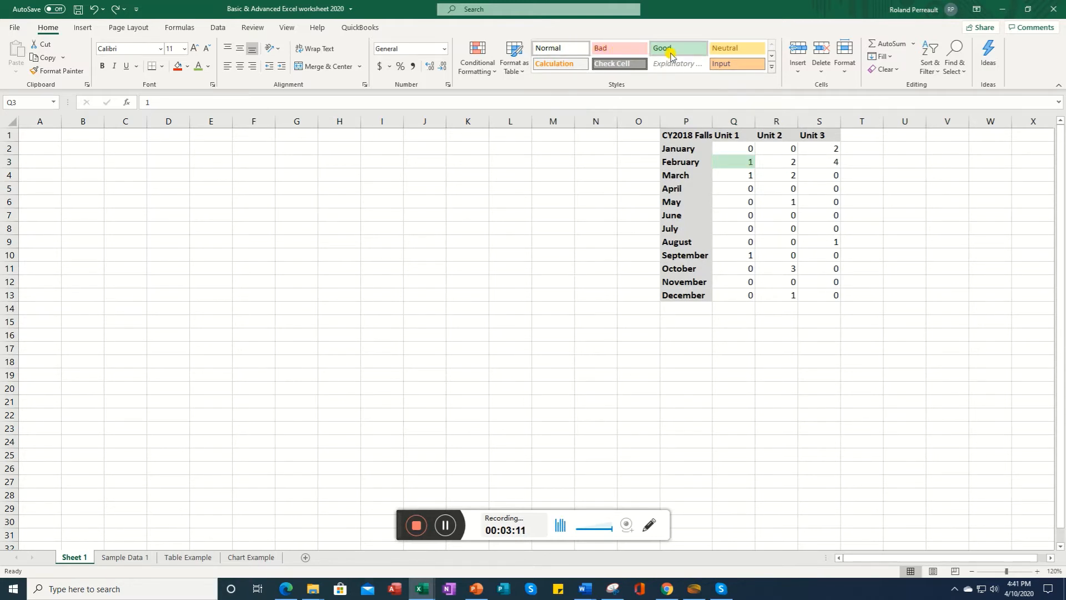
{"action": "left_click", "coordinate": [613, 50]}
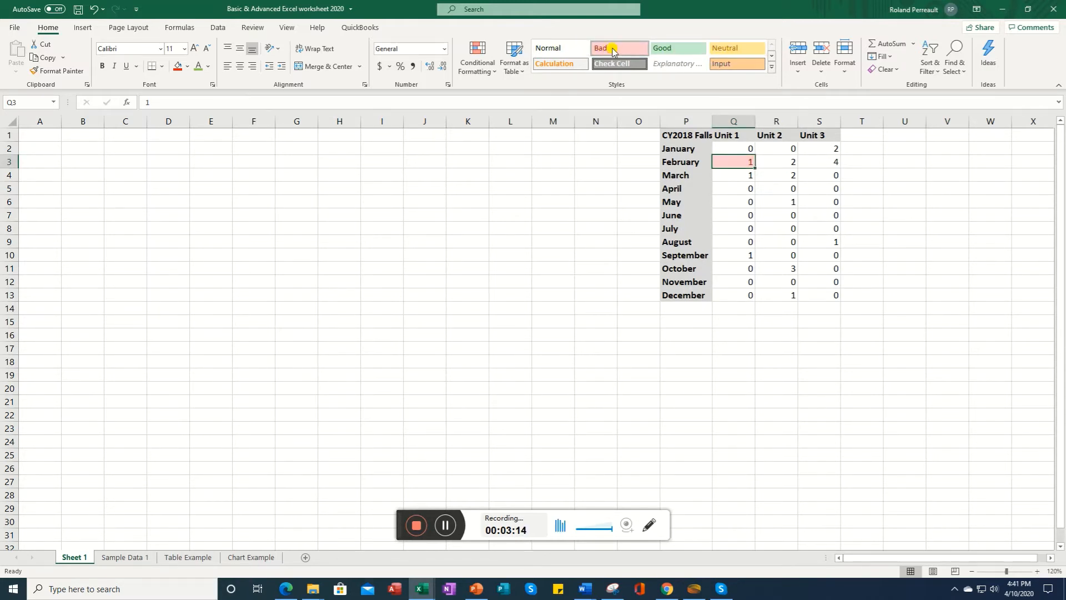
{"action": "left_click", "coordinate": [787, 163]}
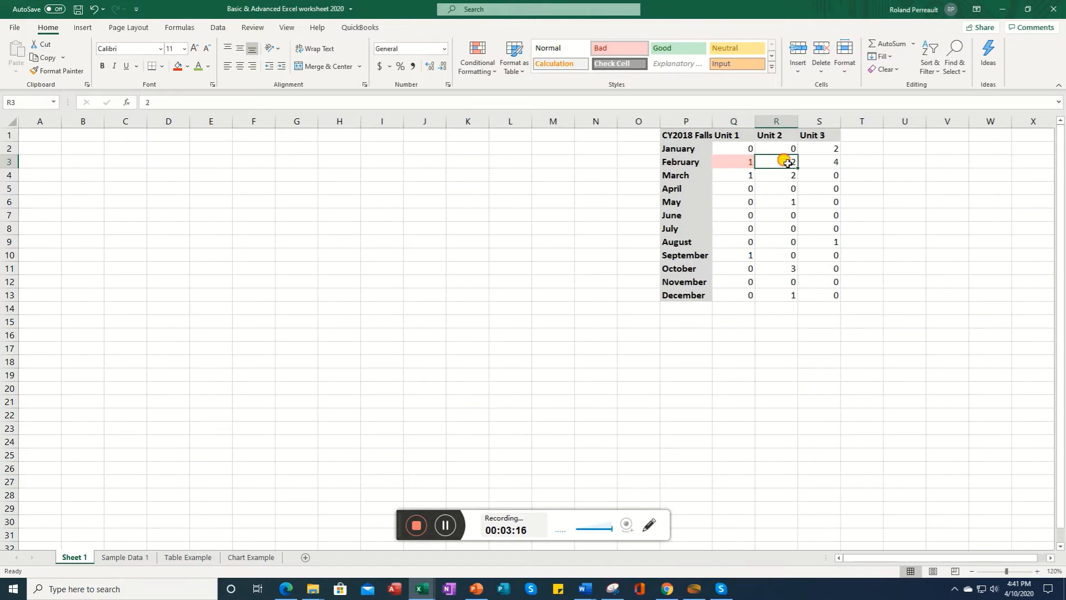
{"action": "left_click", "coordinate": [610, 50]}
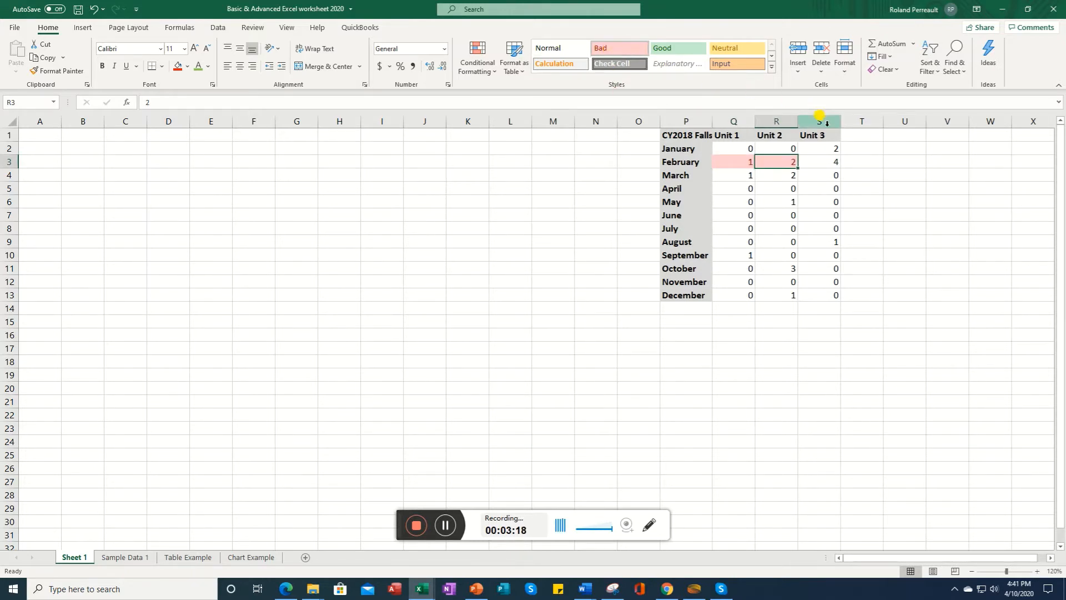
Step: Apply the Bad cell style to cells Q4:R4 and S2:S3
{"action": "left_click", "coordinate": [743, 175]}
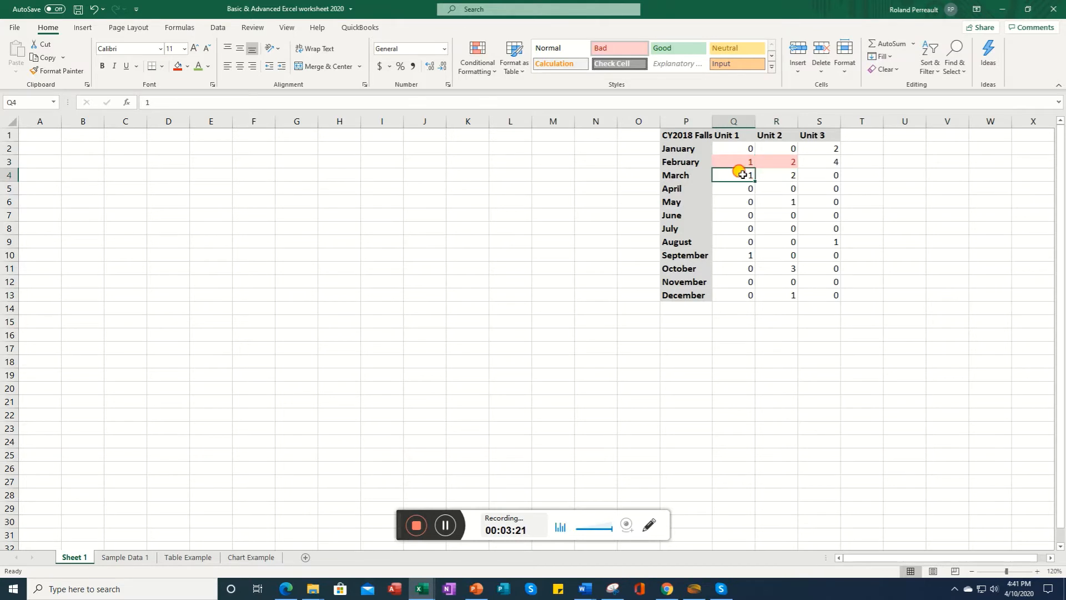
{"action": "left_click_drag", "start_coordinate": [743, 175], "coordinate": [767, 171]}
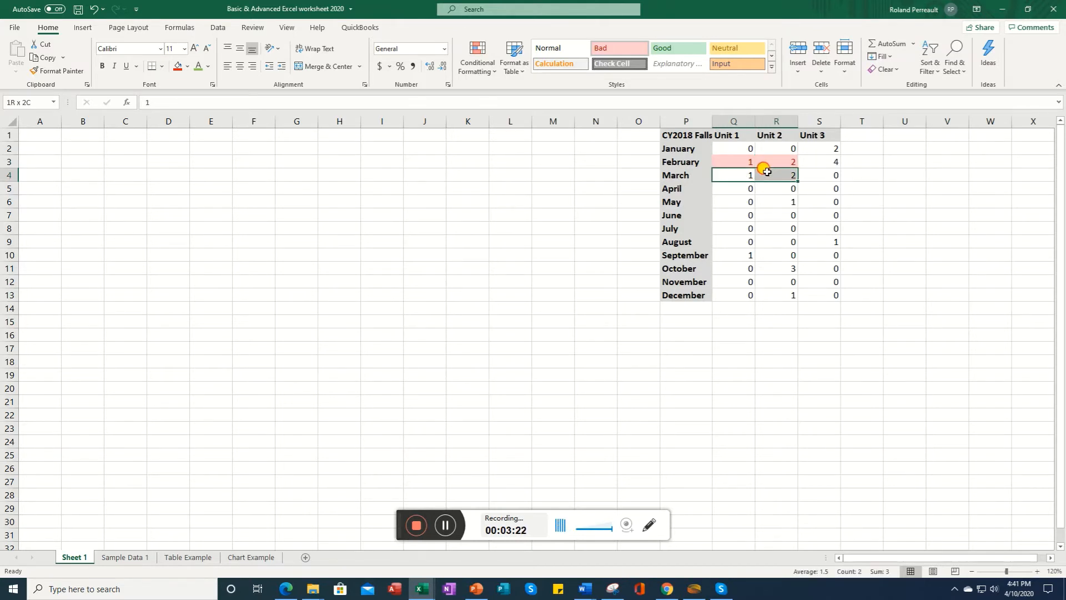
{"action": "left_click", "coordinate": [614, 49]}
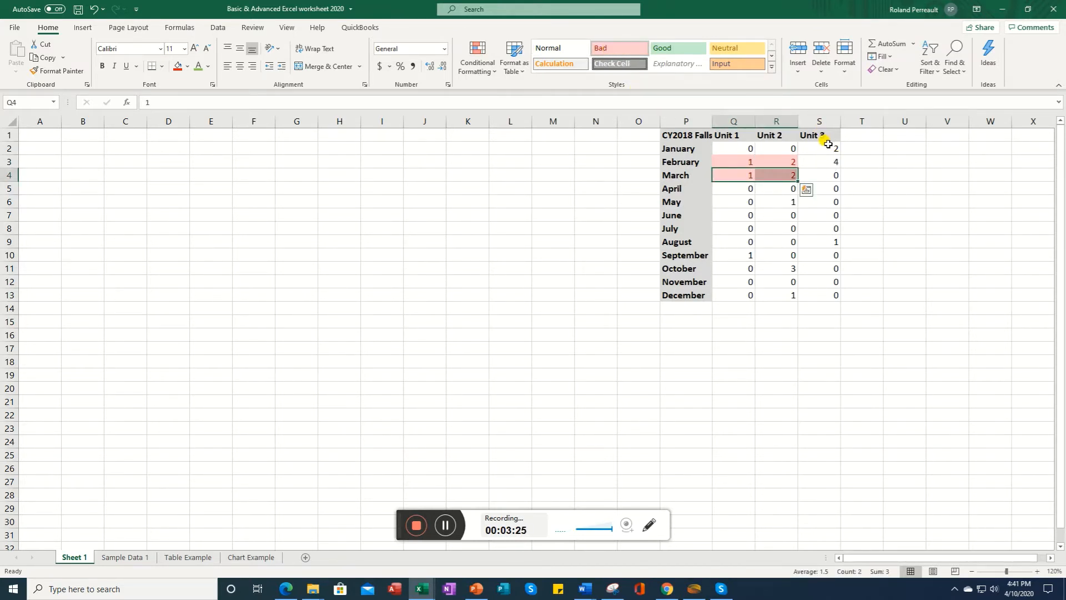
{"action": "left_click_drag", "start_coordinate": [828, 144], "coordinate": [827, 161]}
{"action": "left_click", "coordinate": [620, 51]}
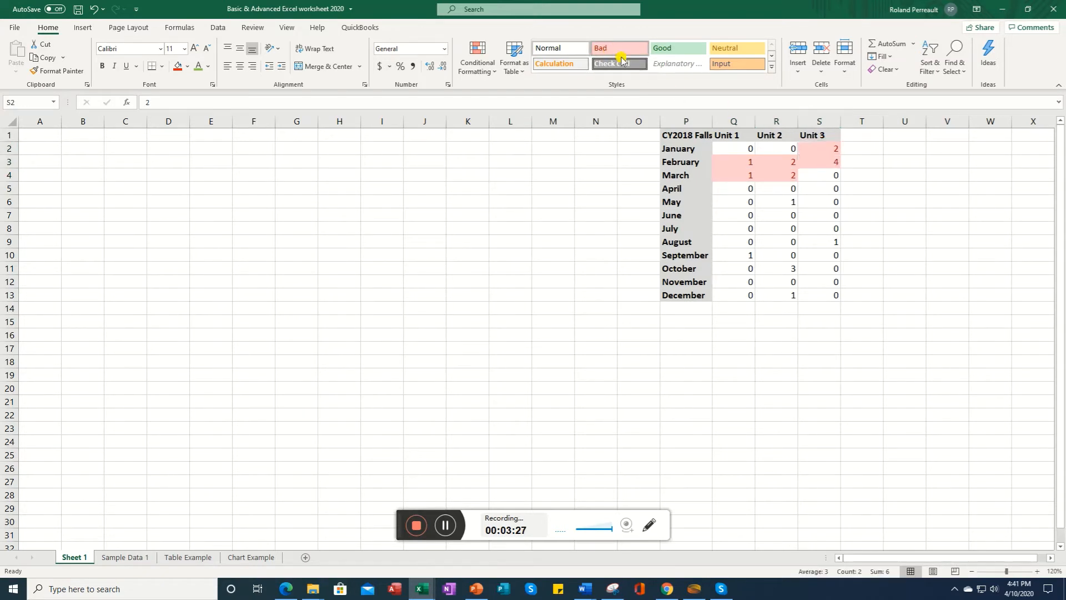
Step: Apply the Bad cell style to cells R6, S9 and Q10
{"action": "left_click", "coordinate": [785, 202]}
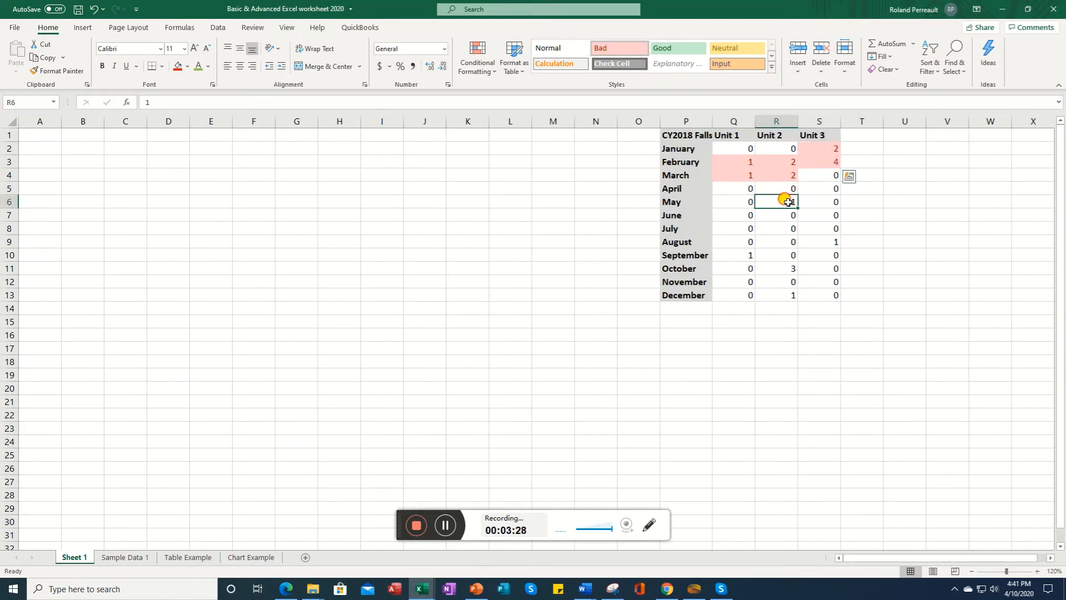
{"action": "left_click", "coordinate": [611, 54]}
{"action": "left_click", "coordinate": [833, 243]}
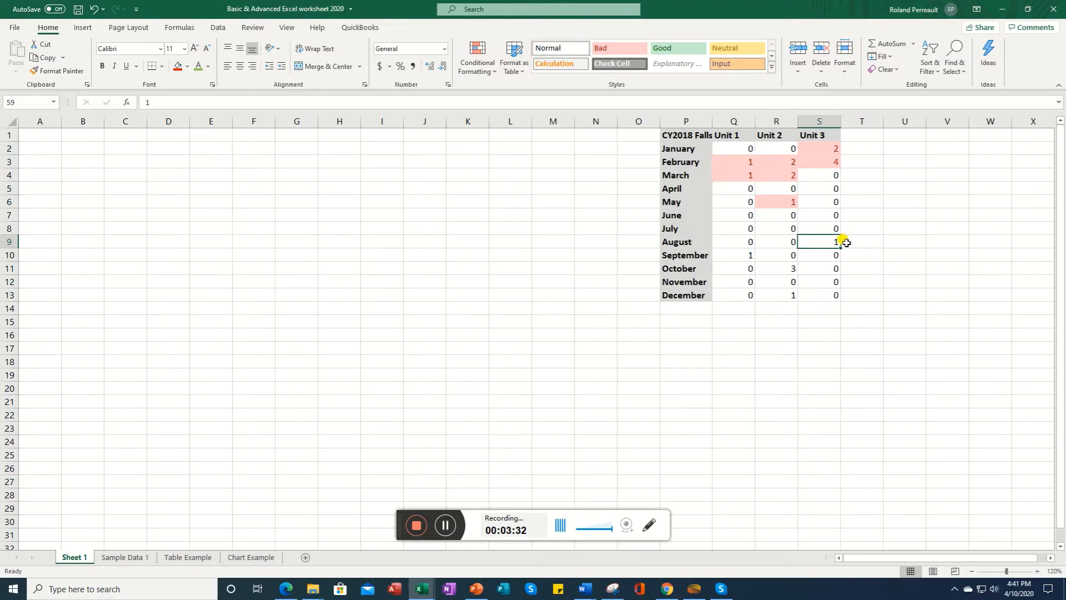
{"action": "left_click", "coordinate": [610, 50]}
{"action": "left_click", "coordinate": [744, 254]}
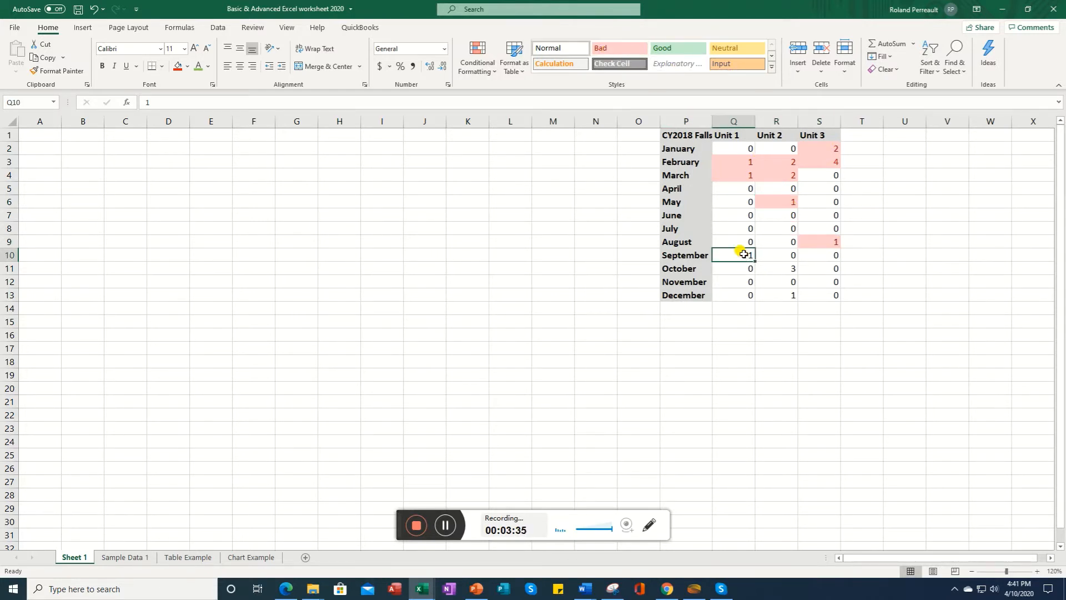
{"action": "left_click", "coordinate": [611, 49]}
Step: Apply the Bad cell style to cells R11 and R13
{"action": "left_click", "coordinate": [787, 271]}
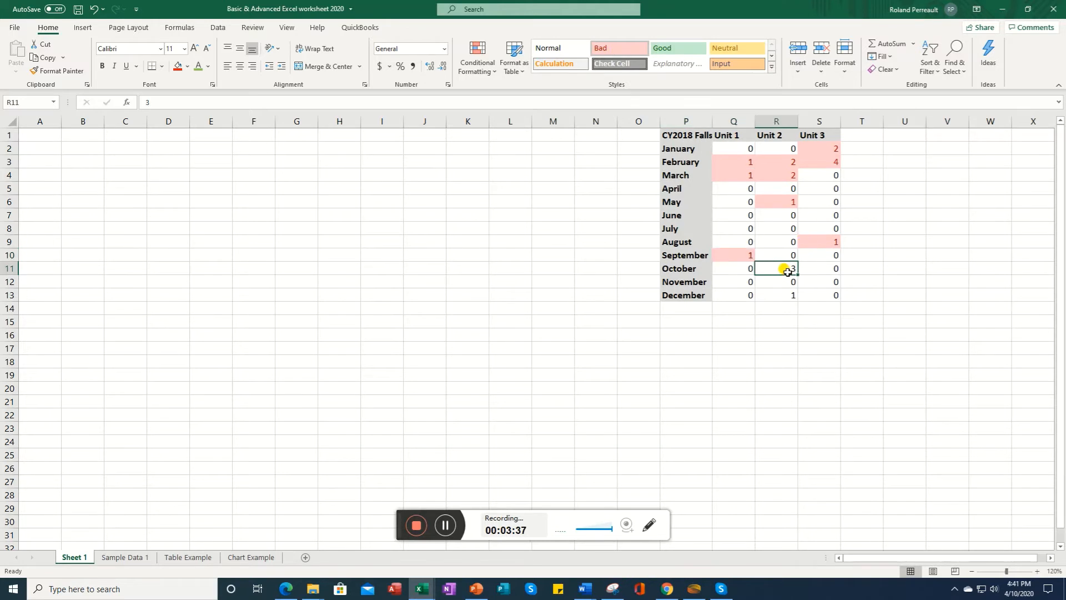
{"action": "left_click", "coordinate": [613, 52]}
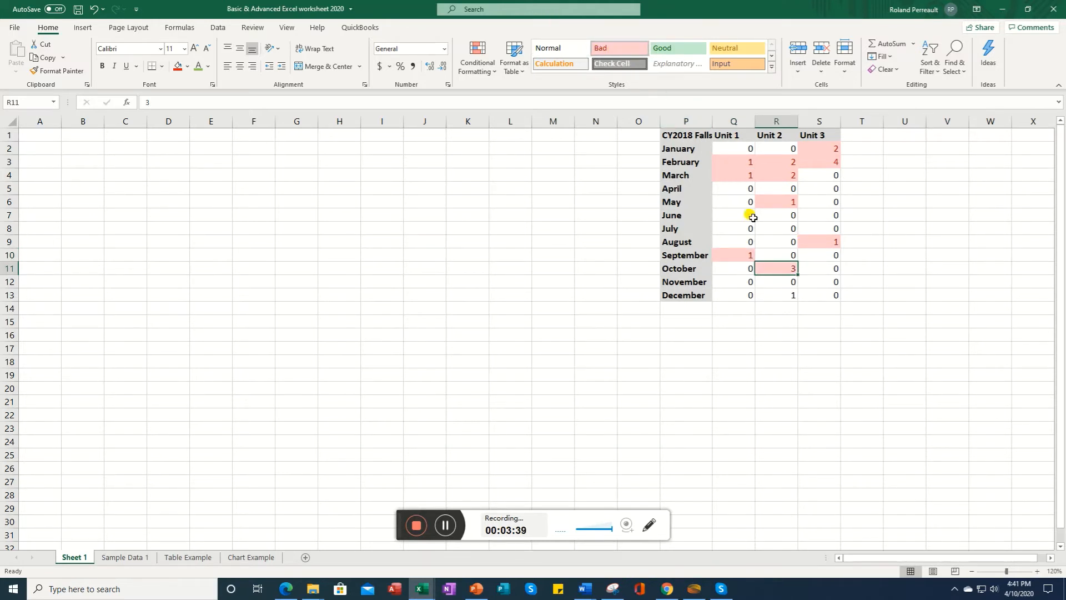
{"action": "left_click", "coordinate": [781, 295]}
{"action": "left_click", "coordinate": [611, 48]}
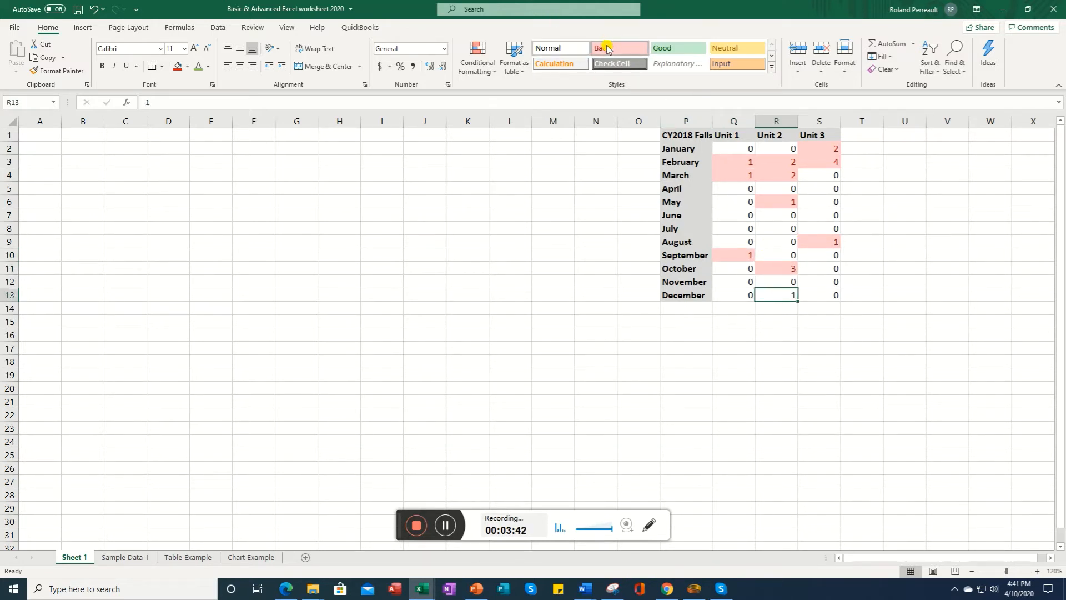
{"action": "left_click", "coordinate": [520, 252]}
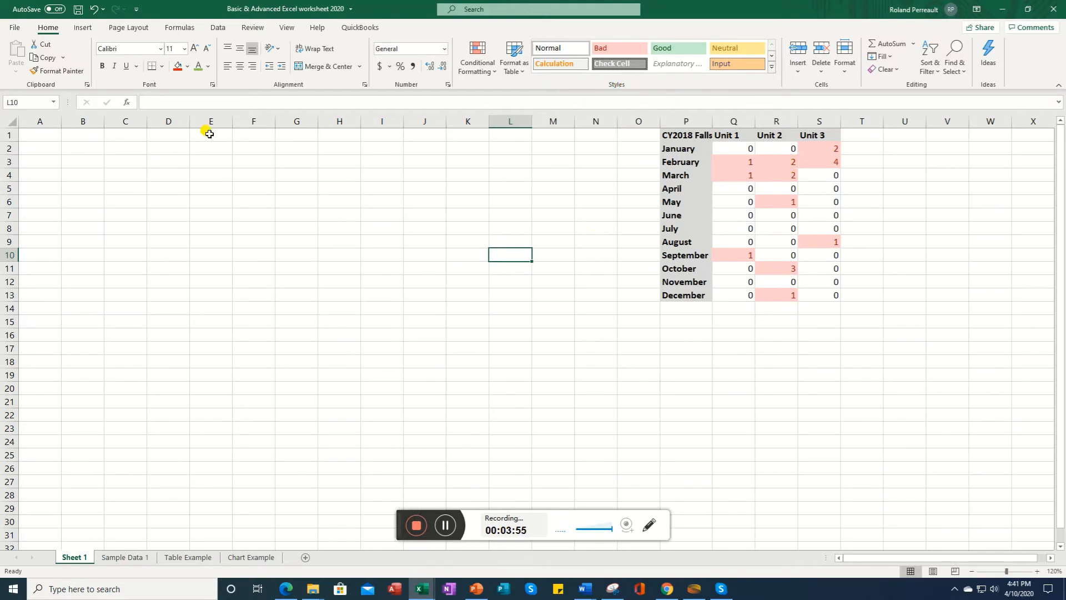
{"action": "left_click", "coordinate": [446, 525]}
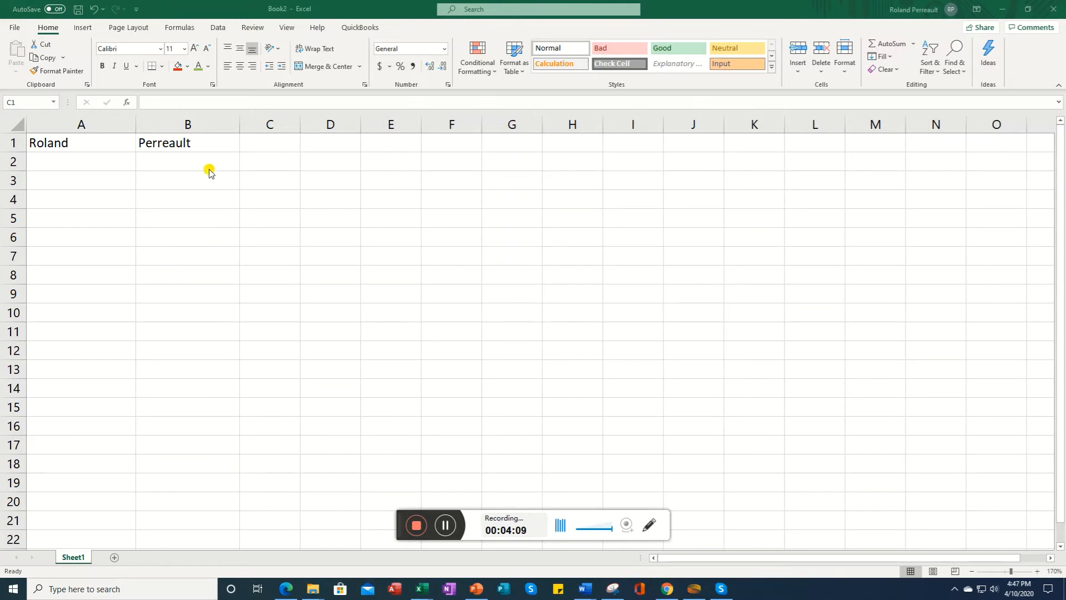
Step: Add a new worksheet to Book2 and zoom it to 150%
{"action": "left_click", "coordinate": [14, 143]}
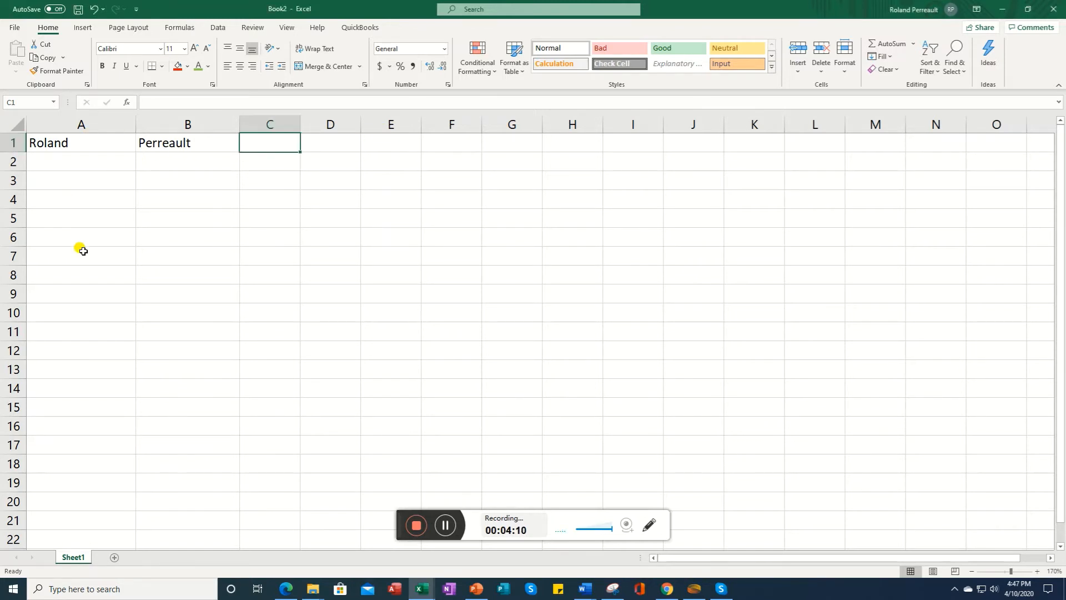
{"action": "left_click", "coordinate": [114, 557]}
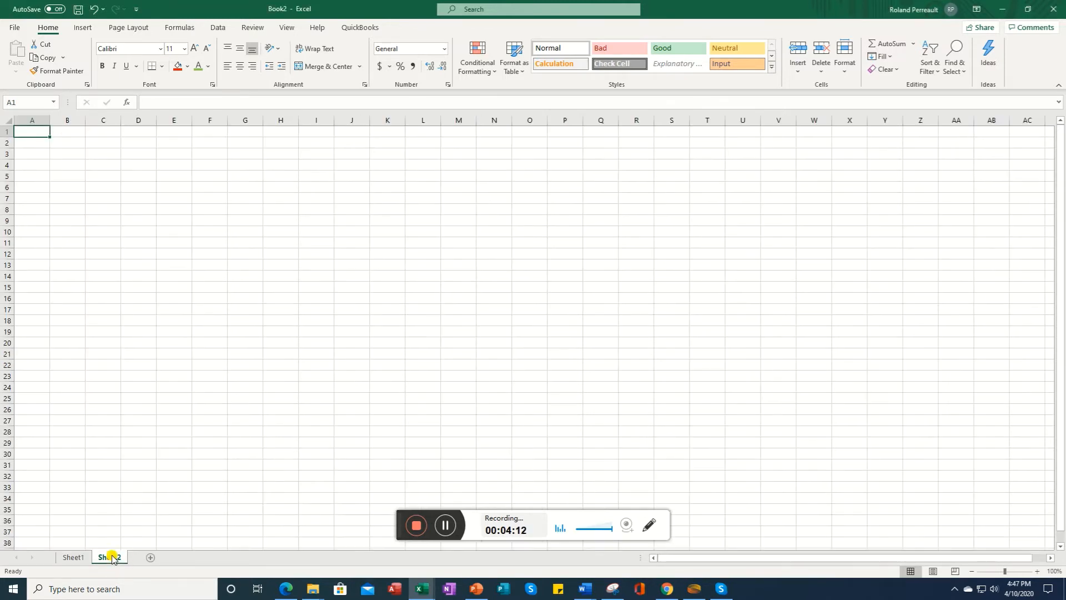
{"action": "left_click", "coordinate": [1037, 571]}
{"action": "left_click", "coordinate": [1037, 571]}
{"action": "left_click", "coordinate": [1036, 571]}
{"action": "left_click", "coordinate": [1037, 570]}
{"action": "left_click", "coordinate": [1037, 571]}
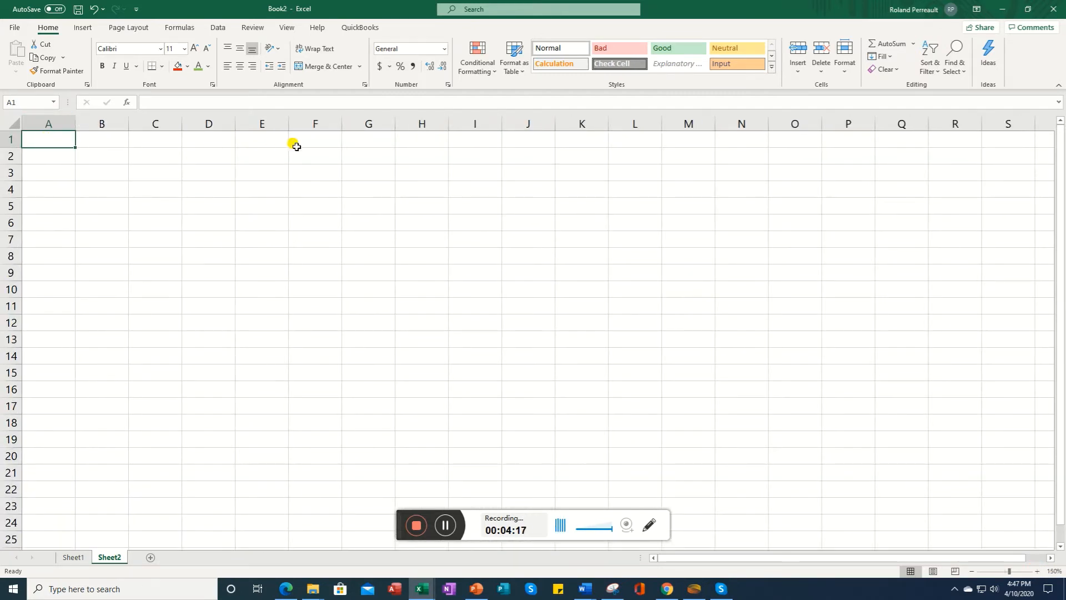
Step: Enter the headers Date, Number and Percent in cells A1, B1 and C1
{"action": "type", "text": "Date"}
{"action": "key", "text": "Return"}
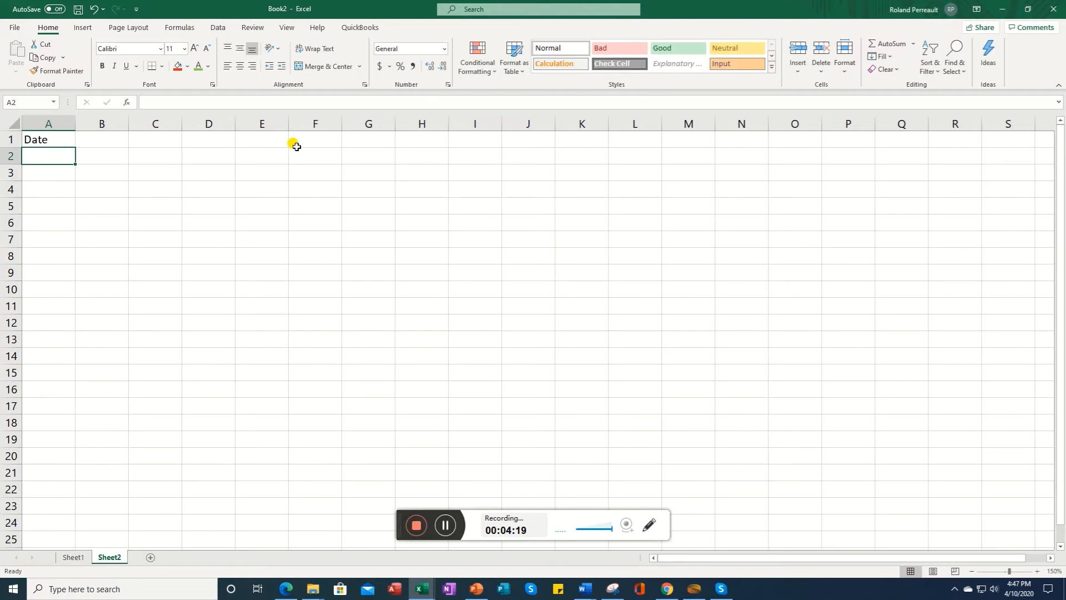
{"action": "key", "text": "Up"}
{"action": "key", "text": "Right"}
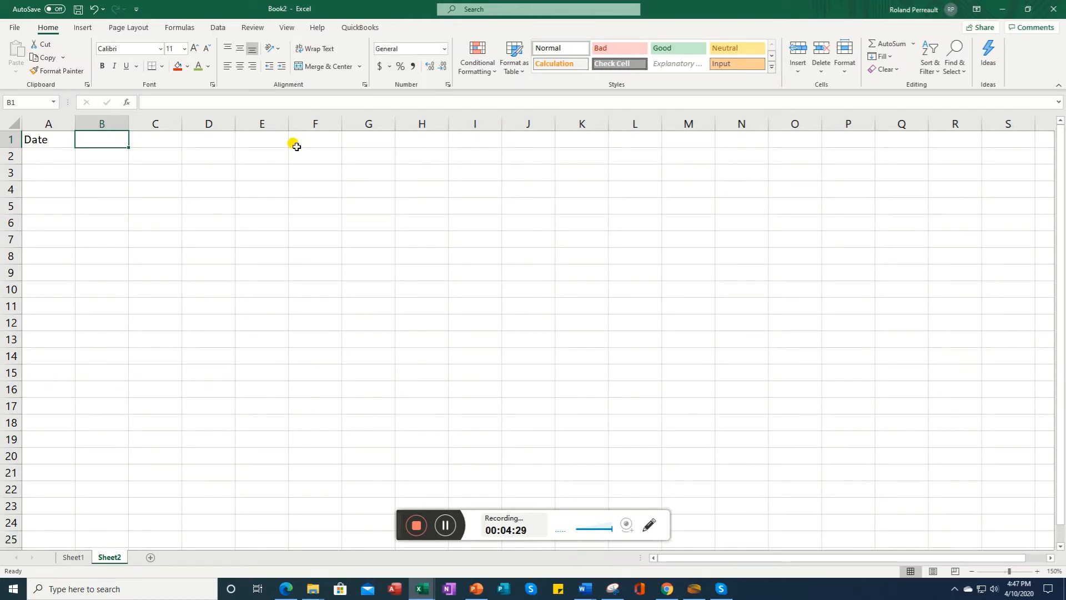
{"action": "type", "text": "Number"}
{"action": "key", "text": "Tab"}
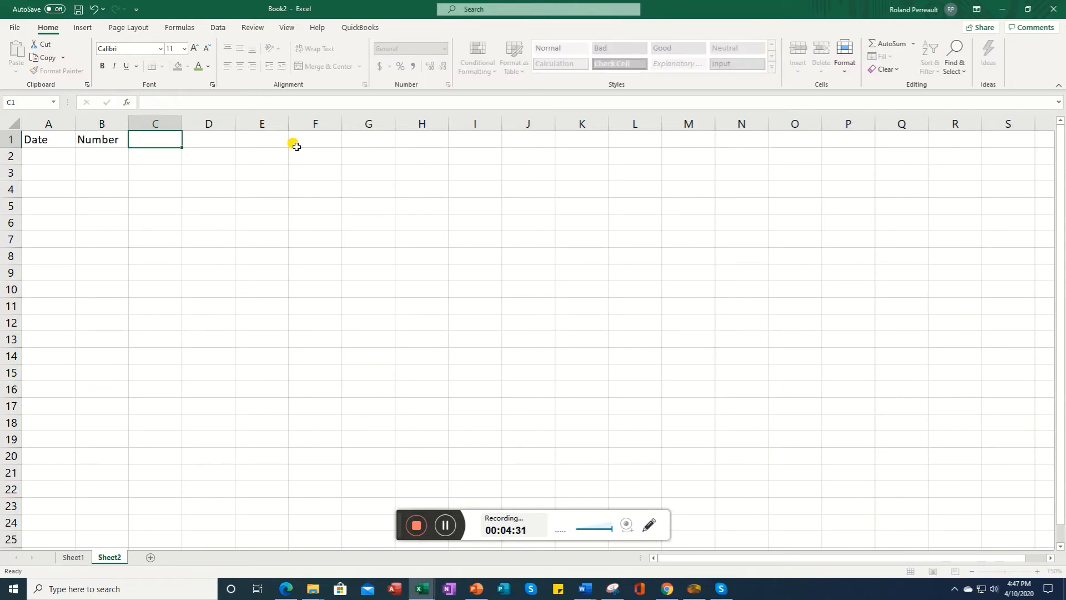
{"action": "type", "text": "Percent"}
{"action": "key", "text": "Return"}
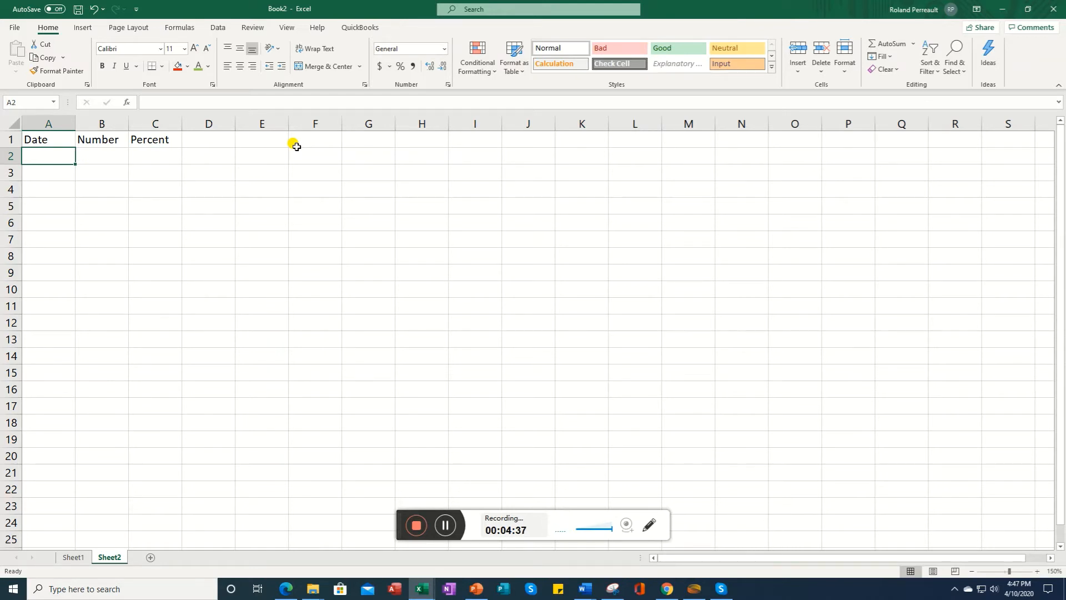
Step: Format column A with the 3/14/12 date format
{"action": "left_click", "coordinate": [40, 123]}
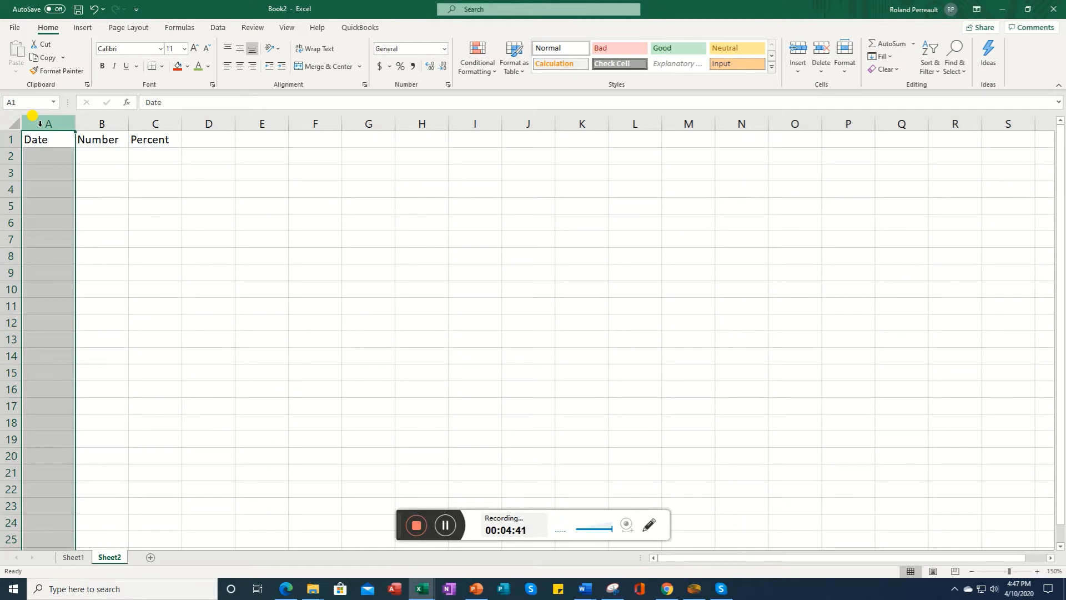
{"action": "right_click", "coordinate": [40, 124]}
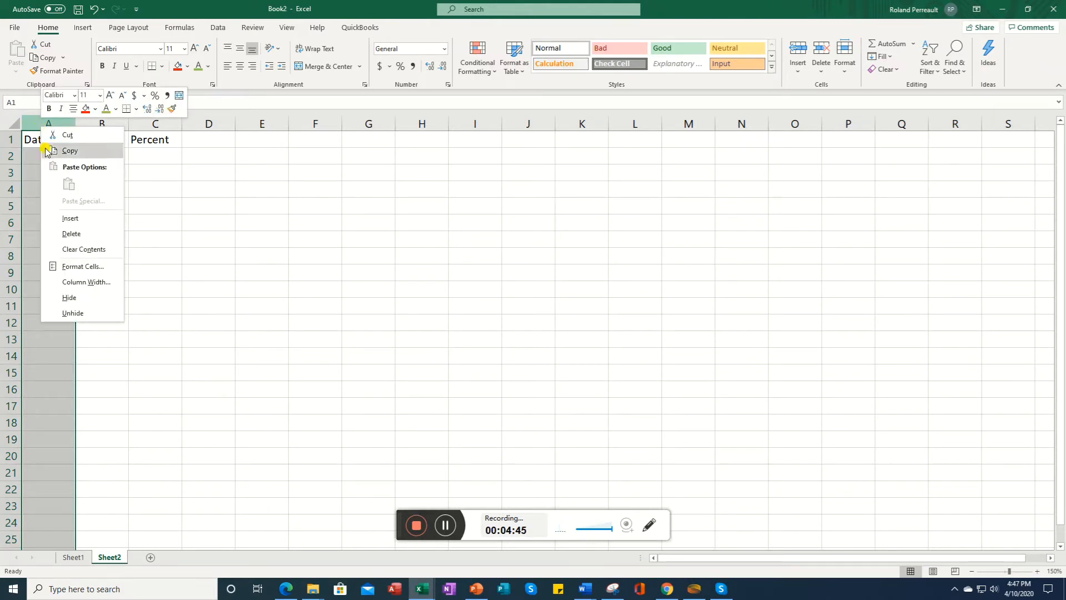
{"action": "left_click", "coordinate": [80, 267]}
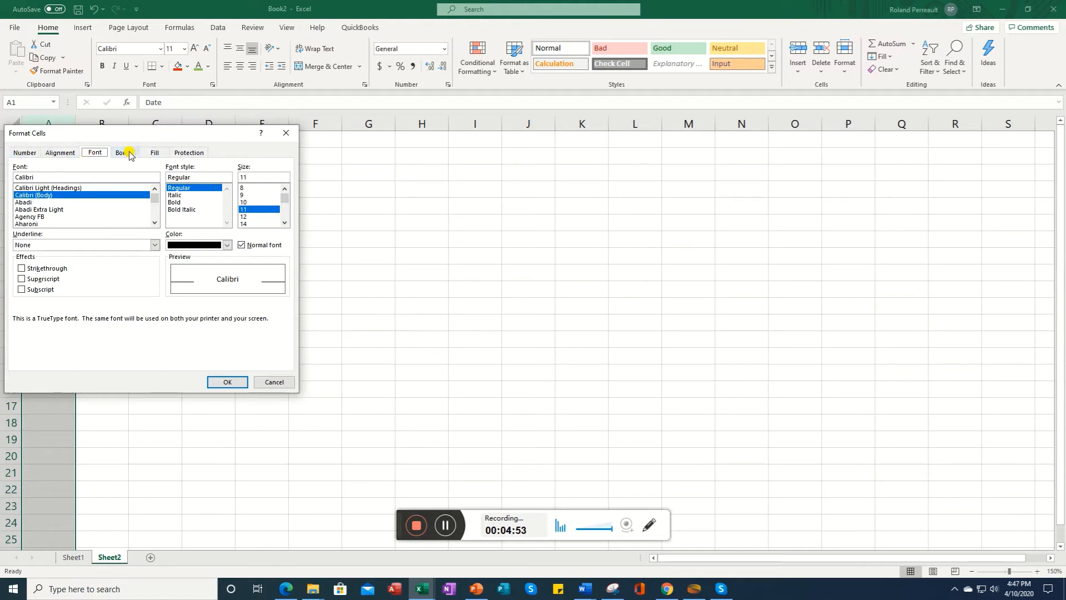
{"action": "left_click", "coordinate": [189, 153]}
{"action": "left_click", "coordinate": [26, 152]}
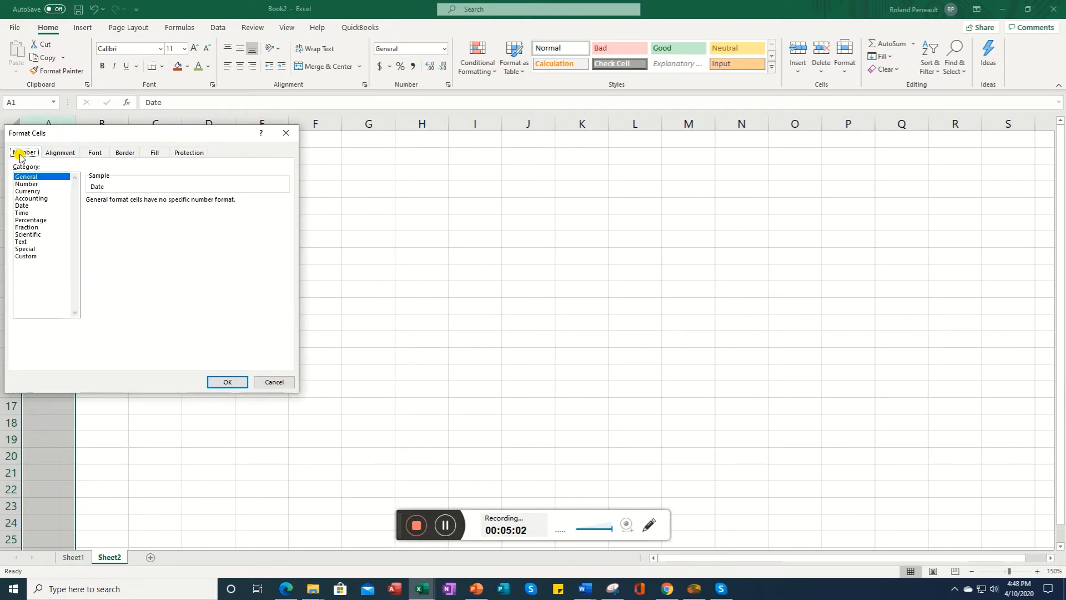
{"action": "left_click", "coordinate": [21, 206]}
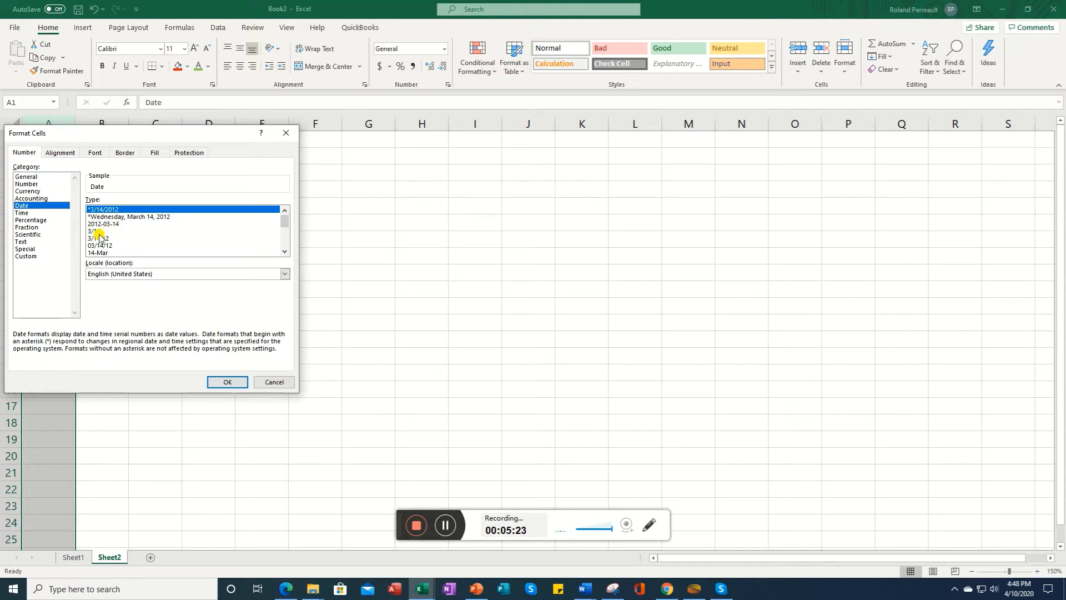
{"action": "left_click", "coordinate": [285, 246]}
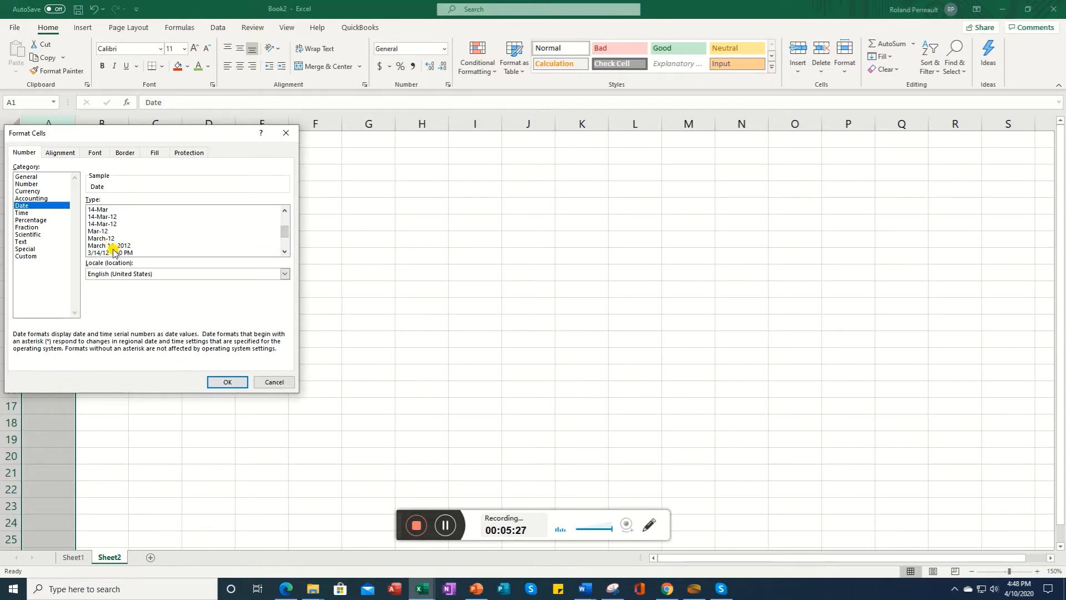
{"action": "left_click", "coordinate": [284, 245]}
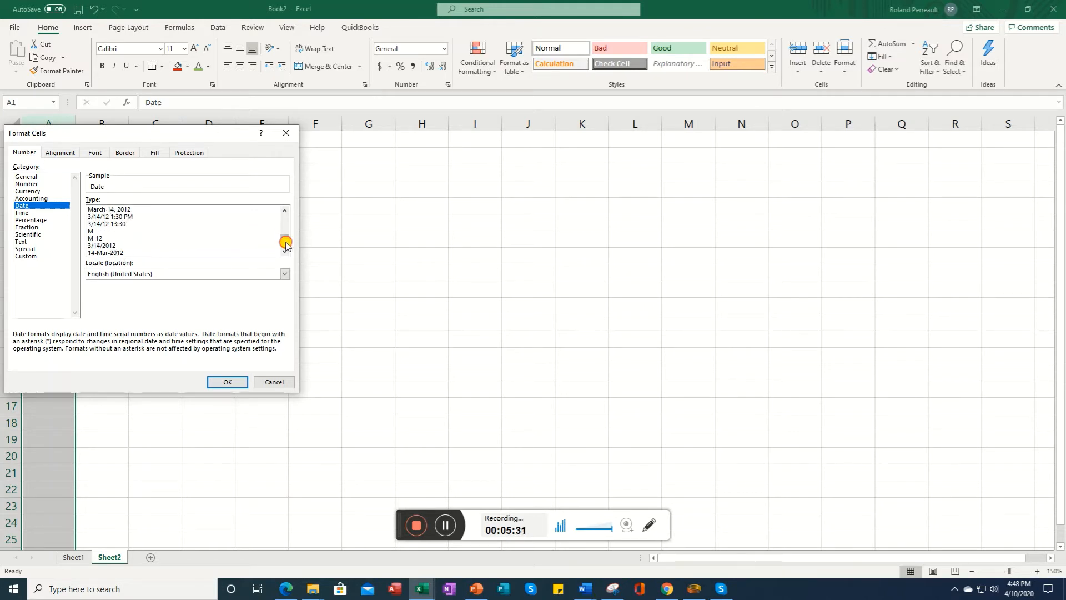
{"action": "left_click_drag", "start_coordinate": [284, 244], "coordinate": [286, 220]}
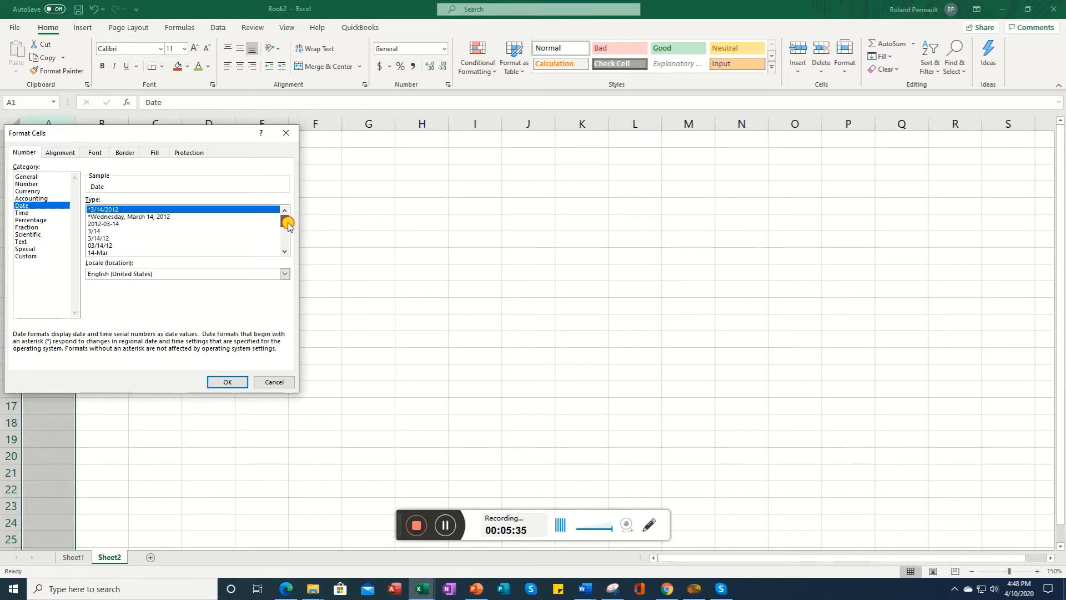
{"action": "left_click", "coordinate": [101, 238]}
{"action": "left_click", "coordinate": [227, 383]}
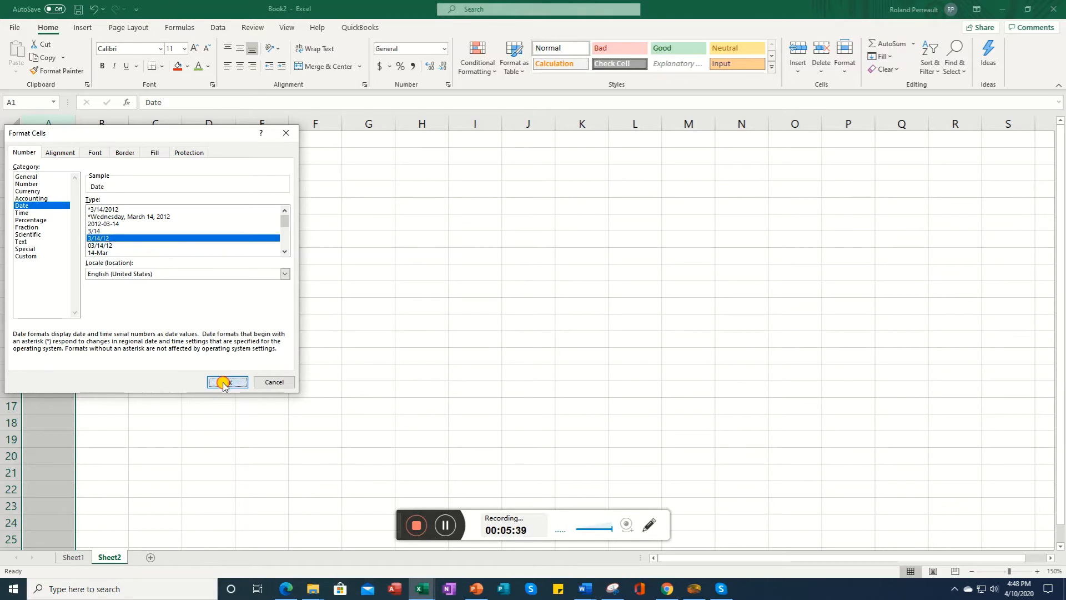
Step: Enter the dates 4/10/2020, 4/11/20 and 4/12/20 in cells A2 to A4
{"action": "left_click", "coordinate": [52, 158]}
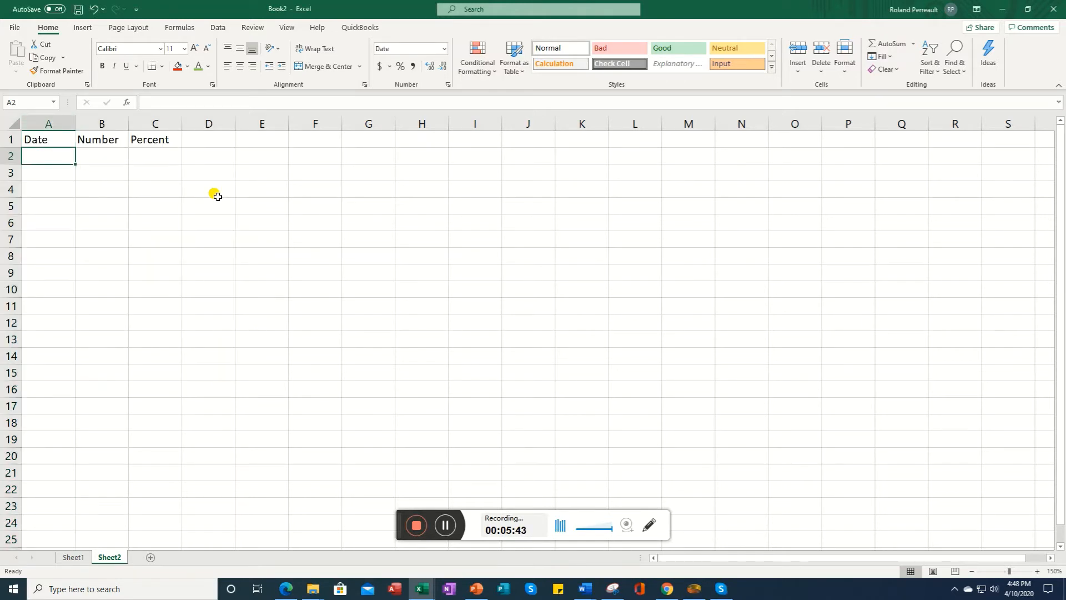
{"action": "type", "text": "4/10"}
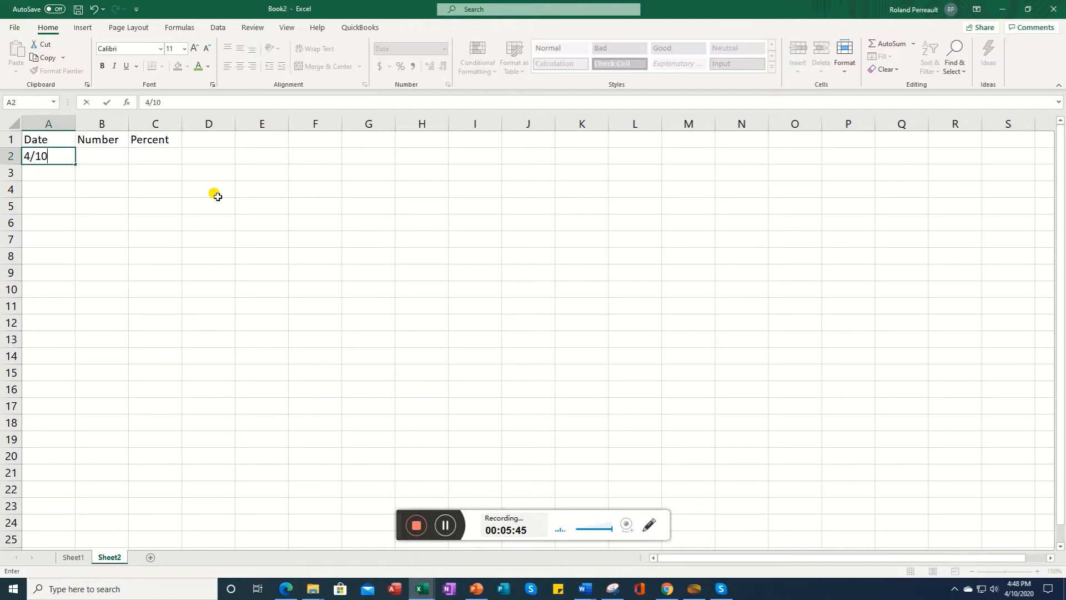
{"action": "type", "text": "/2020"}
{"action": "key", "text": "Return"}
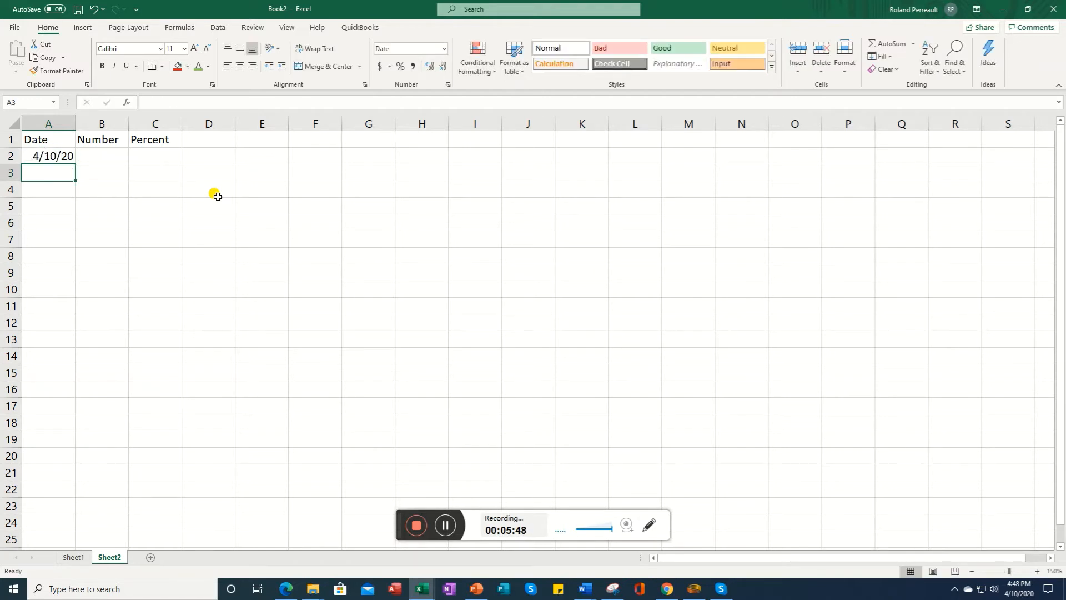
{"action": "type", "text": "4"}
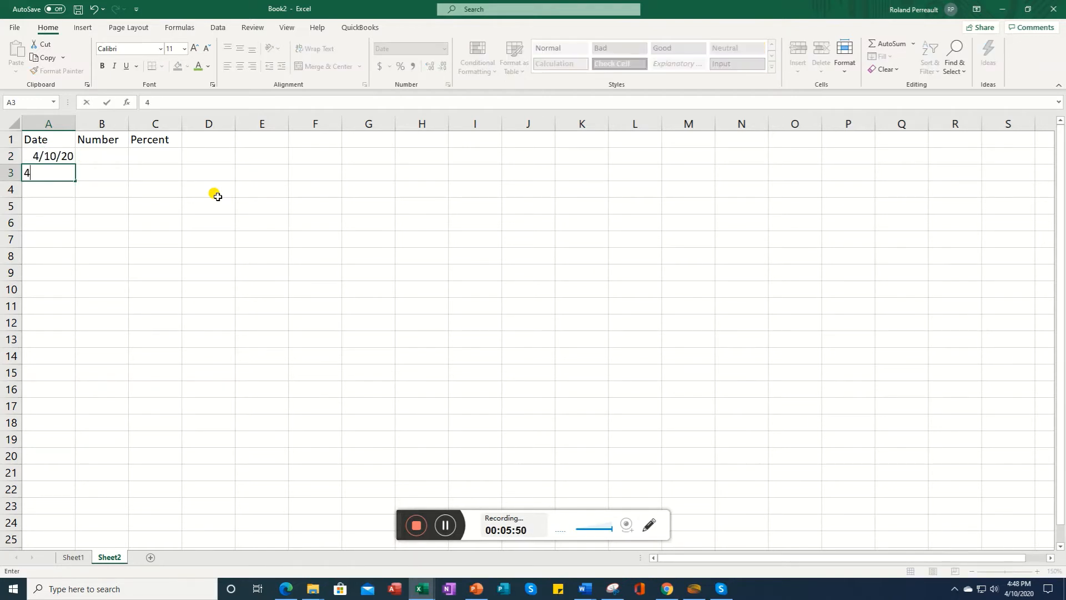
{"action": "type", "text": "/11/20"}
{"action": "key", "text": "Return"}
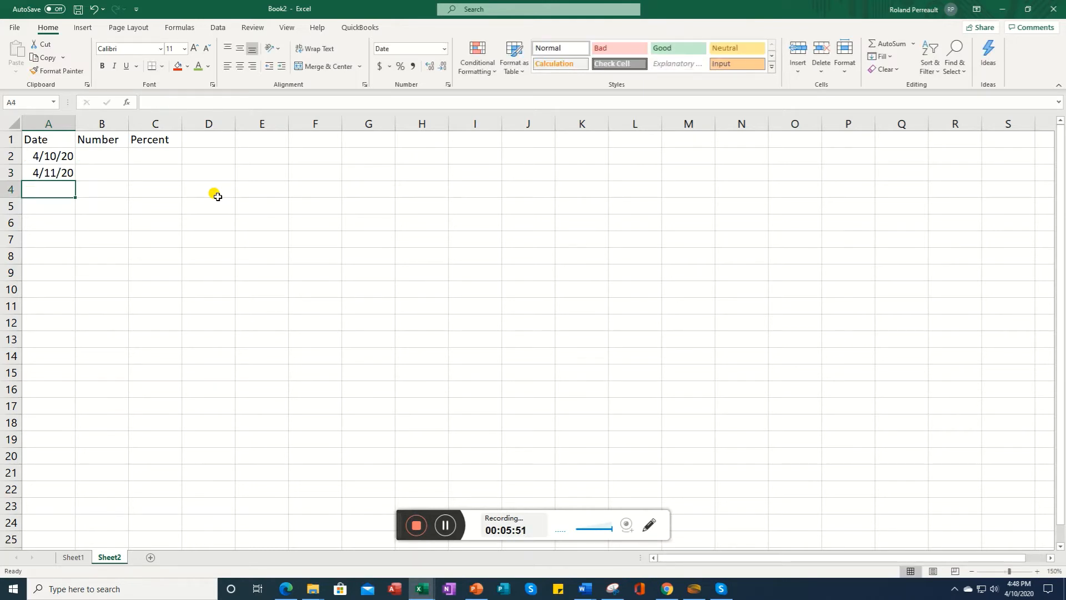
{"action": "type", "text": "4/12/2"}
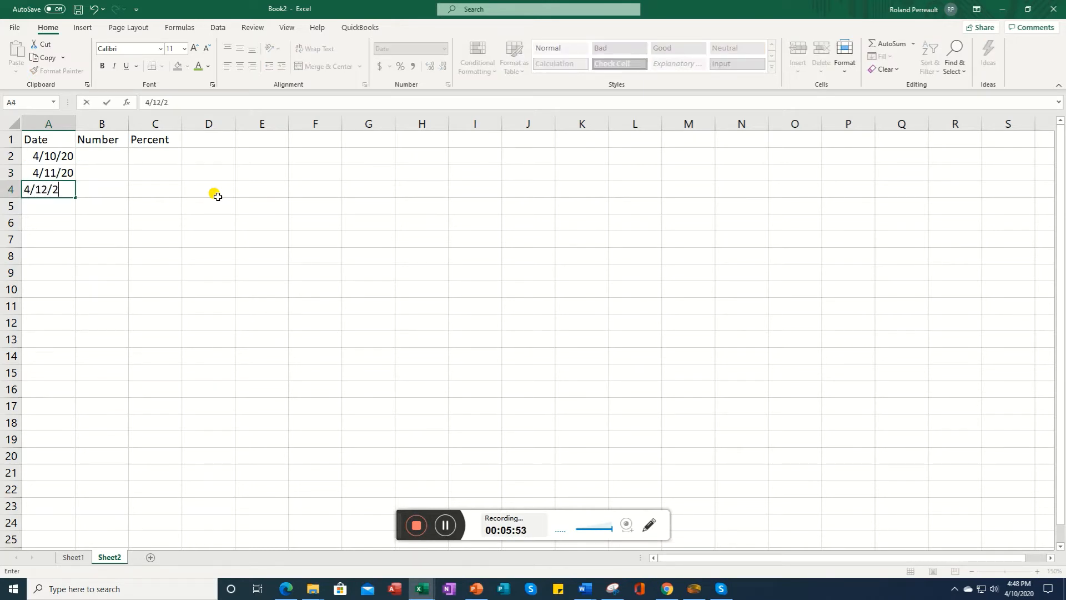
{"action": "type", "text": "0"}
Step: Enter the numbers 100, 50 and 0.5 in cells B2 to B4
{"action": "key", "text": "Tab"}
{"action": "key", "text": "Up"}
{"action": "key", "text": "Up"}
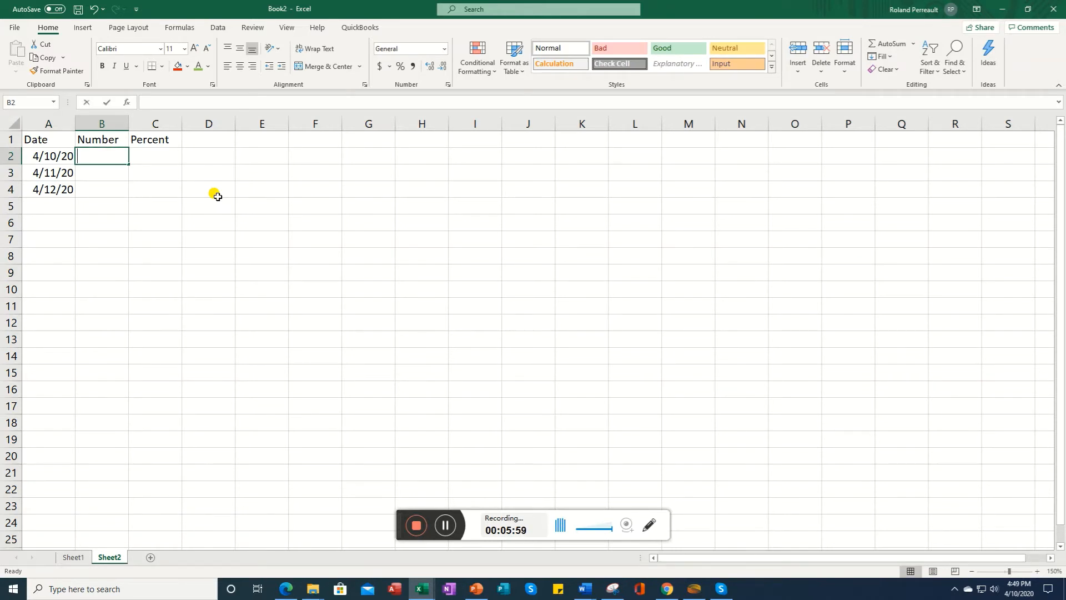
{"action": "type", "text": "100"}
{"action": "key", "text": "Return"}
{"action": "type", "text": "50"}
{"action": "key", "text": "Return"}
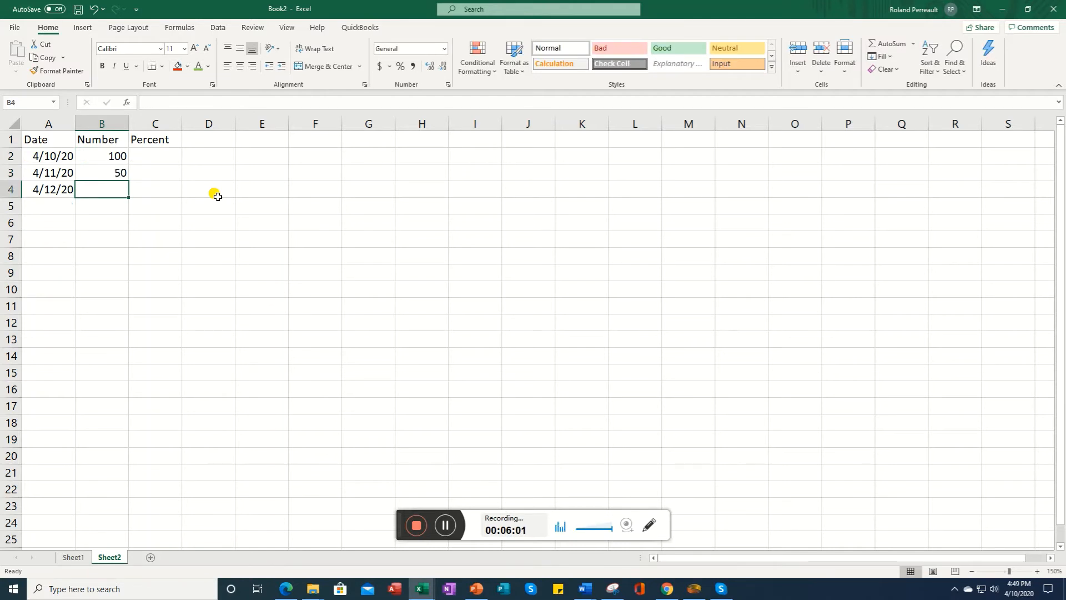
{"action": "type", "text": "0.5"}
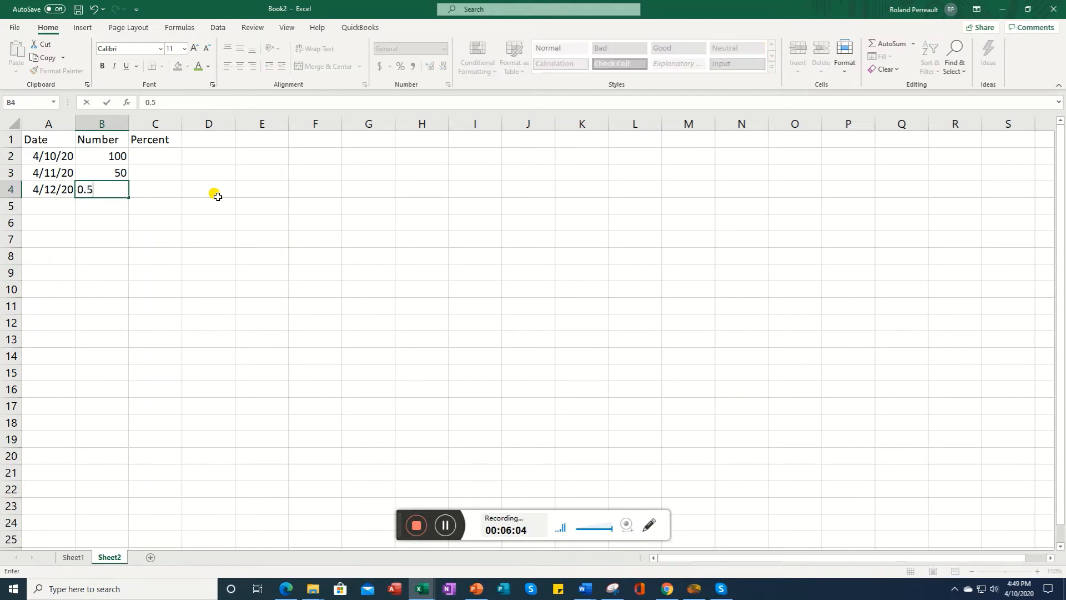
{"action": "key", "text": "Return"}
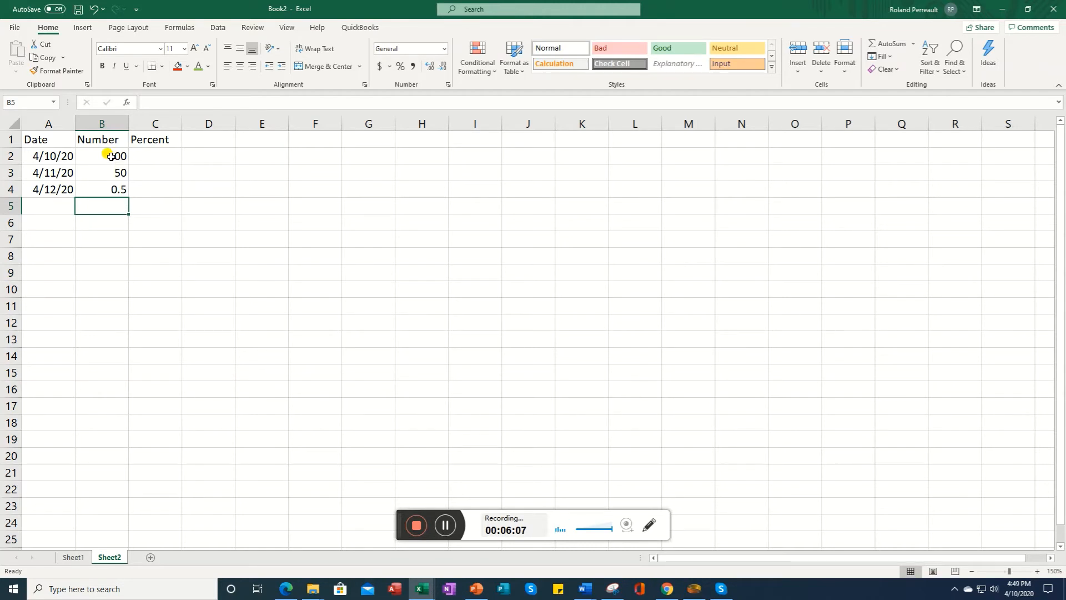
{"action": "left_click", "coordinate": [95, 123]}
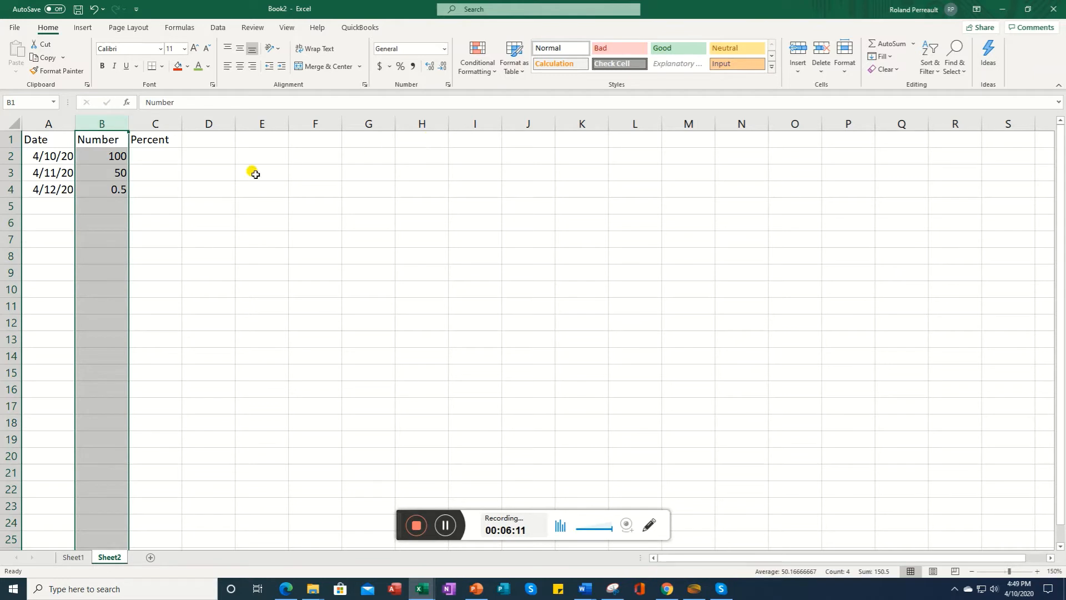
{"action": "left_click", "coordinate": [845, 70]}
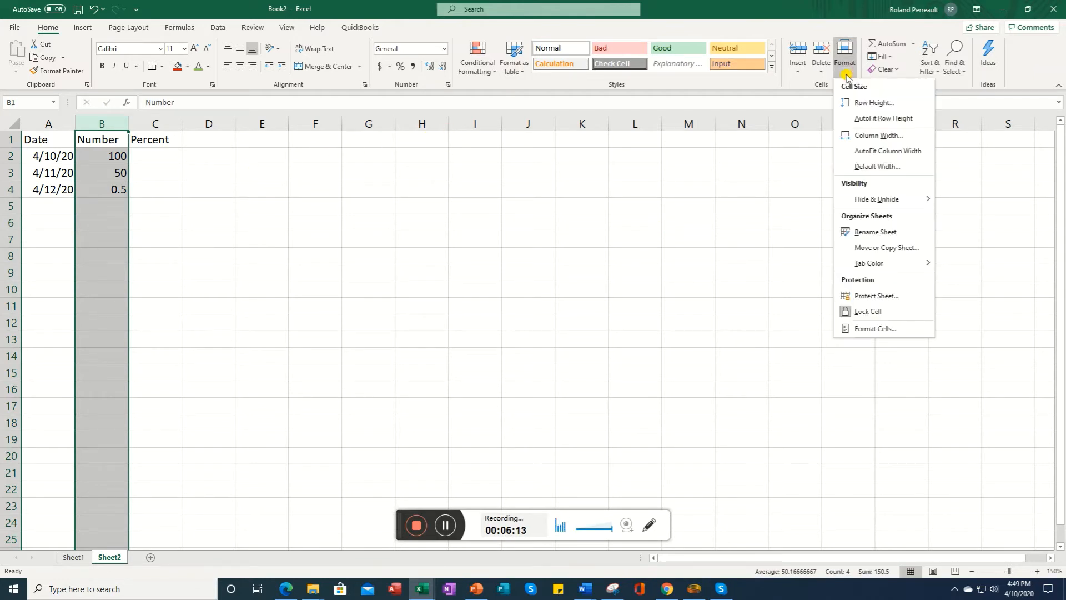
{"action": "left_click", "coordinate": [875, 329]}
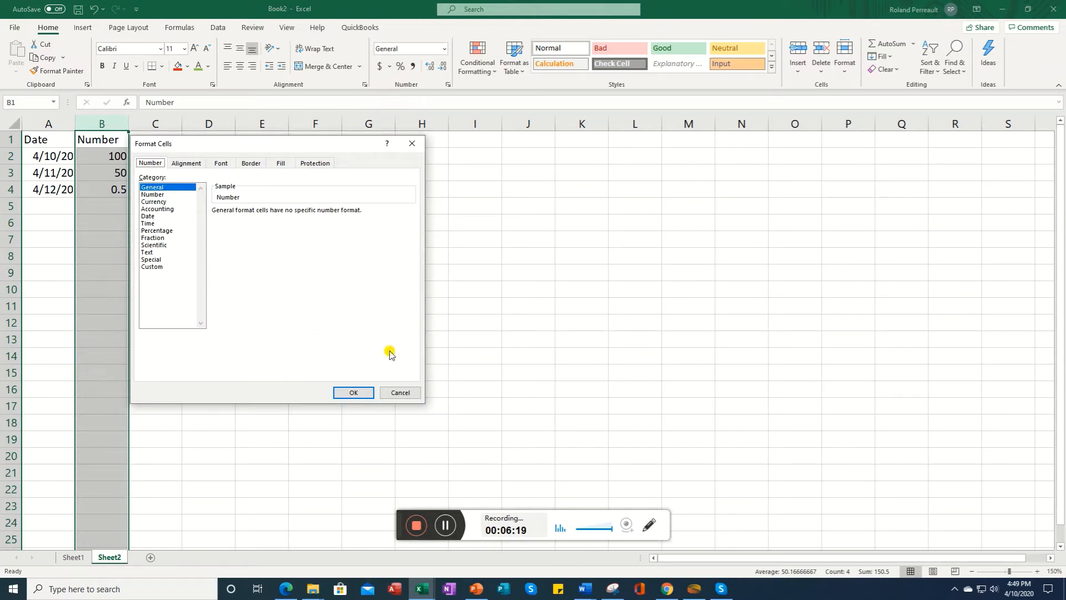
{"action": "left_click", "coordinate": [401, 393]}
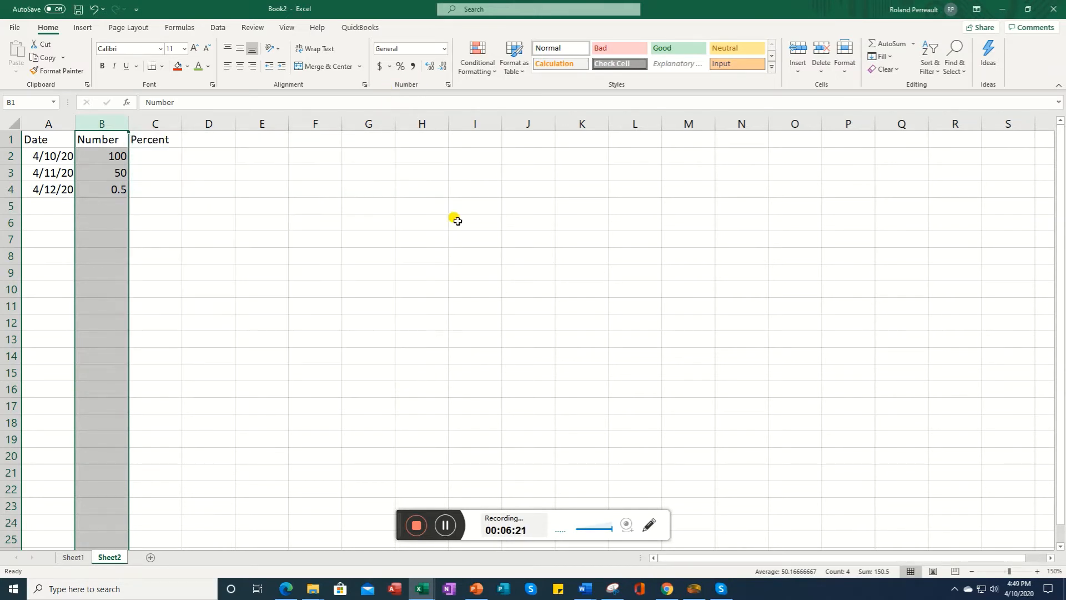
Step: Format column B as Number with 0 decimal places and the 1000 separator
{"action": "left_click", "coordinate": [445, 50]}
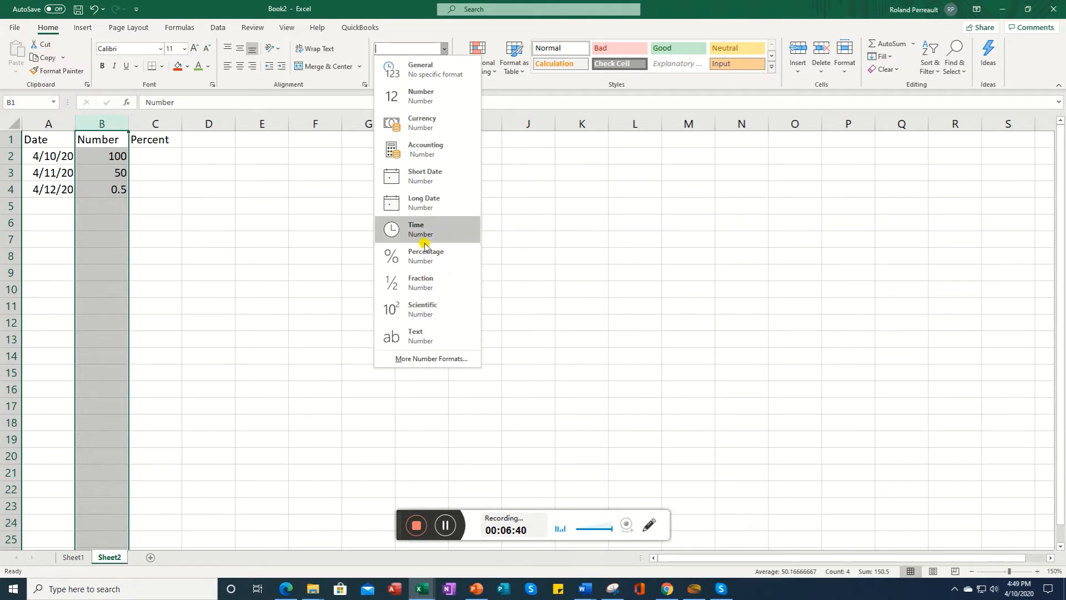
{"action": "left_click", "coordinate": [422, 102]}
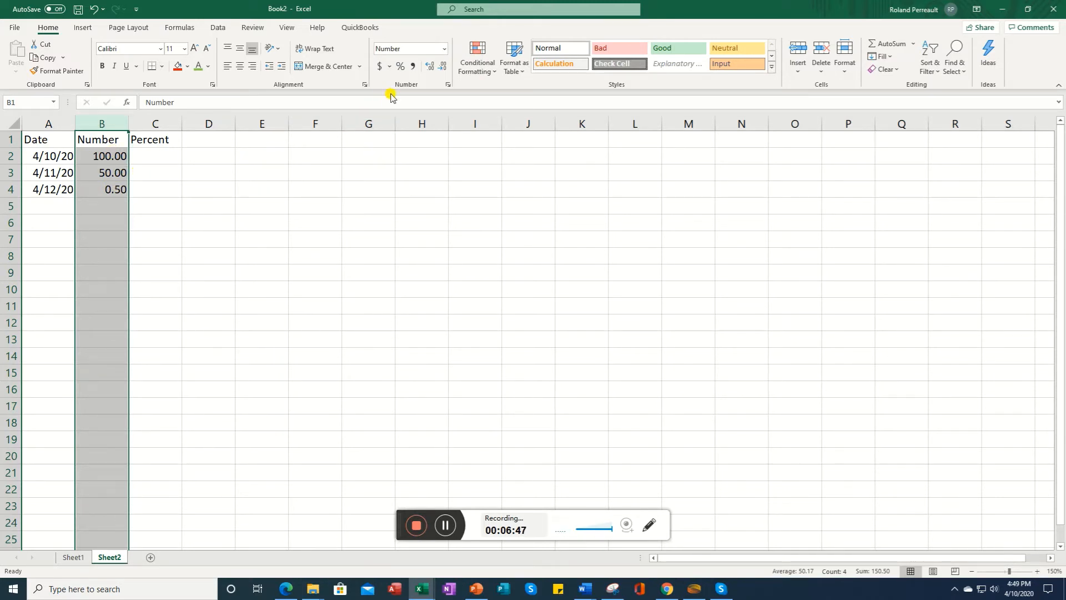
{"action": "left_click", "coordinate": [448, 83]}
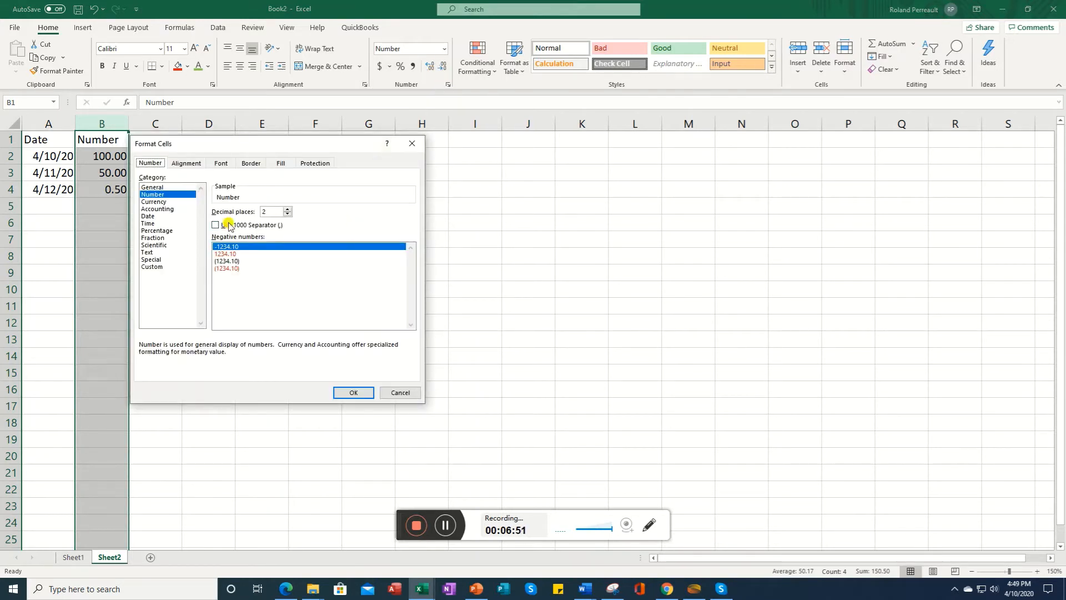
{"action": "left_click", "coordinate": [287, 214]}
{"action": "left_click", "coordinate": [287, 215]}
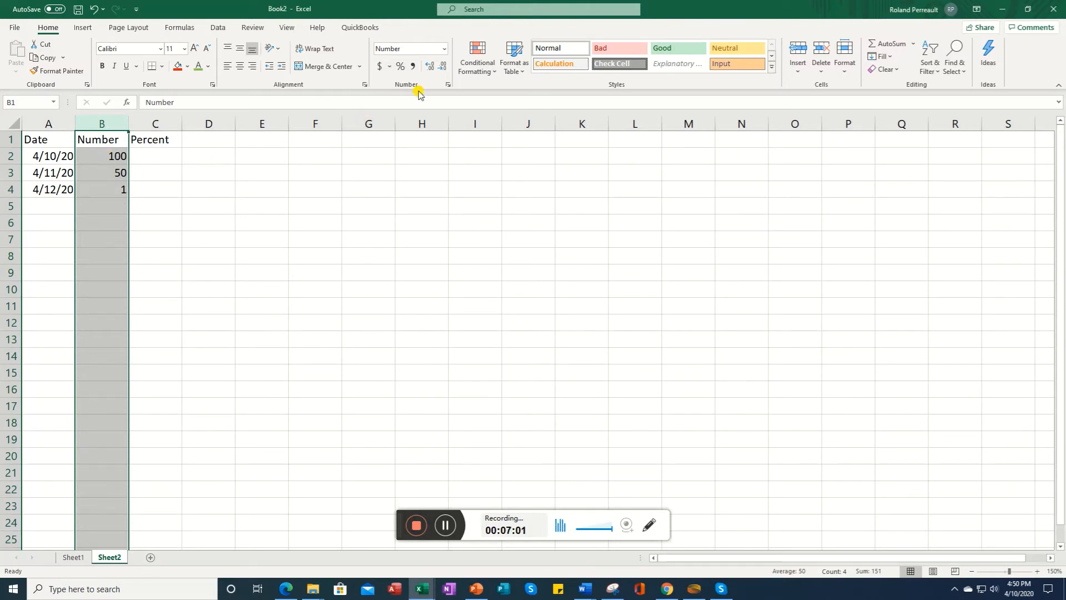
{"action": "left_click", "coordinate": [447, 84]}
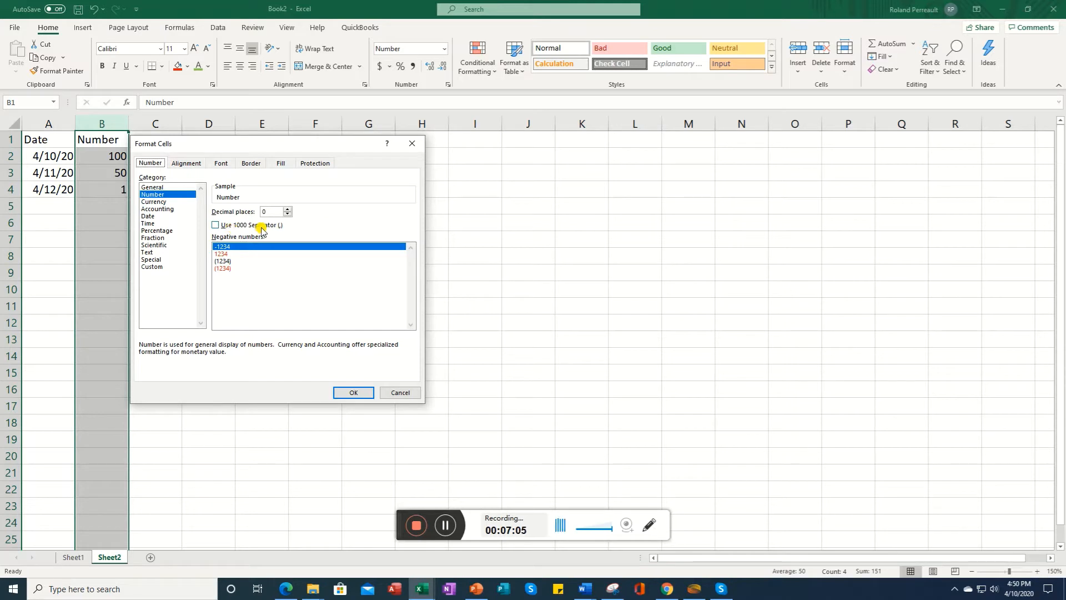
{"action": "left_click", "coordinate": [215, 225]}
{"action": "left_click", "coordinate": [353, 392]}
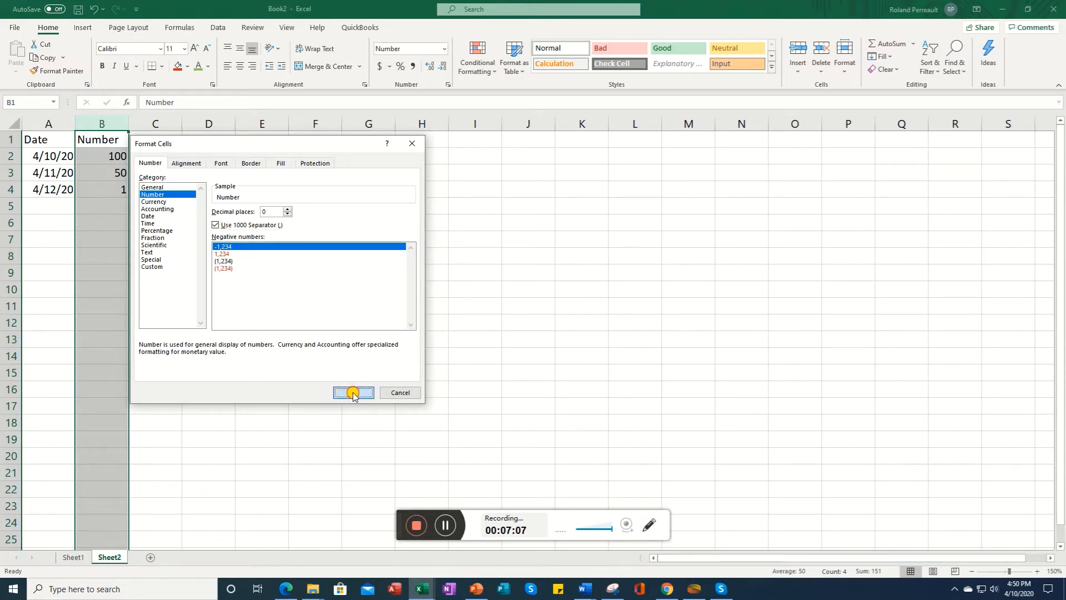
Step: Enter 10,000 in cell B5
{"action": "left_click", "coordinate": [109, 208]}
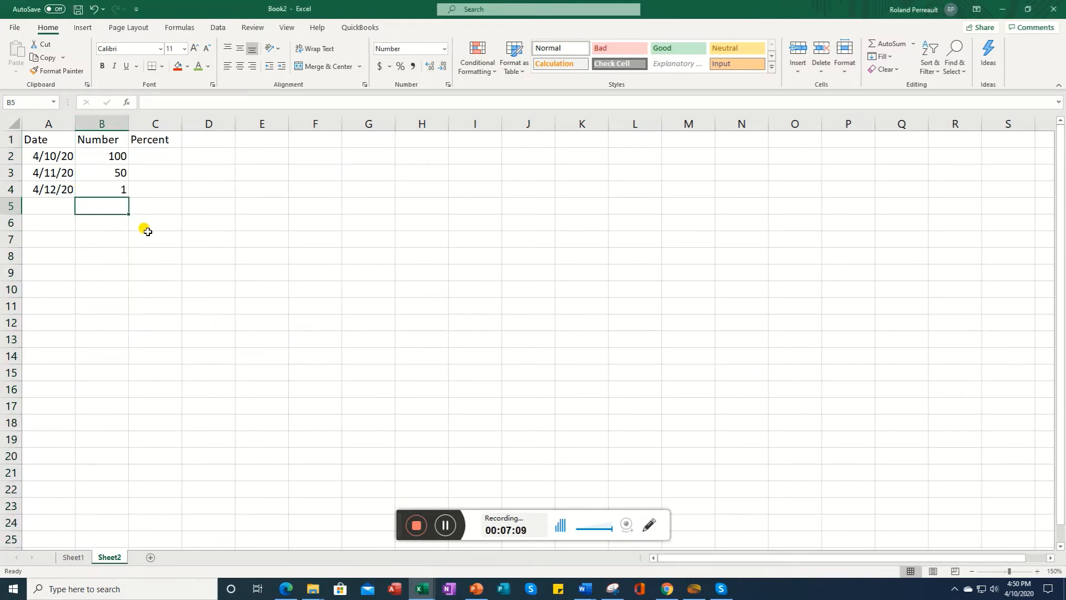
{"action": "type", "text": "10000"}
{"action": "key", "text": "Return"}
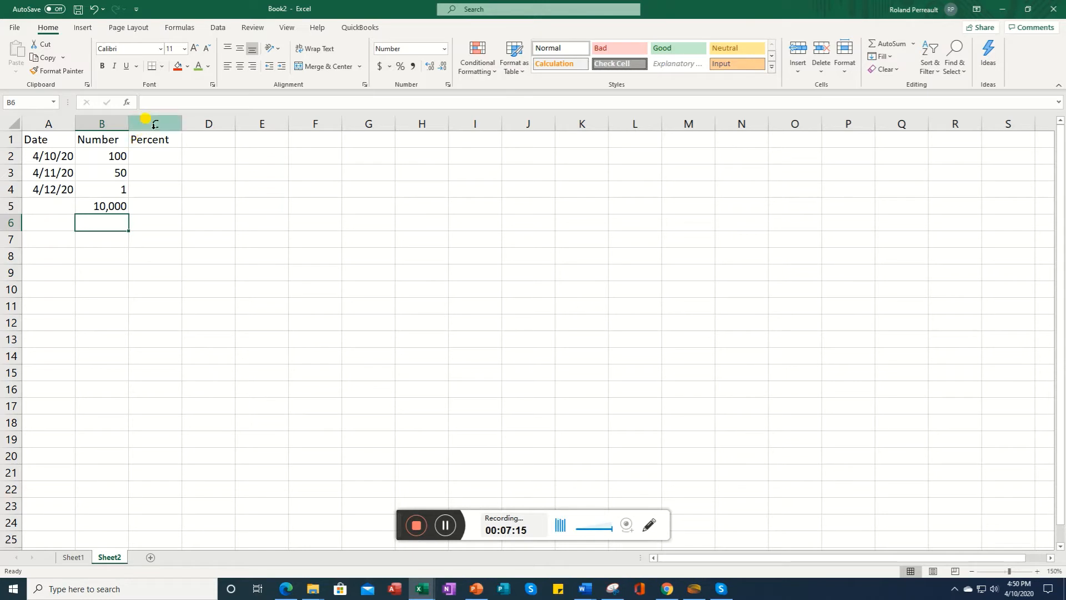
Step: Apply the Percentage number format with 2 decimal places to column C
{"action": "left_click", "coordinate": [152, 155]}
{"action": "left_click", "coordinate": [157, 120]}
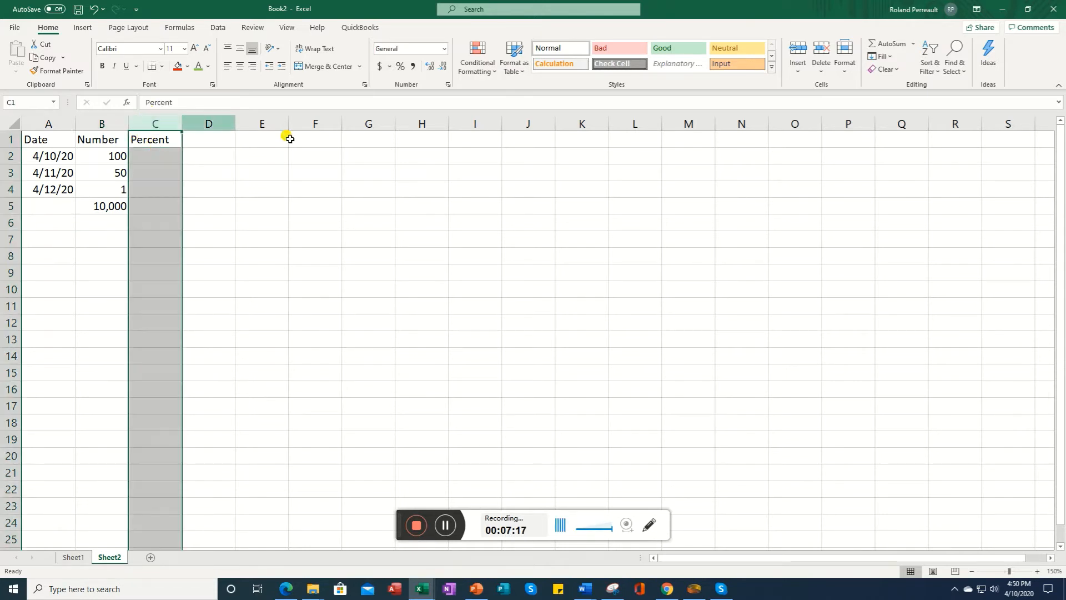
{"action": "left_click", "coordinate": [447, 85]}
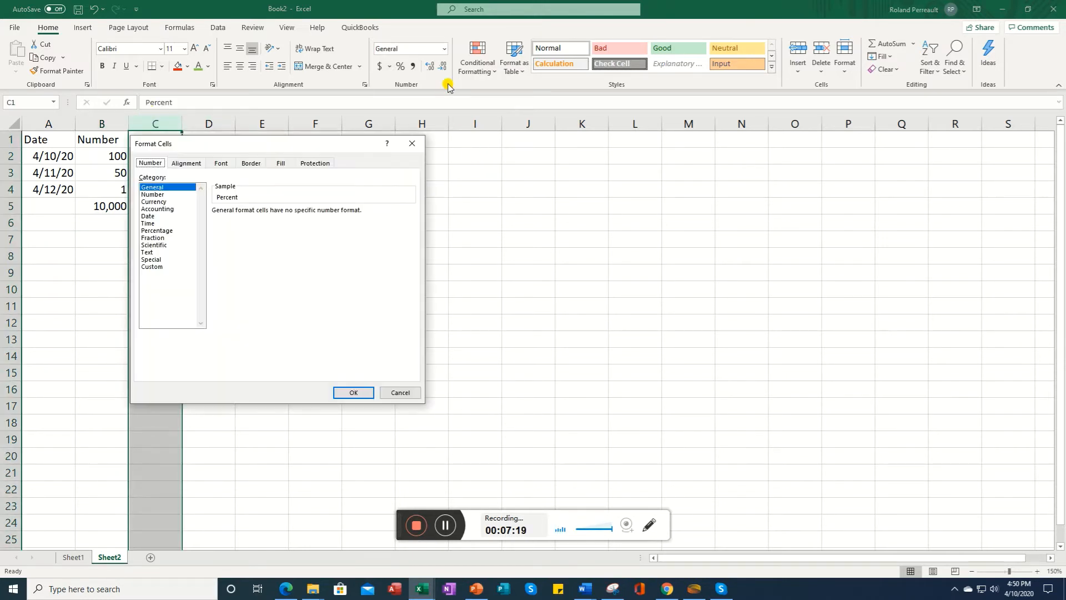
{"action": "left_click", "coordinate": [156, 231]}
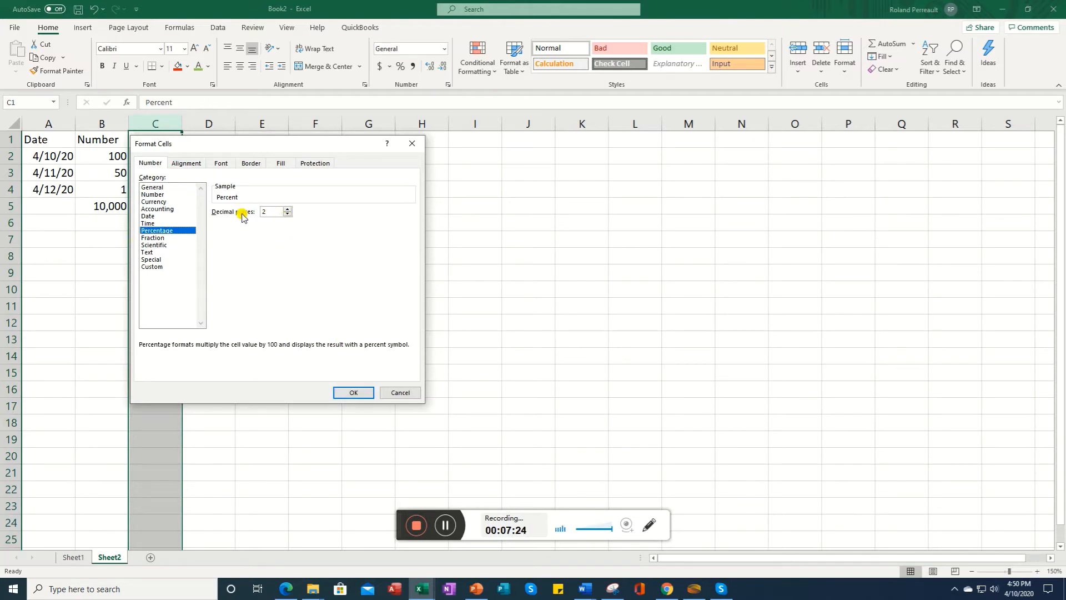
{"action": "left_click", "coordinate": [353, 393]}
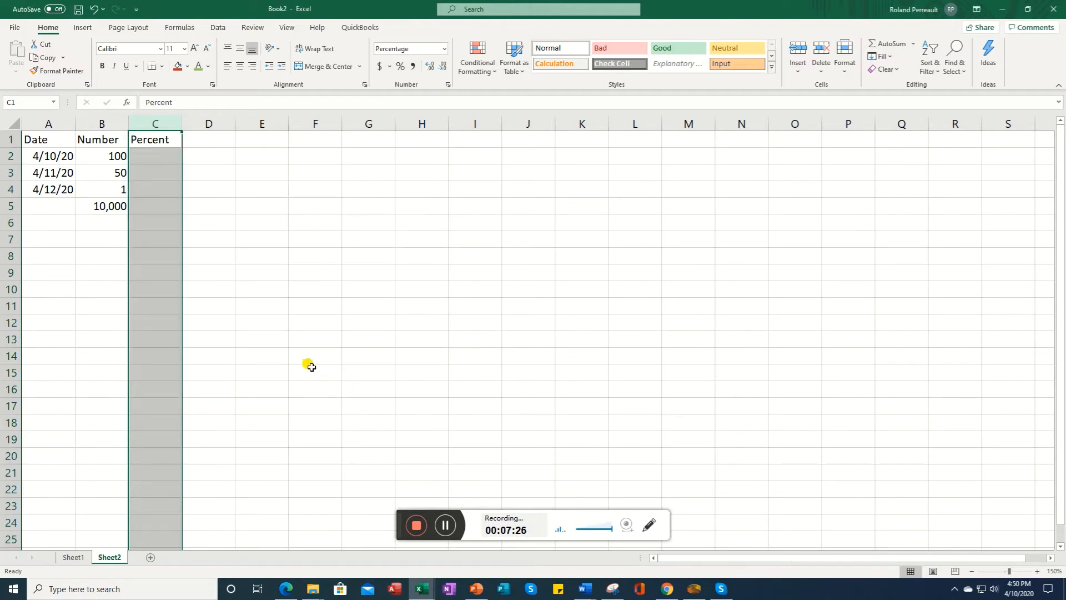
Step: Enter 50, 25 and 10 in cells C2 to C4
{"action": "left_click", "coordinate": [165, 154]}
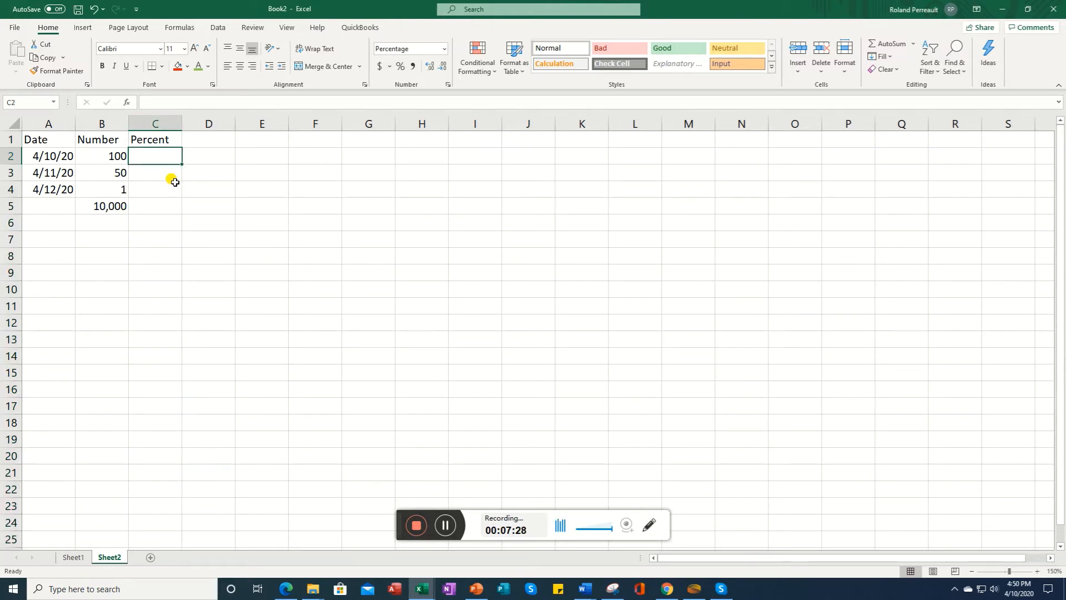
{"action": "type", "text": "50"}
{"action": "key", "text": "Return"}
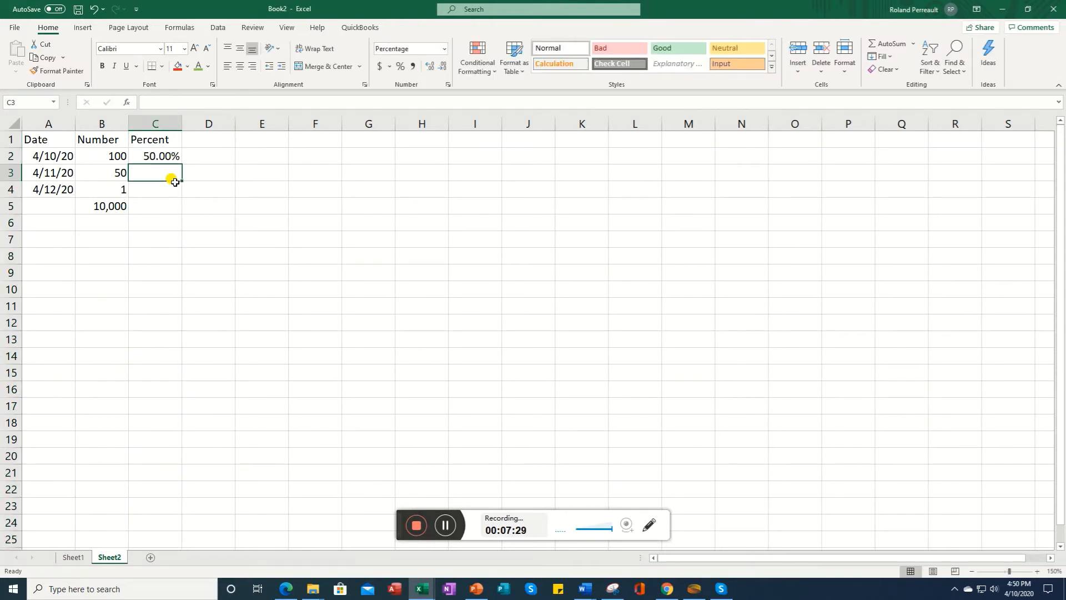
{"action": "type", "text": "25"}
{"action": "key", "text": "Return"}
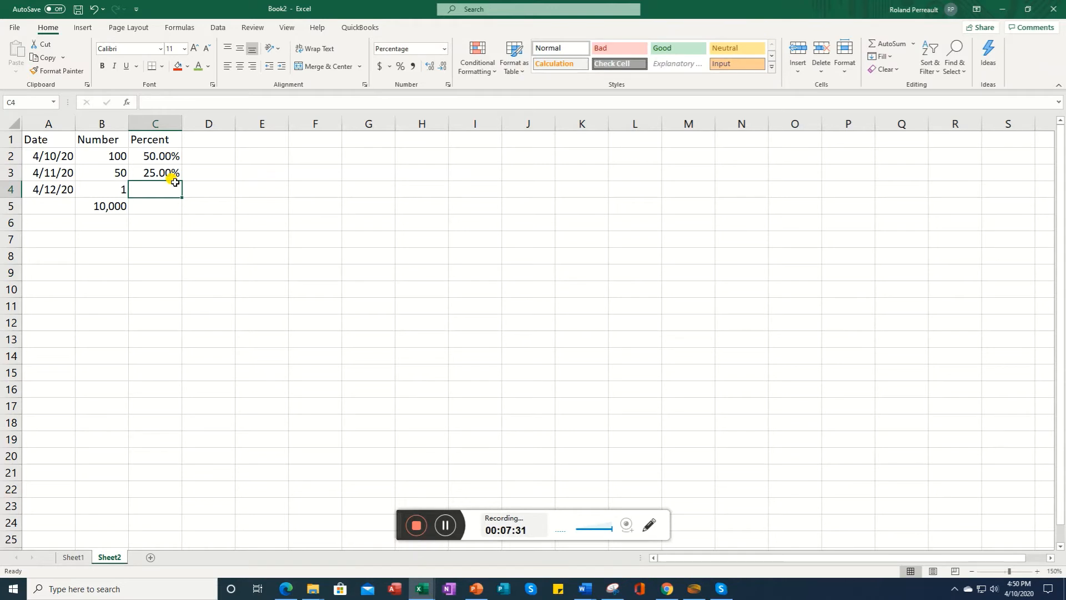
{"action": "type", "text": "10"}
{"action": "key", "text": "Return"}
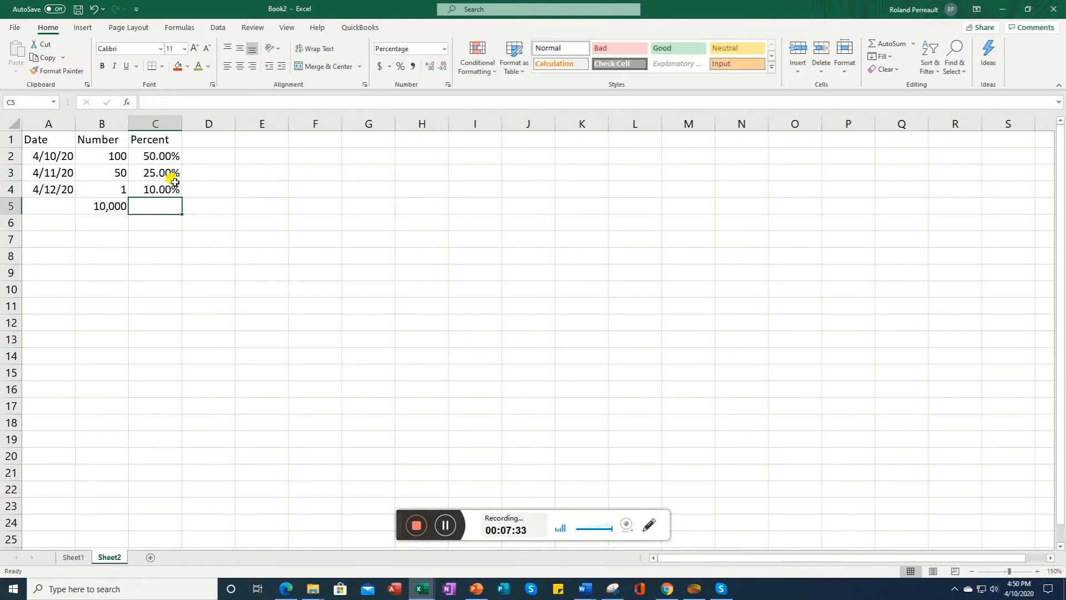
Step: Change column C's number format to General
{"action": "left_click", "coordinate": [155, 117]}
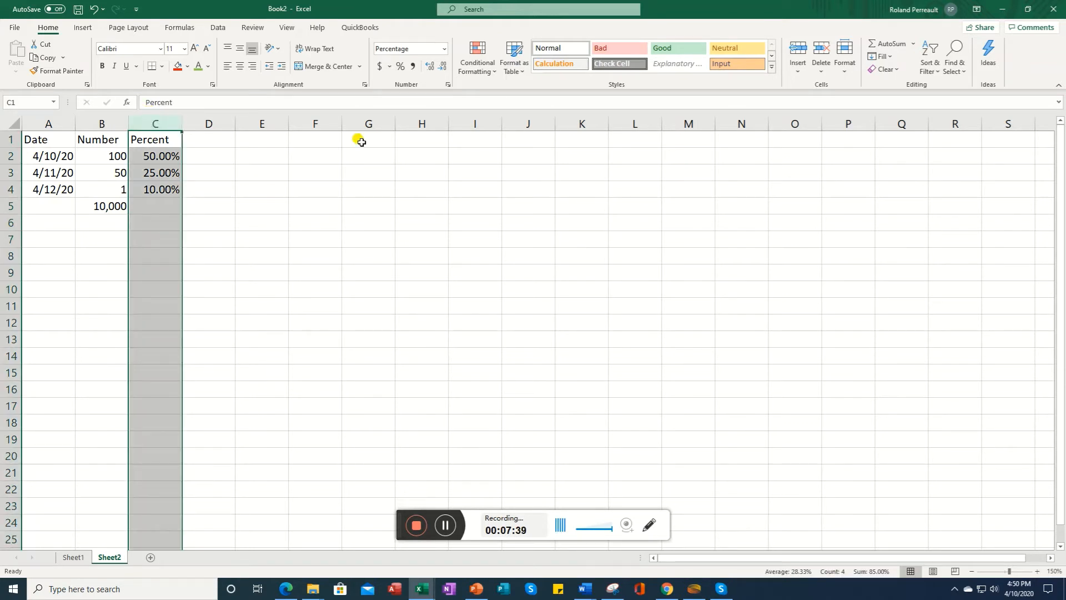
{"action": "left_click", "coordinate": [446, 49]}
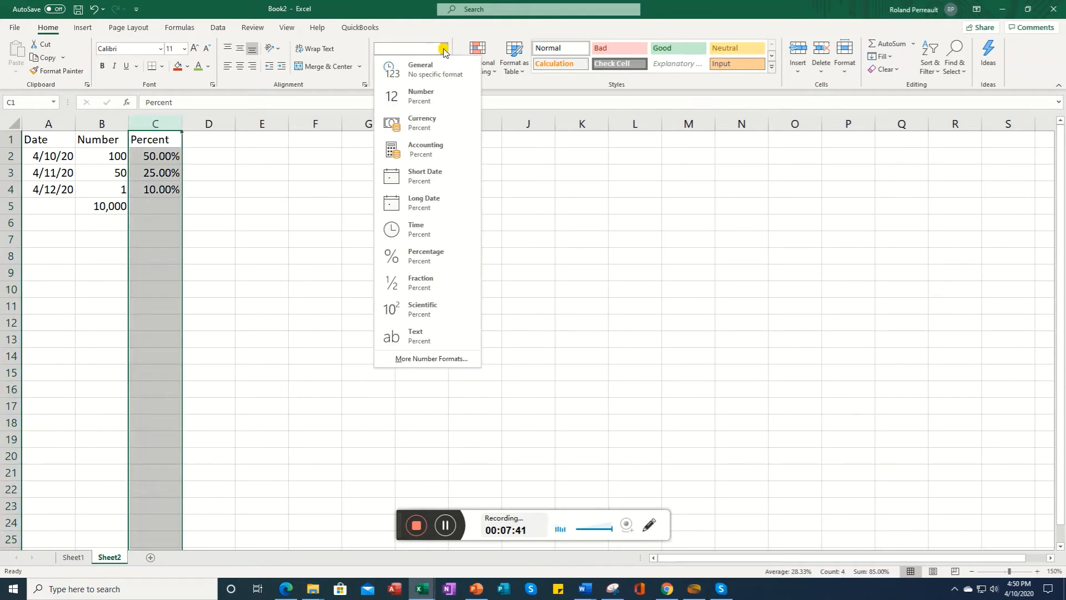
{"action": "left_click", "coordinate": [429, 72]}
{"action": "left_click", "coordinate": [173, 157]}
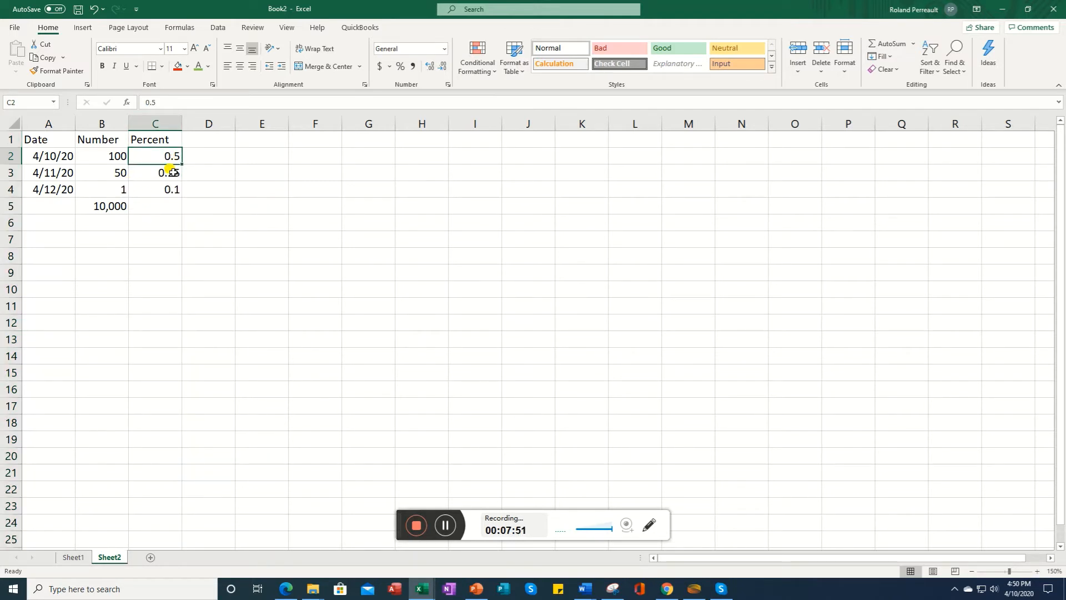
Step: Change column C's number format to Number
{"action": "left_click", "coordinate": [157, 123]}
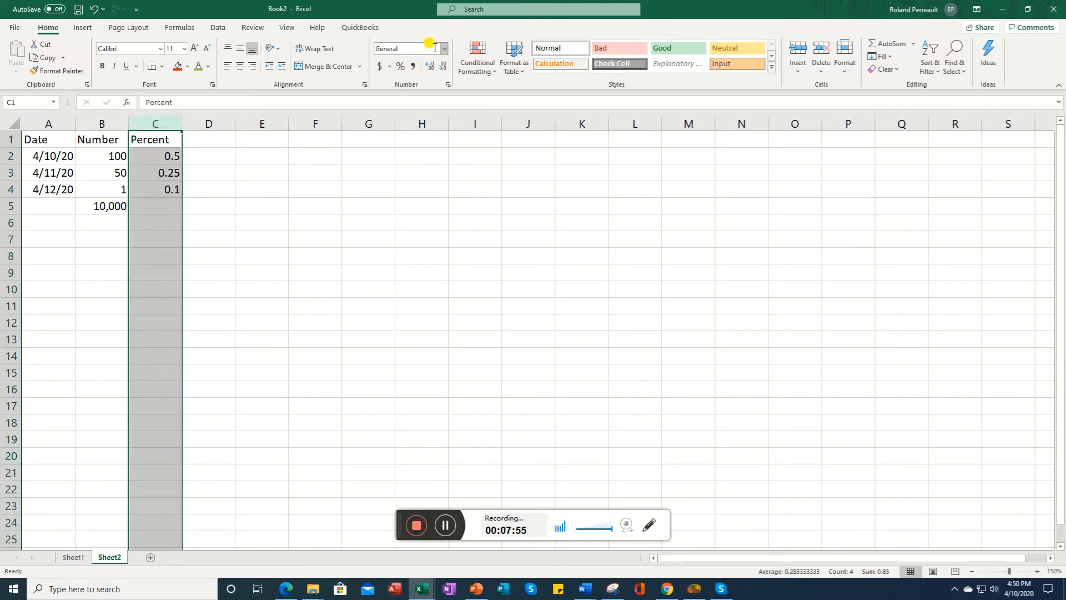
{"action": "left_click", "coordinate": [444, 49]}
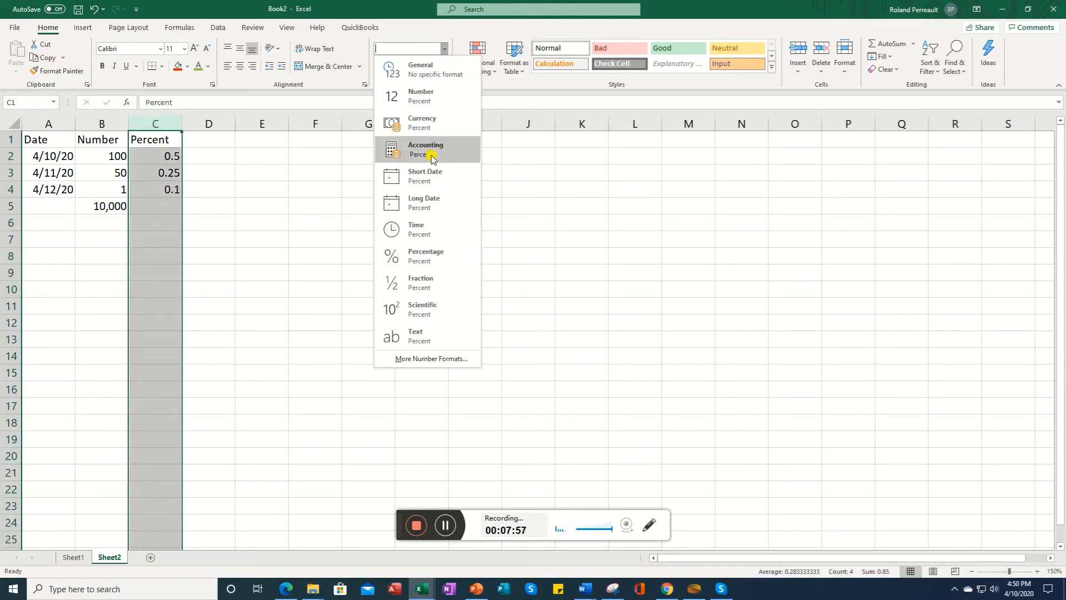
{"action": "left_click", "coordinate": [437, 111]}
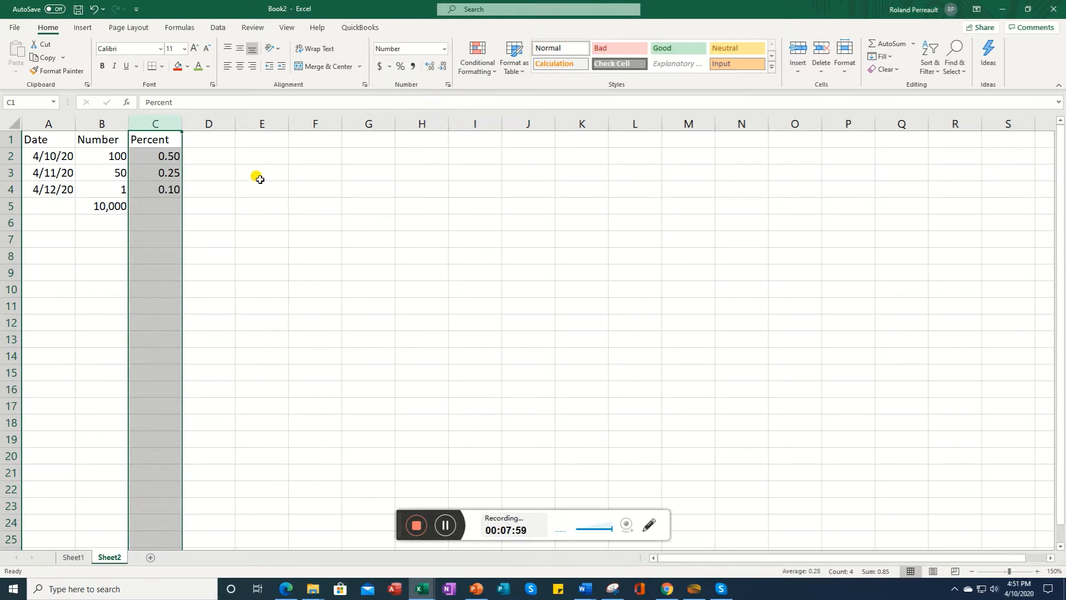
Step: Apply the Percentage style to column C and set it to 1 decimal place
{"action": "left_click", "coordinate": [400, 66]}
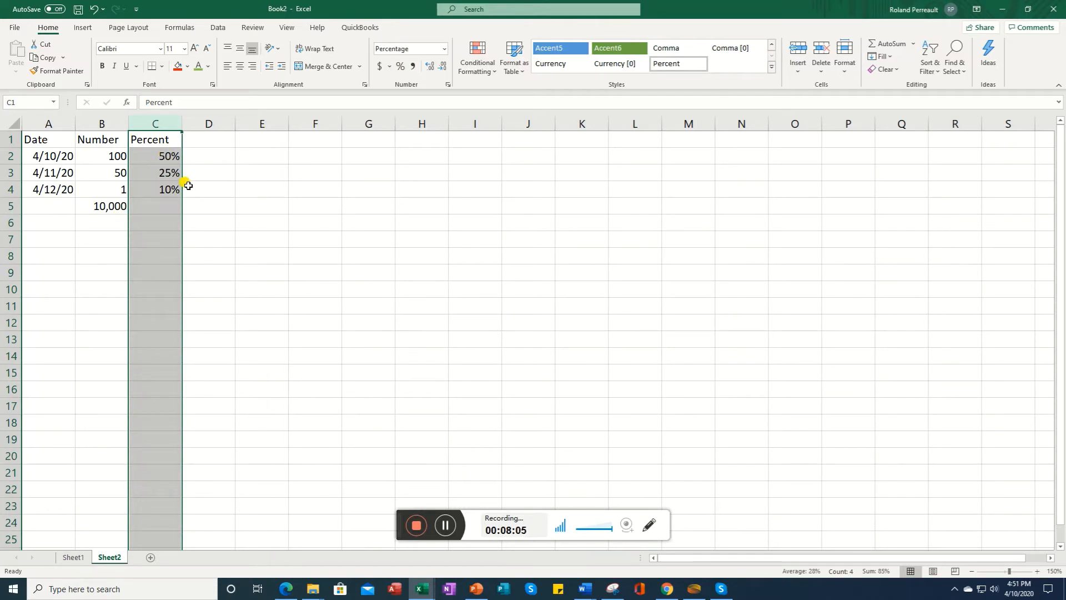
{"action": "left_click", "coordinate": [448, 86]}
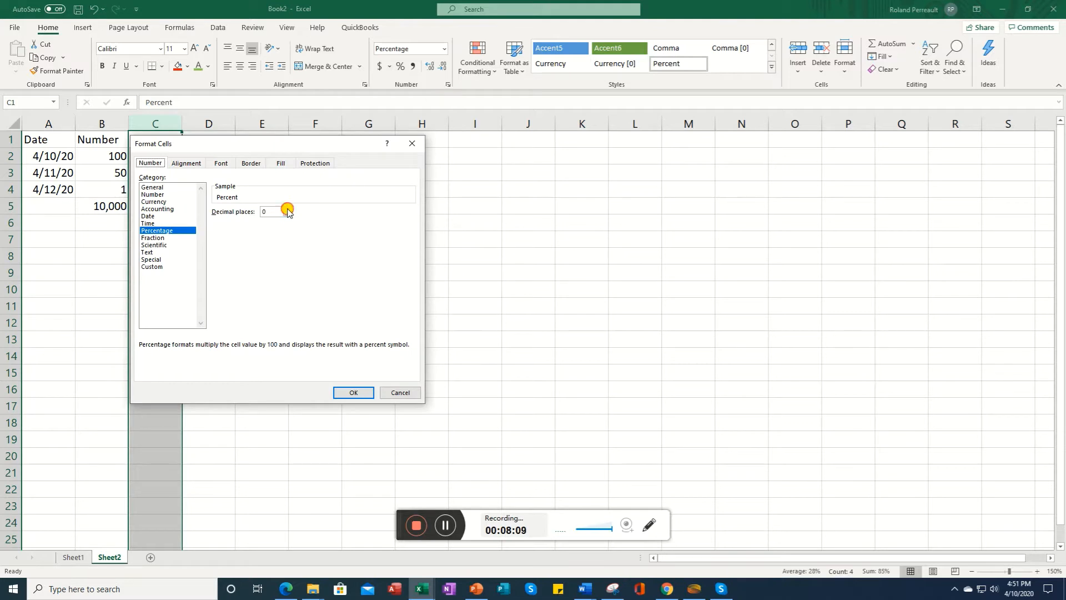
{"action": "left_click", "coordinate": [287, 209]}
{"action": "left_click", "coordinate": [347, 393]}
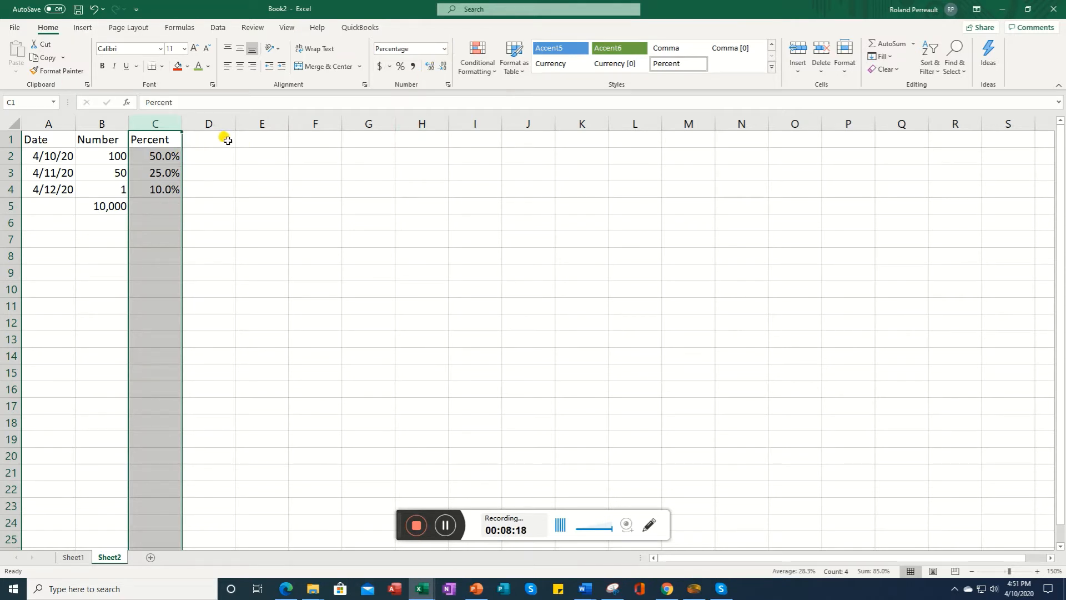
Step: Enter the column headers Zip Code in D1 and Phone in E1
{"action": "left_click", "coordinate": [228, 141]}
{"action": "left_click", "coordinate": [225, 121]}
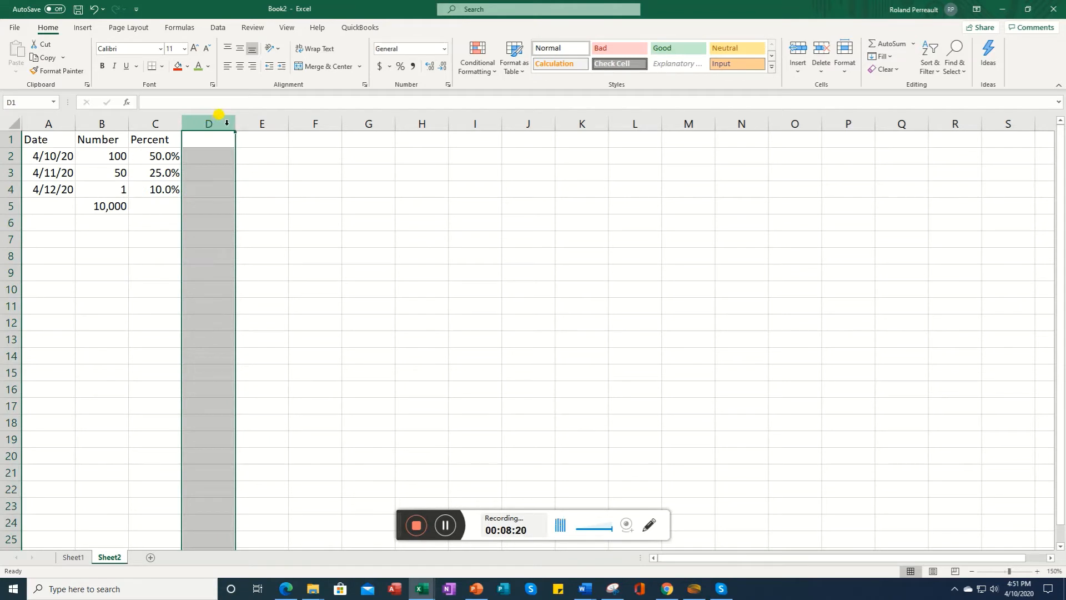
{"action": "left_click", "coordinate": [220, 143]}
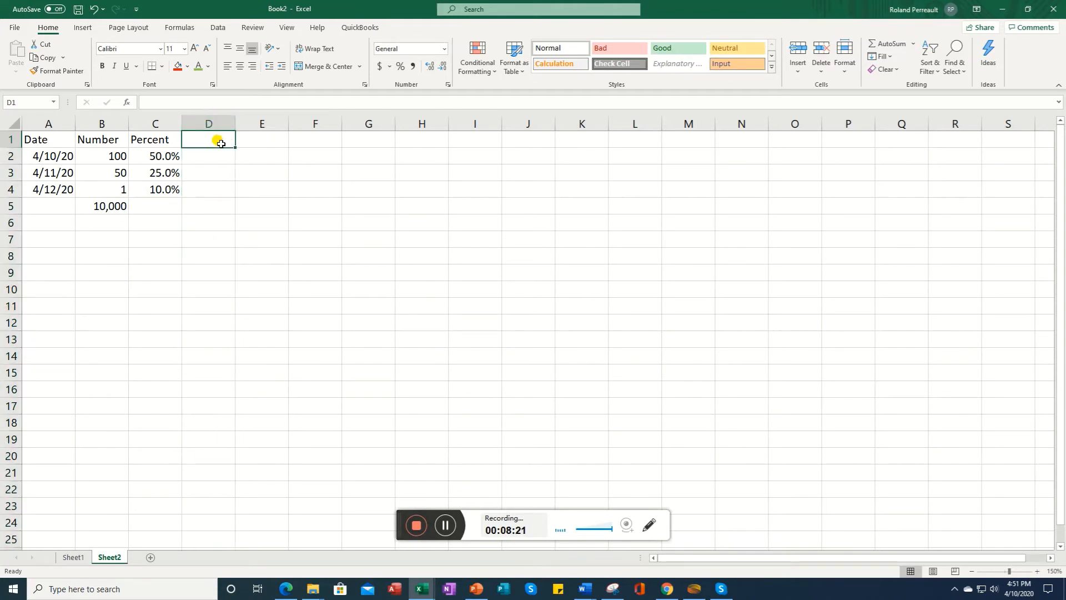
{"action": "type", "text": "Zip Code"}
{"action": "key", "text": "Return"}
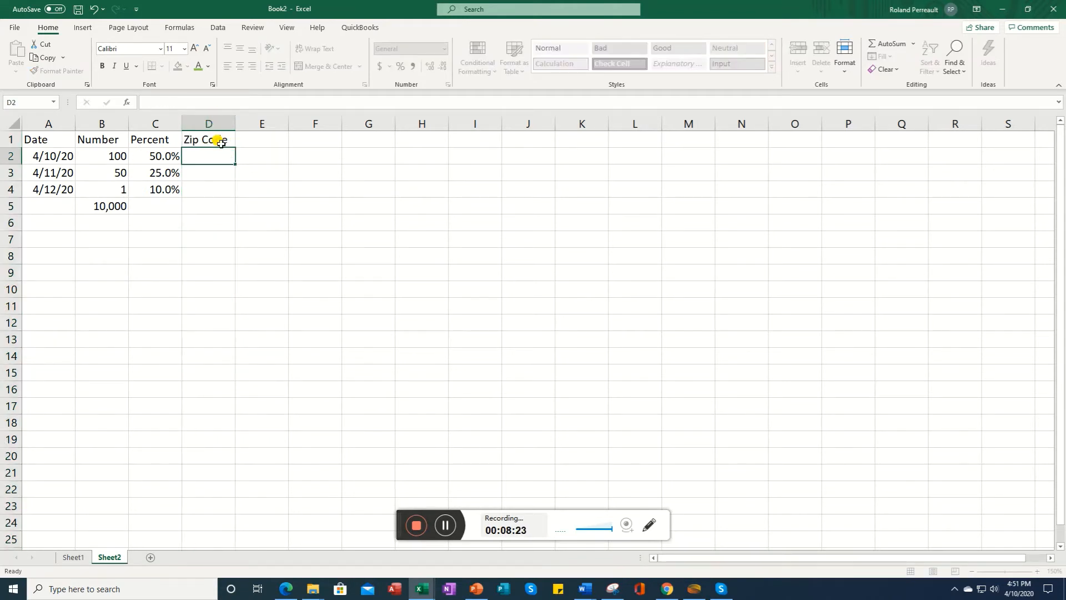
{"action": "key", "text": "Up"}
{"action": "key", "text": "Right"}
{"action": "type", "text": "Phone"}
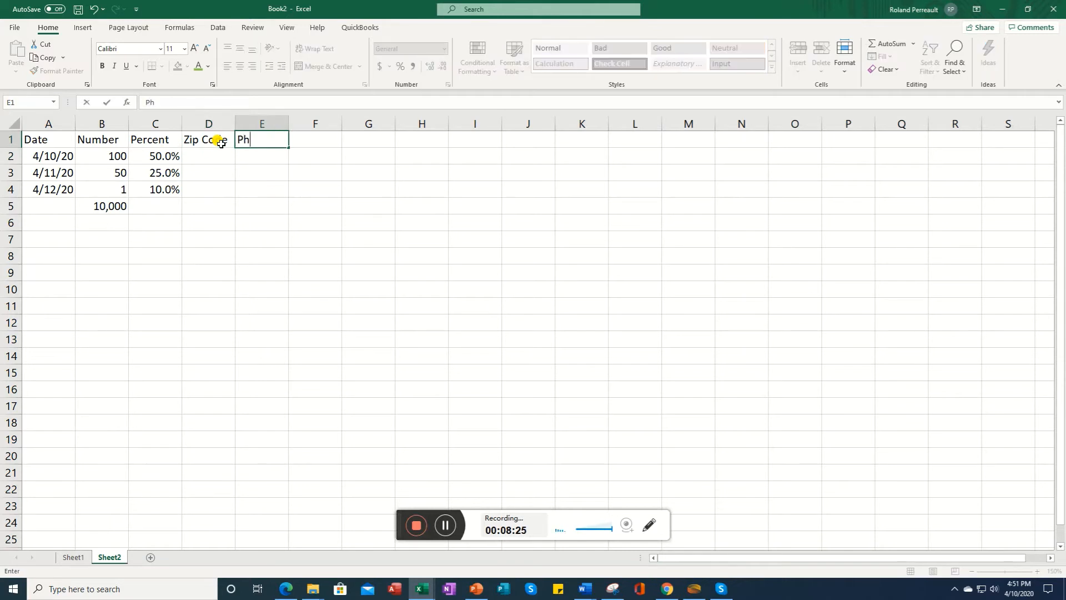
{"action": "key", "text": "Return"}
{"action": "key", "text": "Left"}
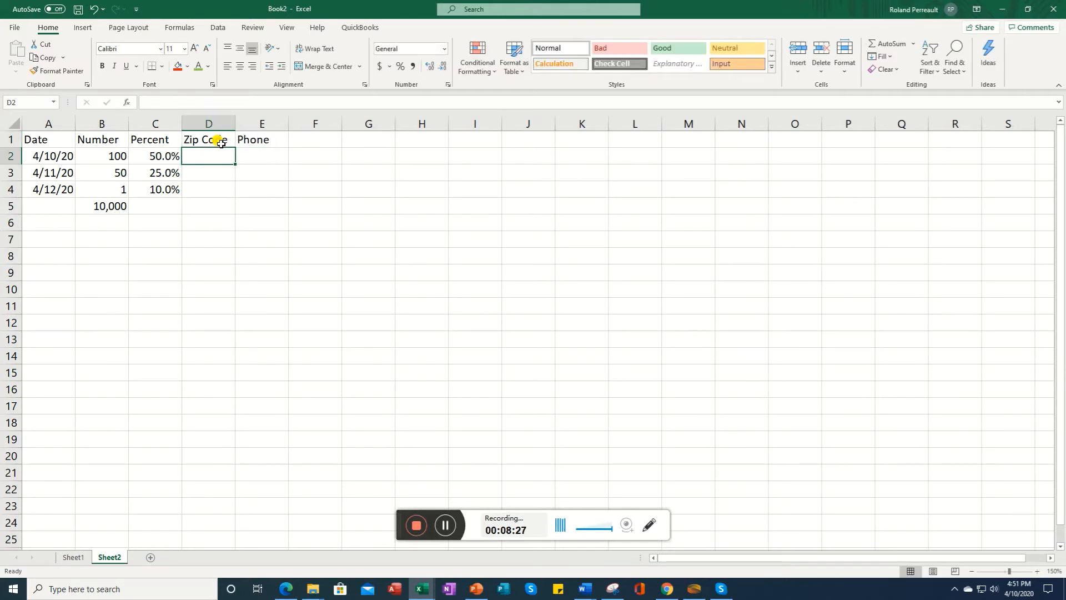
Step: Try entering the zip code 06791 in cell D2, then clear the cell
{"action": "type", "text": "06791"}
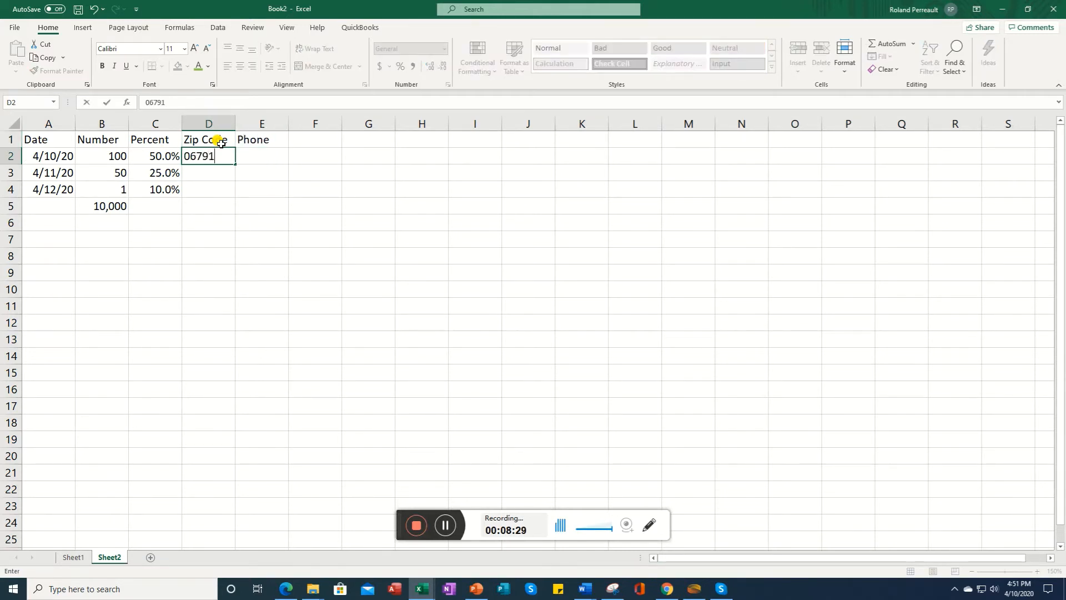
{"action": "key", "text": "Return"}
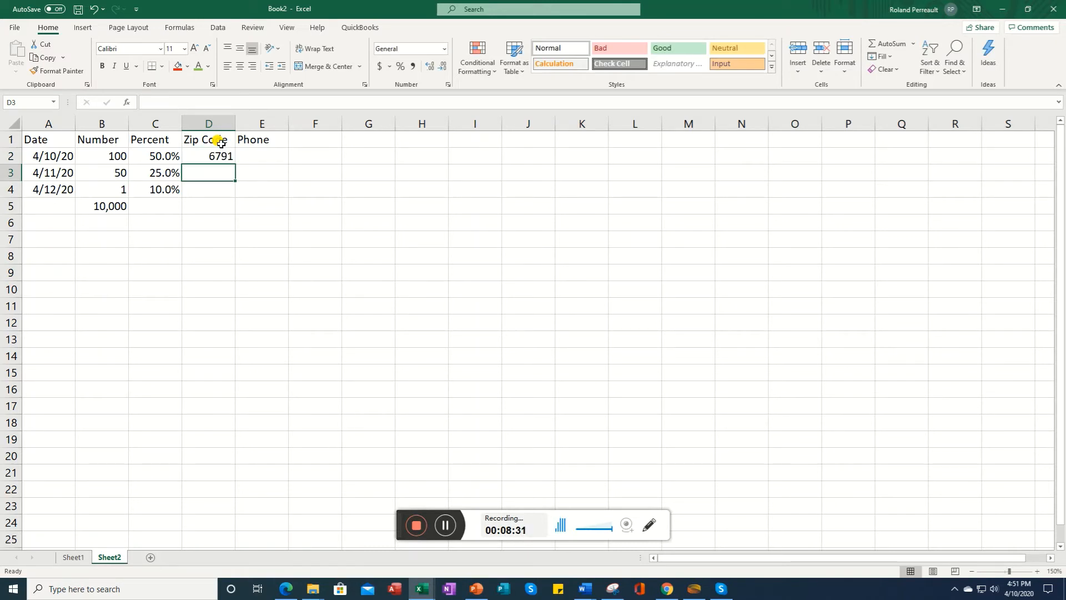
{"action": "key", "text": "Up"}
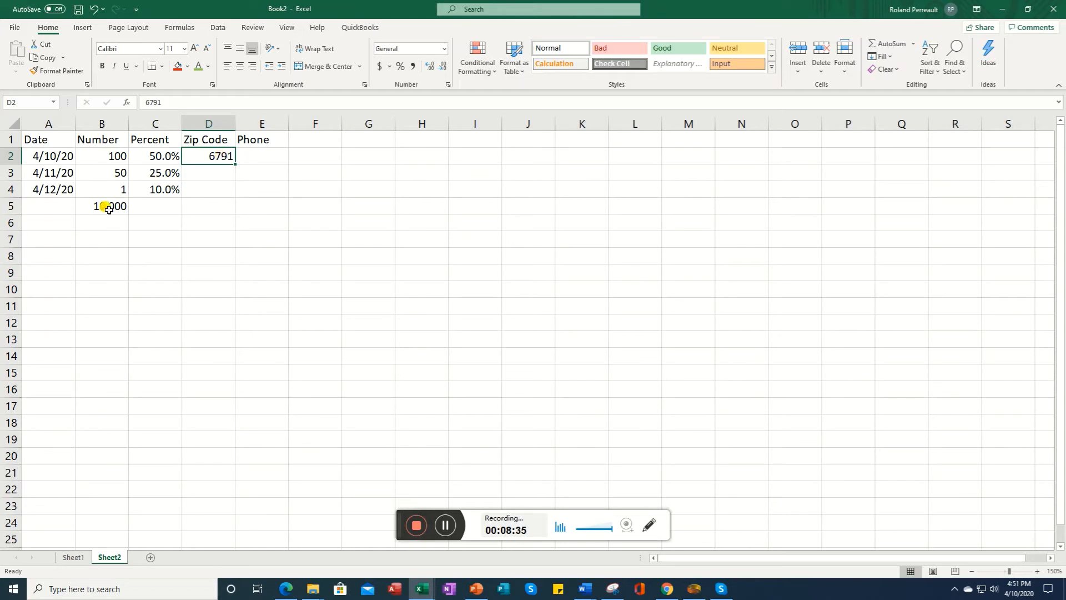
{"action": "key", "text": "BackSpace"}
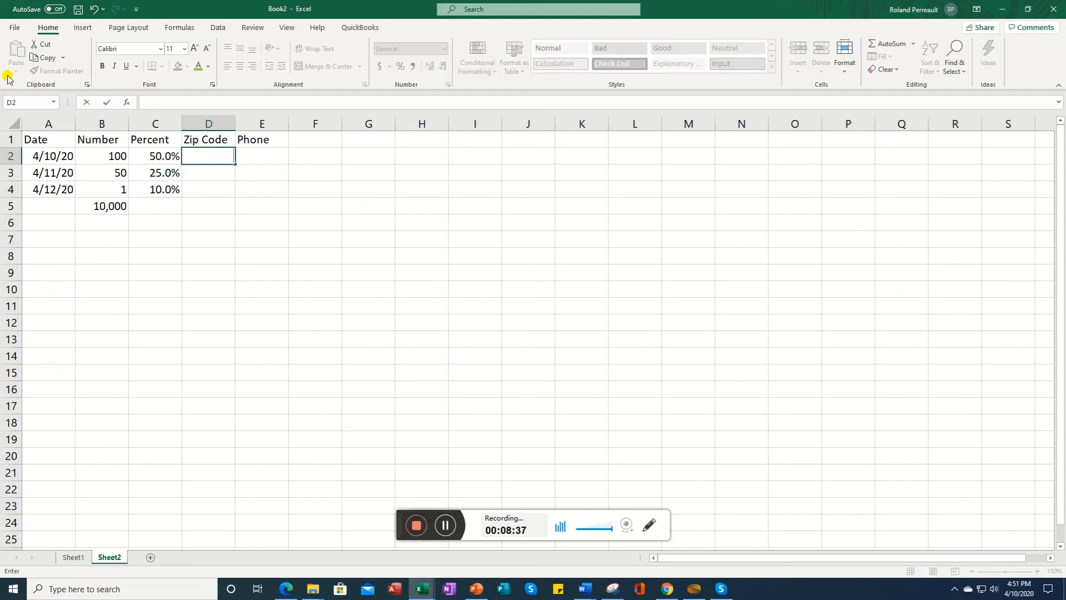
Step: Format column D with the Special Zip Code number format
{"action": "left_click", "coordinate": [208, 123]}
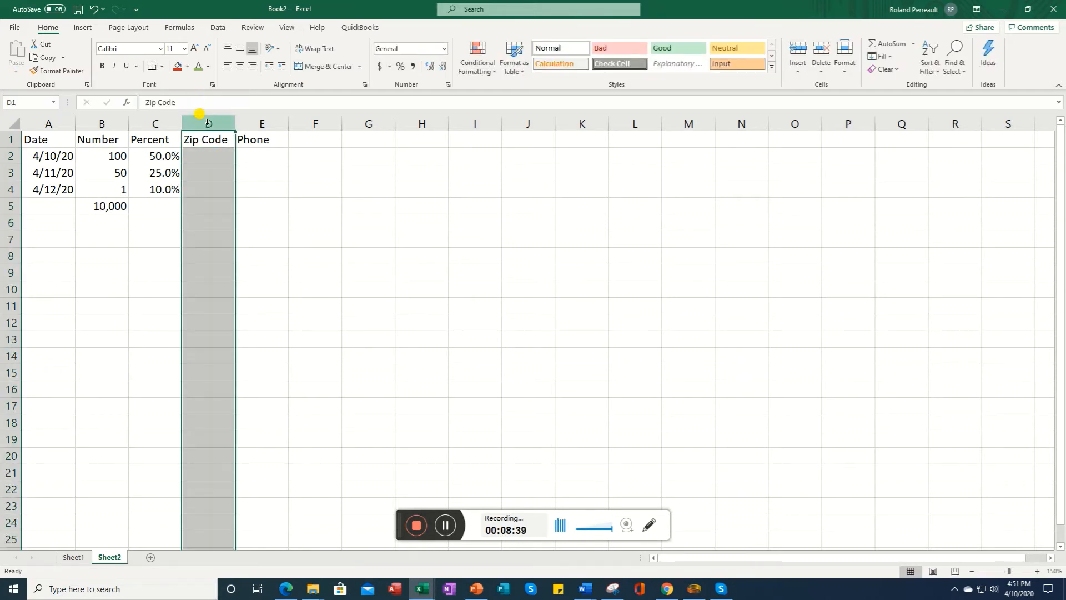
{"action": "right_click", "coordinate": [207, 125]}
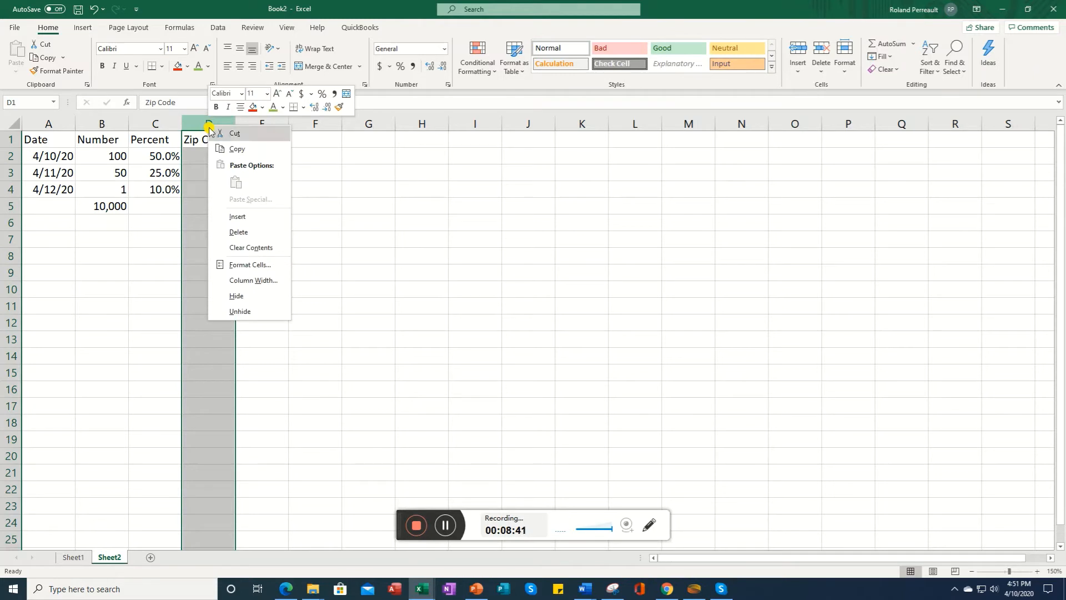
{"action": "left_click", "coordinate": [197, 115]}
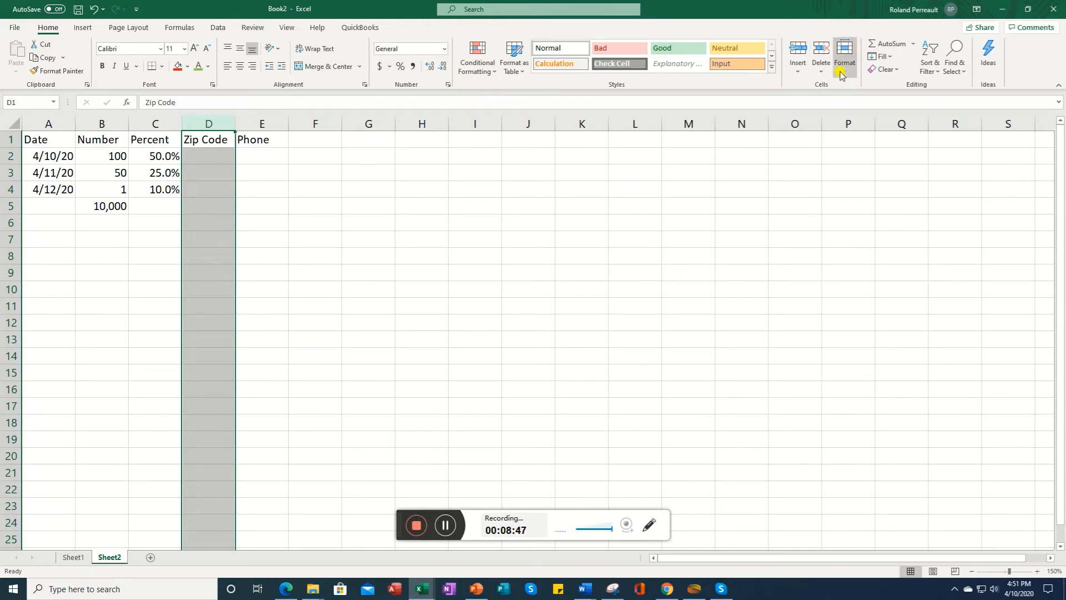
{"action": "left_click", "coordinate": [448, 85]}
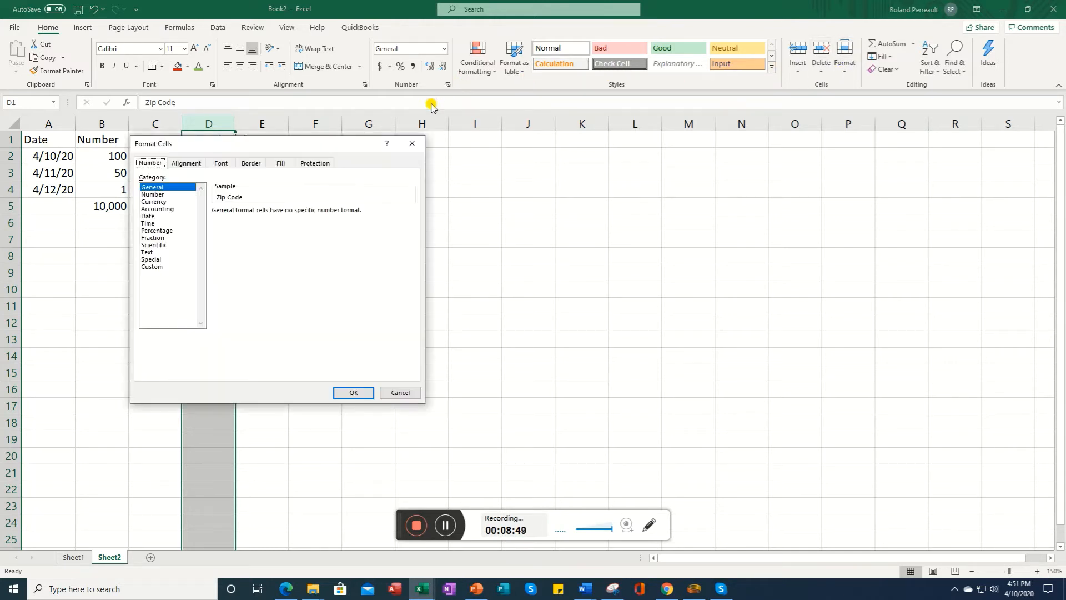
{"action": "left_click", "coordinate": [152, 268]}
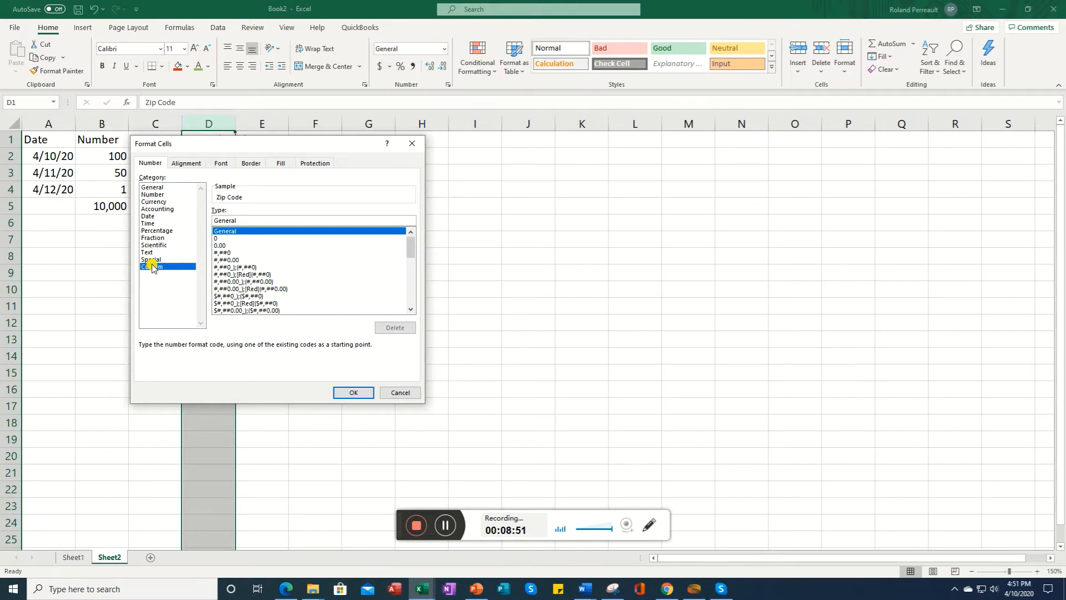
{"action": "left_click", "coordinate": [149, 259]}
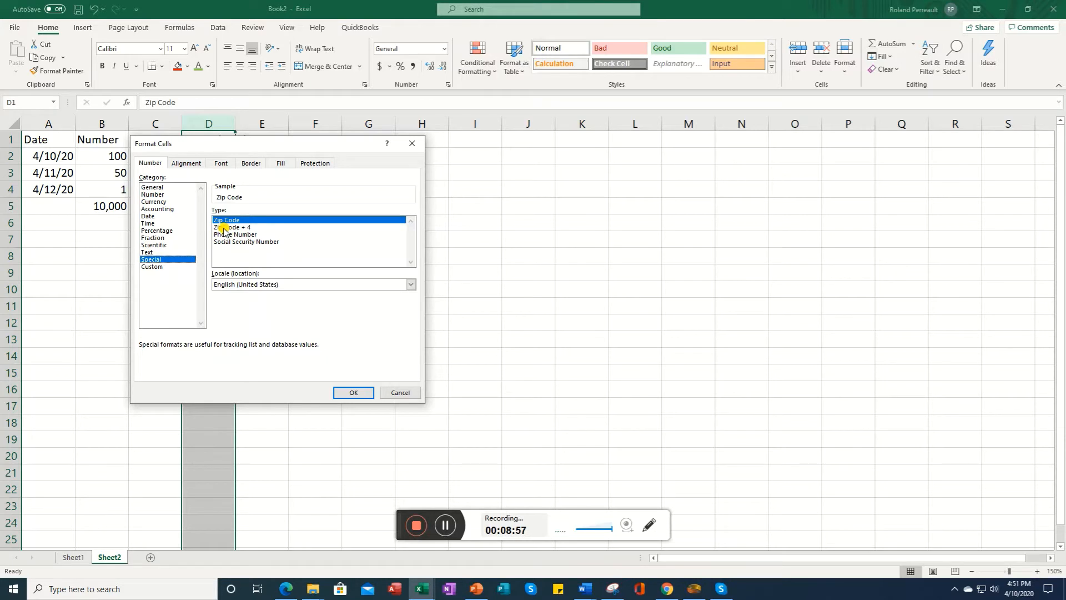
{"action": "left_click", "coordinate": [353, 392]}
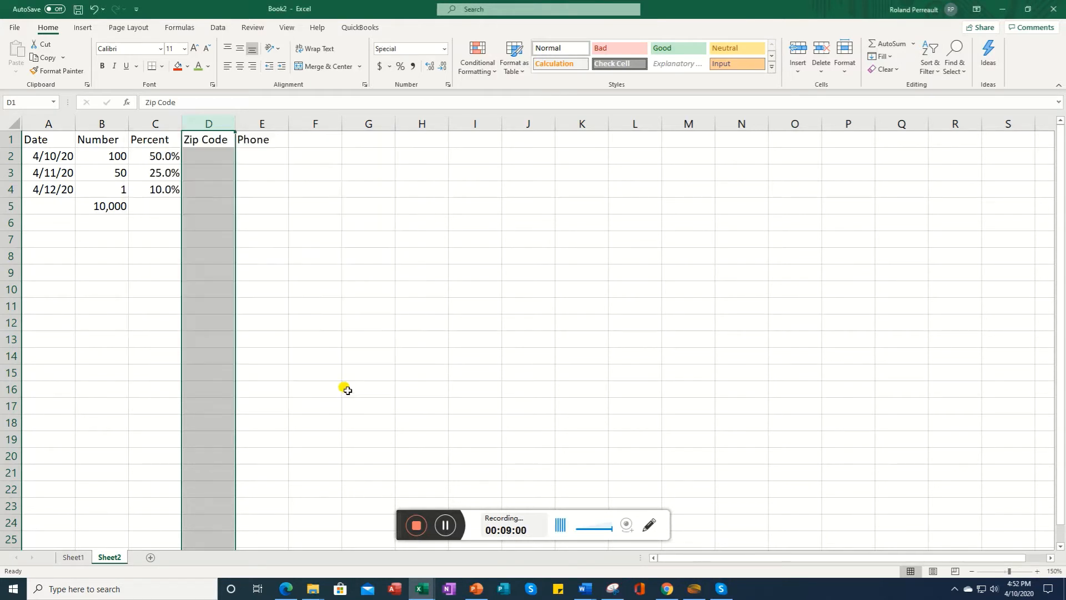
Step: Enter the zip code 06791 in cell D2
{"action": "left_click", "coordinate": [205, 159]}
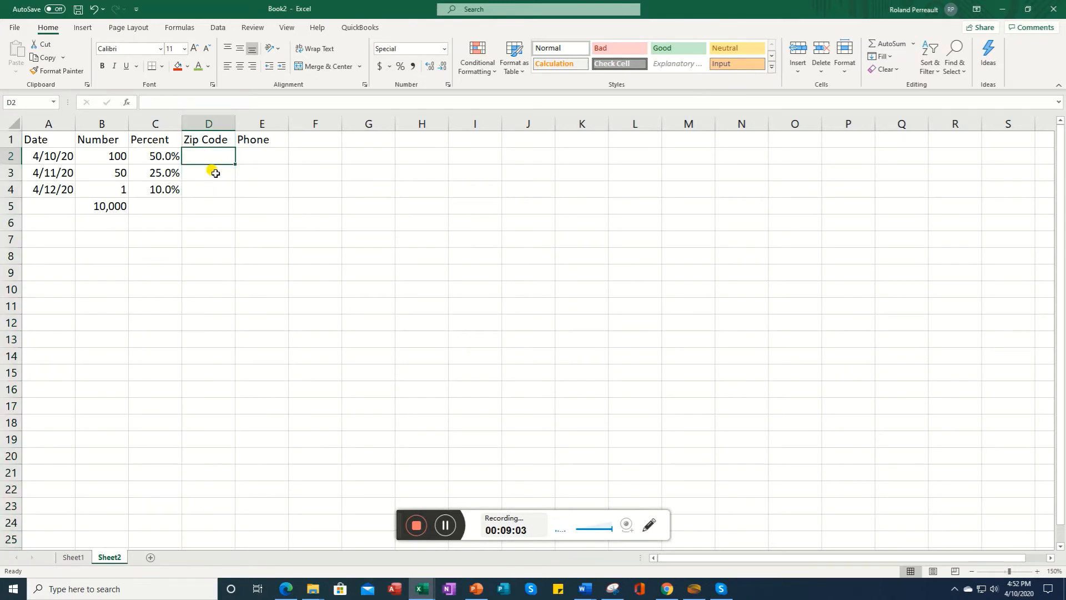
{"action": "type", "text": "06791"}
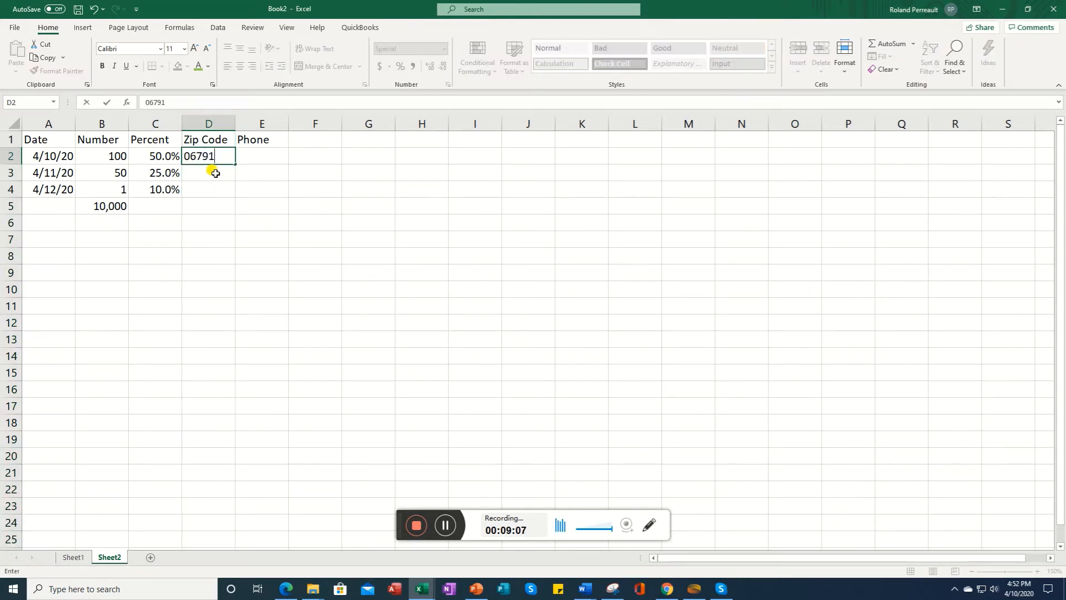
{"action": "left_click", "coordinate": [215, 173]}
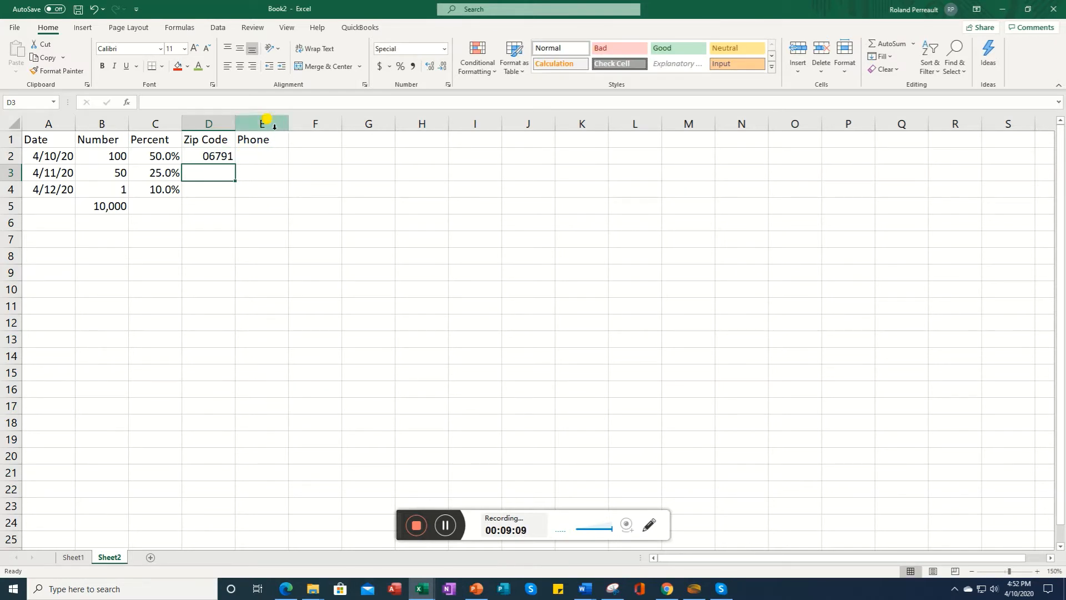
Step: Enter a ten-digit phone number in cell E2
{"action": "left_click", "coordinate": [265, 153]}
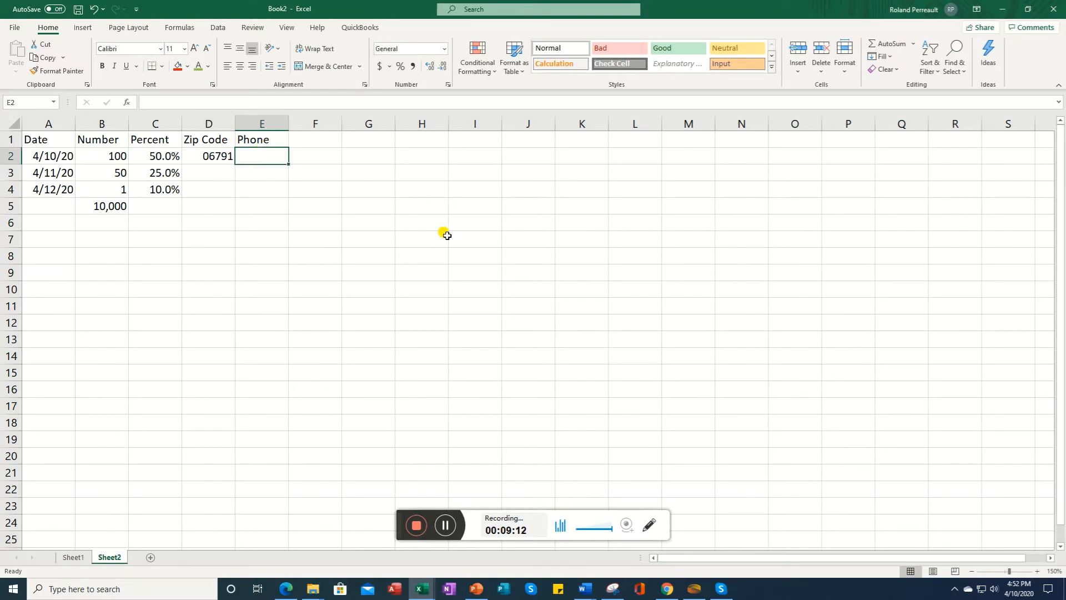
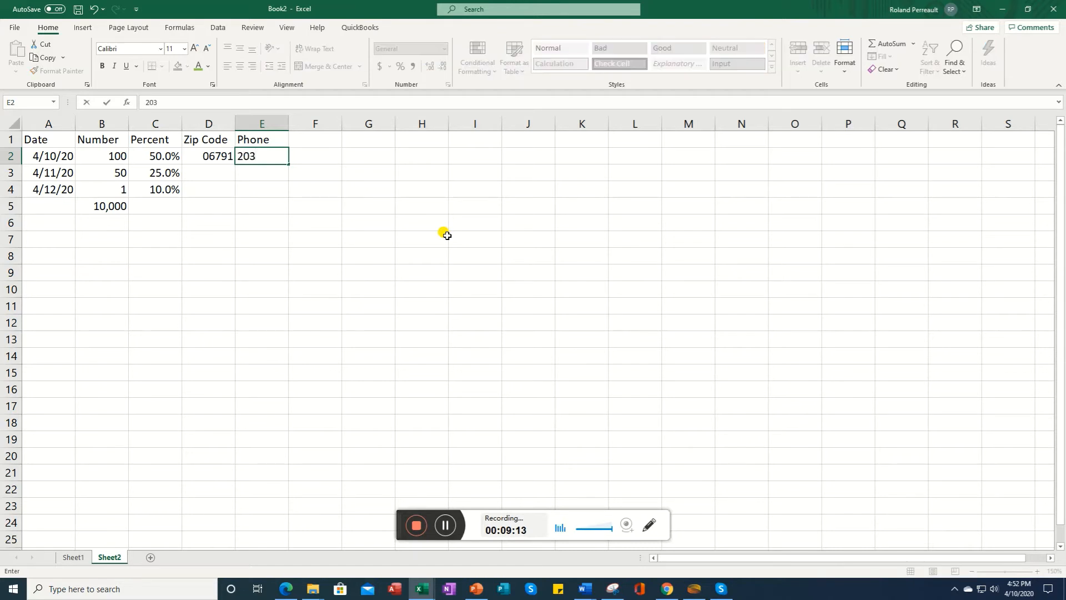
{"action": "key", "text": "Return"}
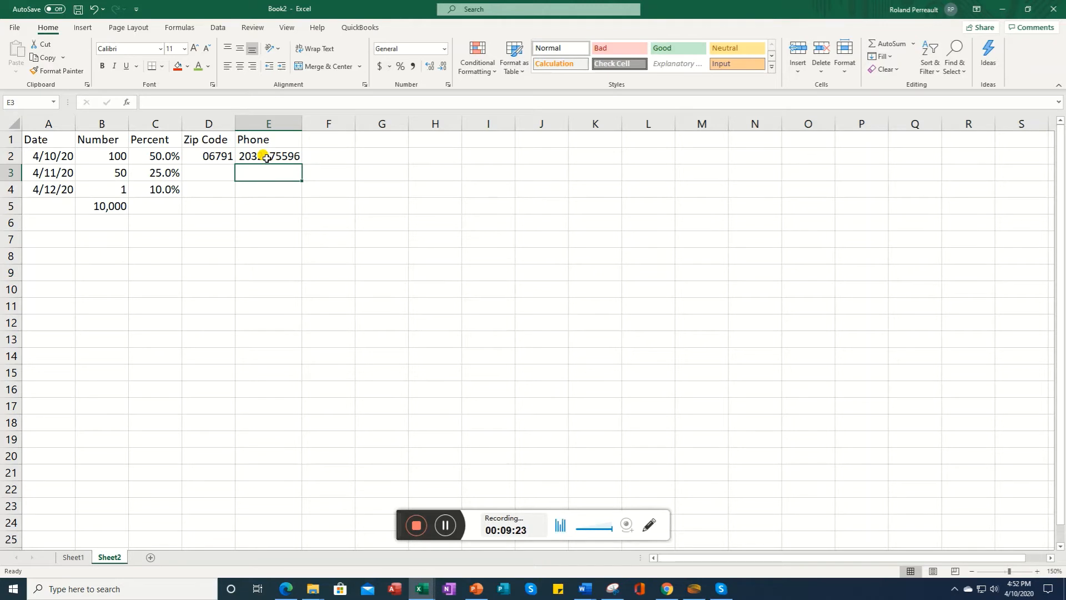
Step: Format column E with the Special Phone Number format
{"action": "left_click", "coordinate": [271, 123]}
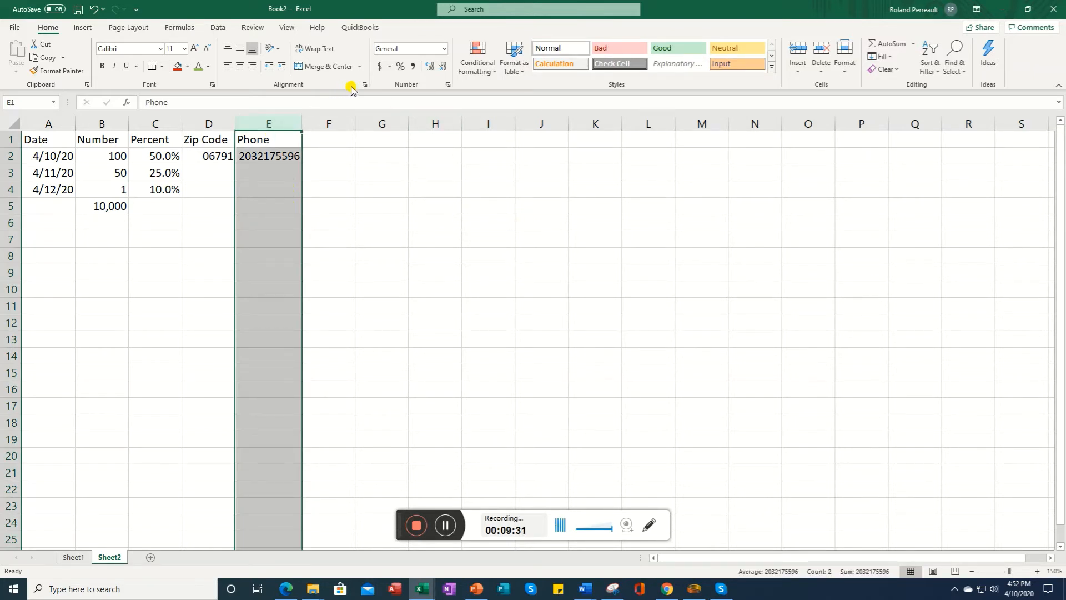
{"action": "left_click", "coordinate": [448, 84]}
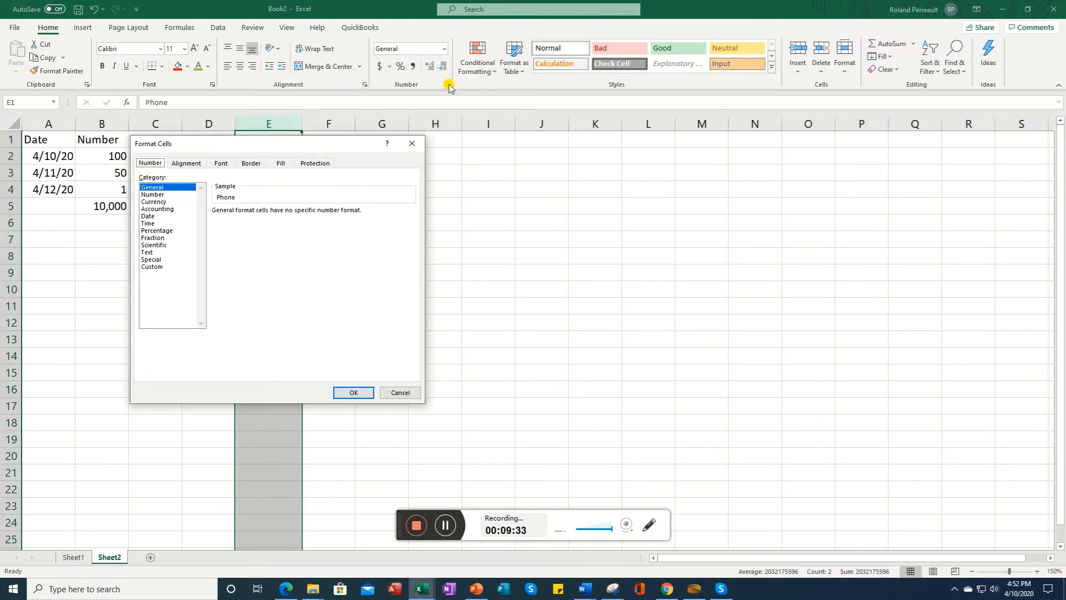
{"action": "left_click", "coordinate": [156, 259]}
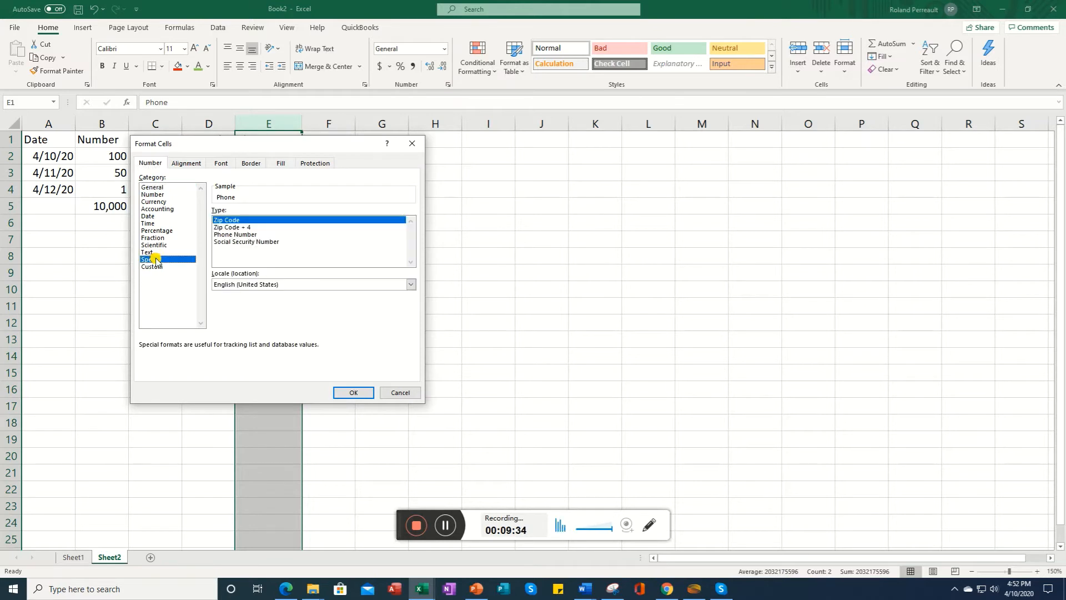
{"action": "left_click", "coordinate": [243, 235]}
{"action": "left_click", "coordinate": [354, 392]}
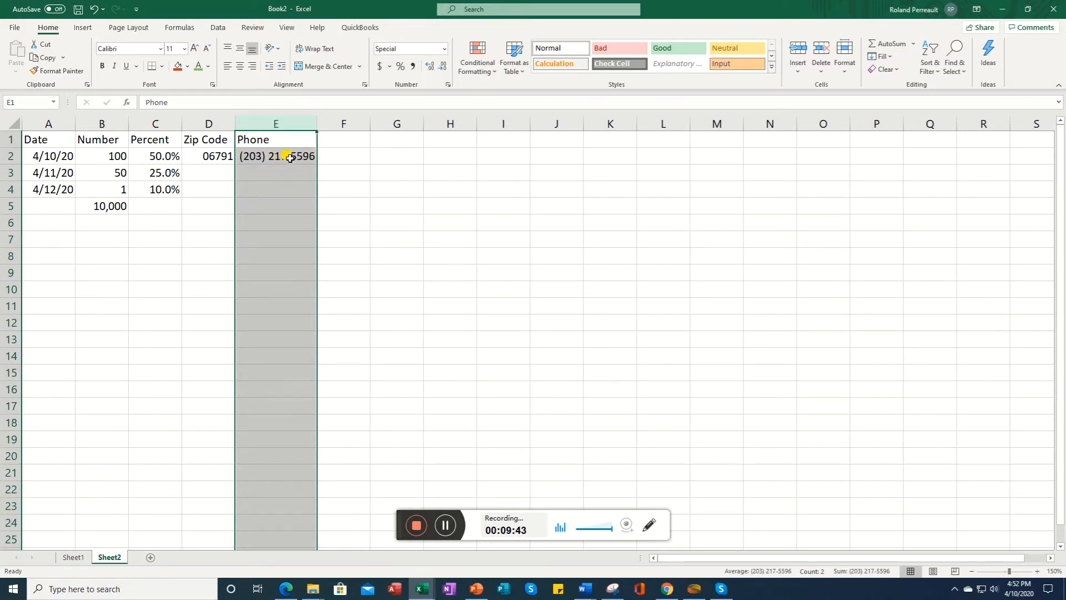
Step: Enter the heading Soc Sec in cell F1
{"action": "left_click", "coordinate": [348, 145]}
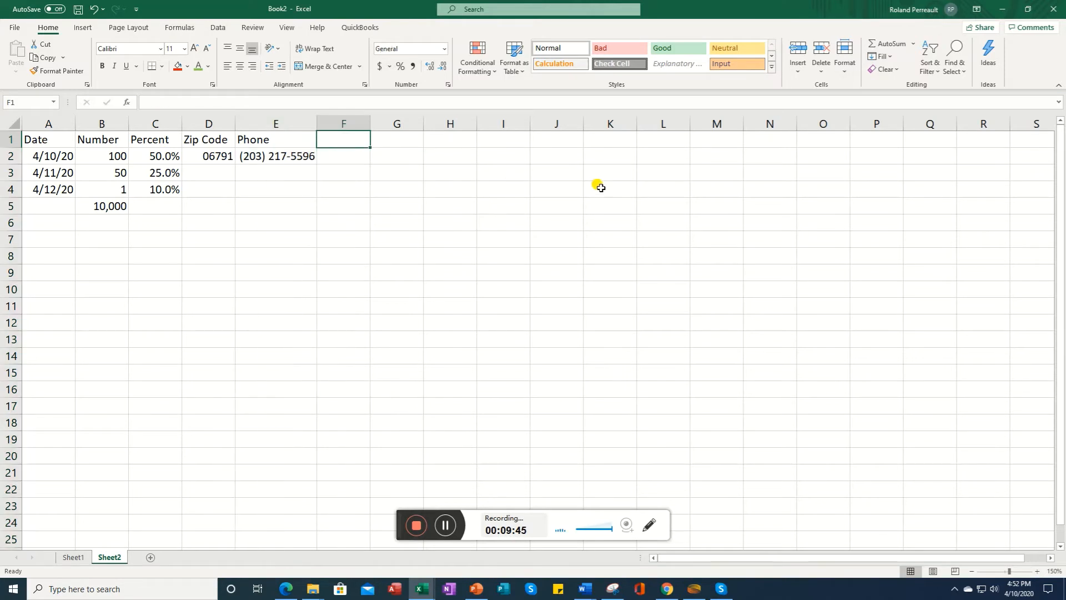
{"action": "type", "text": "Se"}
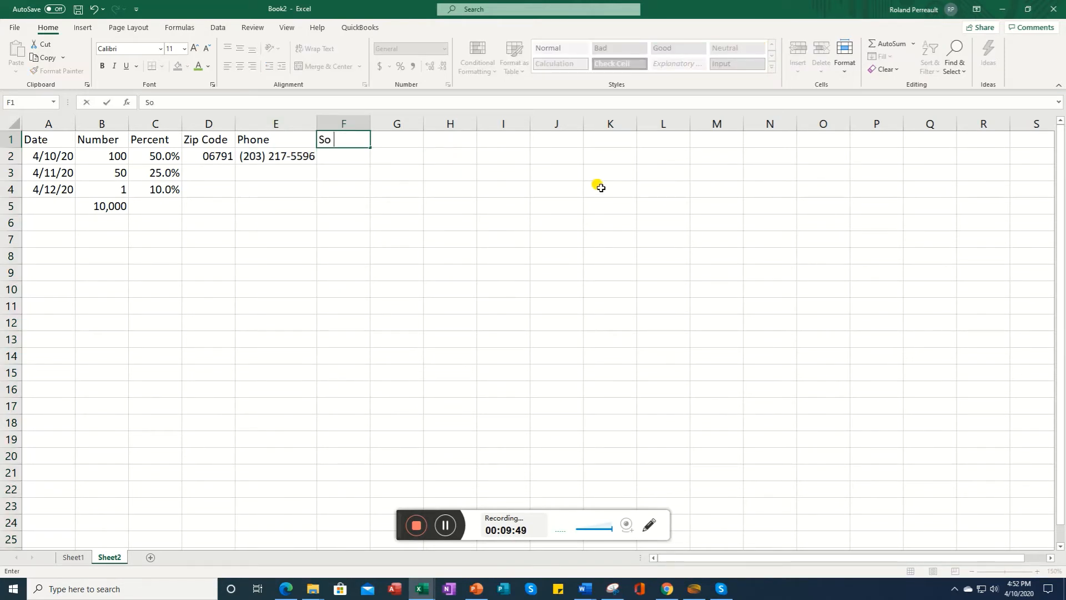
{"action": "type", "text": "c Se"}
{"action": "key", "text": "Return"}
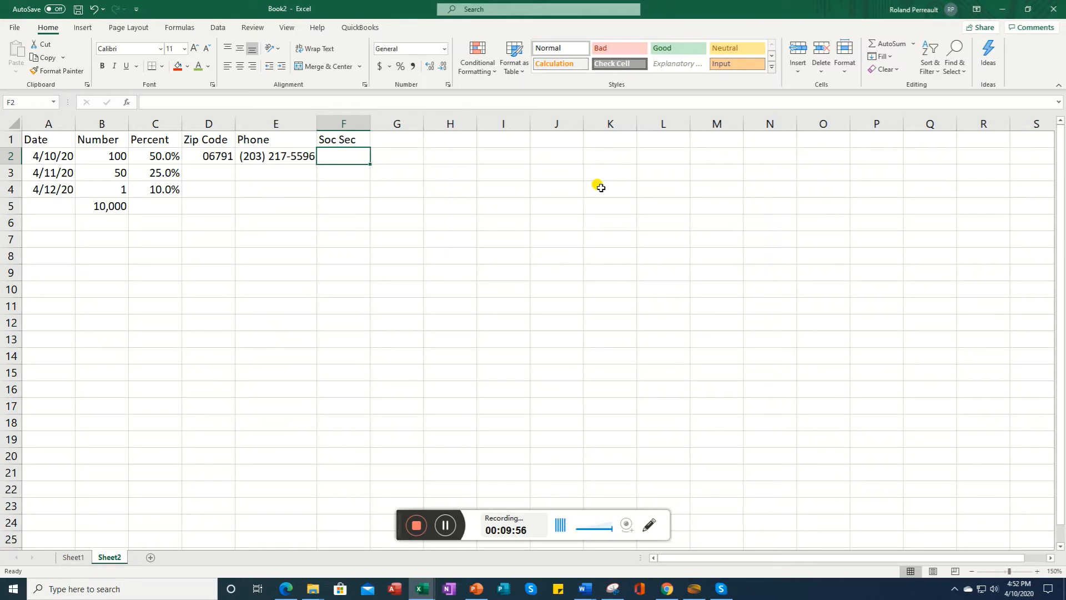
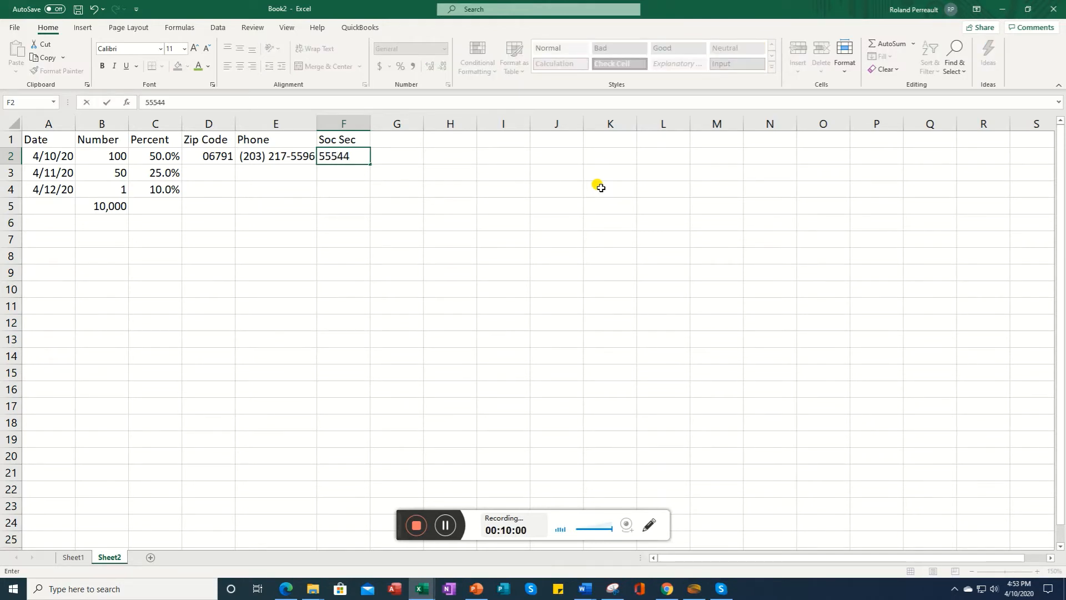
Step: Enter a nine-digit Social Security number in cell F2
{"action": "key", "text": "Return"}
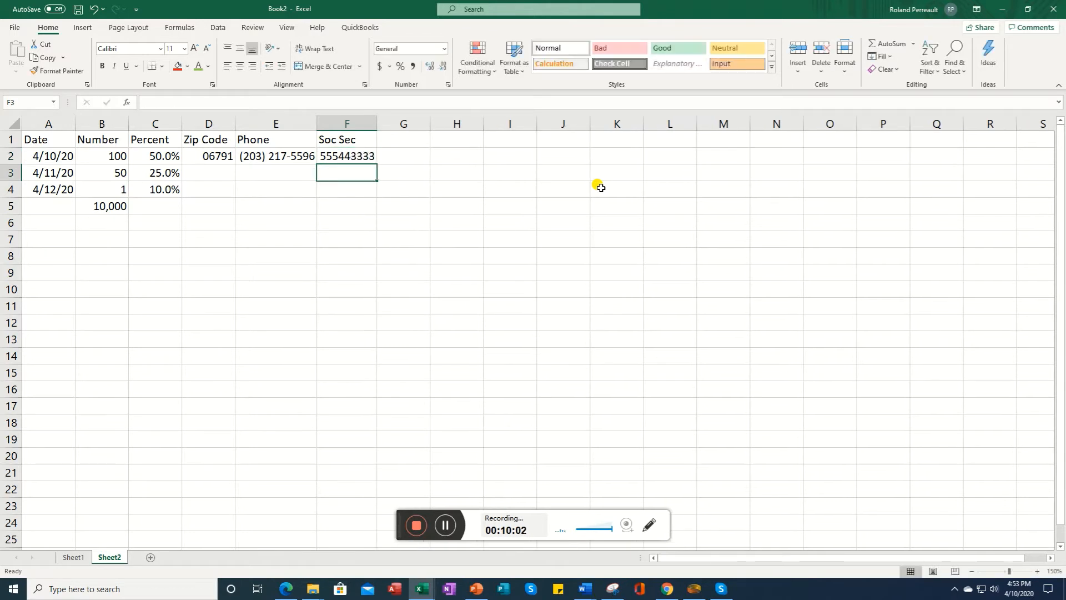
{"action": "key", "text": "Up"}
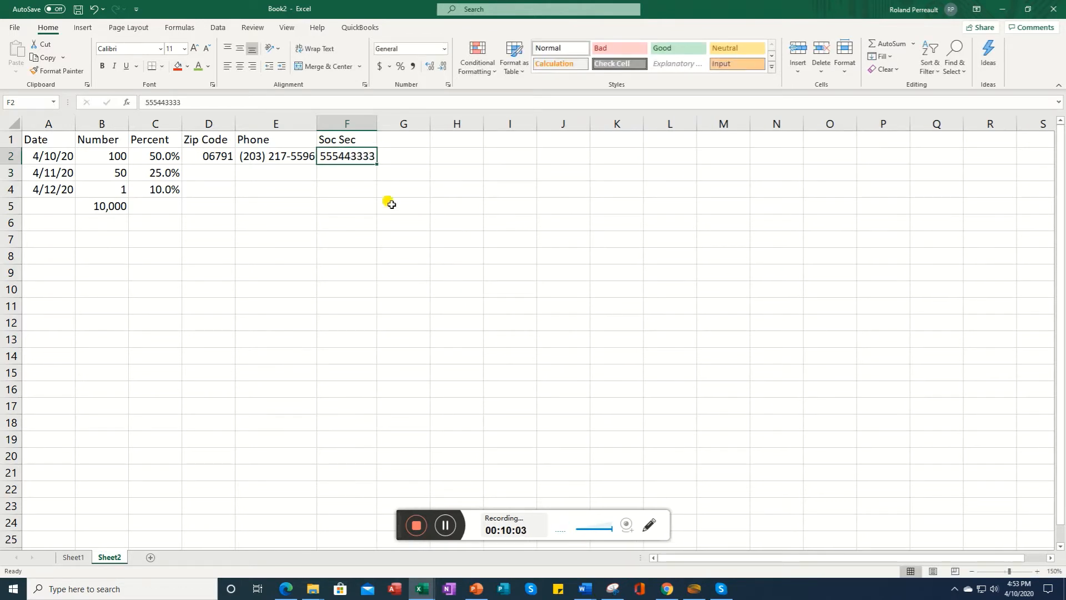
Step: Format column F with the Special Social Security Number format
{"action": "left_click", "coordinate": [346, 123]}
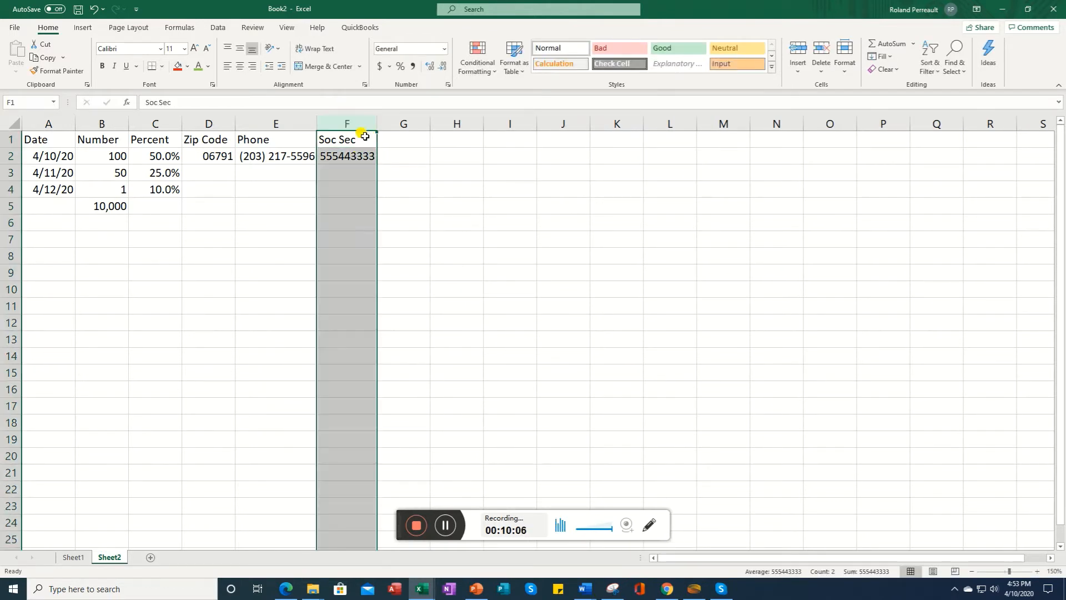
{"action": "left_click", "coordinate": [448, 85]}
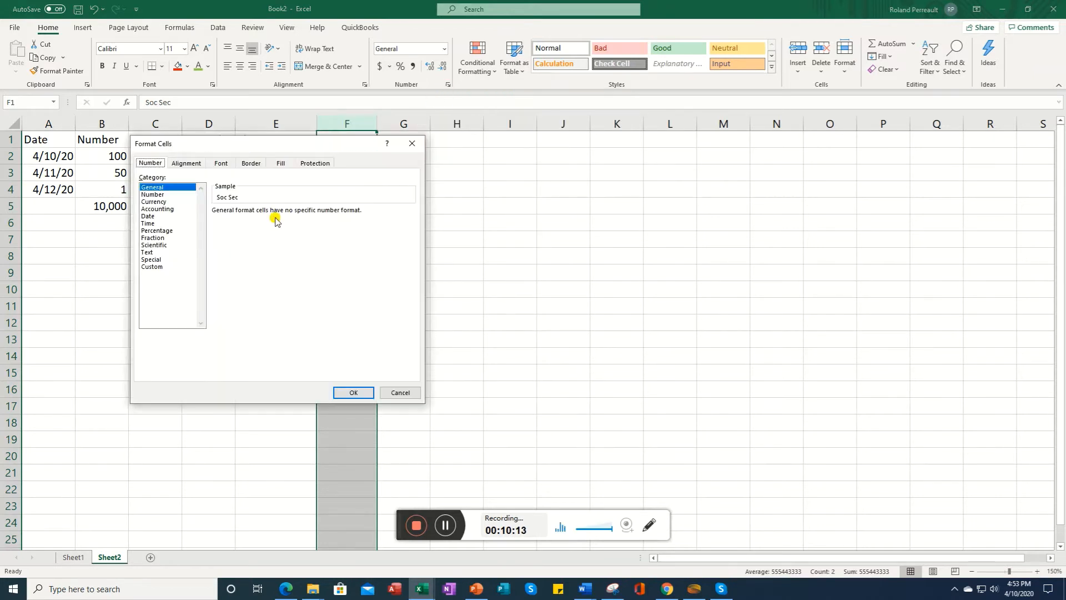
{"action": "left_click", "coordinate": [158, 260]}
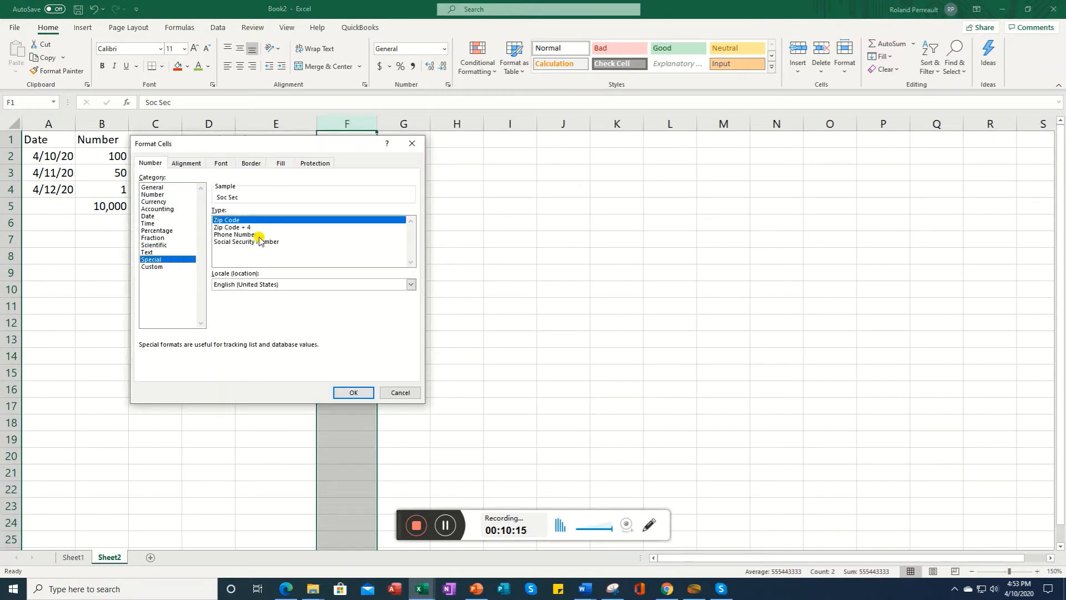
{"action": "left_click", "coordinate": [248, 243]}
{"action": "left_click", "coordinate": [353, 392]}
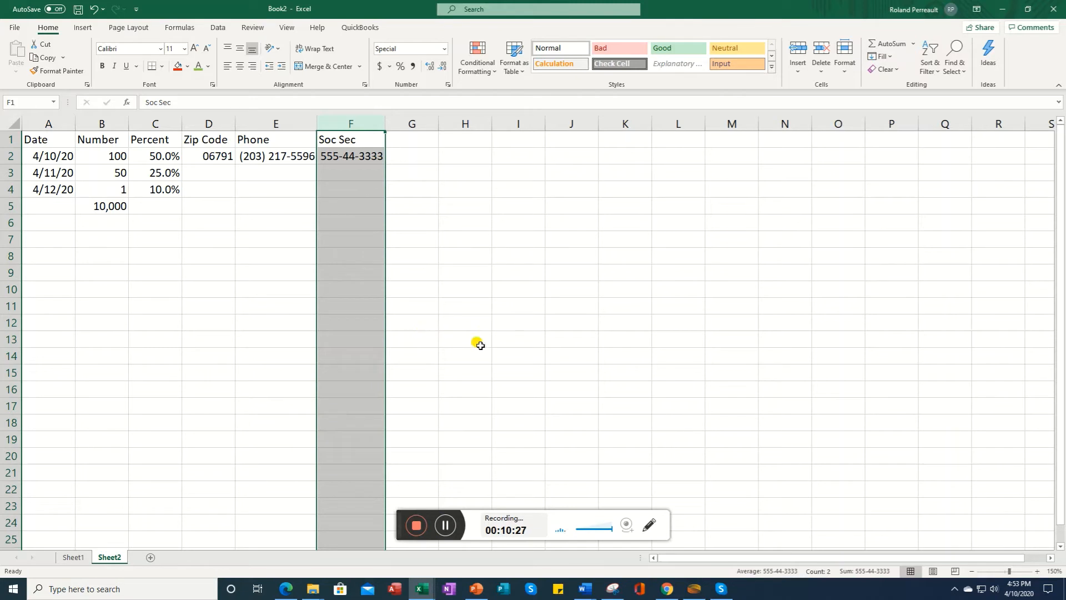
Step: Rename the heading in cell B1 to Currency
{"action": "left_click", "coordinate": [446, 537]}
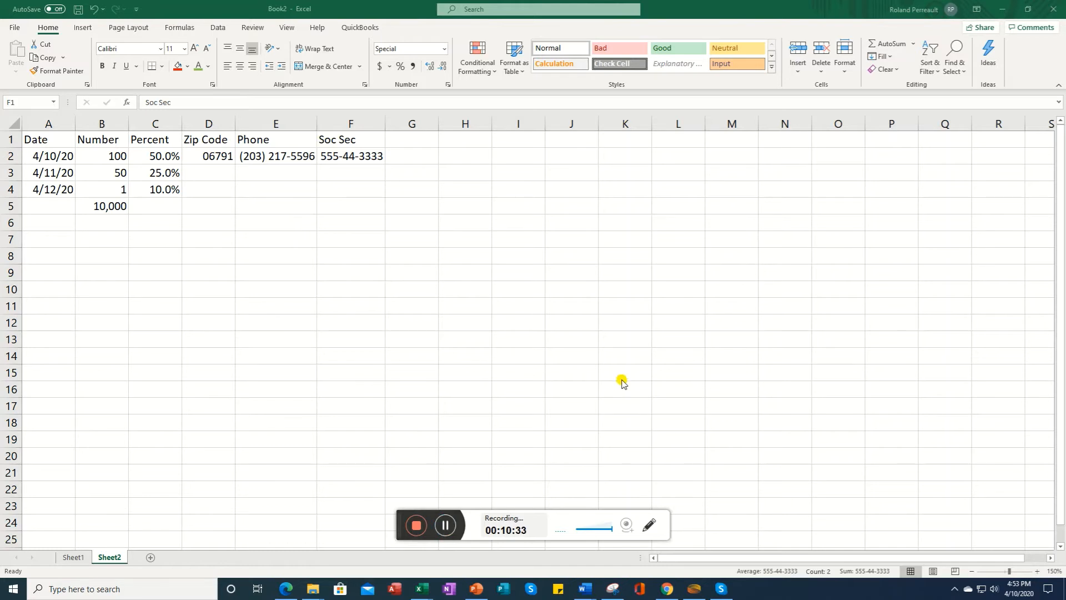
{"action": "left_click", "coordinate": [92, 139]}
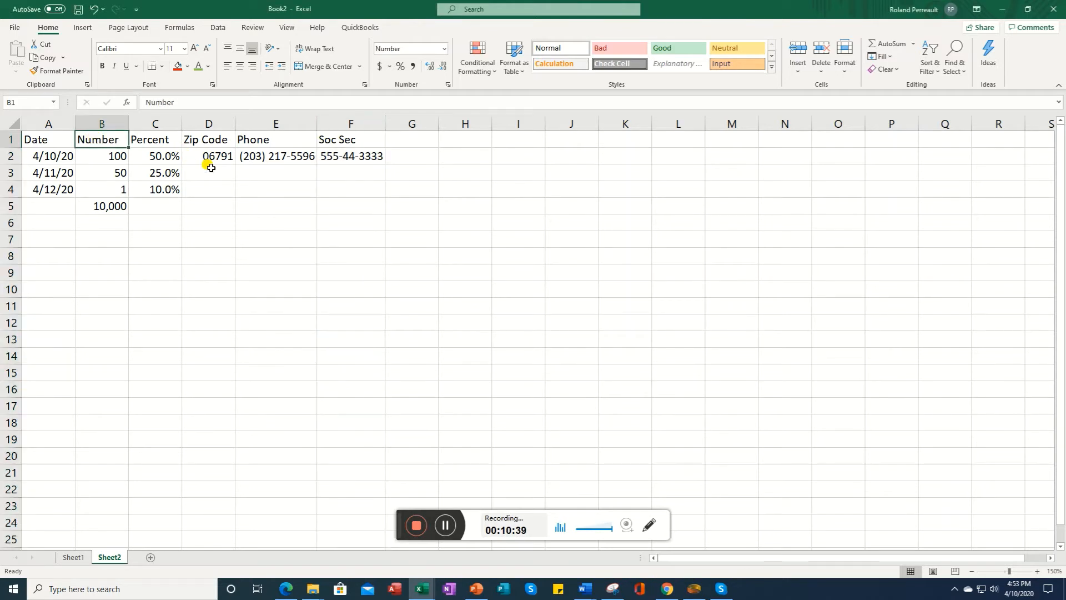
{"action": "type", "text": "Currenc"}
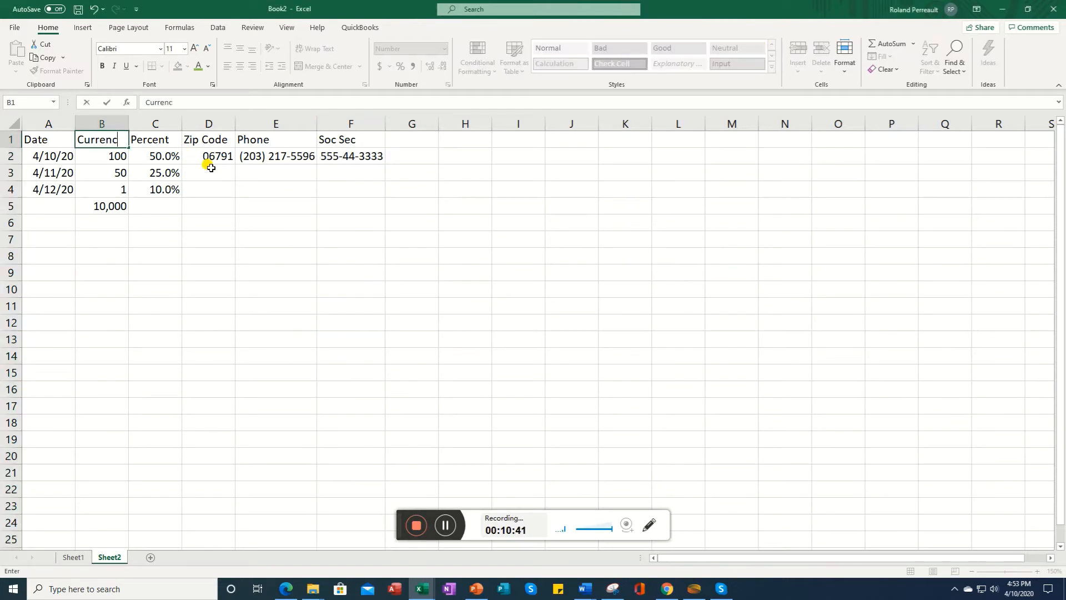
{"action": "type", "text": "y"}
{"action": "key", "text": "Return"}
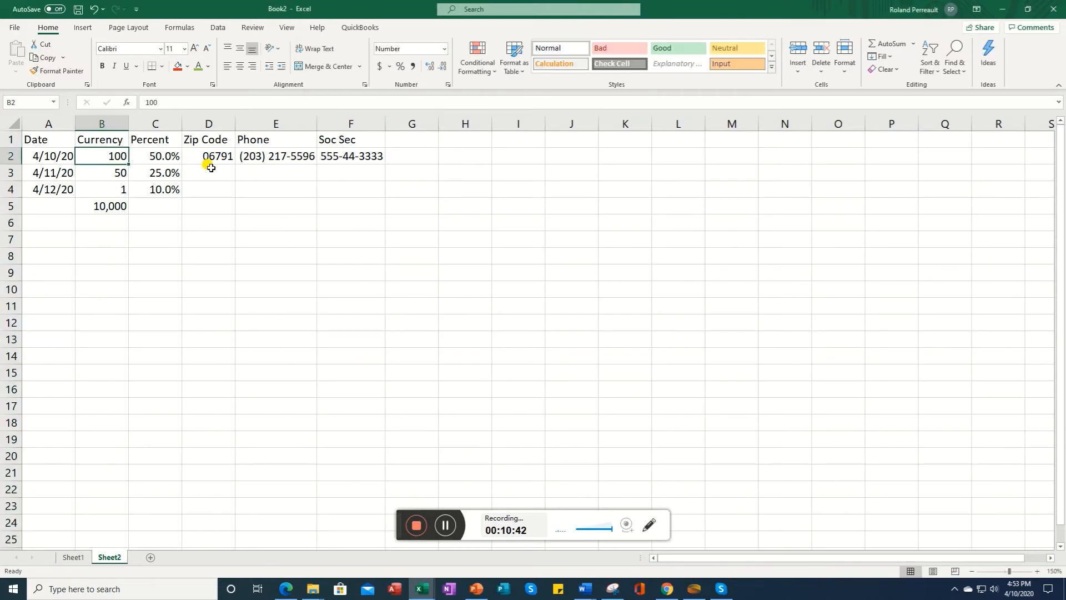
Step: Apply the Currency format with 0 decimal places to column B
{"action": "left_click", "coordinate": [88, 124]}
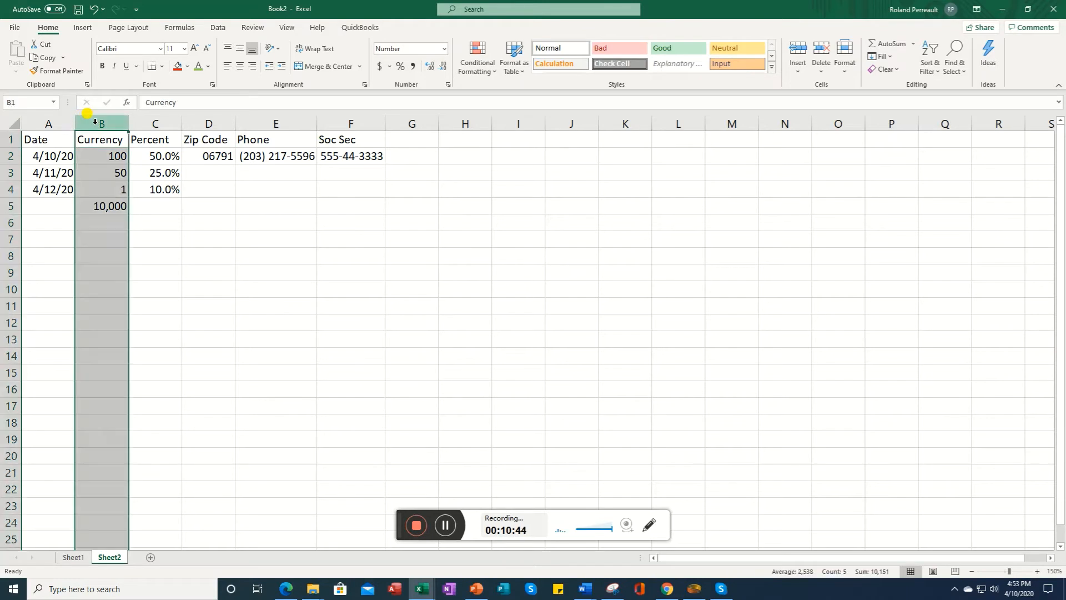
{"action": "left_click", "coordinate": [447, 85]}
{"action": "left_click", "coordinate": [155, 202]}
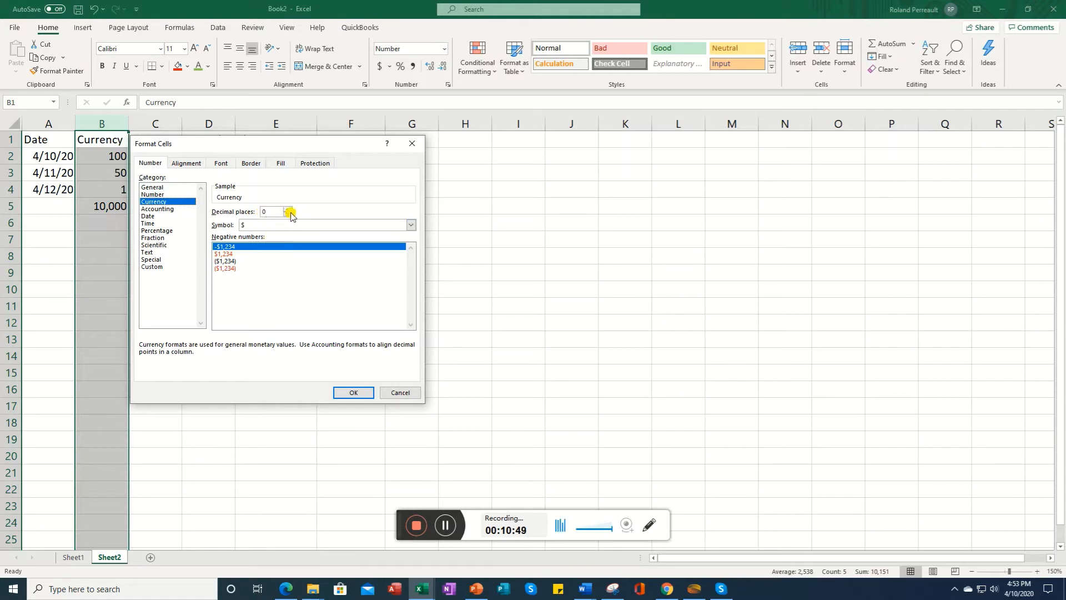
{"action": "left_click", "coordinate": [354, 394]}
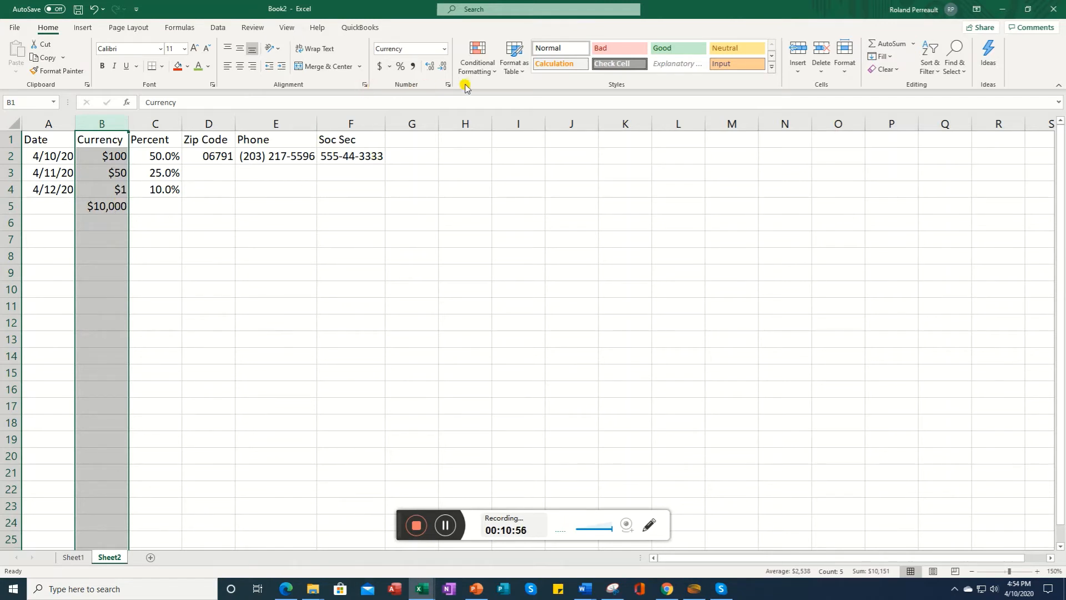
Step: Change column B to the Accounting number format
{"action": "left_click", "coordinate": [448, 85]}
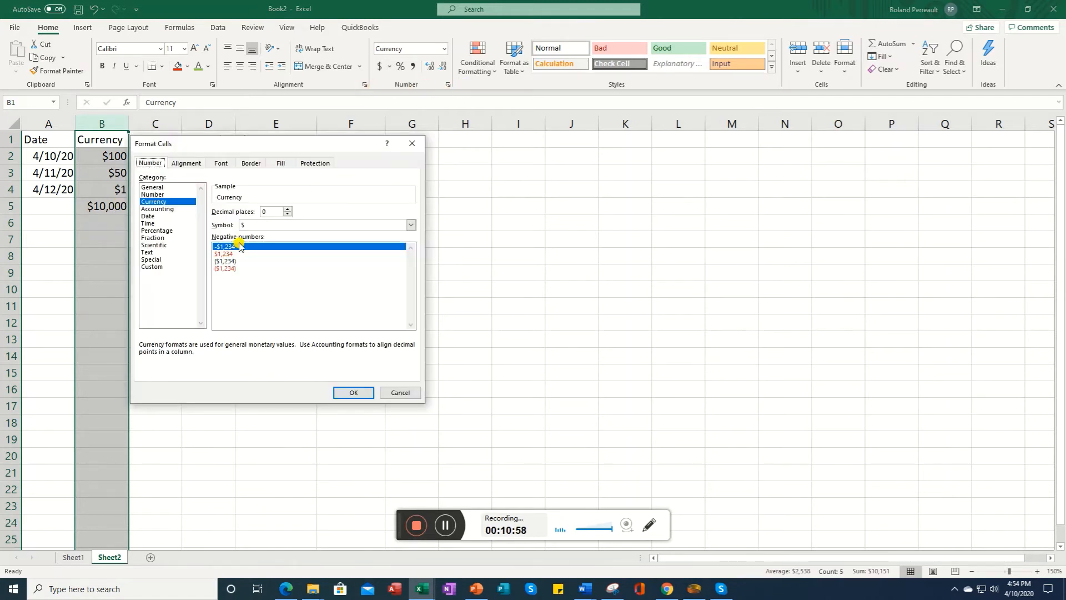
{"action": "left_click", "coordinate": [160, 209]}
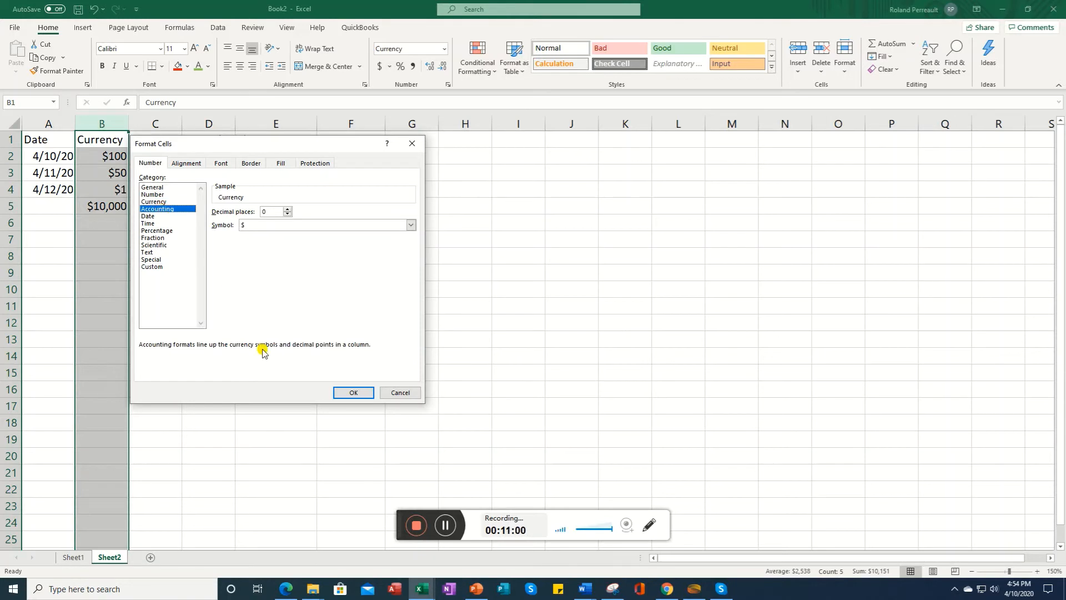
{"action": "left_click", "coordinate": [354, 392]}
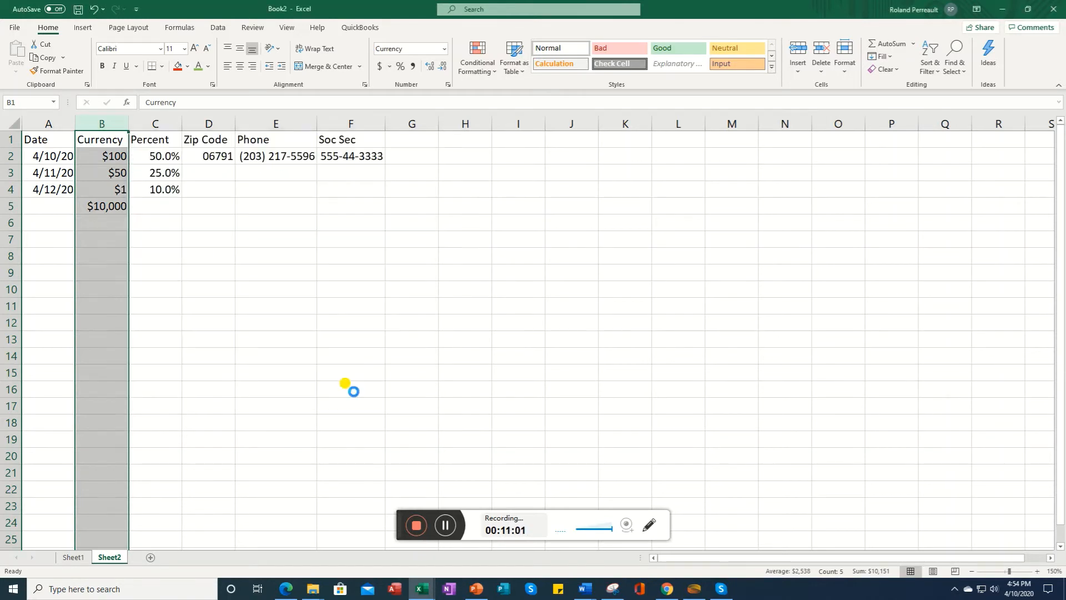
Step: Set column B to the Accounting format with no currency symbol and 2 decimal places
{"action": "left_click", "coordinate": [112, 208]}
{"action": "left_click_drag", "start_coordinate": [114, 156], "coordinate": [108, 189]}
{"action": "left_click", "coordinate": [102, 121]}
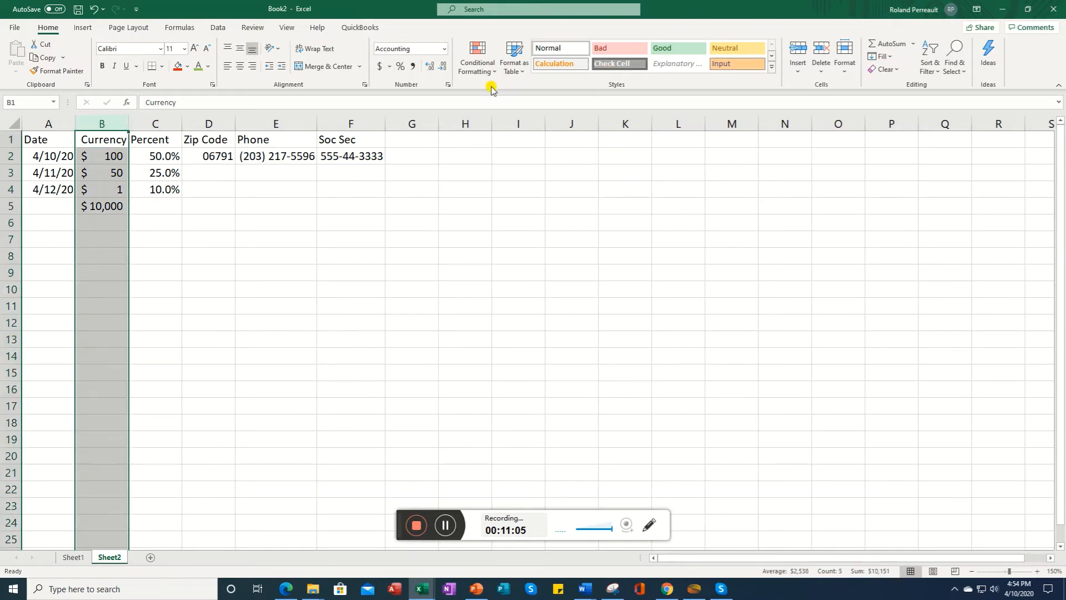
{"action": "left_click", "coordinate": [448, 85]}
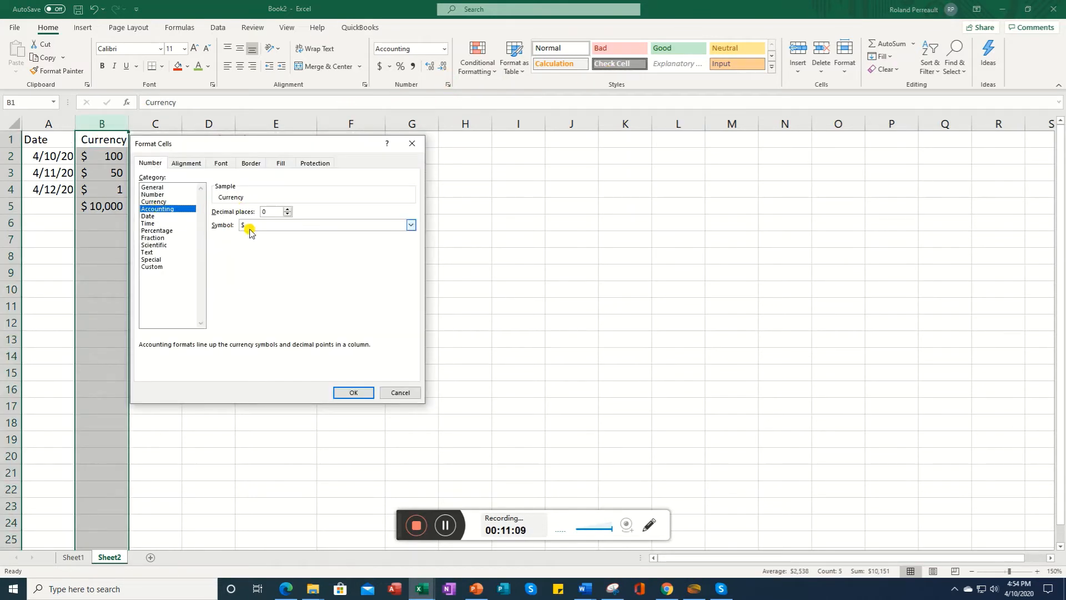
{"action": "left_click", "coordinate": [160, 203]}
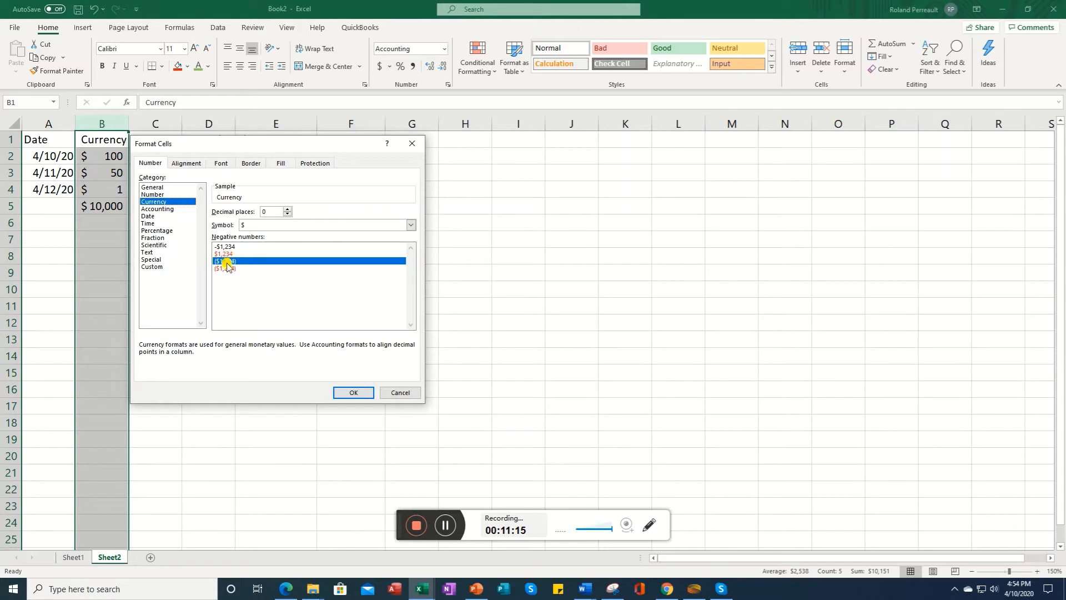
{"action": "left_click", "coordinate": [156, 210]}
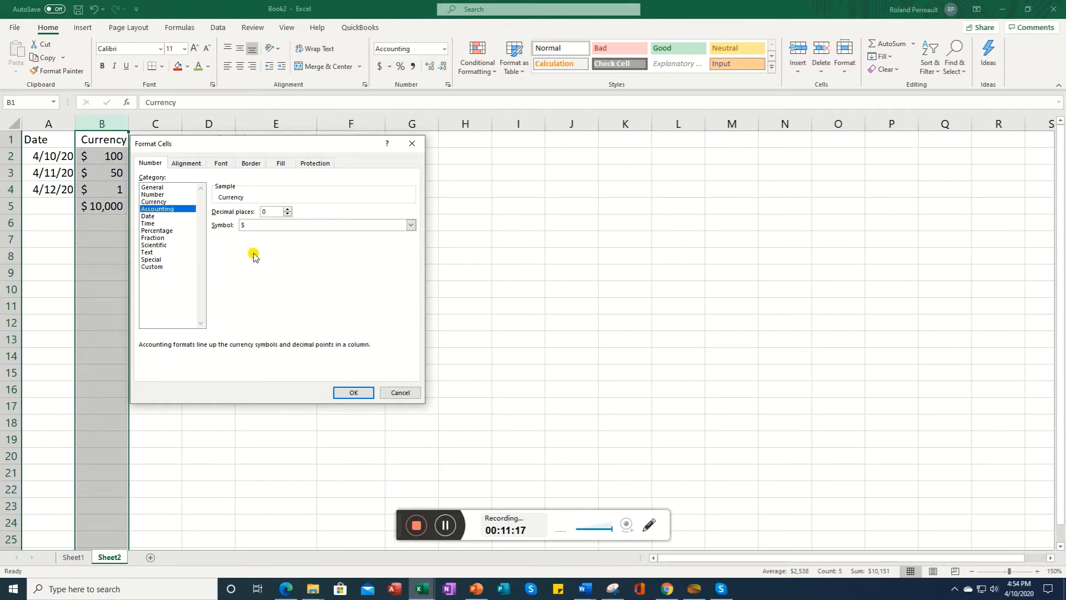
{"action": "left_click", "coordinate": [411, 225]}
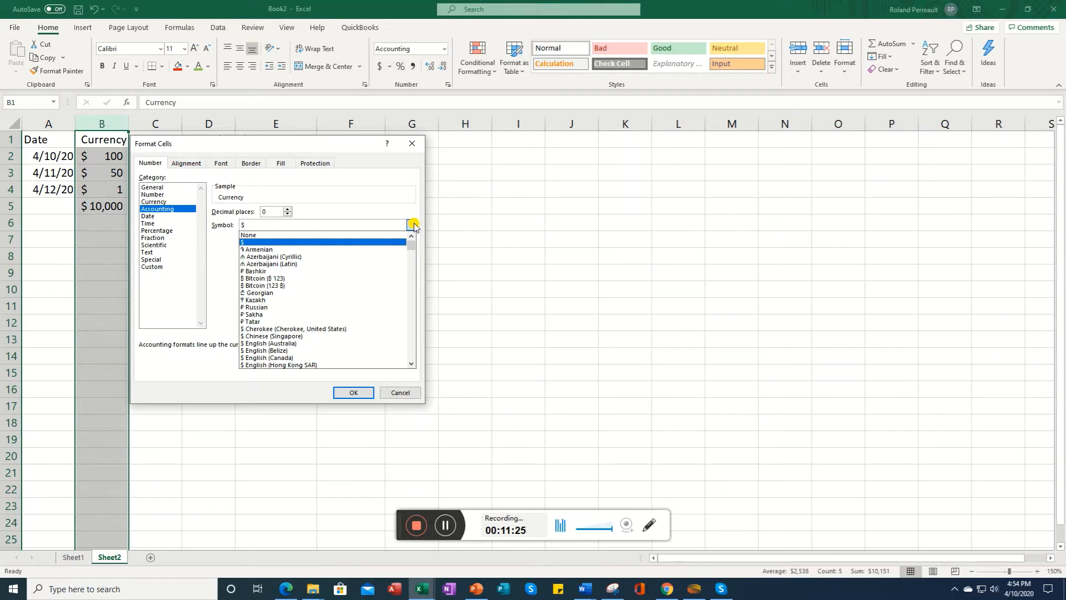
{"action": "left_click", "coordinate": [247, 235]}
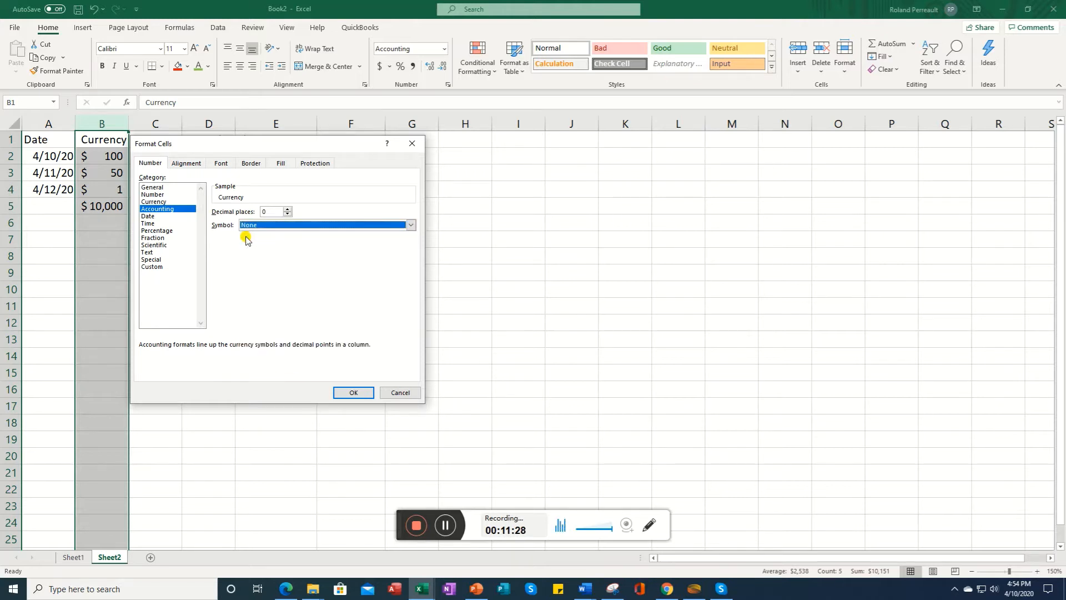
{"action": "left_click", "coordinate": [287, 209]}
{"action": "left_click", "coordinate": [288, 209]}
{"action": "left_click", "coordinate": [353, 393]}
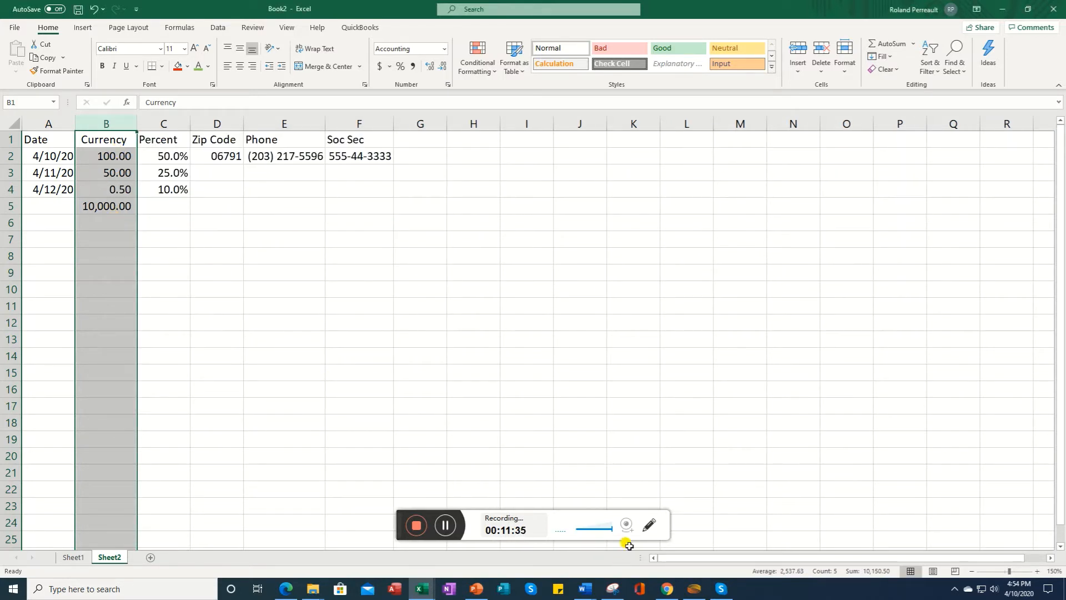
Step: Reset column D to the General number format
{"action": "left_click", "coordinate": [445, 526]}
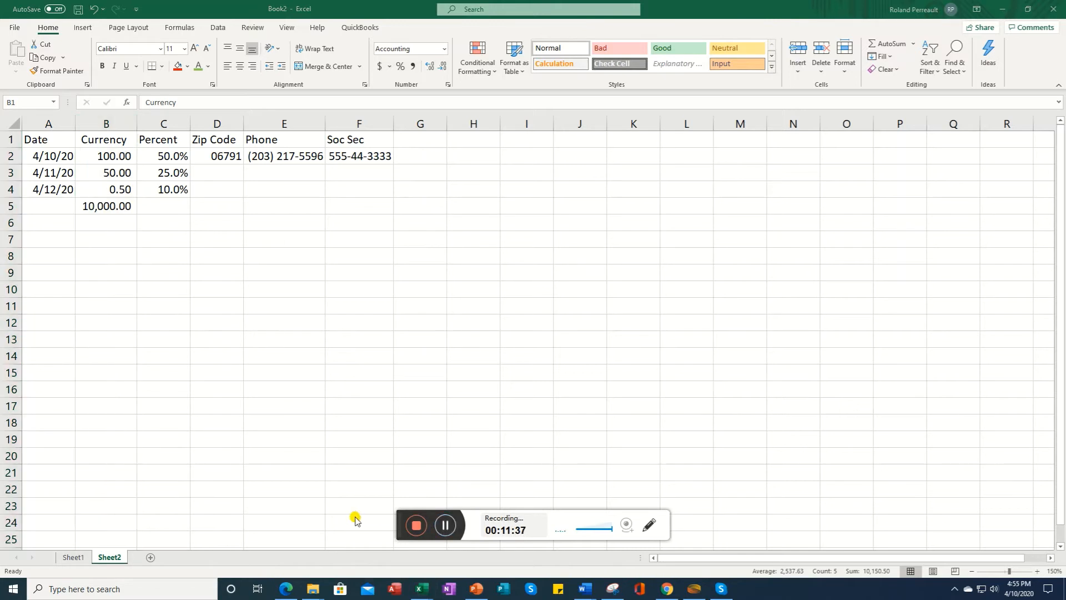
{"action": "left_click", "coordinate": [216, 124]}
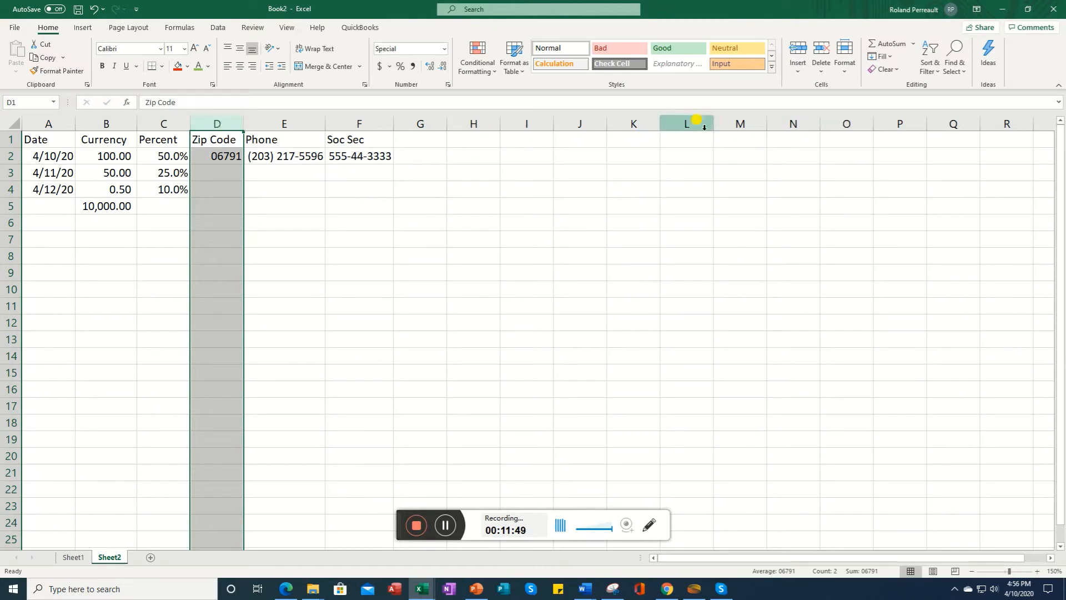
{"action": "left_click", "coordinate": [444, 48]}
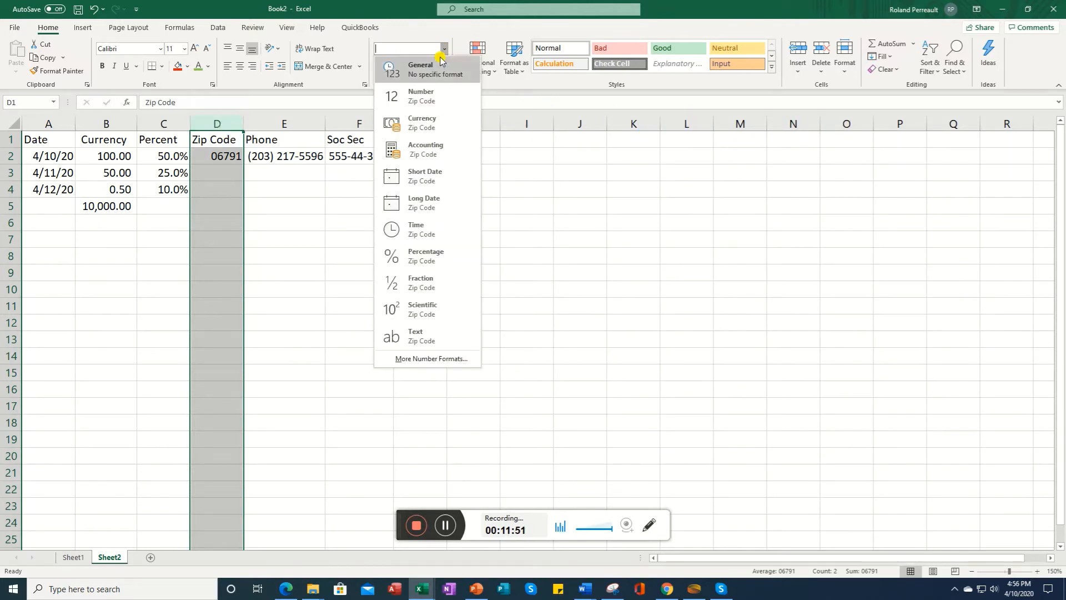
{"action": "left_click", "coordinate": [436, 73]}
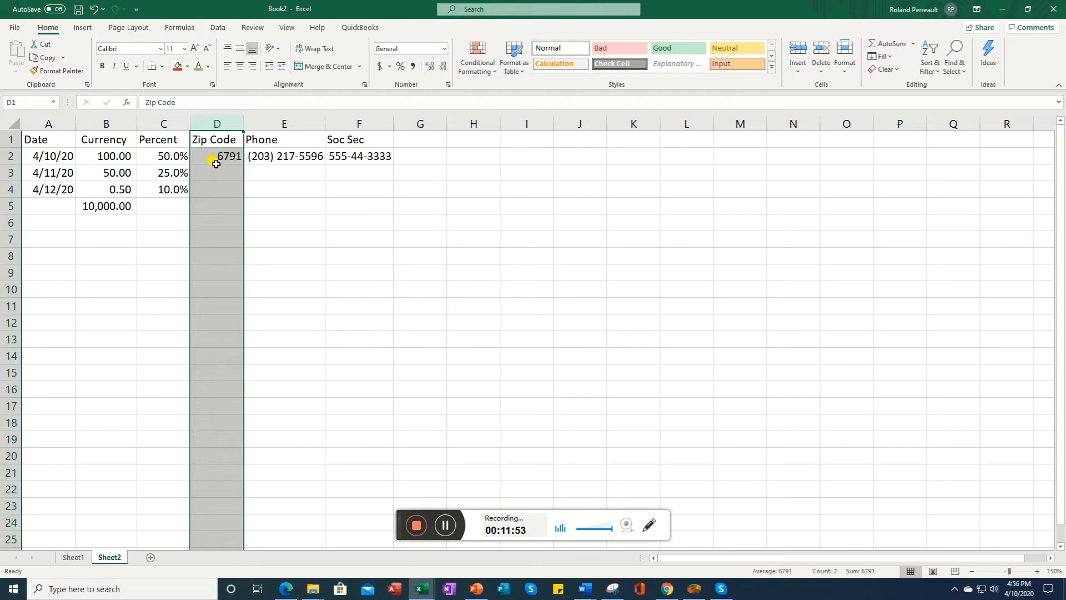
Step: Apply the Special Zip Code number format to column D
{"action": "left_click", "coordinate": [446, 49]}
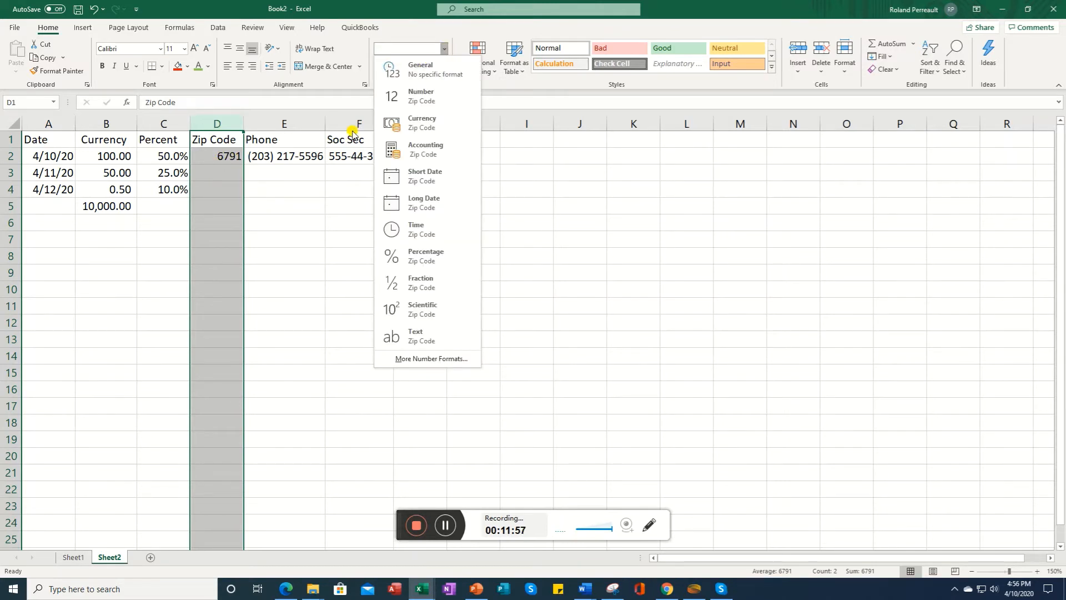
{"action": "left_click", "coordinate": [362, 84]}
{"action": "left_click", "coordinate": [365, 85]}
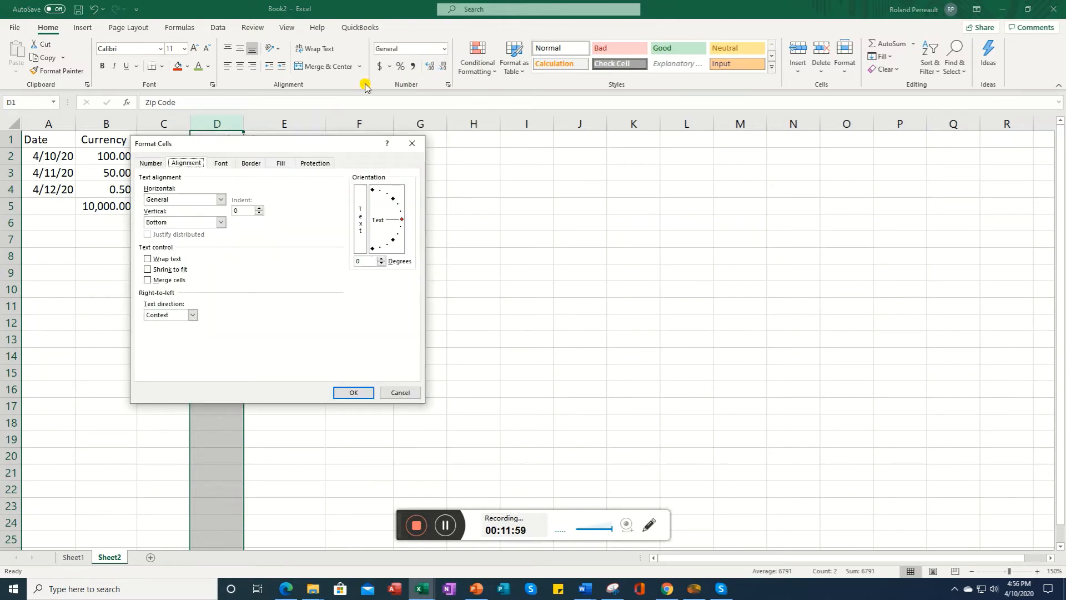
{"action": "left_click", "coordinate": [148, 163]}
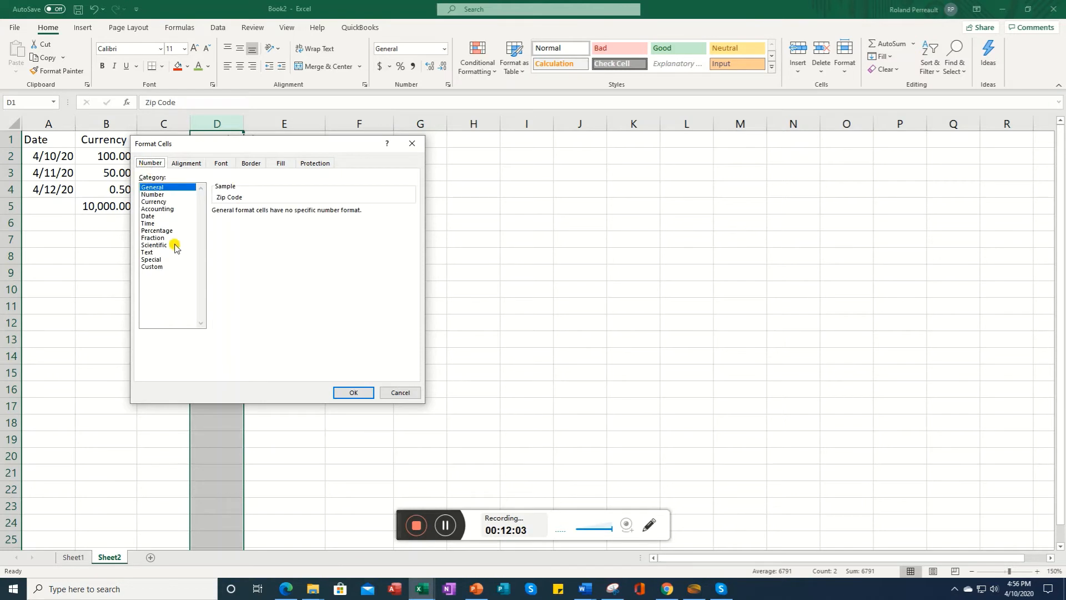
{"action": "left_click", "coordinate": [152, 259]}
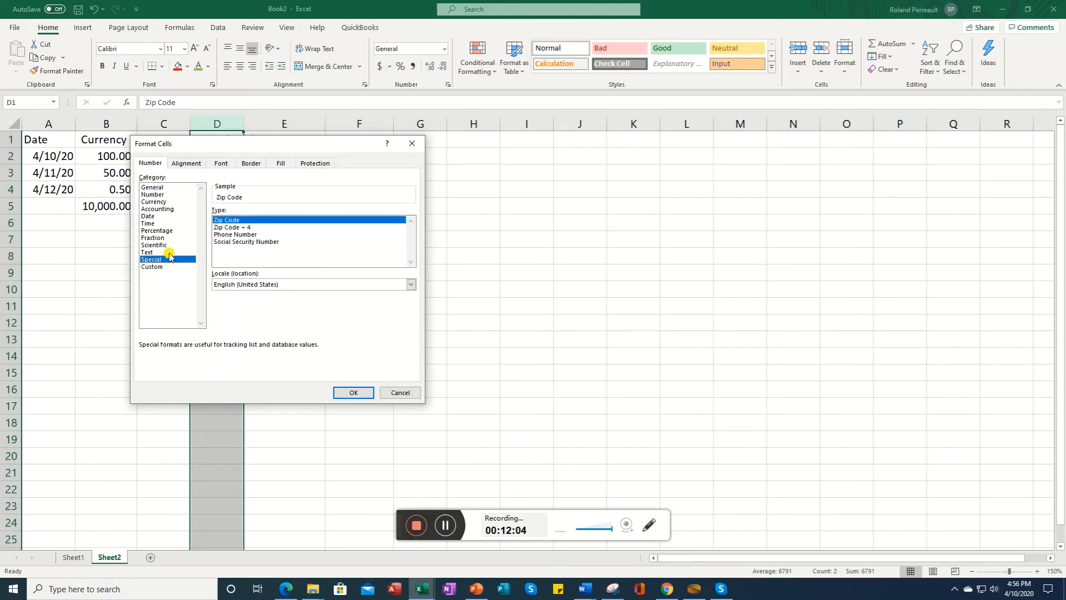
{"action": "left_click", "coordinate": [356, 391]}
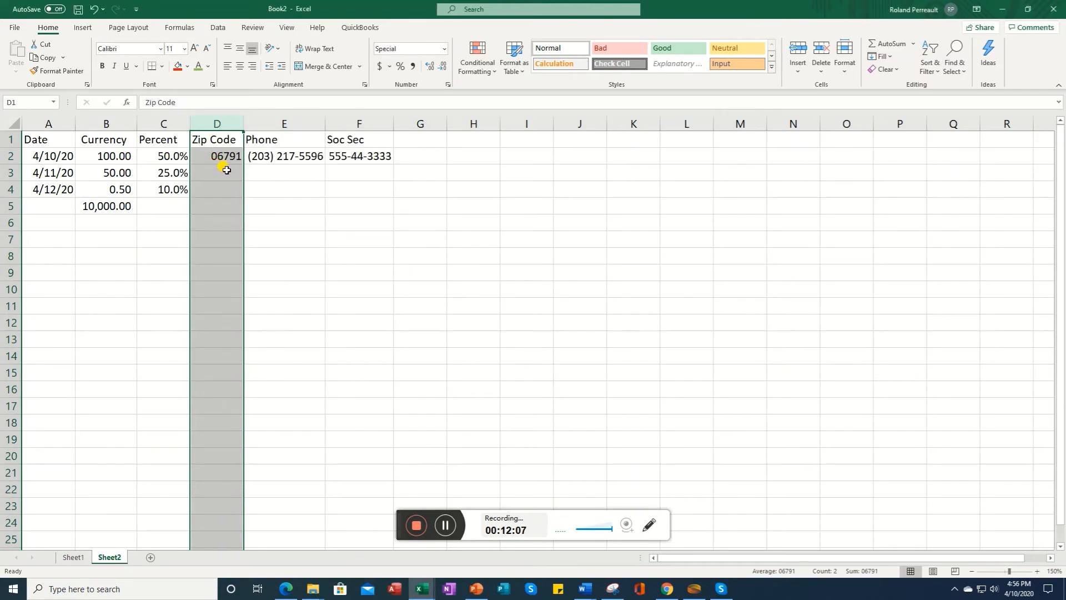
{"action": "left_click", "coordinate": [446, 527]}
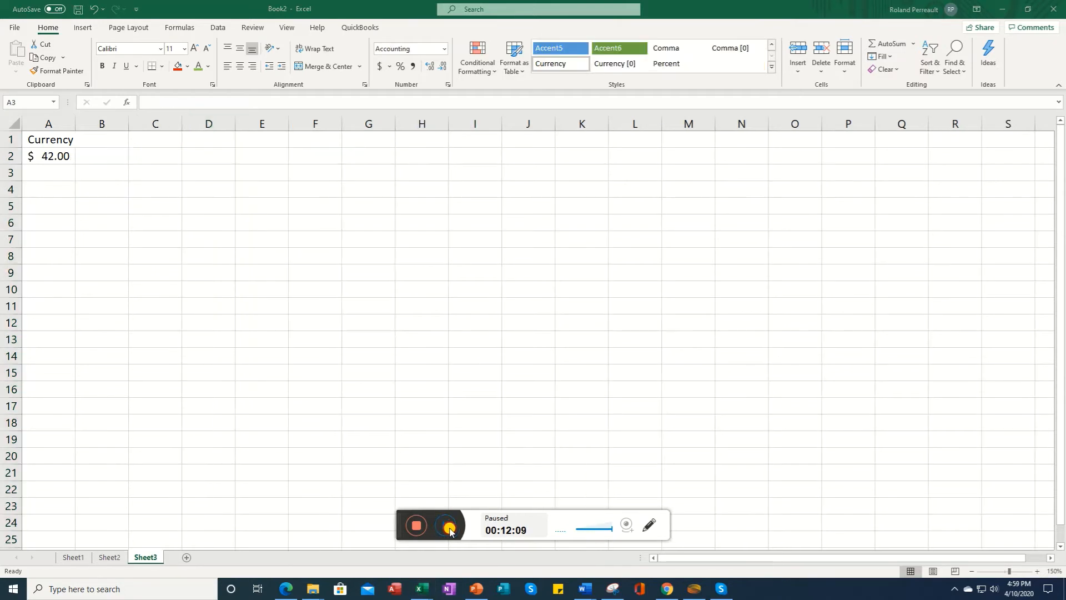
{"action": "left_click", "coordinate": [447, 526]}
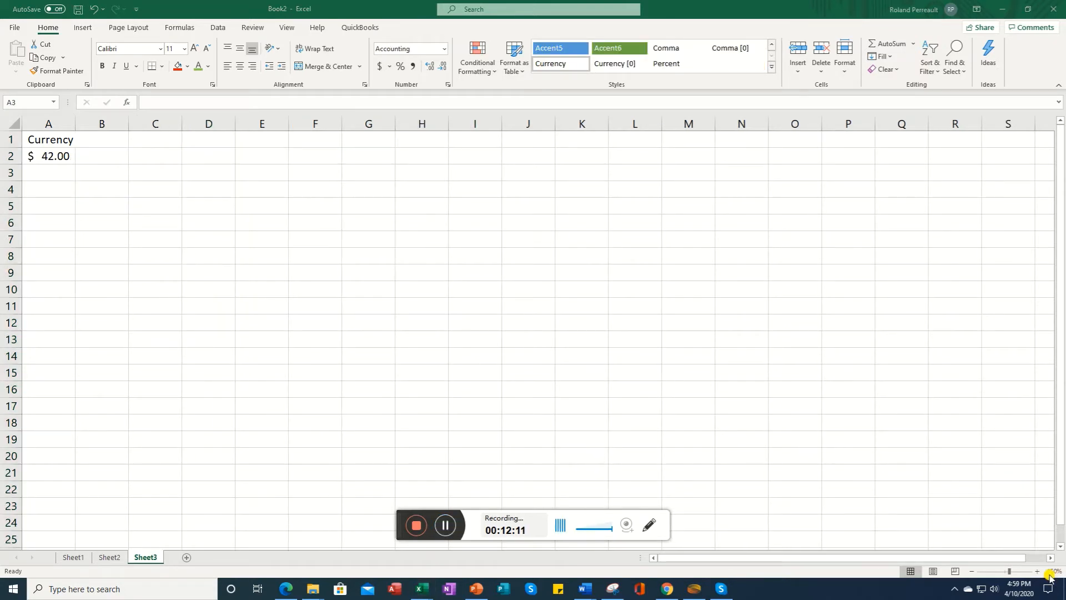
Step: Copy cell A2 on Sheet3 and paste only its value into cell C2
{"action": "left_click", "coordinate": [1037, 571]}
{"action": "left_click", "coordinate": [1037, 571]}
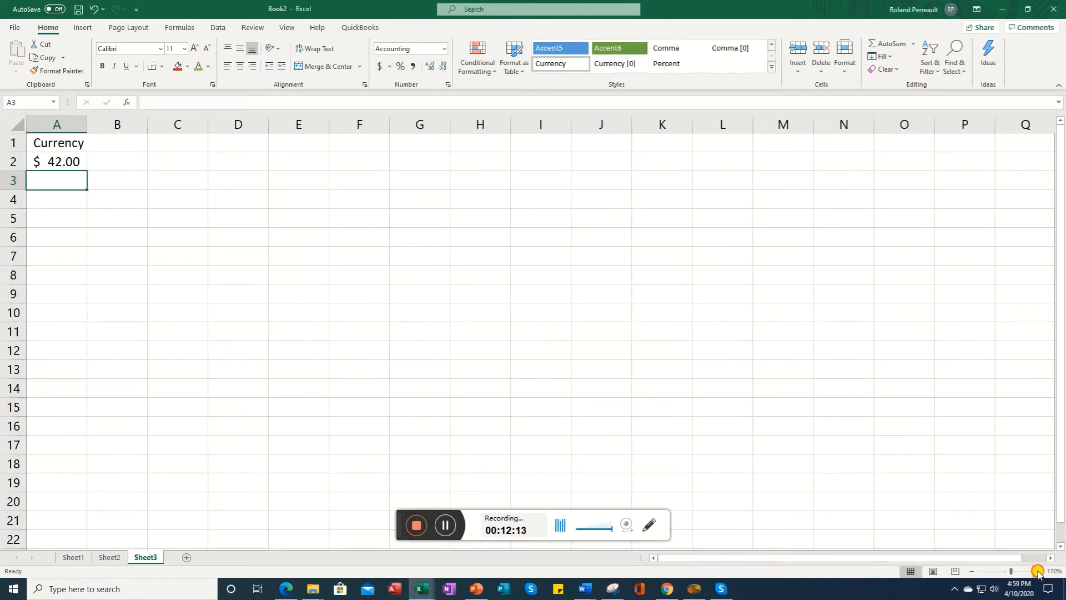
{"action": "left_click", "coordinate": [49, 163]}
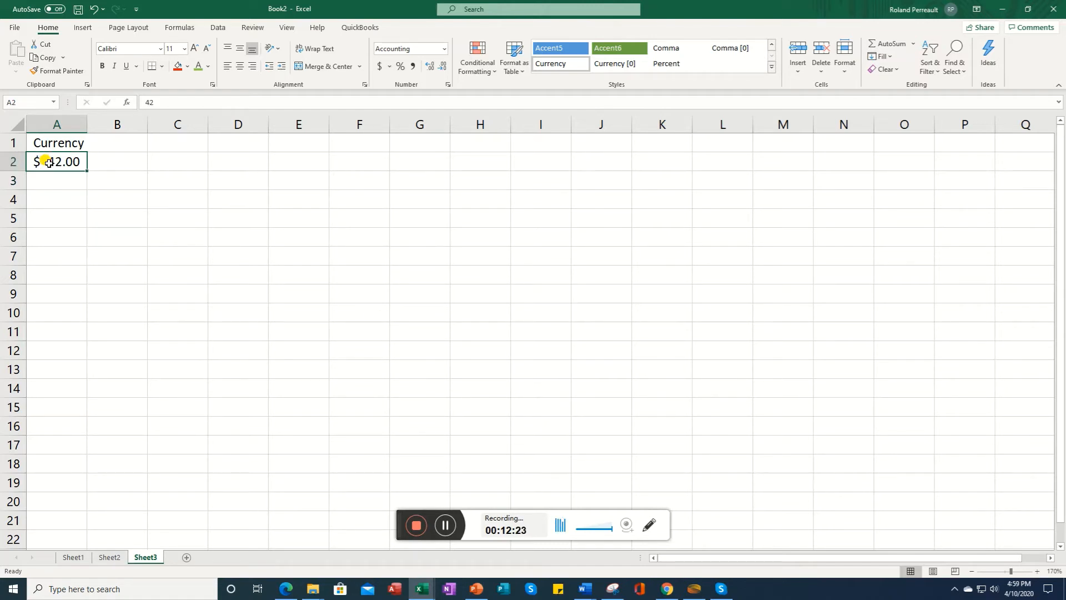
{"action": "right_click", "coordinate": [49, 164]}
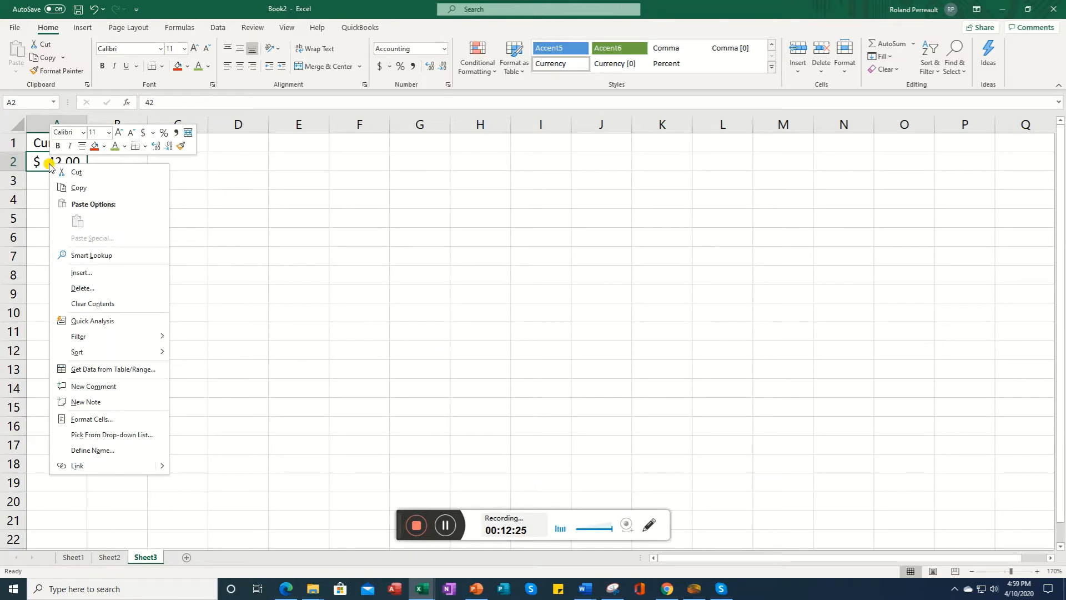
{"action": "left_click", "coordinate": [78, 189]}
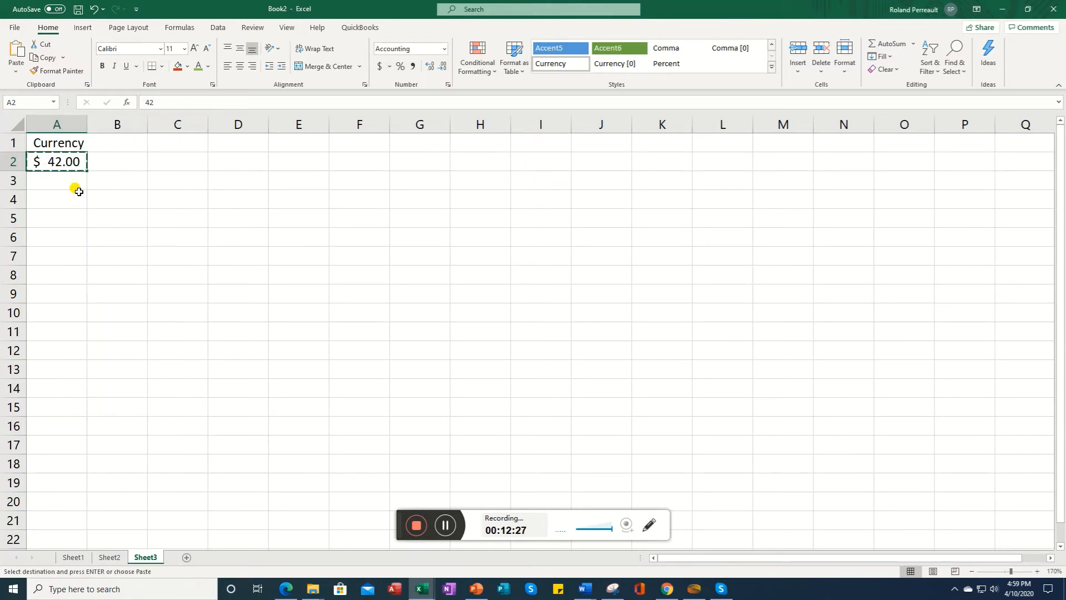
{"action": "left_click", "coordinate": [177, 162]}
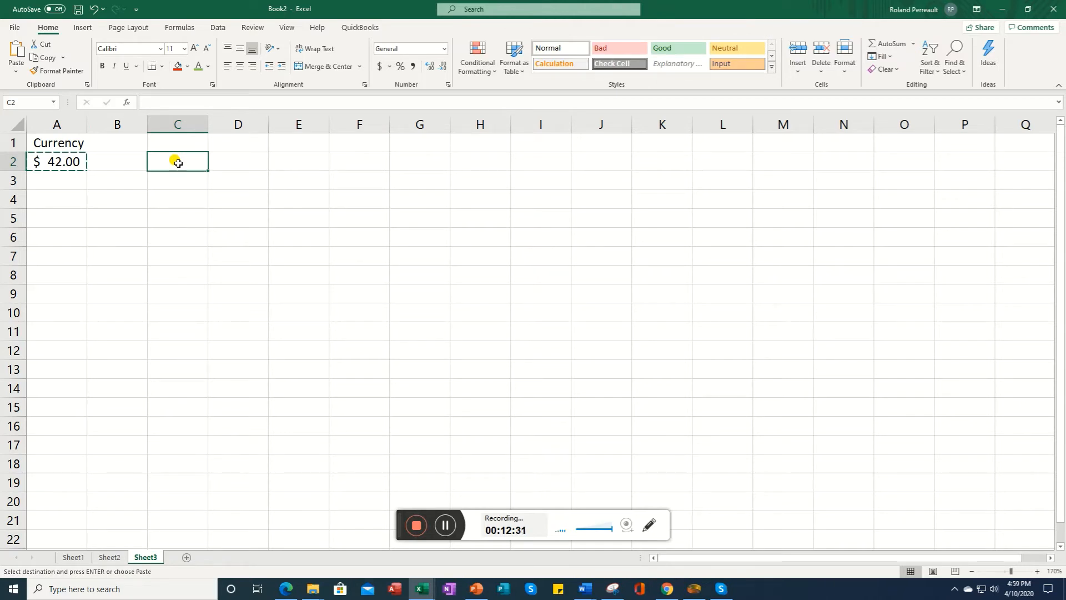
{"action": "right_click", "coordinate": [178, 164]}
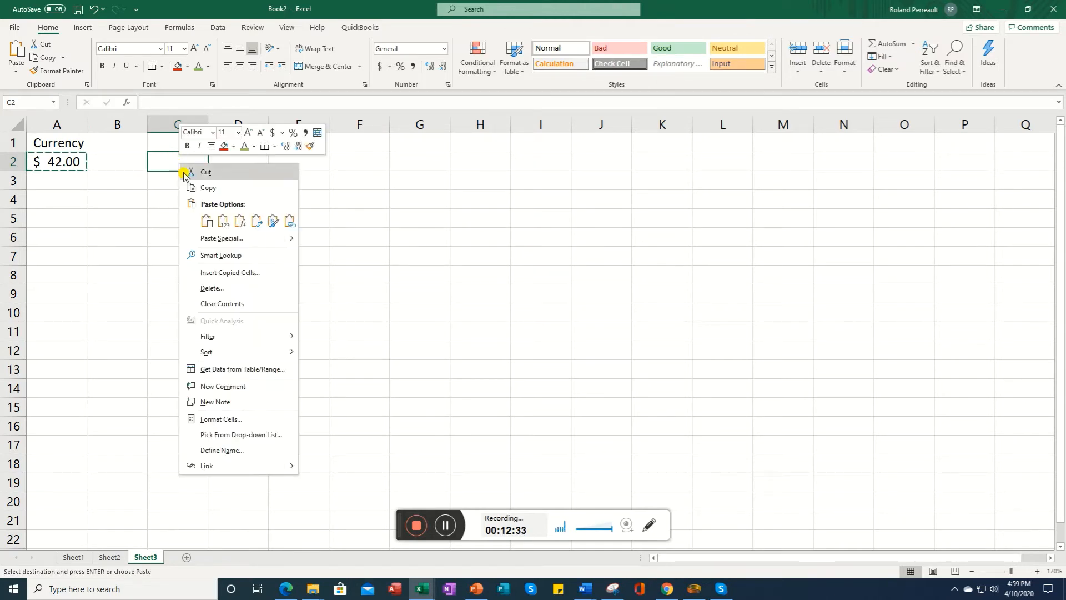
{"action": "left_click", "coordinate": [203, 221]}
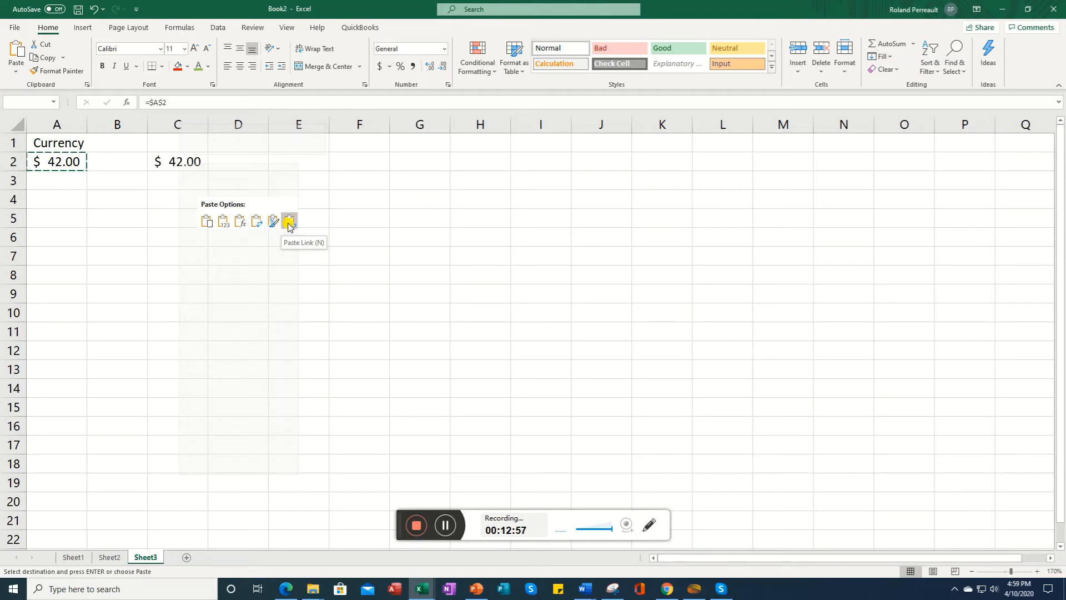
{"action": "left_click", "coordinate": [222, 222]}
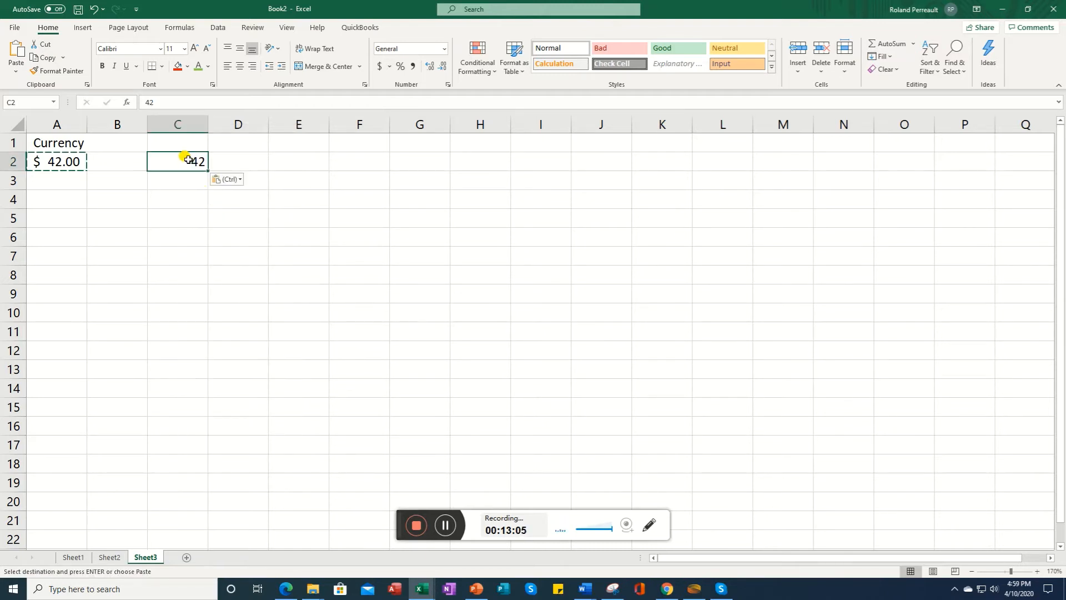
Step: Use Format Painter to copy the currency formatting of A2 onto C2
{"action": "left_click", "coordinate": [56, 164]}
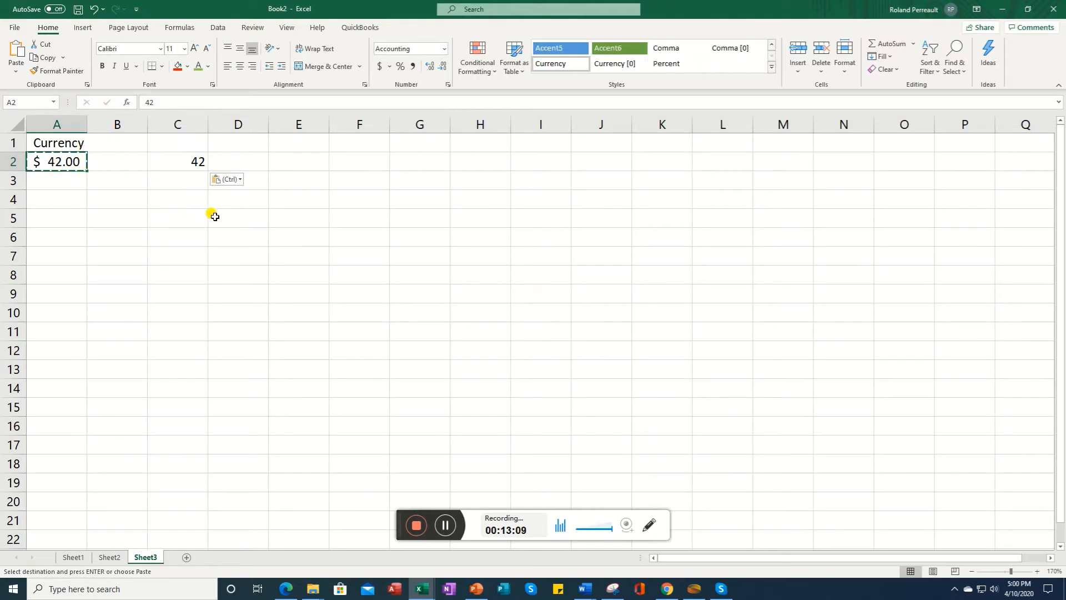
{"action": "left_click", "coordinate": [443, 525]}
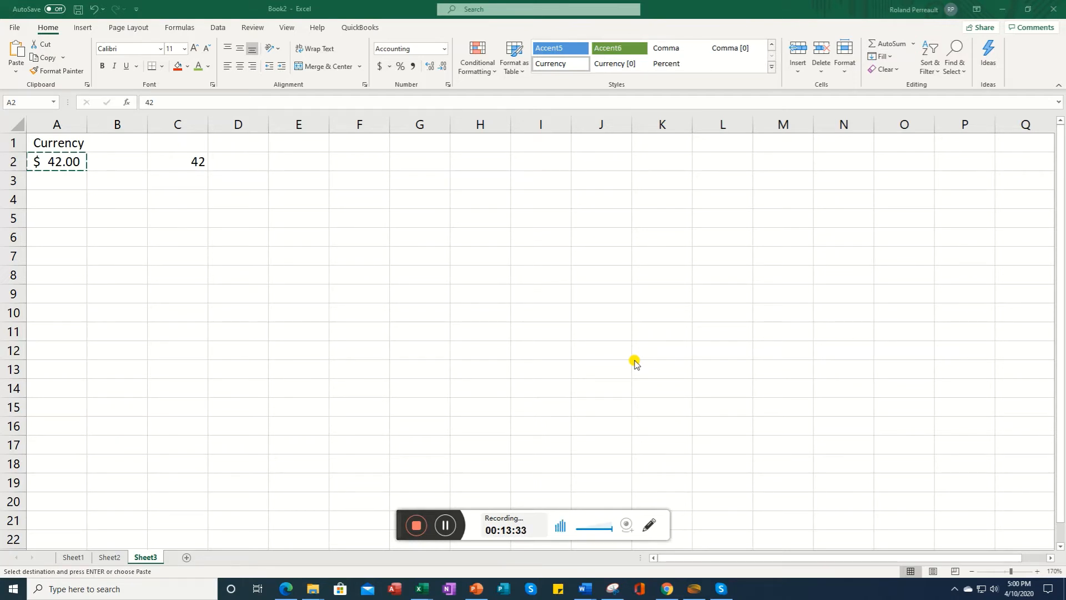
{"action": "left_click", "coordinate": [446, 525]}
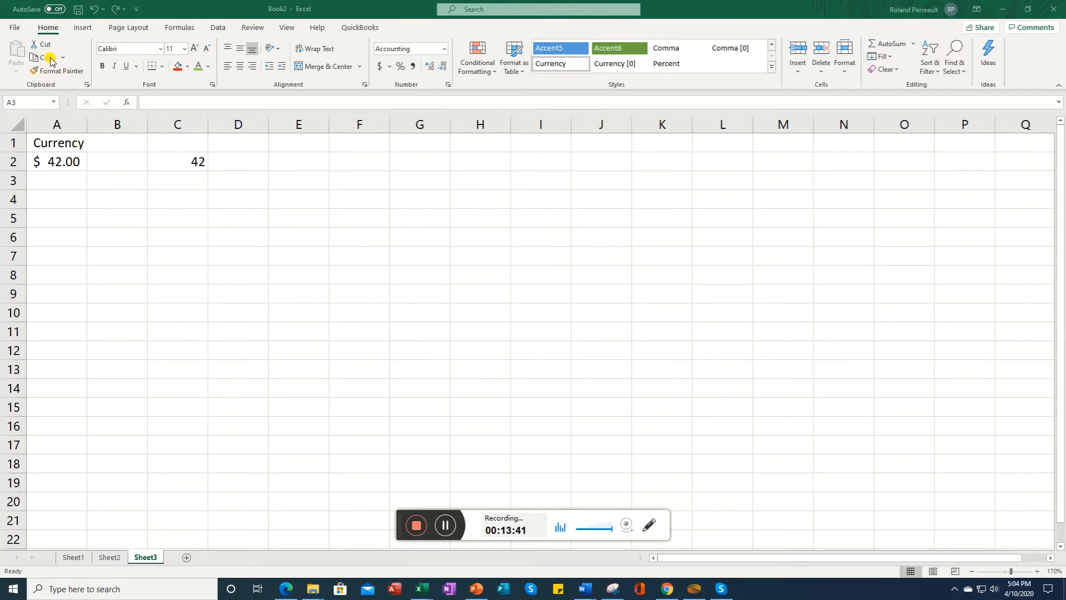
{"action": "double_click", "coordinate": [55, 163]}
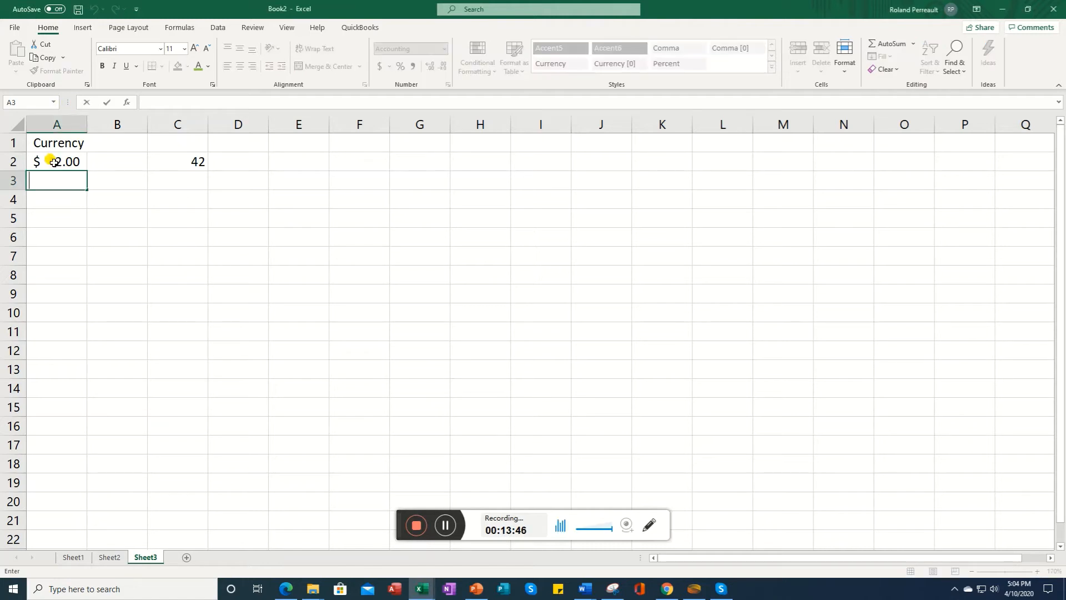
{"action": "left_click", "coordinate": [54, 161]}
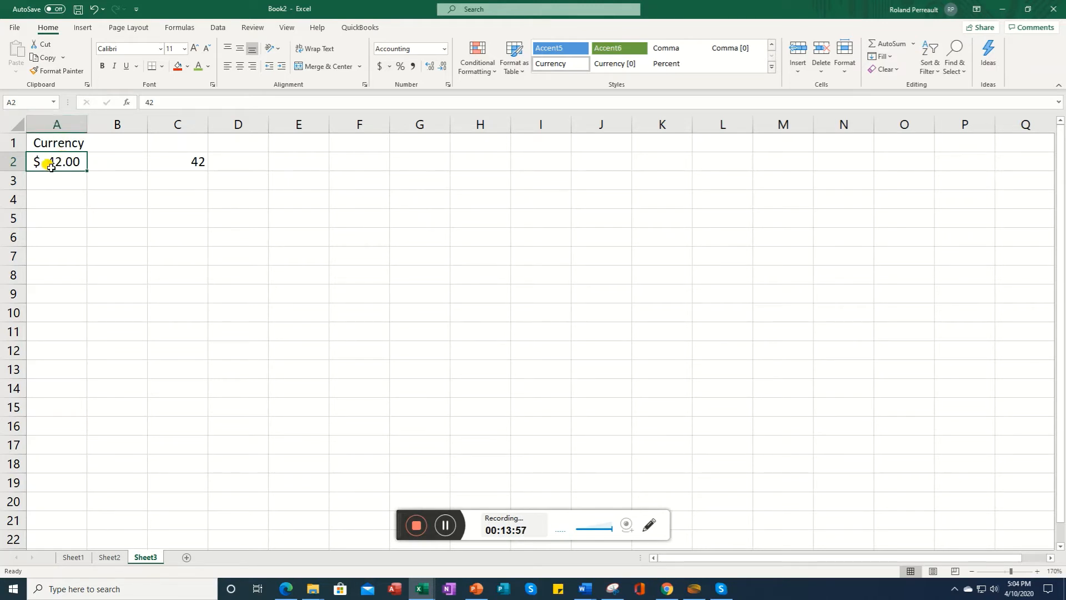
{"action": "left_click", "coordinate": [54, 72]}
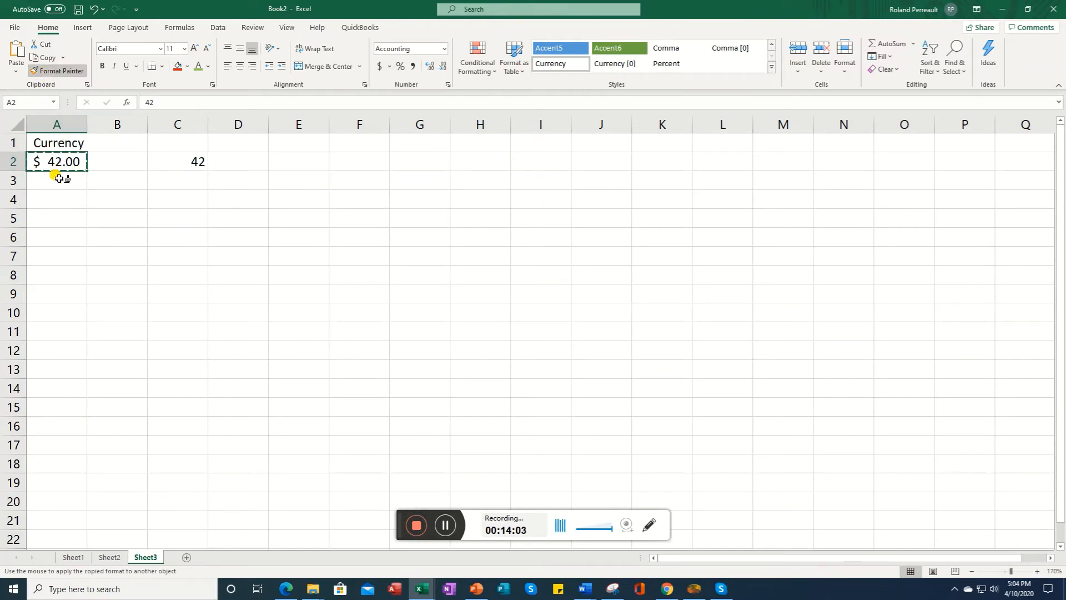
{"action": "left_click", "coordinate": [188, 163]}
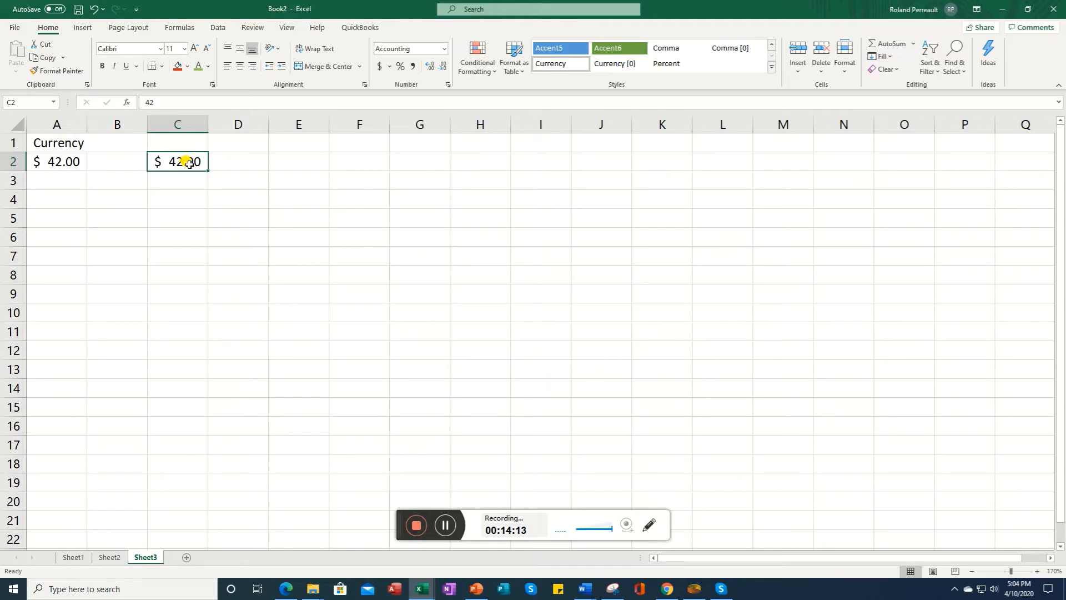
{"action": "left_click", "coordinate": [180, 122]}
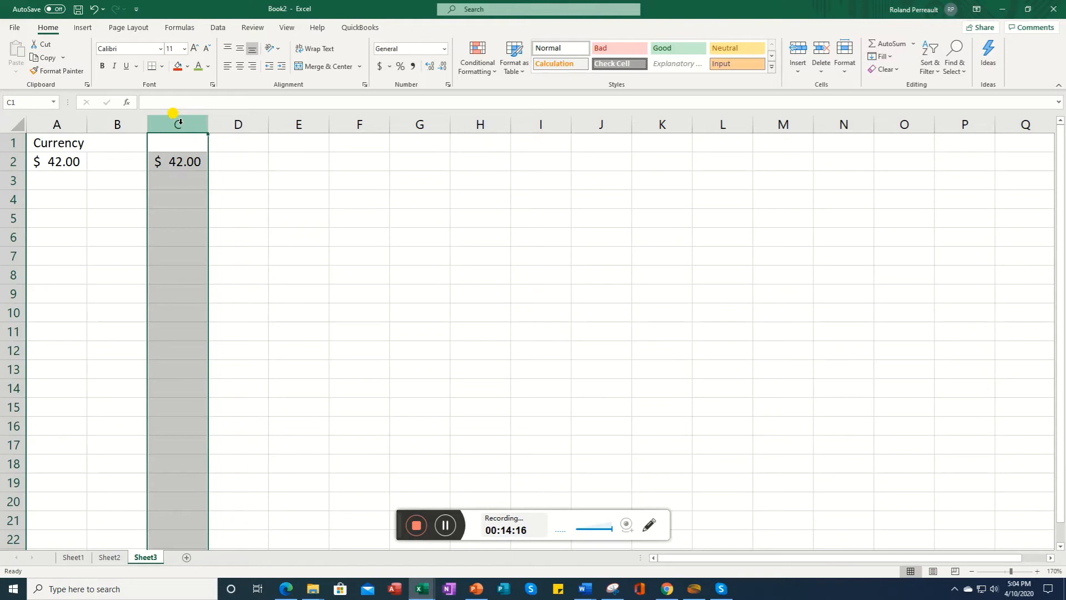
{"action": "left_click", "coordinate": [169, 166]}
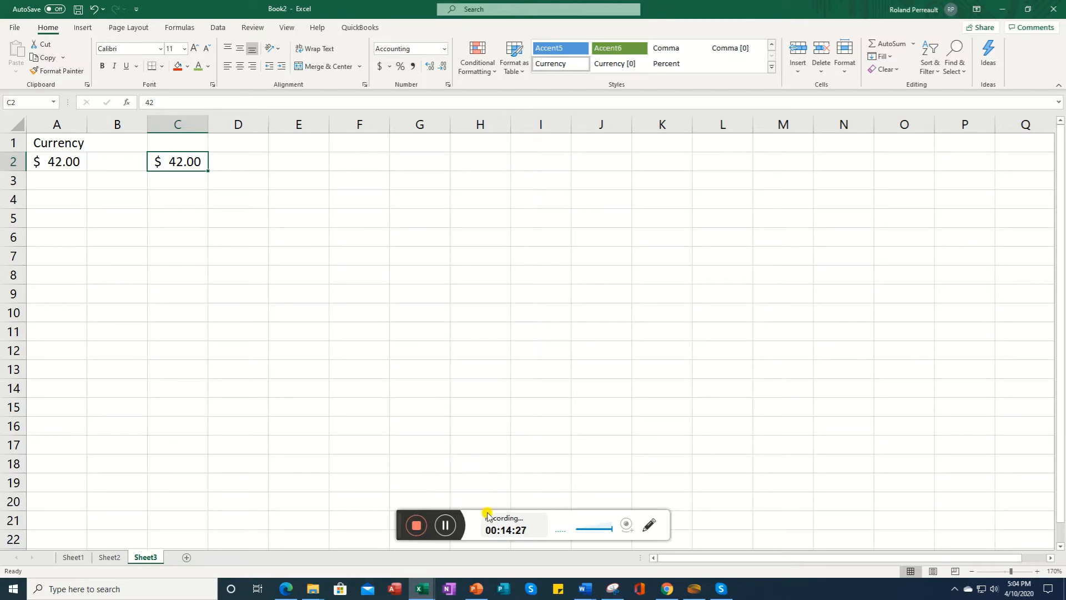
{"action": "left_click", "coordinate": [451, 526]}
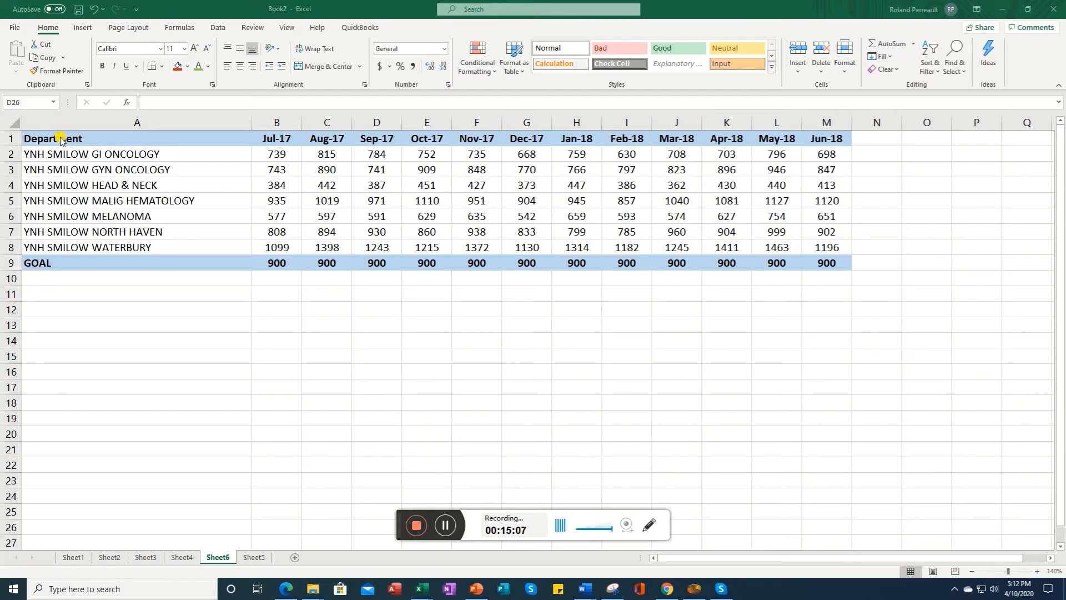
Step: Copy the department table A1:M9 on Sheet6 and paste it transposed into A1 of Sheet5
{"action": "left_click_drag", "start_coordinate": [43, 138], "coordinate": [829, 269]}
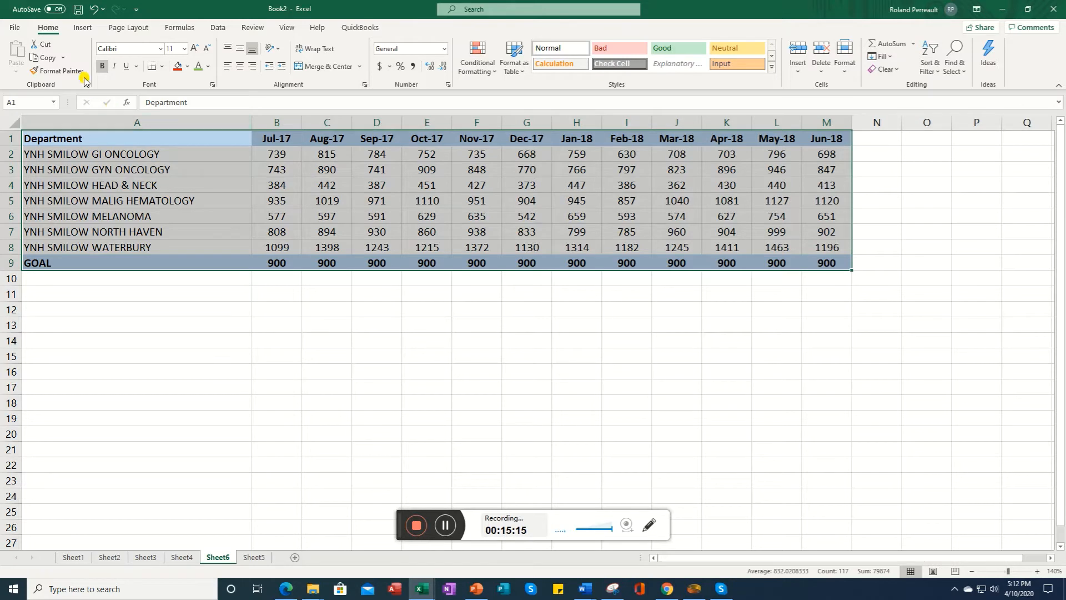
{"action": "left_click", "coordinate": [64, 57]}
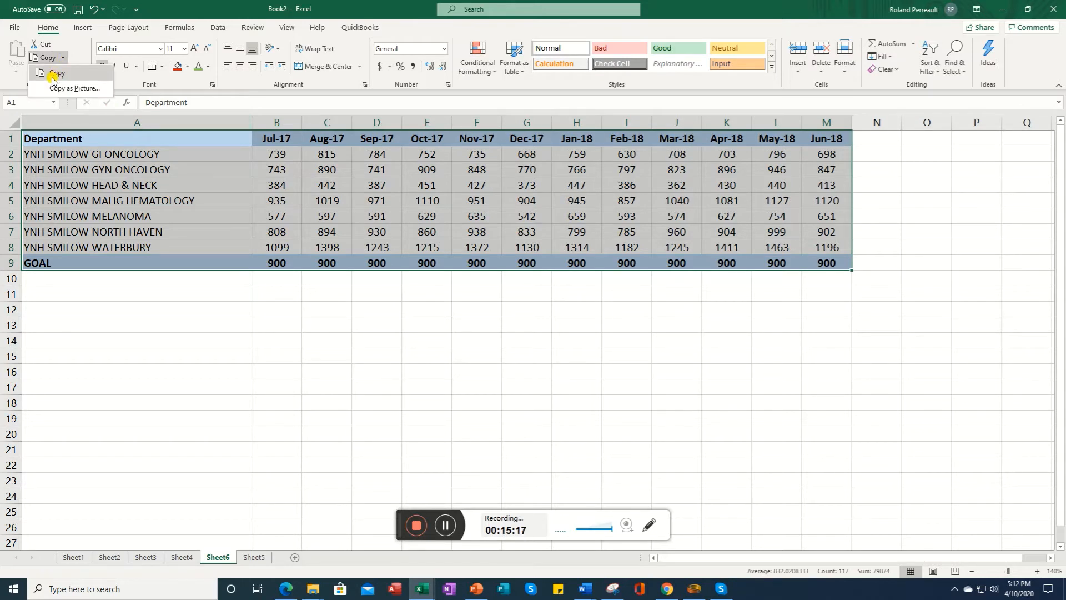
{"action": "left_click", "coordinate": [62, 59]}
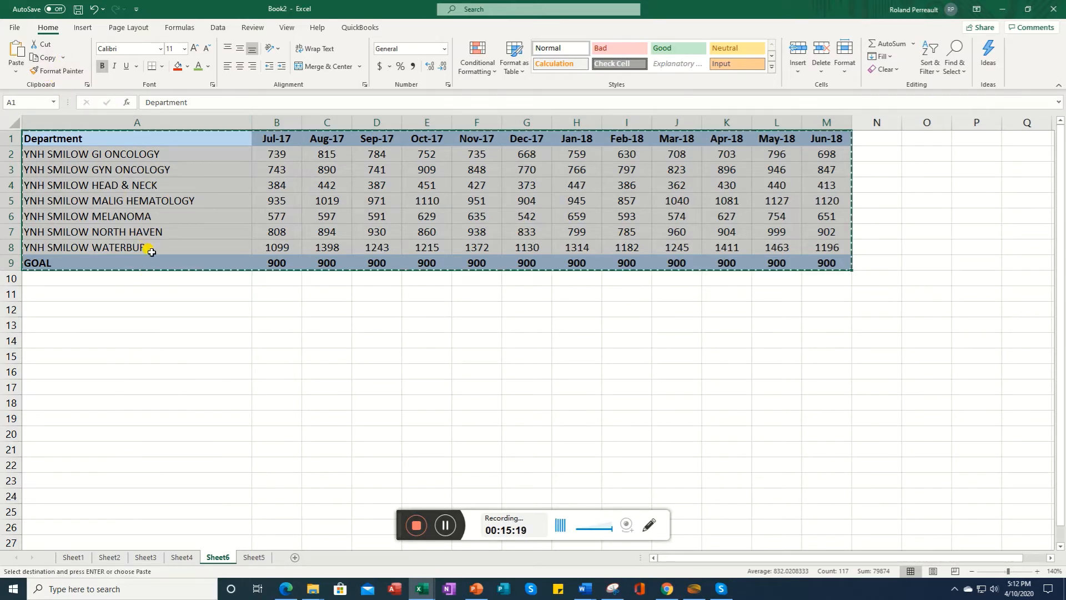
{"action": "left_click", "coordinate": [254, 558]}
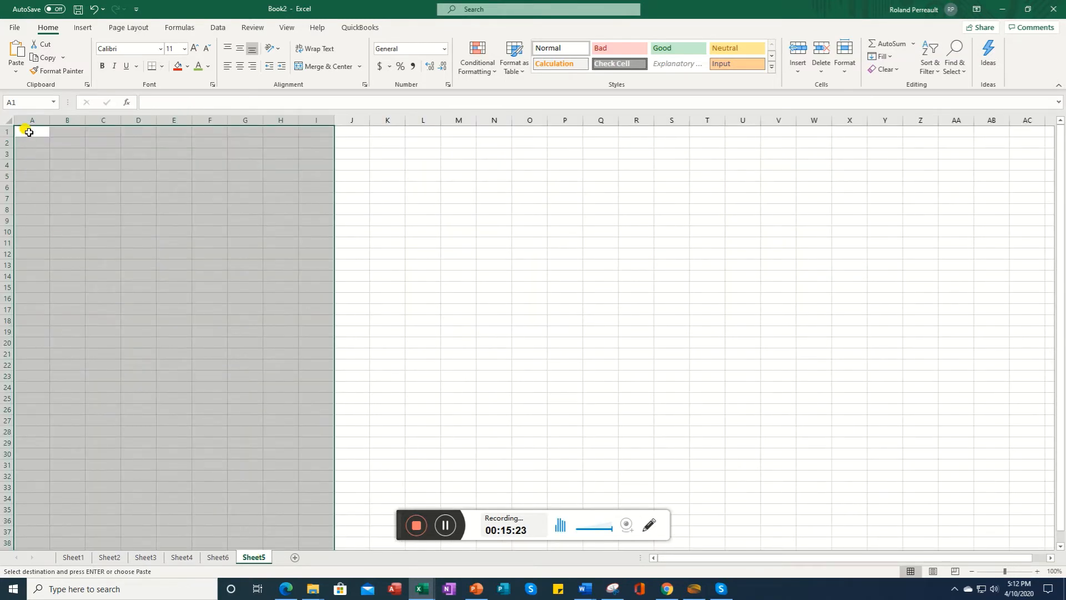
{"action": "left_click", "coordinate": [14, 74]}
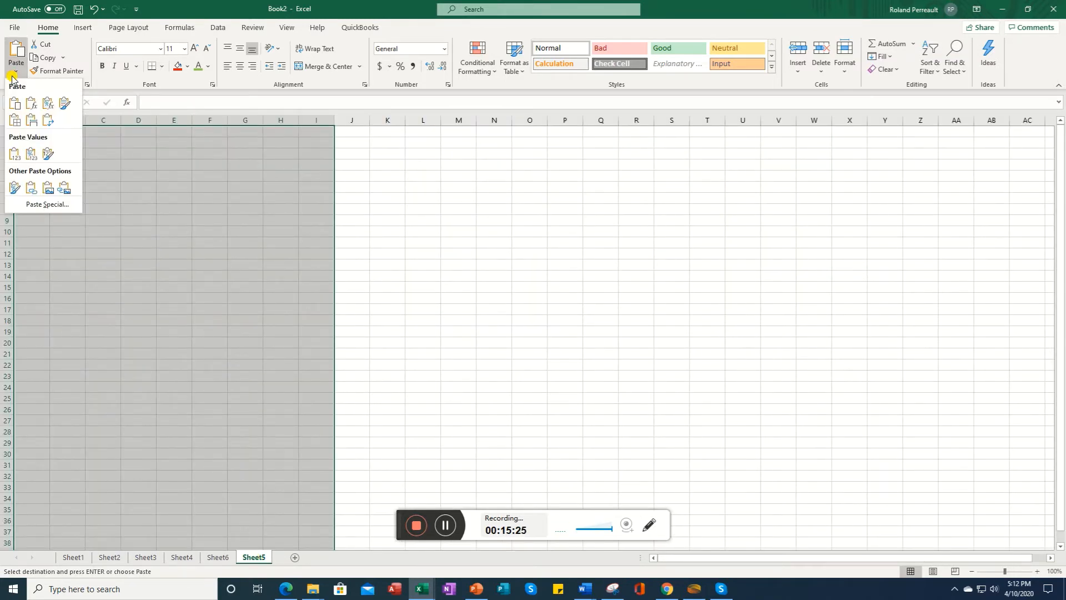
{"action": "left_click", "coordinate": [47, 123]}
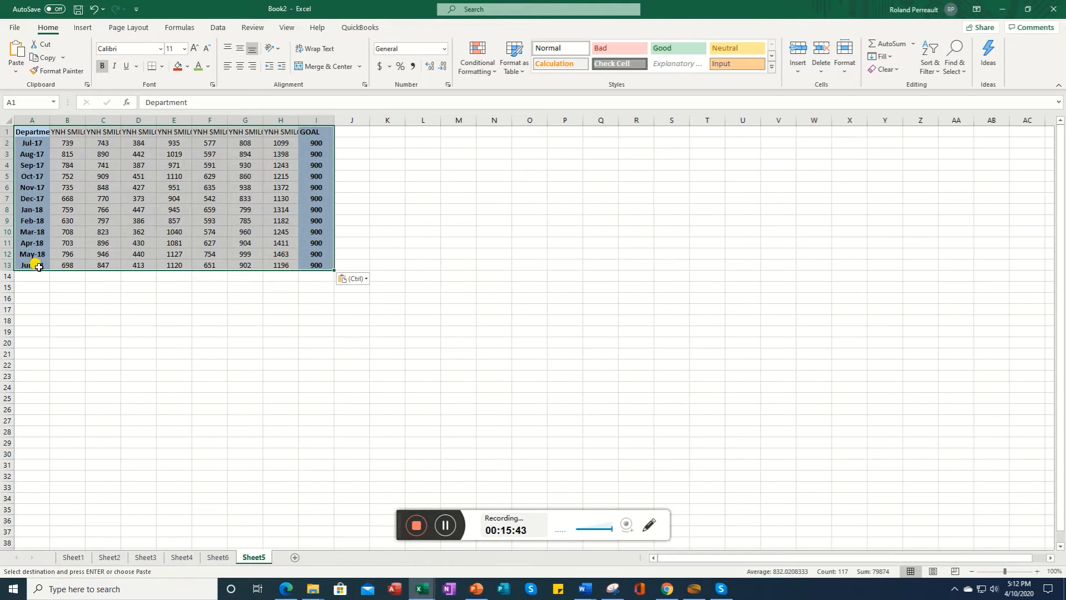
Step: Review the transposed monthly values down column B of the pasted table
{"action": "left_click", "coordinate": [77, 147]}
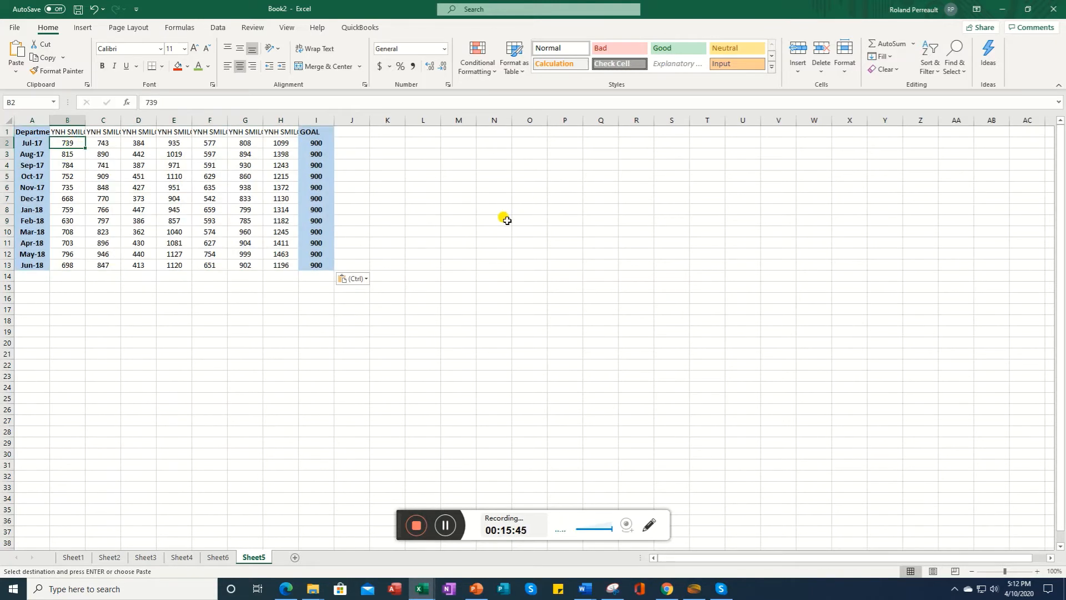
{"action": "key", "text": "Down"}
{"action": "key", "text": "Down"}
{"action": "key", "text": "Down"}
{"action": "key", "text": "Down"}
{"action": "key", "text": "Down"}
{"action": "key", "text": "Down"}
{"action": "key", "text": "Down"}
{"action": "key", "text": "Down"}
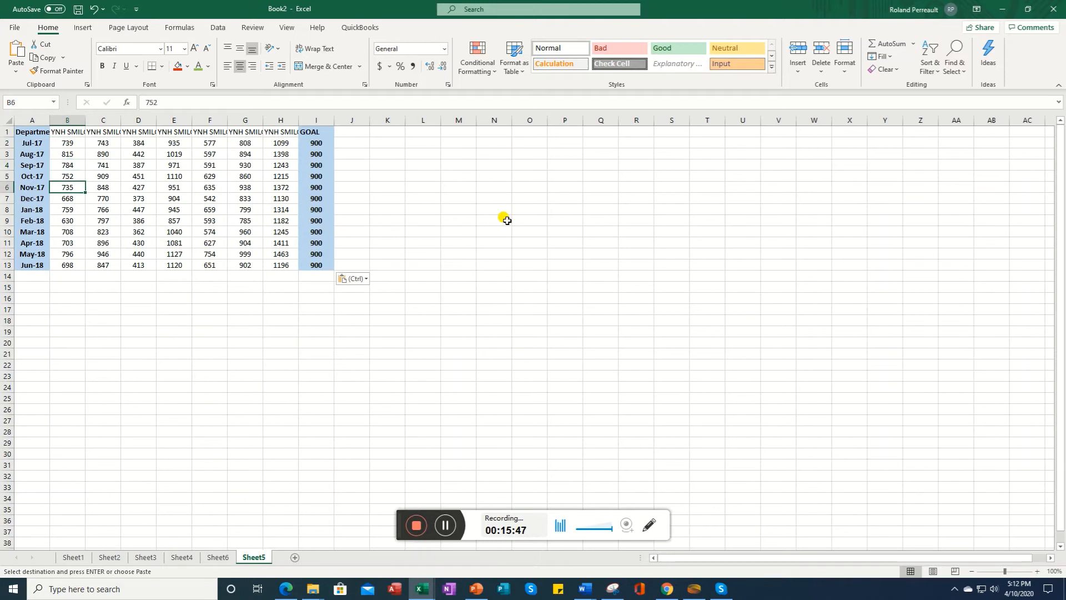
{"action": "key", "text": "Down"}
{"action": "key", "text": "Down"}
{"action": "key", "text": "Down"}
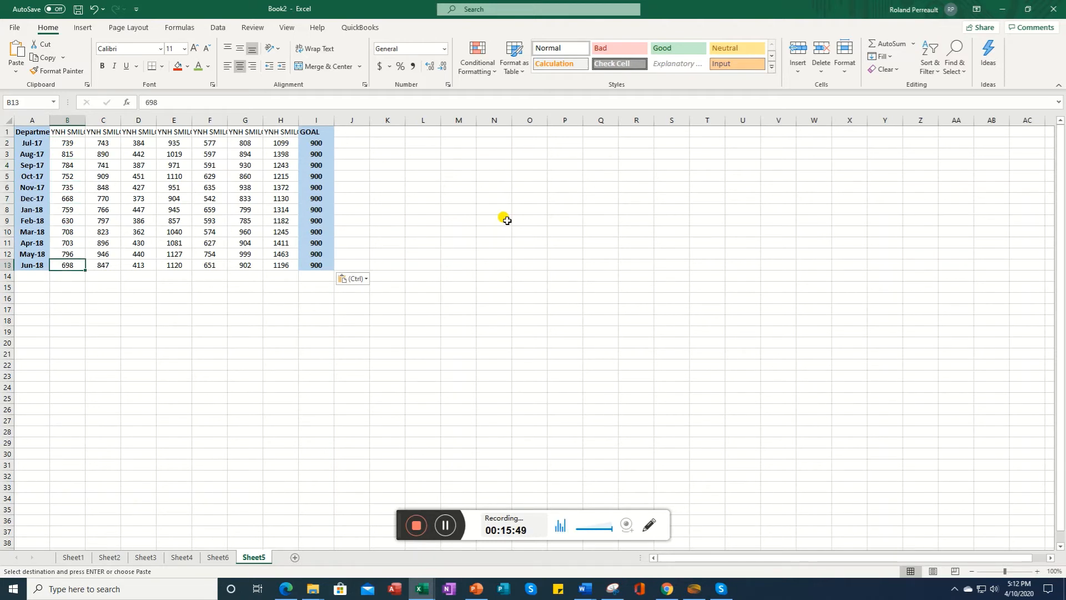
{"action": "left_click", "coordinate": [446, 525]}
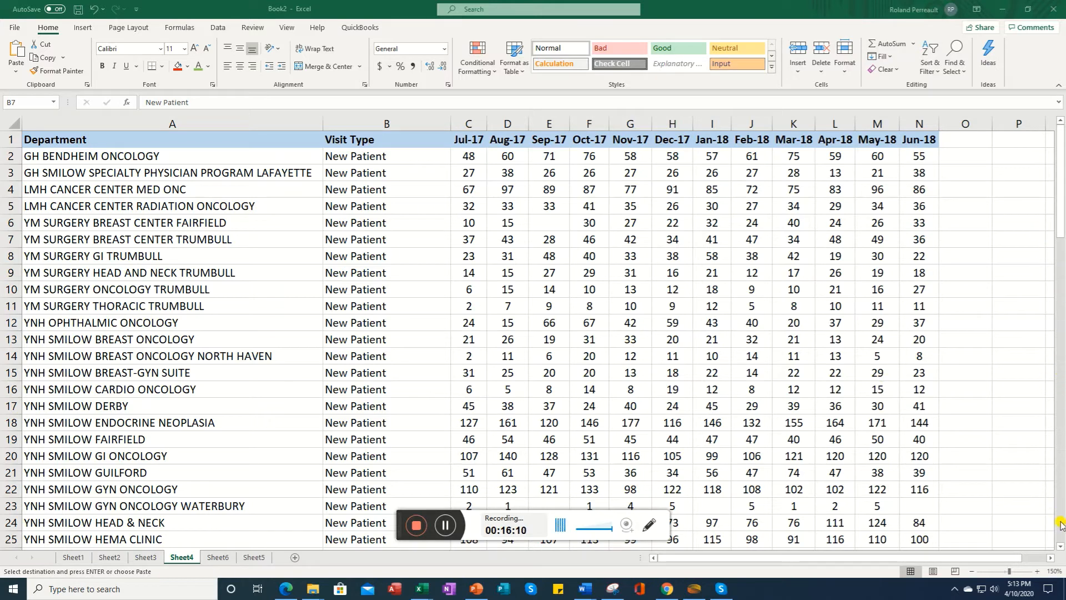
Step: Scroll down through the department visit table on Sheet4 and return to the top
{"action": "left_click", "coordinate": [1060, 547]}
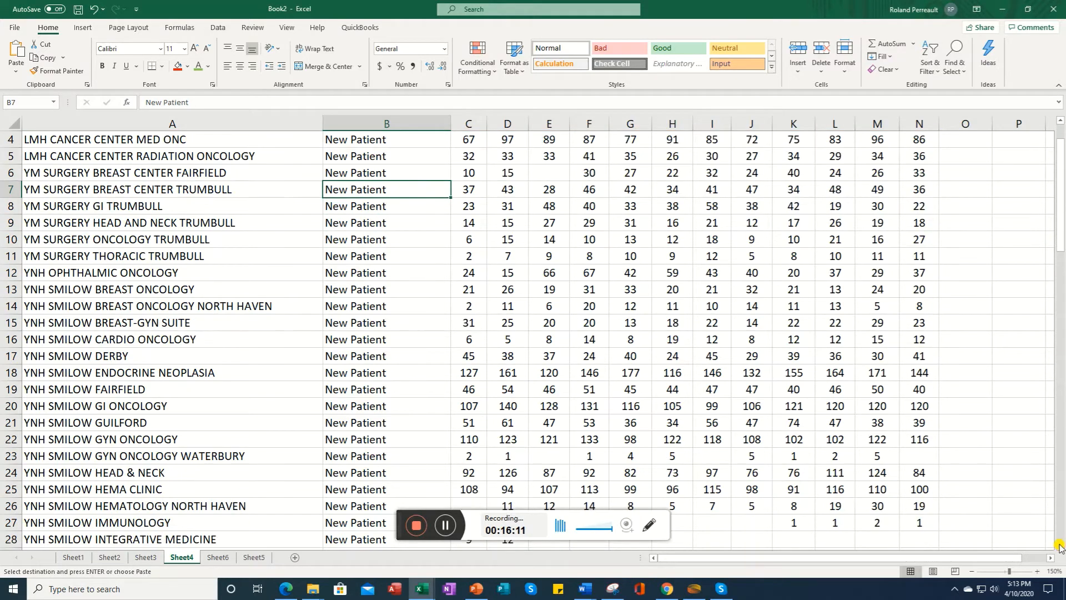
{"action": "left_click", "coordinate": [1060, 547]}
{"action": "left_click", "coordinate": [1060, 547]}
{"action": "left_click", "coordinate": [1061, 547]}
{"action": "left_click", "coordinate": [1060, 547]}
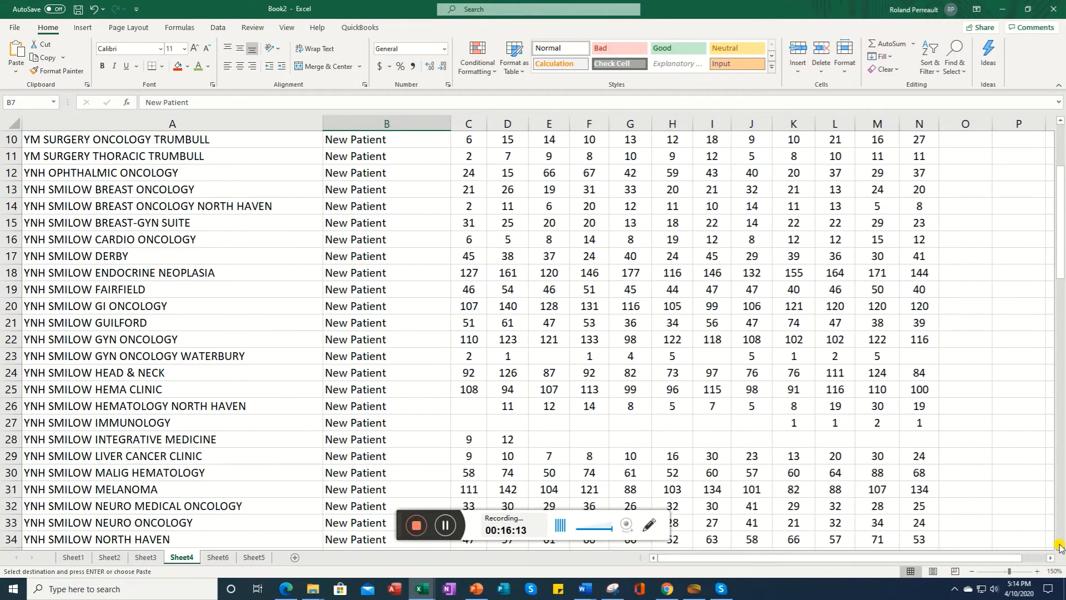
{"action": "left_click", "coordinate": [1061, 546]}
{"action": "left_click", "coordinate": [1060, 547]}
{"action": "left_click", "coordinate": [1060, 547]}
{"action": "left_click", "coordinate": [1061, 547]}
{"action": "left_click", "coordinate": [1060, 547]}
{"action": "left_click", "coordinate": [1061, 547]}
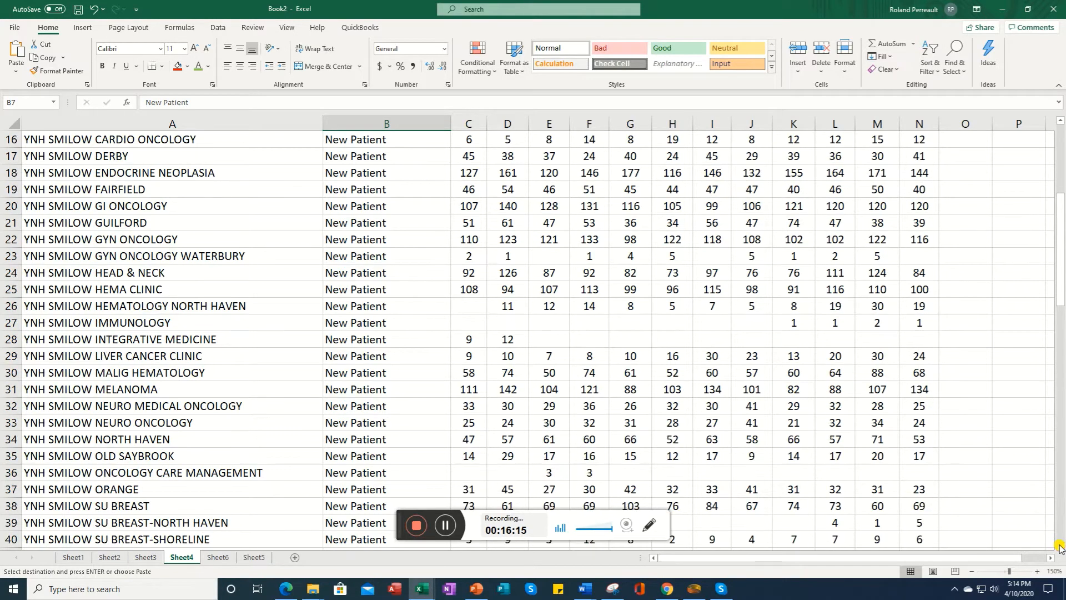
{"action": "scroll", "coordinate": [1033, 247], "scroll_direction": "up", "scroll_amount": 5}
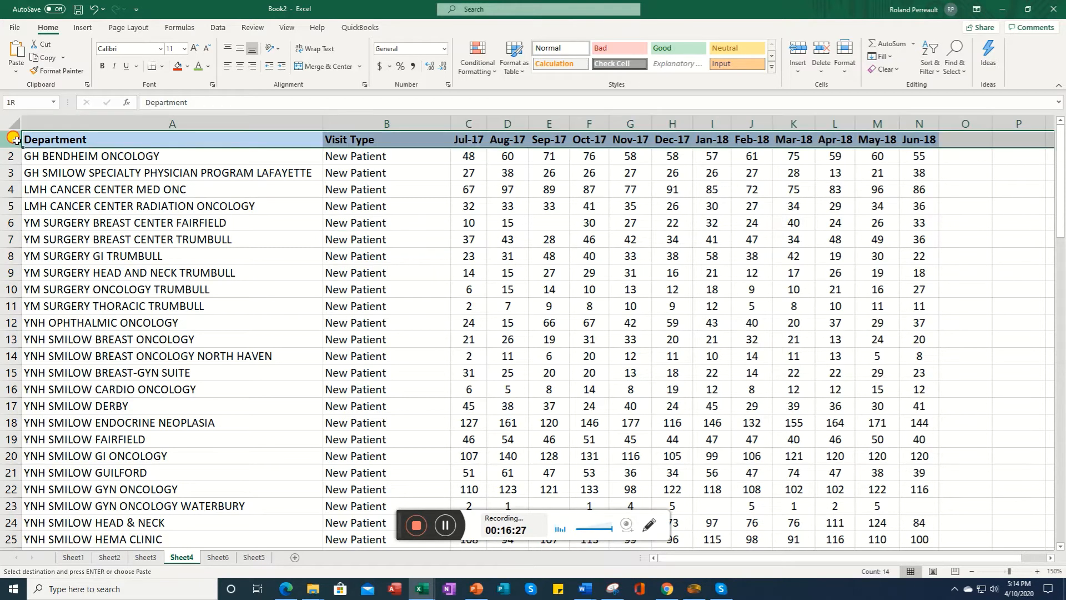
Step: Freeze the top header row of the Sheet4 table
{"action": "left_click", "coordinate": [11, 140]}
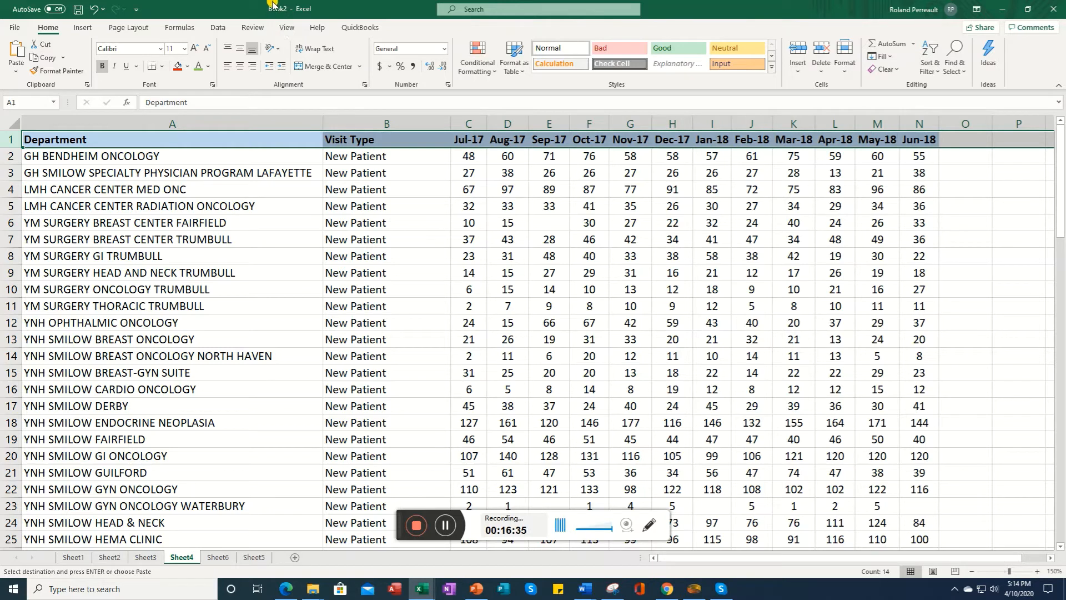
{"action": "left_click", "coordinate": [285, 28]}
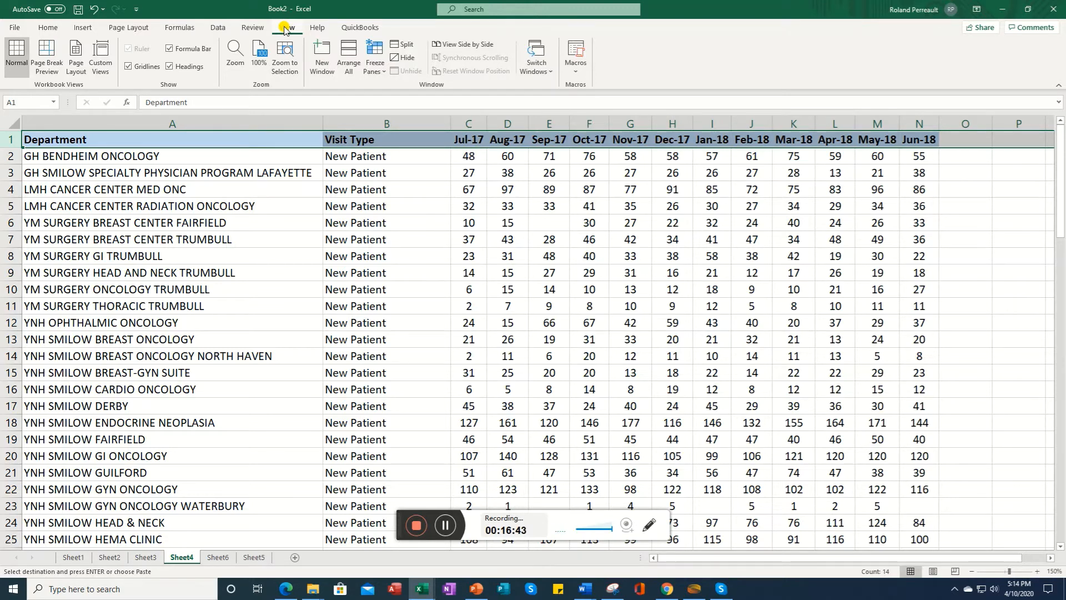
{"action": "left_click", "coordinate": [380, 75]}
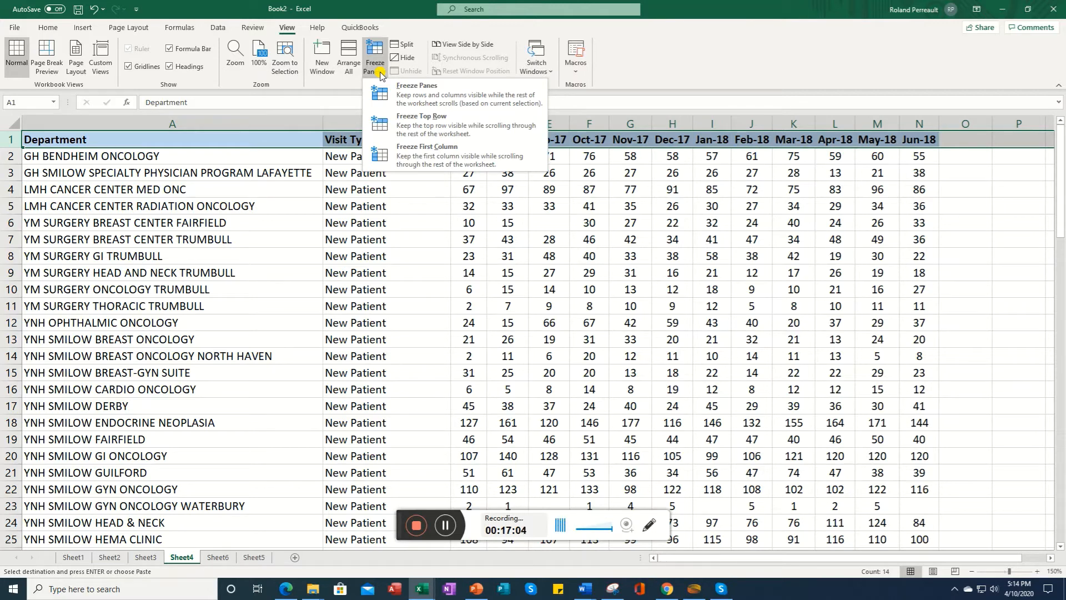
{"action": "left_click", "coordinate": [418, 131]}
Step: Scroll down the table to check that the header row stays in place
{"action": "left_click", "coordinate": [217, 242]}
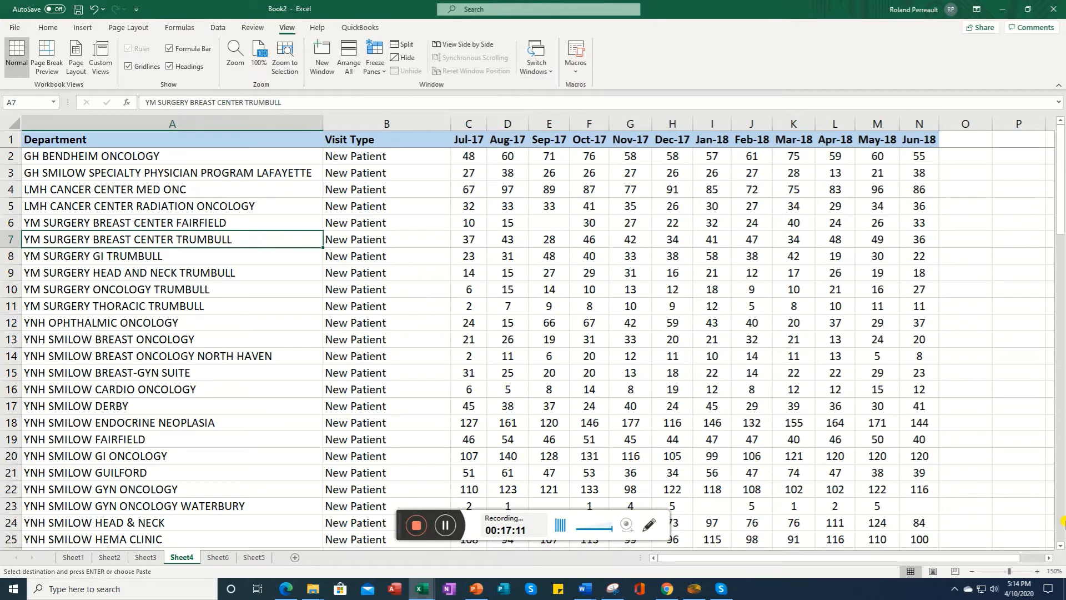
{"action": "left_click", "coordinate": [1059, 546]}
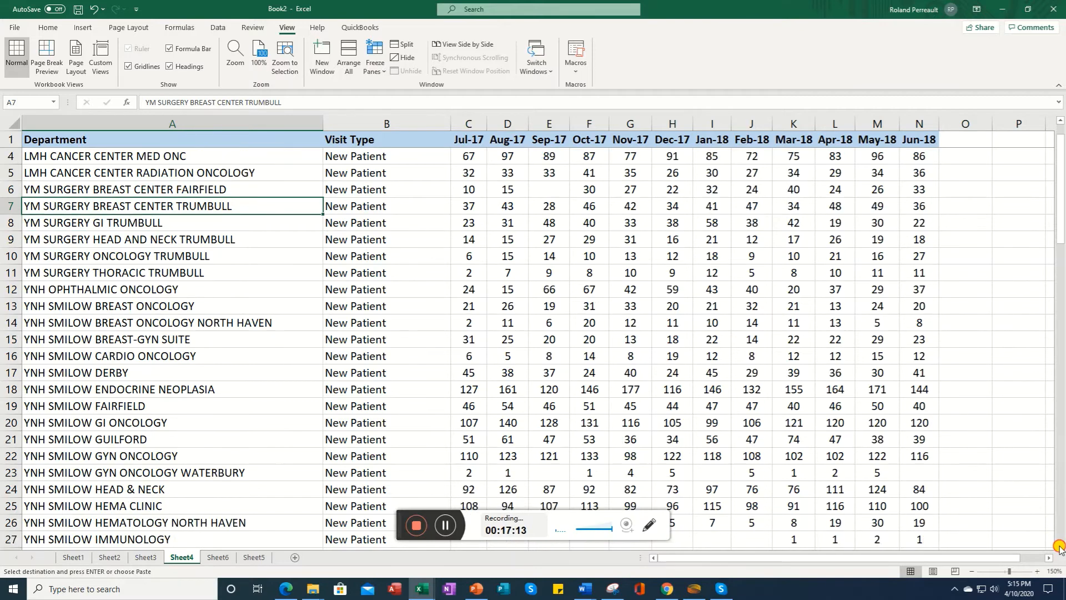
{"action": "left_click_drag", "start_coordinate": [1060, 546], "coordinate": [1059, 546]}
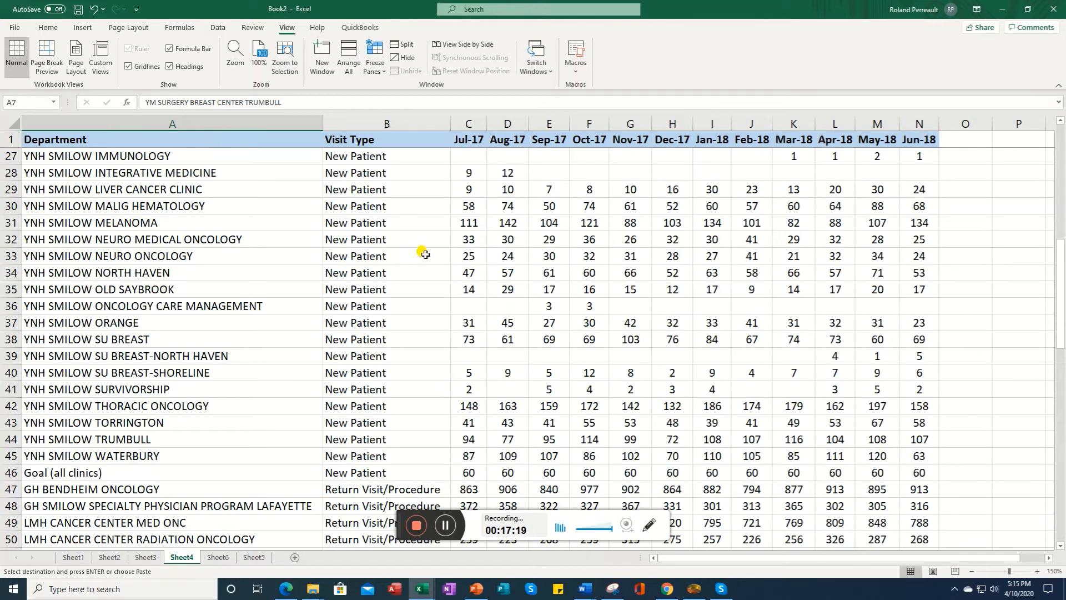
{"action": "left_click", "coordinate": [1061, 517]}
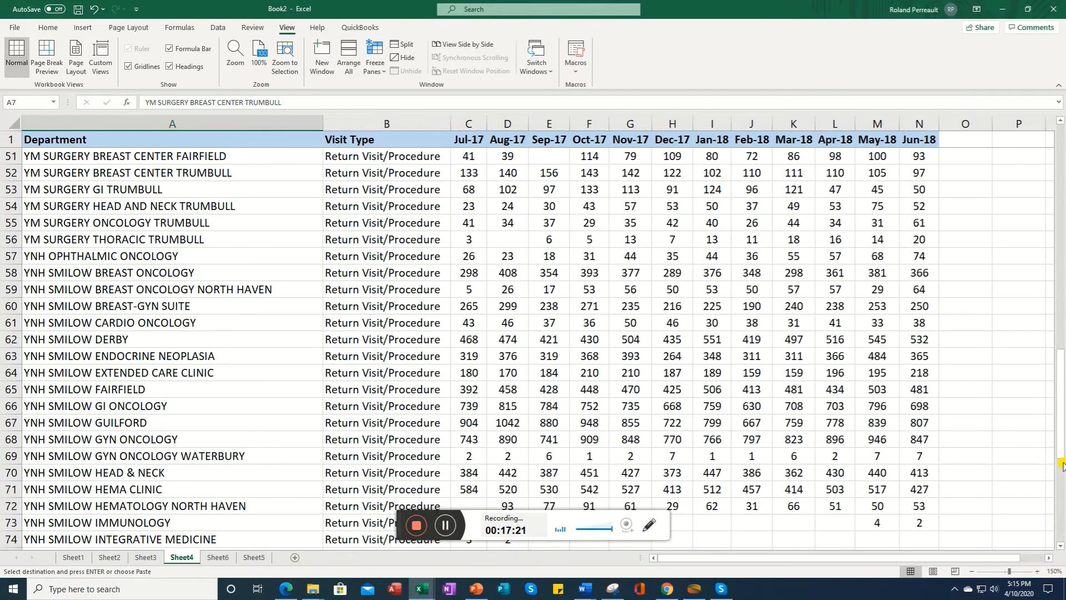
{"action": "left_click", "coordinate": [446, 525]}
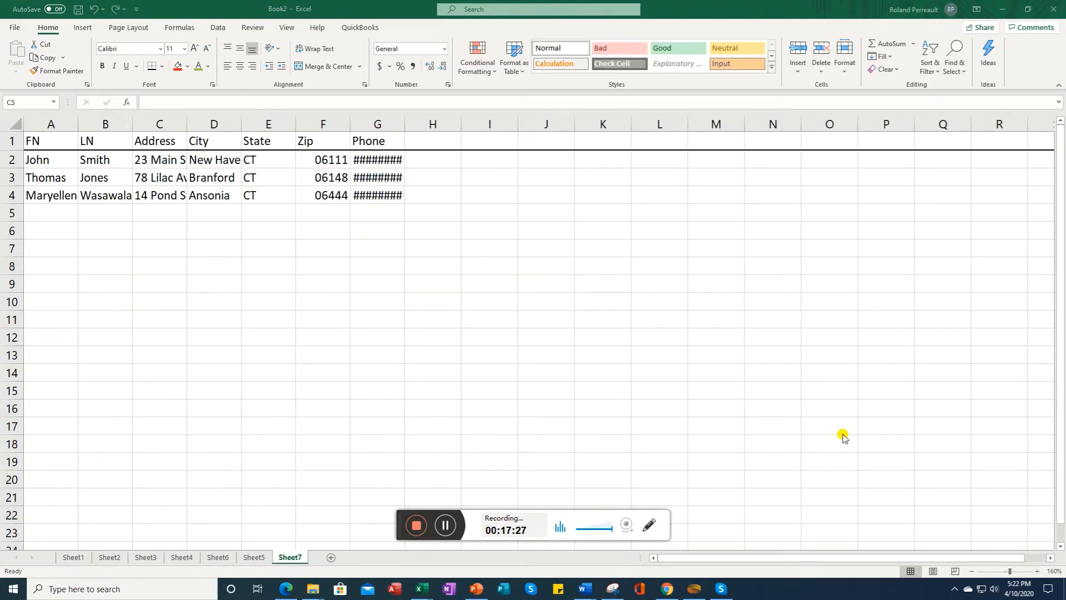
Step: Widen columns A, B and C on Sheet7 so the names and street addresses fit
{"action": "left_click", "coordinate": [1038, 572]}
{"action": "left_click", "coordinate": [1038, 572]}
{"action": "left_click", "coordinate": [1037, 572]}
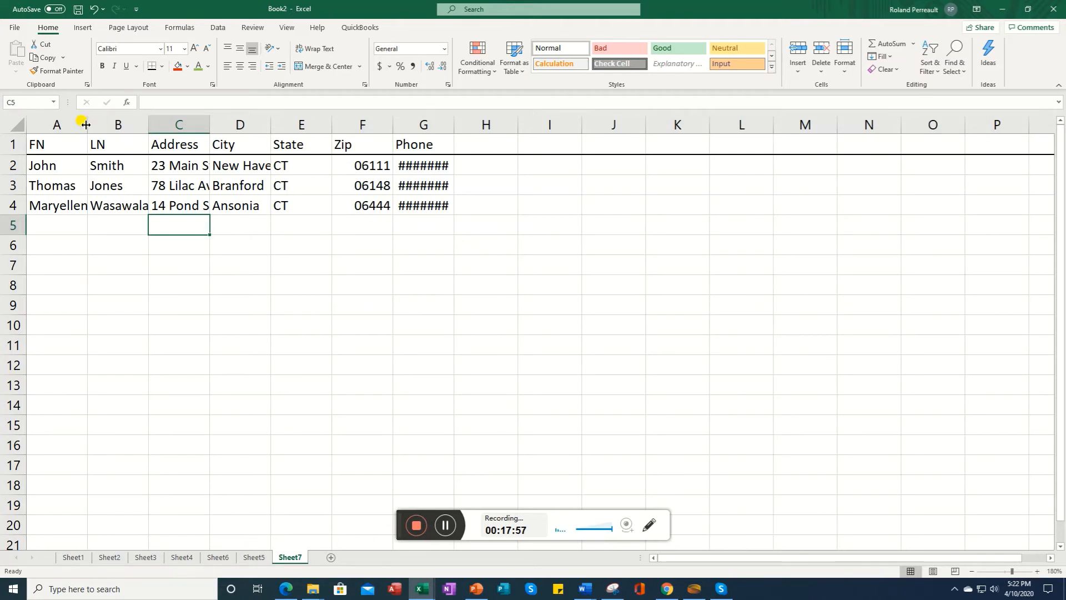
{"action": "left_click_drag", "start_coordinate": [86, 124], "coordinate": [95, 125]}
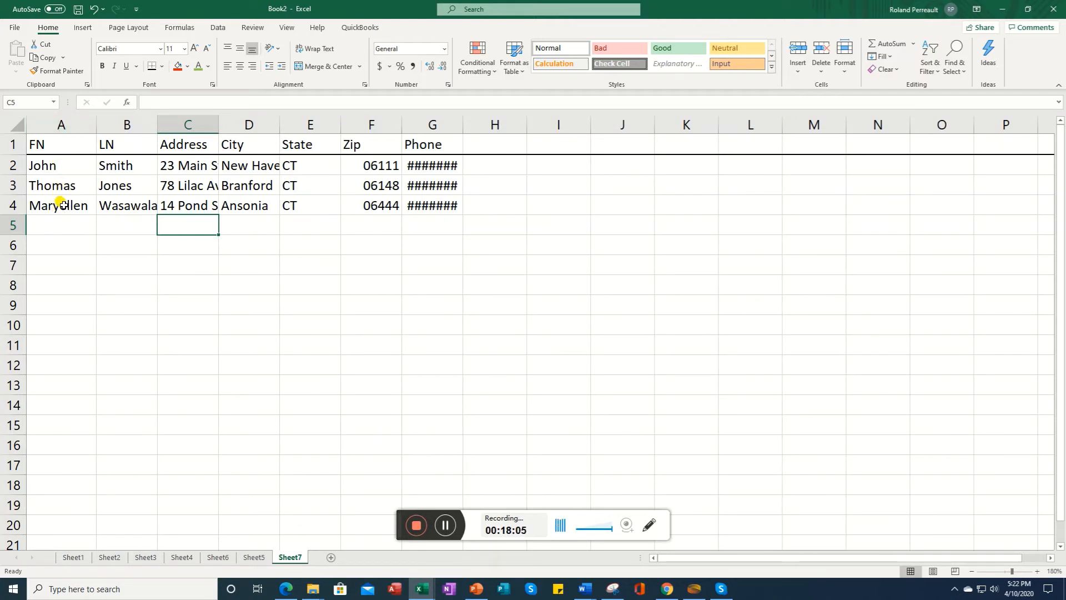
{"action": "double_click", "coordinate": [157, 125]}
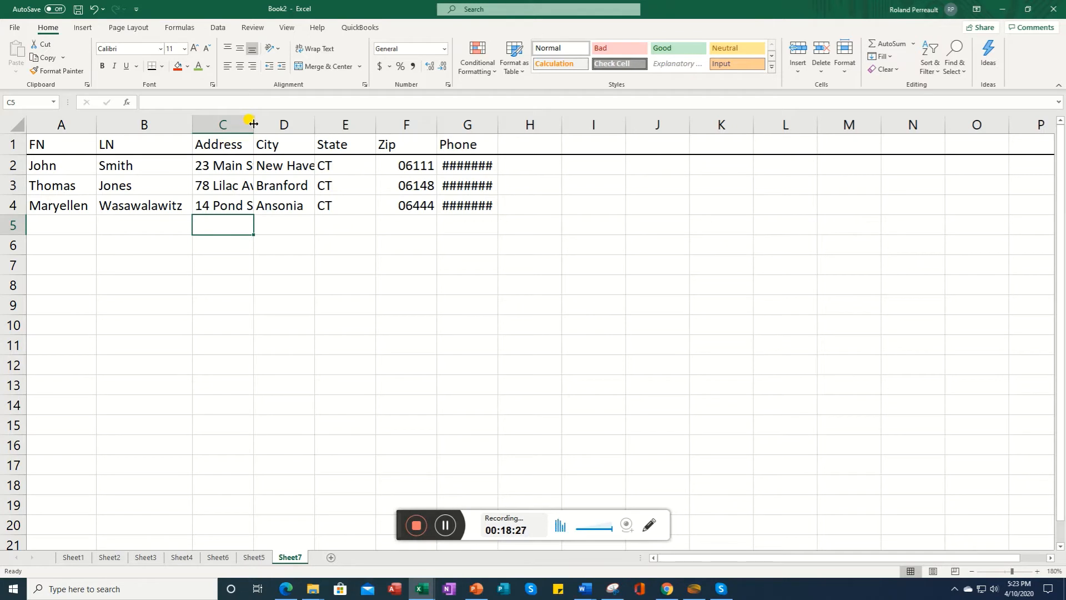
{"action": "left_click_drag", "start_coordinate": [254, 124], "coordinate": [308, 125]}
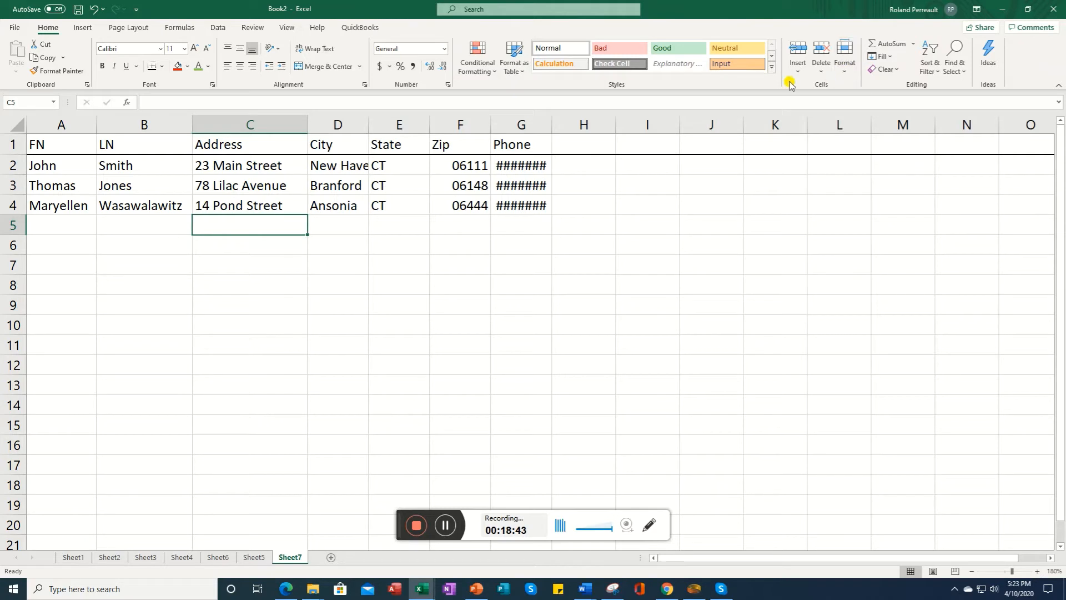
Step: AutoFit the widths of columns D through G
{"action": "left_click", "coordinate": [331, 123]}
{"action": "left_click_drag", "start_coordinate": [332, 123], "coordinate": [498, 136]}
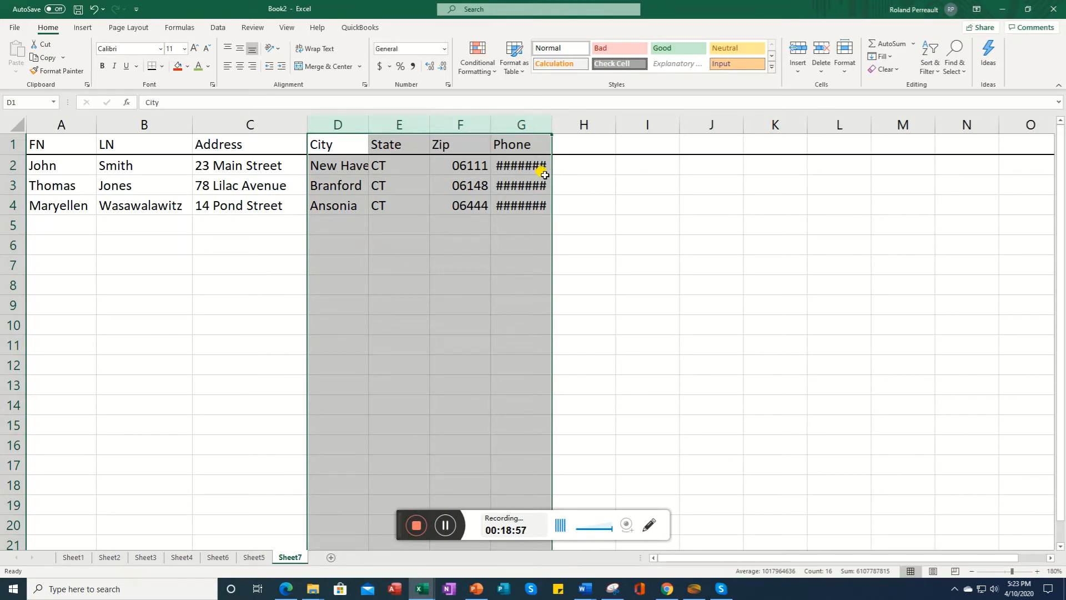
{"action": "left_click", "coordinate": [842, 75]}
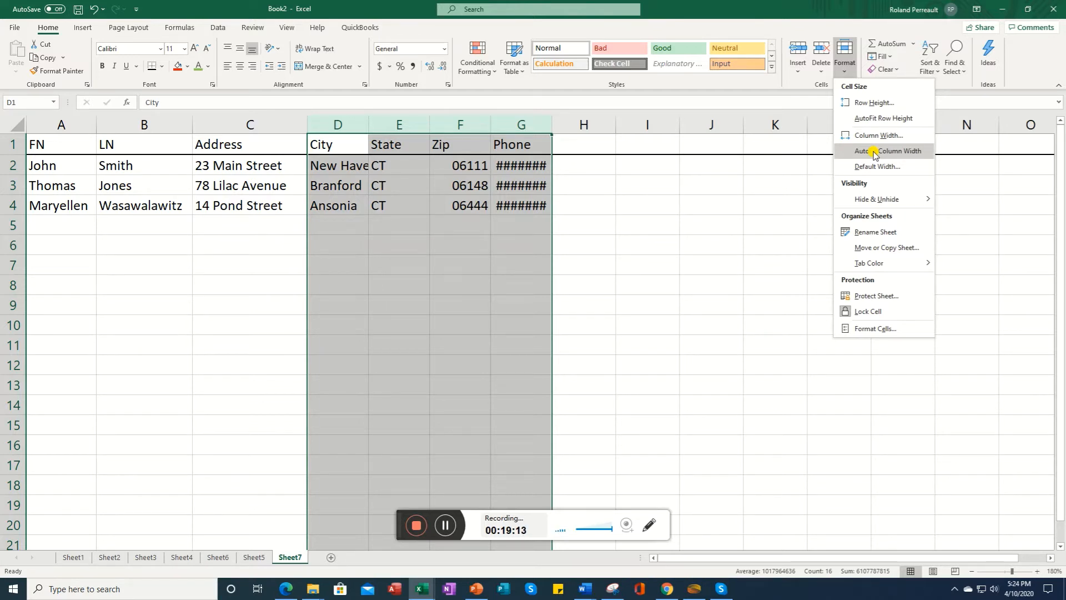
{"action": "left_click", "coordinate": [873, 153]}
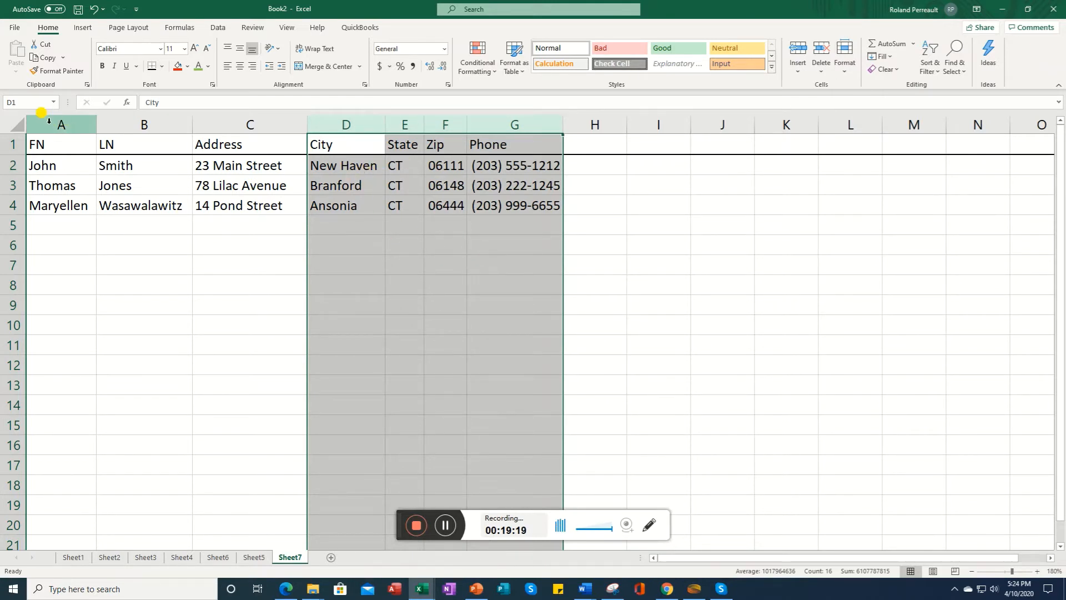
Step: AutoFit the widths of columns A through C
{"action": "left_click_drag", "start_coordinate": [49, 120], "coordinate": [222, 114]}
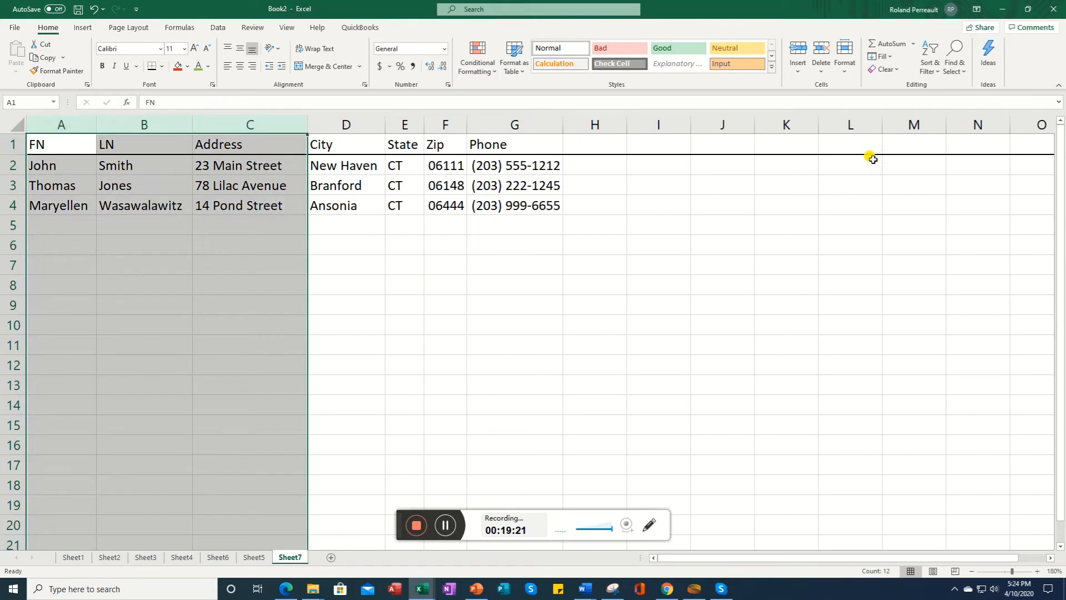
{"action": "left_click", "coordinate": [844, 68]}
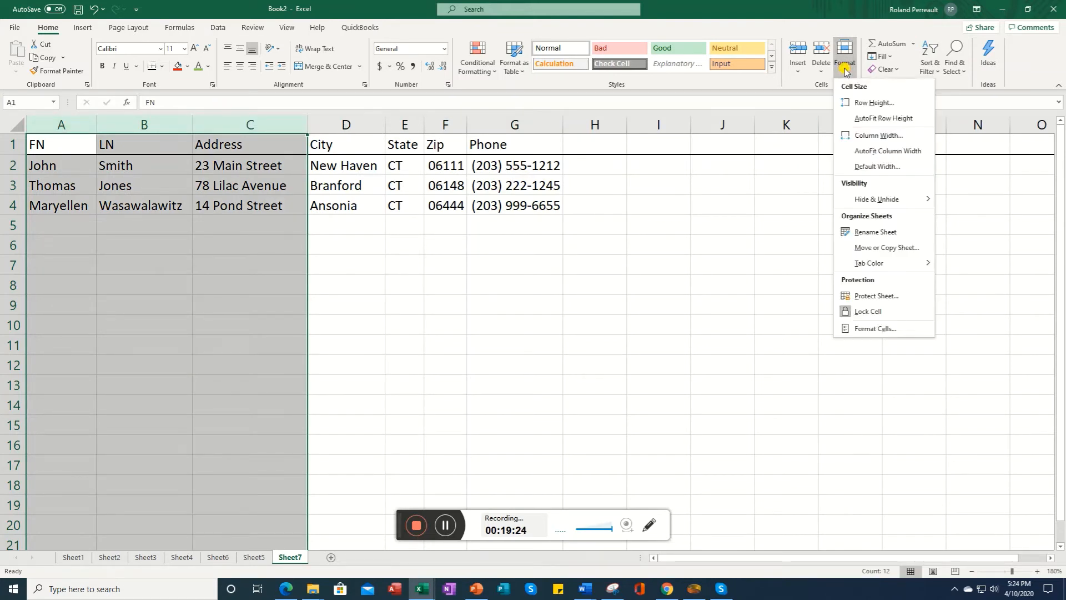
{"action": "left_click", "coordinate": [879, 151]}
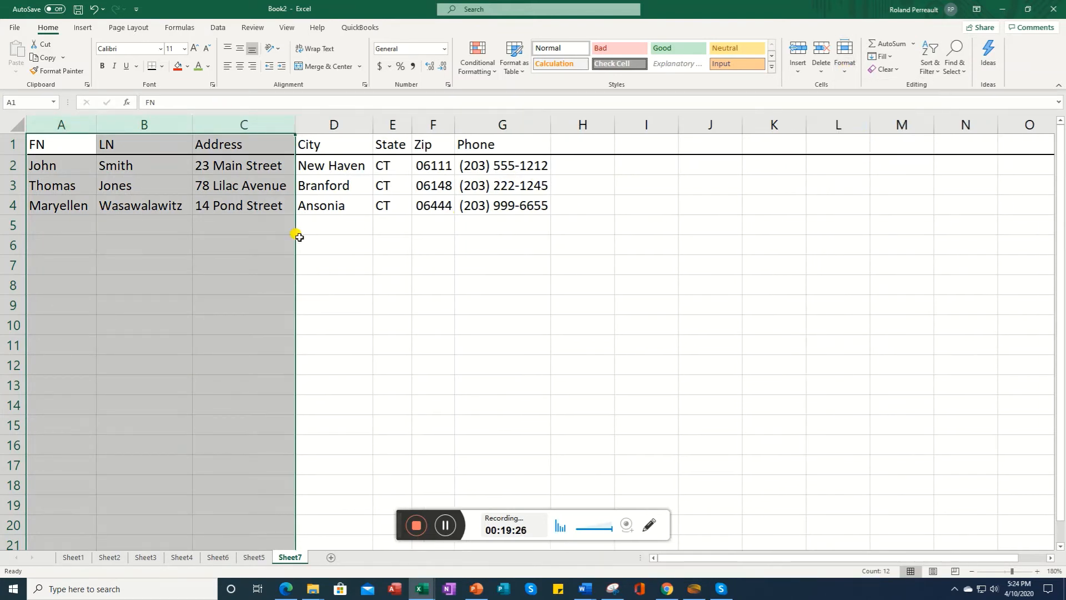
Step: Enter a long hyphenated first name in cell A5
{"action": "left_click", "coordinate": [111, 225]}
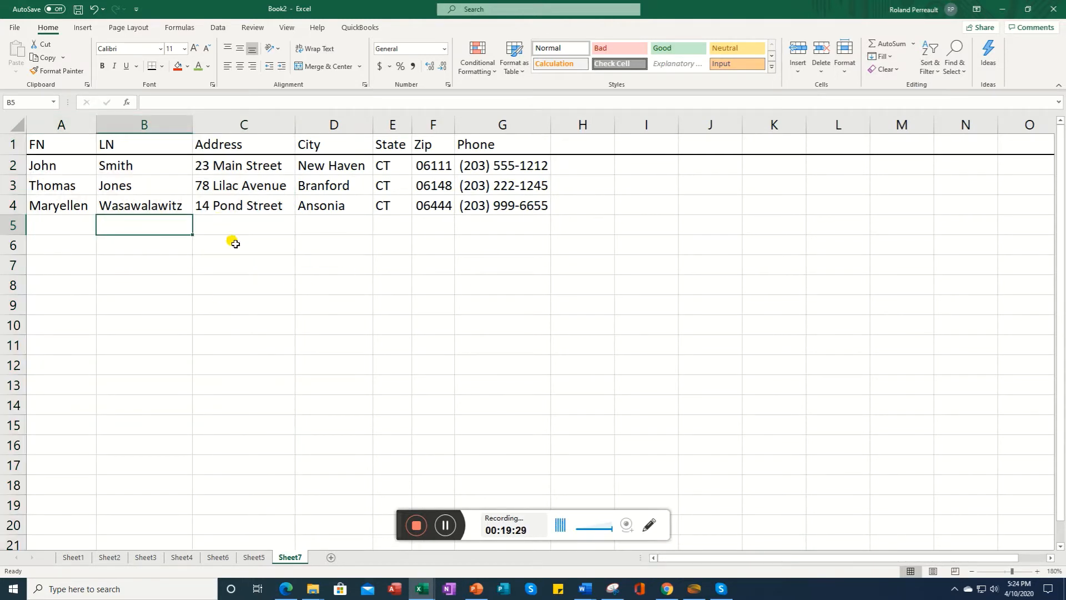
{"action": "left_click", "coordinate": [74, 223]}
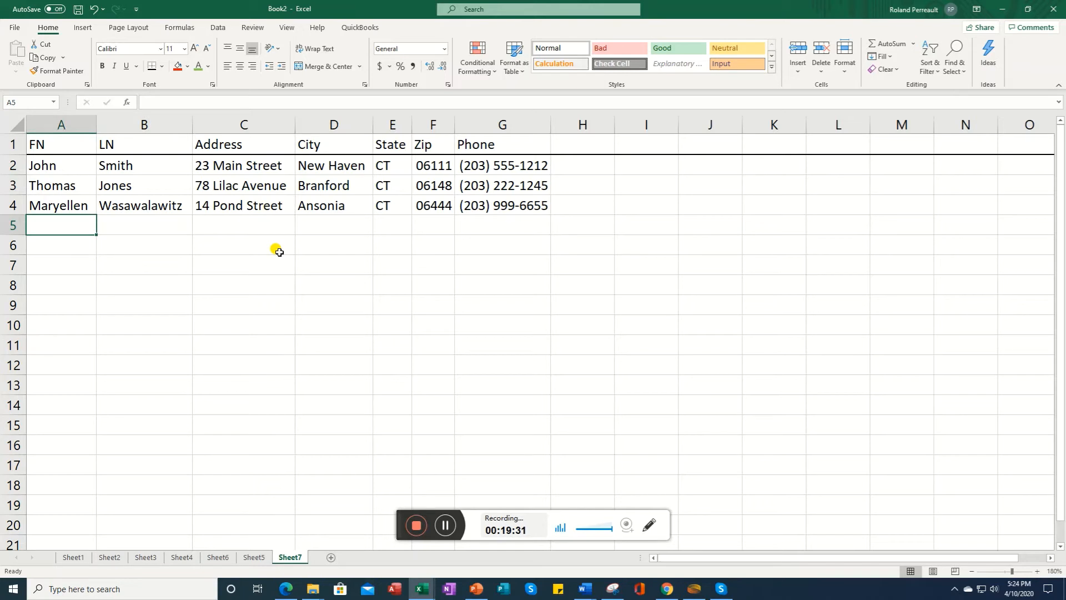
{"action": "type", "text": "J"}
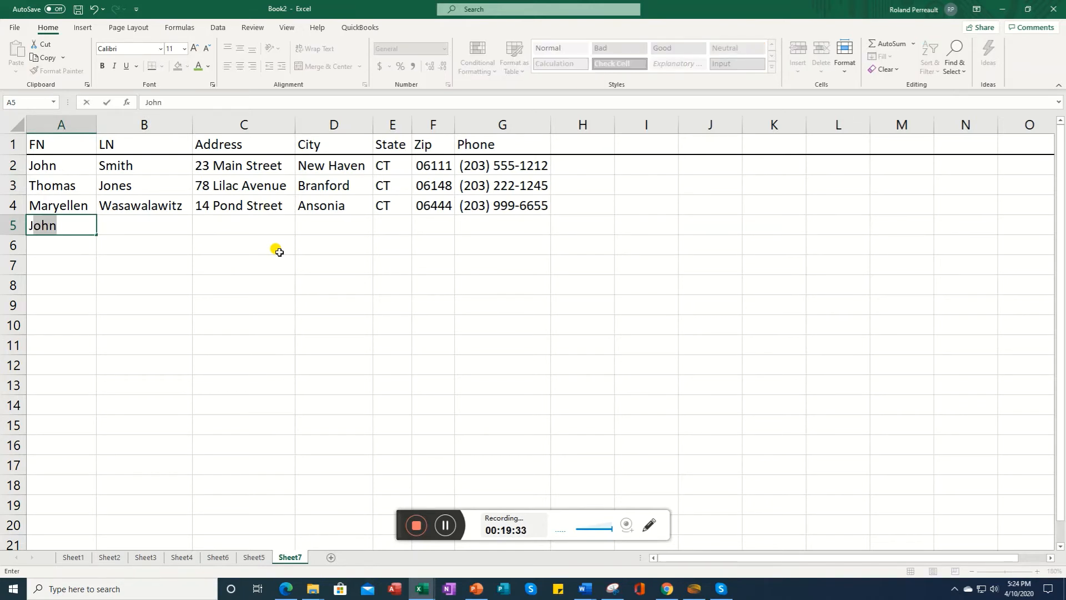
{"action": "type", "text": "oe-Bob-"}
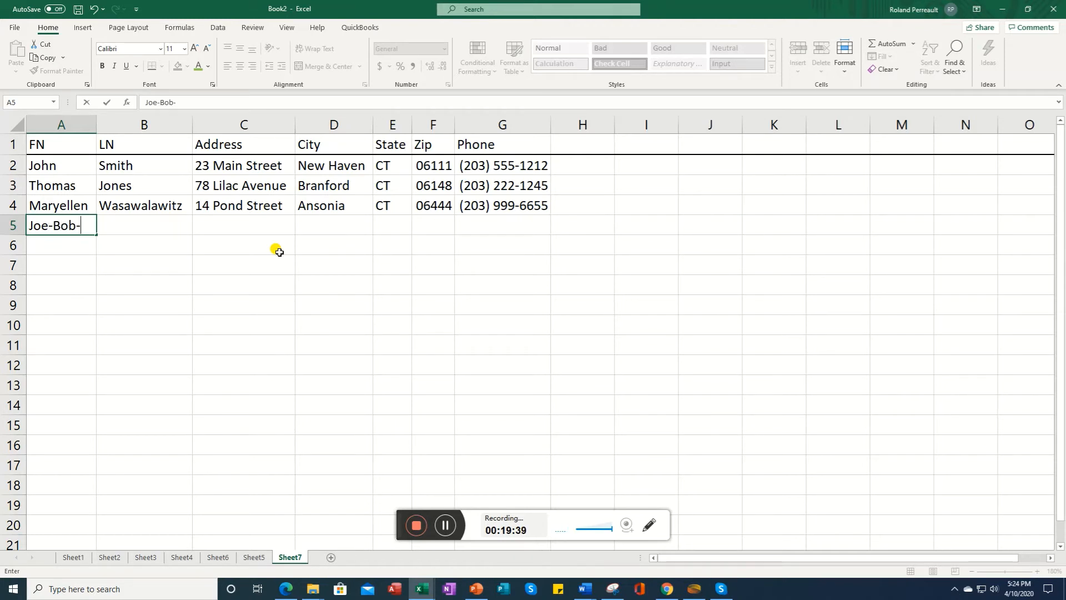
{"action": "type", "text": "Billy"}
{"action": "key", "text": "Return"}
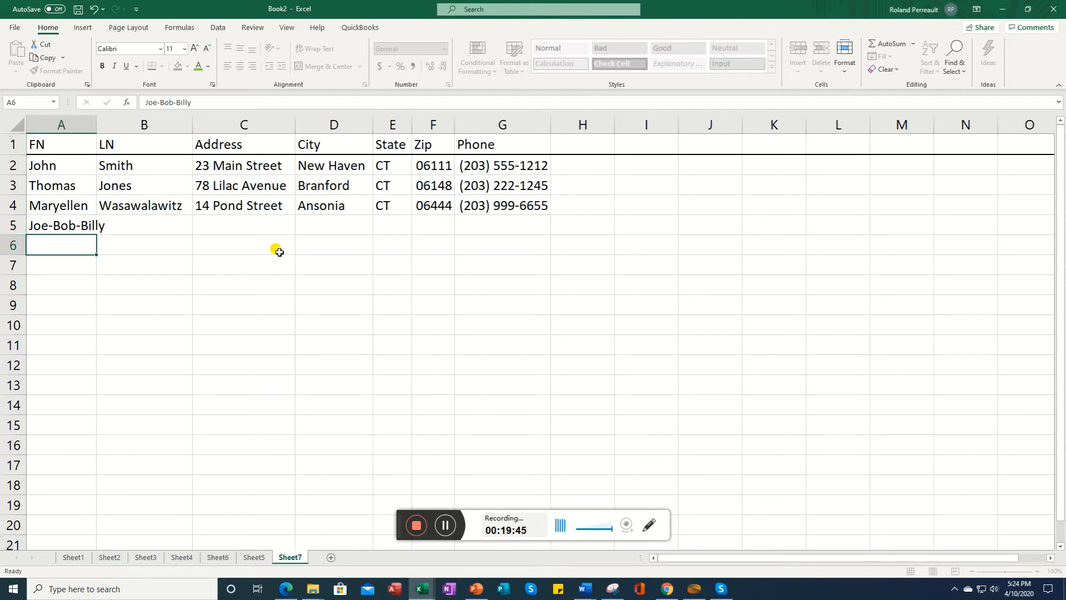
{"action": "key", "text": "Up"}
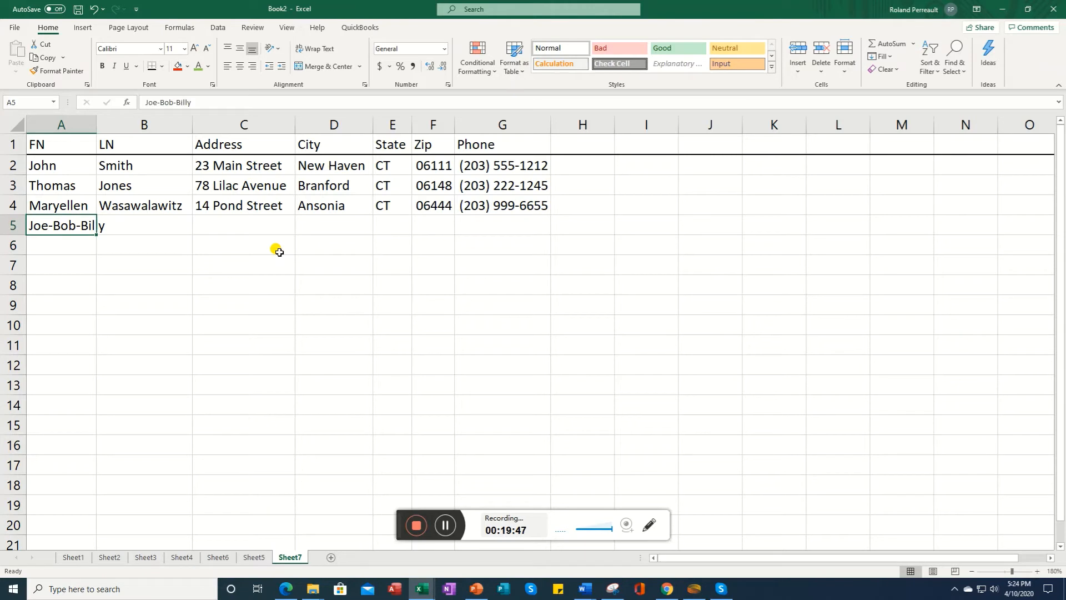
Step: AutoFit the width of column A to the new entry
{"action": "left_click", "coordinate": [51, 123]}
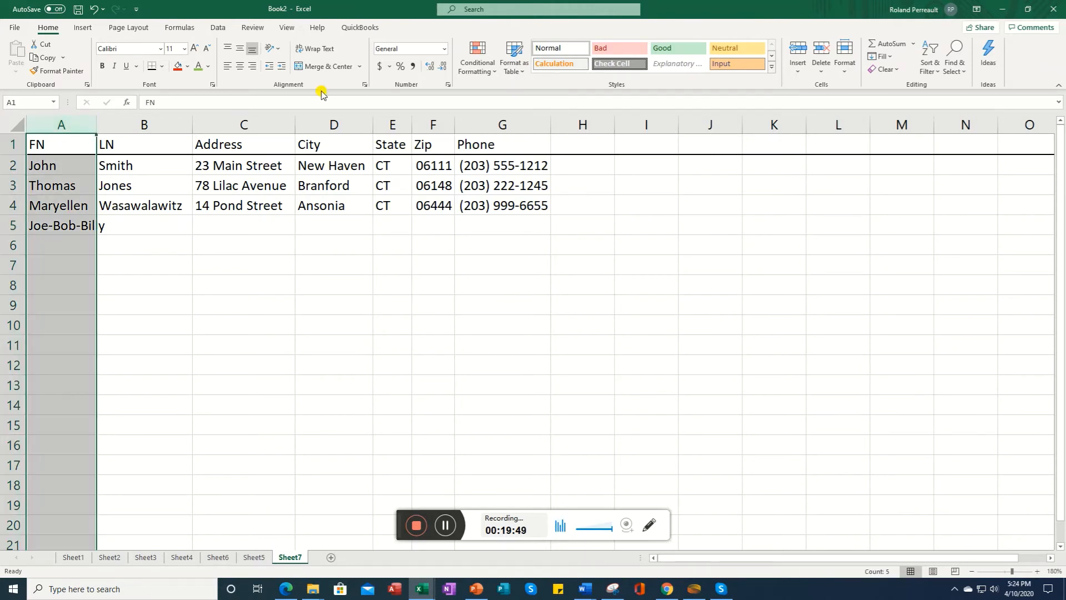
{"action": "left_click", "coordinate": [845, 66]}
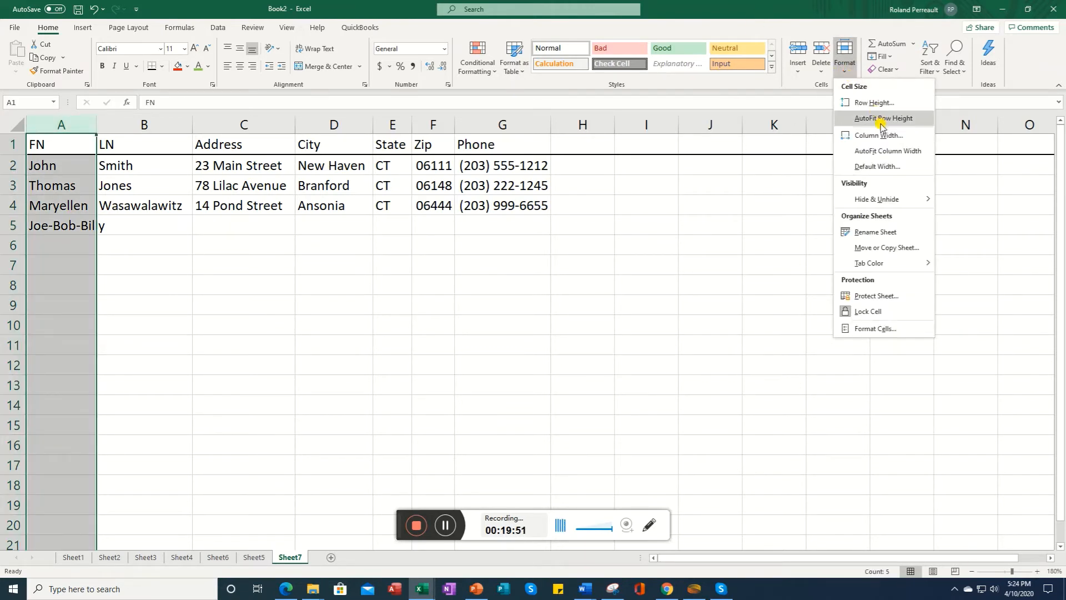
{"action": "left_click", "coordinate": [887, 150]}
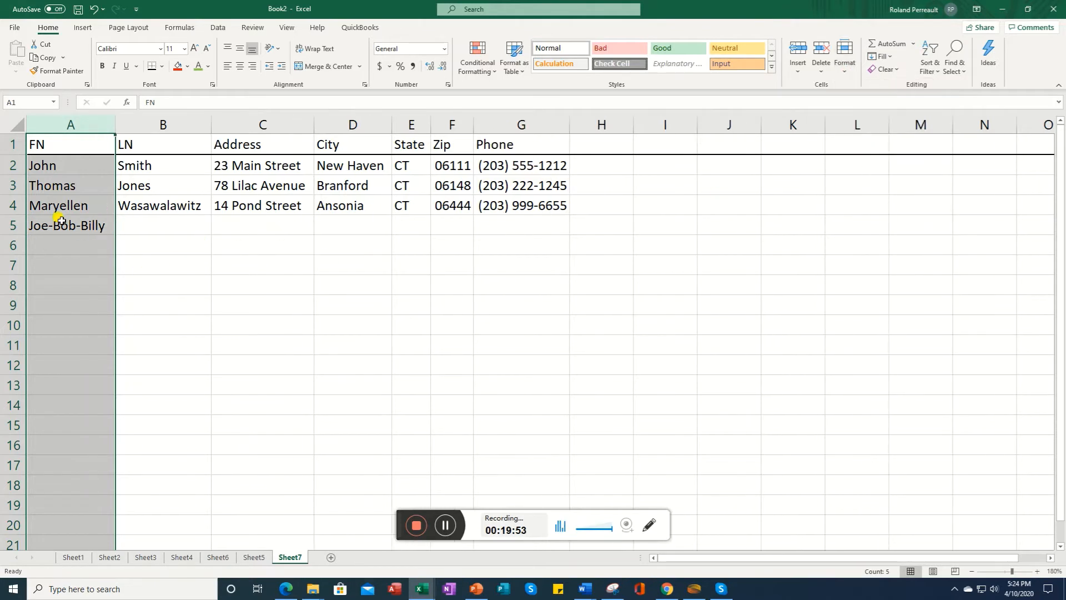
Step: Set the height of header row 1 to 24
{"action": "left_click", "coordinate": [147, 226]}
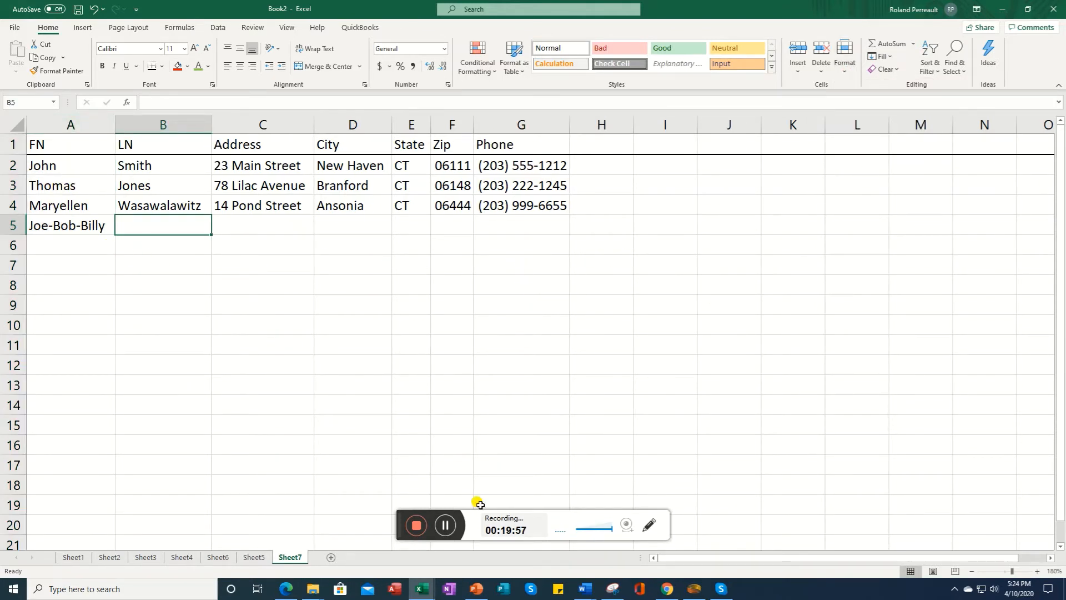
{"action": "left_click", "coordinate": [445, 526]}
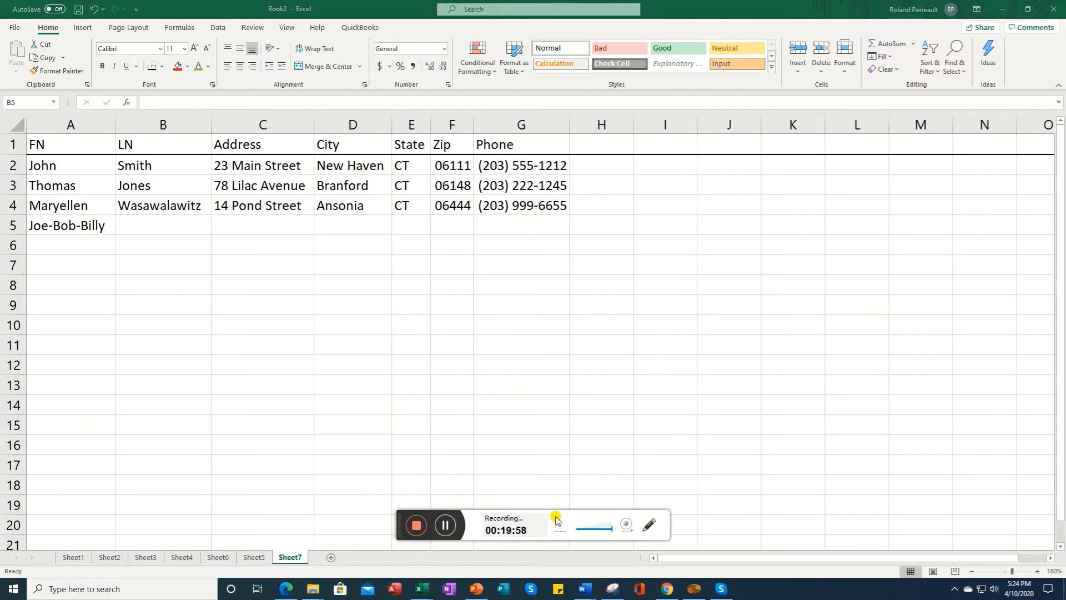
{"action": "left_click", "coordinate": [12, 146]}
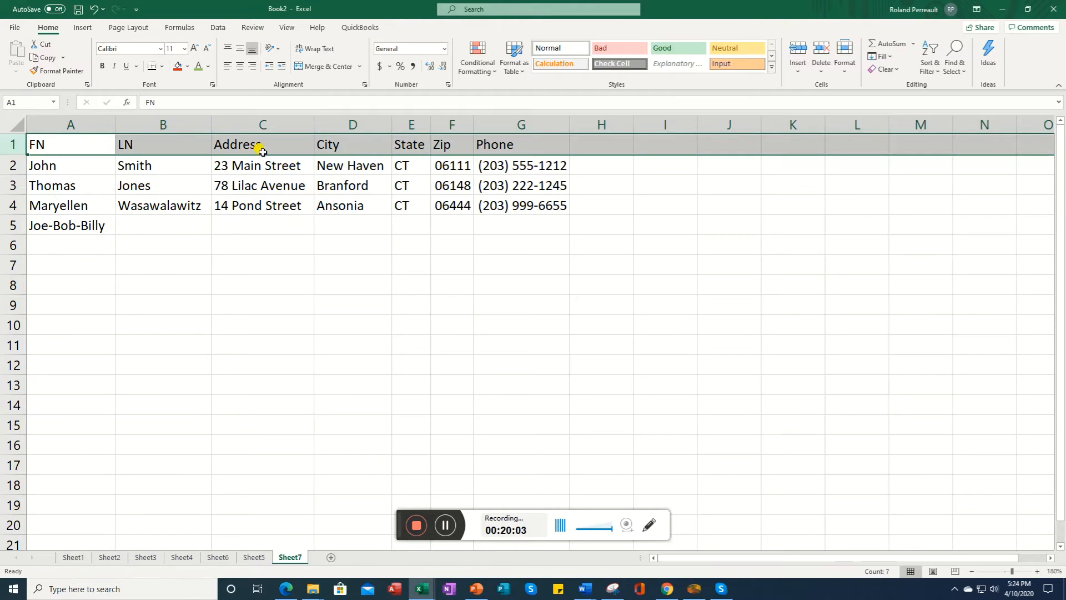
{"action": "left_click", "coordinate": [847, 67]}
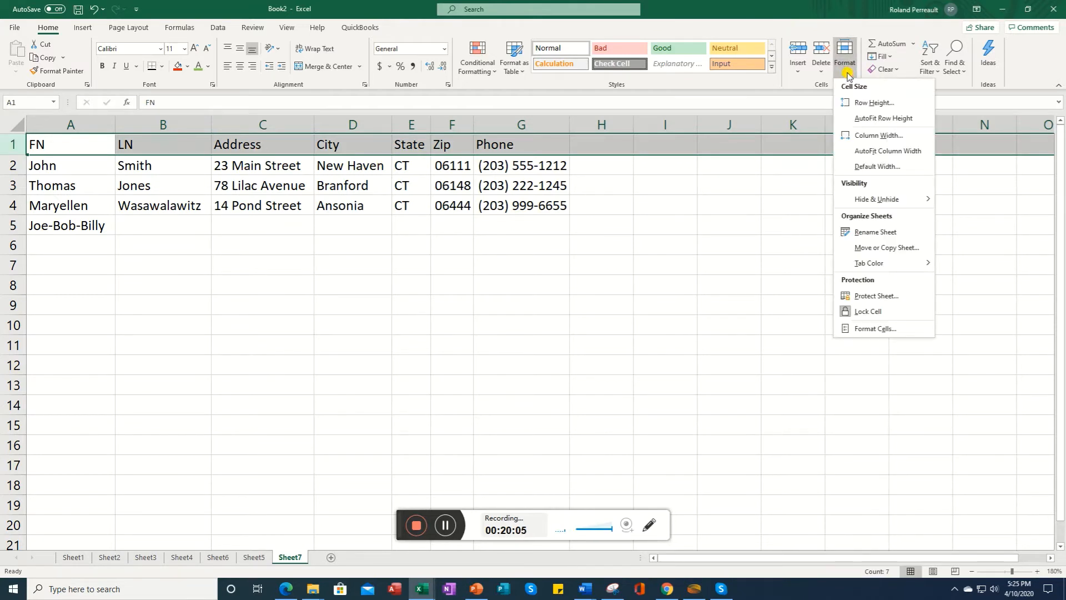
{"action": "left_click", "coordinate": [873, 103]}
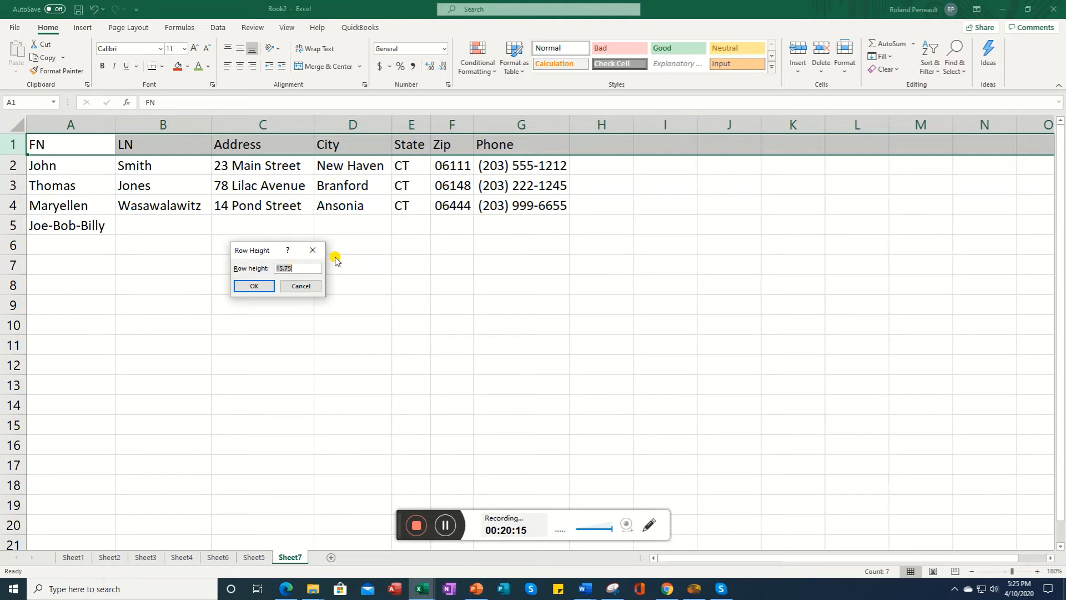
{"action": "type", "text": "24"}
{"action": "key", "text": "Return"}
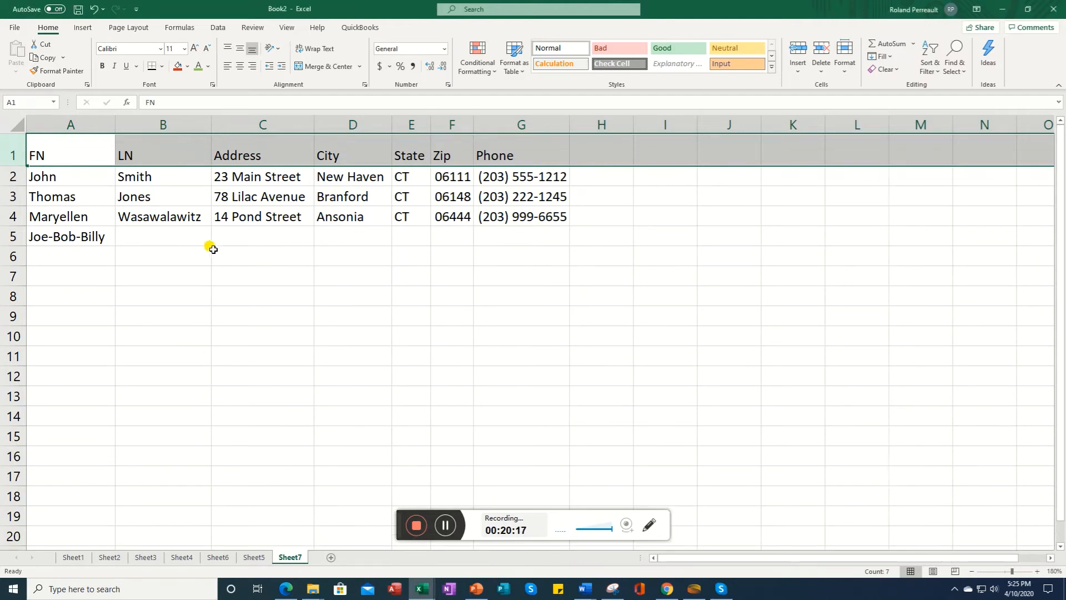
{"action": "left_click", "coordinate": [198, 212]}
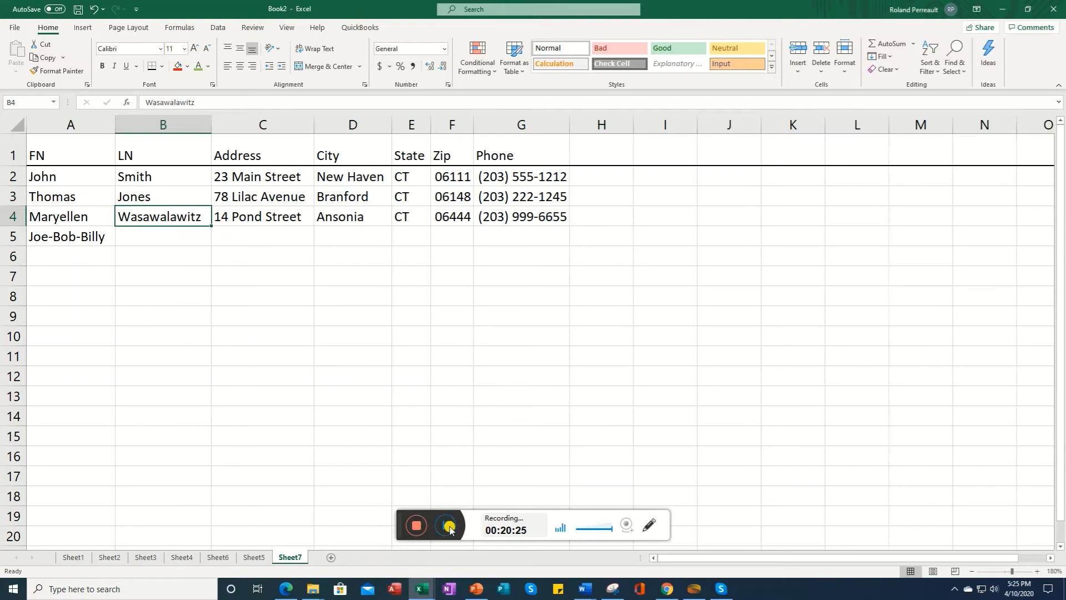
{"action": "left_click", "coordinate": [451, 525]}
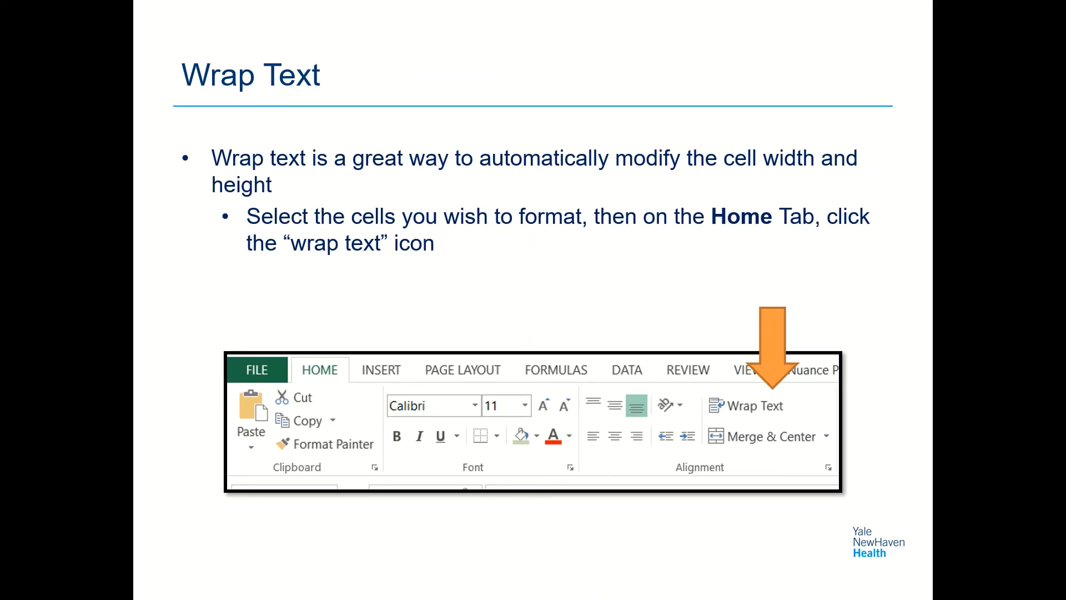
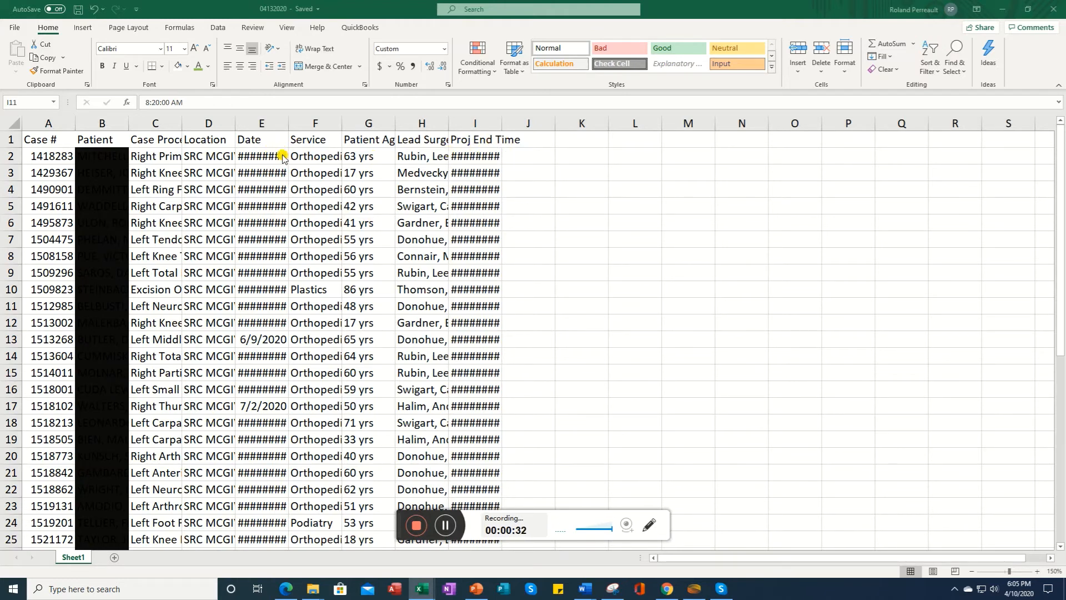
Step: AutoFit the widths of all columns on the whole worksheet
{"action": "left_click", "coordinate": [48, 121]}
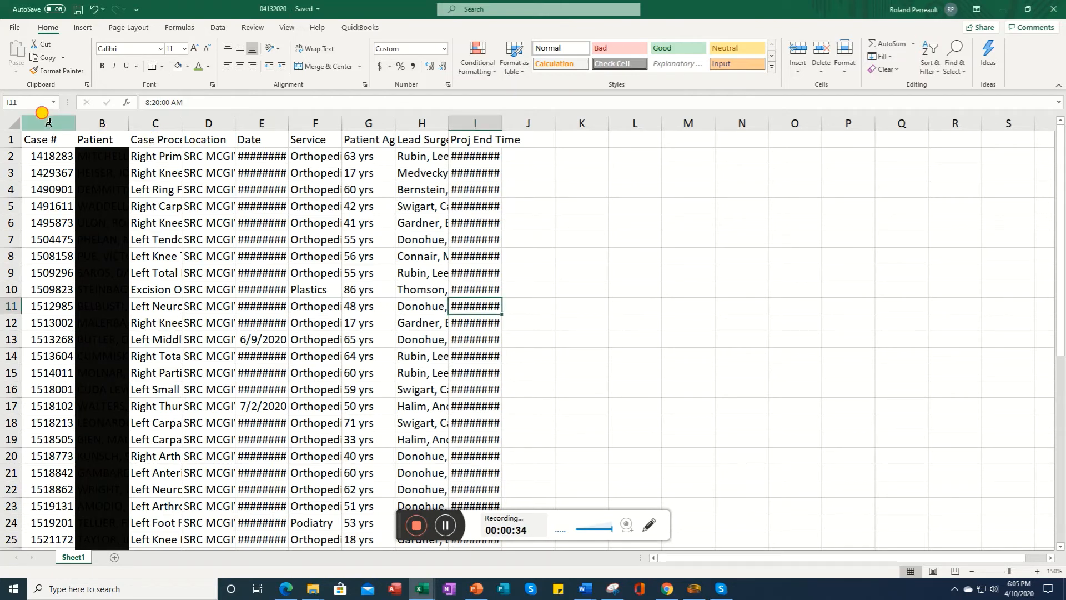
{"action": "left_click", "coordinate": [14, 123]}
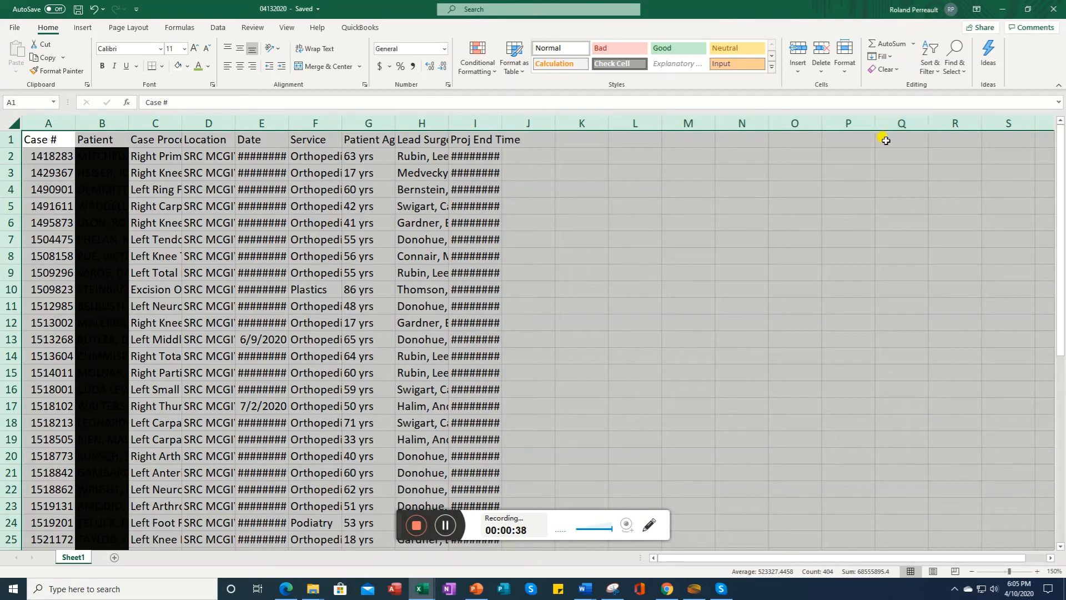
{"action": "left_click", "coordinate": [844, 72]}
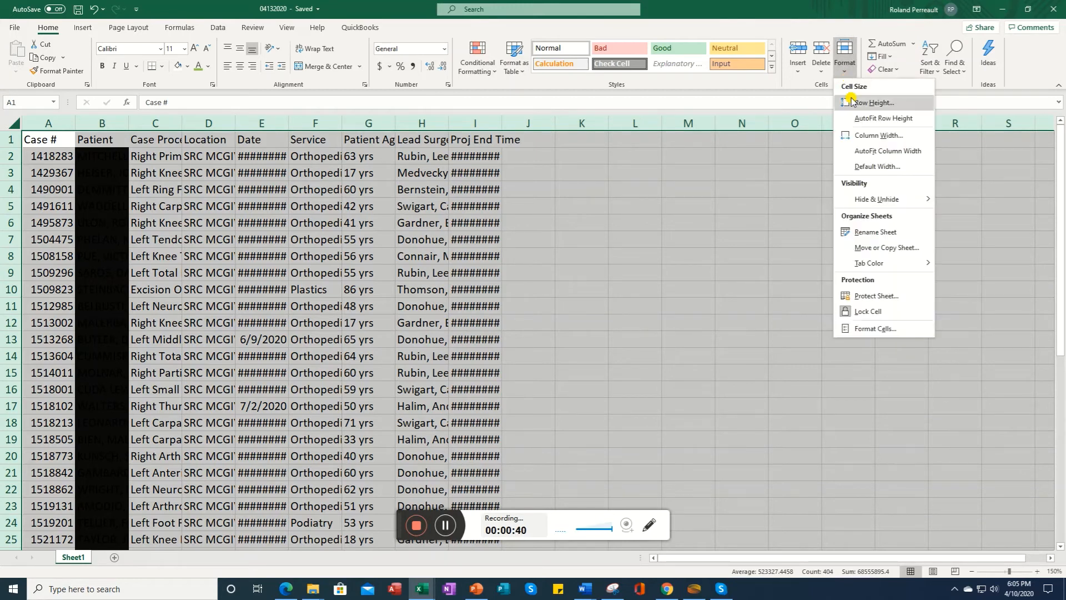
{"action": "left_click", "coordinate": [879, 151]}
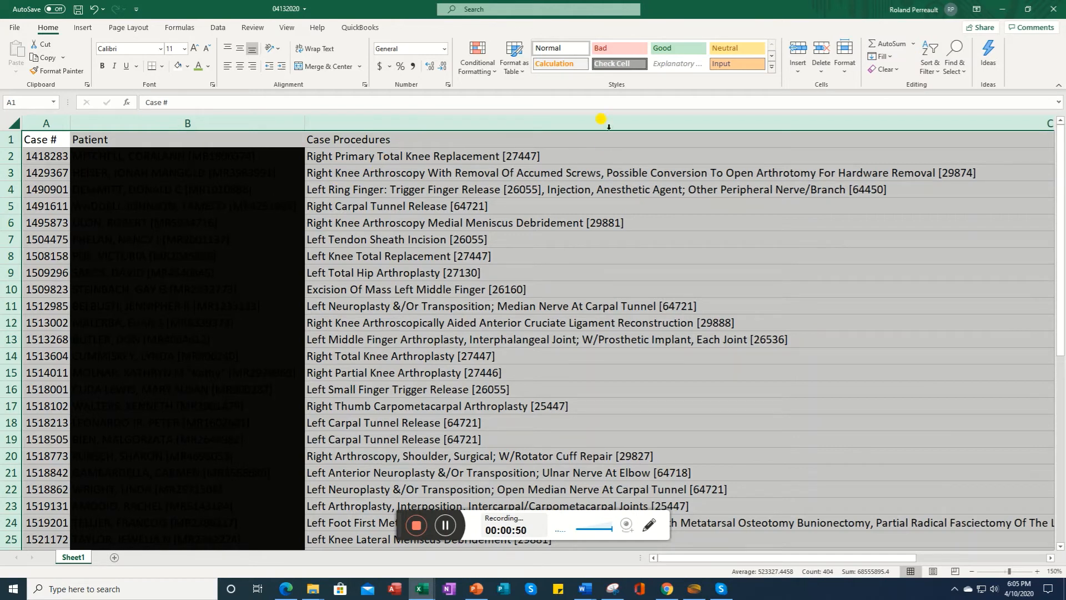
Step: Set the width of the Case Procedures column C to 60
{"action": "left_click", "coordinate": [531, 119]}
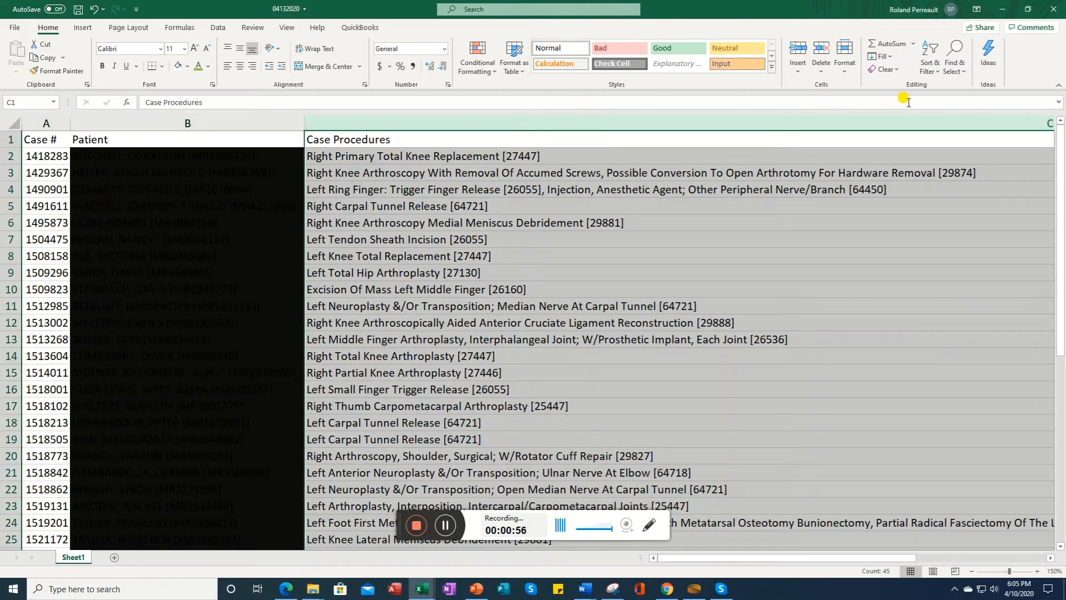
{"action": "left_click", "coordinate": [847, 73]}
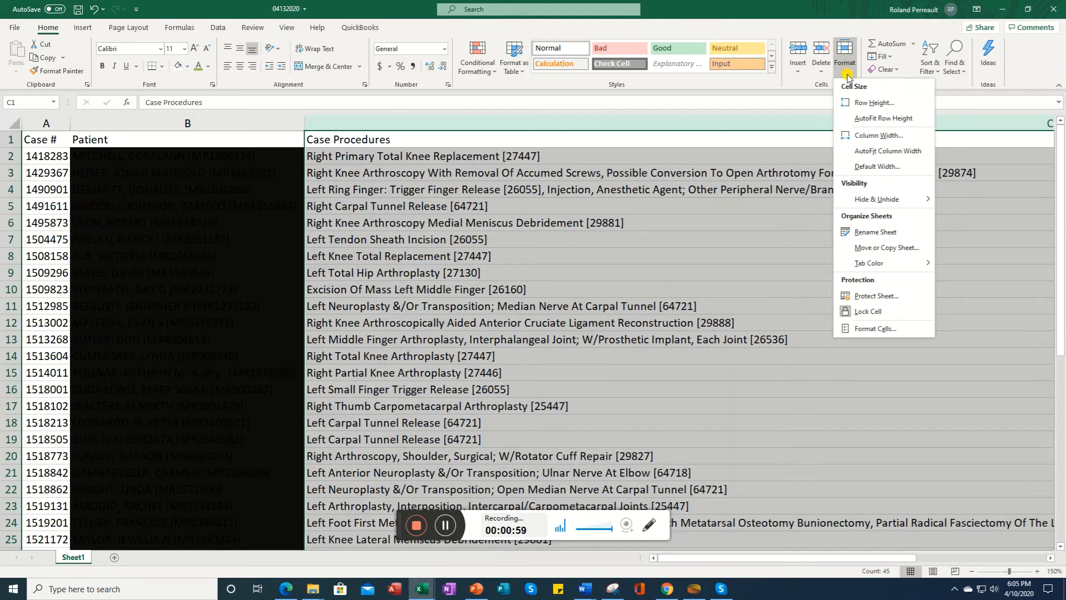
{"action": "left_click", "coordinate": [879, 135]}
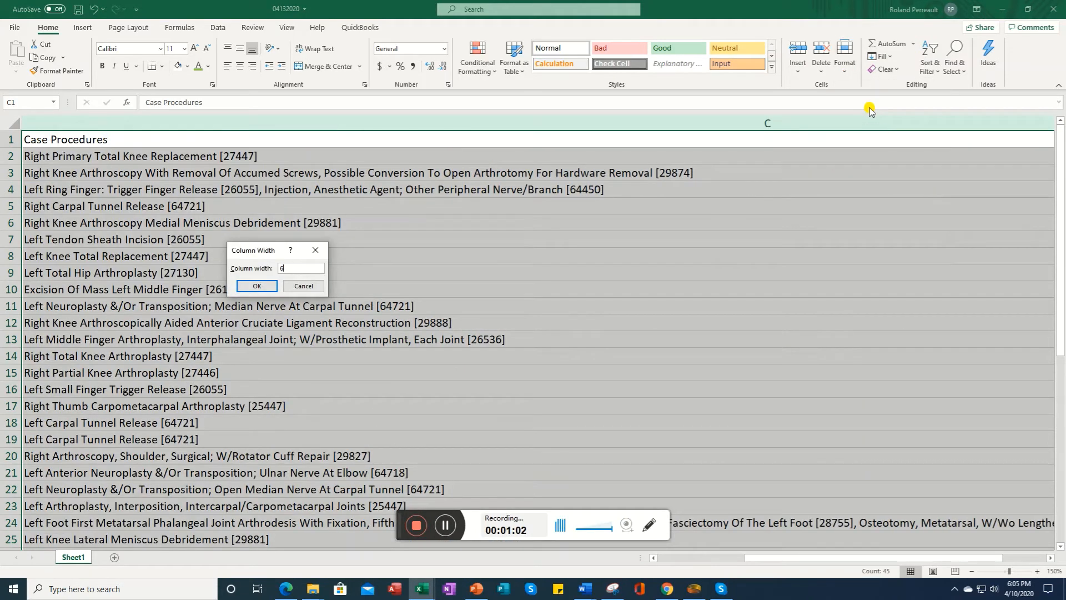
{"action": "key", "text": "Return"}
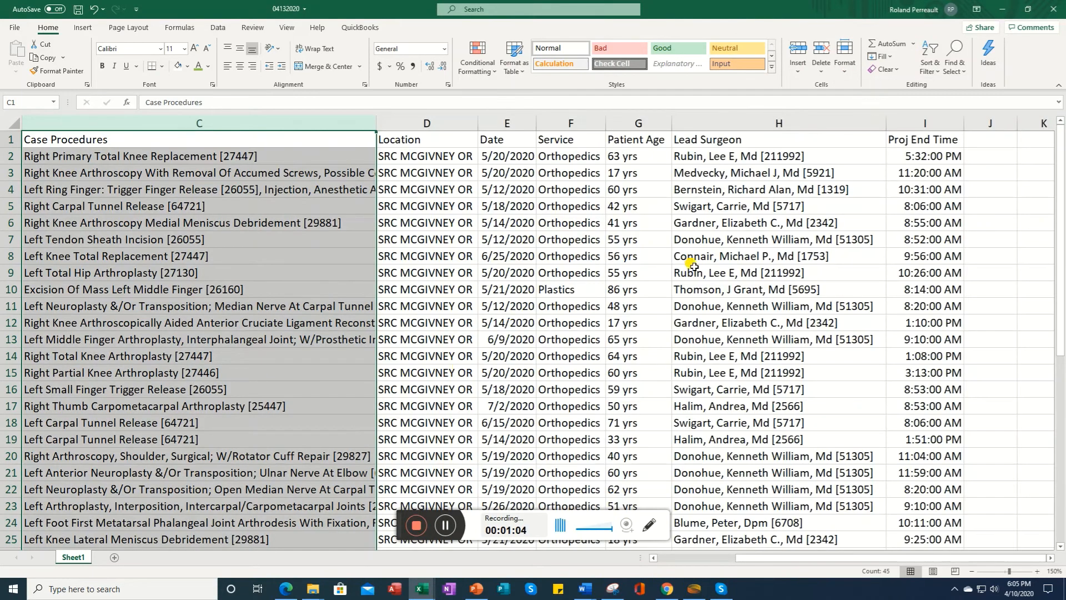
Step: Delete the Case # column A
{"action": "left_click", "coordinate": [669, 559]}
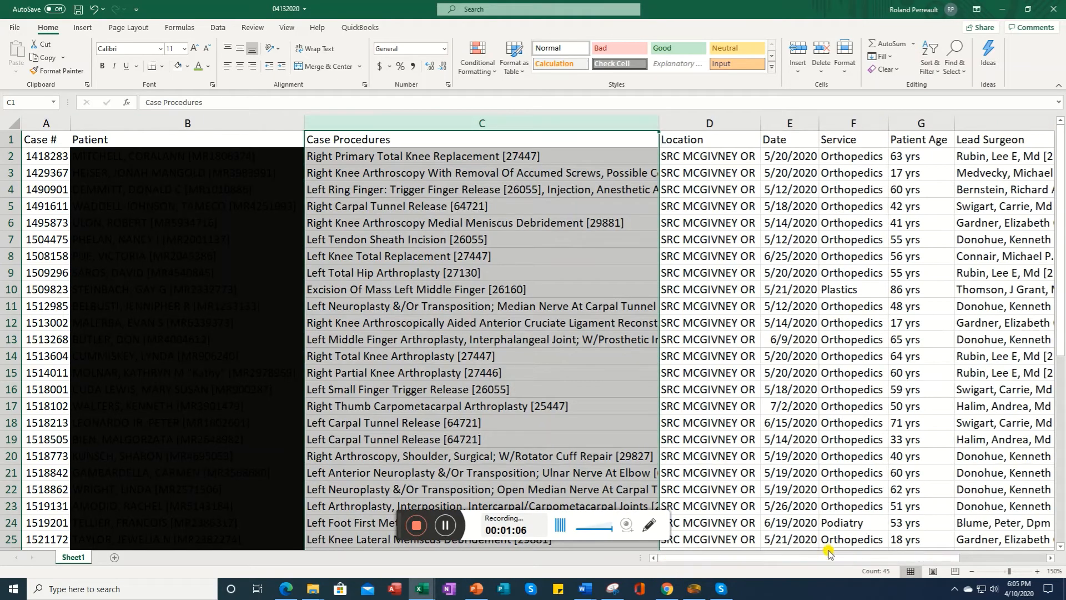
{"action": "left_click", "coordinate": [972, 571]}
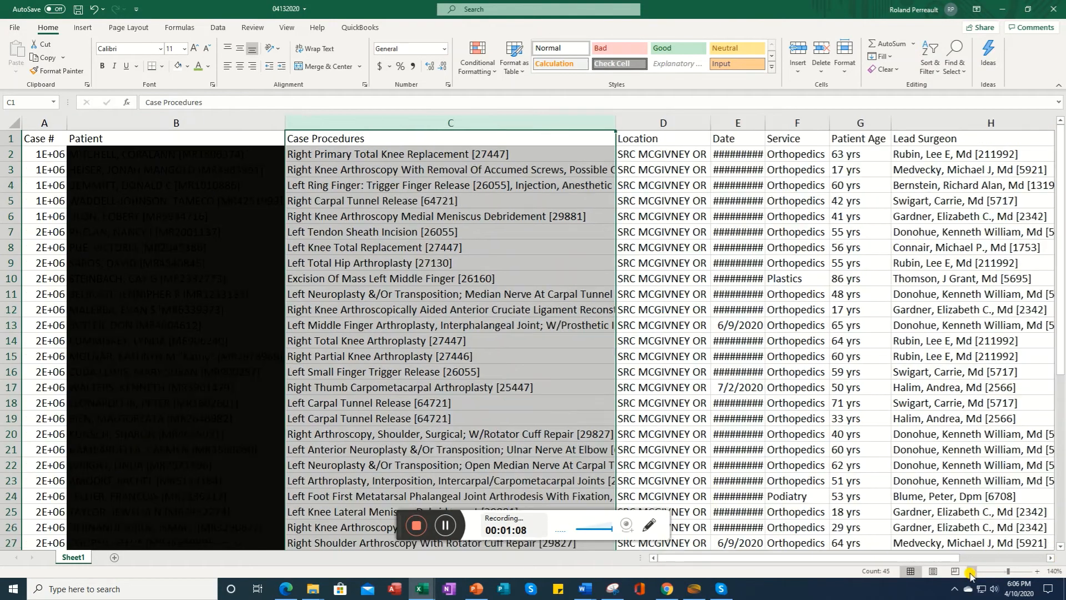
{"action": "left_click", "coordinate": [972, 572]}
{"action": "left_click", "coordinate": [970, 572]}
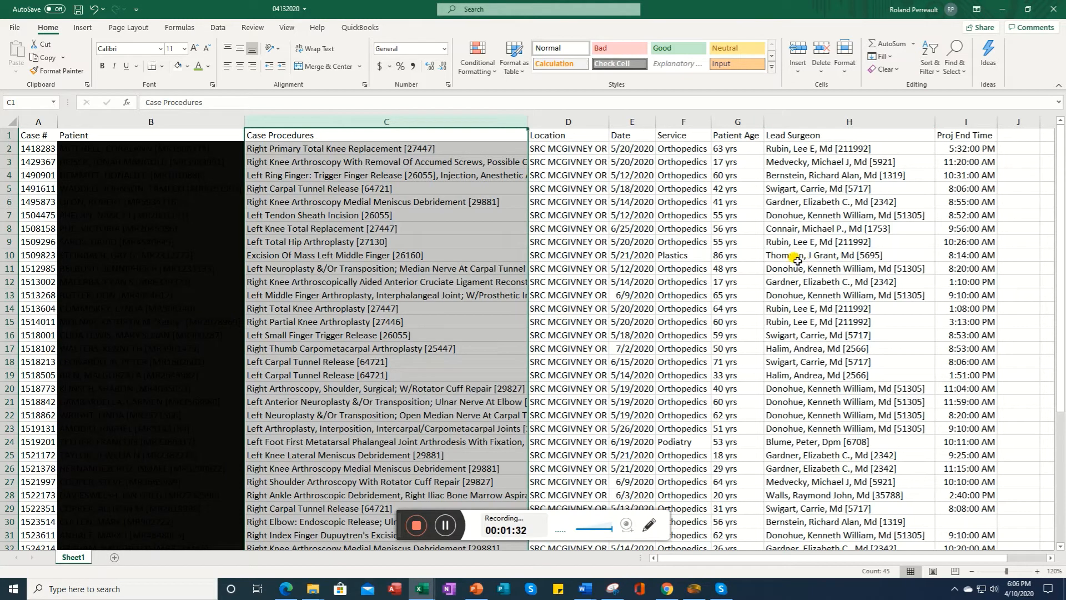
{"action": "left_click", "coordinate": [35, 124]}
{"action": "right_click", "coordinate": [34, 124]}
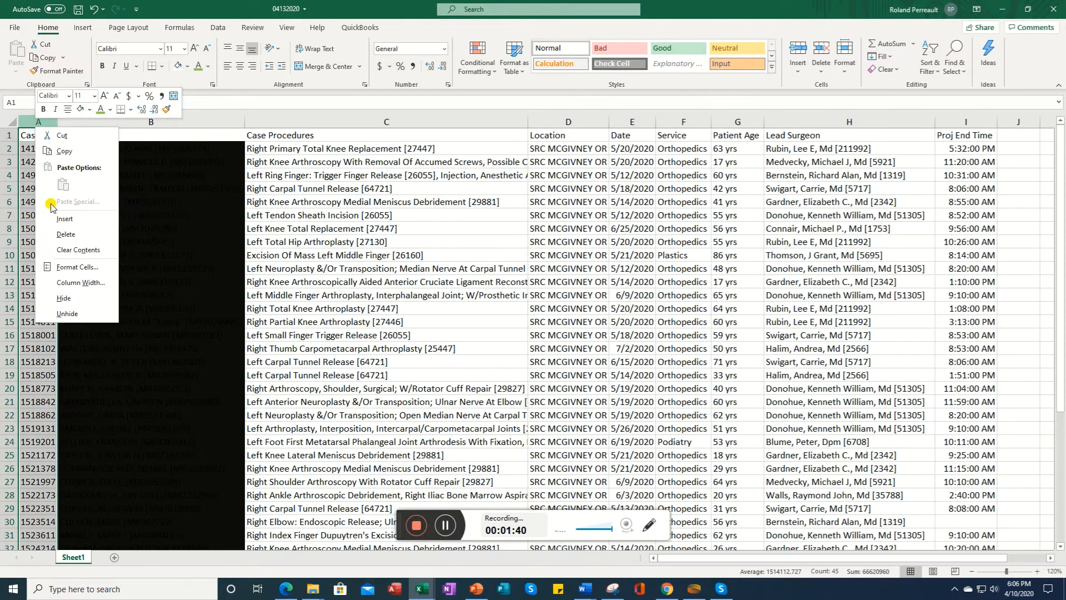
{"action": "left_click", "coordinate": [65, 236]}
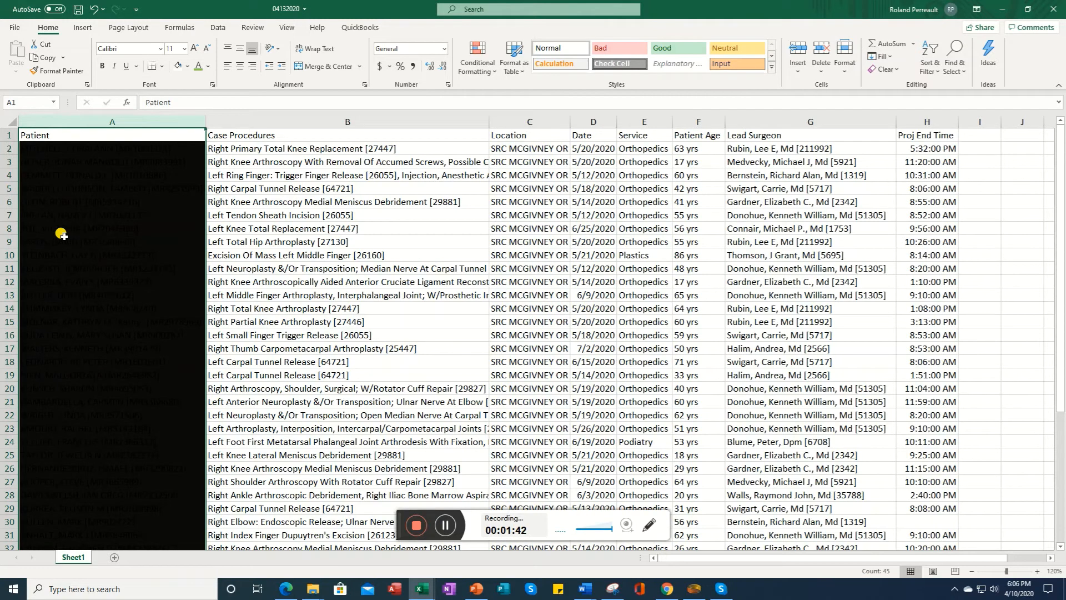
Step: Delete the Location column
{"action": "left_click", "coordinate": [517, 119]}
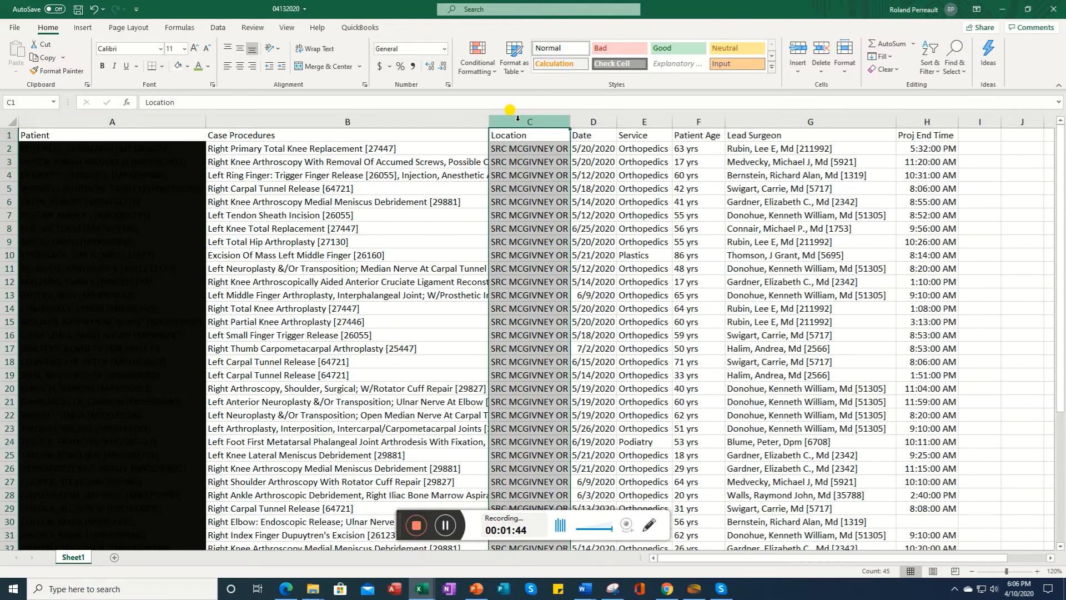
{"action": "right_click", "coordinate": [517, 118]}
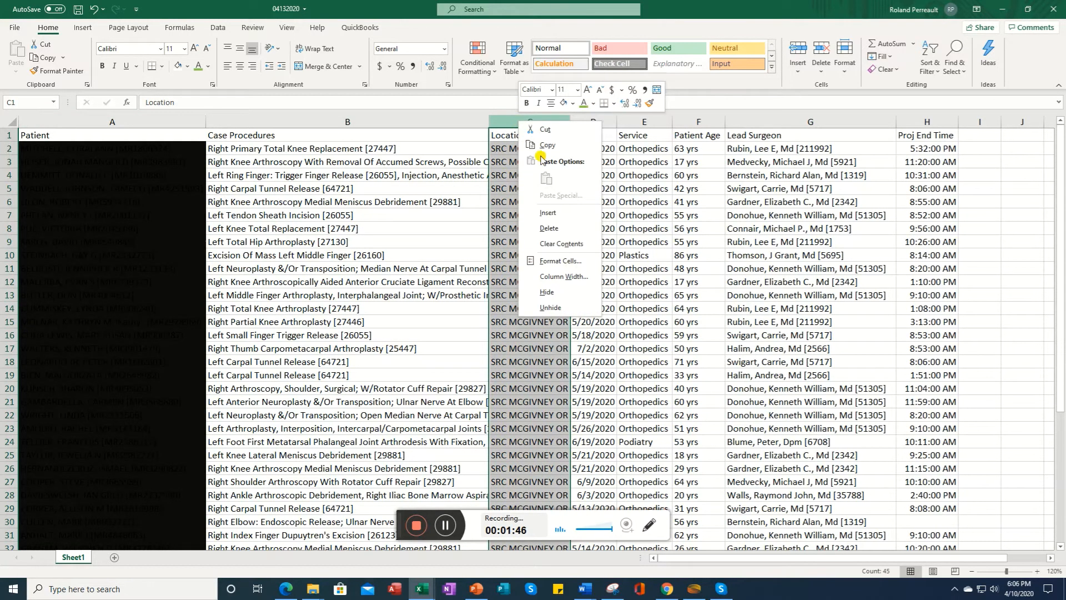
{"action": "left_click", "coordinate": [549, 227]}
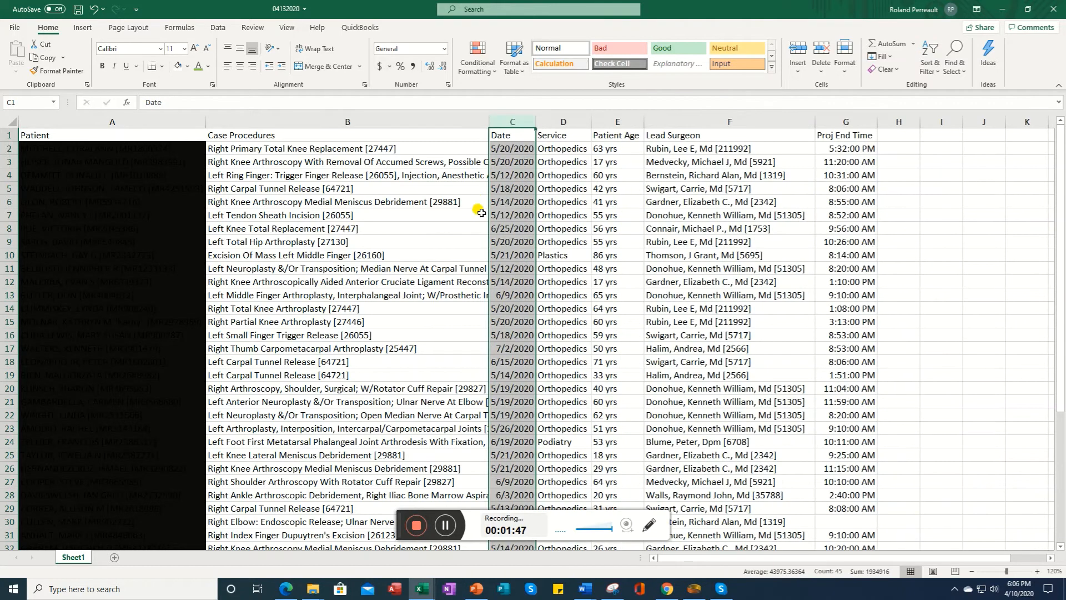
Step: Delete the Service column
{"action": "left_click", "coordinate": [564, 118]}
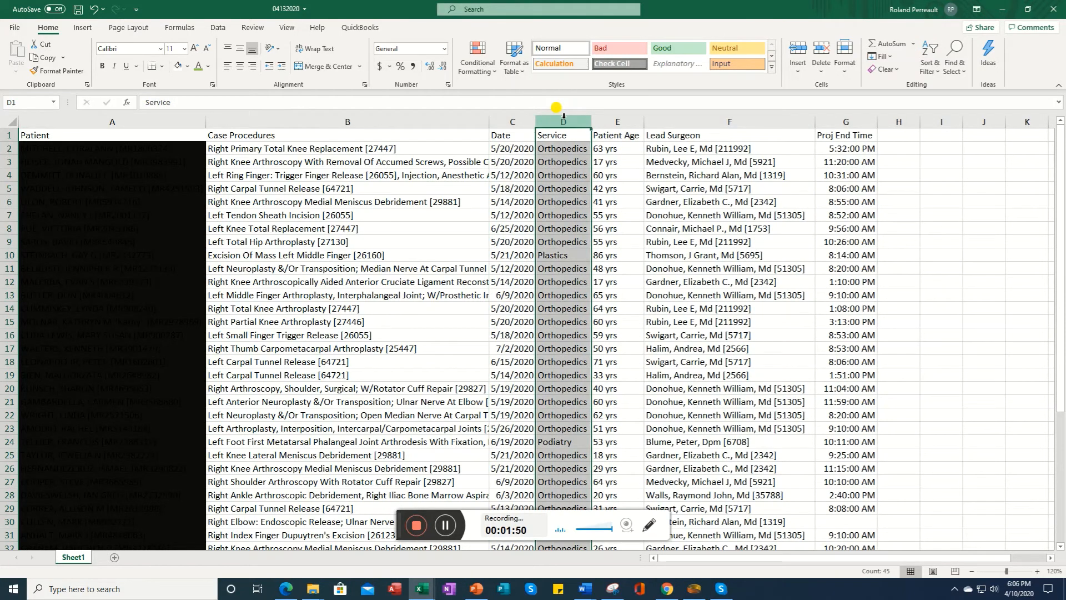
{"action": "right_click", "coordinate": [564, 116]}
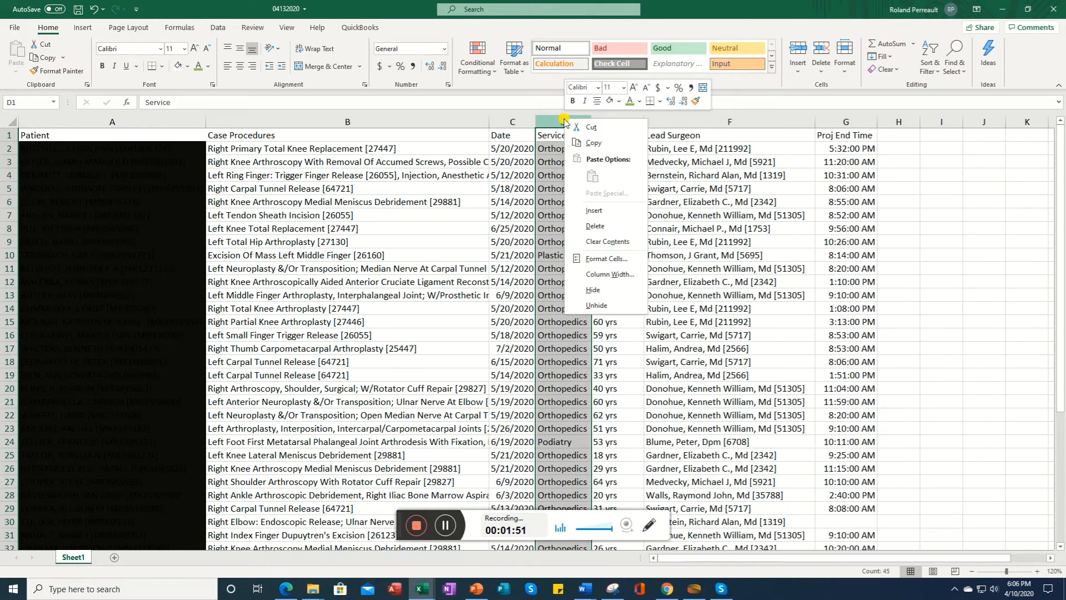
{"action": "left_click", "coordinate": [592, 224]}
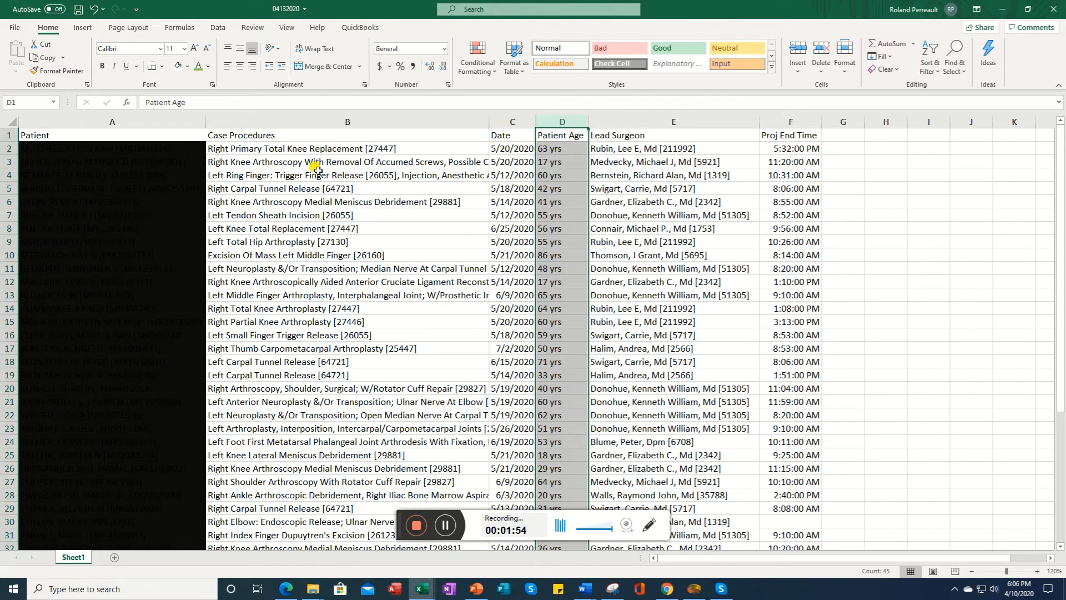
Step: Custom sort the whole table, with headers, by Lead Surgeon from A to Z
{"action": "left_click", "coordinate": [11, 121]}
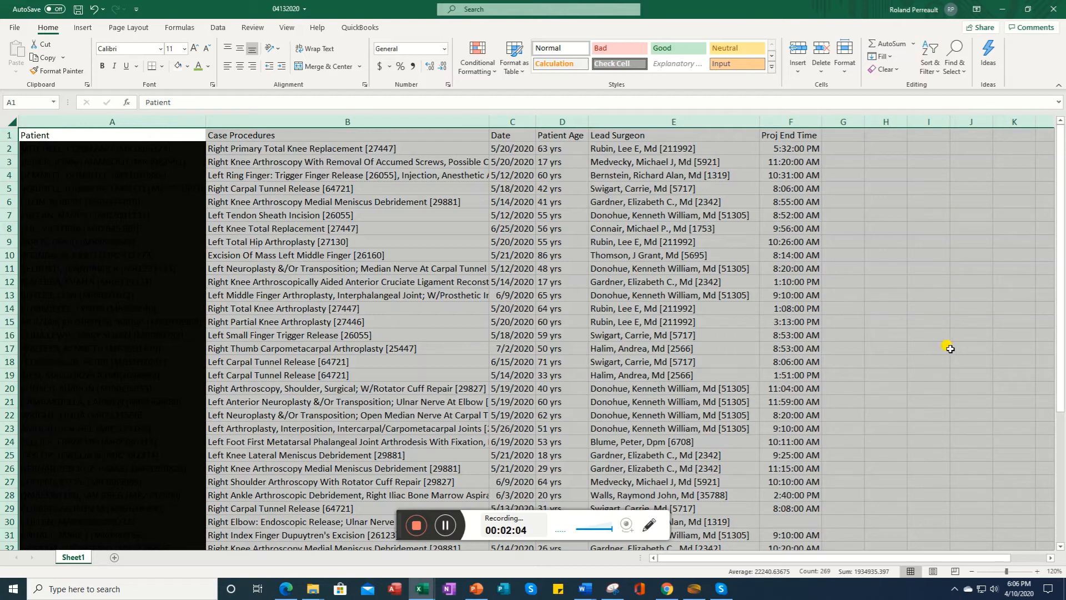
{"action": "left_click", "coordinate": [935, 75]}
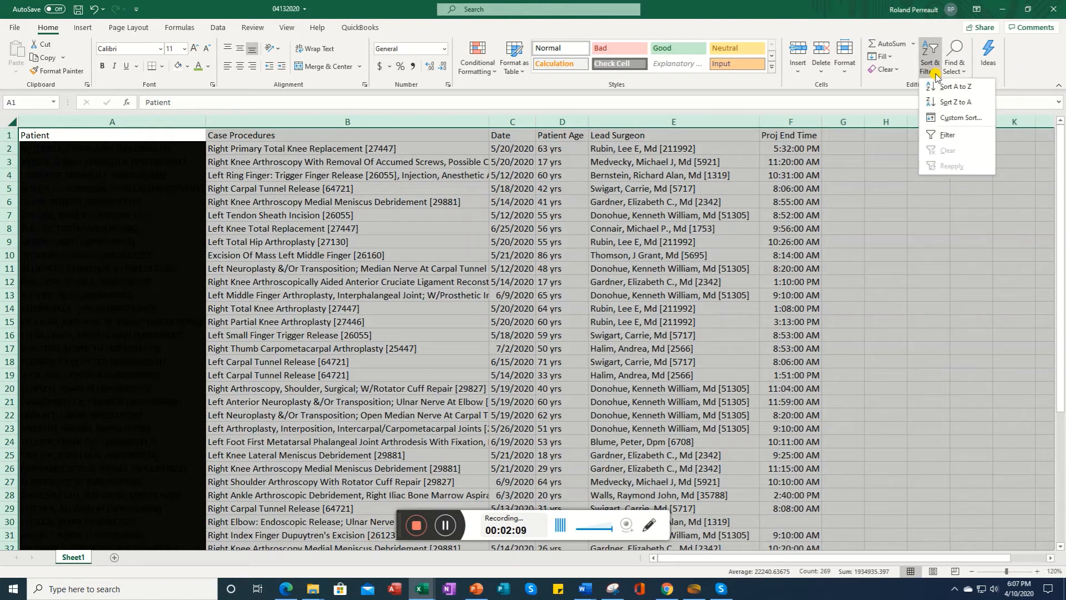
{"action": "left_click", "coordinate": [949, 116]}
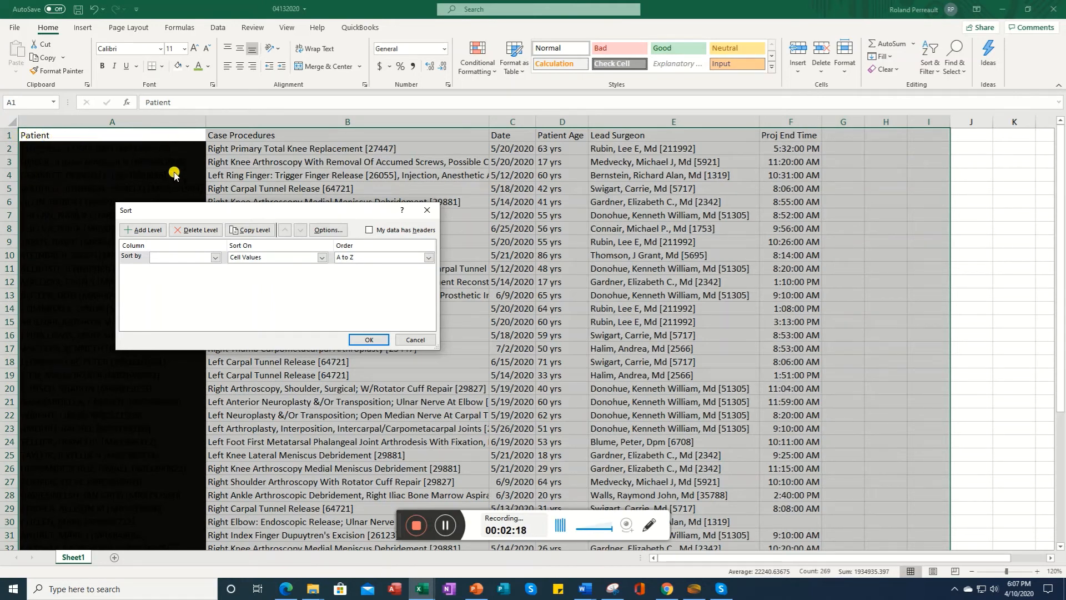
{"action": "left_click", "coordinate": [368, 230]}
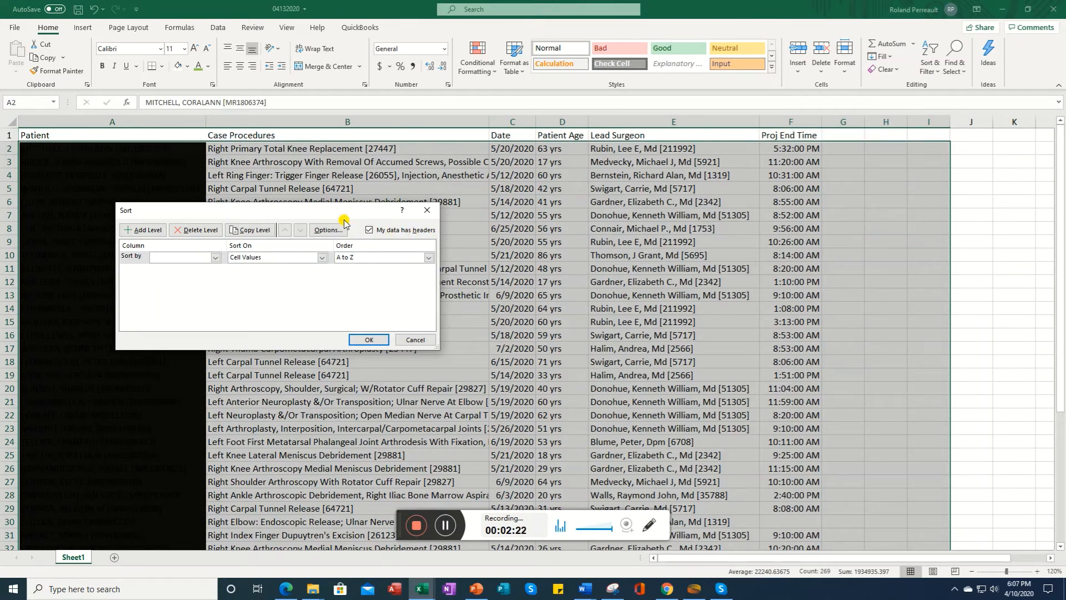
{"action": "left_click", "coordinate": [216, 258]}
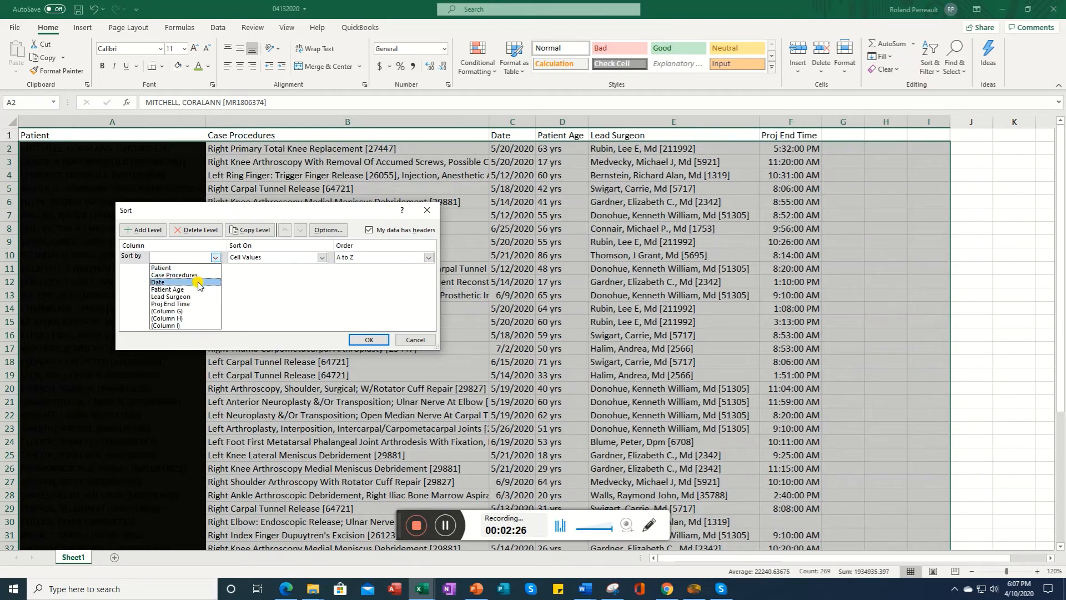
{"action": "left_click", "coordinate": [188, 299]}
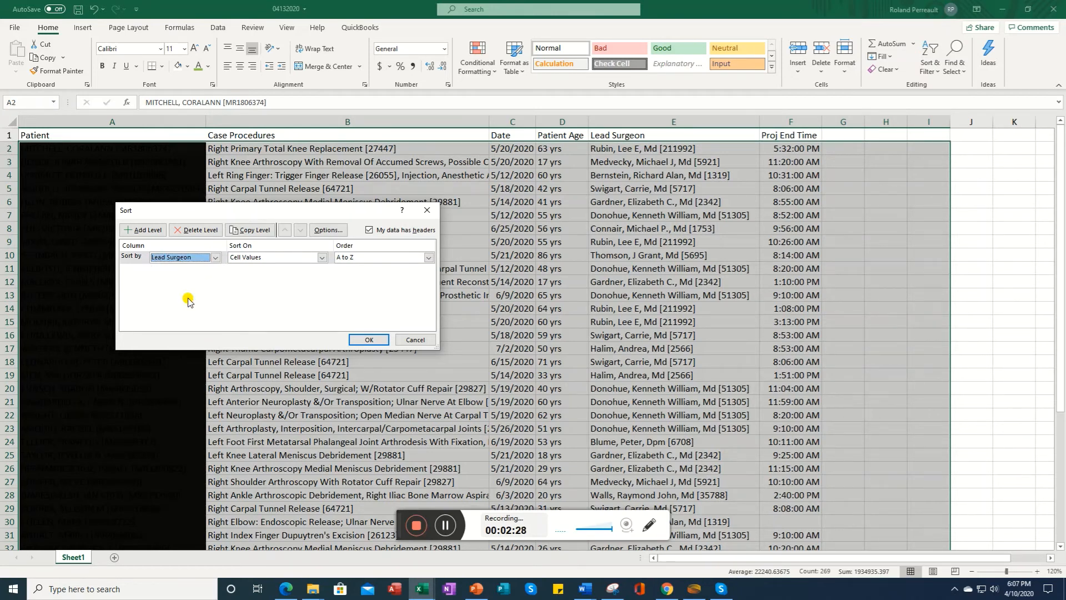
{"action": "left_click", "coordinate": [369, 340]}
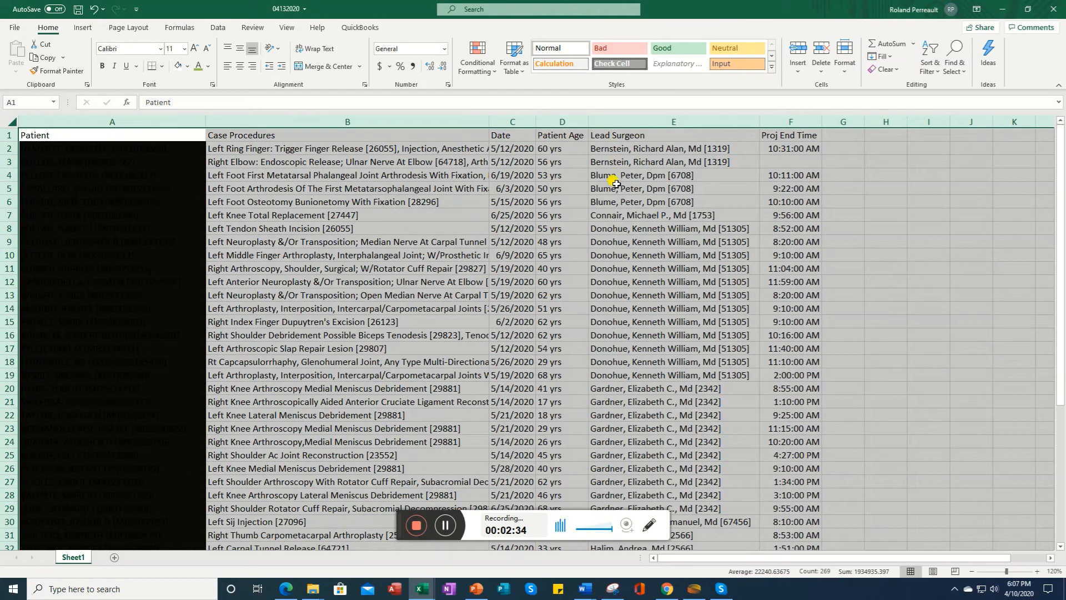
Step: Open a custom sort of the table and change the primary sort column to Date, oldest to newest
{"action": "left_click", "coordinate": [845, 71]}
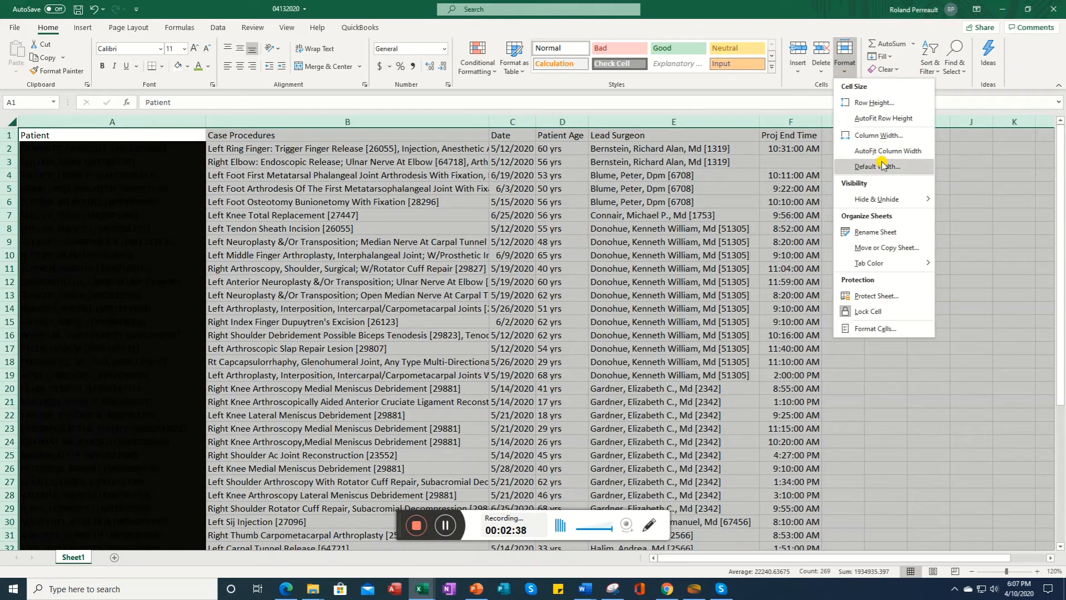
{"action": "mouse_move", "coordinate": [891, 197]}
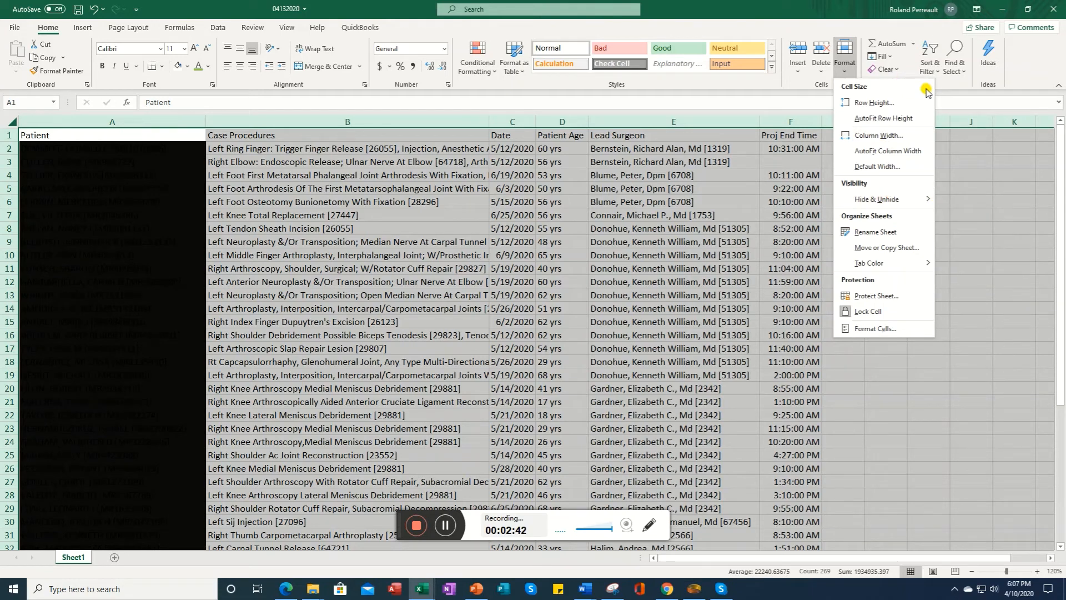
{"action": "left_click", "coordinate": [939, 71]}
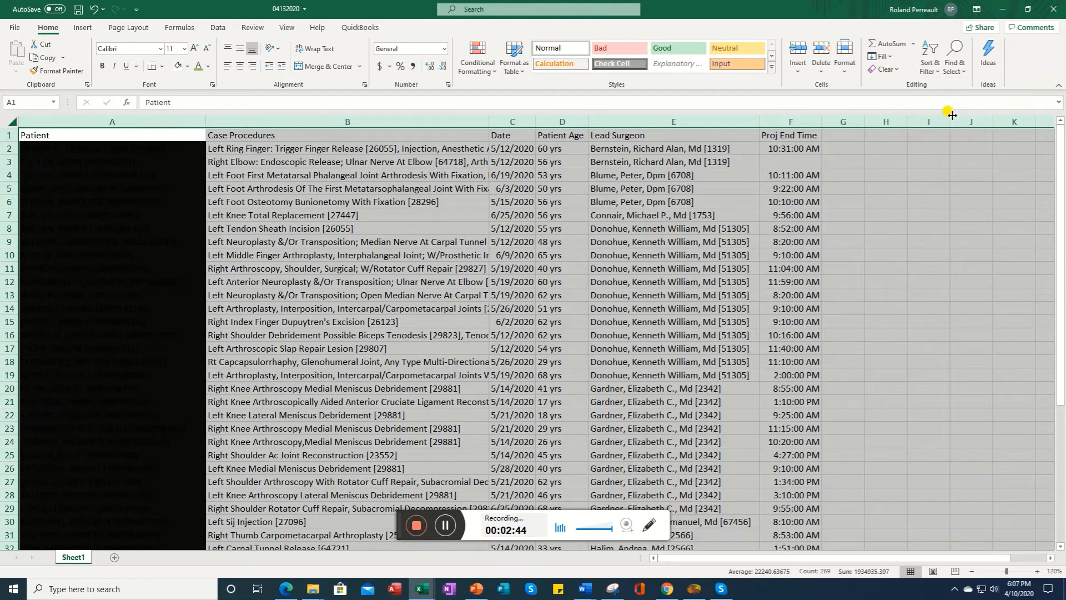
{"action": "left_click", "coordinate": [954, 119]}
{"action": "left_click", "coordinate": [215, 258]}
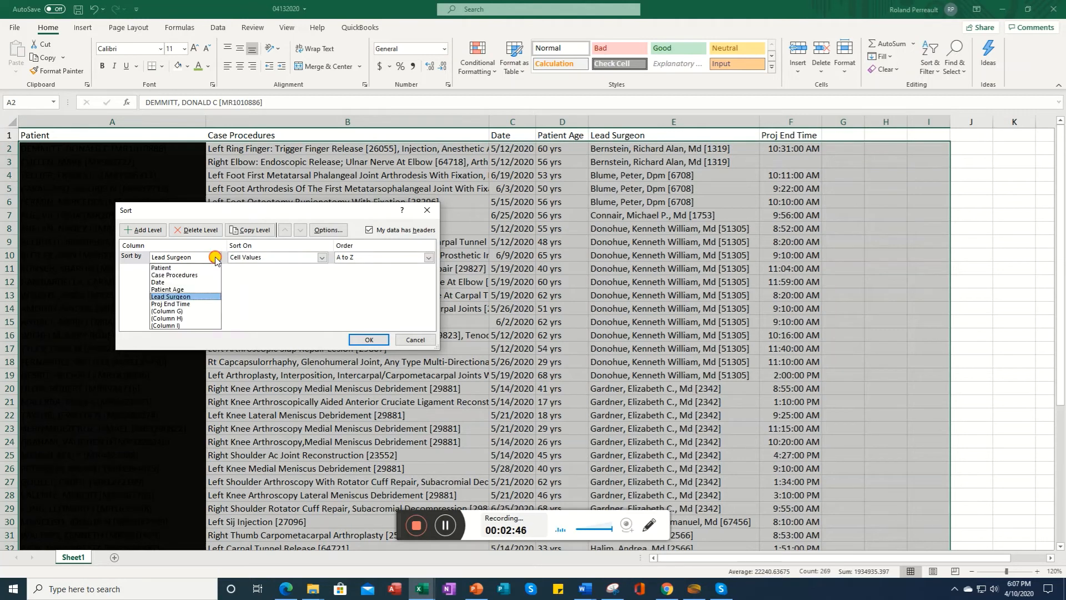
{"action": "left_click", "coordinate": [168, 282]}
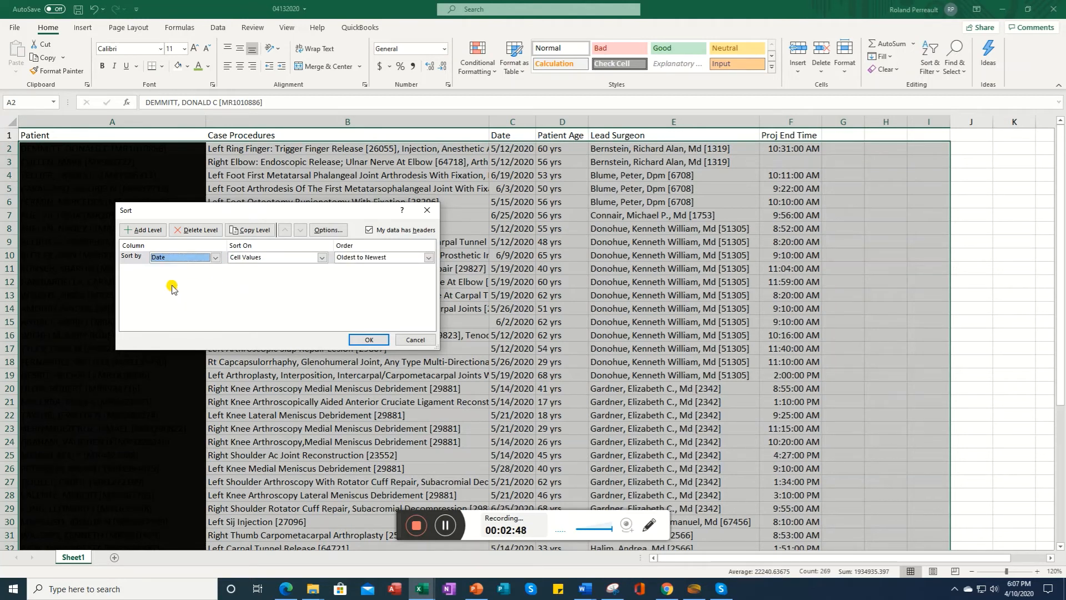
Step: Add sort levels for Lead Surgeon A to Z and Proj End Time smallest to largest, then apply the sort
{"action": "left_click", "coordinate": [143, 231]}
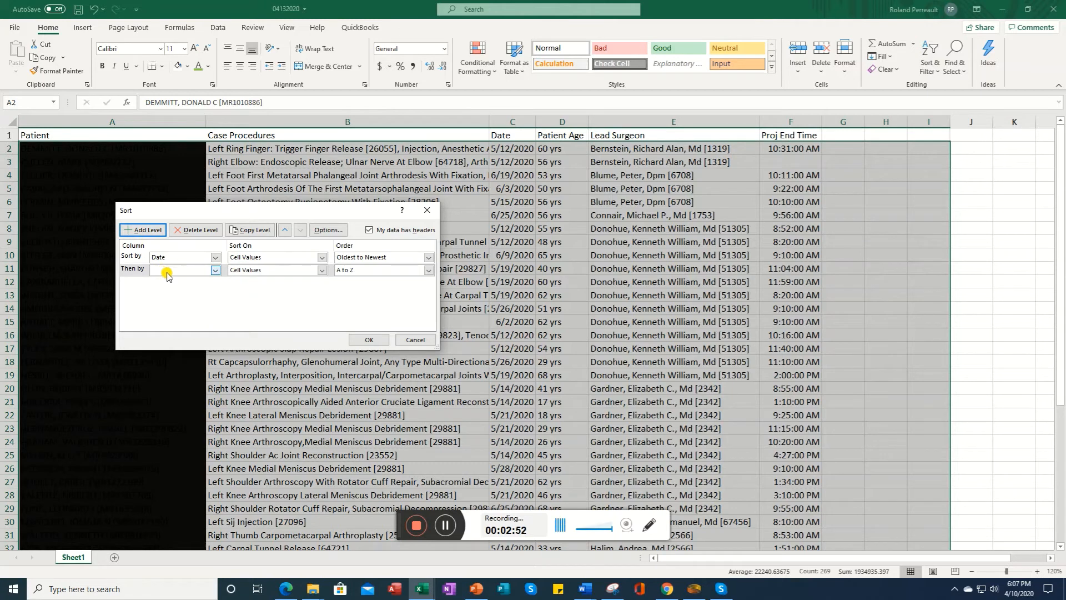
{"action": "left_click", "coordinate": [215, 270]}
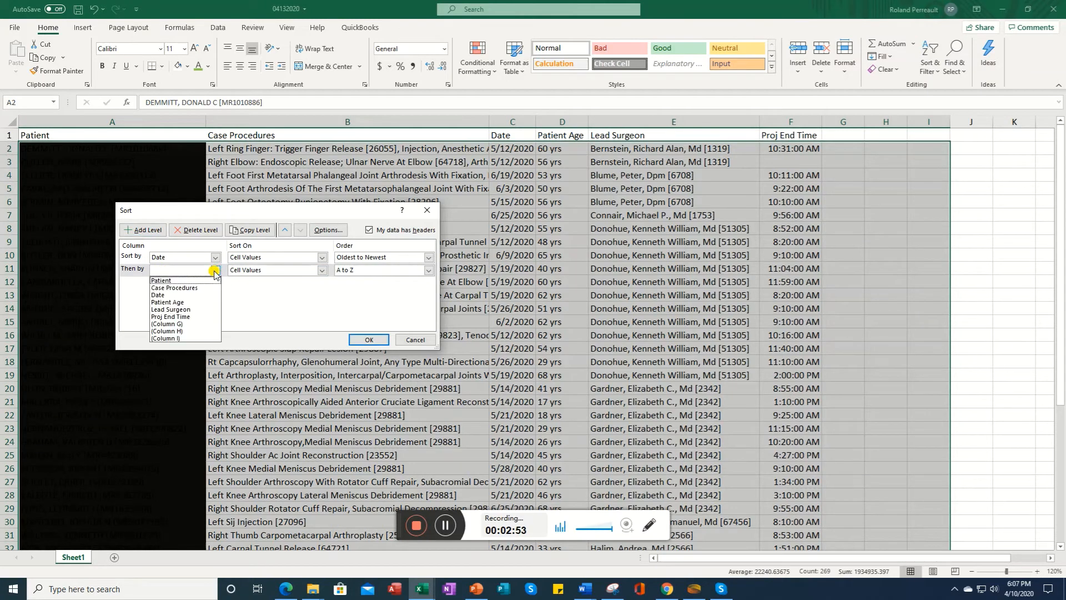
{"action": "left_click", "coordinate": [195, 310]}
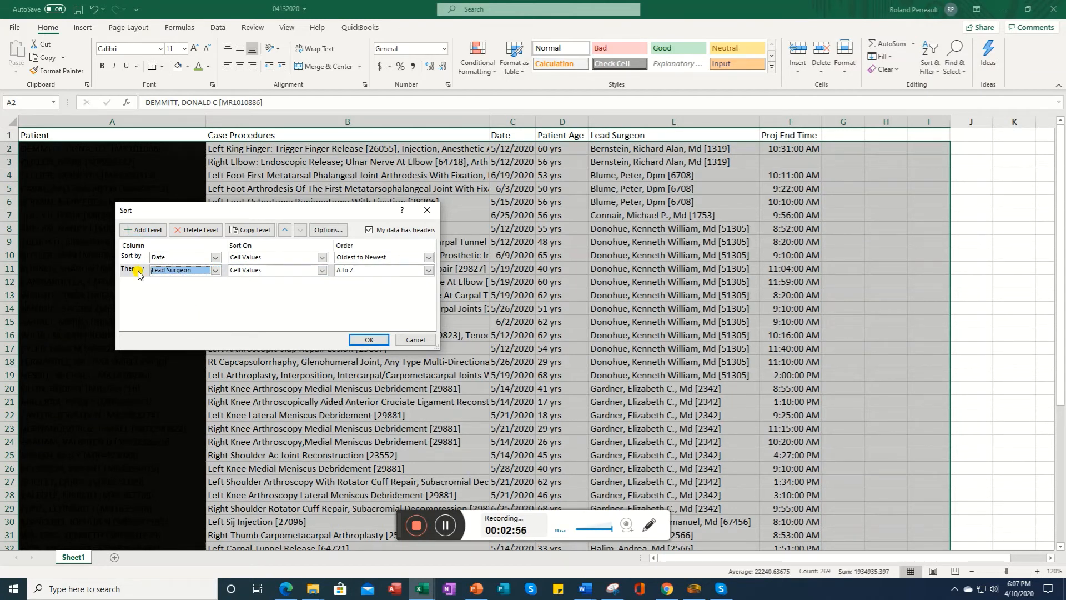
{"action": "left_click", "coordinate": [138, 230]}
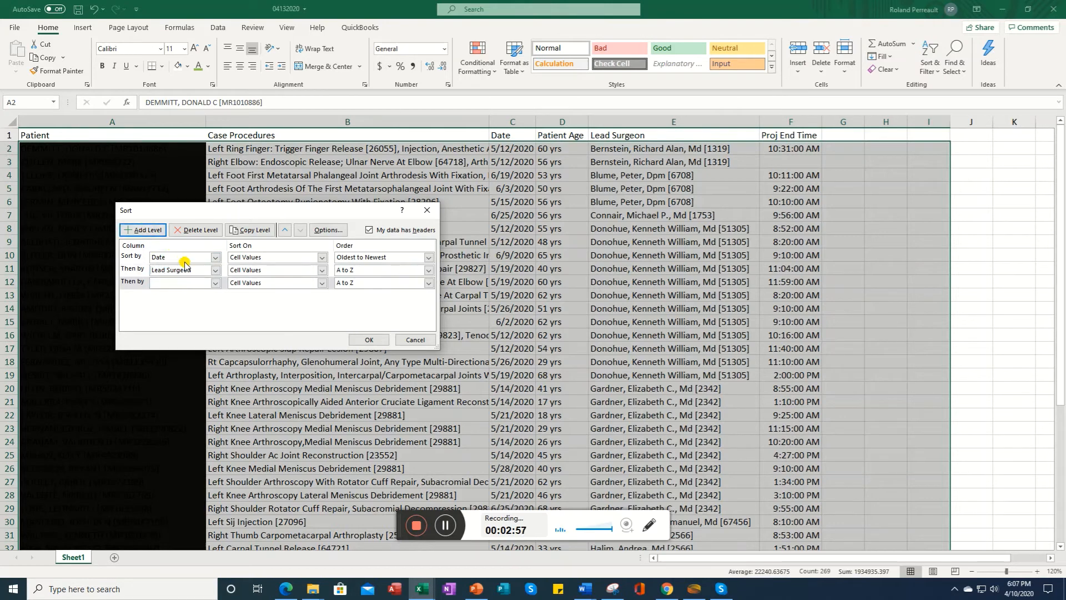
{"action": "left_click", "coordinate": [216, 284]}
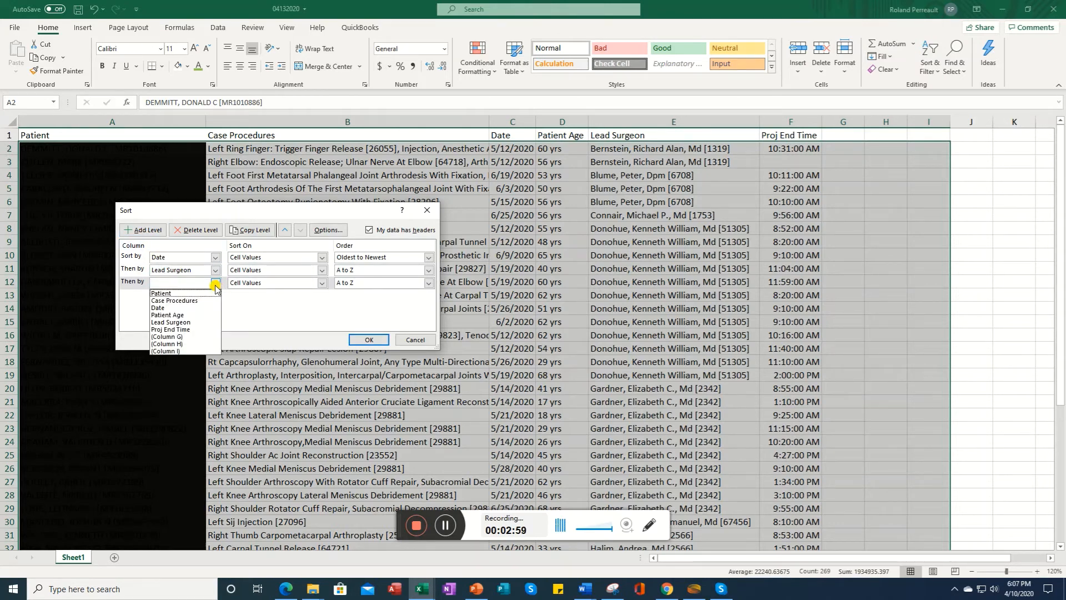
{"action": "left_click", "coordinate": [185, 330]}
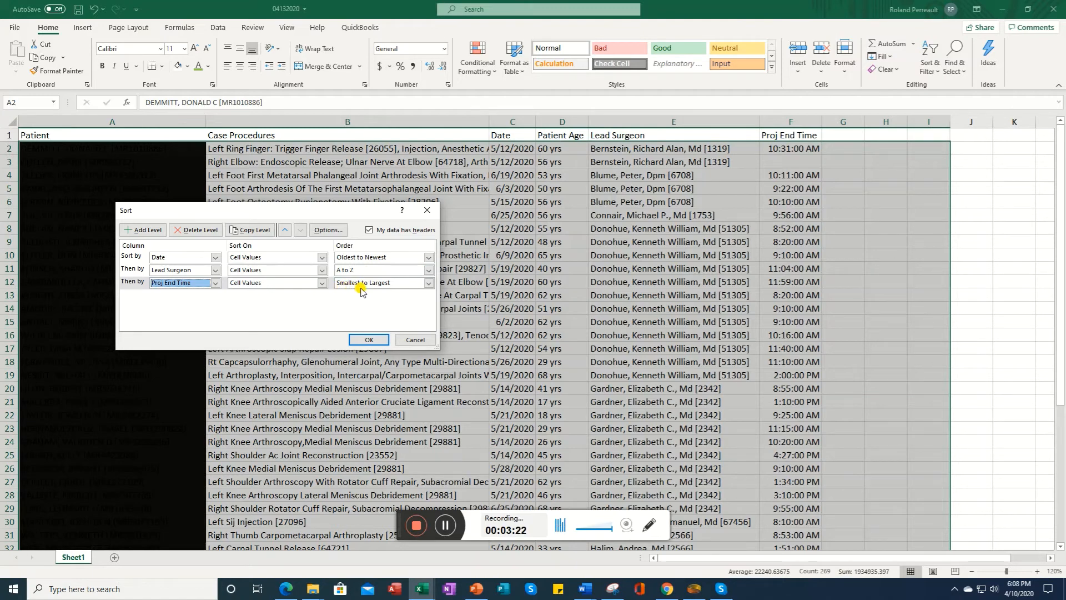
{"action": "left_click", "coordinate": [365, 340]}
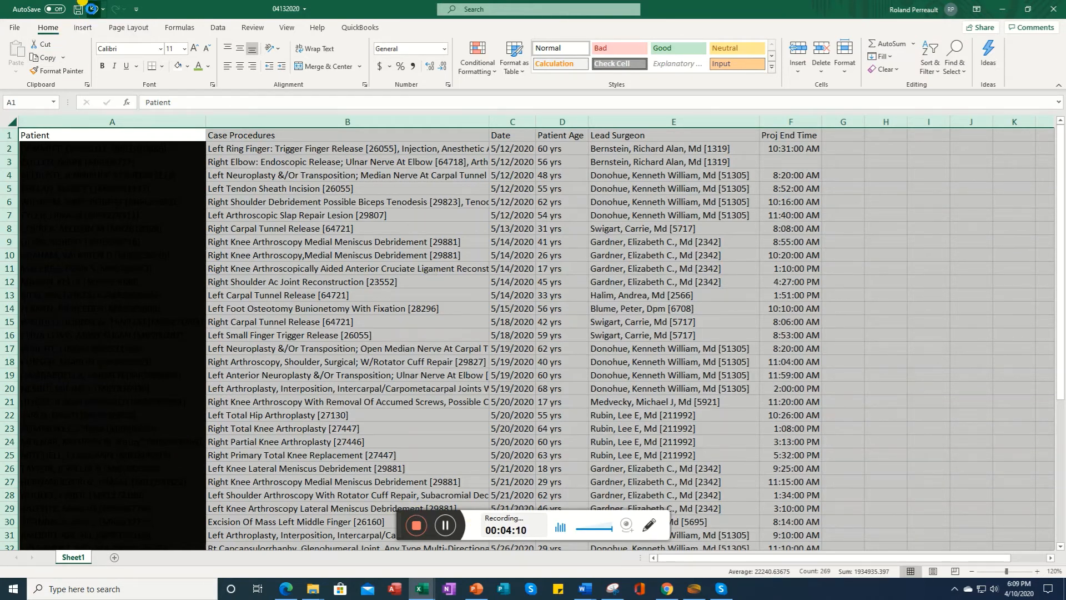
Step: Undo the multi-level sort and the Service column deletion
{"action": "left_click", "coordinate": [91, 10]}
{"action": "left_click", "coordinate": [91, 10]}
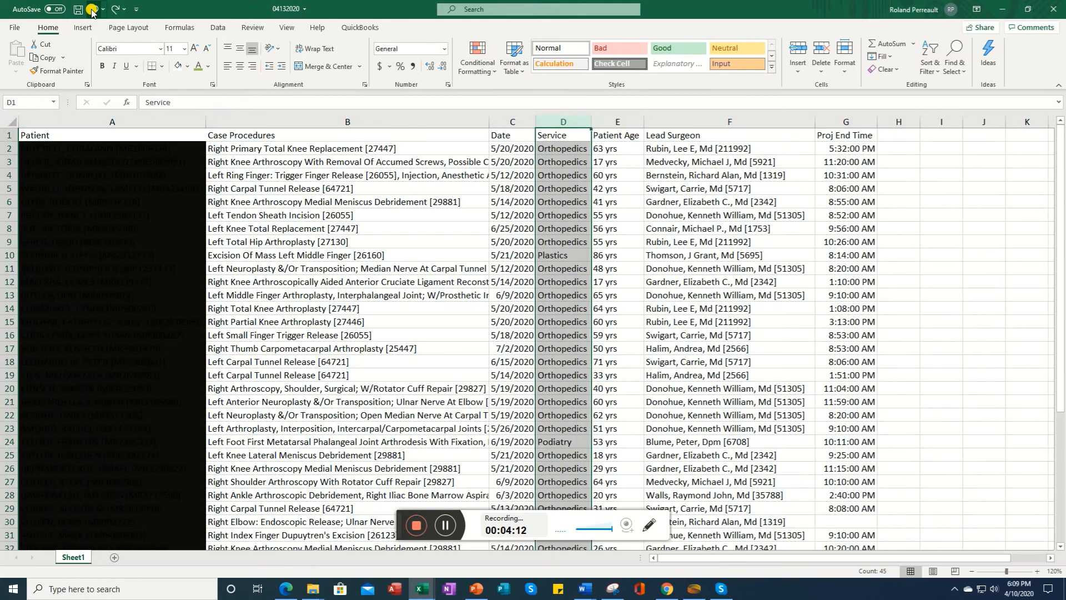
{"action": "left_click", "coordinate": [92, 10]}
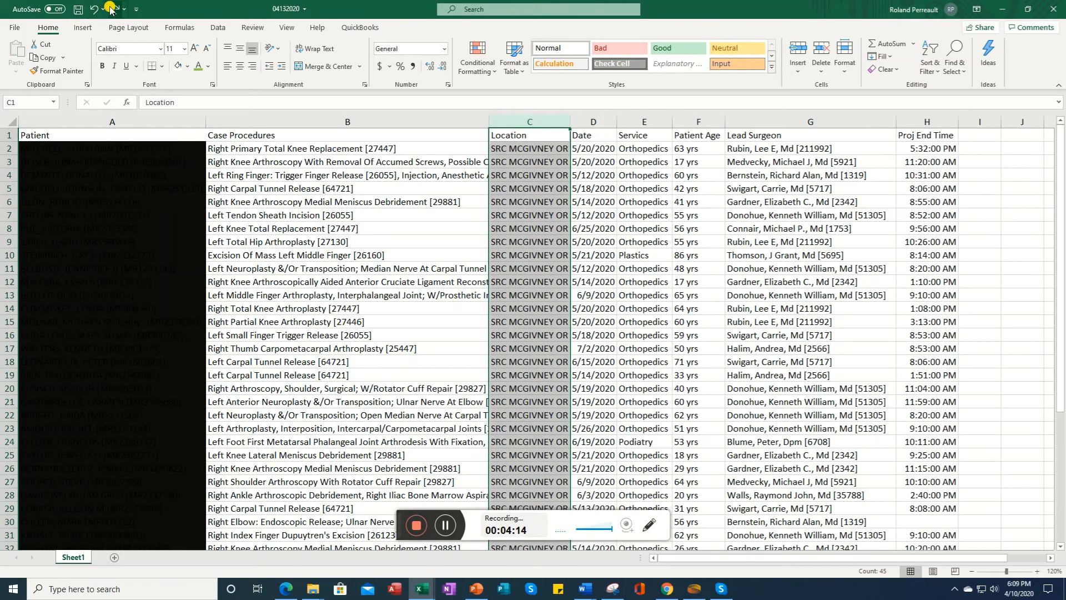
{"action": "left_click", "coordinate": [113, 9]}
Step: Turn on filter buttons for the table's header row
{"action": "left_click", "coordinate": [607, 225]}
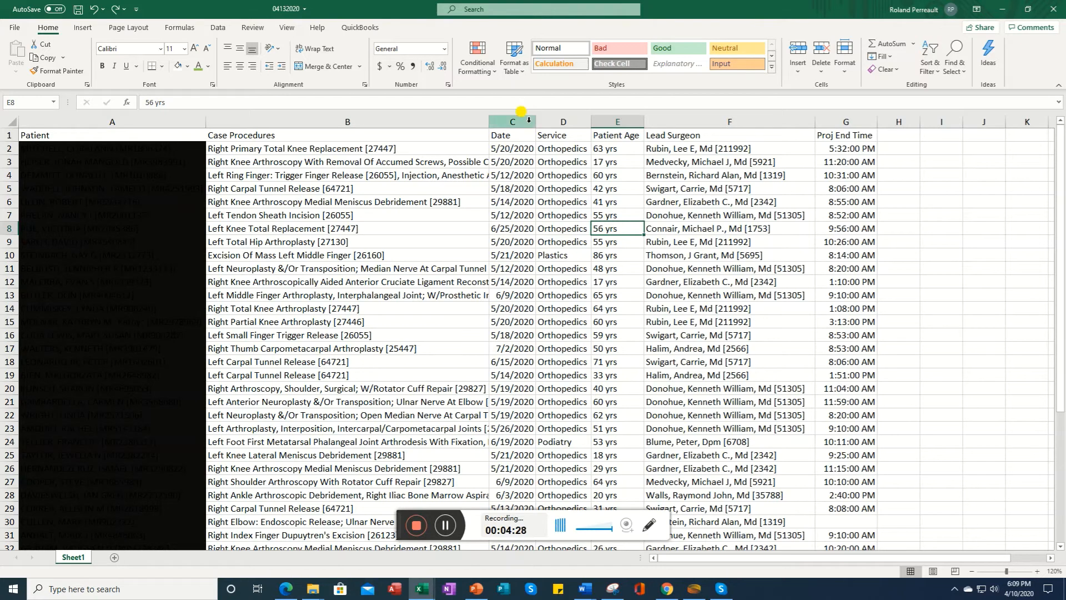
{"action": "left_click", "coordinate": [512, 117]}
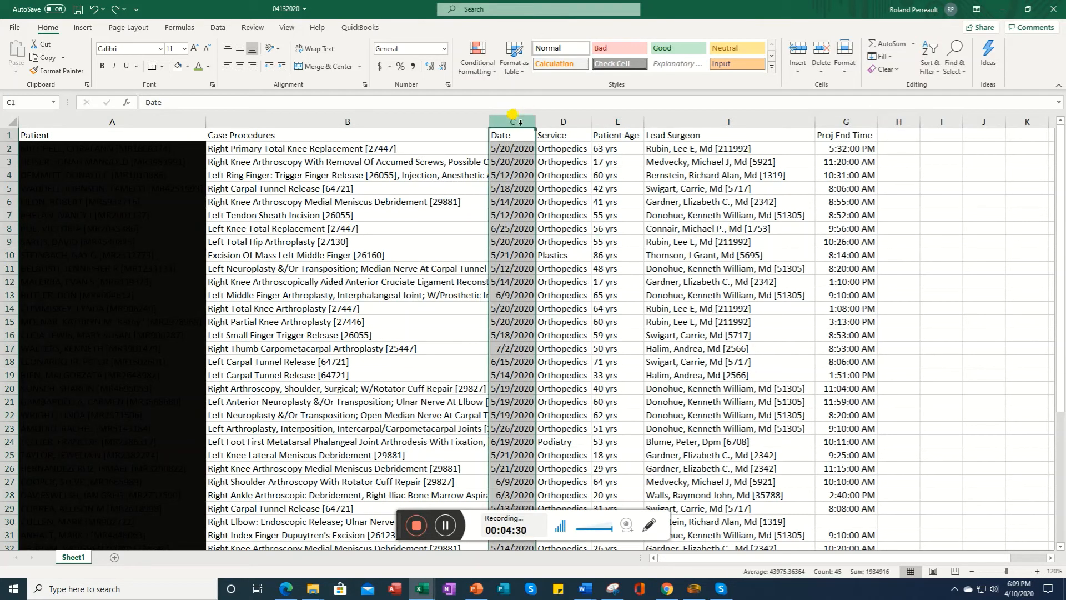
{"action": "left_click", "coordinate": [934, 72]}
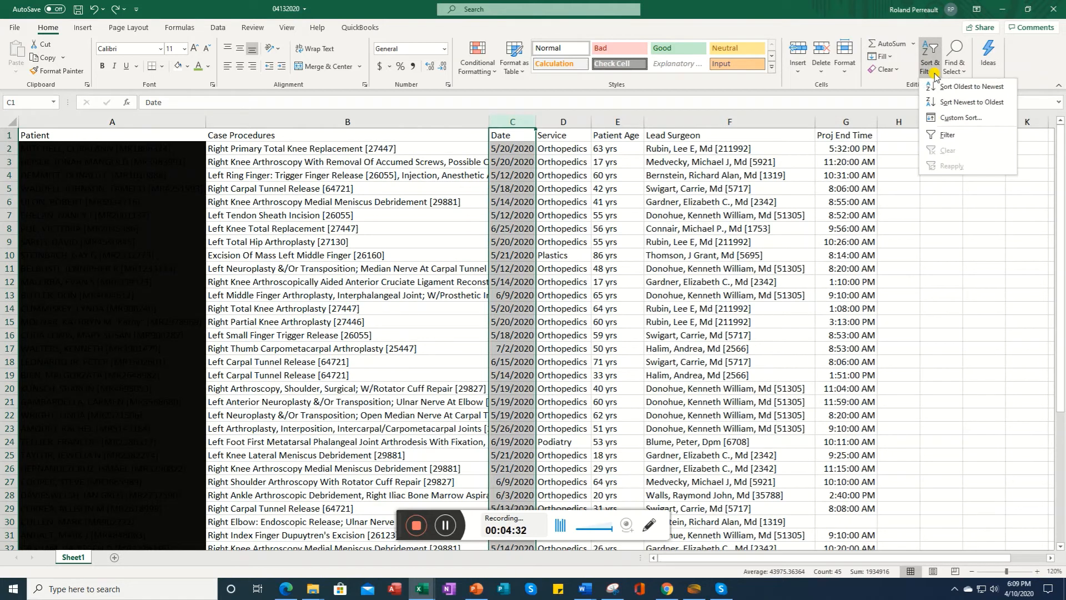
{"action": "left_click", "coordinate": [948, 135]}
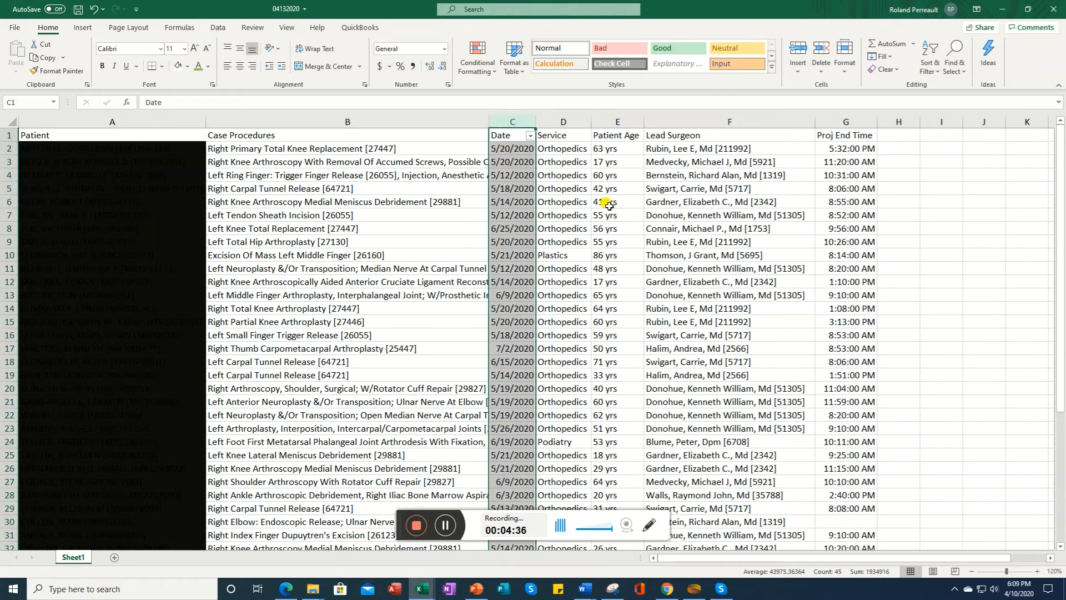
Step: Filter the Date column to show only June and July 2020
{"action": "left_click", "coordinate": [530, 136]}
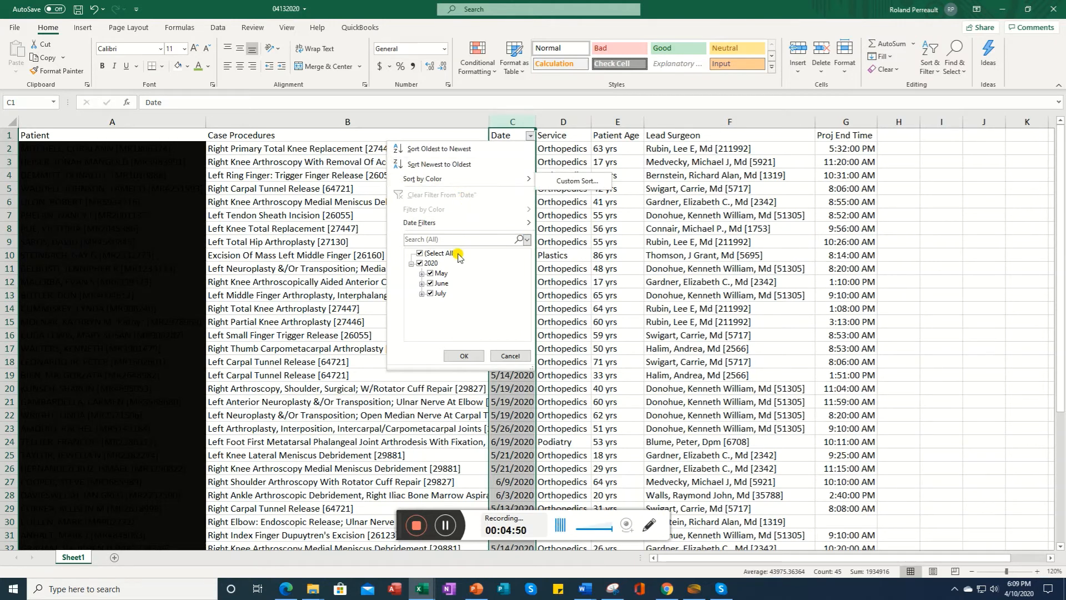
{"action": "left_click", "coordinate": [431, 283]}
{"action": "left_click", "coordinate": [431, 273]}
{"action": "left_click", "coordinate": [460, 355]}
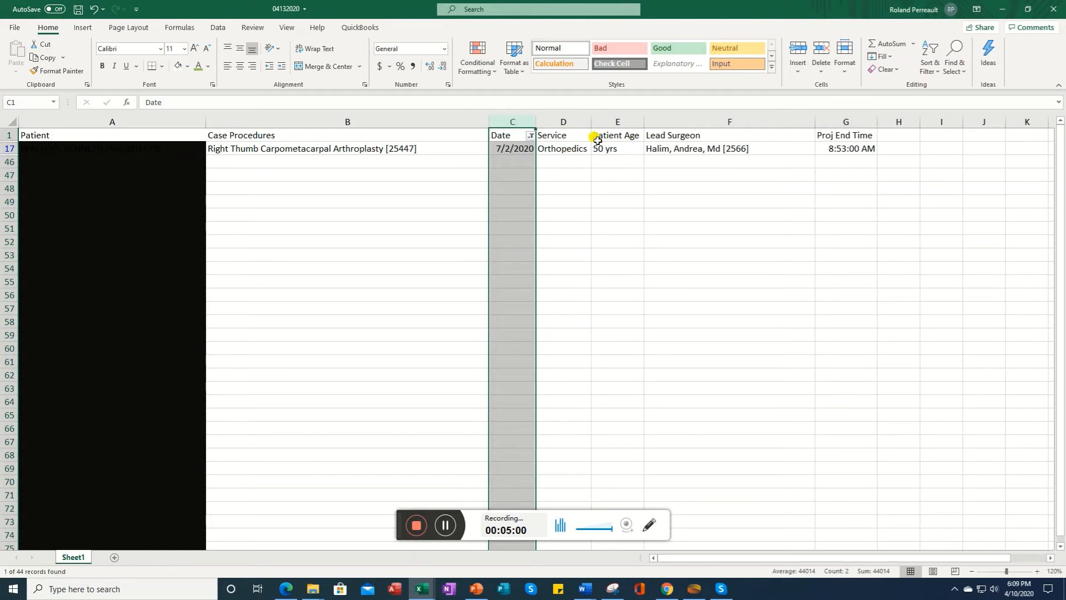
{"action": "left_click", "coordinate": [532, 136]}
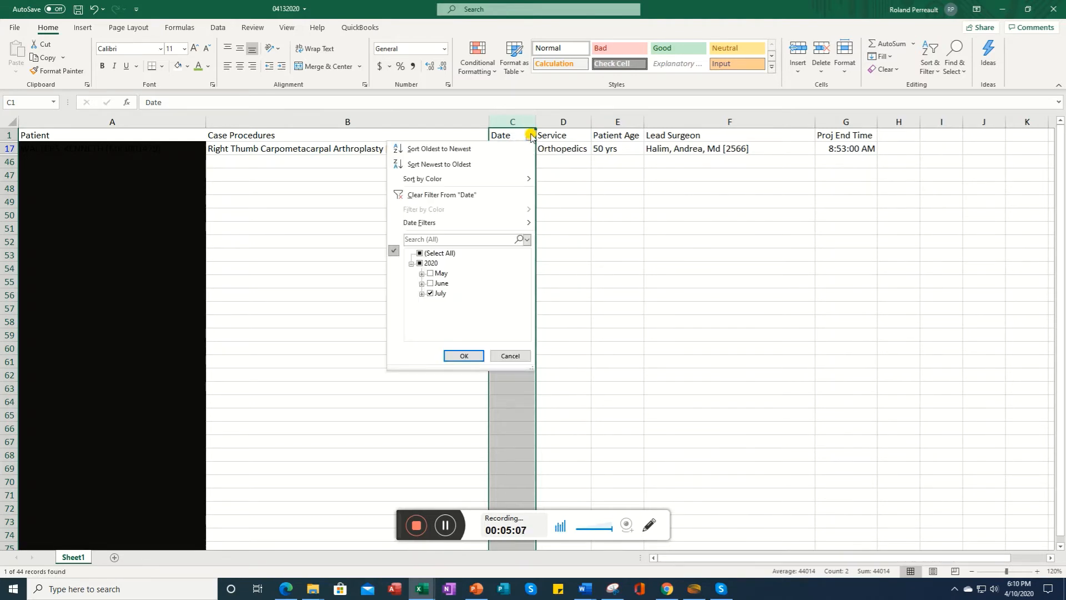
{"action": "left_click", "coordinate": [434, 283]}
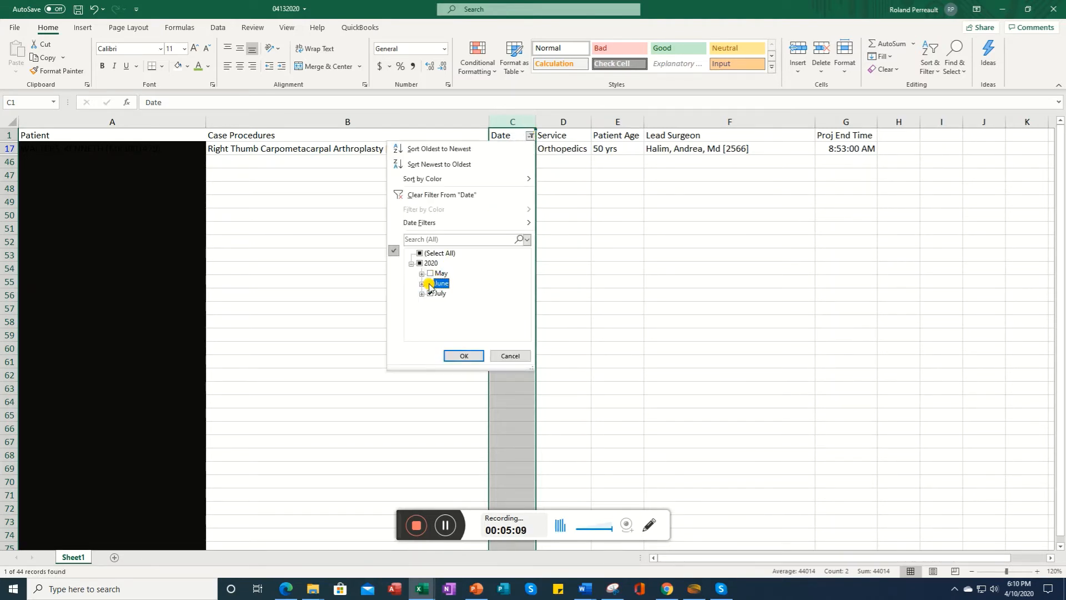
{"action": "left_click", "coordinate": [462, 353]}
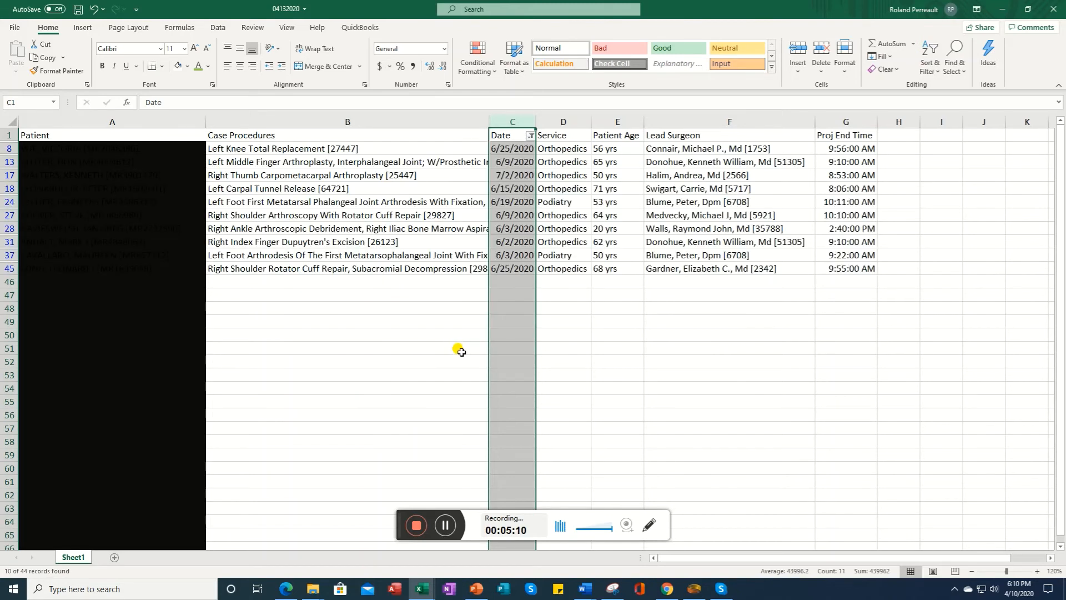
Step: Sort the filtered Date column oldest to newest, continuing with the current selection only
{"action": "left_click", "coordinate": [531, 136]}
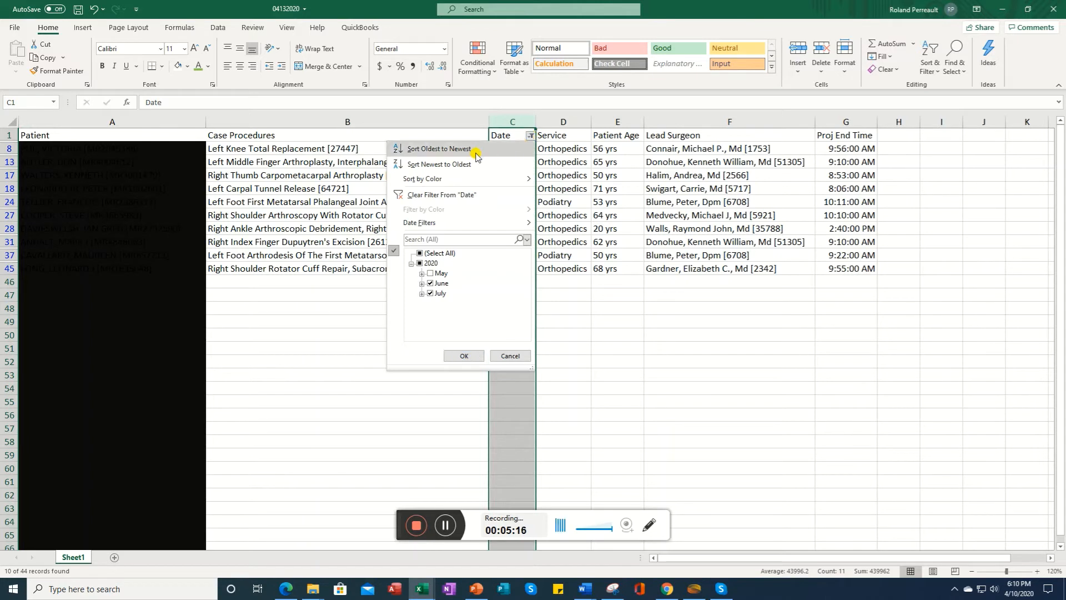
{"action": "left_click", "coordinate": [439, 149]}
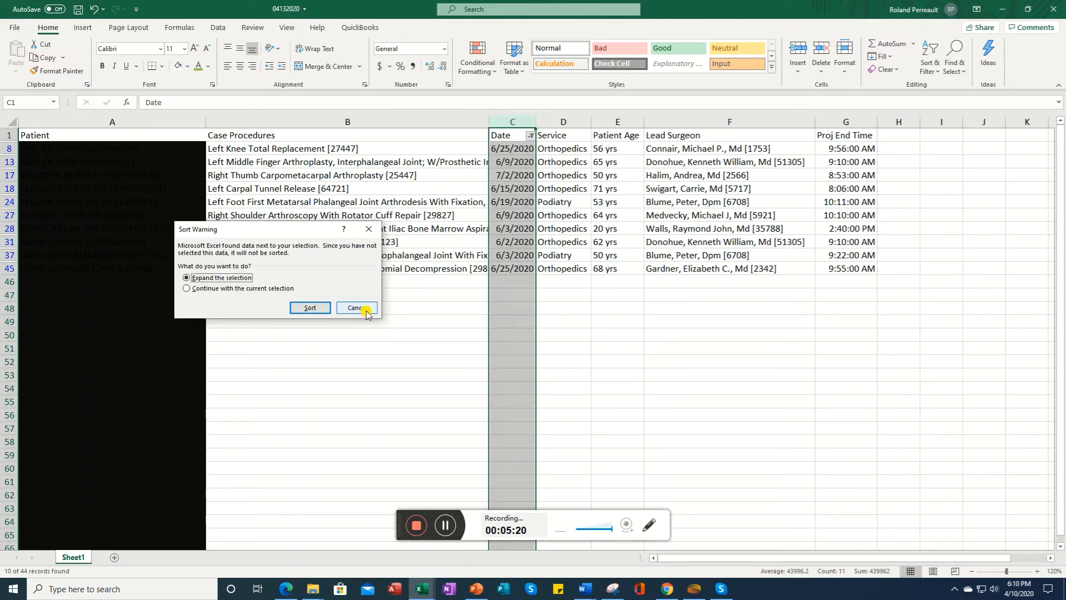
{"action": "left_click", "coordinate": [187, 288]}
{"action": "left_click", "coordinate": [310, 307]}
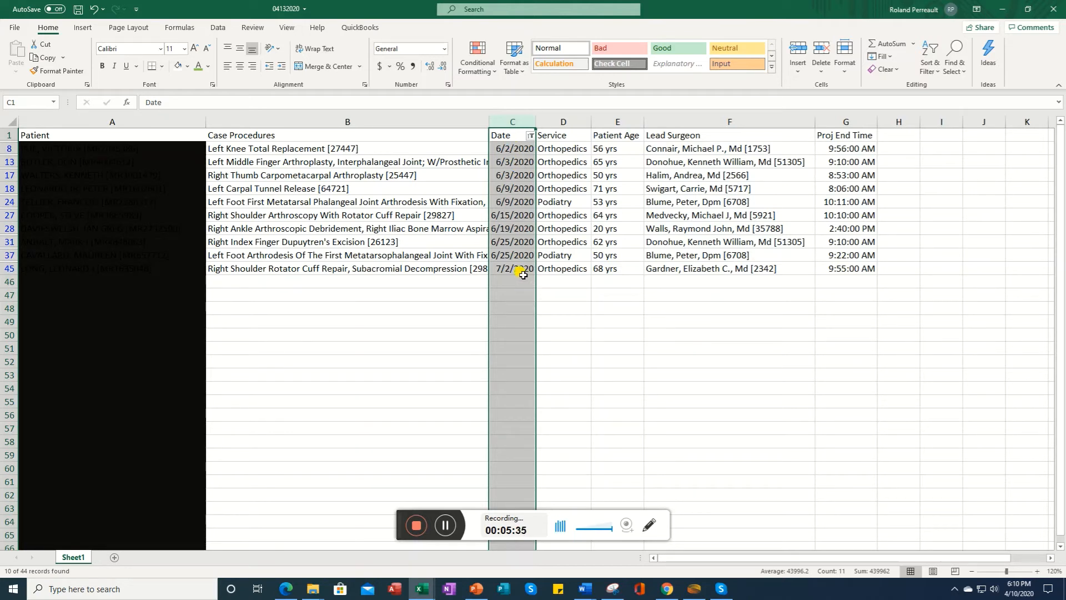
{"action": "left_click", "coordinate": [445, 526]}
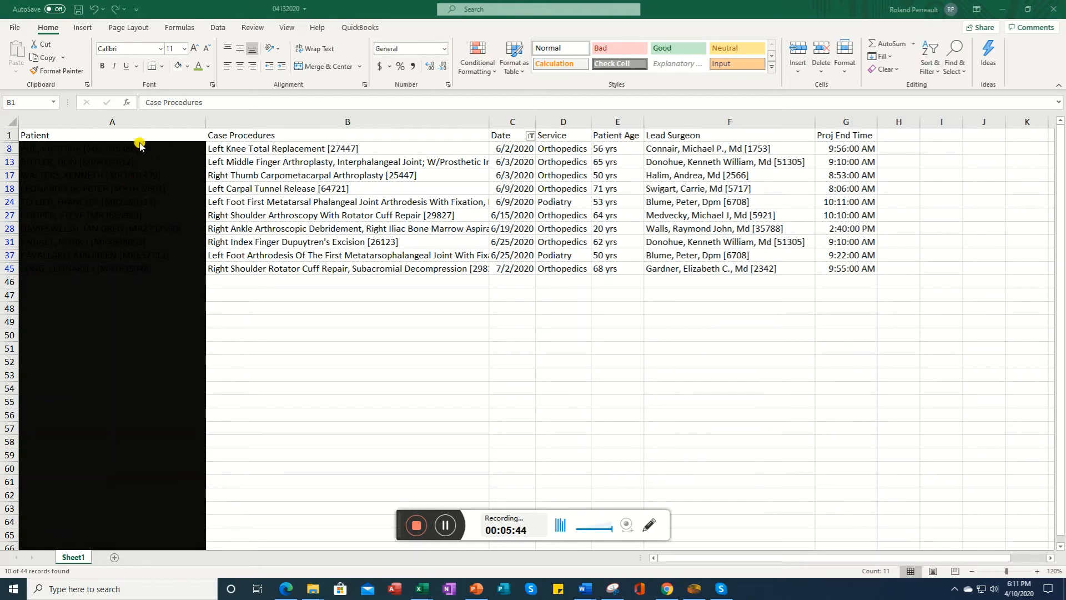
{"action": "left_click", "coordinate": [279, 117]}
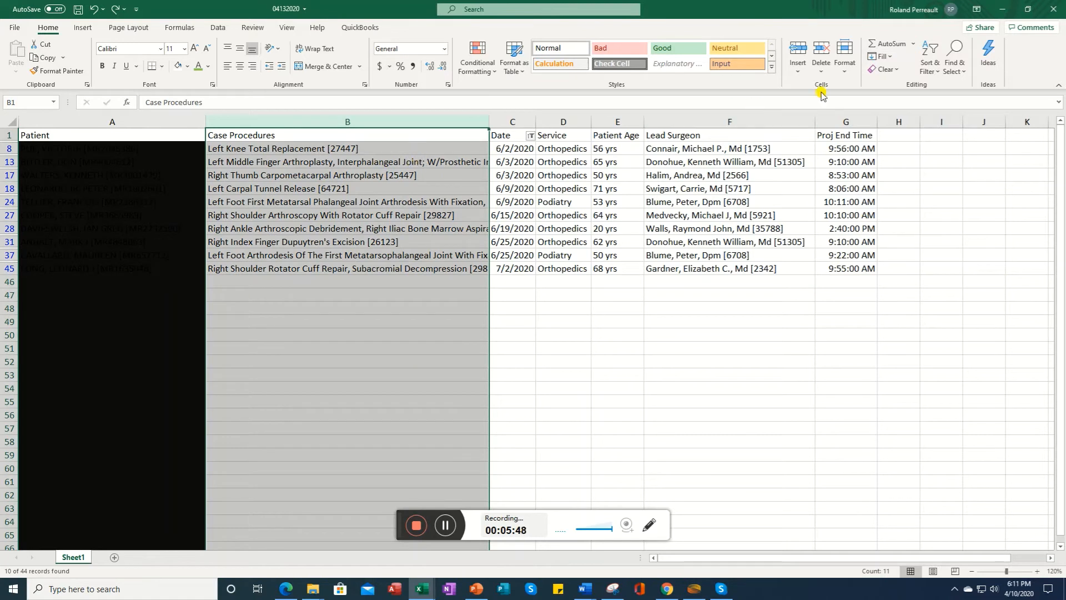
{"action": "left_click", "coordinate": [846, 64]}
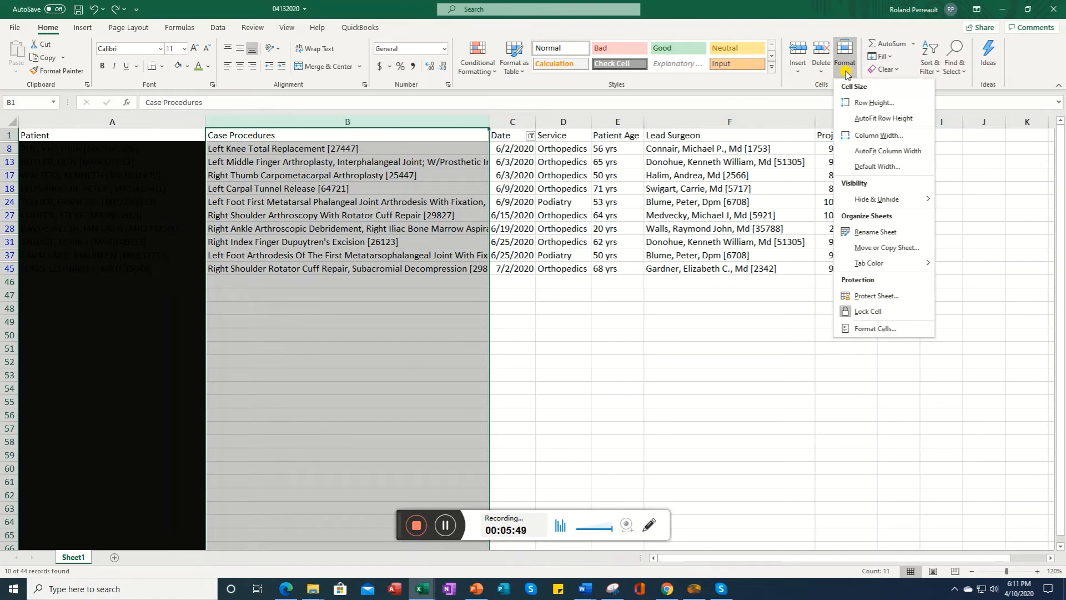
{"action": "left_click", "coordinate": [879, 136]}
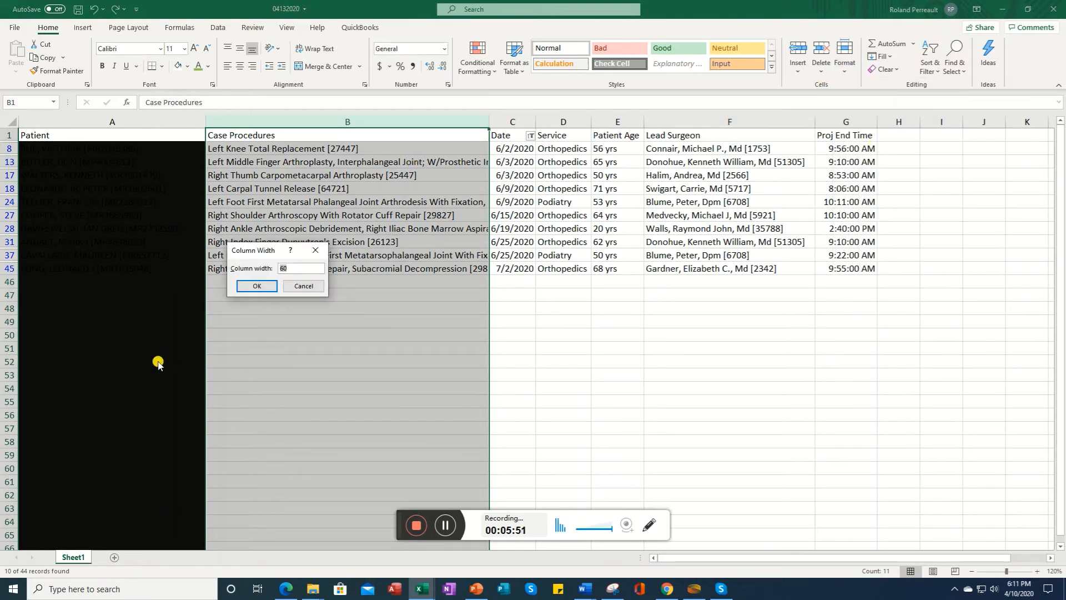
{"action": "left_click", "coordinate": [304, 287]}
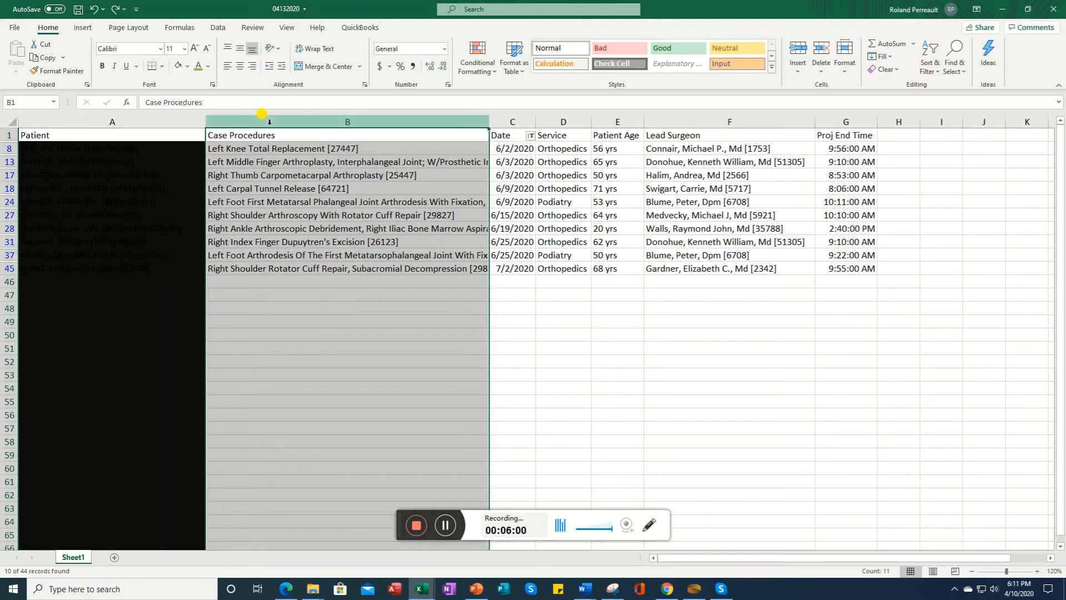
Step: Apply Wrap Text to the Case Procedures column
{"action": "left_click", "coordinate": [321, 51]}
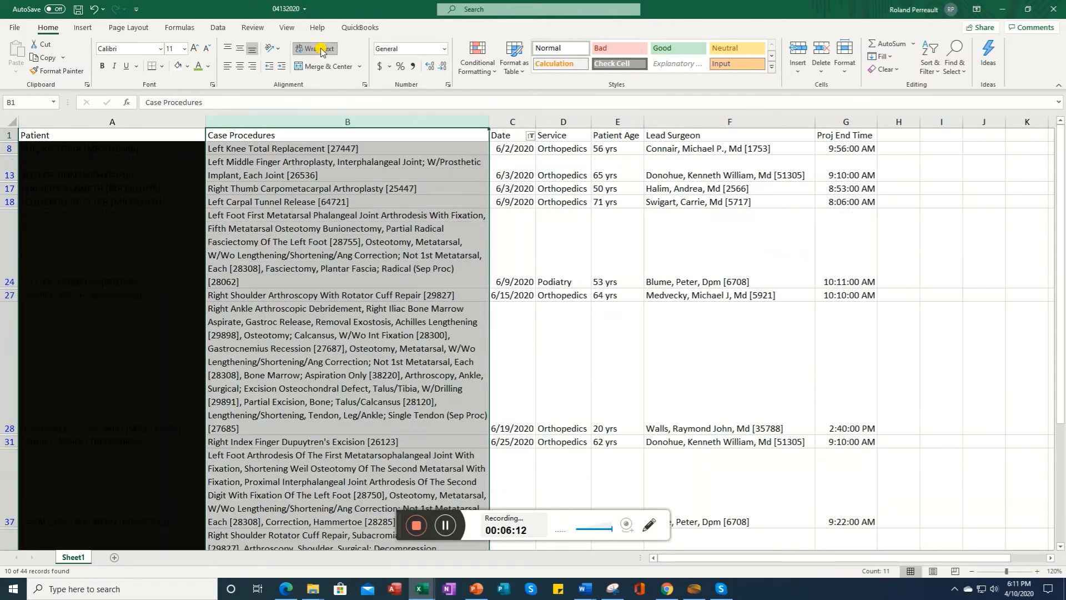
{"action": "left_click", "coordinate": [285, 231]}
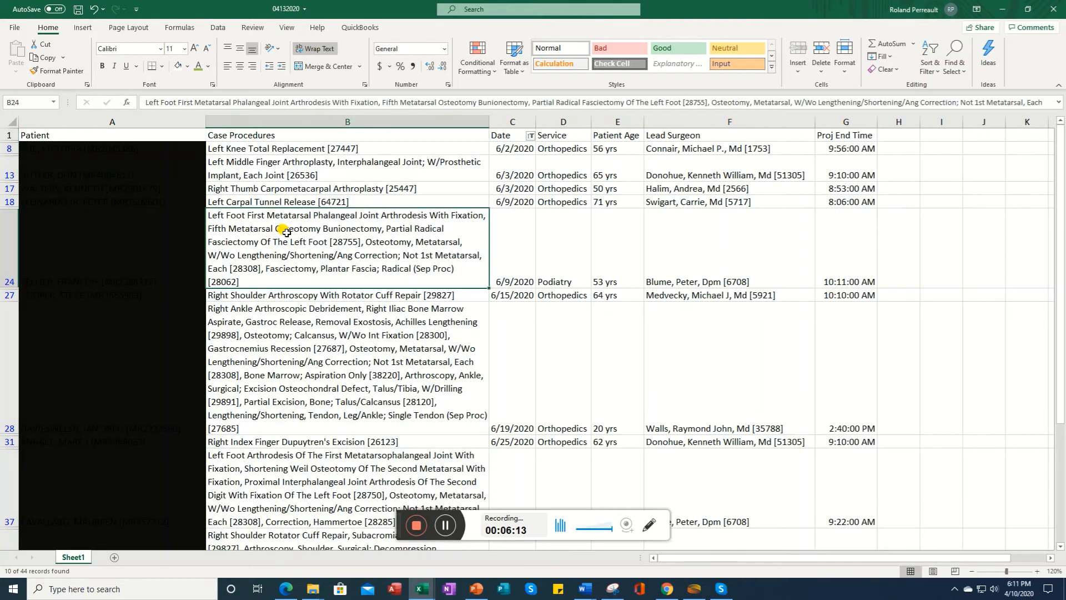
{"action": "left_click", "coordinate": [300, 149]}
{"action": "key", "text": "Down"}
{"action": "key", "text": "Down"}
{"action": "key", "text": "Down"}
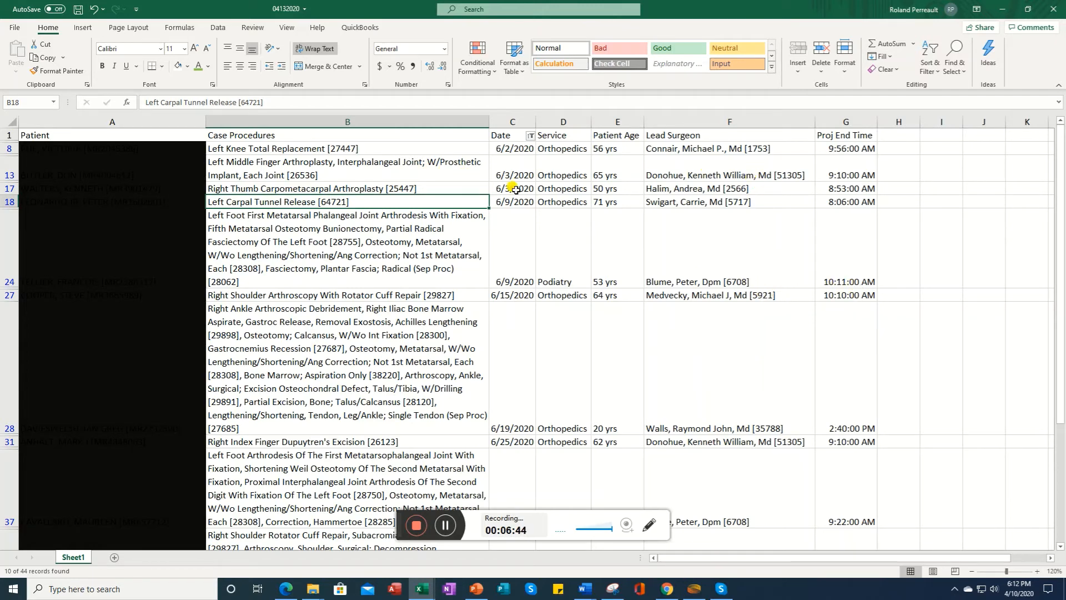
Step: Reselect May in the Date filter so all dates are shown again
{"action": "left_click", "coordinate": [530, 136]}
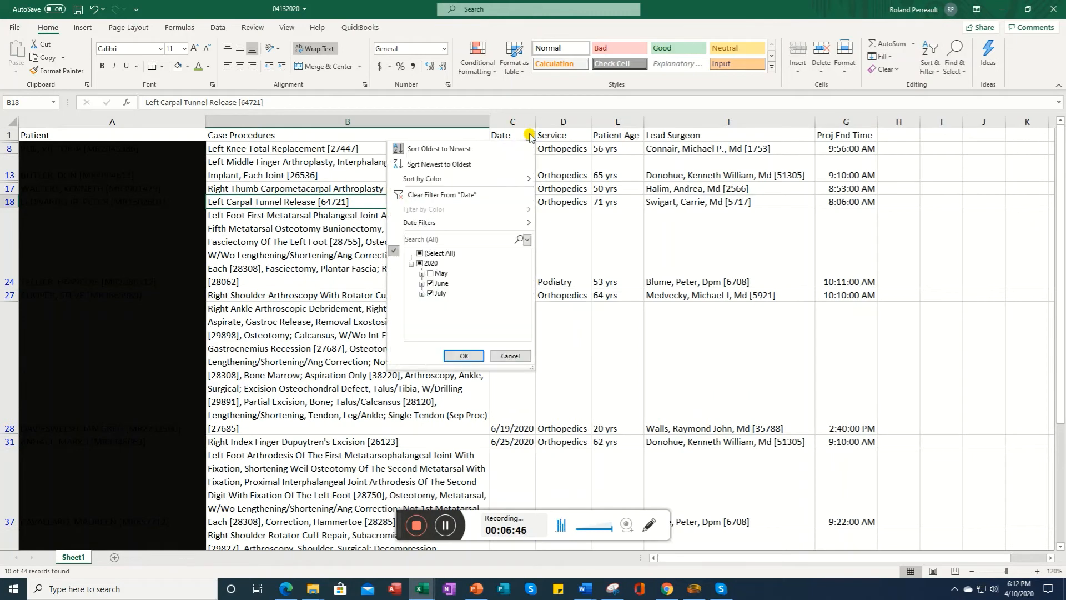
{"action": "left_click", "coordinate": [431, 273]}
{"action": "left_click", "coordinate": [462, 356]}
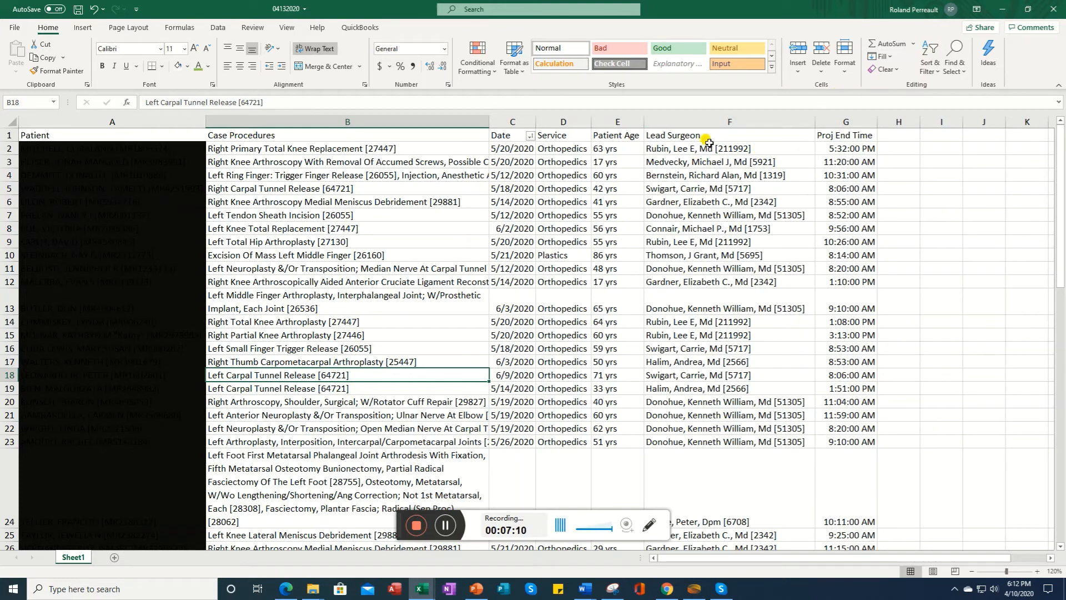
Step: Open Replace, enter the new lead surgeon's name and ID as the replacement, and try finding the existing surgeon's entry
{"action": "left_click", "coordinate": [452, 530]}
{"action": "left_click", "coordinate": [47, 28]}
{"action": "left_click", "coordinate": [963, 71]}
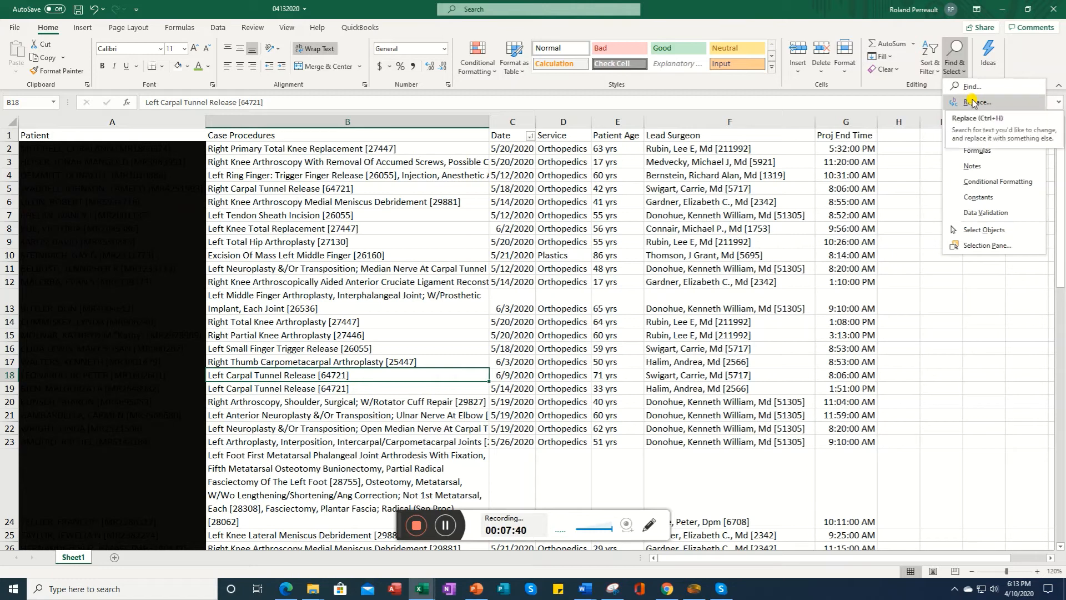
{"action": "left_click", "coordinate": [972, 102]}
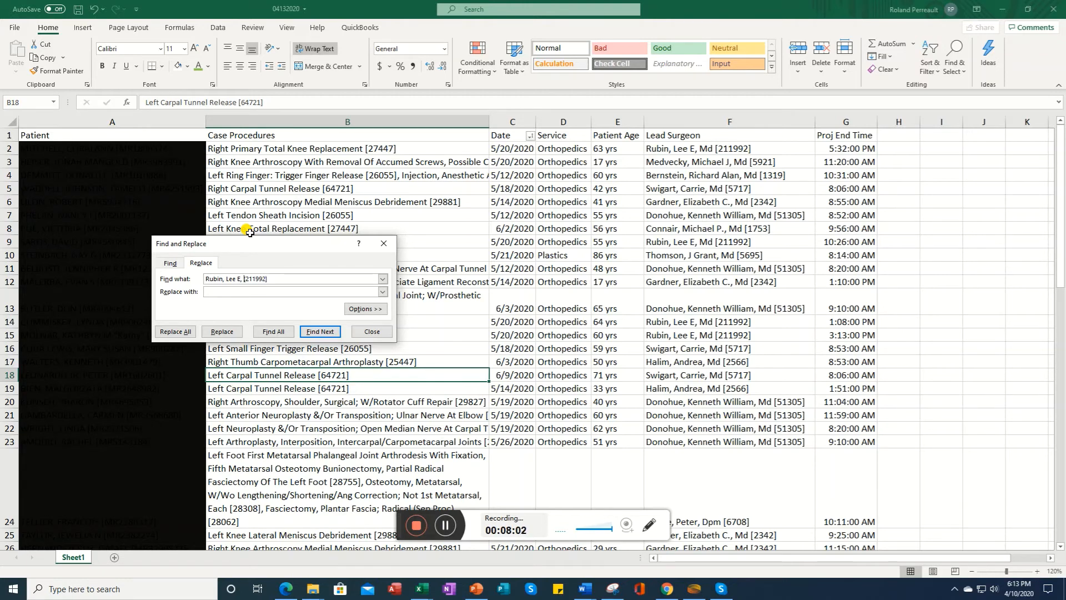
{"action": "key", "text": "BackSpace"}
{"action": "type", "text": "["}
{"action": "left_click", "coordinate": [210, 291]}
{"action": "type", "text": "Smith"}
{"action": "key", "text": "BackSpace"}
{"action": "key", "text": "BackSpace"}
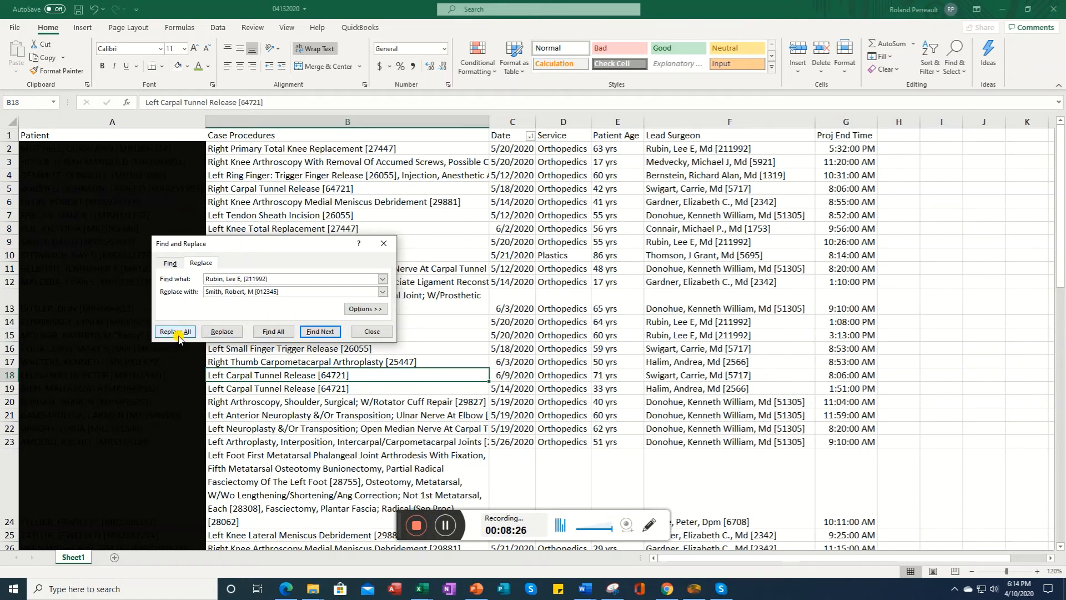
{"action": "left_click", "coordinate": [316, 332]}
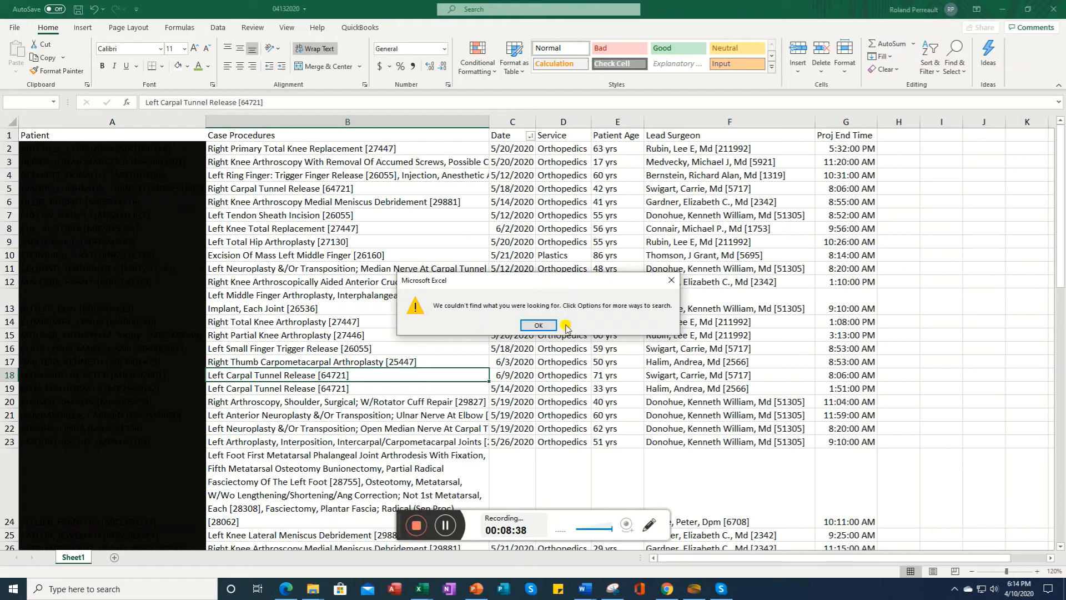
{"action": "left_click", "coordinate": [538, 325]}
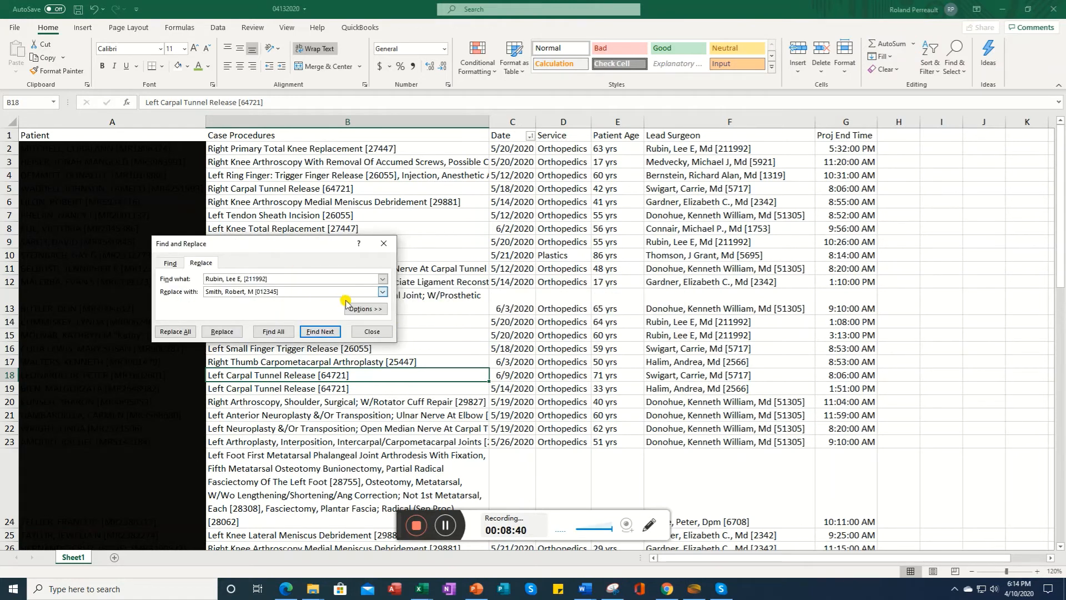
{"action": "left_click", "coordinate": [272, 334]}
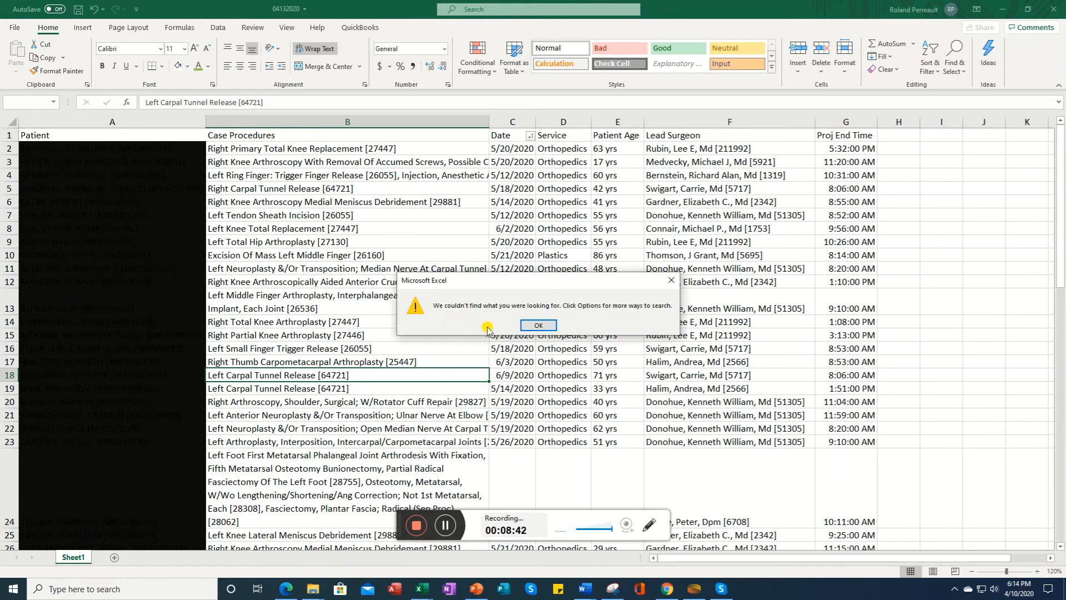
{"action": "left_click", "coordinate": [538, 324]}
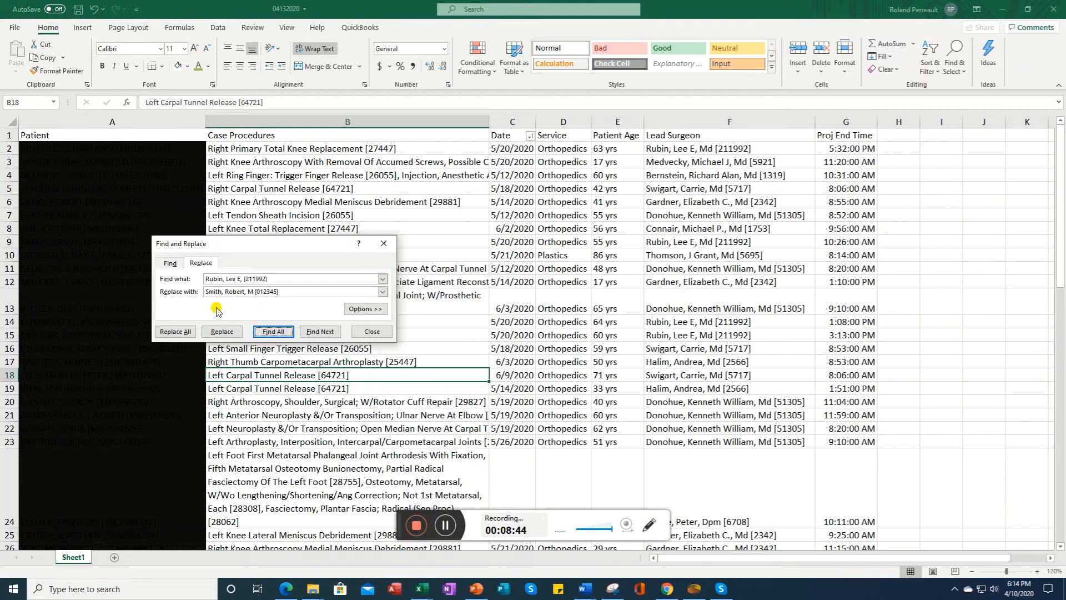
Step: Copy the first Lead Surgeon entry from the sheet and paste it as the Find what text
{"action": "left_click", "coordinate": [165, 263]}
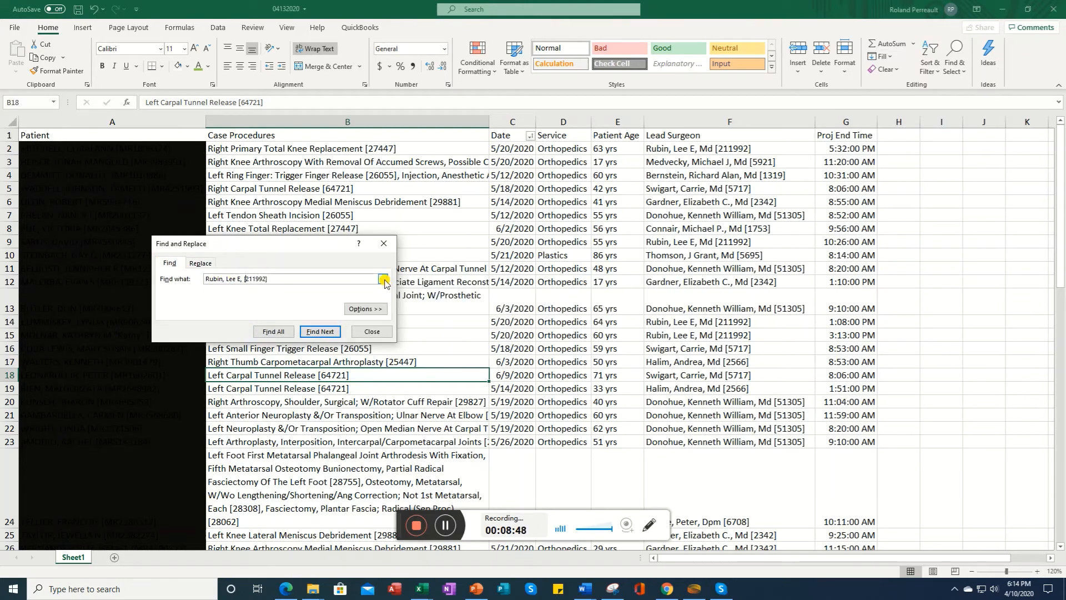
{"action": "left_click", "coordinate": [686, 148]}
{"action": "right_click", "coordinate": [689, 150]}
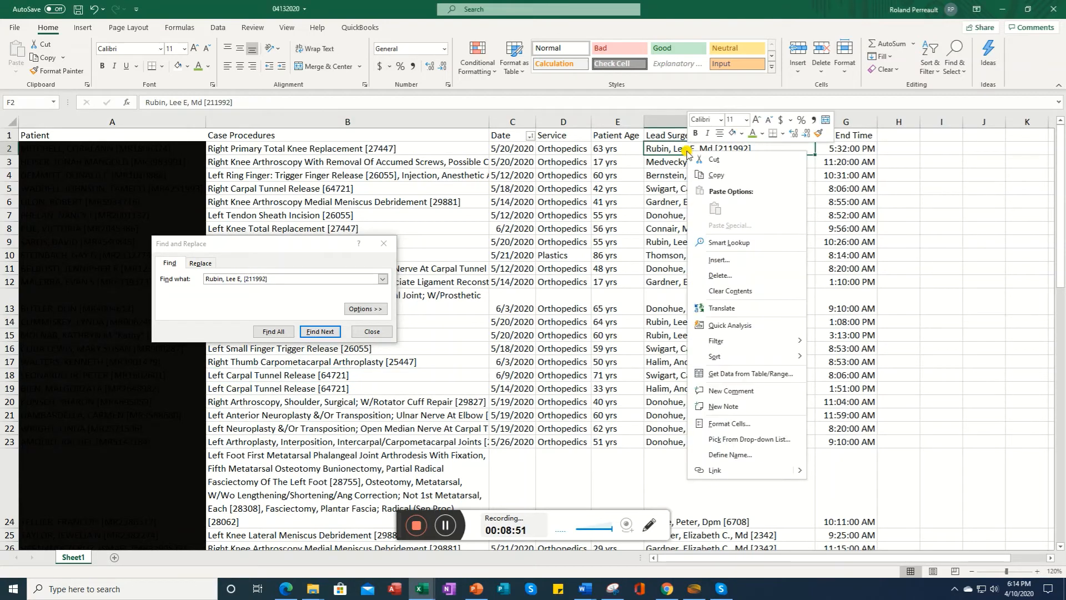
{"action": "left_click", "coordinate": [716, 175]}
{"action": "left_click", "coordinate": [201, 264]}
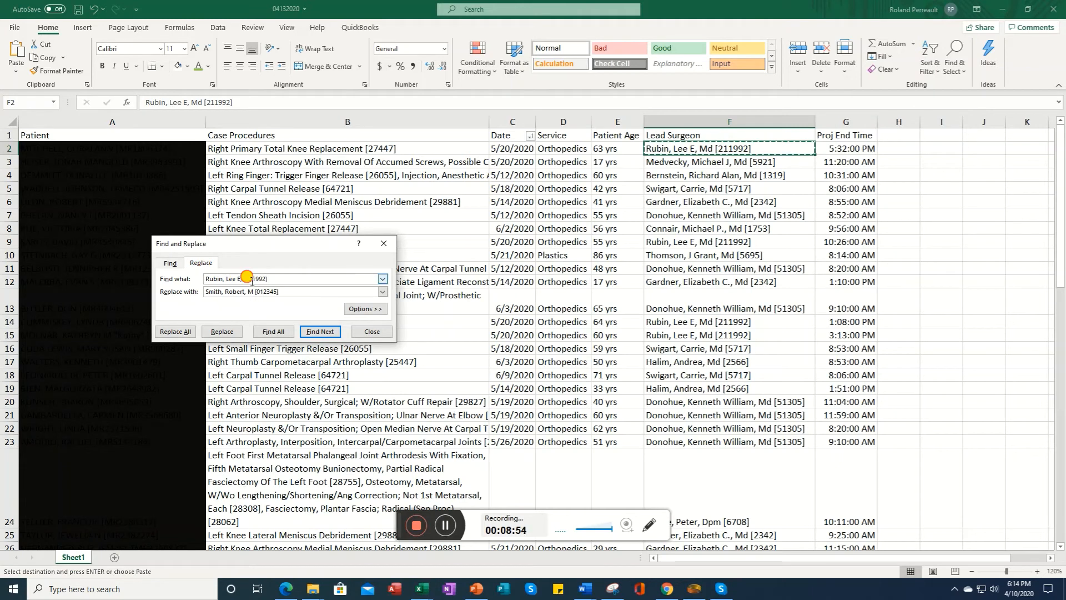
{"action": "left_click_drag", "start_coordinate": [269, 279], "coordinate": [209, 277]}
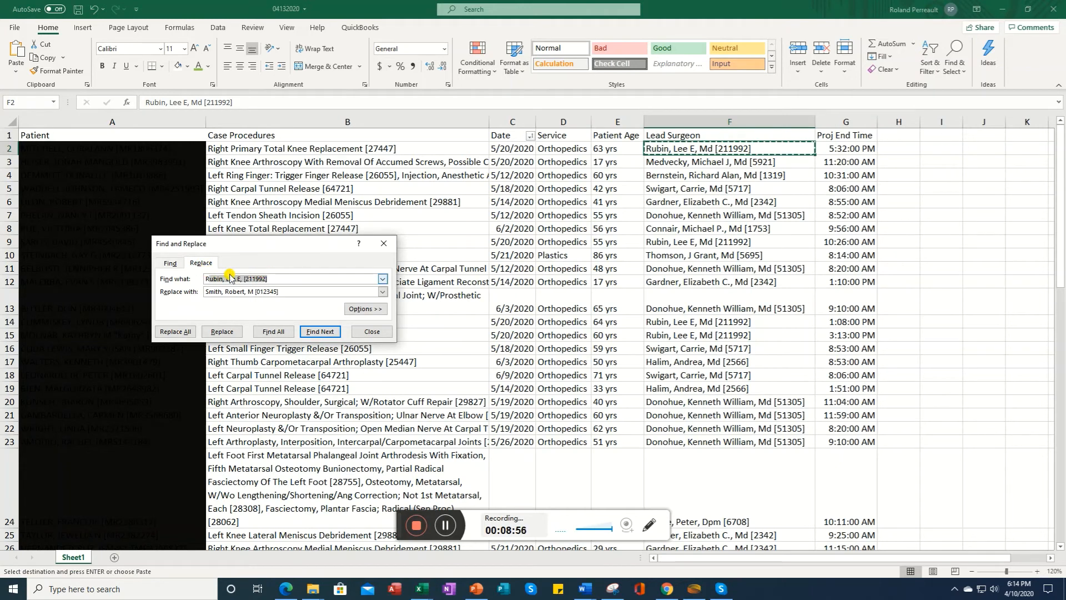
{"action": "left_click_drag", "start_coordinate": [278, 278], "coordinate": [178, 274]}
{"action": "right_click", "coordinate": [221, 279]}
{"action": "left_click", "coordinate": [245, 311]}
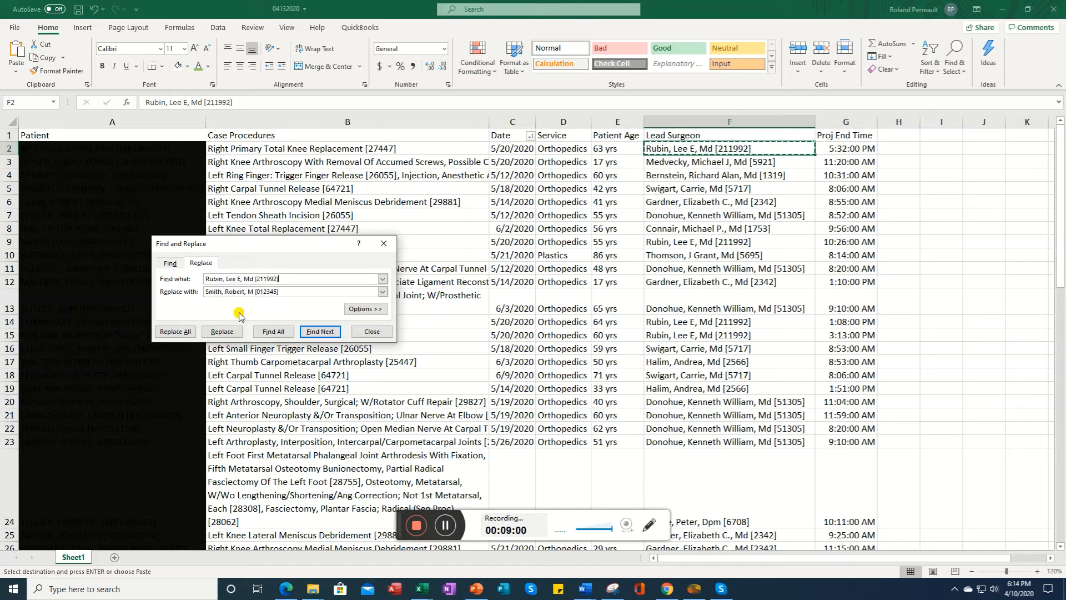
Step: Find all matching Lead Surgeon entries, replace all of them with the new surgeon entry, and close the dialog
{"action": "left_click", "coordinate": [271, 333]}
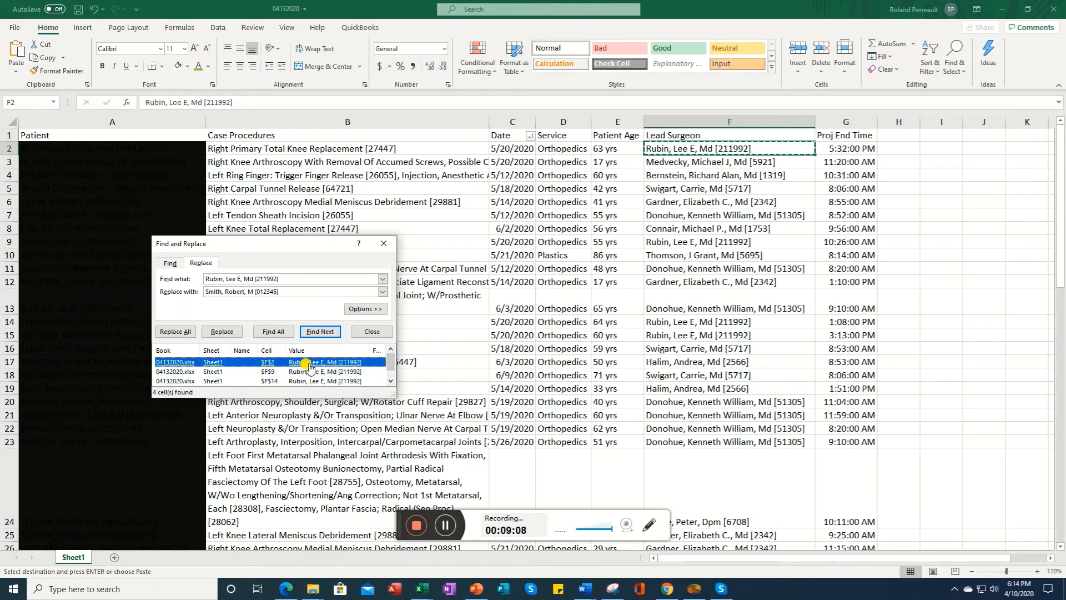
{"action": "left_click", "coordinate": [186, 334]}
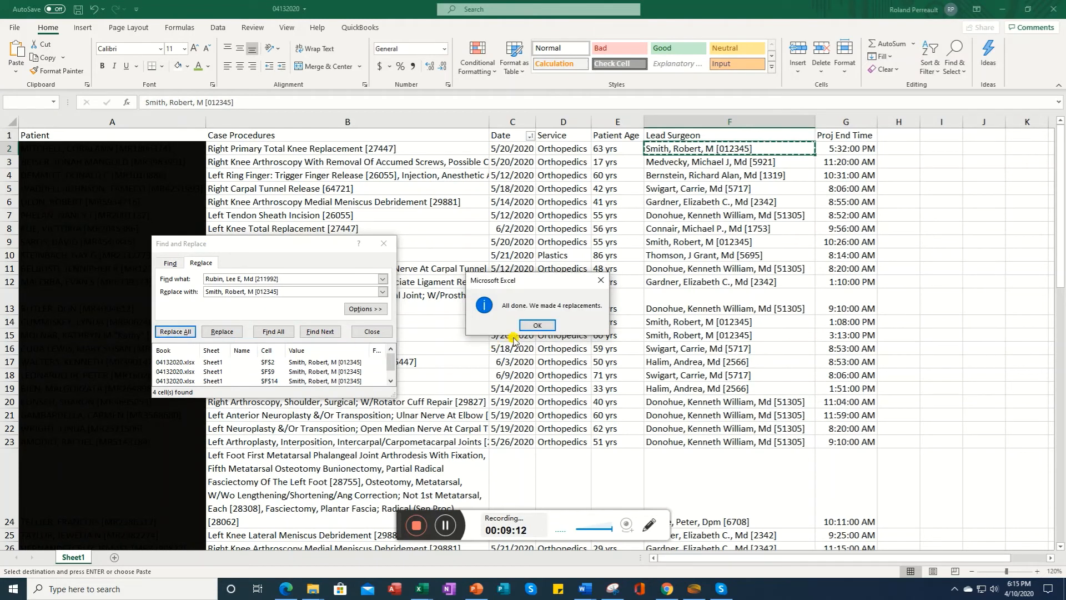
{"action": "left_click", "coordinate": [537, 325]}
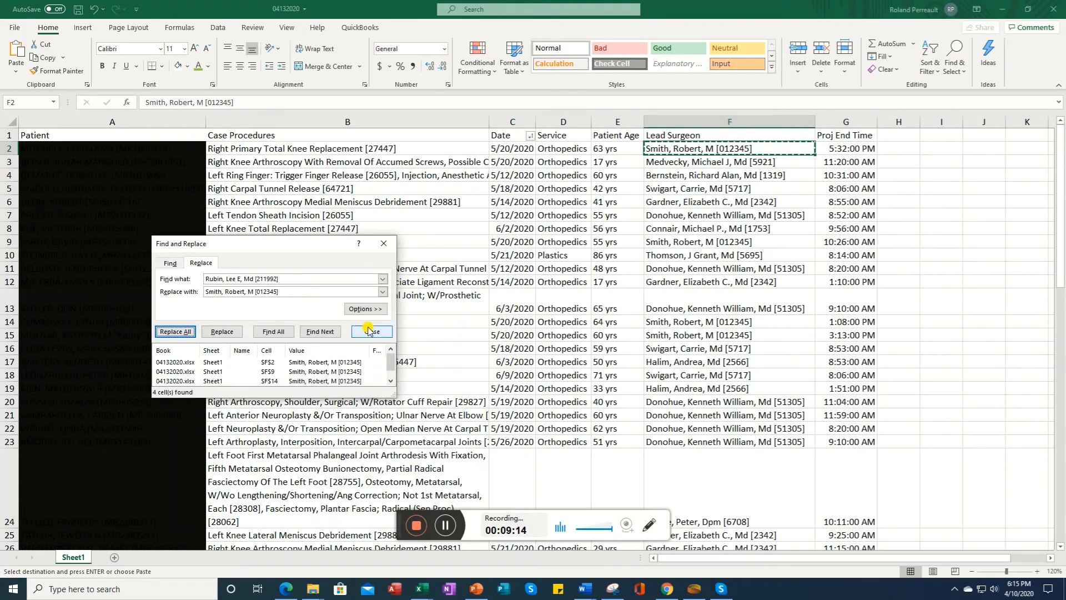
{"action": "left_click", "coordinate": [383, 243]}
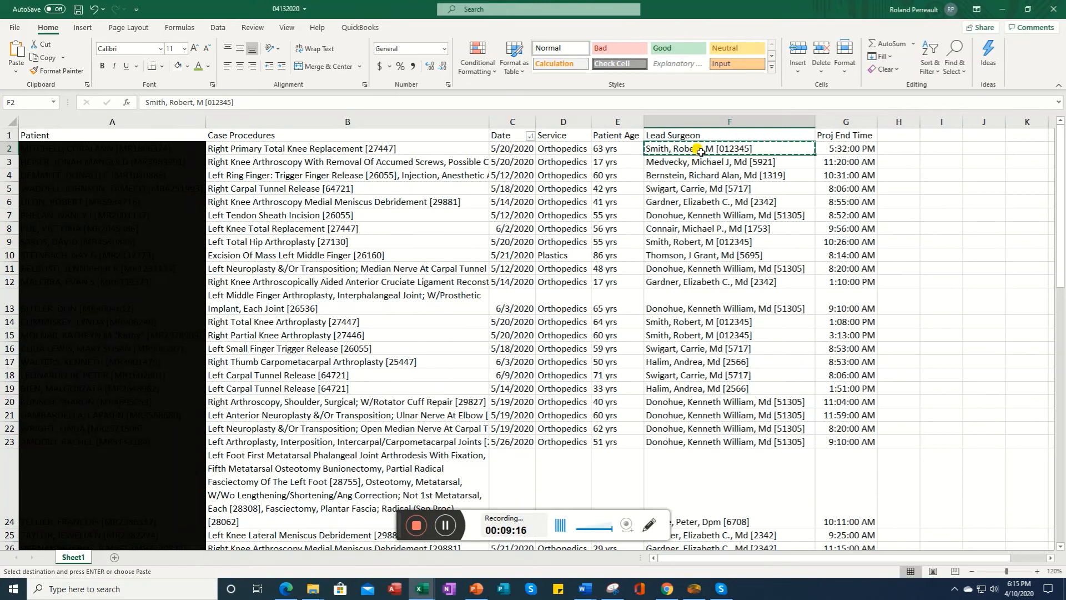
Step: Move through the Lead Surgeon column to review the replaced entries
{"action": "key", "text": "Down"}
{"action": "key", "text": "Down"}
{"action": "key", "text": "Down"}
{"action": "key", "text": "Down"}
{"action": "key", "text": "Down"}
{"action": "key", "text": "Down"}
{"action": "key", "text": "Down"}
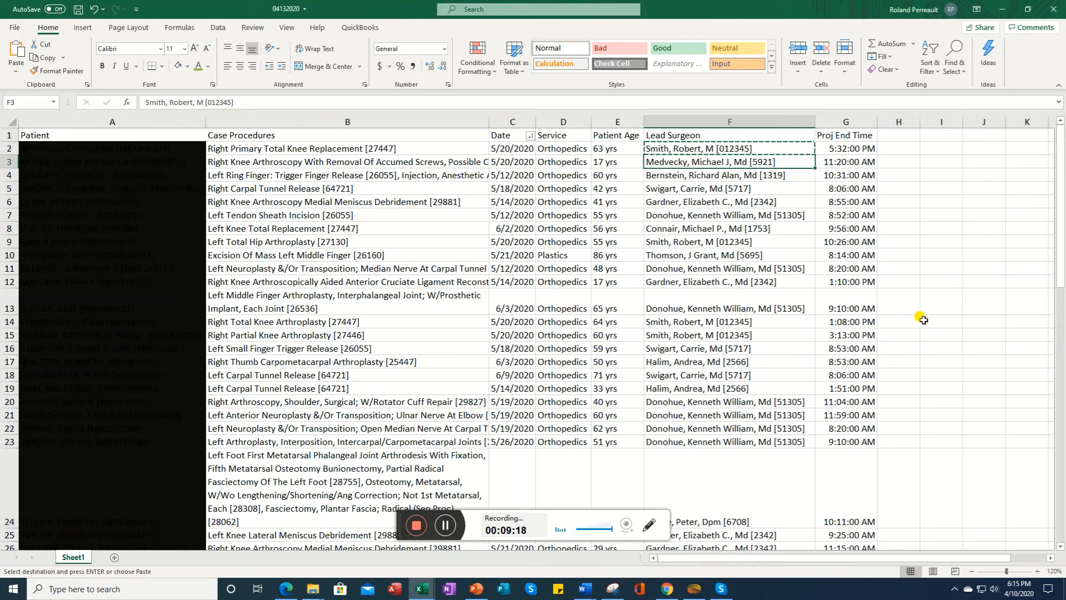
{"action": "key", "text": "Down"}
{"action": "key", "text": "Down"}
{"action": "key", "text": "Down"}
{"action": "key", "text": "Down"}
{"action": "key", "text": "Down"}
{"action": "key", "text": "Down"}
{"action": "key", "text": "Down"}
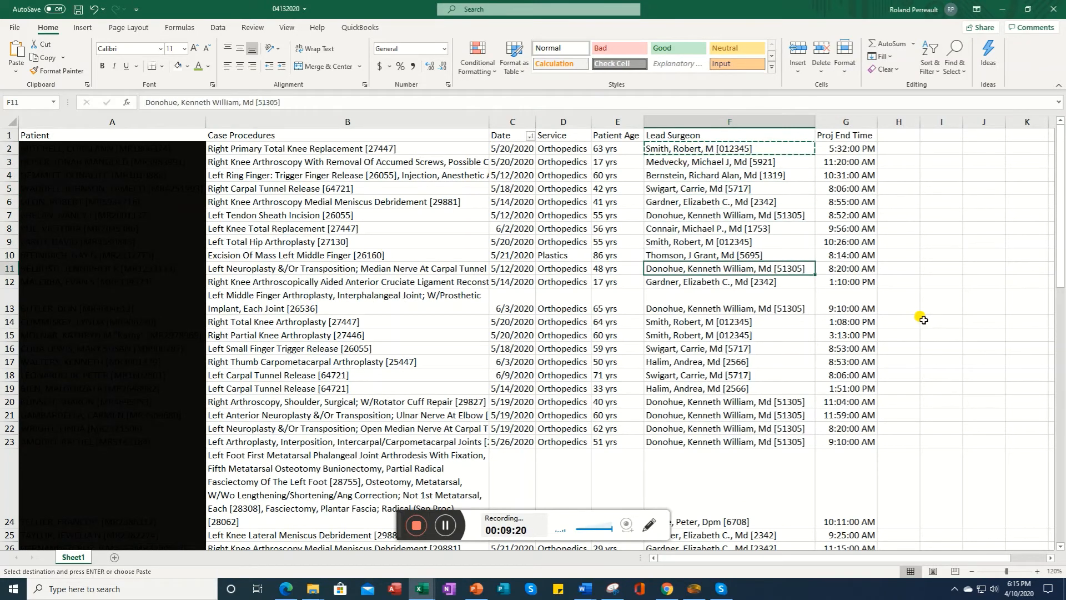
{"action": "key", "text": "Up"}
{"action": "key", "text": "Up"}
{"action": "key", "text": "Down"}
{"action": "key", "text": "Down"}
{"action": "key", "text": "Down"}
{"action": "key", "text": "Down"}
{"action": "key", "text": "Down"}
{"action": "key", "text": "Down"}
{"action": "key", "text": "Down"}
{"action": "key", "text": "Down"}
{"action": "key", "text": "Down"}
{"action": "key", "text": "Down"}
{"action": "key", "text": "Down"}
{"action": "key", "text": "Down"}
{"action": "key", "text": "Down"}
{"action": "key", "text": "Down"}
{"action": "key", "text": "Down"}
{"action": "key", "text": "Down"}
{"action": "key", "text": "Down"}
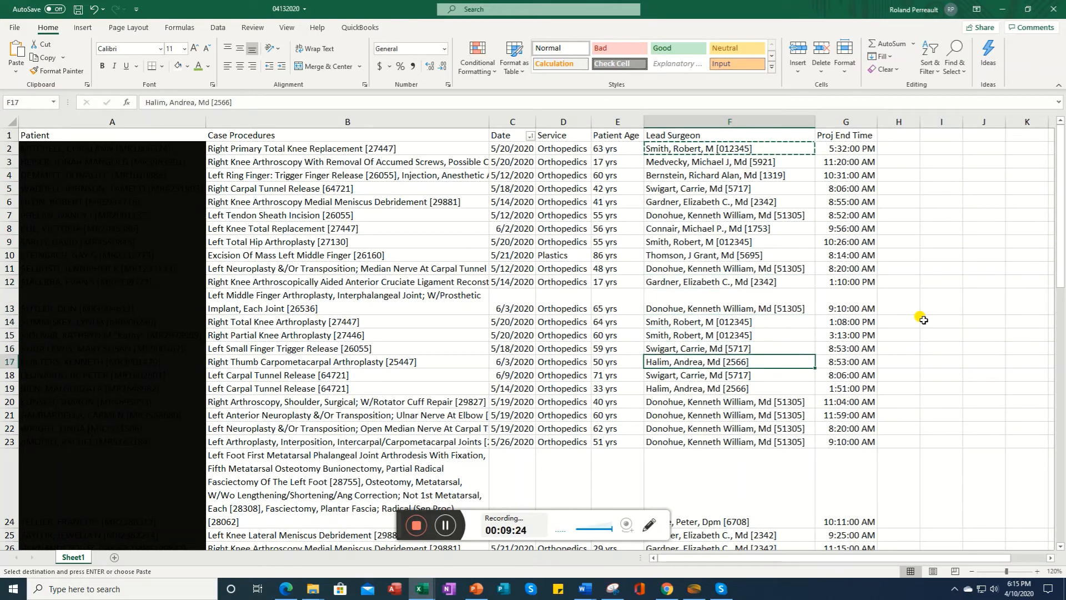
{"action": "key", "text": "Down"}
{"action": "key", "text": "Down"}
{"action": "key", "text": "Down"}
{"action": "key", "text": "Down"}
{"action": "key", "text": "Down"}
{"action": "key", "text": "Down"}
{"action": "key", "text": "Down"}
{"action": "key", "text": "Down"}
{"action": "key", "text": "Down"}
{"action": "key", "text": "Down"}
{"action": "key", "text": "Down"}
{"action": "key", "text": "Down"}
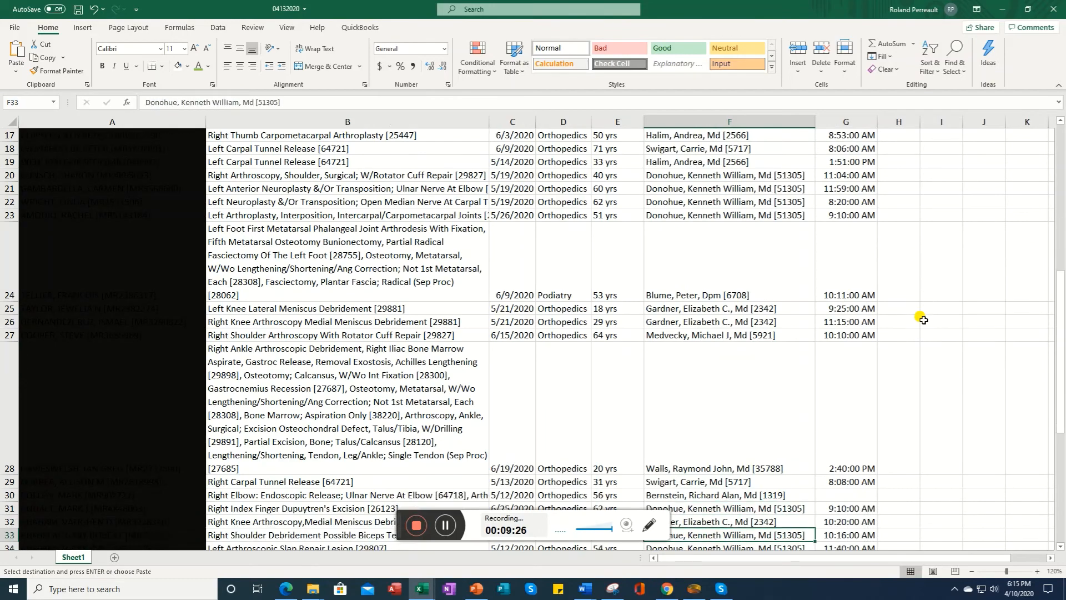
{"action": "key", "text": "Down"}
{"action": "key", "text": "Down"}
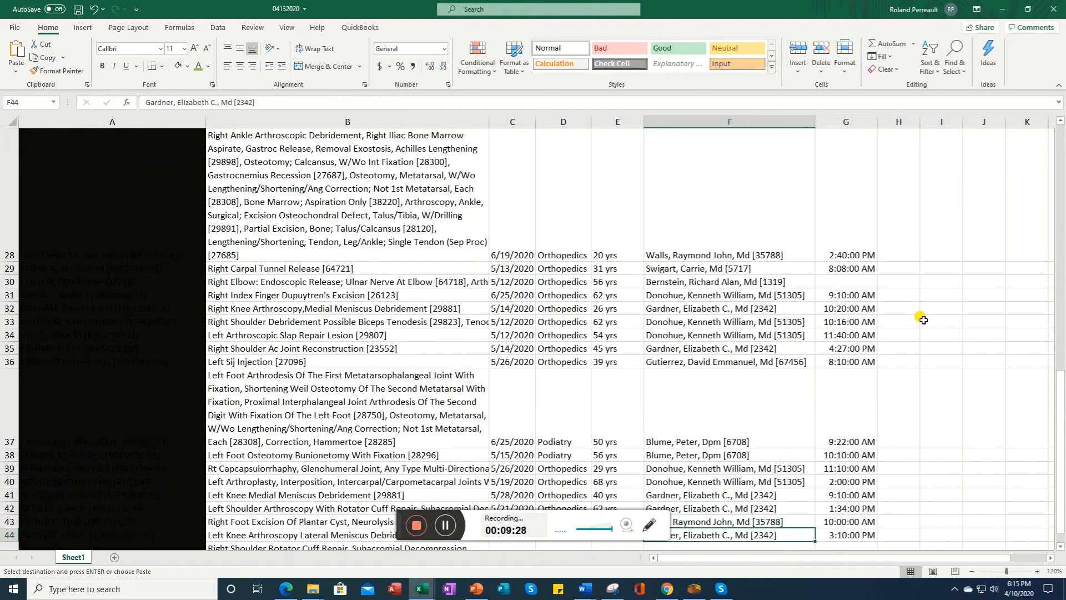
{"action": "key", "text": "Up"}
{"action": "key", "text": "Up"}
{"action": "key", "text": "Up"}
{"action": "key", "text": "Up"}
{"action": "key", "text": "Up"}
{"action": "key", "text": "Up"}
{"action": "key", "text": "Up"}
{"action": "key", "text": "Up"}
{"action": "key", "text": "Up"}
{"action": "key", "text": "Up"}
{"action": "key", "text": "Up"}
{"action": "key", "text": "Up"}
{"action": "key", "text": "Up"}
{"action": "key", "text": "Up"}
{"action": "key", "text": "Up"}
{"action": "key", "text": "Up"}
{"action": "key", "text": "Up"}
{"action": "key", "text": "Up"}
{"action": "key", "text": "Up"}
{"action": "key", "text": "Up"}
{"action": "key", "text": "Up"}
{"action": "key", "text": "Up"}
{"action": "key", "text": "Up"}
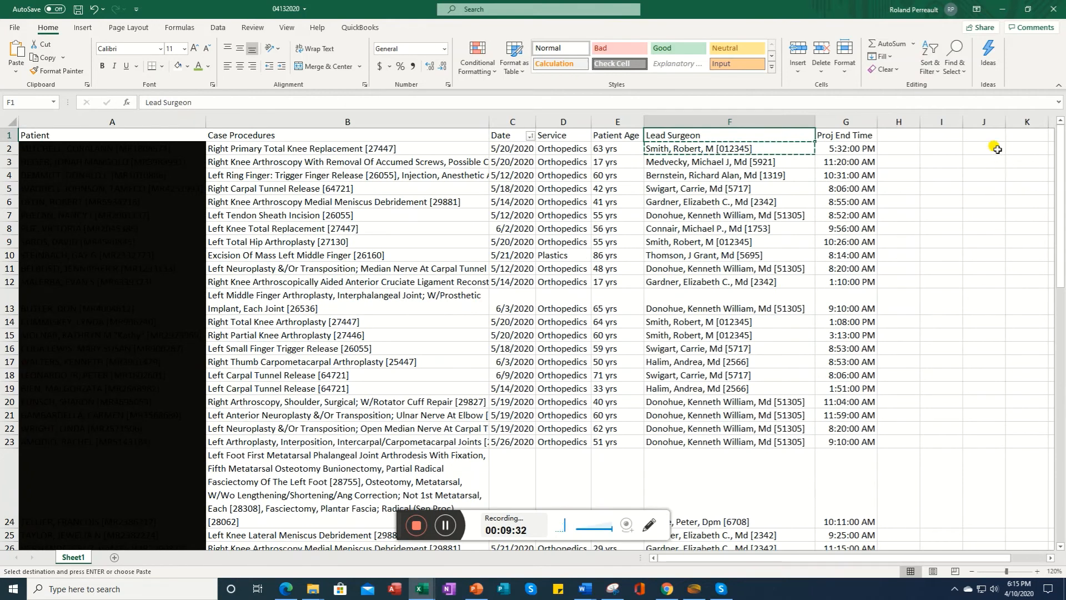
Step: Undo and redo the replacement to compare the original and new Lead Surgeon entries
{"action": "left_click", "coordinate": [94, 10]}
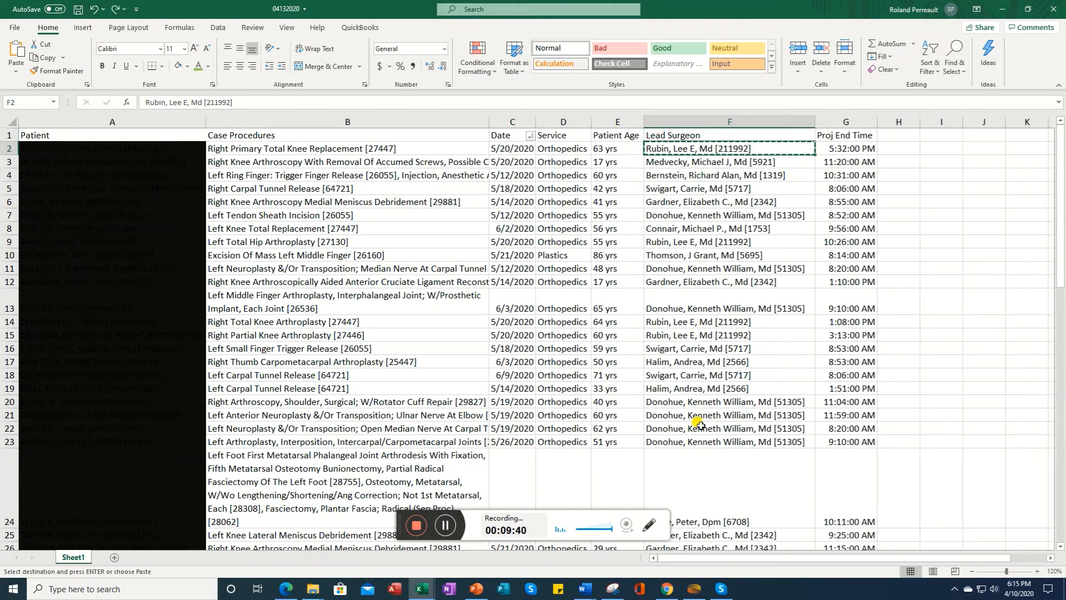
{"action": "left_click", "coordinate": [680, 252]}
{"action": "left_click", "coordinate": [677, 240]}
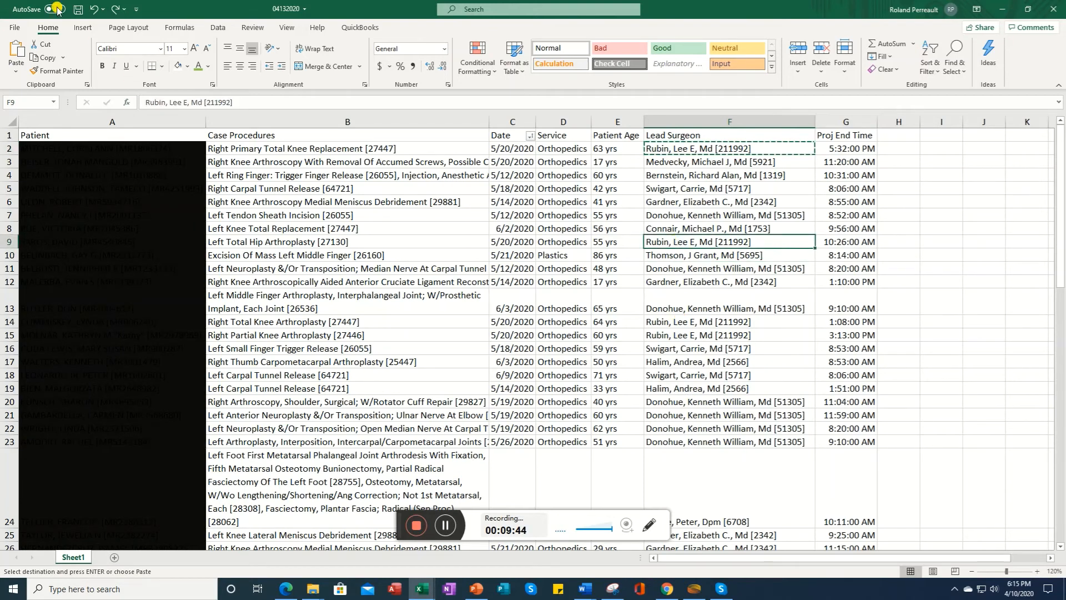
{"action": "left_click", "coordinate": [116, 8]}
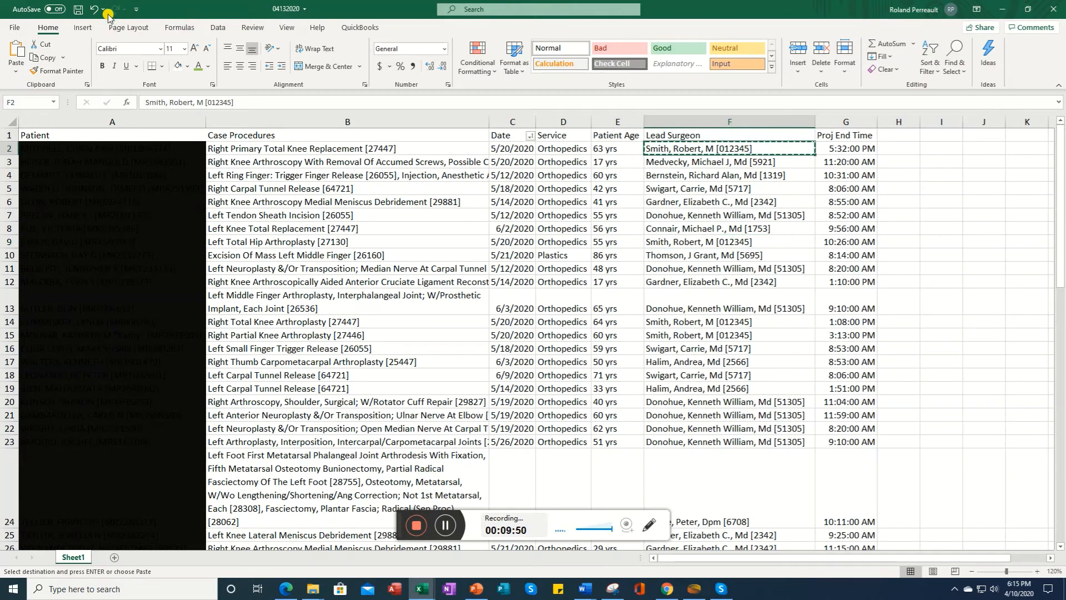
{"action": "left_click", "coordinate": [93, 9]}
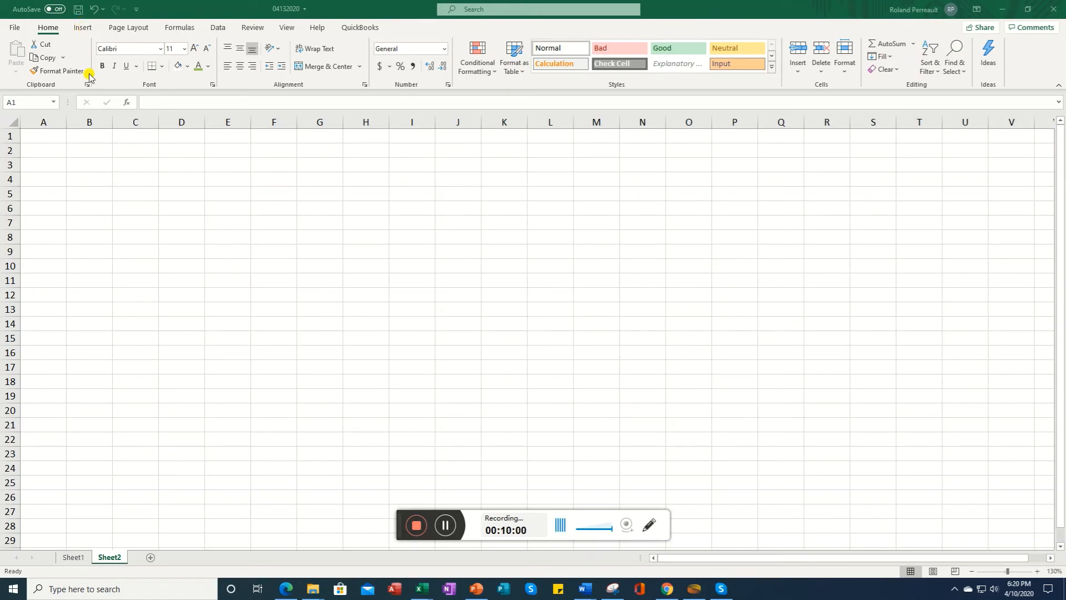
Step: Select columns A through I on Sheet2 and insert a table that has headers
{"action": "left_click", "coordinate": [43, 114]}
{"action": "left_click_drag", "start_coordinate": [45, 114], "coordinate": [414, 113]}
{"action": "left_click_drag", "start_coordinate": [414, 113], "coordinate": [413, 111]}
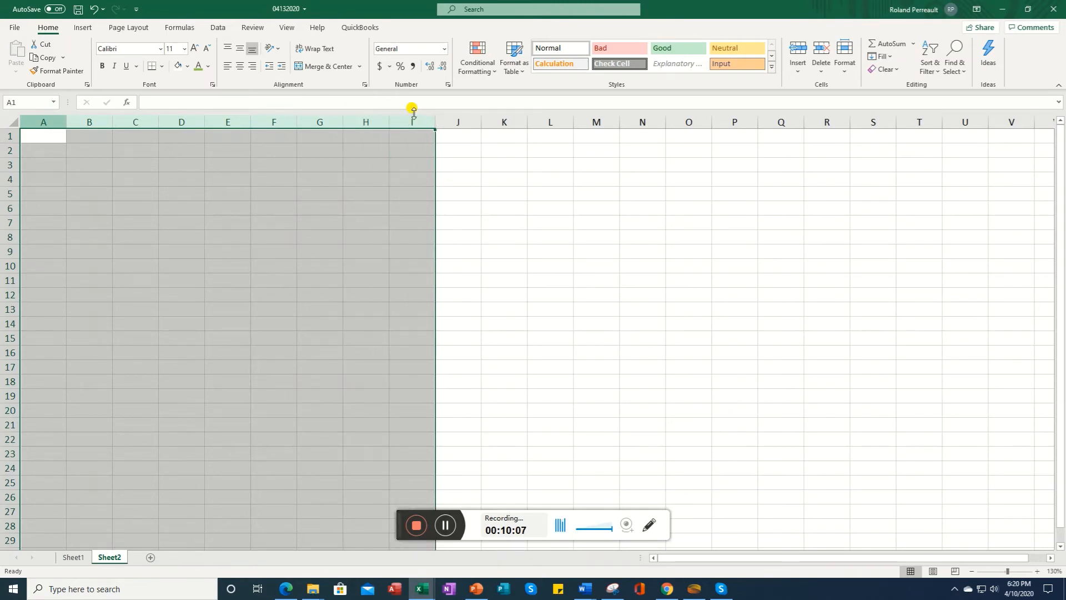
{"action": "left_click", "coordinate": [83, 28]}
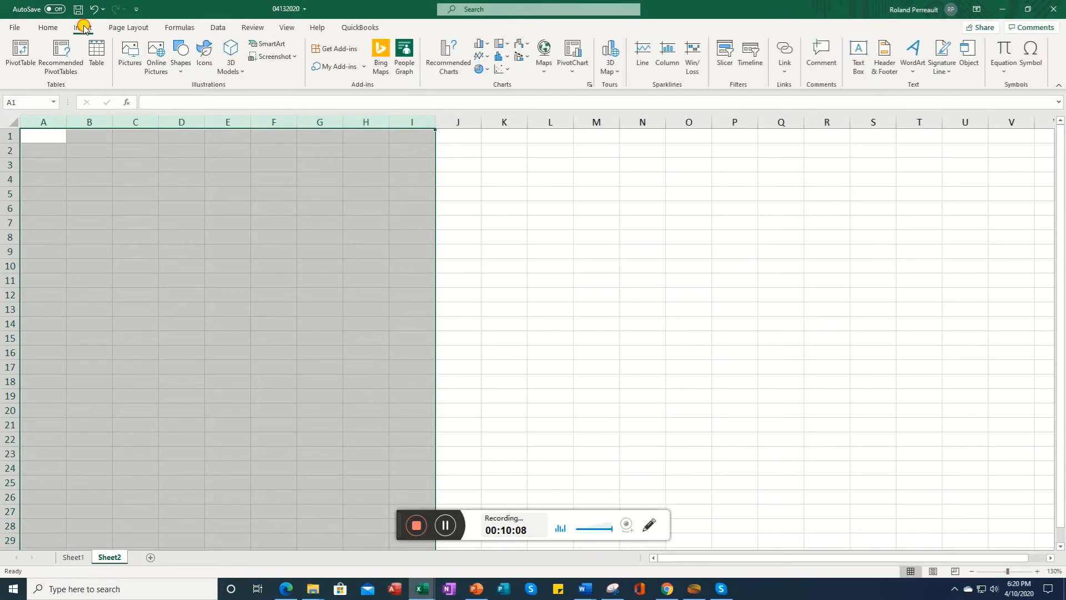
{"action": "left_click", "coordinate": [97, 67]}
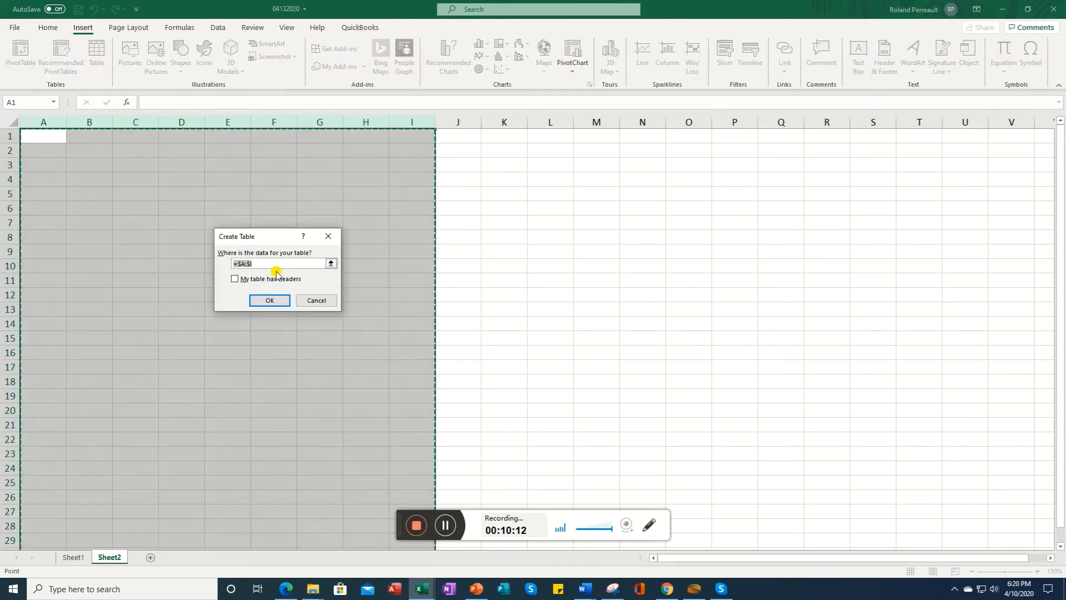
{"action": "left_click", "coordinate": [302, 262]}
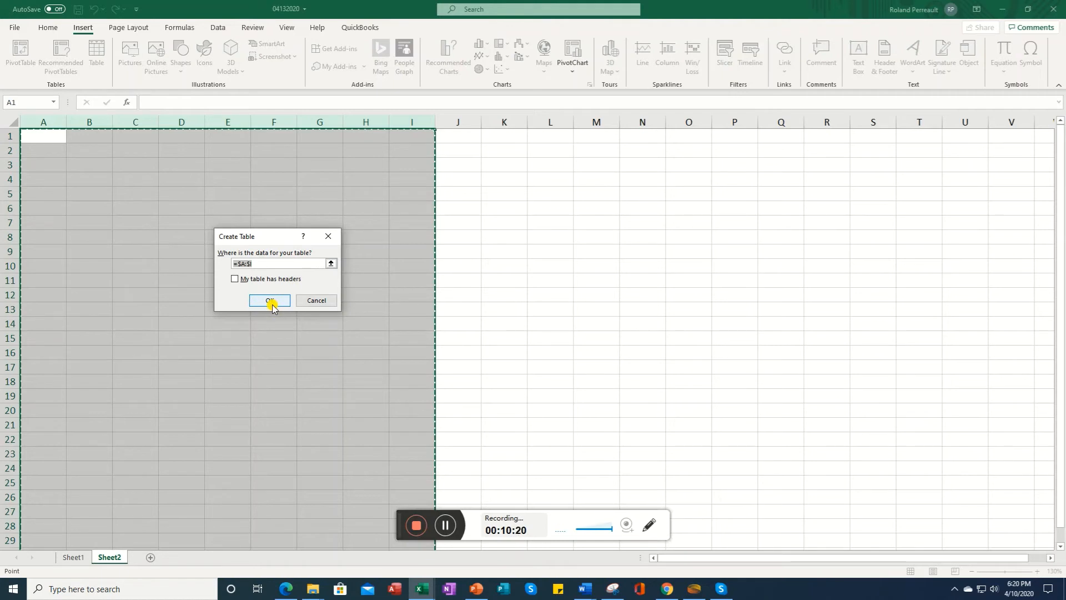
{"action": "left_click", "coordinate": [234, 279]}
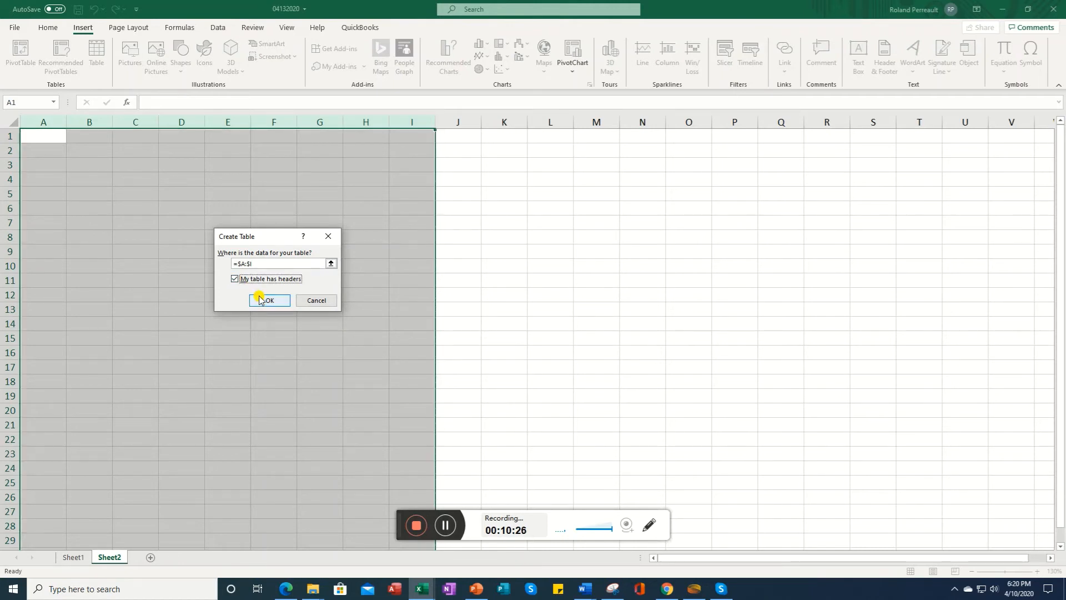
{"action": "left_click", "coordinate": [268, 300]}
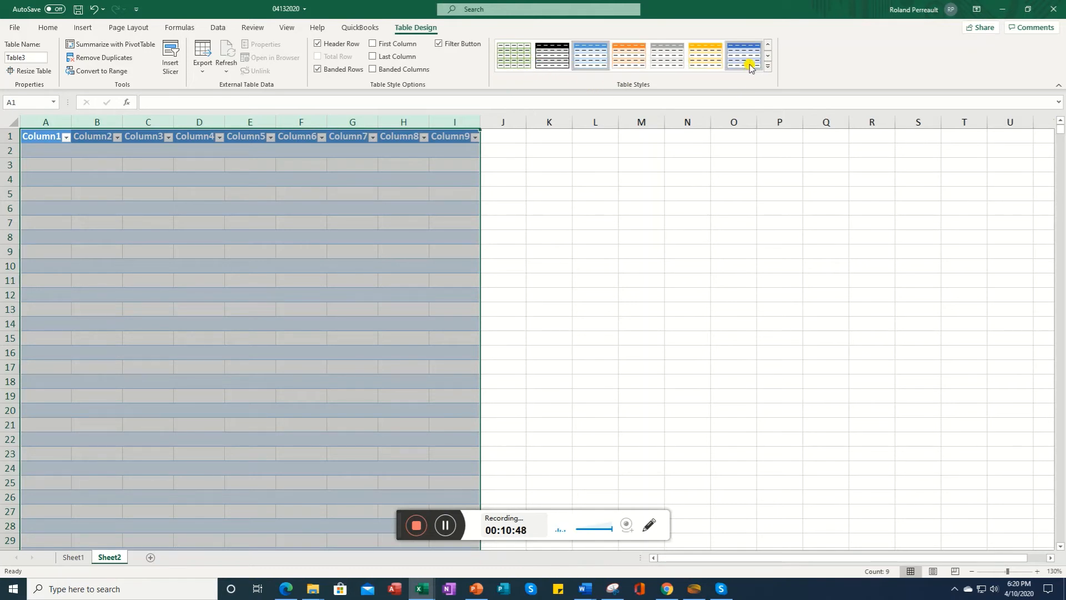
Step: Apply an orange table style from the expanded table styles gallery to the Sheet2 table
{"action": "left_click", "coordinate": [768, 56]}
{"action": "left_click", "coordinate": [769, 58]}
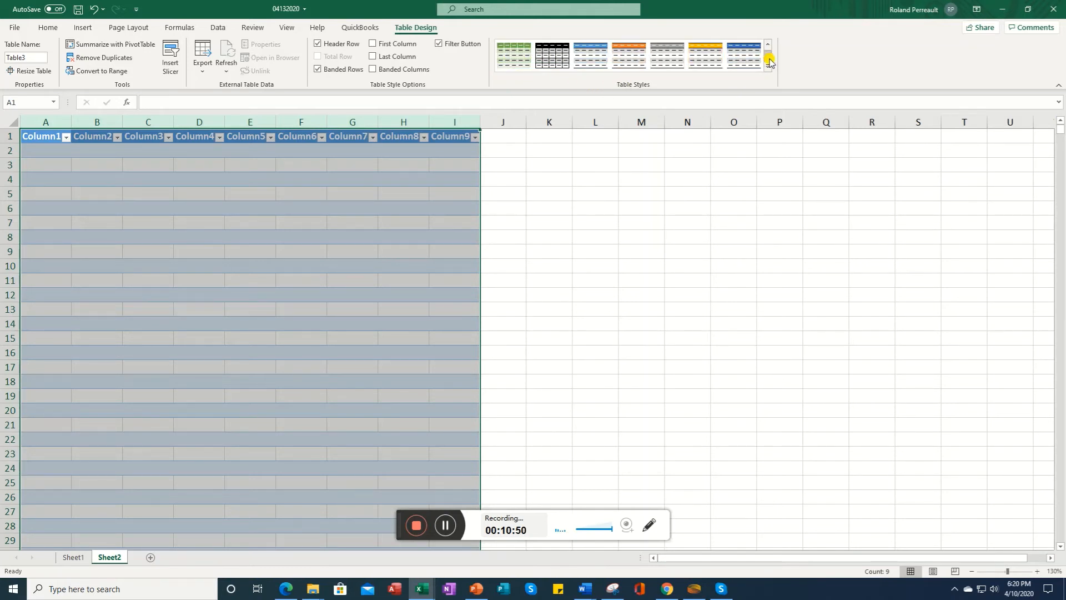
{"action": "left_click", "coordinate": [769, 60]}
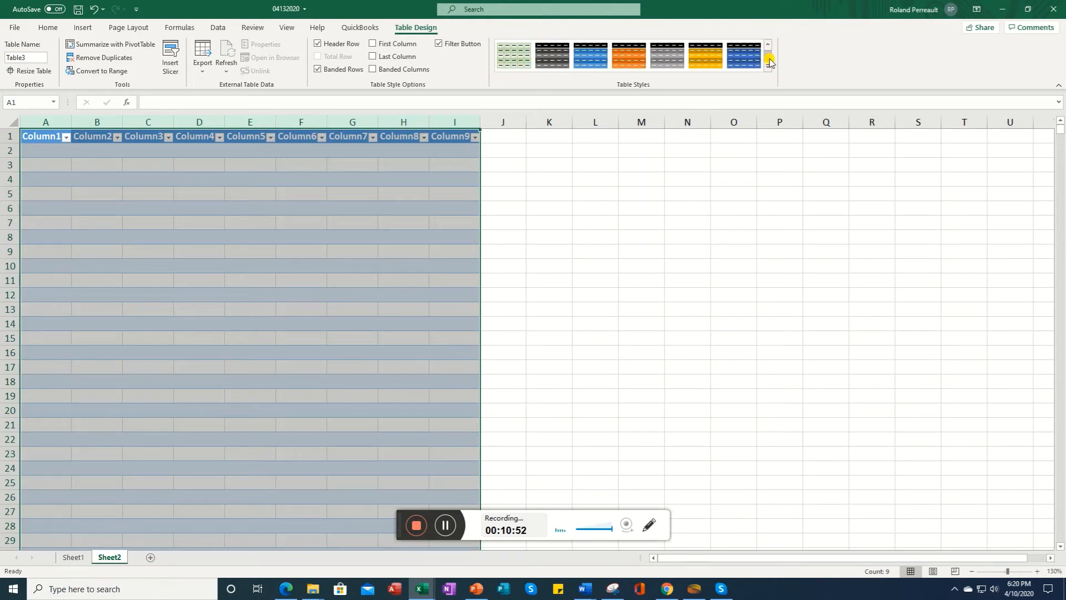
{"action": "left_click", "coordinate": [768, 60]}
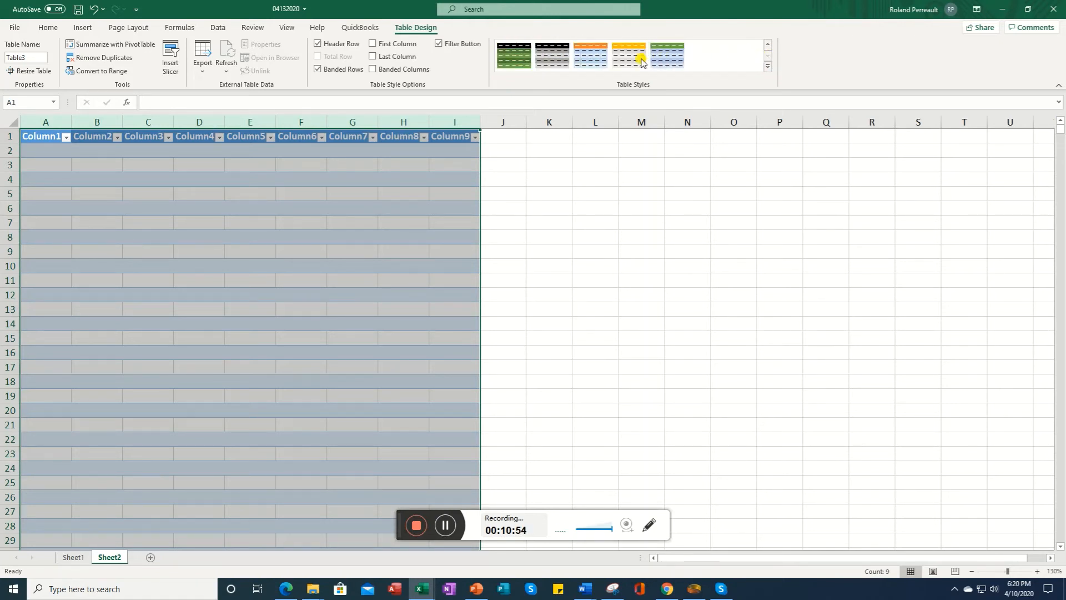
{"action": "left_click", "coordinate": [594, 60]}
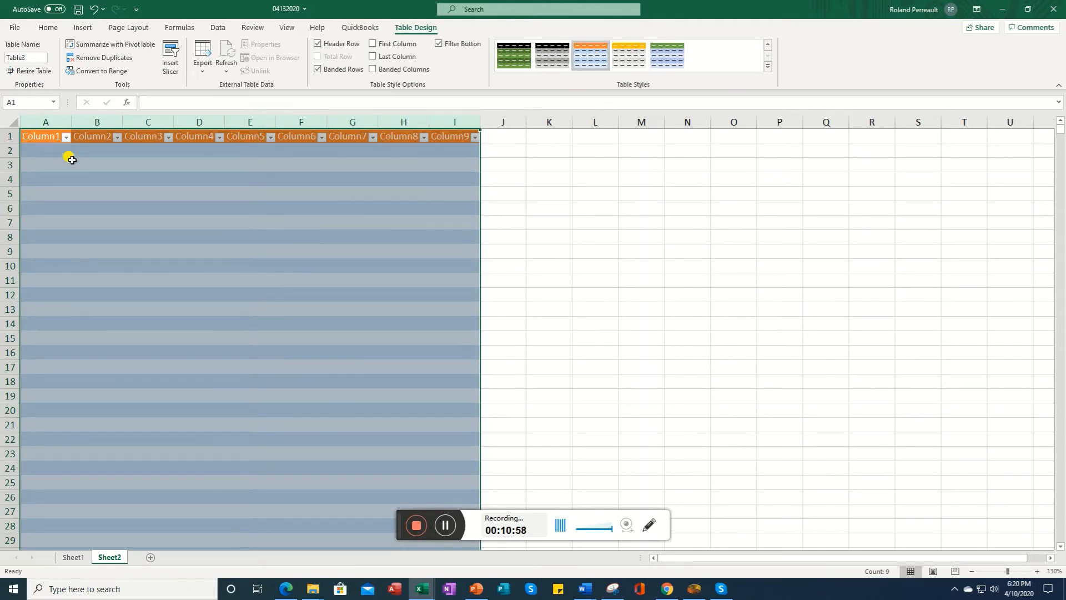
Step: Enter Smith and Jones in the first two data rows of Column1
{"action": "left_click", "coordinate": [56, 157]}
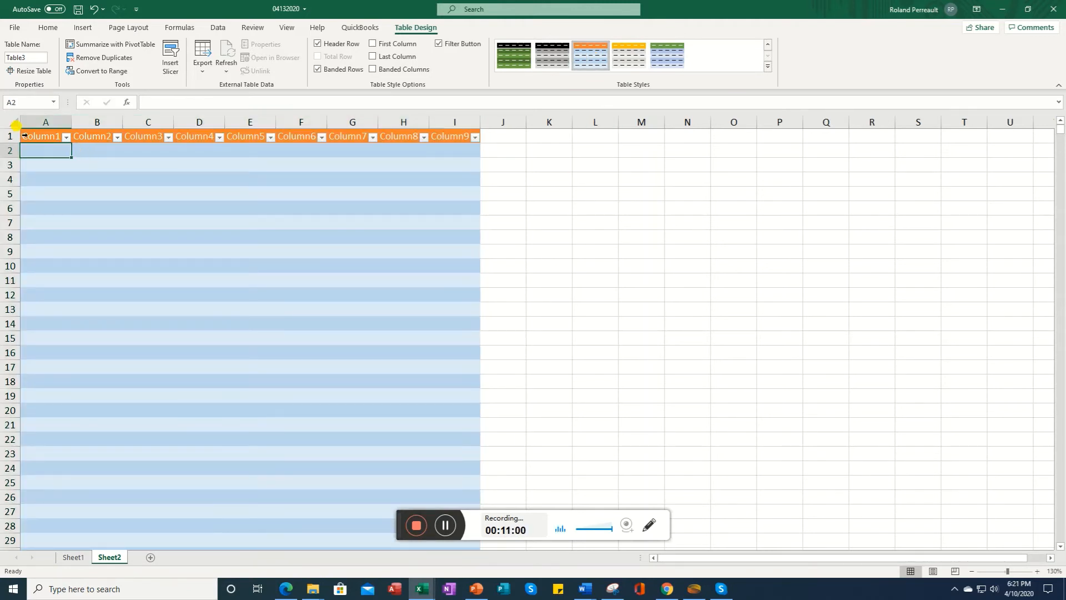
{"action": "left_click", "coordinate": [39, 138]}
{"action": "left_click", "coordinate": [33, 153]}
{"action": "type", "text": "Smith"}
{"action": "key", "text": "Return"}
{"action": "type", "text": "J"}
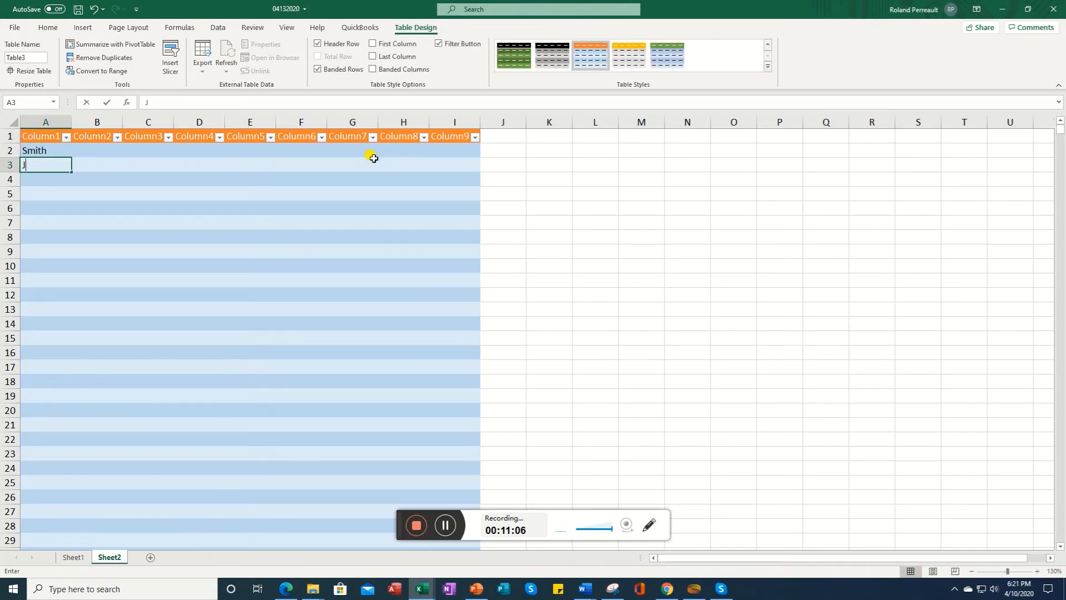
{"action": "type", "text": "Ones"}
{"action": "key", "text": "Return"}
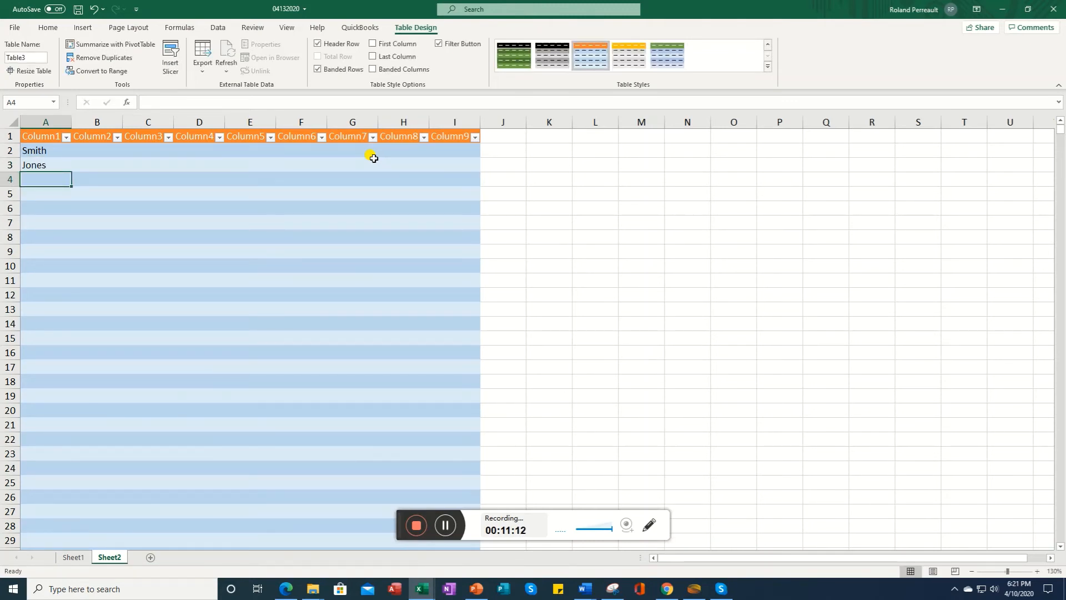
Step: Enter 13 and 45 in the first two data rows of Column2
{"action": "key", "text": "Right"}
{"action": "key", "text": "Up"}
{"action": "key", "text": "Up"}
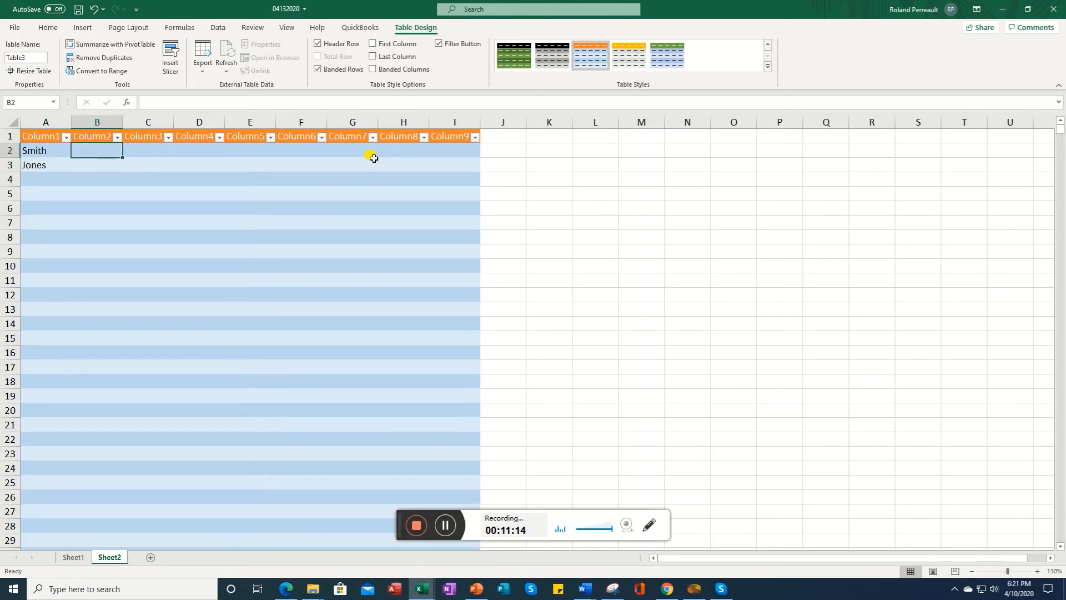
{"action": "type", "text": "13"}
{"action": "key", "text": "Return"}
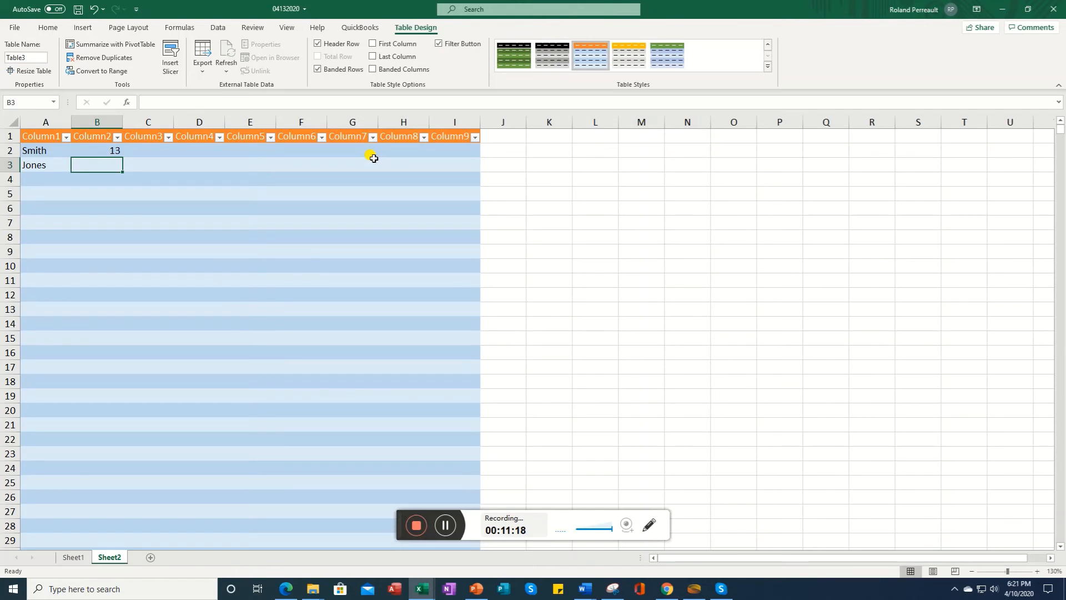
{"action": "type", "text": "45"}
{"action": "key", "text": "Tab"}
{"action": "key", "text": "Up"}
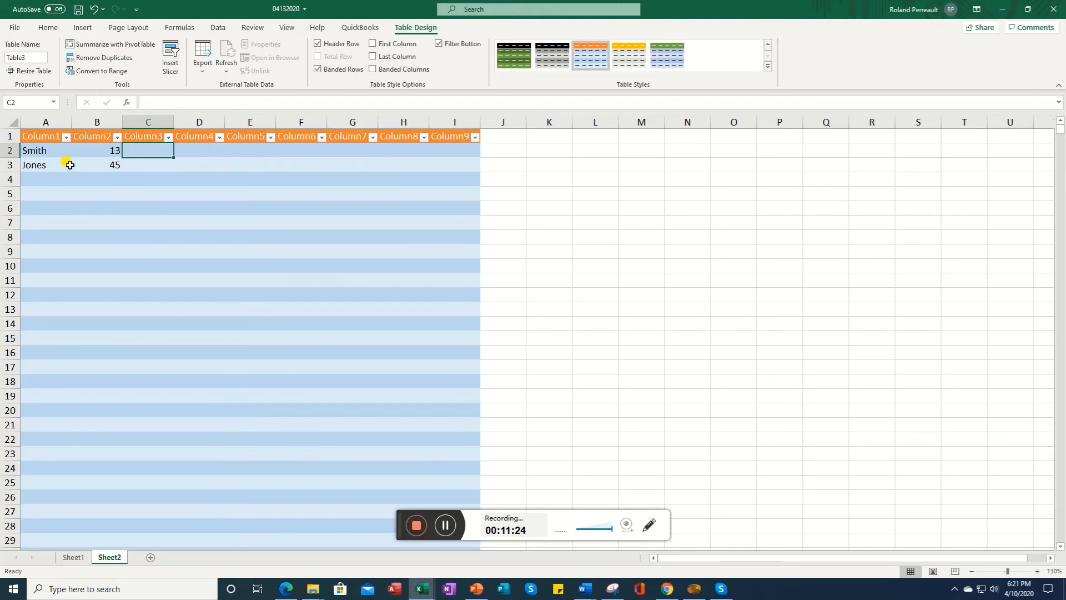
{"action": "left_click", "coordinate": [66, 138]}
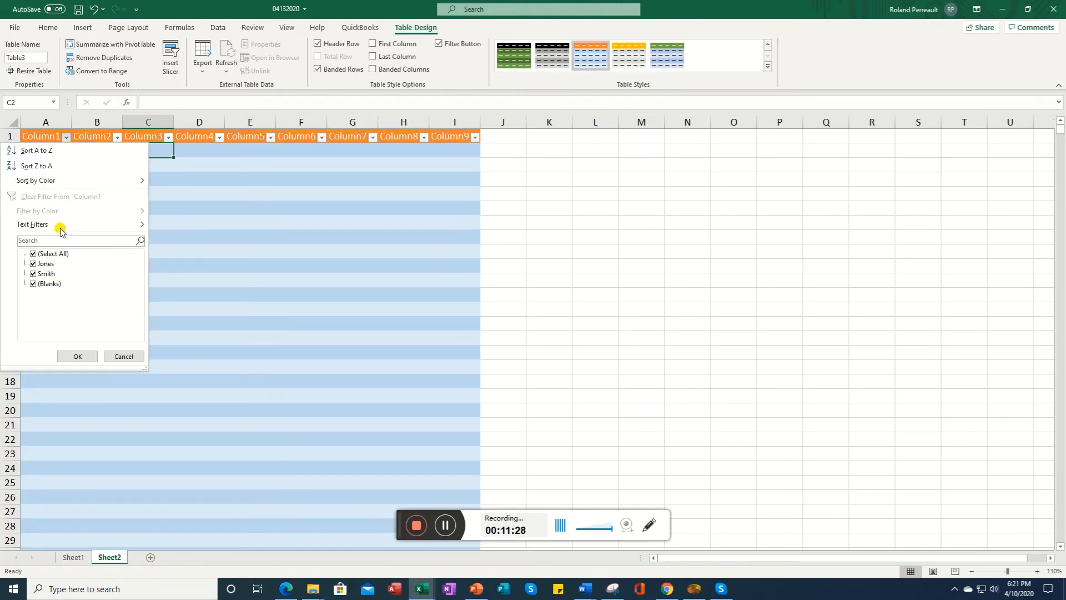
{"action": "mouse_move", "coordinate": [58, 187]}
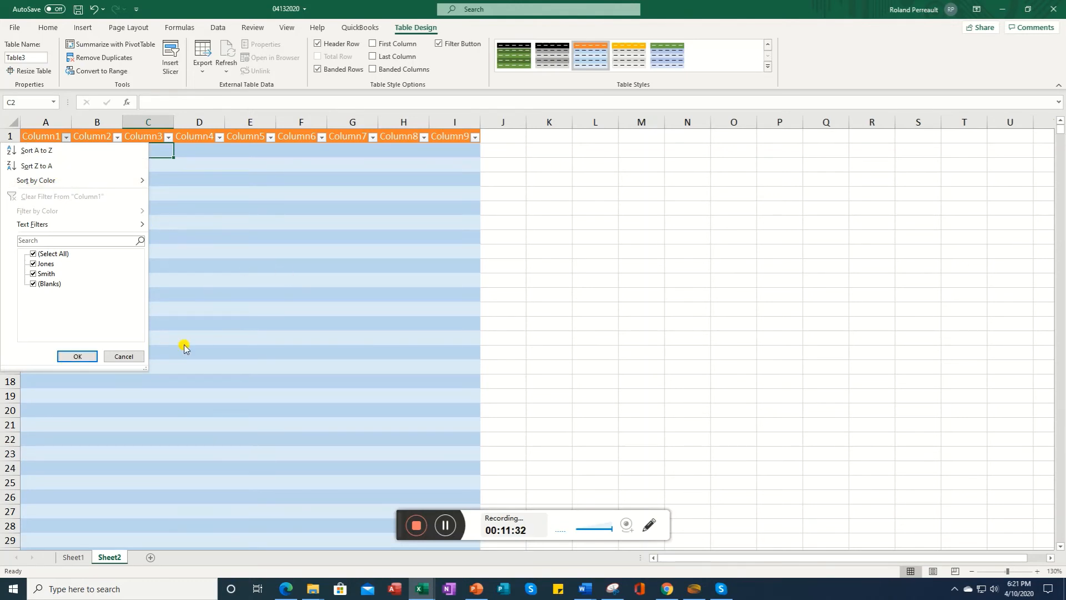
{"action": "left_click", "coordinate": [132, 357]}
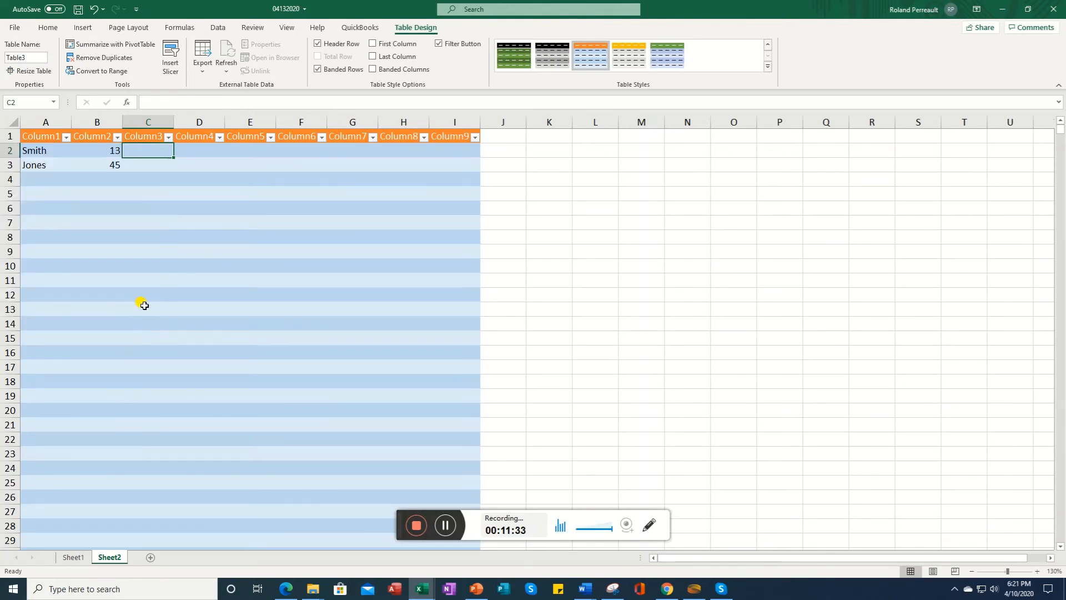
Step: Sort Column1 from A to Z using its filter menu
{"action": "left_click", "coordinate": [66, 138]}
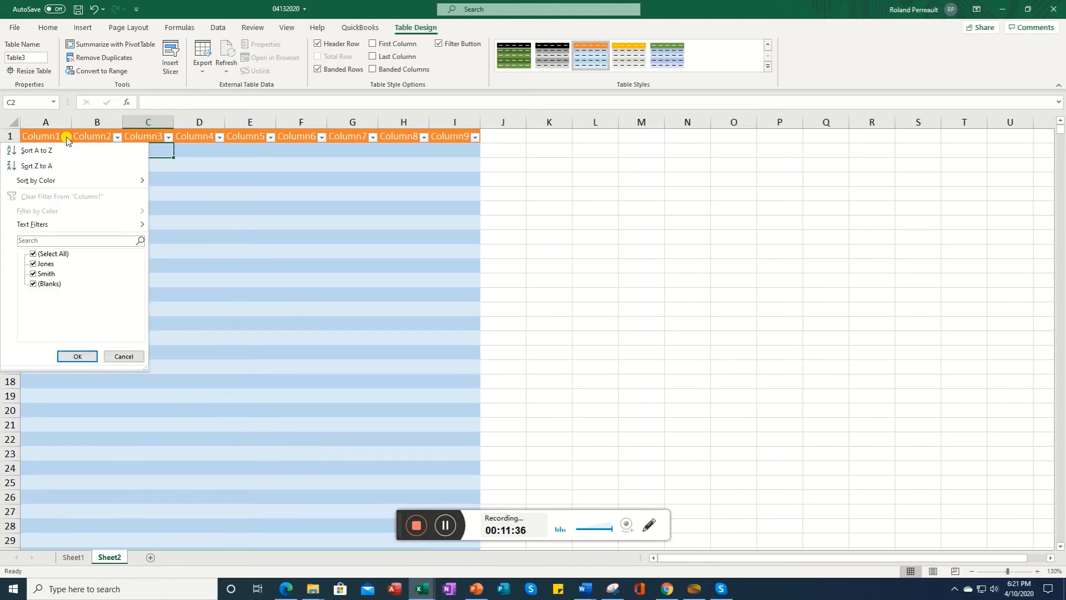
{"action": "left_click", "coordinate": [47, 152]}
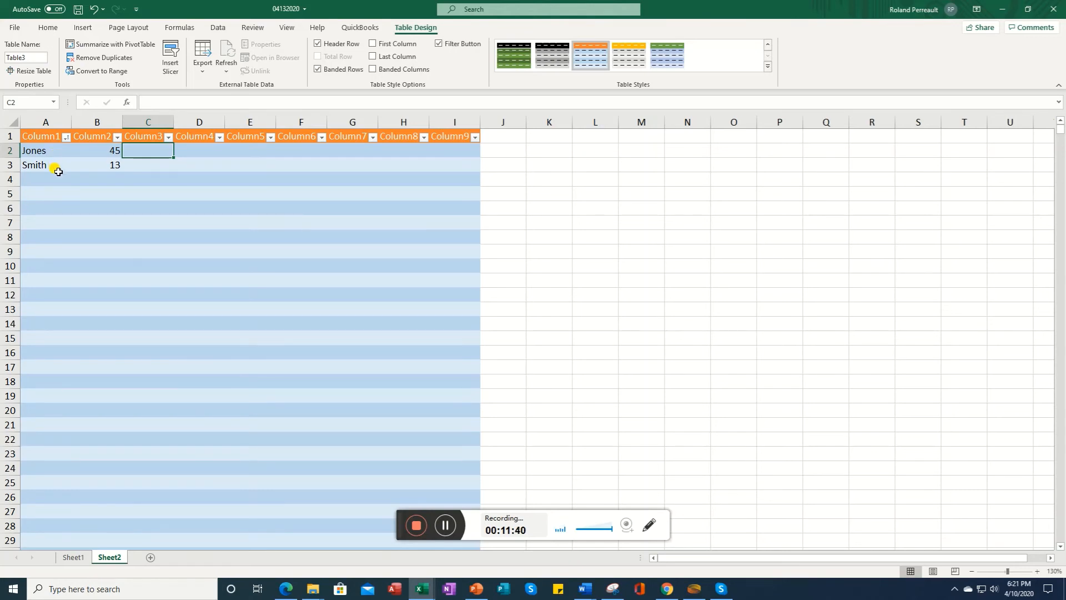
{"action": "left_click", "coordinate": [66, 140]}
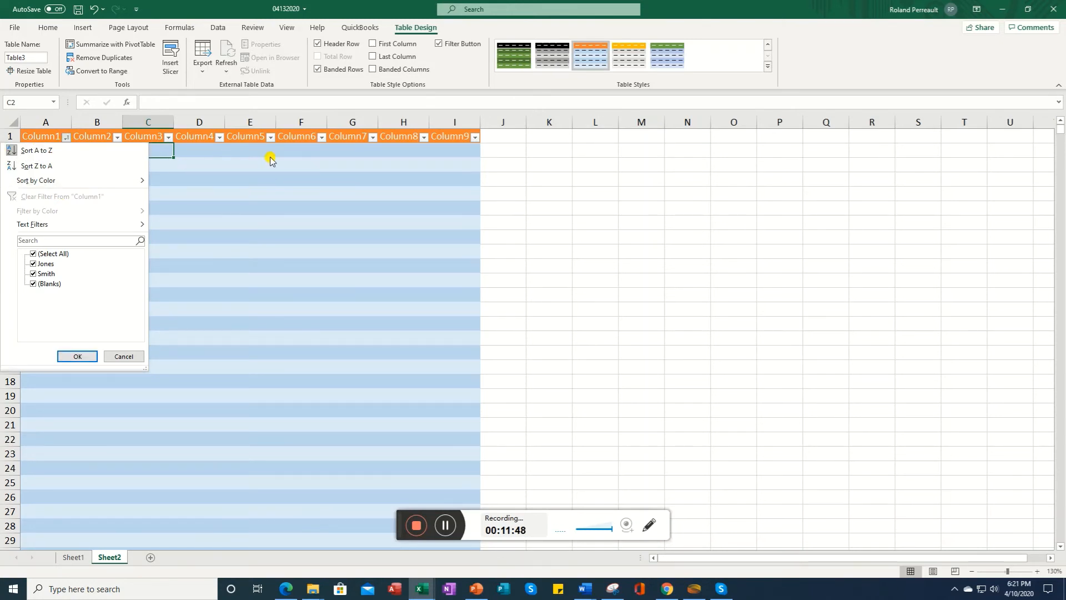
{"action": "left_click", "coordinate": [536, 152]}
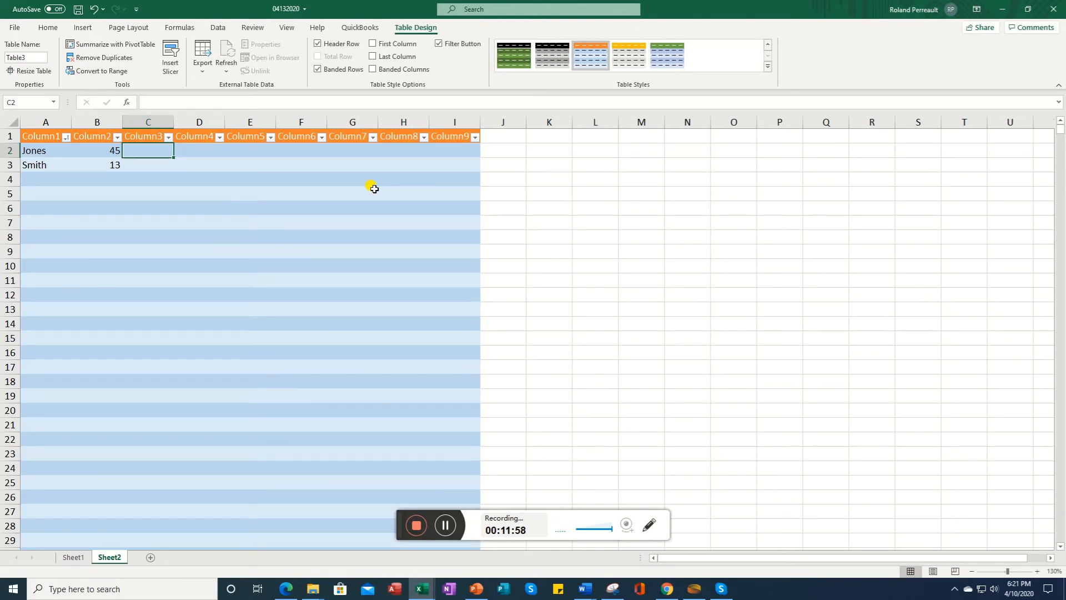
Step: Add a new worksheet and zoom in on it
{"action": "left_click", "coordinate": [45, 135]}
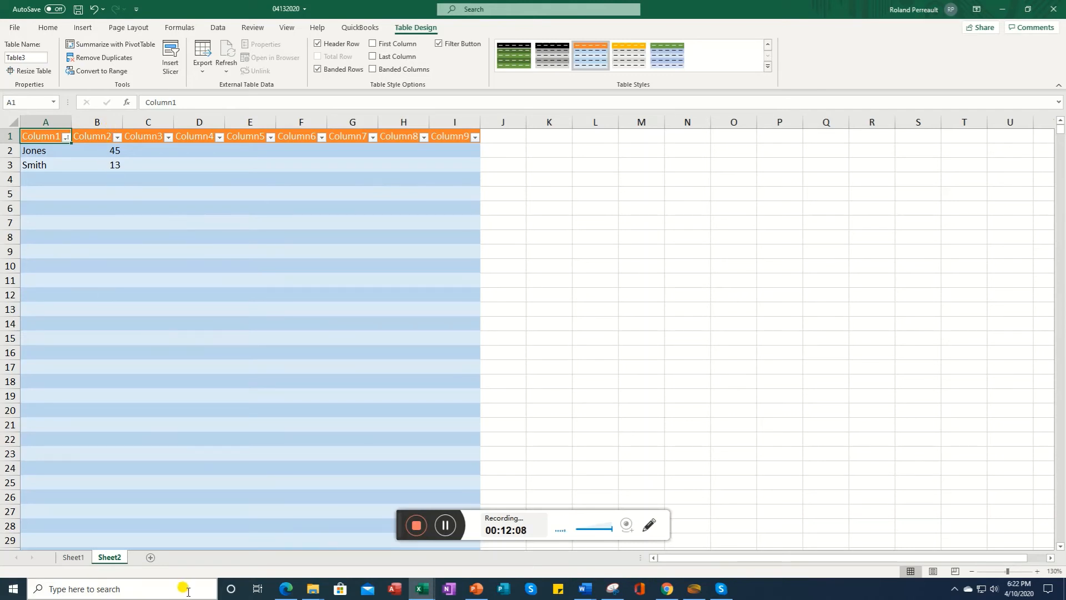
{"action": "left_click", "coordinate": [147, 557]}
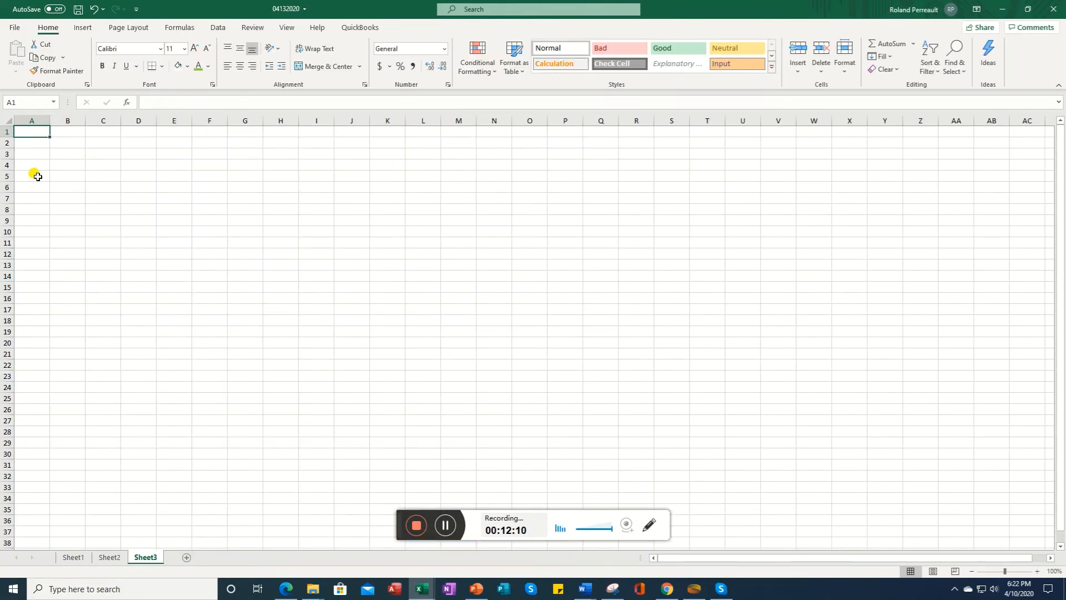
{"action": "left_click", "coordinate": [1036, 573]}
{"action": "left_click", "coordinate": [1036, 573]}
{"action": "left_click", "coordinate": [1036, 573]}
{"action": "left_click", "coordinate": [1037, 573]}
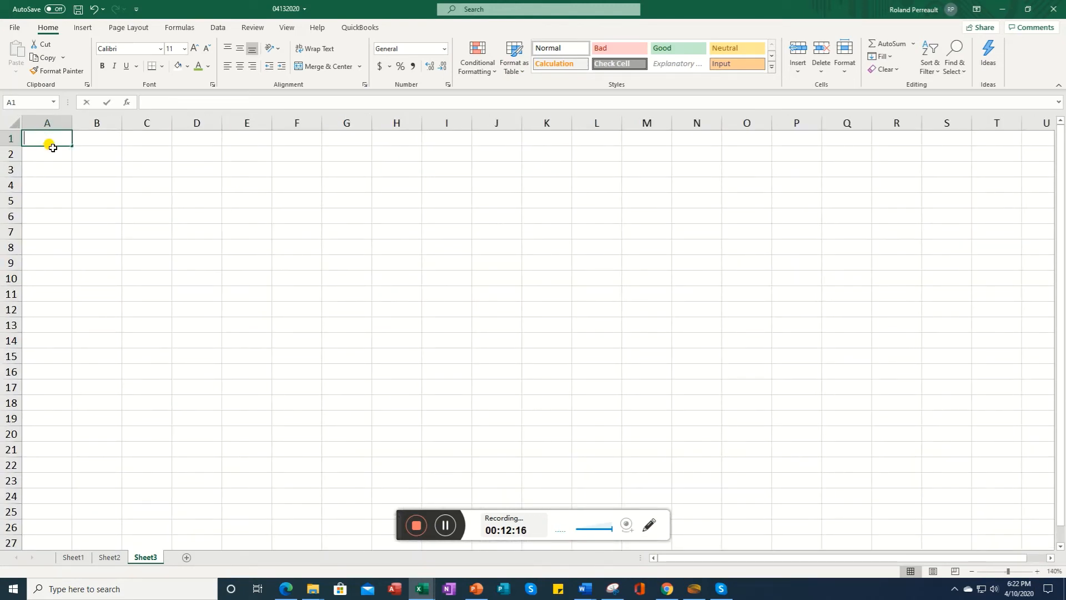
Step: Enter the headers Date, MR, Physician and Diagnosis across row 1 of the new sheet
{"action": "type", "text": "Date"}
{"action": "key", "text": "Tab"}
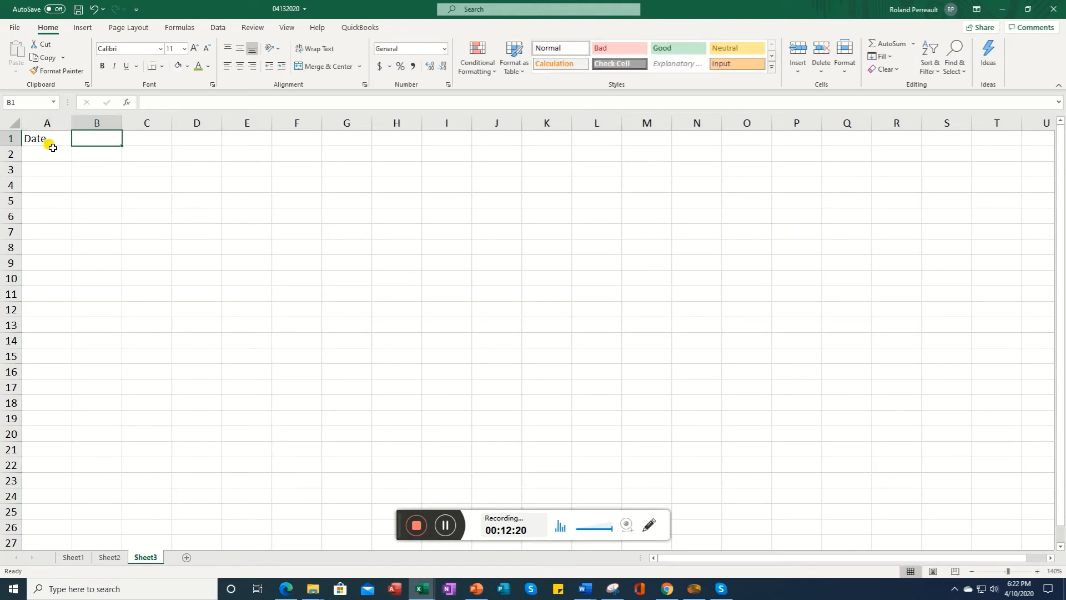
{"action": "type", "text": "MRN"}
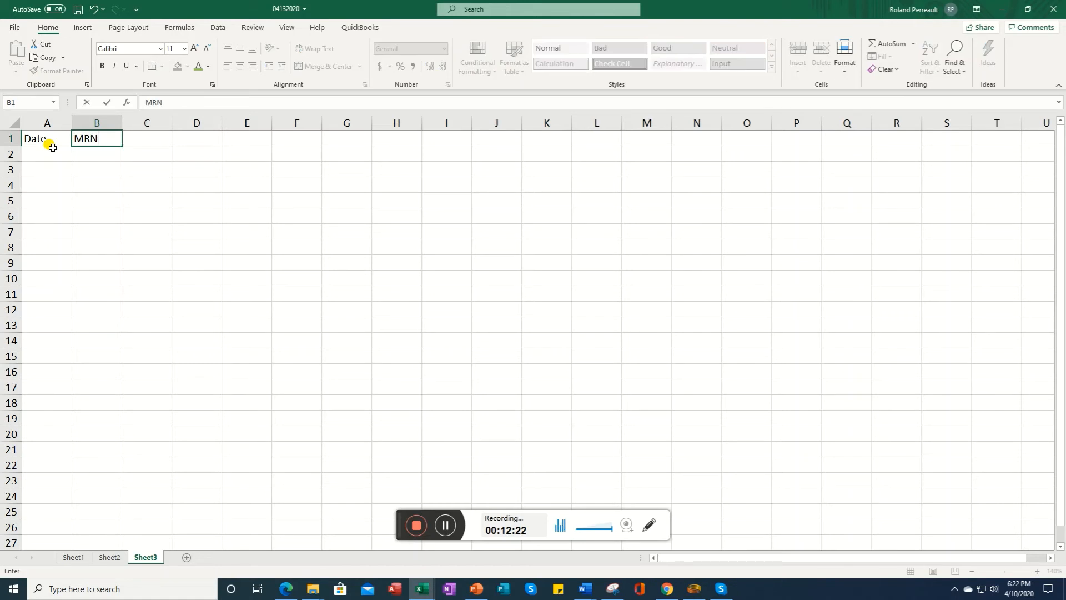
{"action": "key", "text": "Tab"}
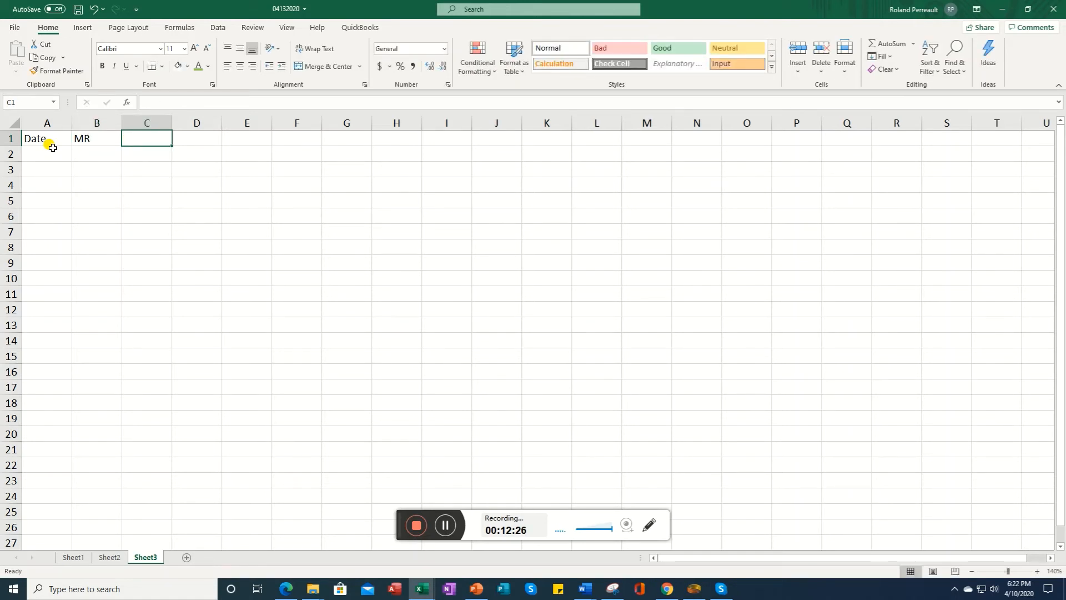
{"action": "type", "text": "Physi"}
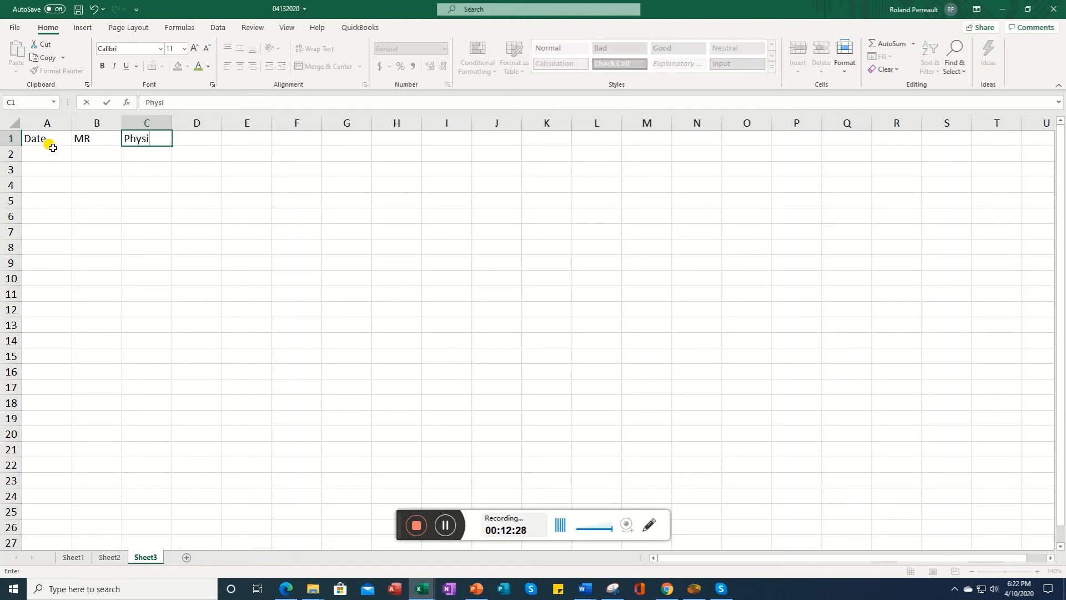
{"action": "key", "text": "Tab"}
{"action": "type", "text": "Diagn"}
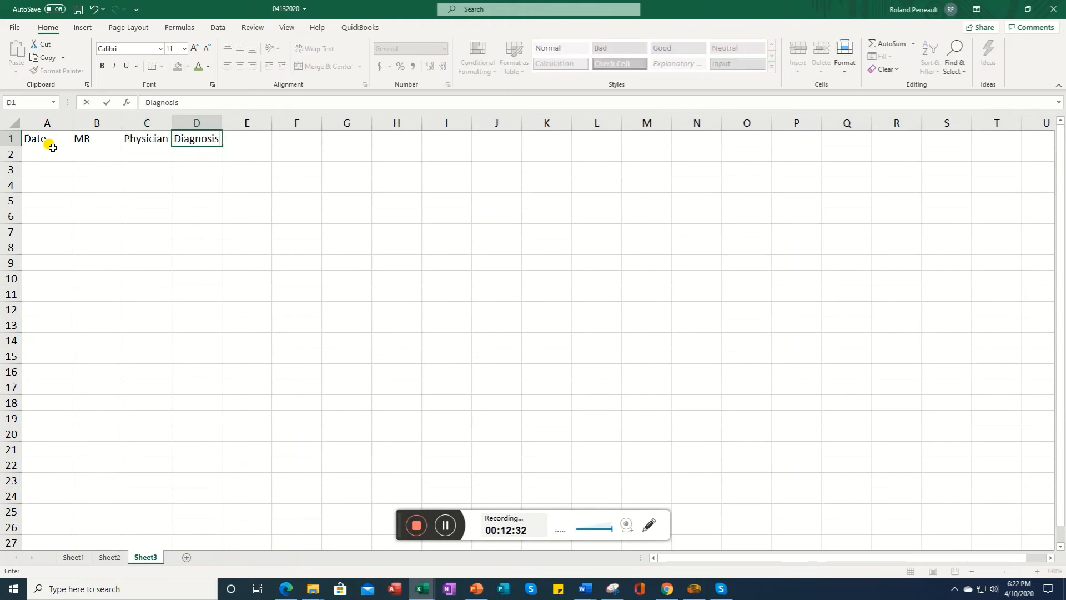
{"action": "key", "text": "Left"}
{"action": "key", "text": "Left"}
{"action": "key", "text": "Left"}
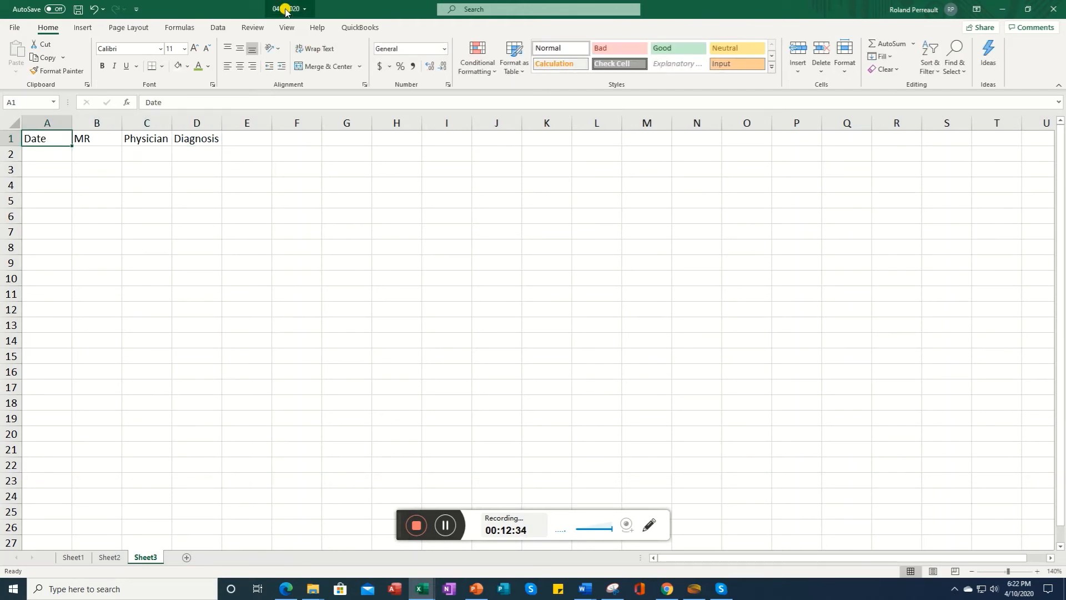
Step: Format column A with the March 14, 2012 date format through Format Cells
{"action": "left_click", "coordinate": [37, 122]}
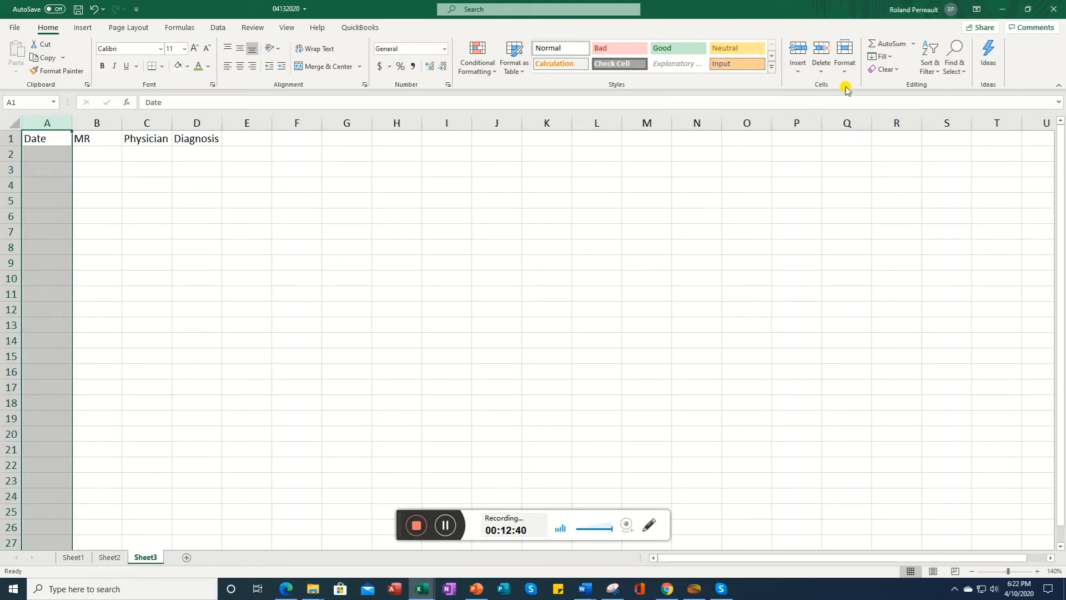
{"action": "left_click", "coordinate": [845, 63]}
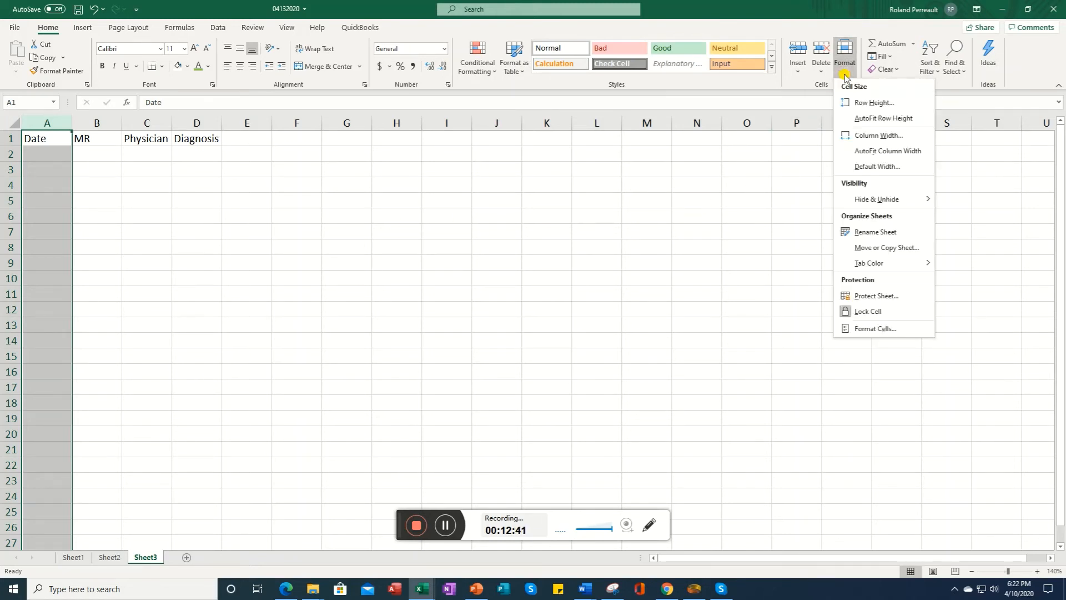
{"action": "left_click", "coordinate": [878, 329]}
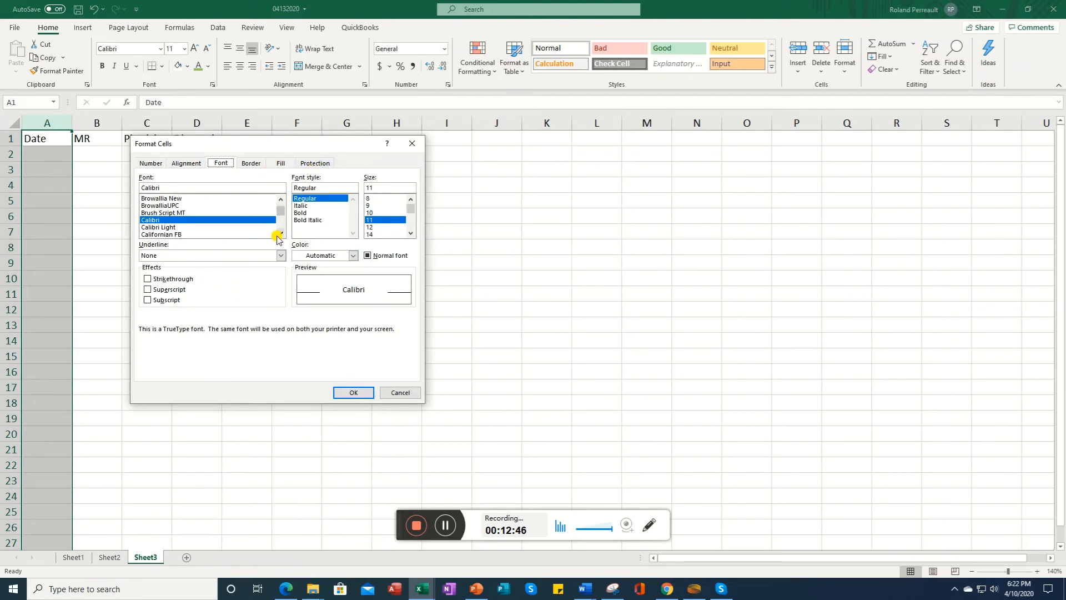
{"action": "left_click", "coordinate": [149, 163]}
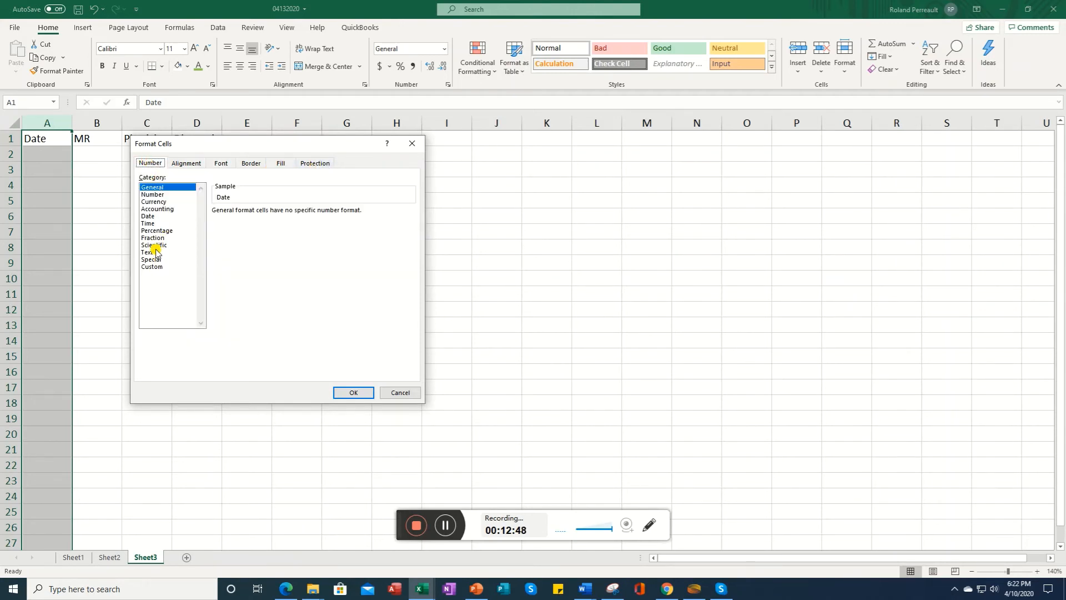
{"action": "left_click", "coordinate": [148, 217]}
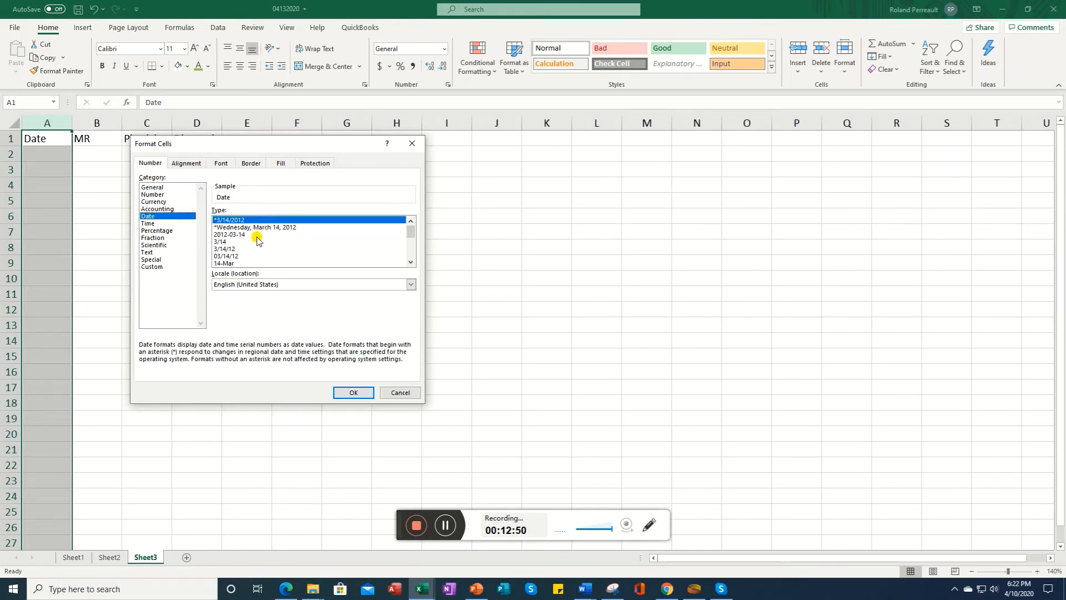
{"action": "left_click", "coordinate": [411, 252]}
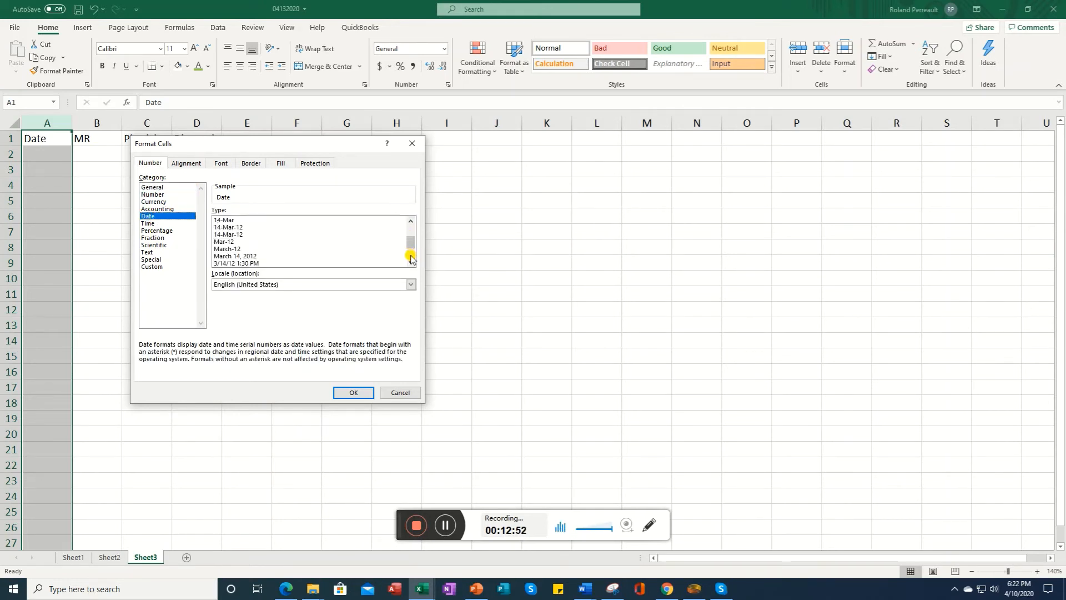
{"action": "left_click", "coordinate": [240, 256]}
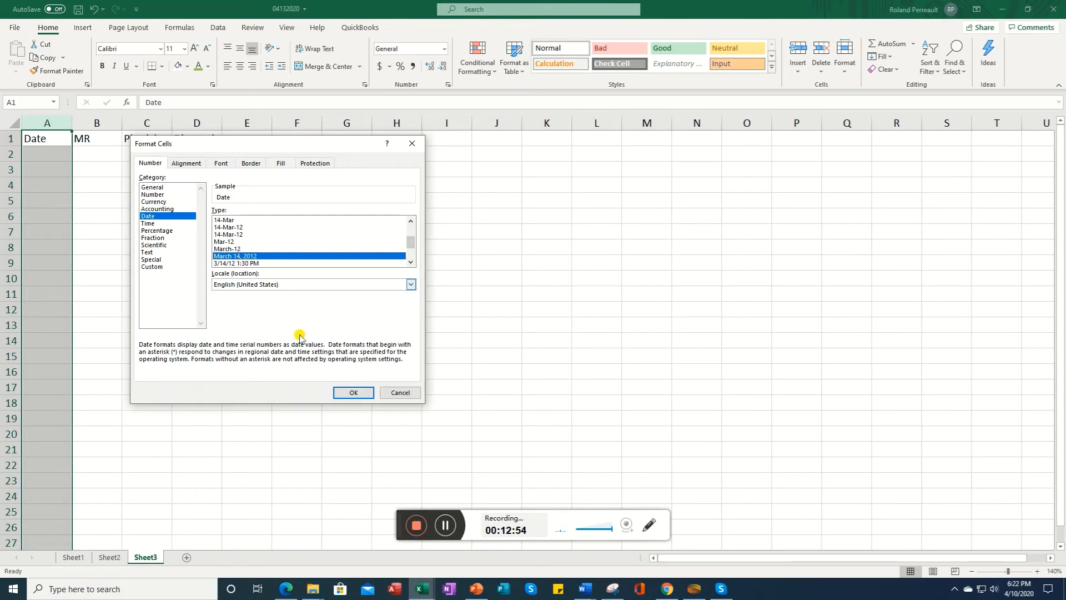
{"action": "left_click", "coordinate": [353, 392]}
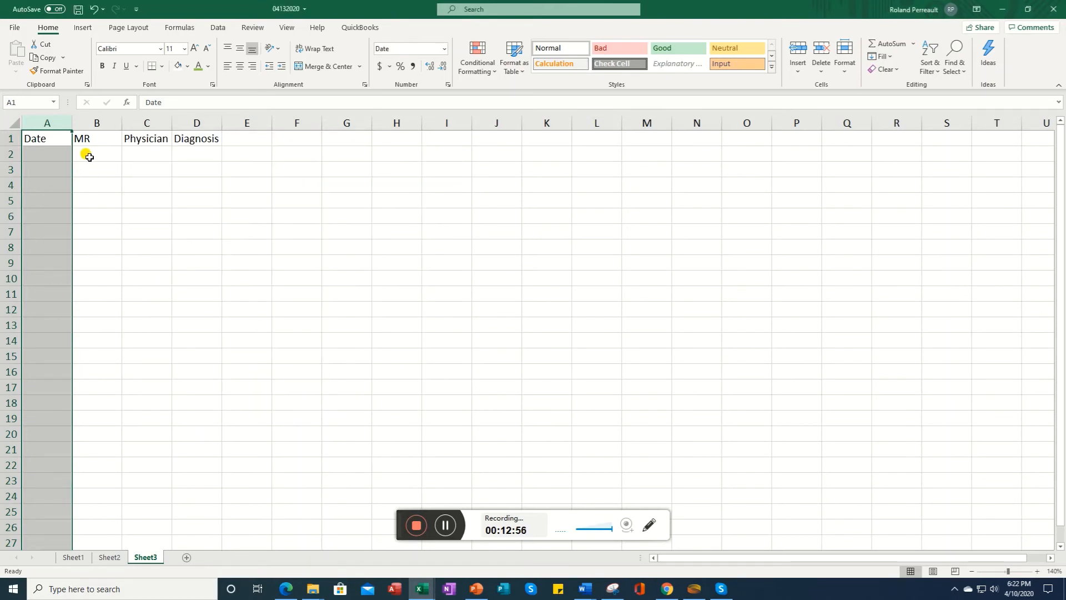
{"action": "left_click", "coordinate": [89, 157]}
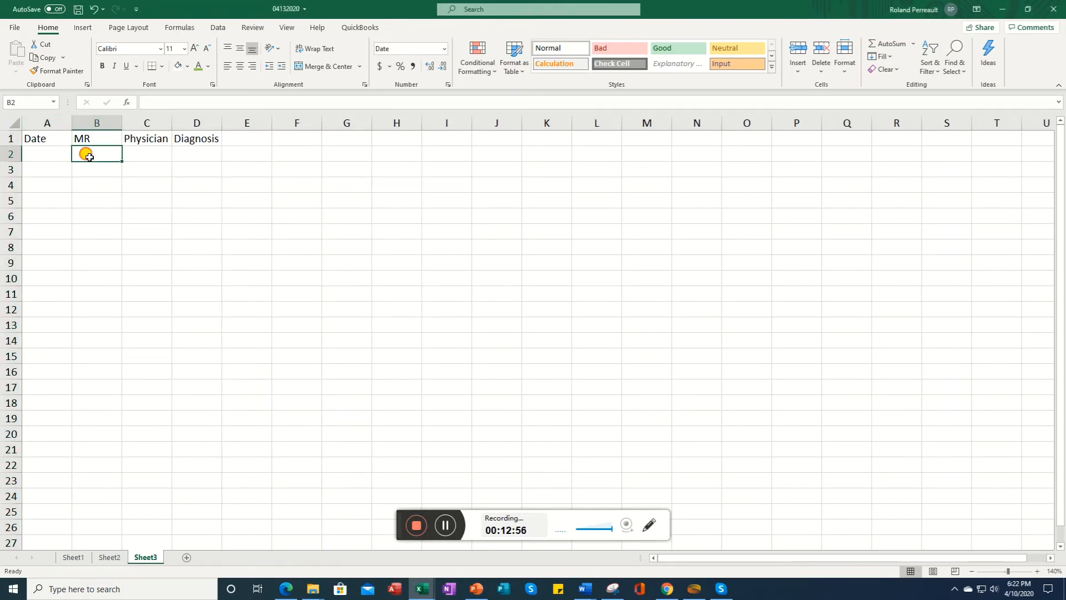
Step: Enter the dates April 10, May 19, June 10 and March 3, 2020 in cells A2 to A5 under Date
{"action": "left_click", "coordinate": [148, 157]}
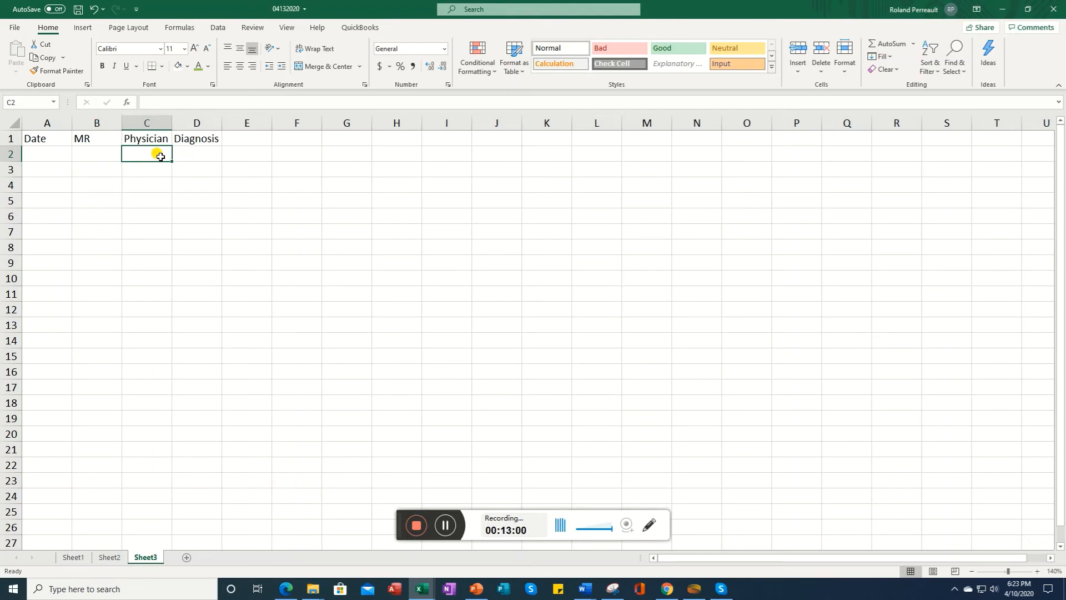
{"action": "left_click", "coordinate": [195, 122]}
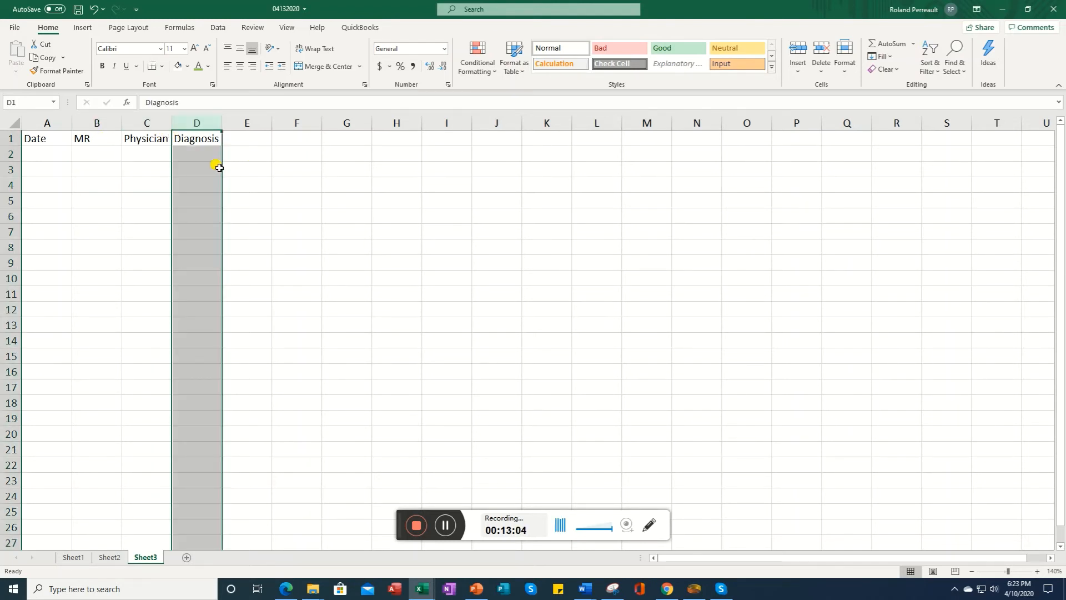
{"action": "left_click", "coordinate": [205, 153]}
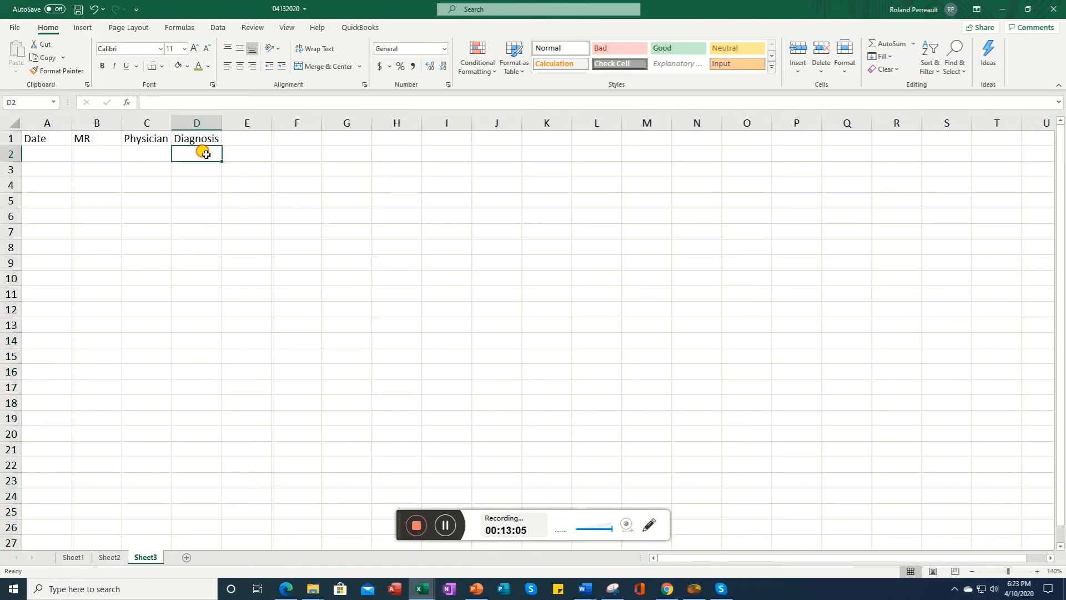
{"action": "left_click", "coordinate": [40, 154]}
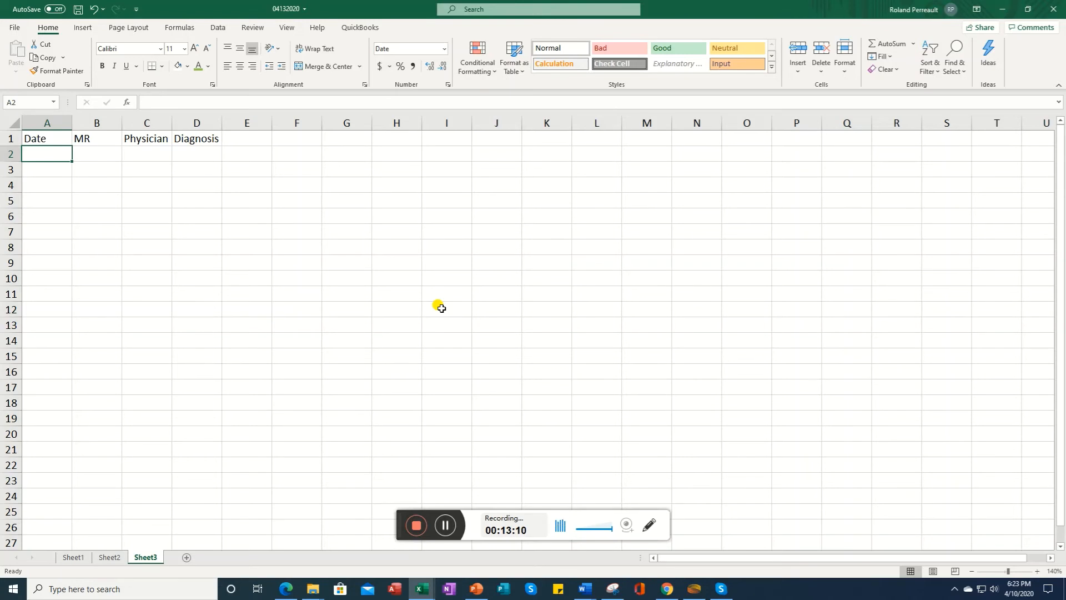
{"action": "type", "text": "4/10/20"}
{"action": "key", "text": "Return"}
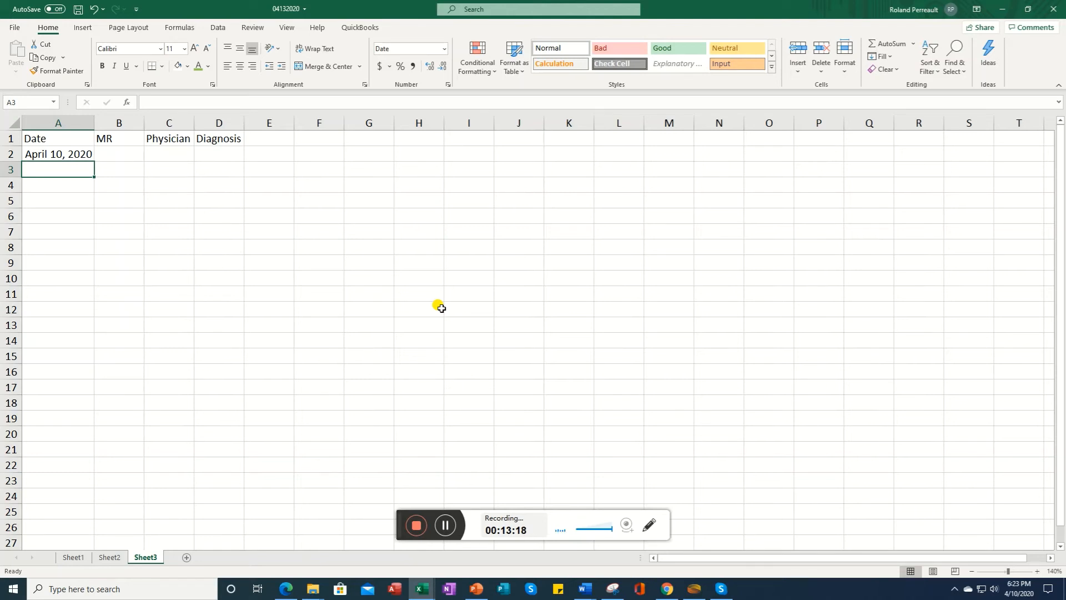
{"action": "type", "text": "5/19/20"}
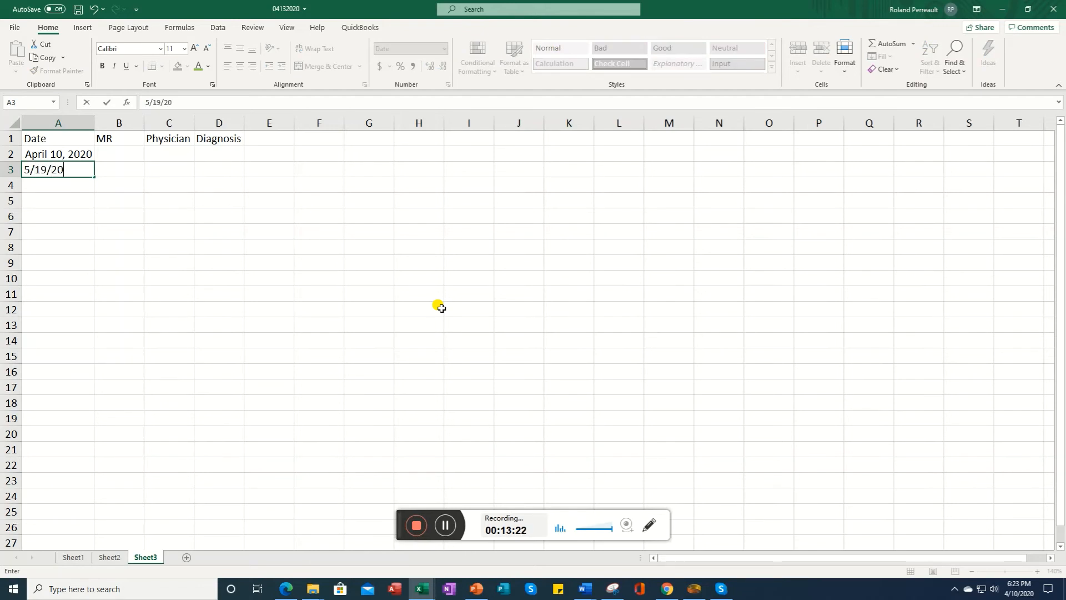
{"action": "key", "text": "Return"}
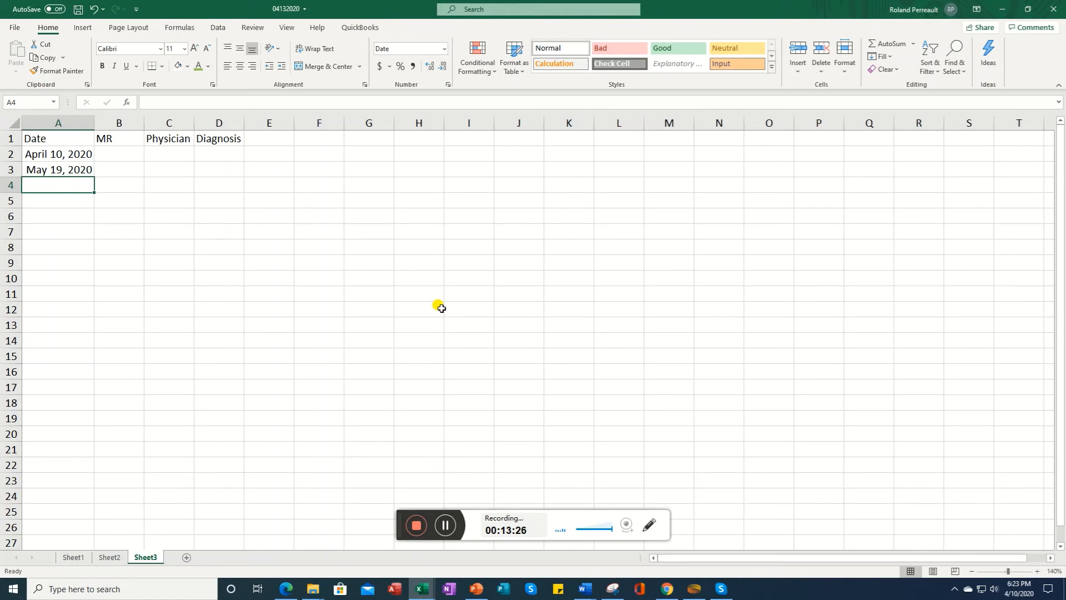
{"action": "type", "text": "6/10/20"}
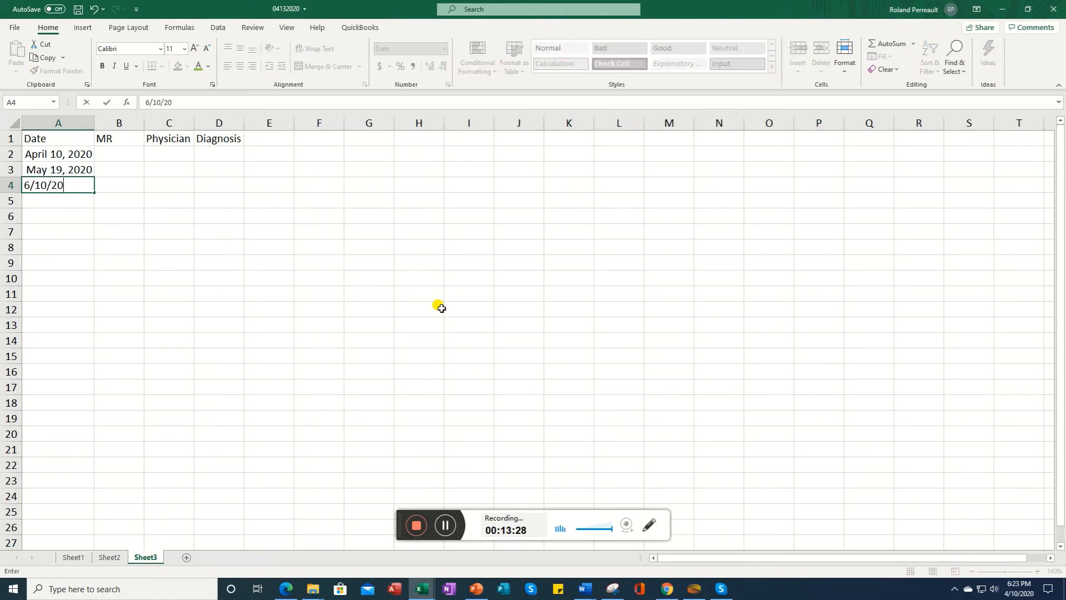
{"action": "key", "text": "Return"}
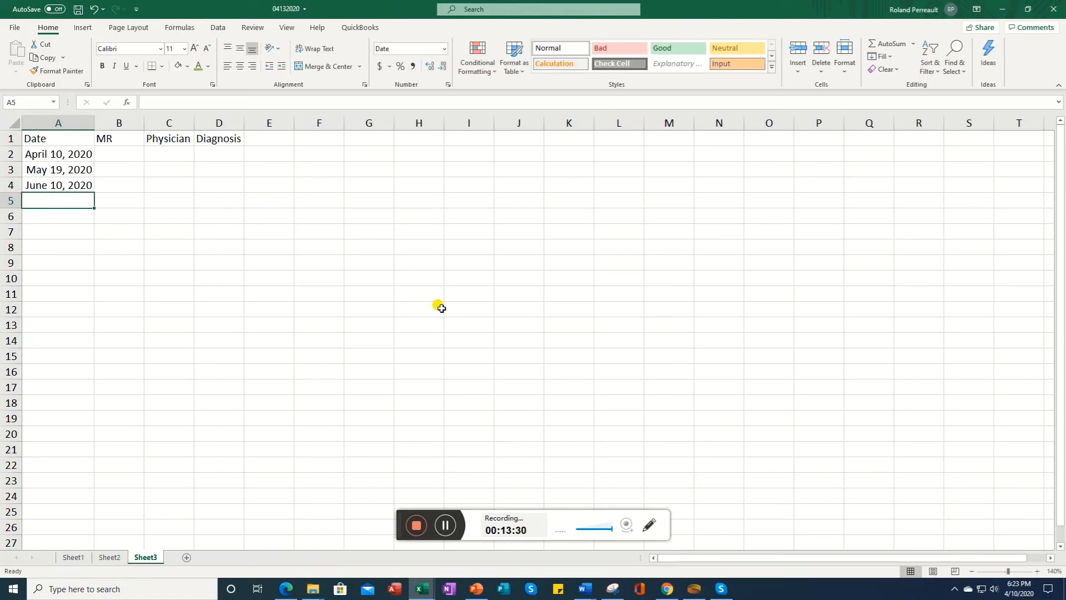
{"action": "type", "text": "3/3/20"}
{"action": "key", "text": "Return"}
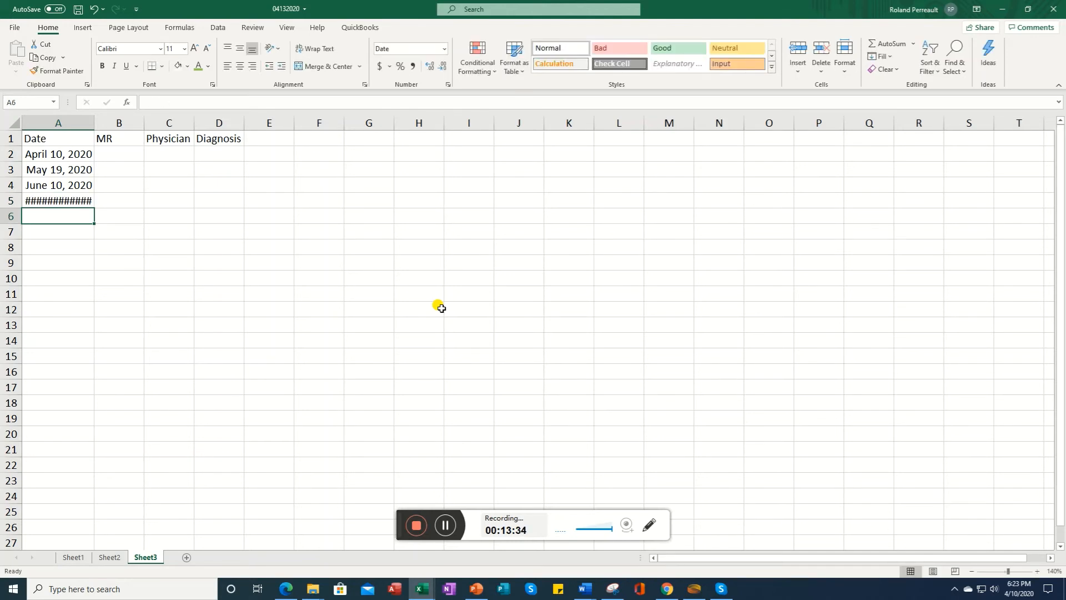
Step: AutoFit the width of column A to its date entries
{"action": "left_click", "coordinate": [56, 121]}
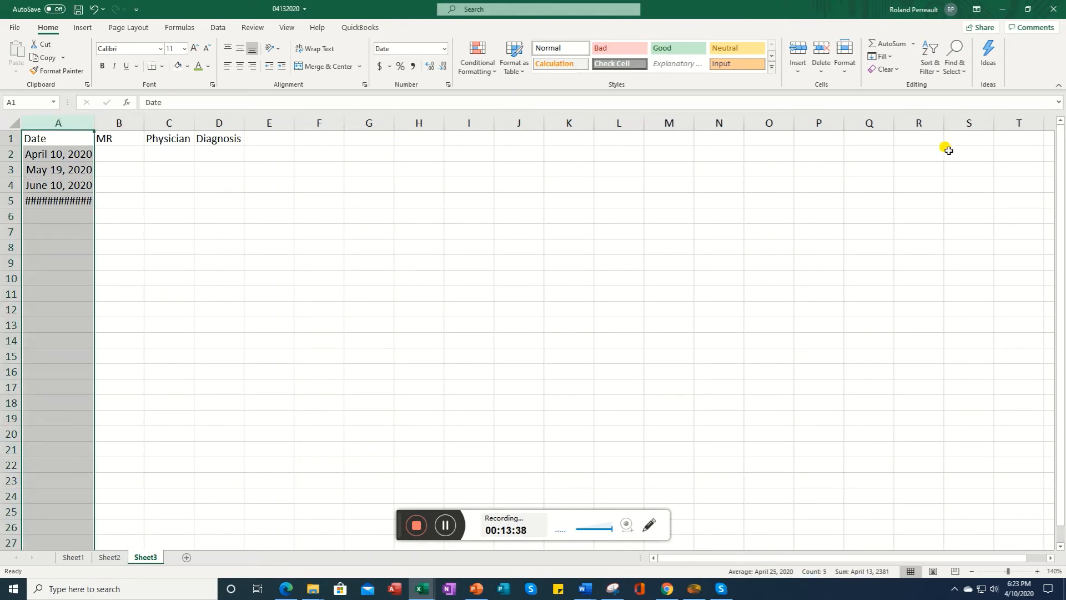
{"action": "left_click", "coordinate": [846, 71]}
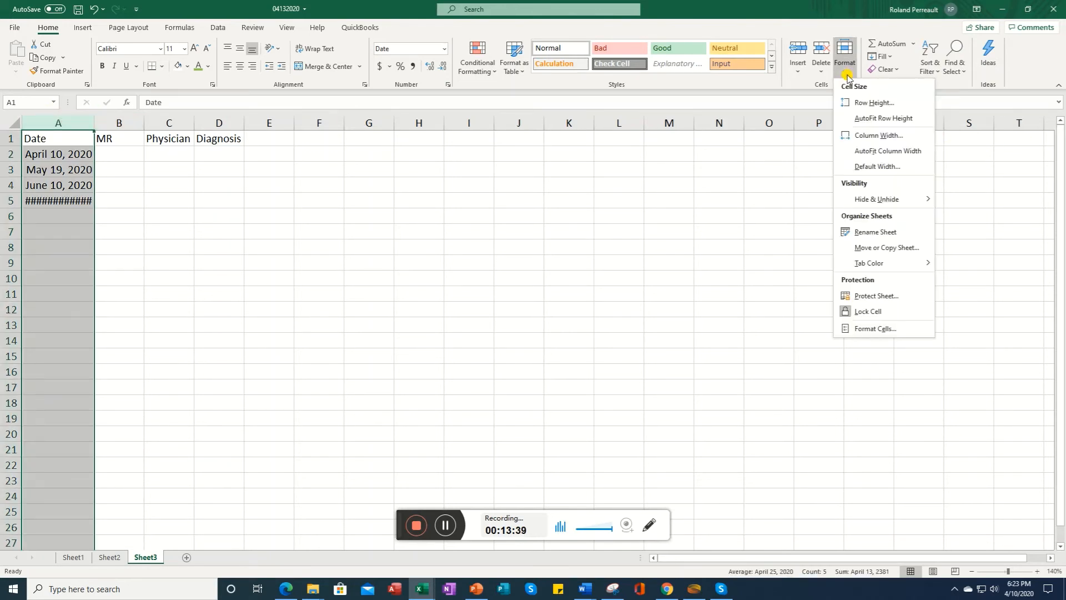
{"action": "left_click", "coordinate": [891, 152]}
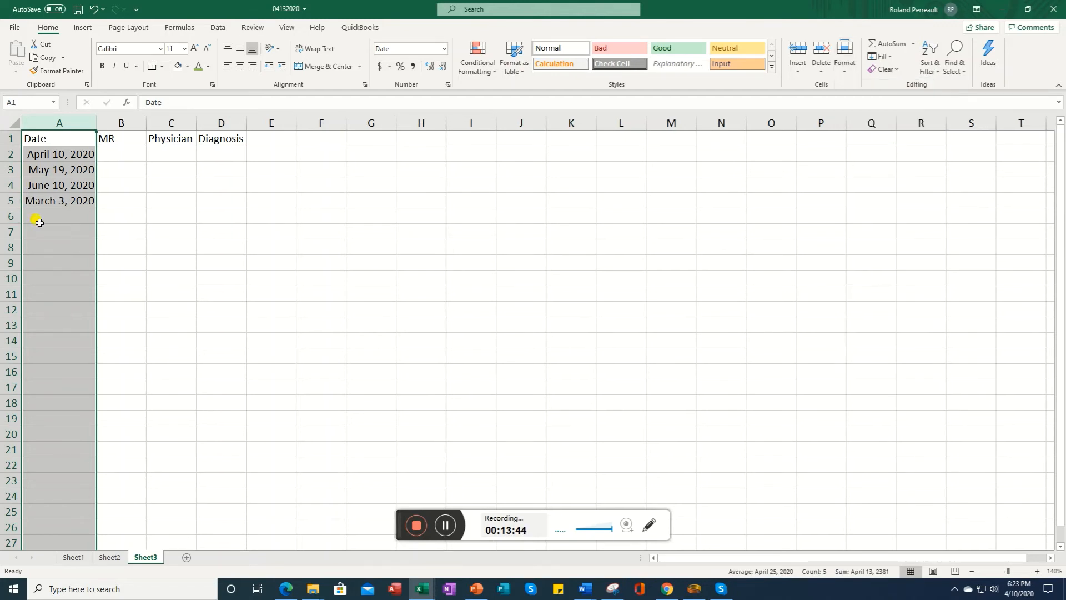
Step: Enter the date January 9, 2020 in cell A6
{"action": "left_click", "coordinate": [59, 227]}
{"action": "left_click", "coordinate": [58, 215]}
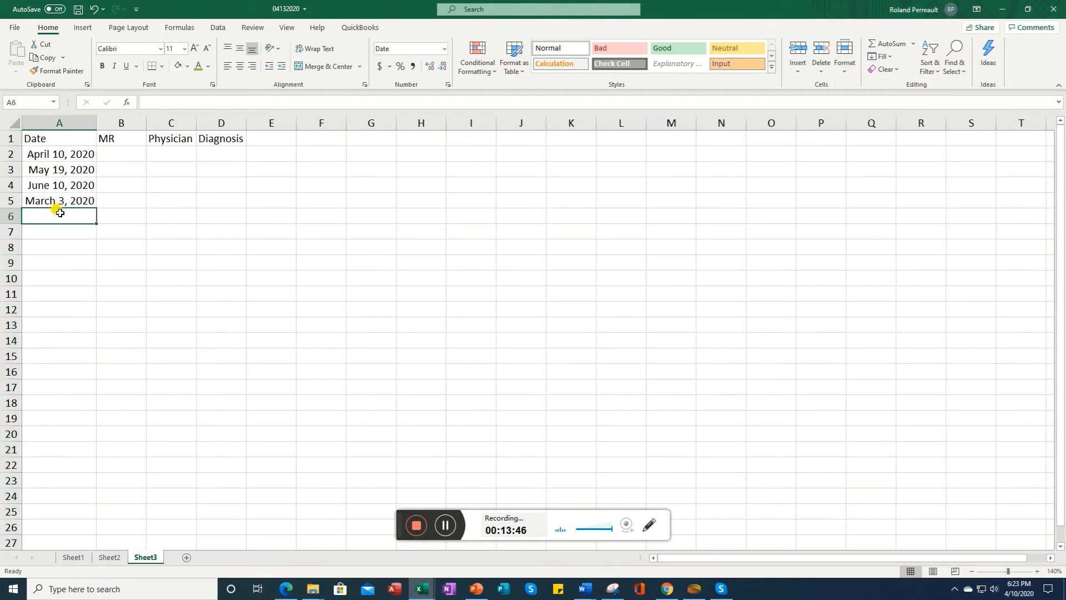
{"action": "type", "text": "1/"}
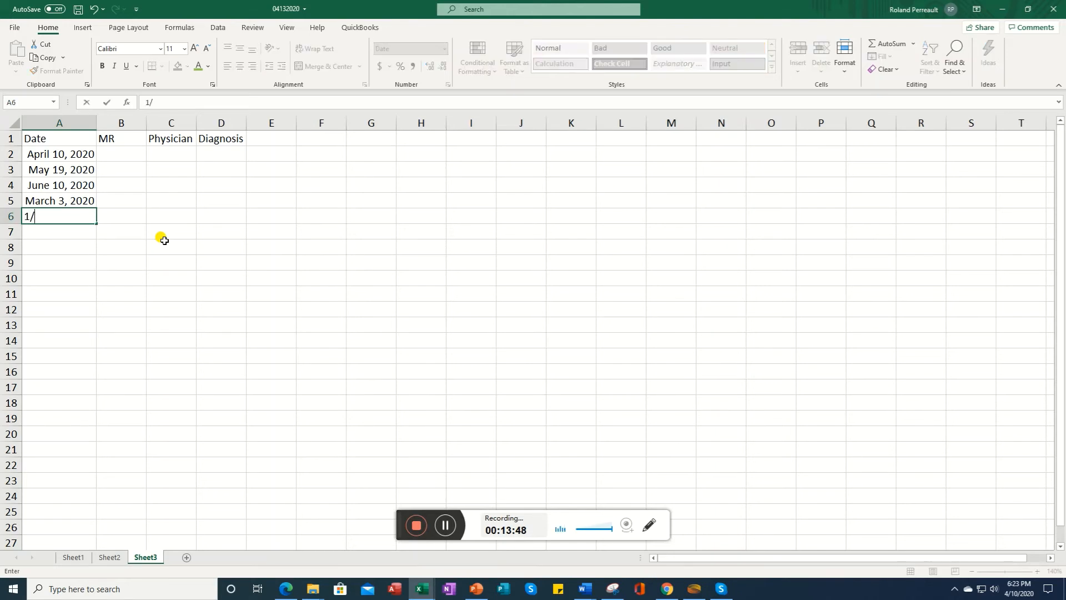
{"action": "type", "text": "9/1"}
{"action": "type", "text": "0"}
{"action": "key", "text": "Return"}
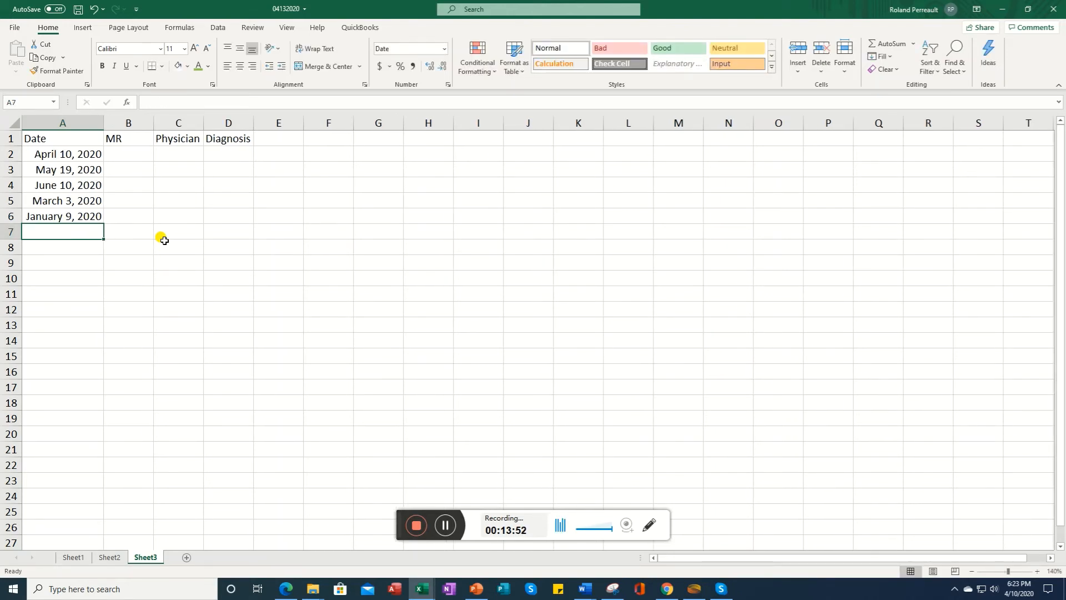
Step: Enter five medical record numbers in cells B2 to B6 under the MR header
{"action": "left_click", "coordinate": [126, 154]}
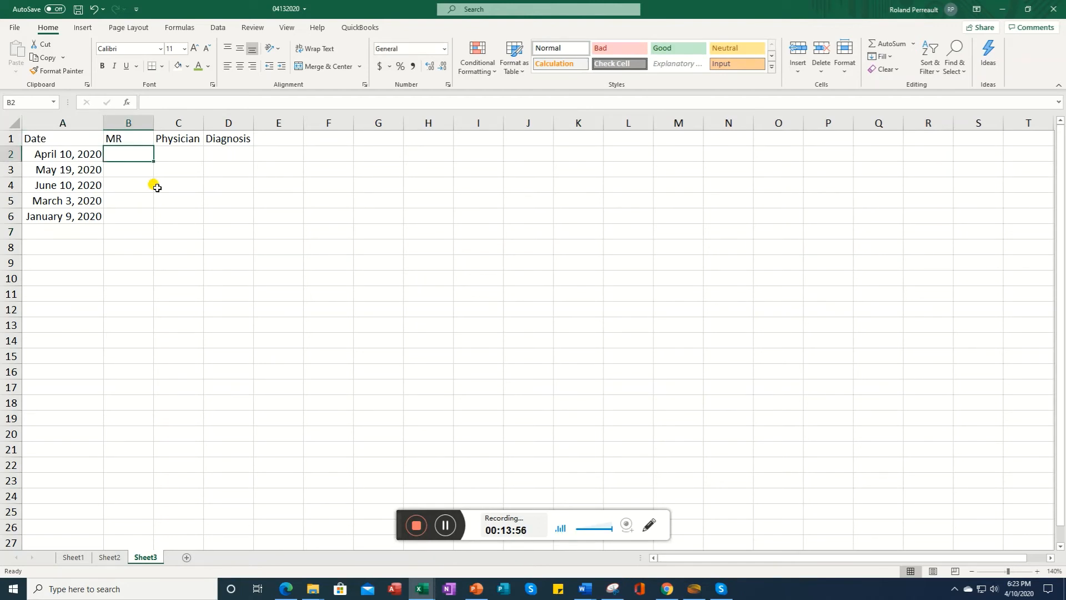
{"action": "type", "text": "MR1234"}
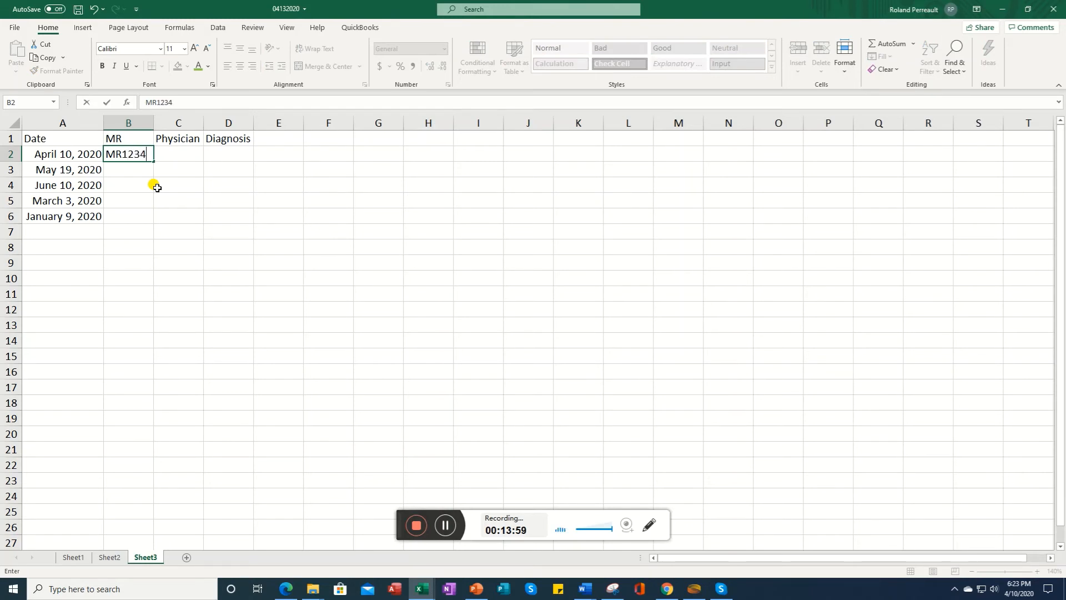
{"action": "key", "text": "Return"}
{"action": "type", "text": "M"}
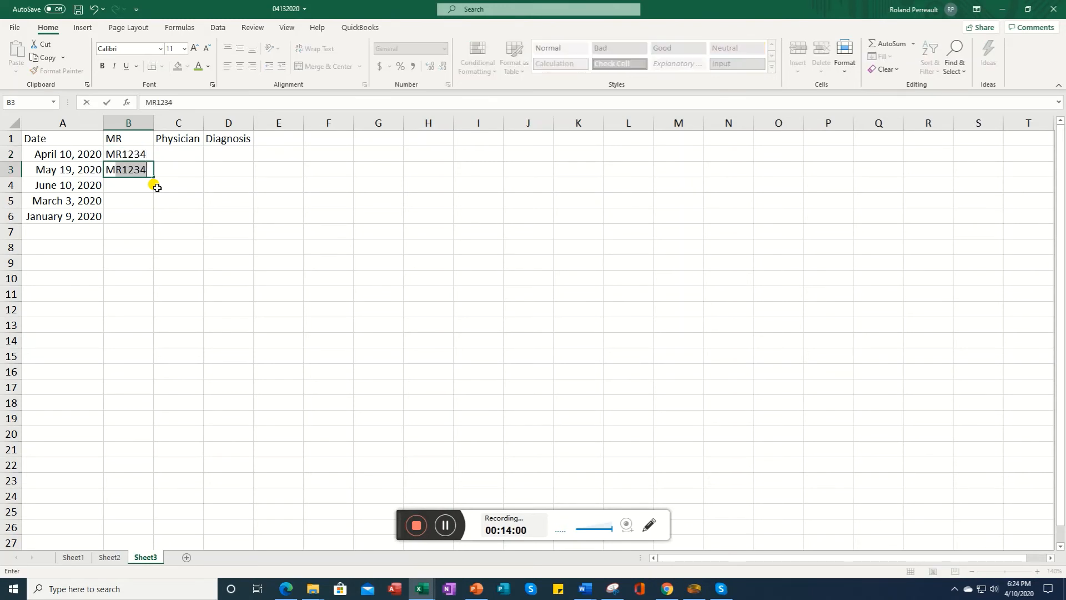
{"action": "type", "text": "R2345"}
{"action": "key", "text": "Return"}
{"action": "type", "text": "M"}
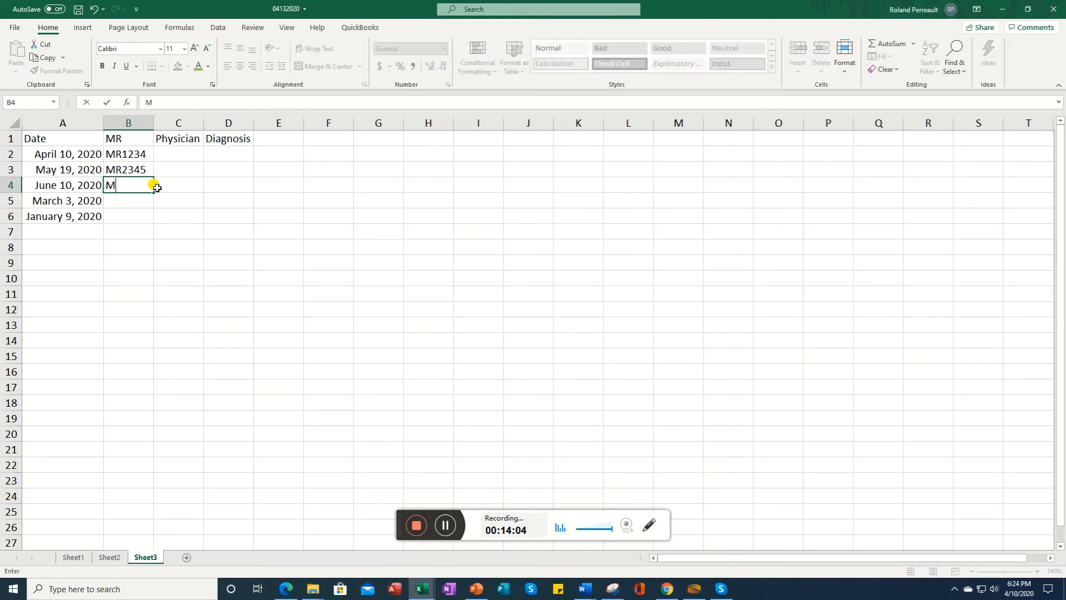
{"action": "type", "text": "R9999"}
{"action": "key", "text": "Return"}
{"action": "type", "text": "MR7777"}
{"action": "key", "text": "Return"}
{"action": "type", "text": "MR"}
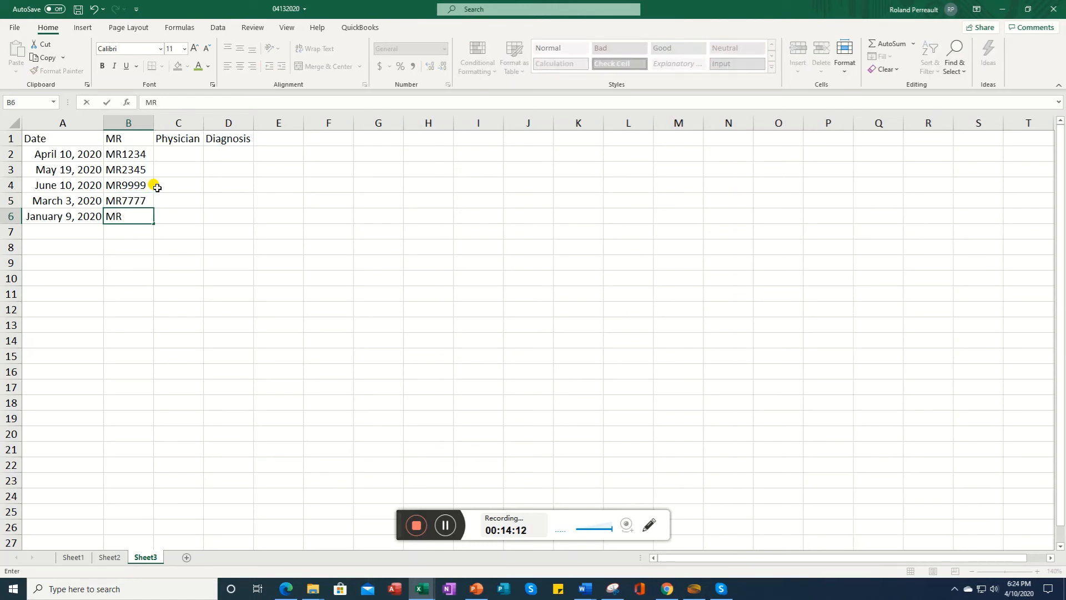
{"action": "type", "text": "3456"}
{"action": "key", "text": "Return"}
Step: Enter five physician surnames in cells C2 to C6 under the Physician header
{"action": "left_click", "coordinate": [188, 152]}
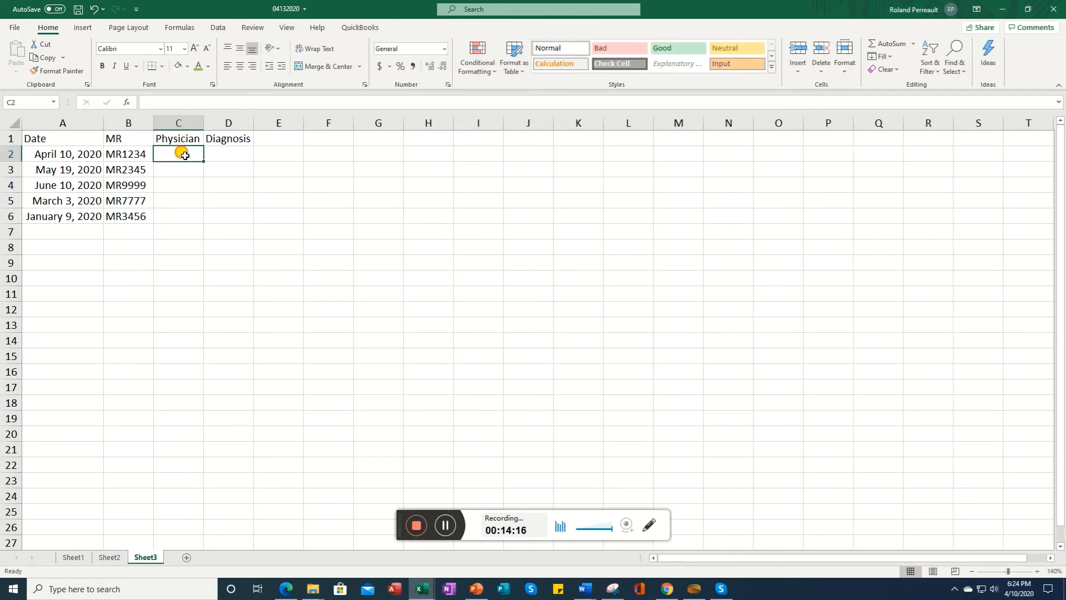
{"action": "type", "text": "Smith"}
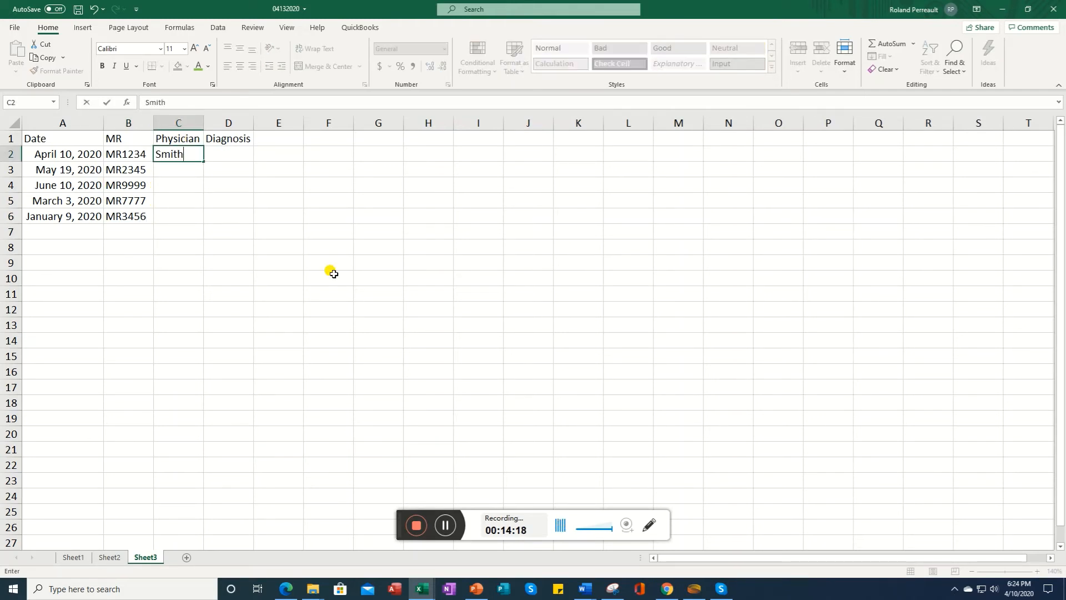
{"action": "key", "text": "Return"}
{"action": "type", "text": "Jones"}
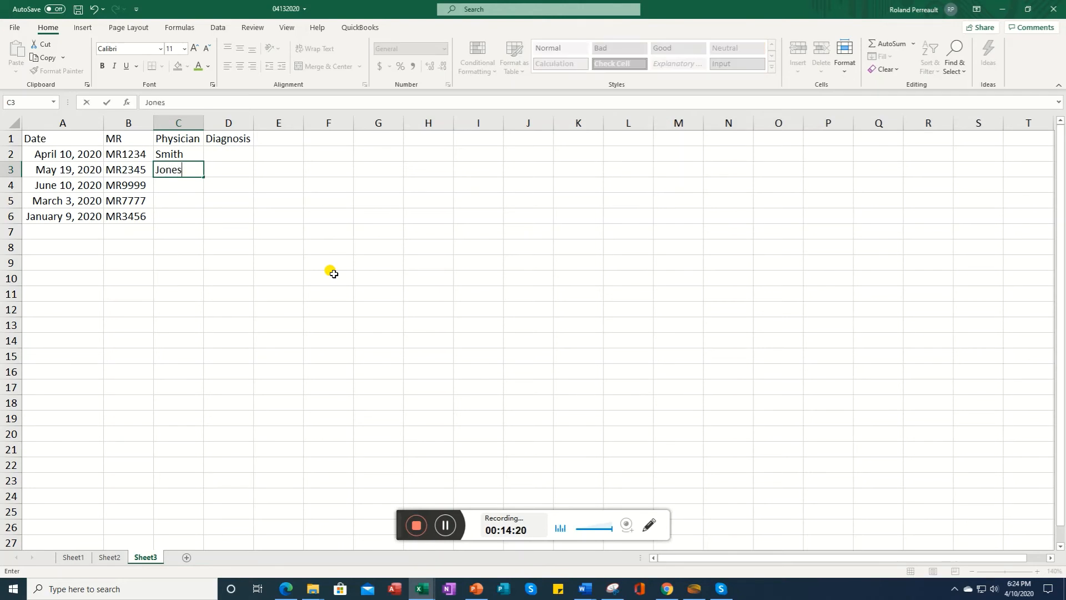
{"action": "key", "text": "Return"}
{"action": "type", "text": "Rubin"}
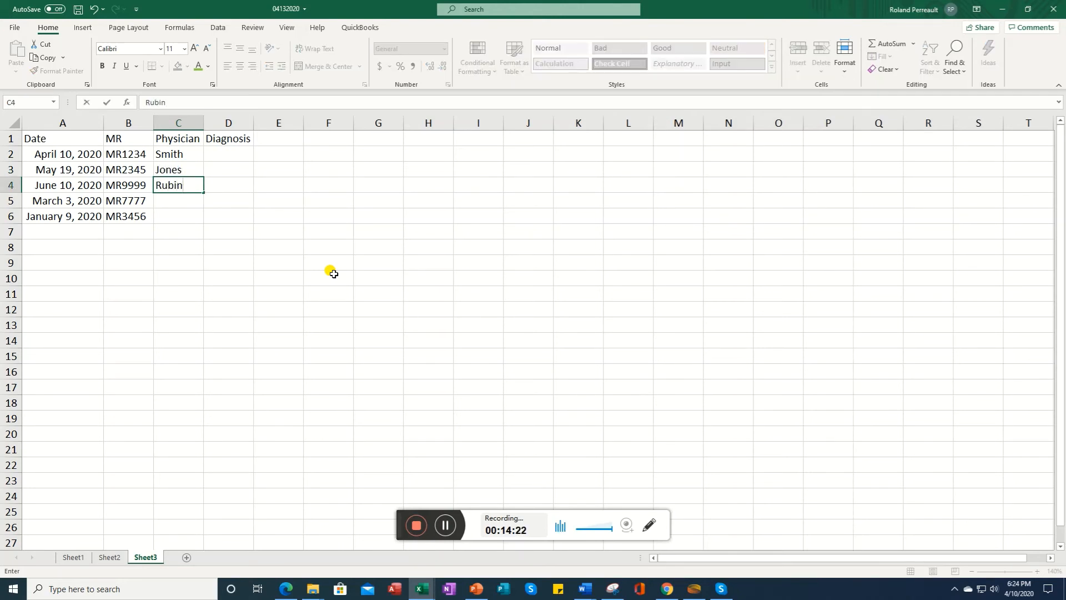
{"action": "key", "text": "Return"}
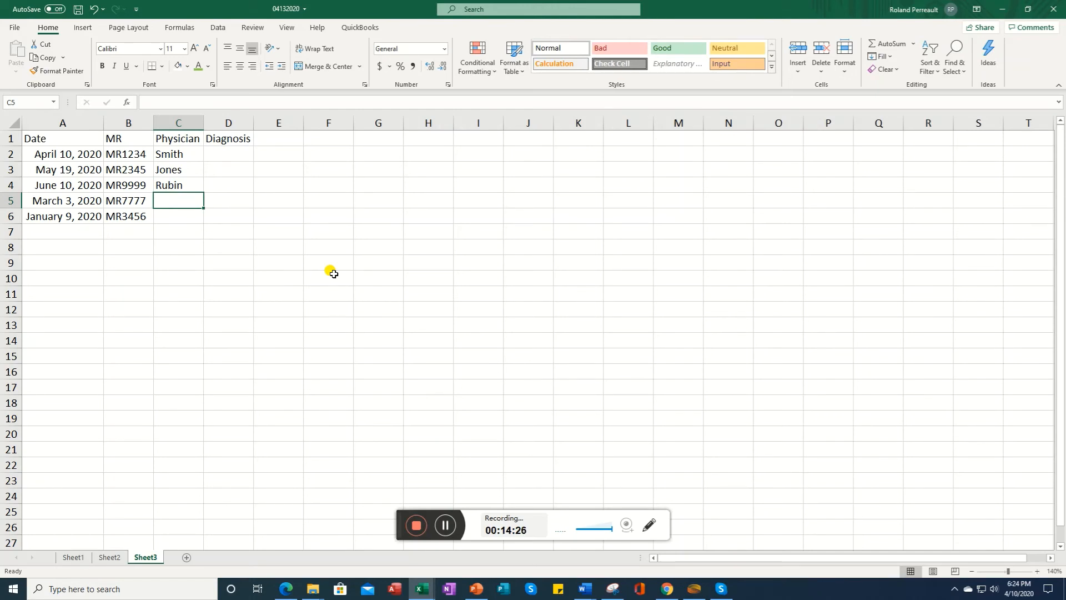
{"action": "type", "text": "Halim"}
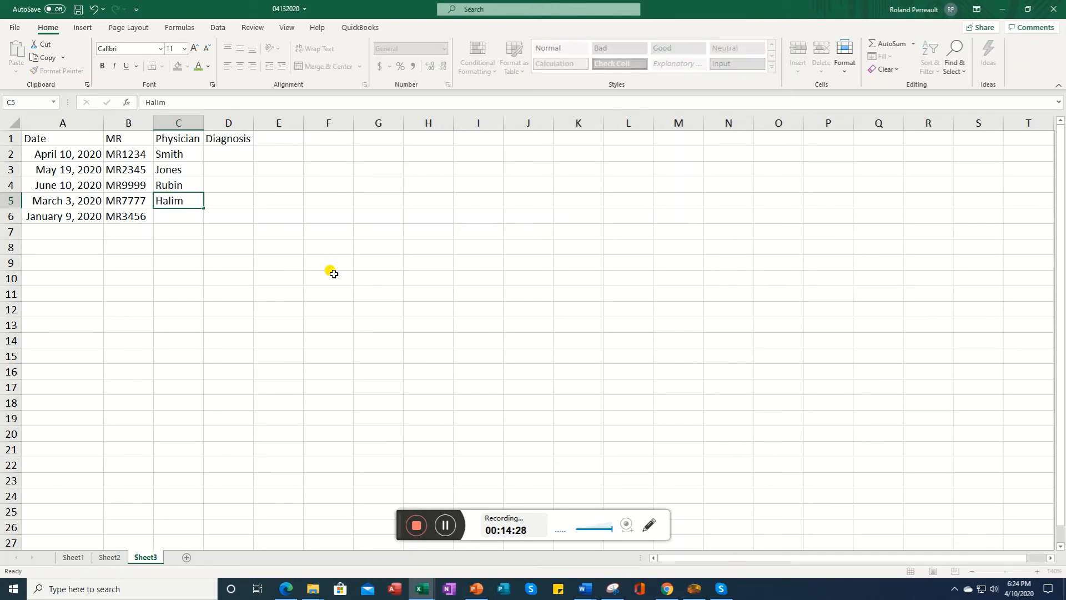
{"action": "key", "text": "Return"}
{"action": "type", "text": "Rubin"}
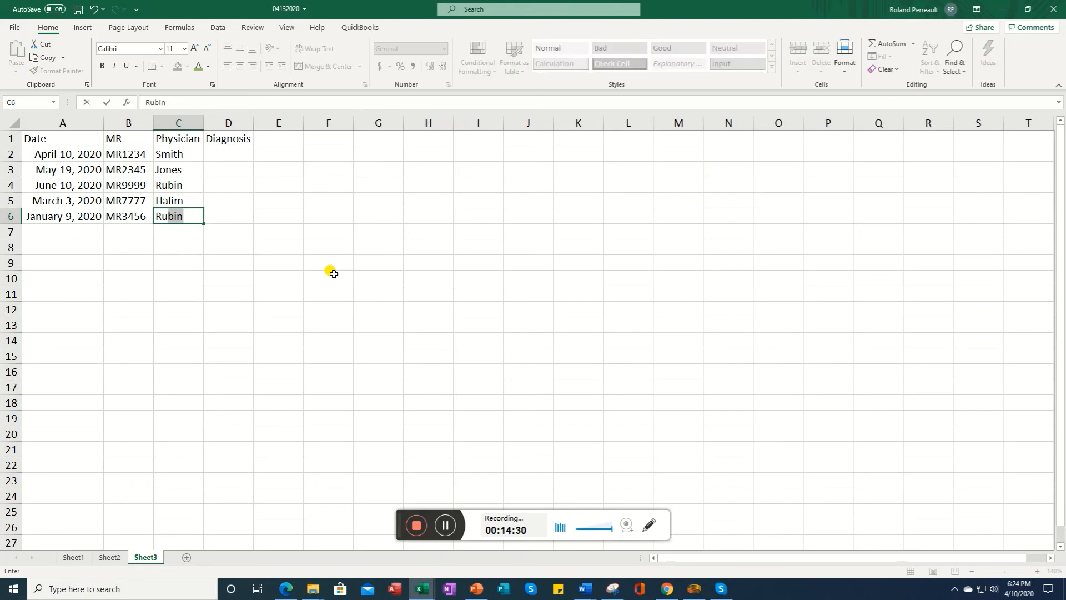
{"action": "key", "text": "Tab"}
Step: Enter the diagnosis codes THR, TKR, TSR, TKR and THR in cells D2 to D6 under the Diagnosis header
{"action": "key", "text": "Up"}
{"action": "key", "text": "Up"}
{"action": "key", "text": "Up"}
{"action": "key", "text": "Up"}
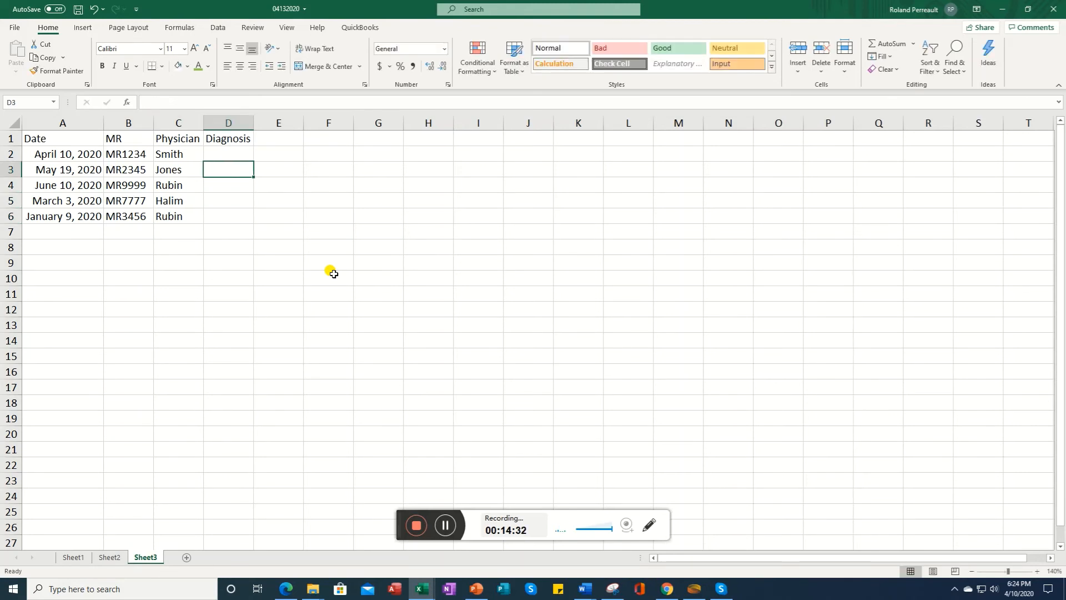
{"action": "type", "text": "T"}
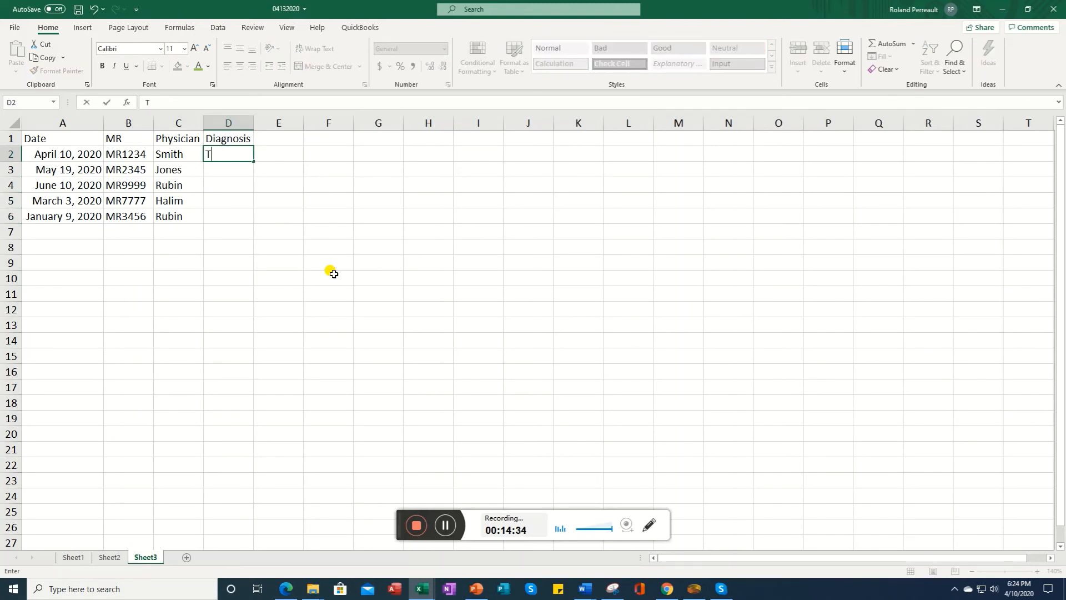
{"action": "type", "text": "HR"}
{"action": "key", "text": "Return"}
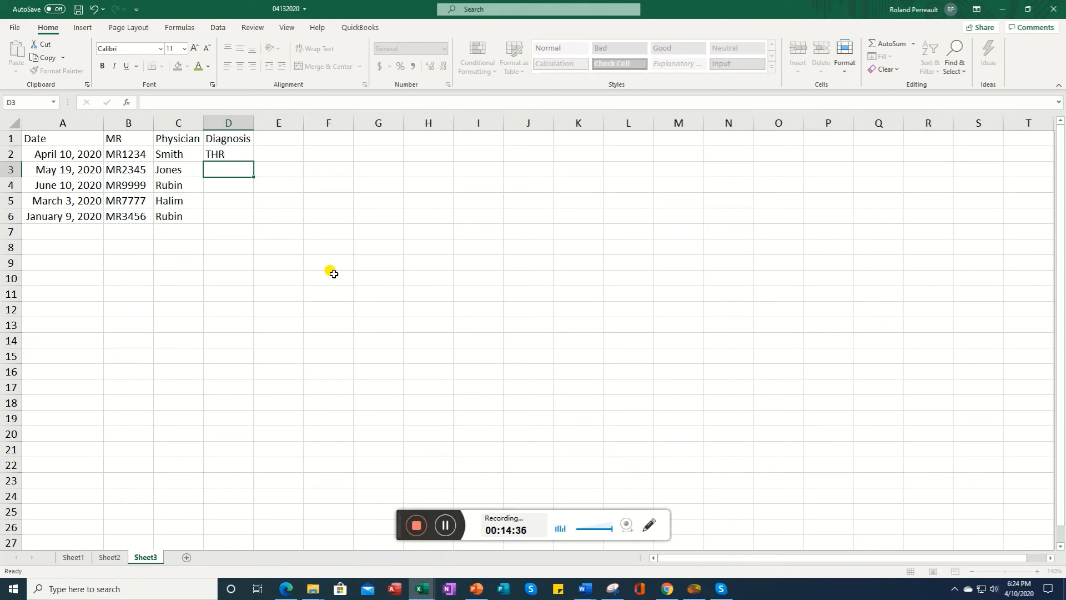
{"action": "type", "text": "TKR"}
{"action": "key", "text": "Return"}
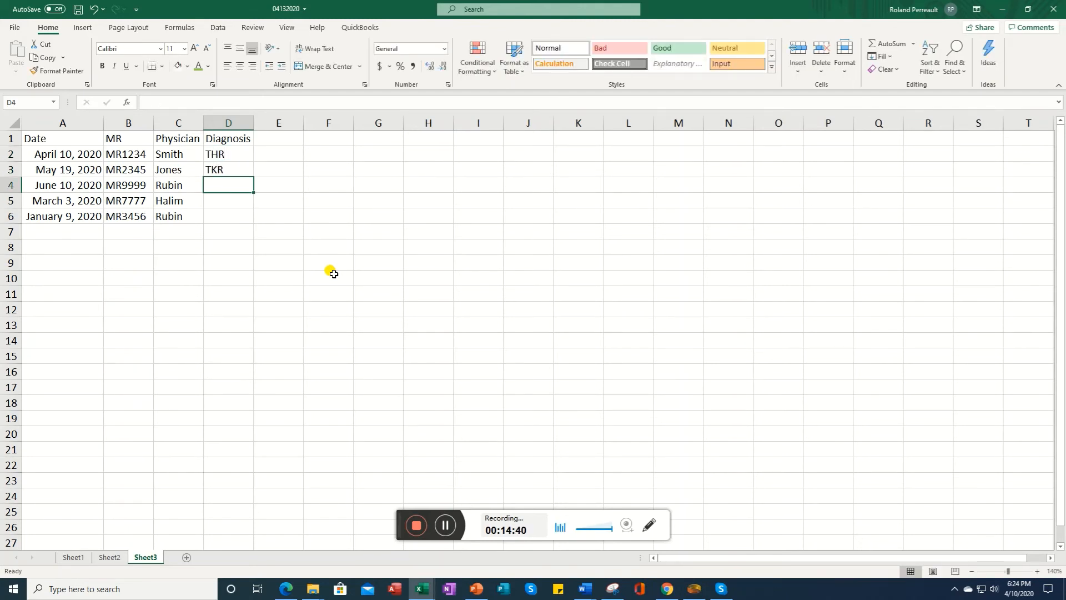
{"action": "type", "text": "TSR"}
{"action": "key", "text": "Return"}
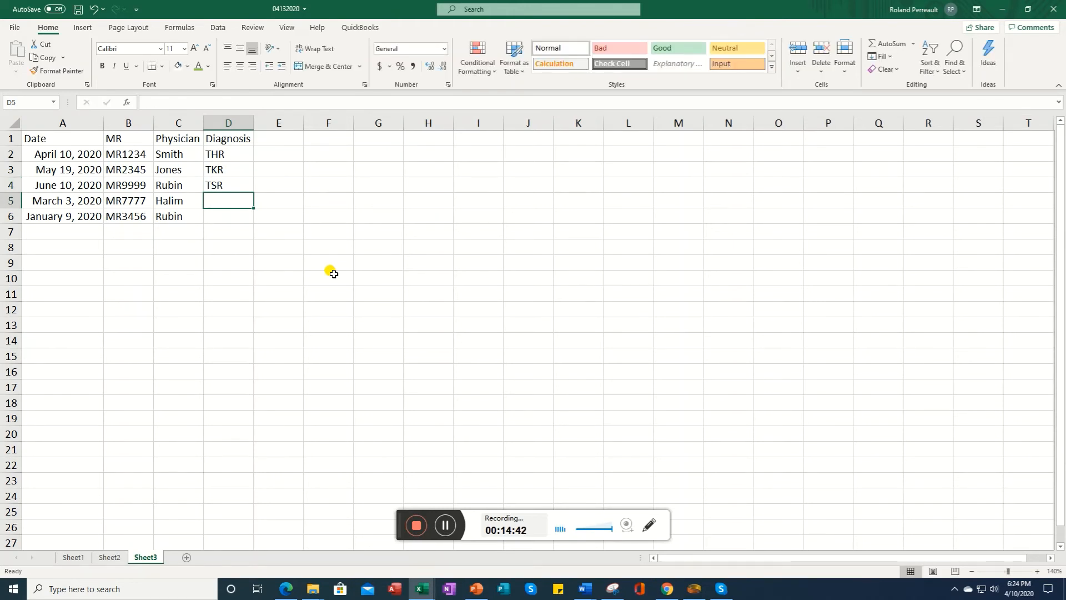
{"action": "type", "text": "TKR"}
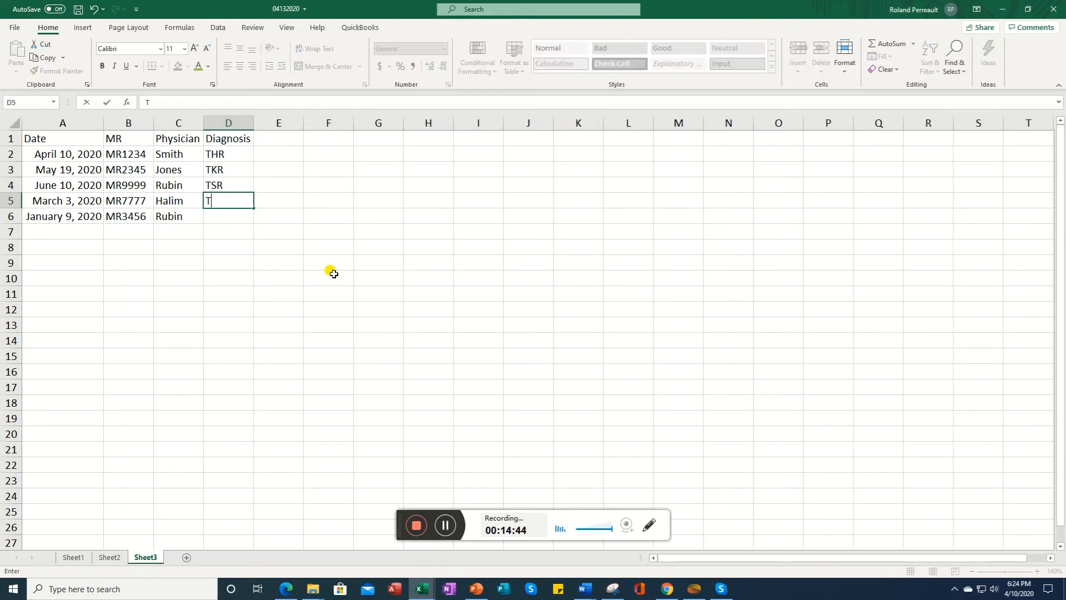
{"action": "key", "text": "Return"}
{"action": "type", "text": "THR"}
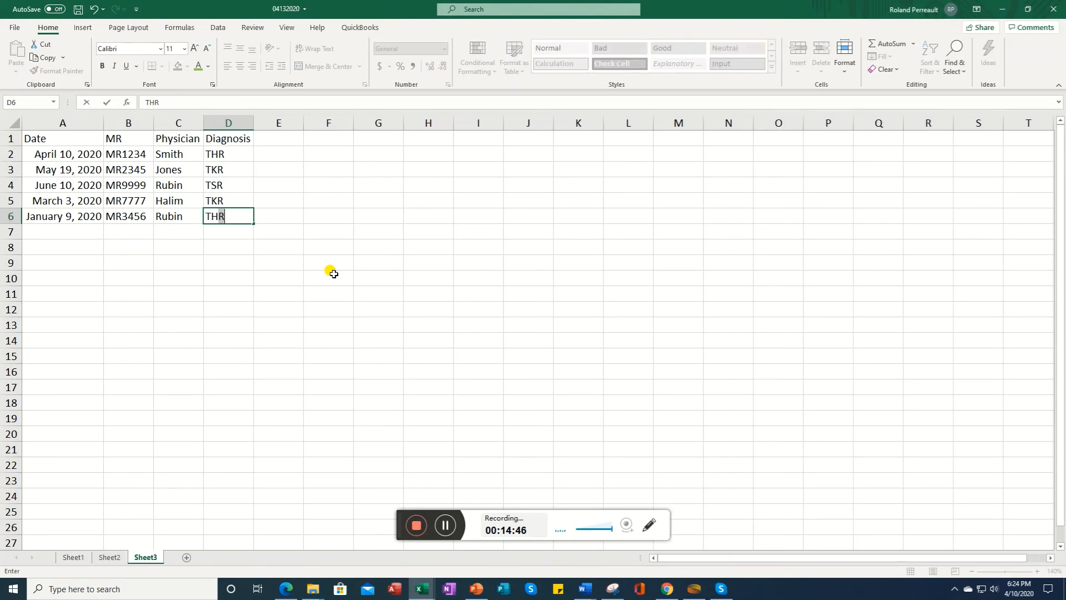
{"action": "key", "text": "Return"}
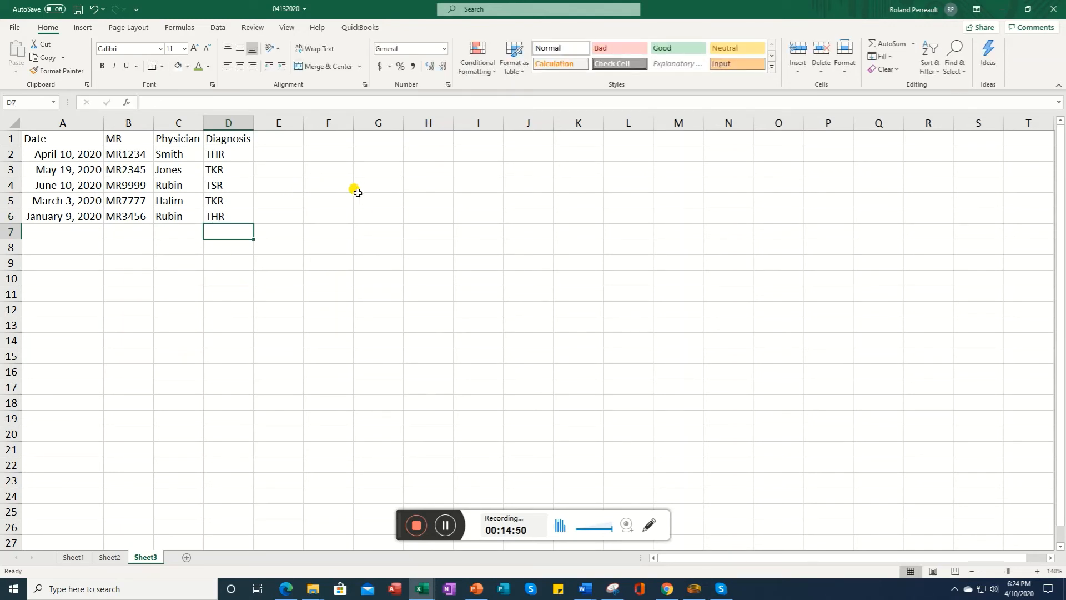
Step: Convert columns A through D, including the headers, into a formatted table
{"action": "left_click", "coordinate": [39, 123]}
{"action": "left_click_drag", "start_coordinate": [40, 125], "coordinate": [217, 118]}
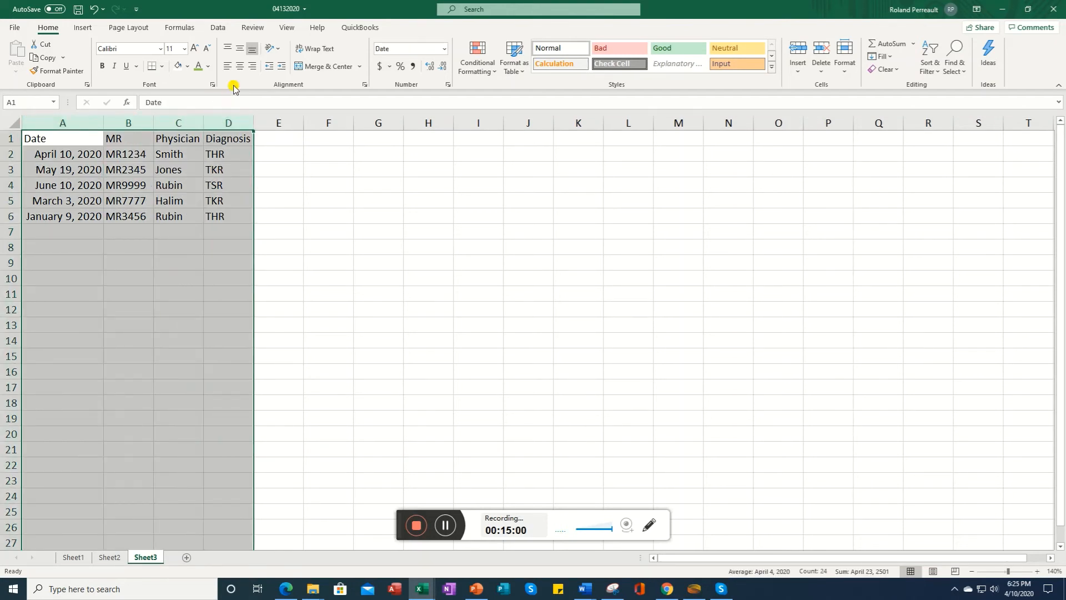
{"action": "left_click", "coordinate": [82, 28]}
{"action": "left_click", "coordinate": [95, 54]}
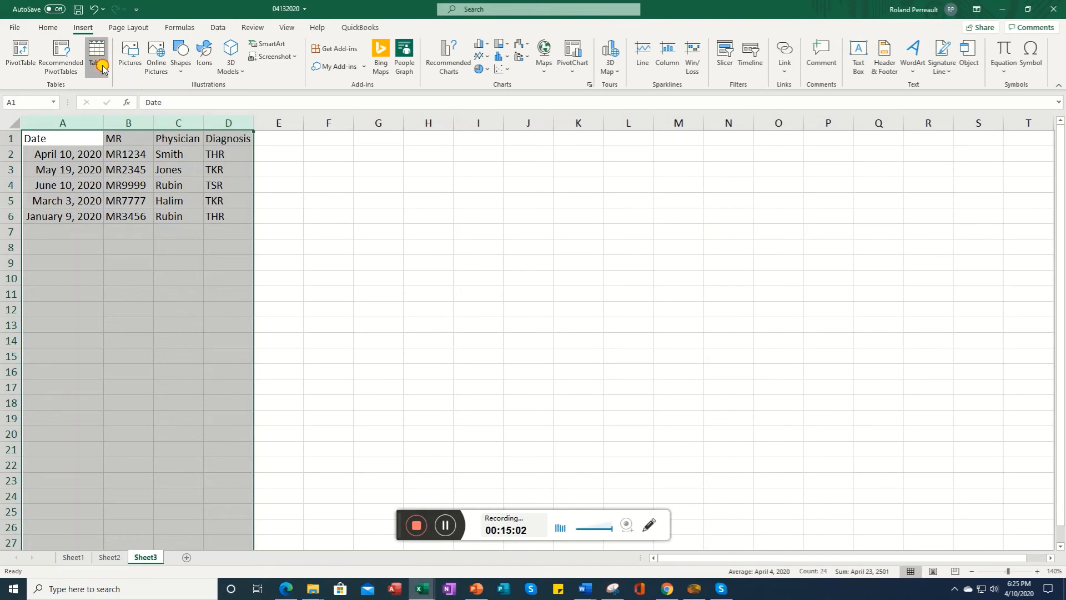
{"action": "left_click", "coordinate": [270, 301]}
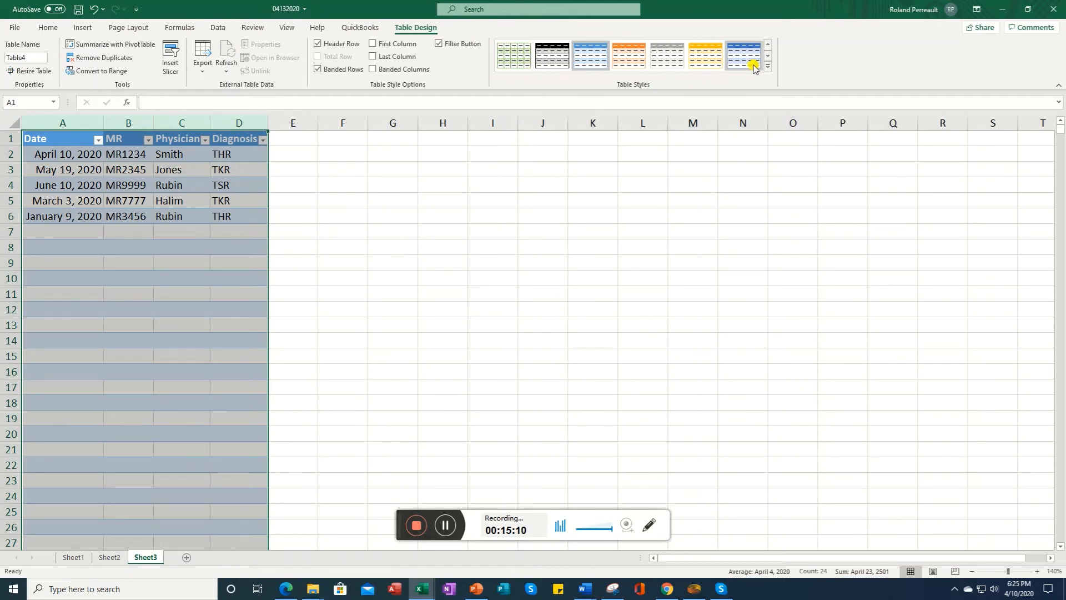
Step: Apply the gray banded table style to the new table
{"action": "left_click", "coordinate": [668, 60]}
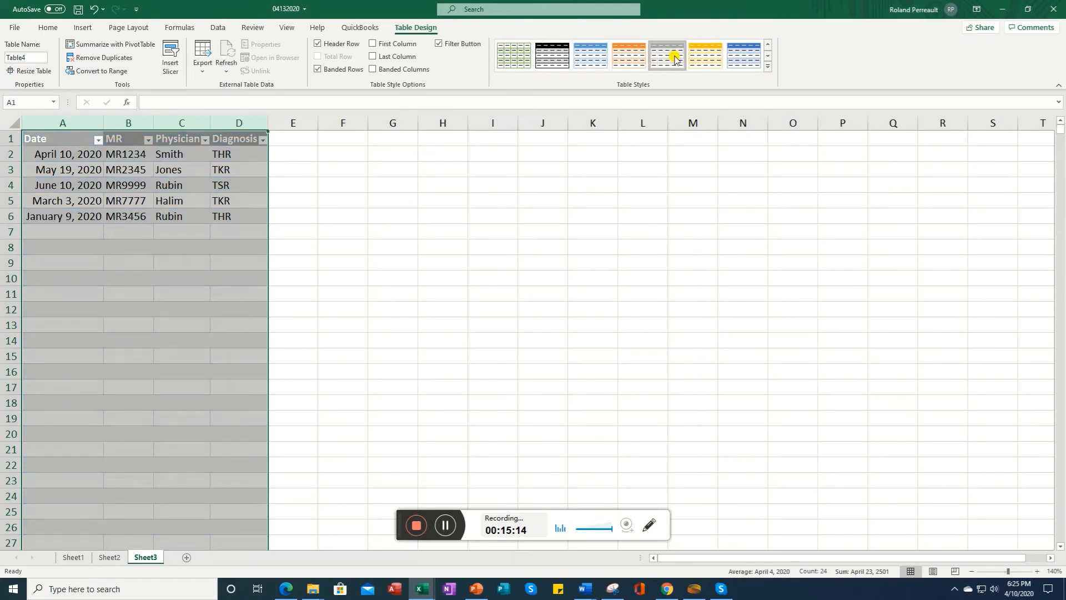
{"action": "left_click", "coordinate": [178, 217]}
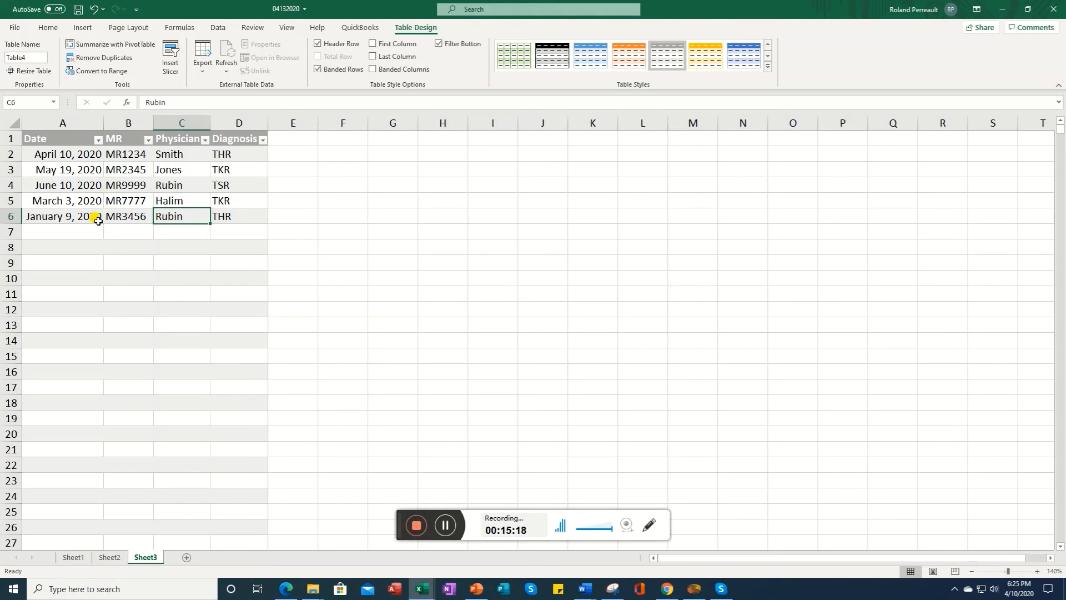
Step: Sort the table by Date from oldest to newest, then by Physician from A to Z
{"action": "left_click", "coordinate": [99, 140]}
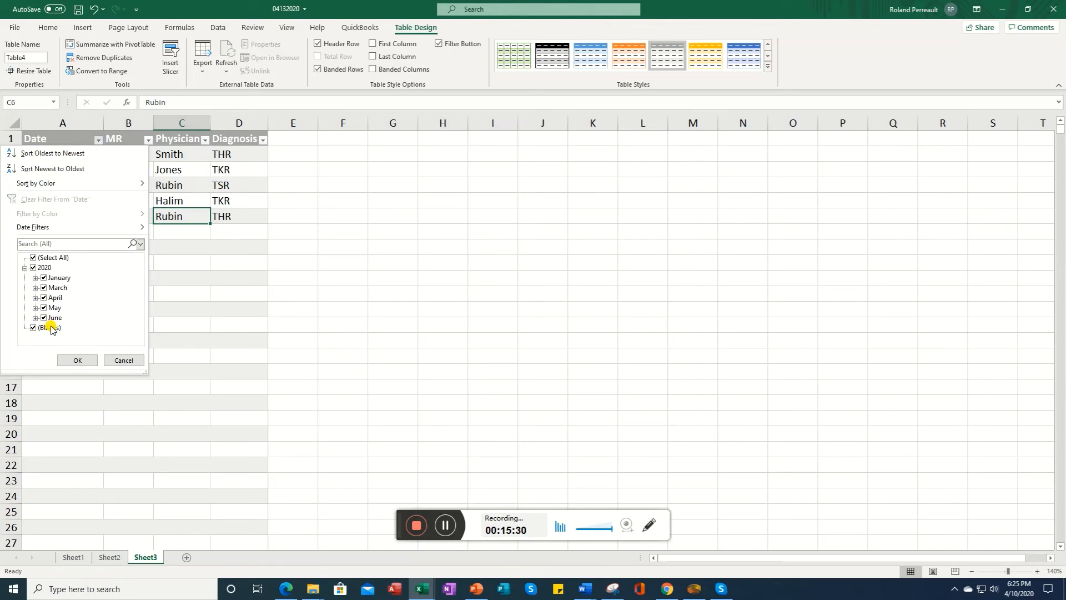
{"action": "left_click", "coordinate": [78, 154]}
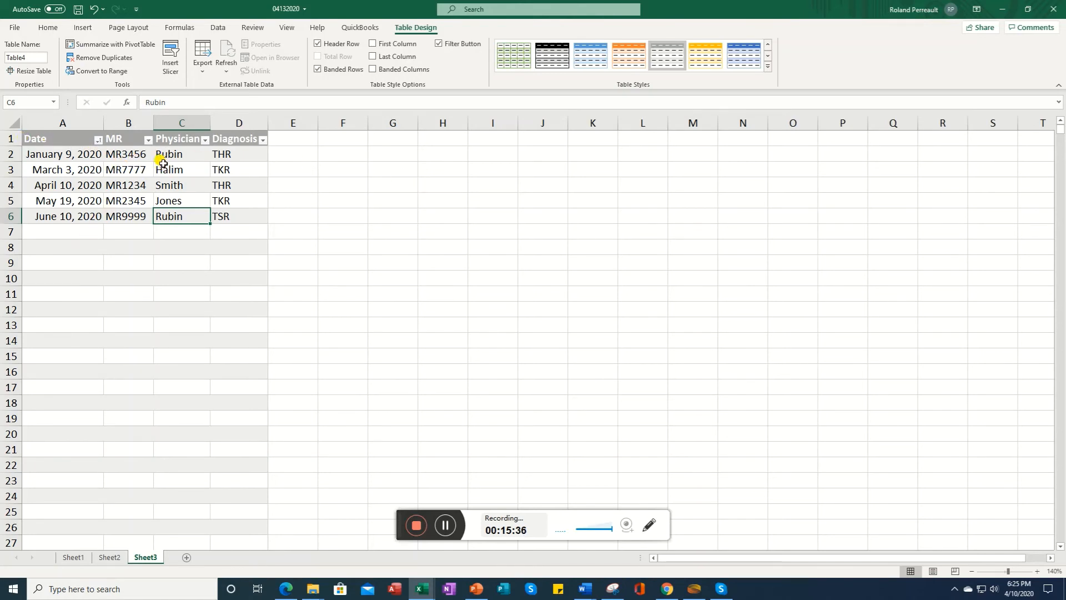
{"action": "left_click", "coordinate": [204, 142]}
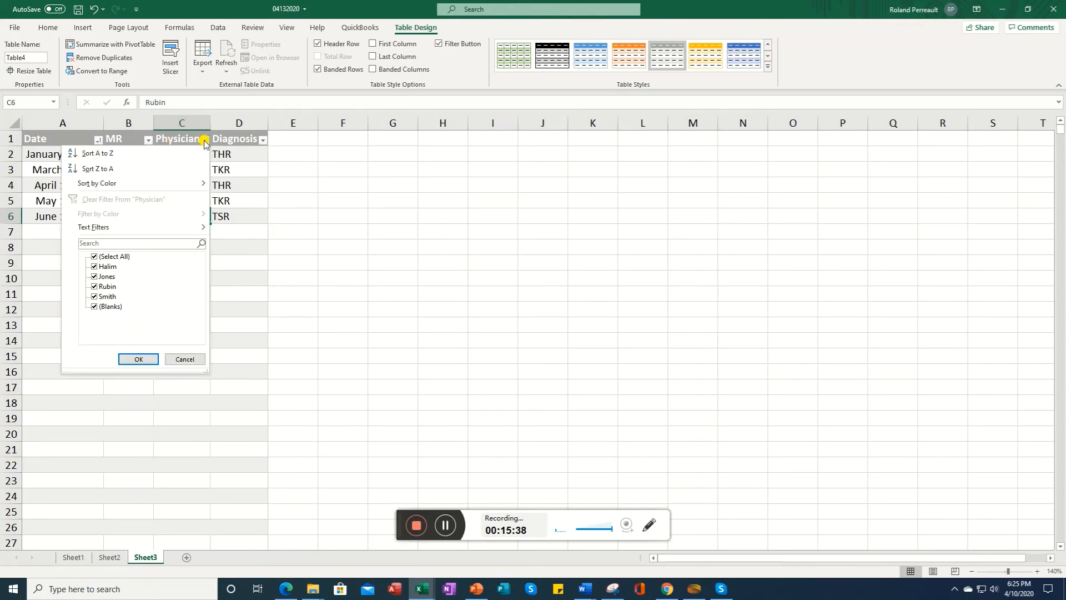
{"action": "left_click", "coordinate": [119, 156]}
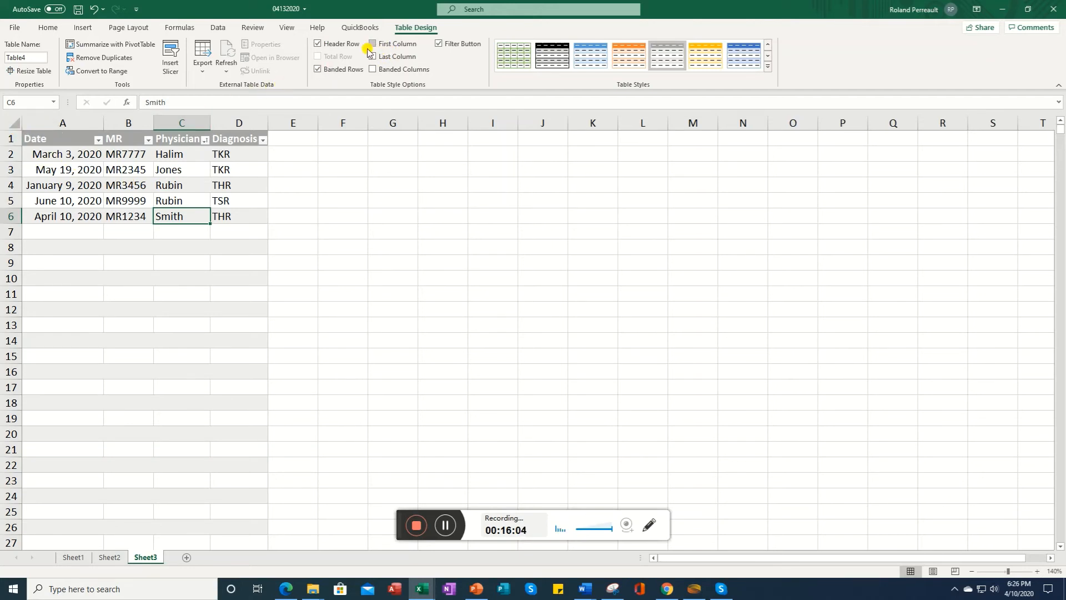
Step: Insert a new table column before Date and turn on the First Column table style option
{"action": "left_click", "coordinate": [48, 122]}
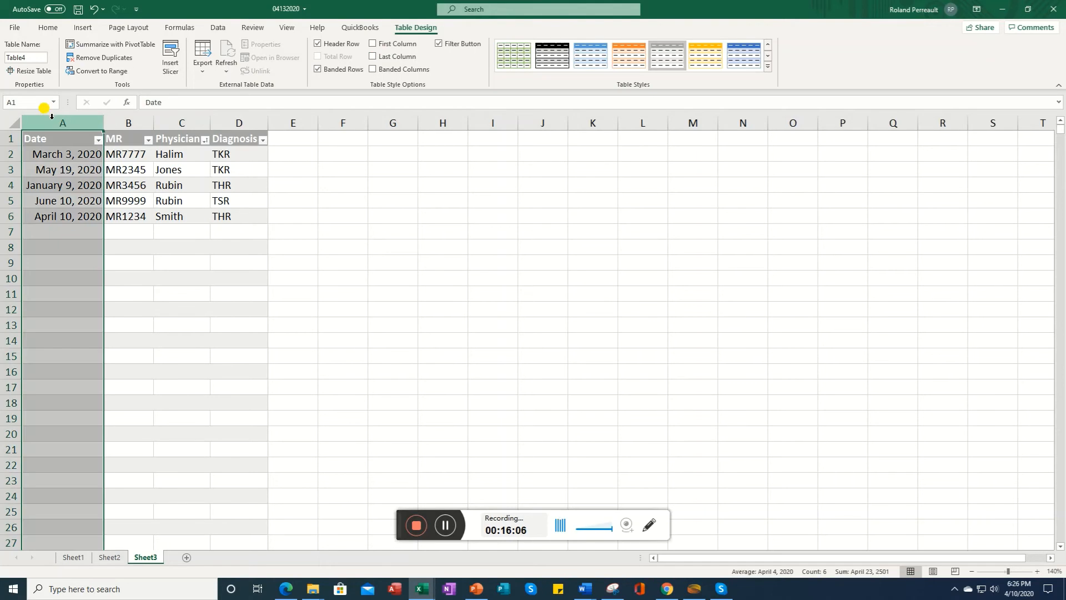
{"action": "right_click", "coordinate": [50, 121]}
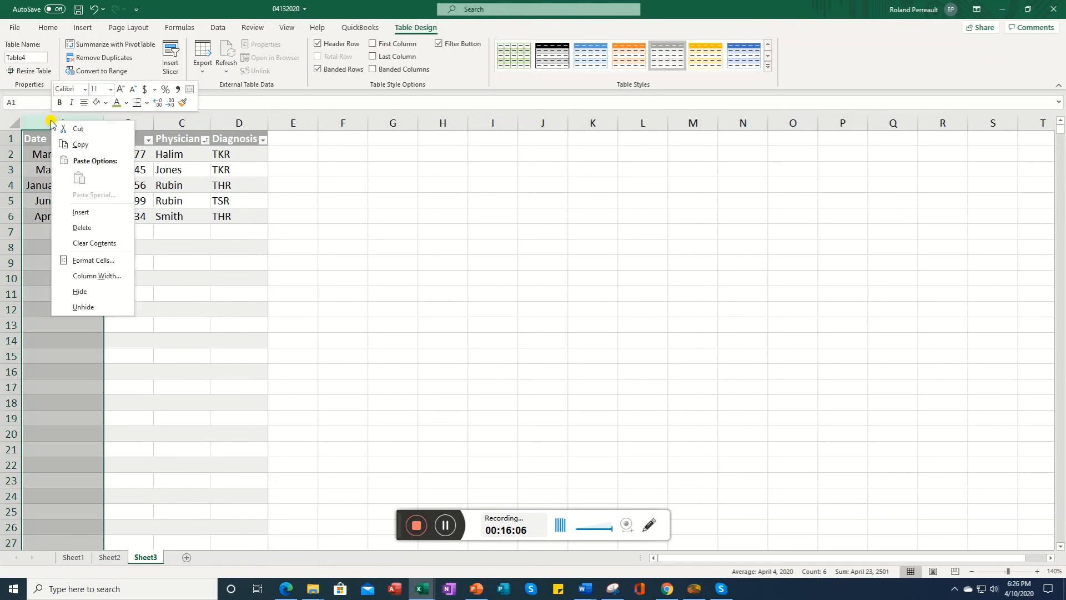
{"action": "left_click", "coordinate": [82, 212]}
{"action": "left_click", "coordinate": [60, 158]}
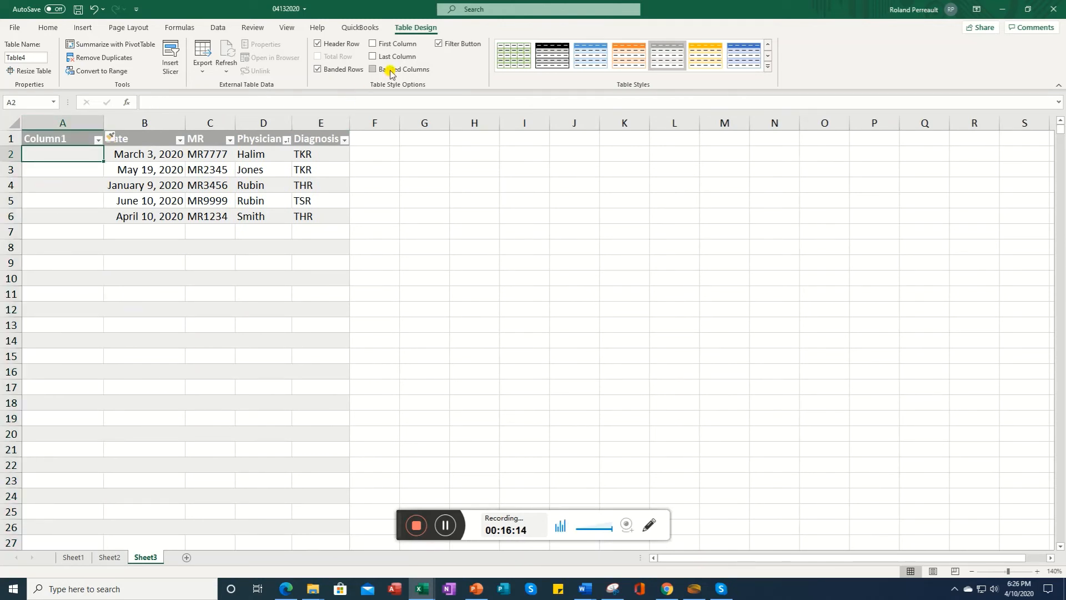
{"action": "left_click", "coordinate": [372, 44]}
{"action": "left_click", "coordinate": [53, 179]}
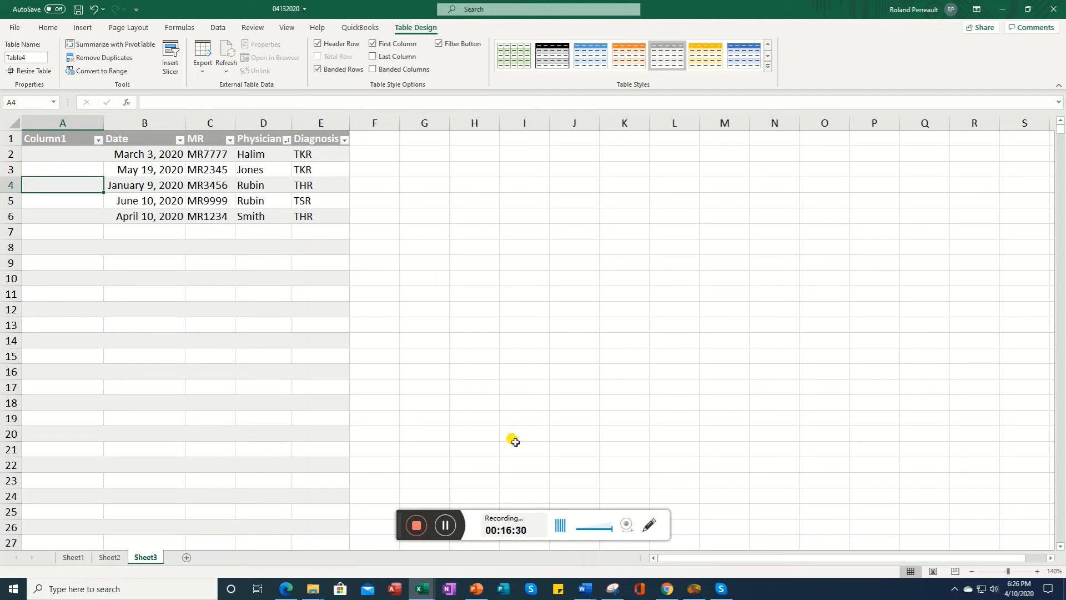
Step: Insert the recommended clustered column chart from the department data in A1:M9 on the Chart Example sheet
{"action": "left_click", "coordinate": [448, 527]}
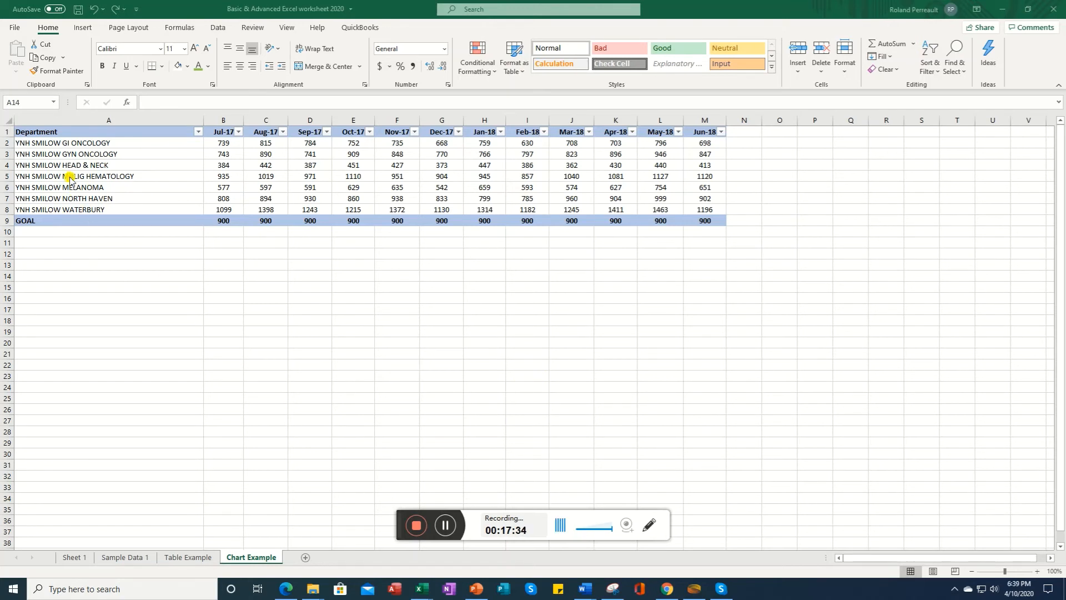
{"action": "left_click", "coordinate": [37, 130]}
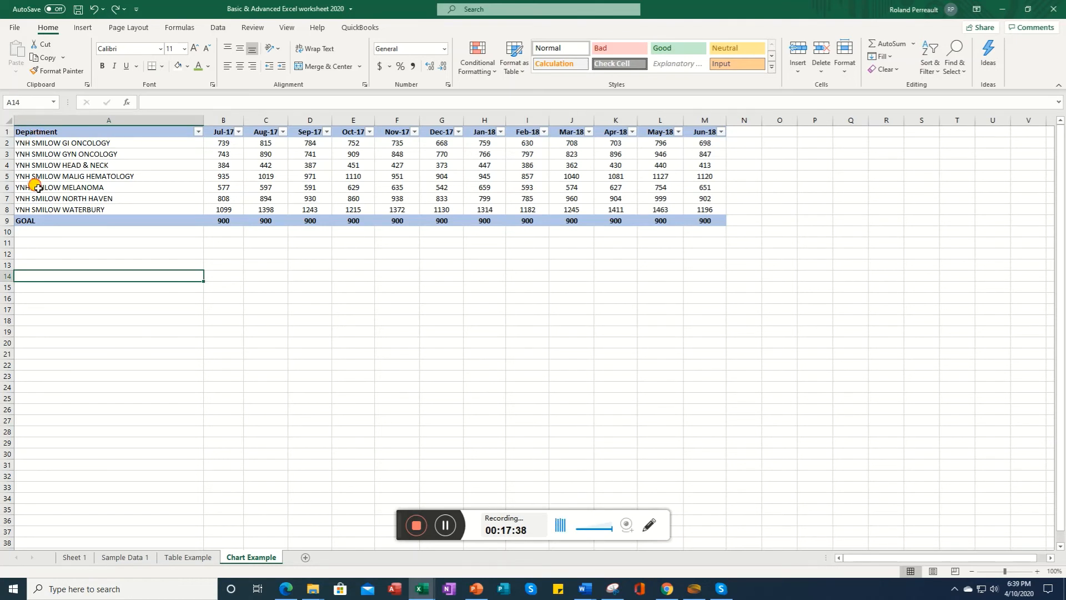
{"action": "left_click", "coordinate": [44, 217]}
{"action": "left_click_drag", "start_coordinate": [44, 217], "coordinate": [698, 128]}
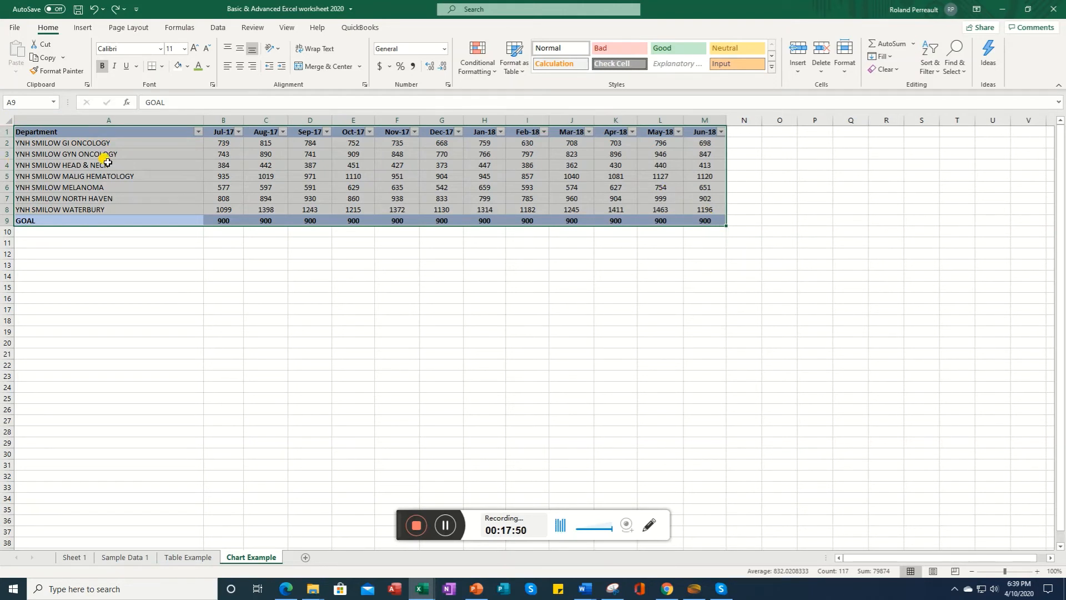
{"action": "left_click", "coordinate": [82, 27]}
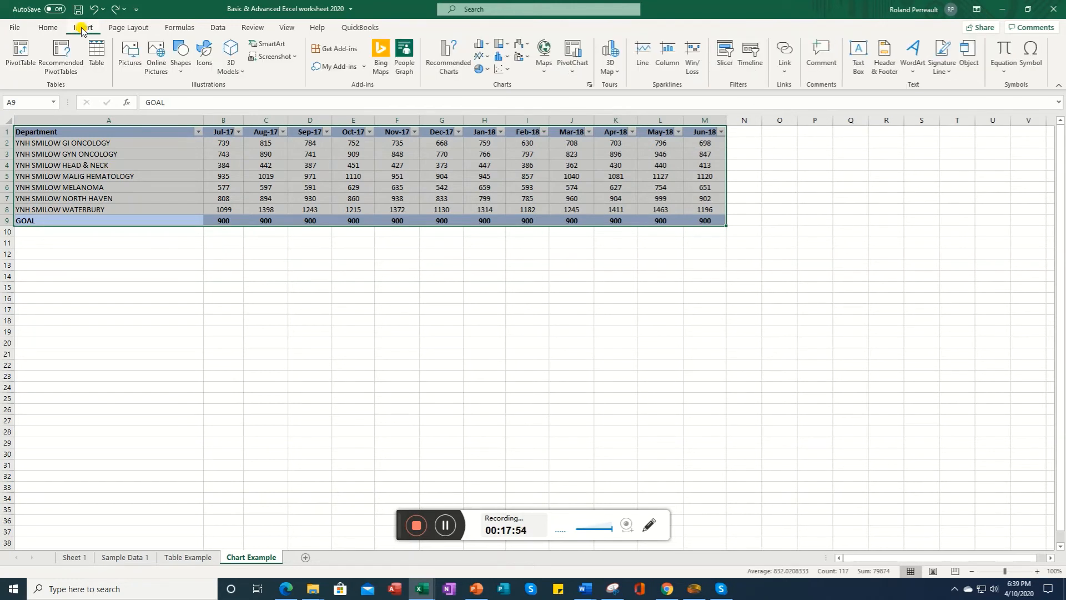
{"action": "left_click", "coordinate": [589, 87]}
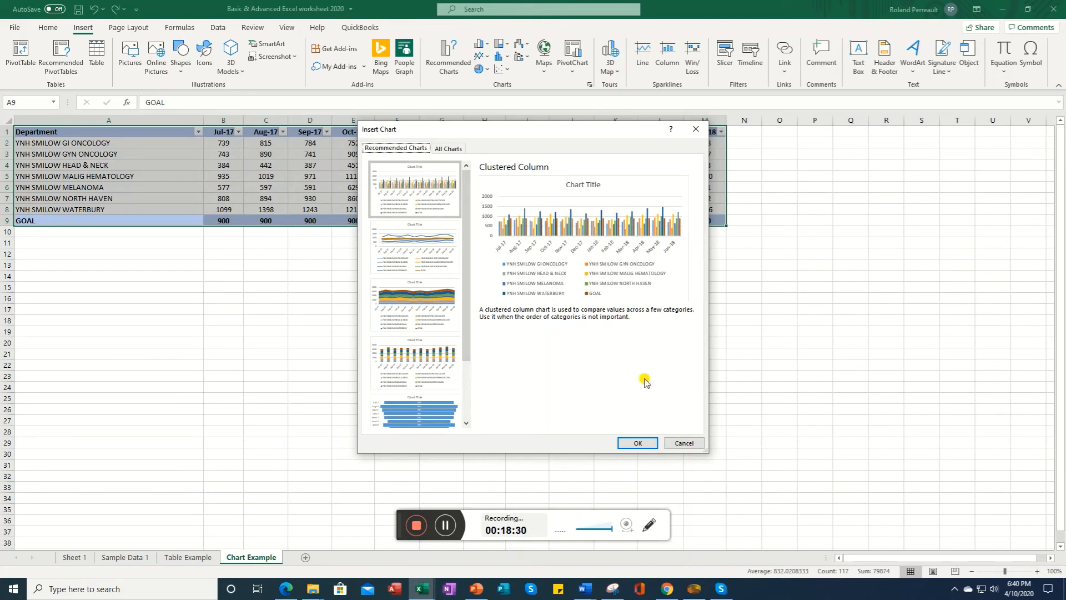
{"action": "left_click", "coordinate": [636, 442]}
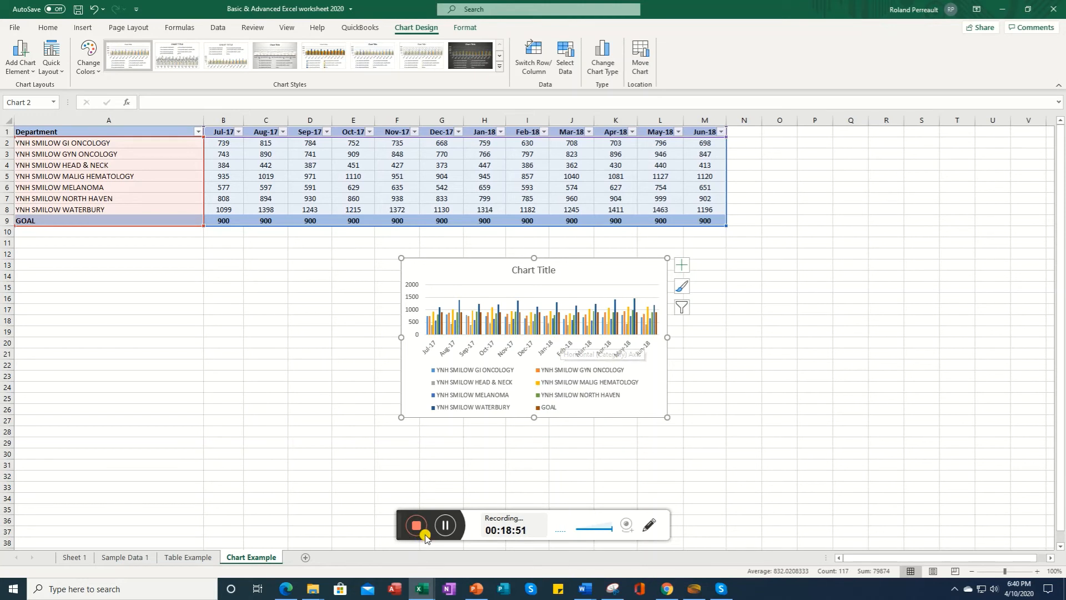
Step: Change the chart to a Combo chart and set the YNH SMILOW MELANOMA series to Clustered Column
{"action": "left_click", "coordinate": [444, 525]}
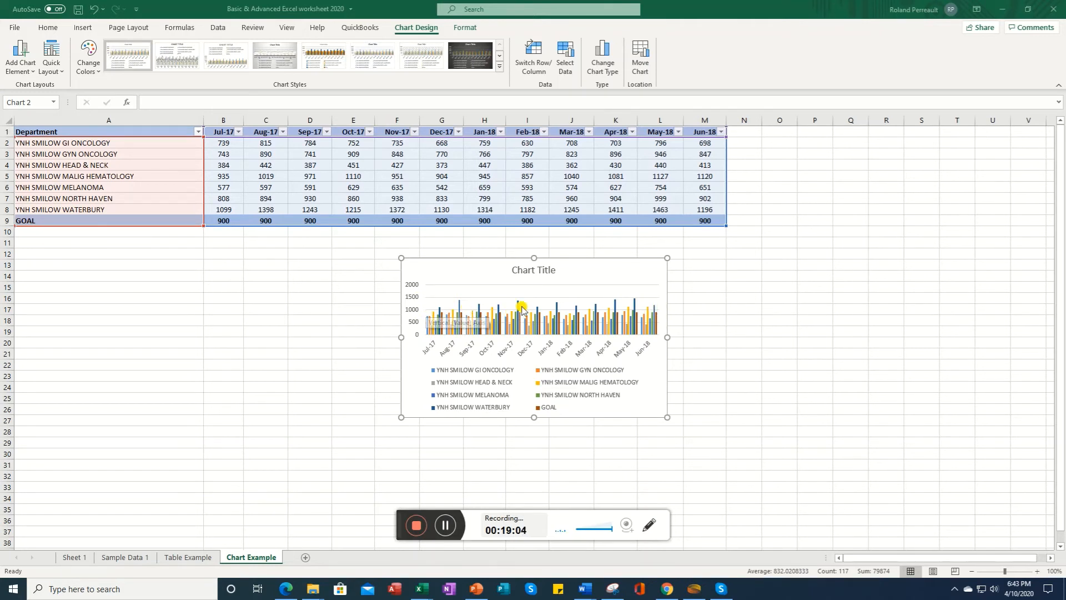
{"action": "mouse_move", "coordinate": [659, 306]}
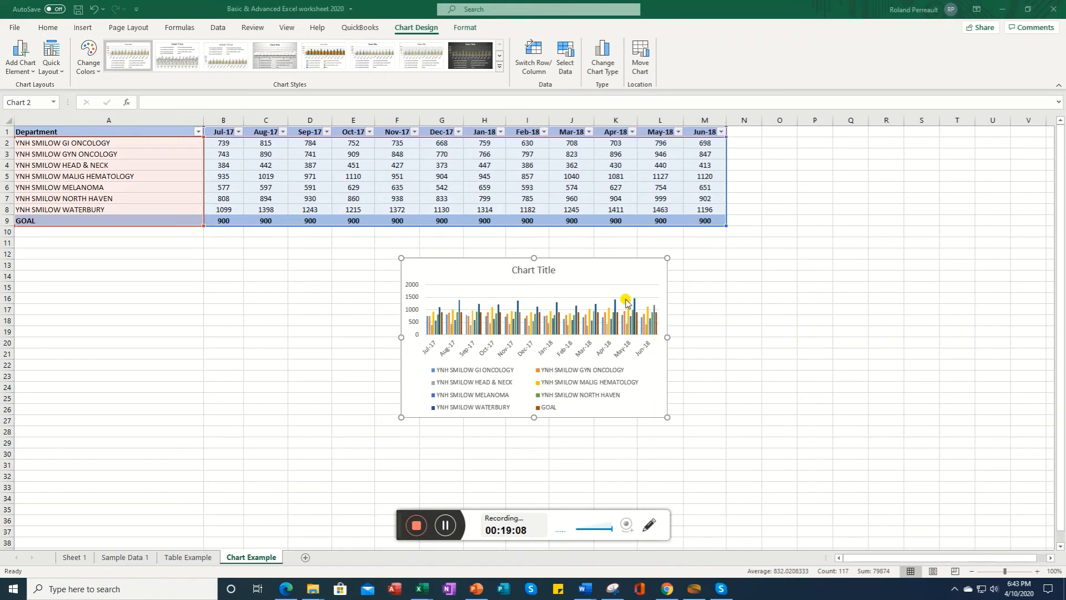
{"action": "left_click", "coordinate": [604, 71]}
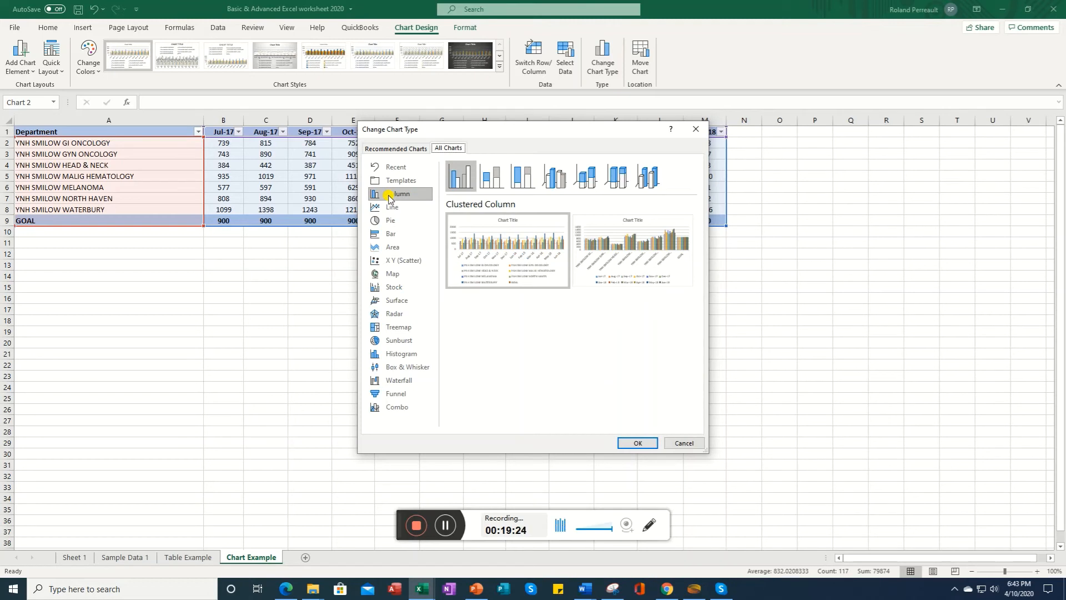
{"action": "mouse_move", "coordinate": [496, 263]}
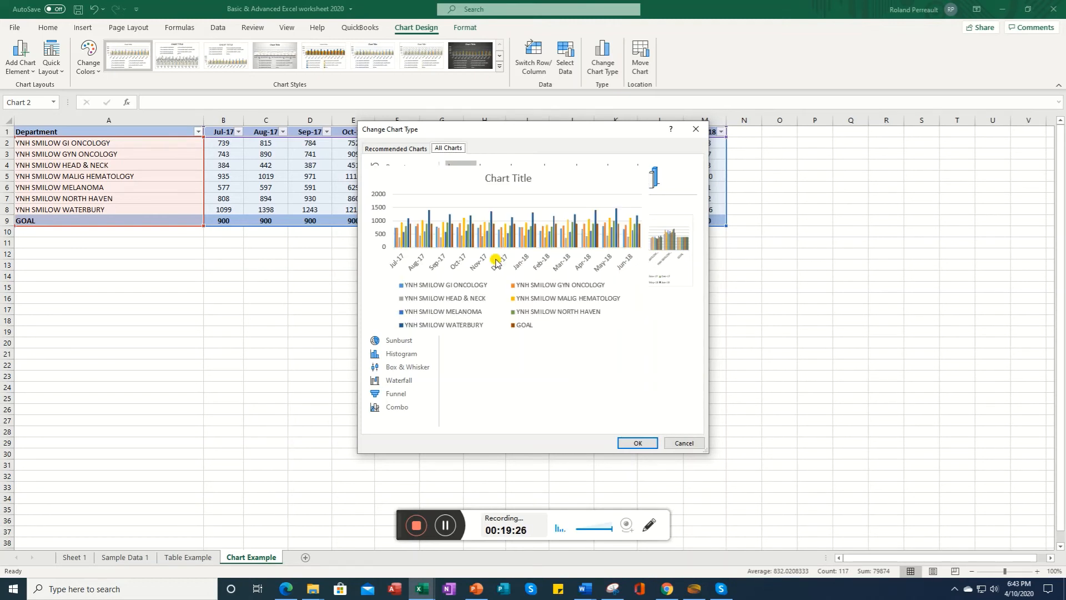
{"action": "left_click", "coordinate": [395, 411]}
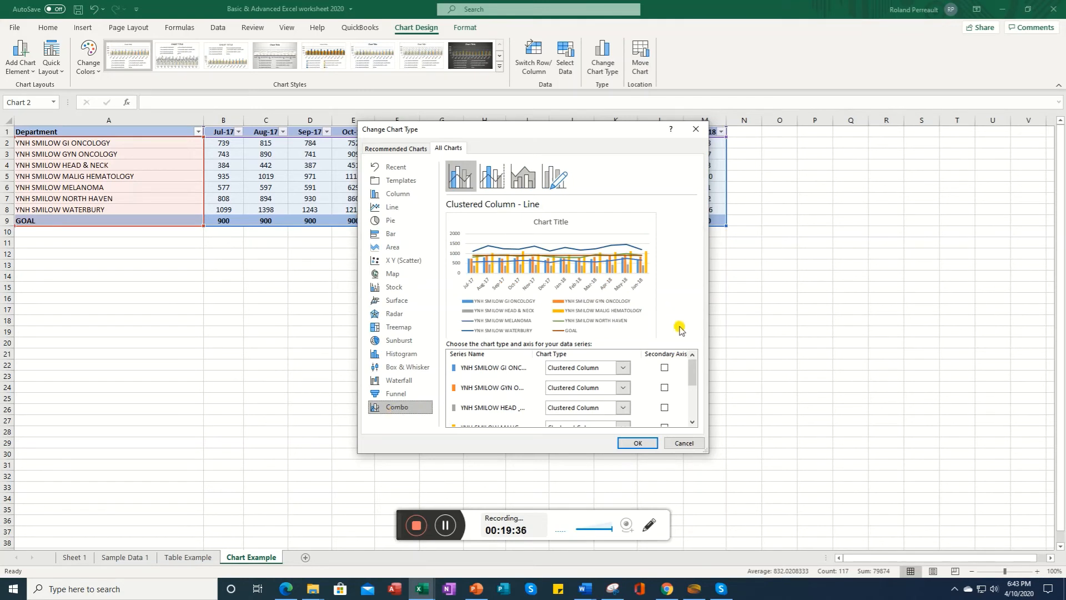
{"action": "left_click_drag", "start_coordinate": [697, 378], "coordinate": [684, 403]}
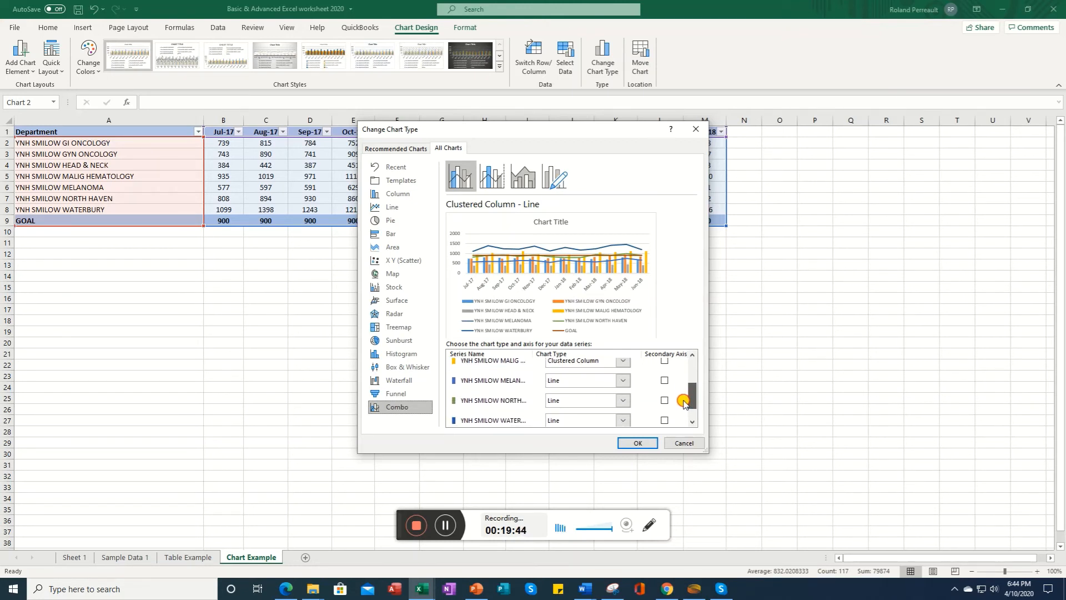
{"action": "left_click_drag", "start_coordinate": [684, 403], "coordinate": [681, 424]}
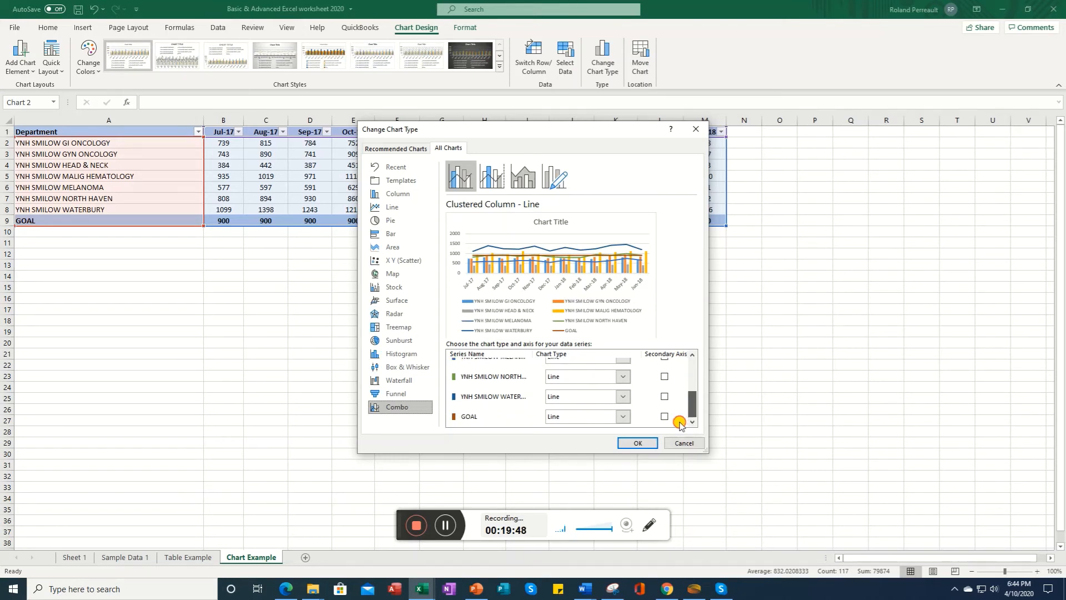
{"action": "scroll", "coordinate": [679, 419], "scroll_direction": "up", "scroll_amount": 2}
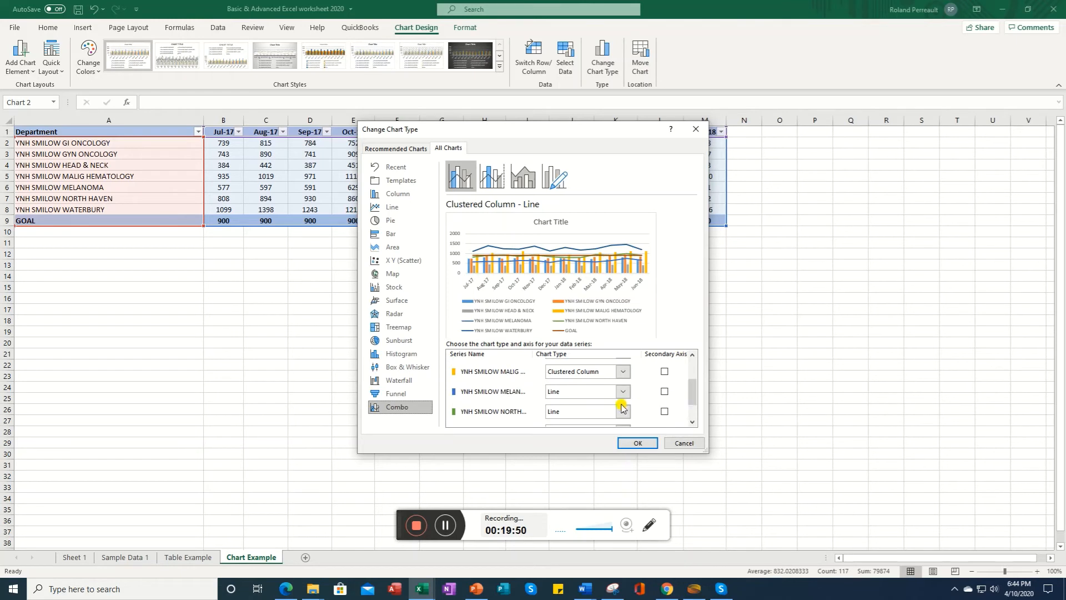
{"action": "left_click", "coordinate": [591, 392]}
{"action": "left_click", "coordinate": [589, 394]}
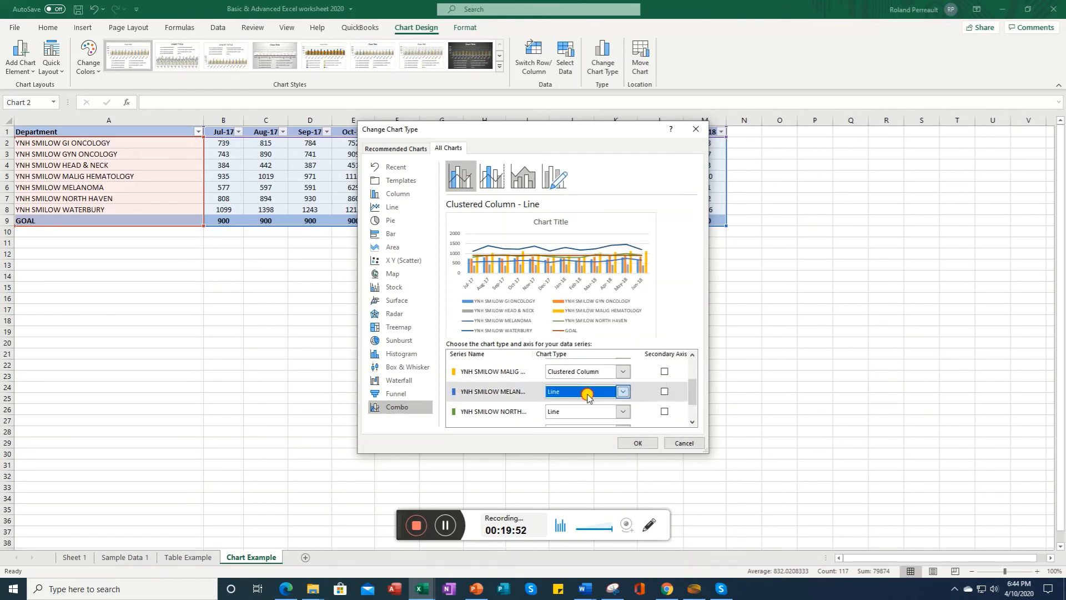
{"action": "left_click", "coordinate": [556, 395]}
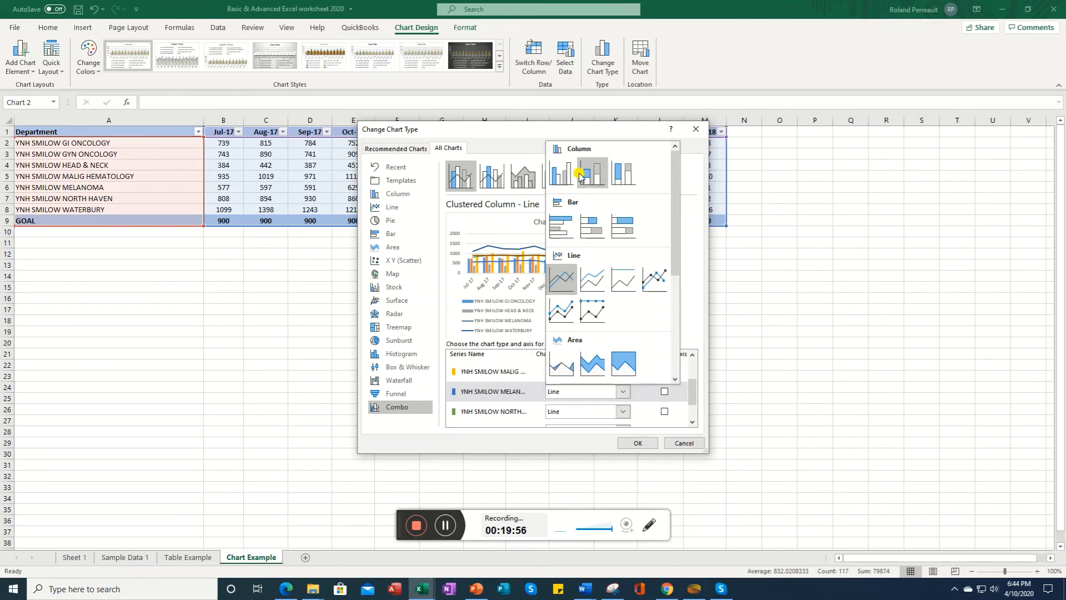
{"action": "left_click", "coordinate": [560, 173]}
Step: Set the YNH SMILOW NORTH HAVEN and YNH SMILOW WATERBURY series to Clustered Column and apply the combo chart
{"action": "left_click", "coordinate": [623, 412]}
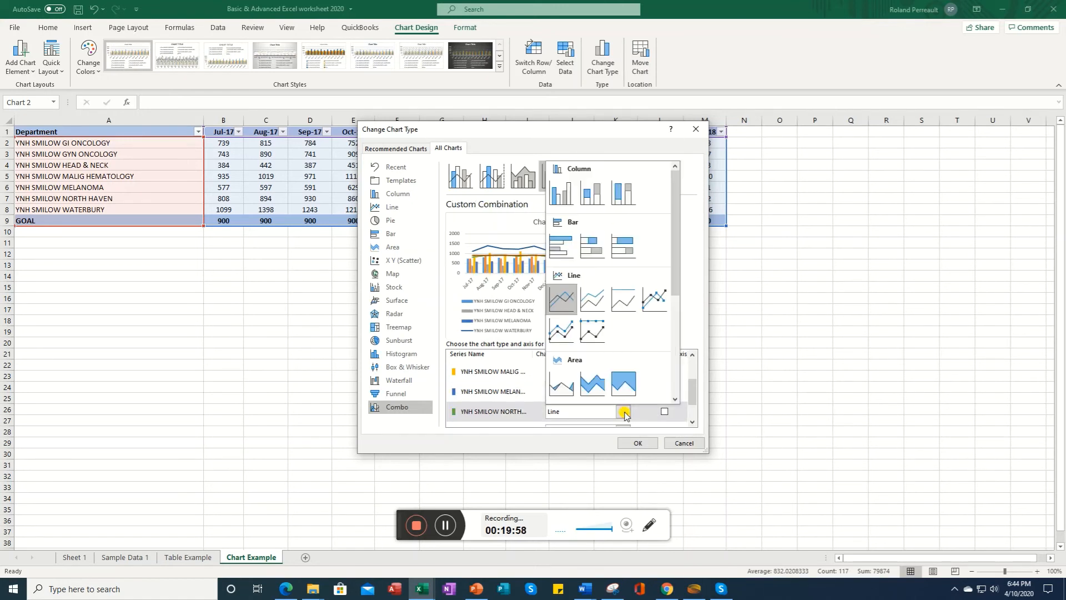
{"action": "left_click", "coordinate": [560, 196]}
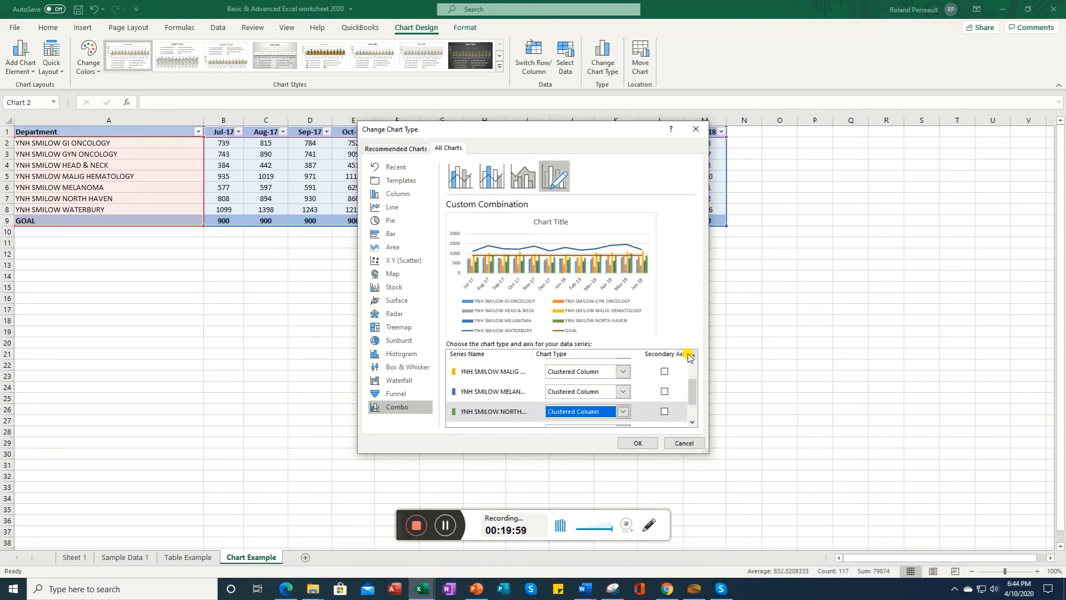
{"action": "left_click", "coordinate": [692, 422]}
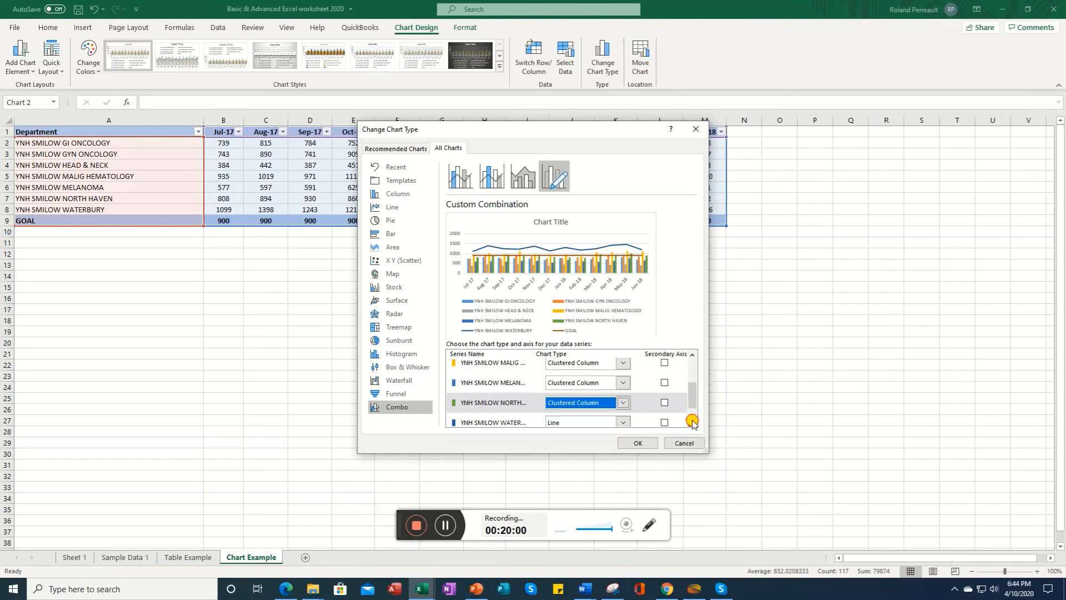
{"action": "left_click", "coordinate": [594, 422]}
{"action": "left_click", "coordinate": [560, 203]}
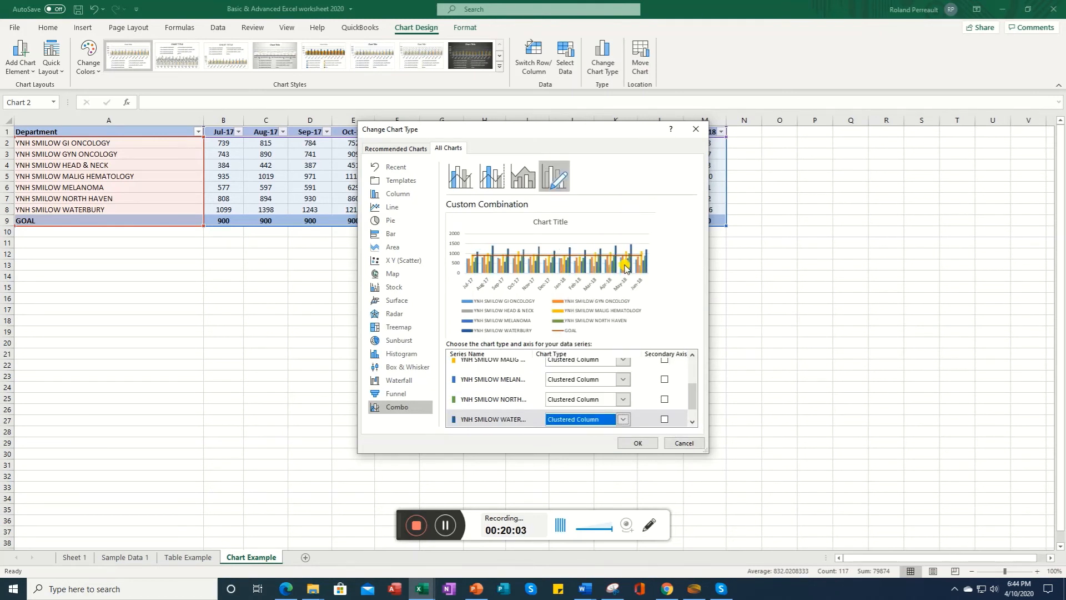
{"action": "left_click", "coordinate": [692, 422]}
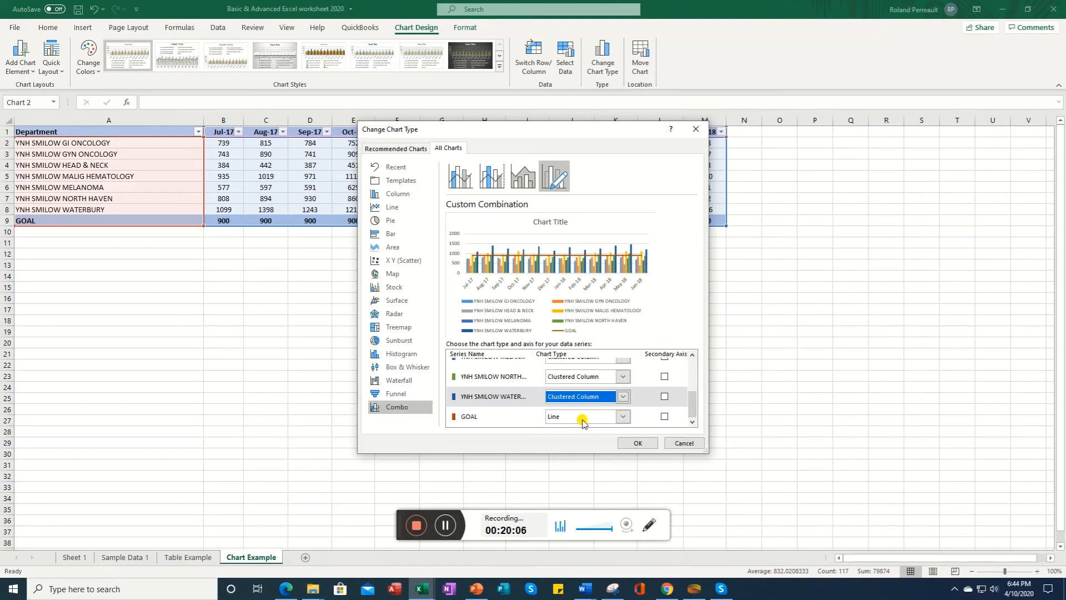
{"action": "left_click", "coordinate": [634, 444]}
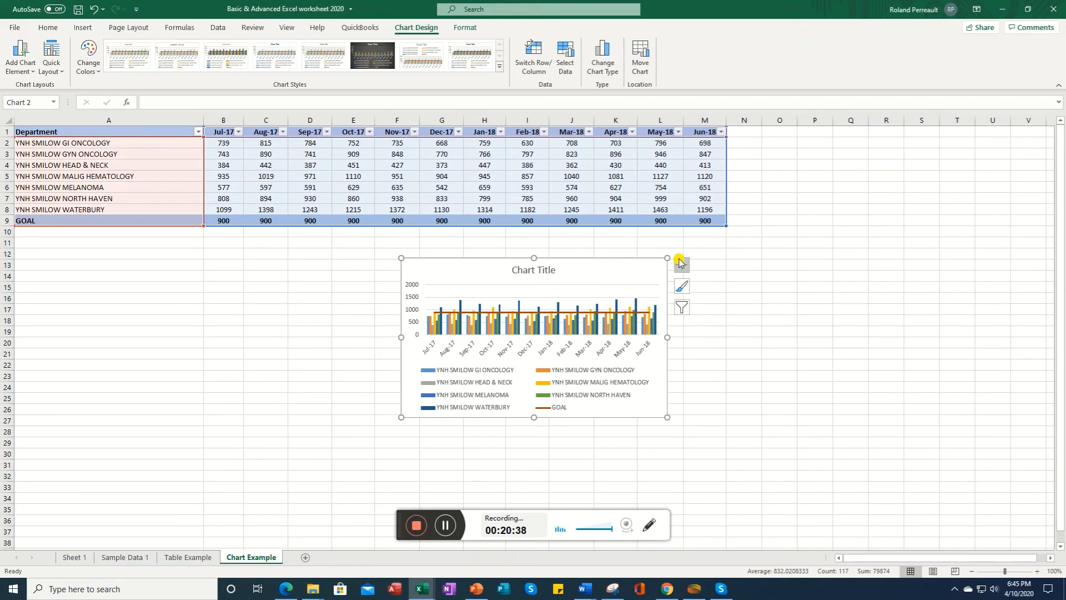
Step: Try turning the chart's primary vertical axis off and back on from the chart elements
{"action": "left_click", "coordinate": [681, 267]}
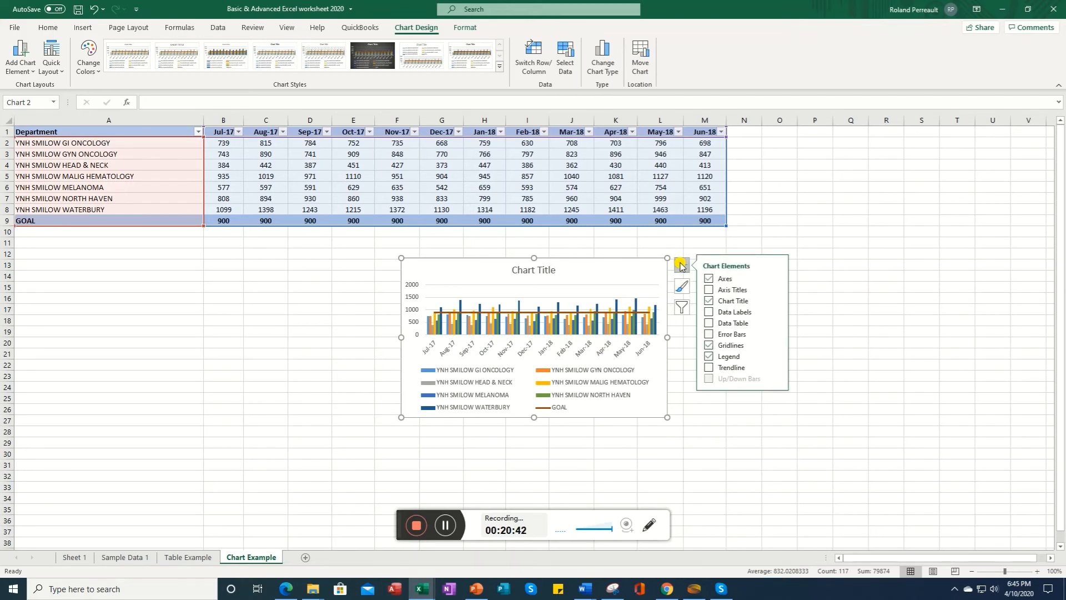
{"action": "left_click", "coordinate": [775, 282]}
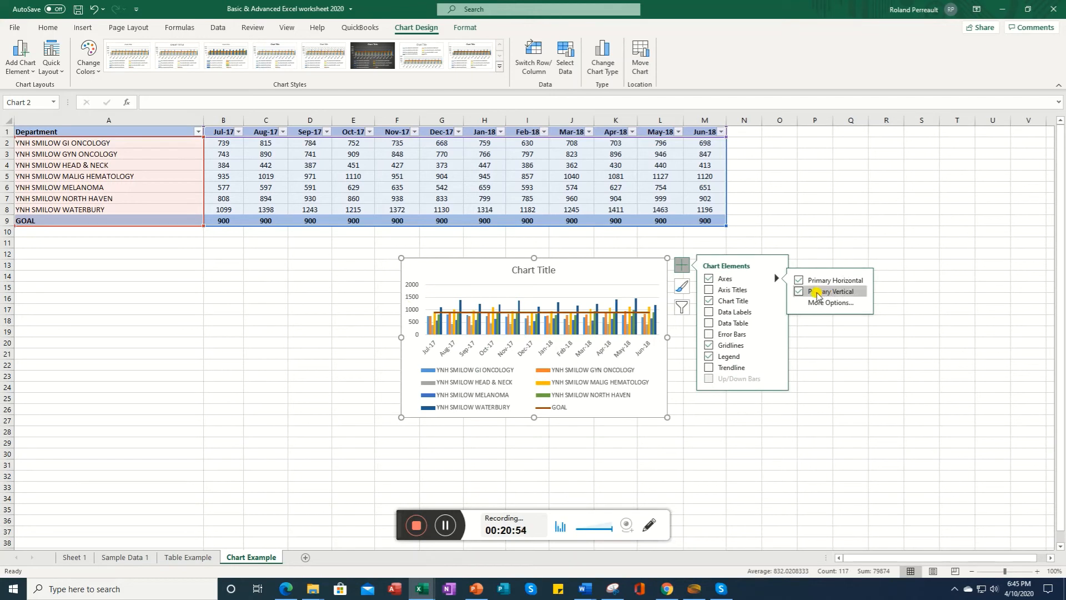
{"action": "left_click", "coordinate": [799, 291]}
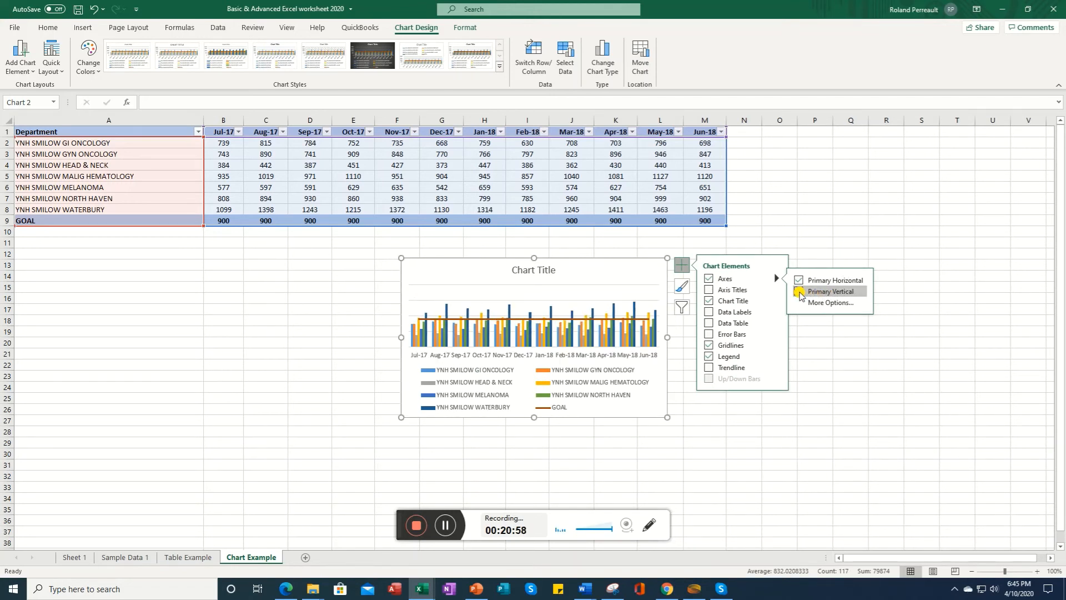
{"action": "left_click", "coordinate": [799, 291]}
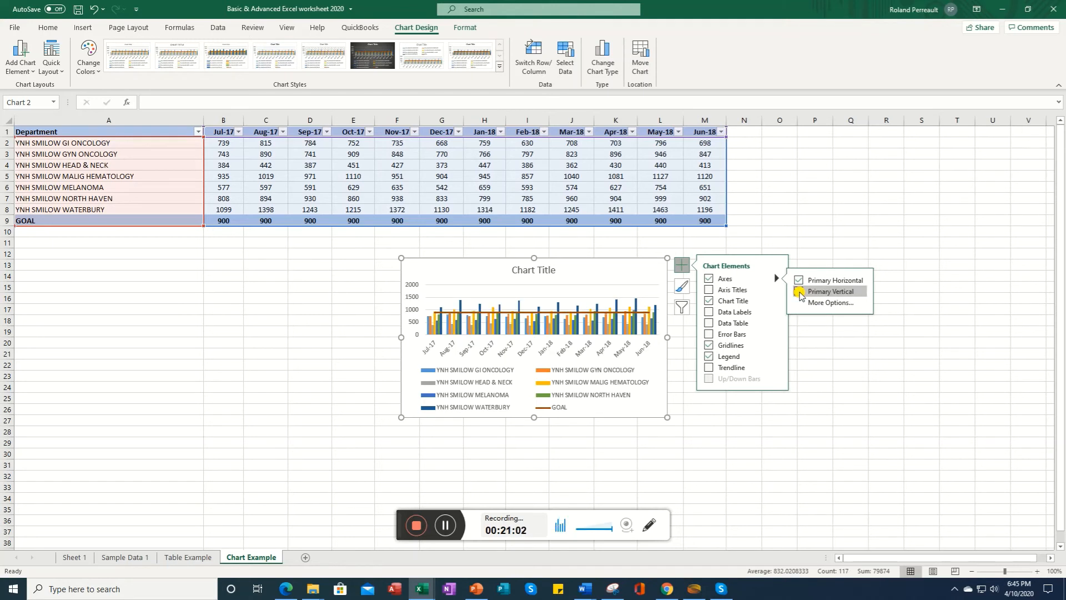
Step: Try adding axis titles and toggling the chart title off and on again
{"action": "left_click", "coordinate": [710, 290]}
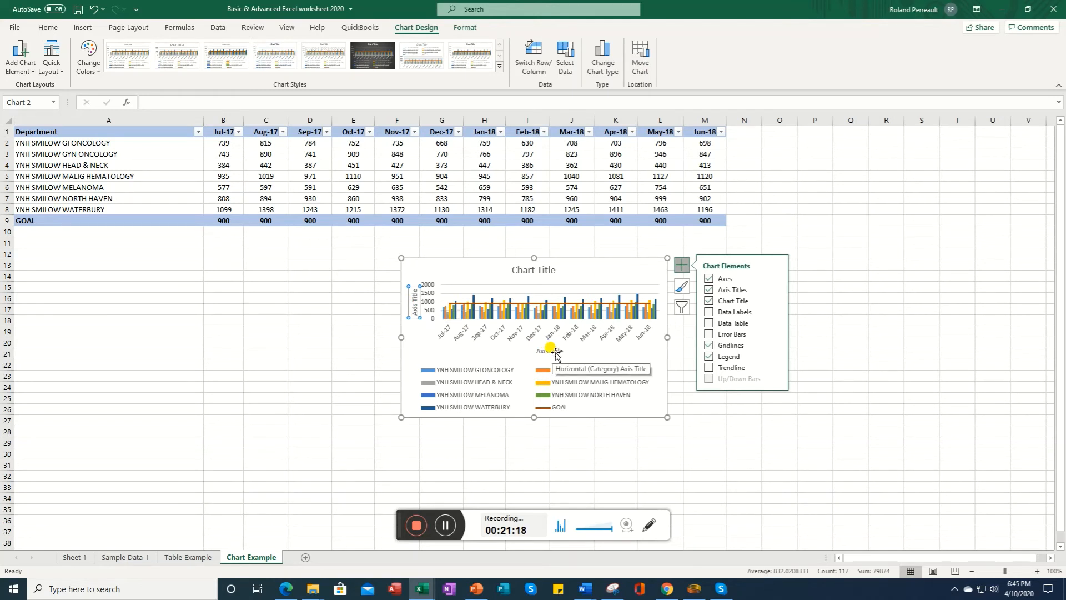
{"action": "left_click", "coordinate": [553, 352]}
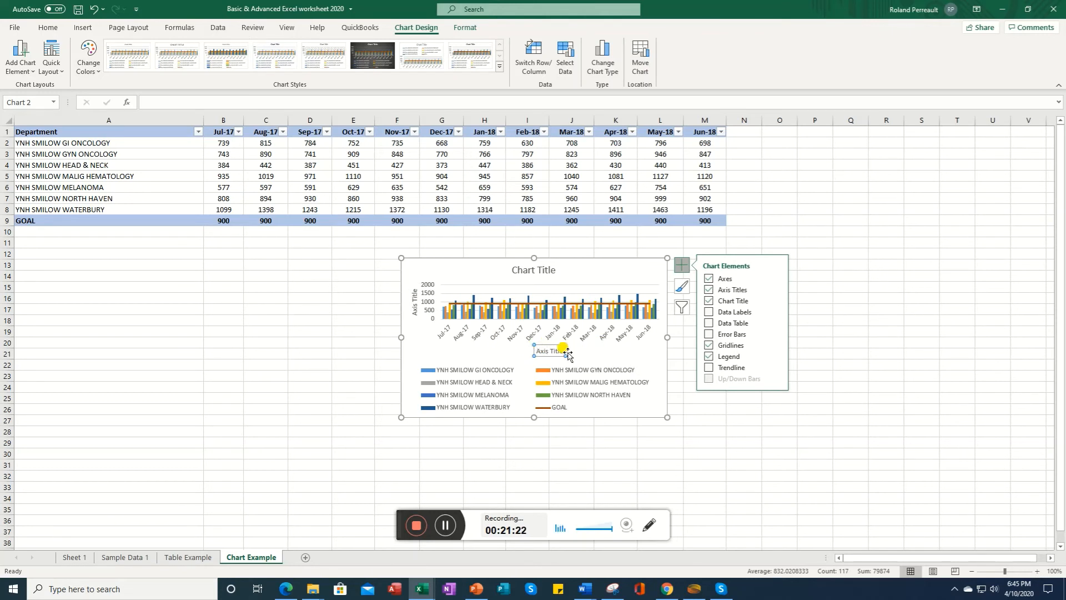
{"action": "left_click", "coordinate": [710, 290]}
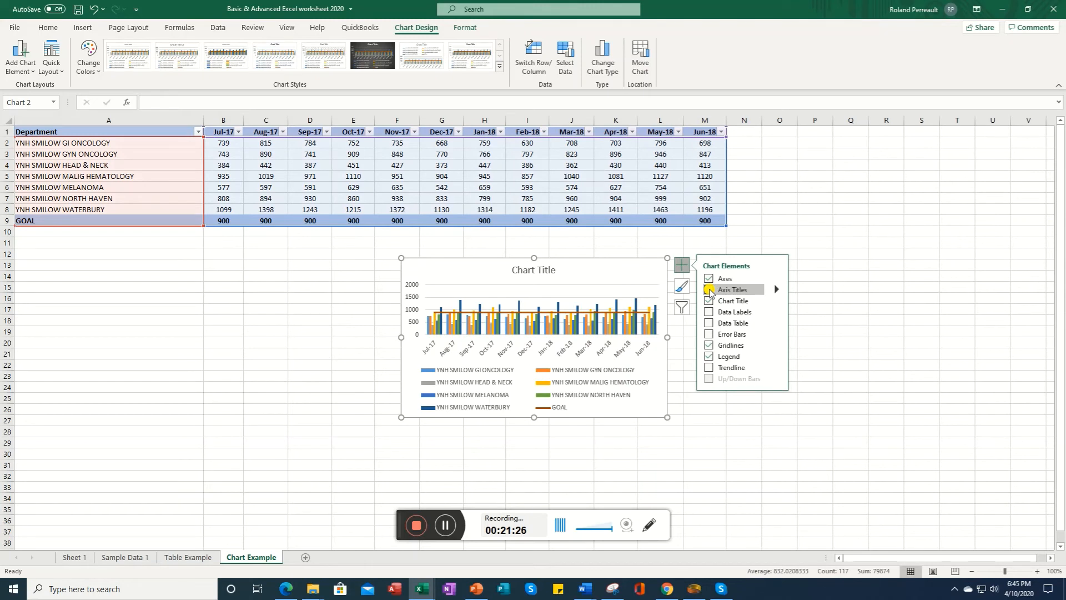
{"action": "left_click", "coordinate": [750, 303]}
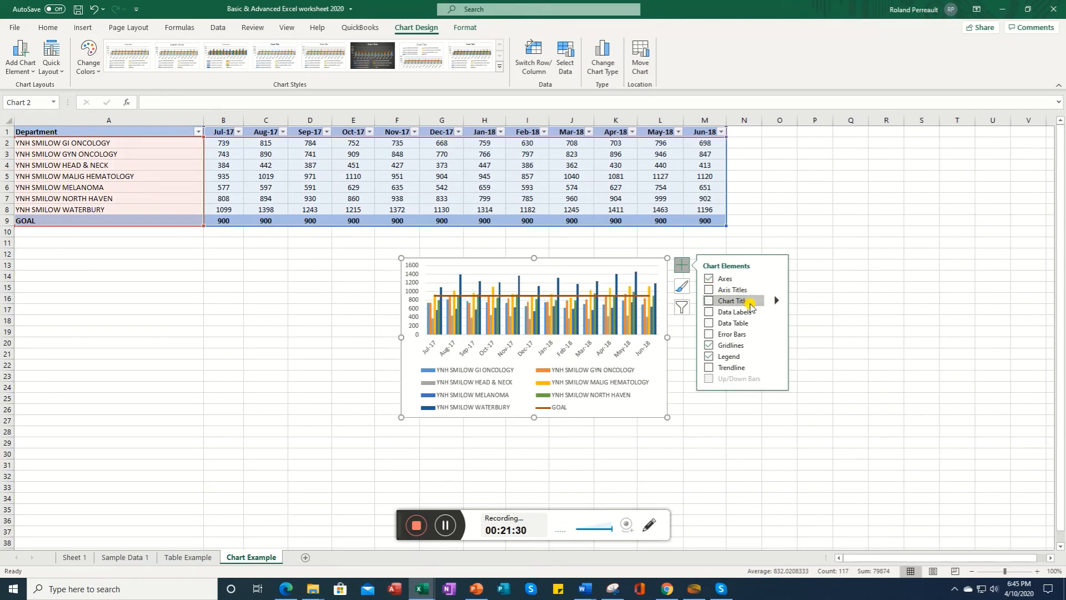
{"action": "left_click", "coordinate": [709, 300]}
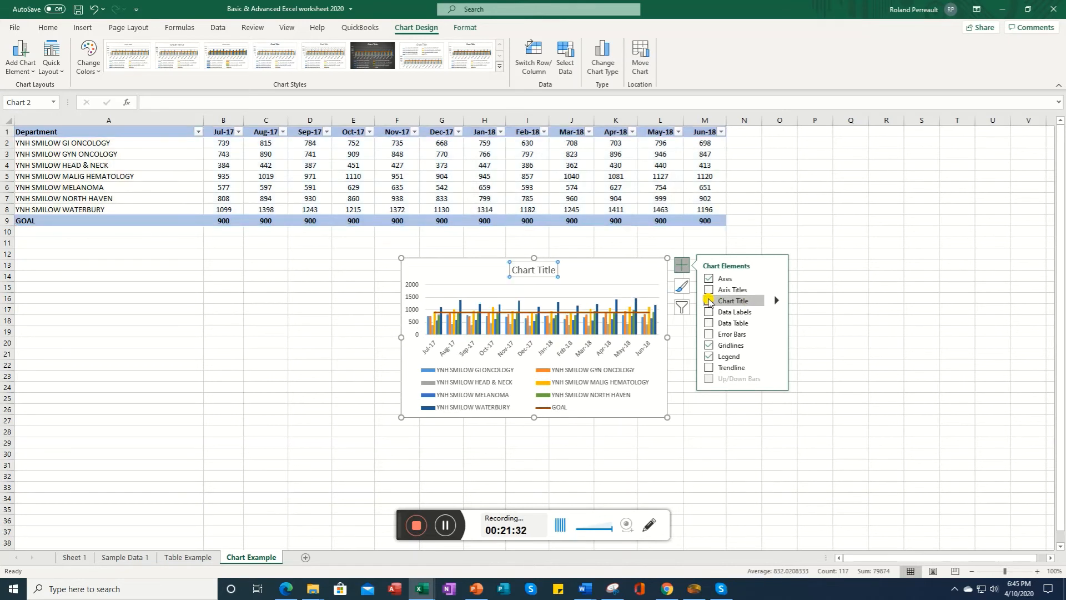
Step: Try moving the chart title, then undo the move
{"action": "left_click", "coordinate": [536, 271]}
{"action": "left_click_drag", "start_coordinate": [510, 270], "coordinate": [538, 272]}
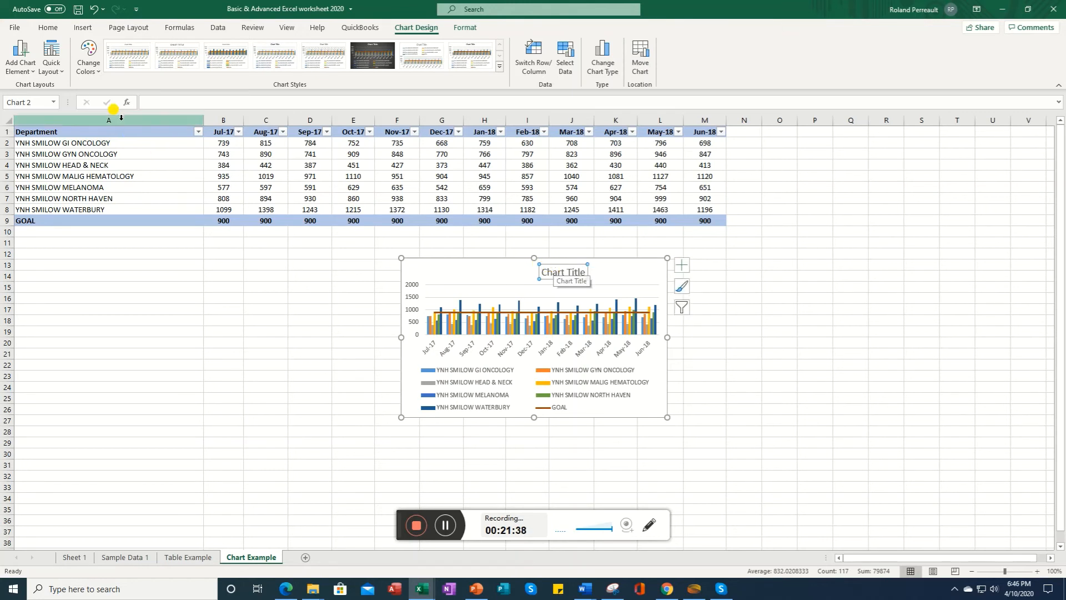
{"action": "left_click", "coordinate": [94, 9]}
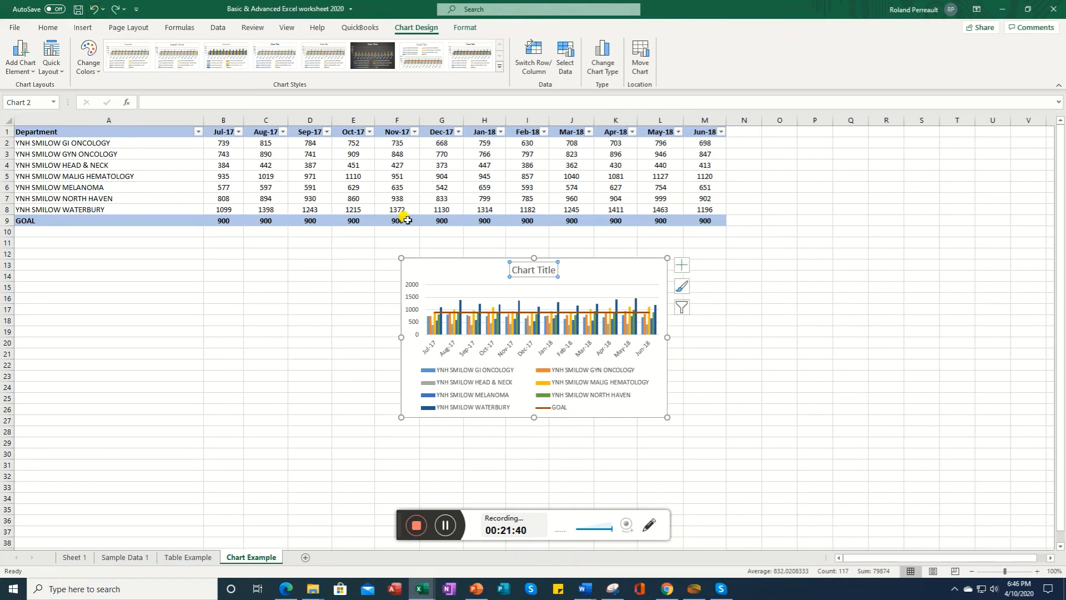
Step: Rename the chart title to Smilow New Patients by Month
{"action": "double_click", "coordinate": [539, 270]}
{"action": "triple_click", "coordinate": [537, 271]}
{"action": "type", "text": "Smilow"}
{"action": "type", "text": " Patien"}
{"action": "key", "text": "BackSpace"}
{"action": "key", "text": "BackSpace"}
{"action": "key", "text": "BackSpace"}
{"action": "key", "text": "BackSpace"}
{"action": "key", "text": "BackSpace"}
{"action": "key", "text": "BackSpace"}
{"action": "type", "text": "New Patients"}
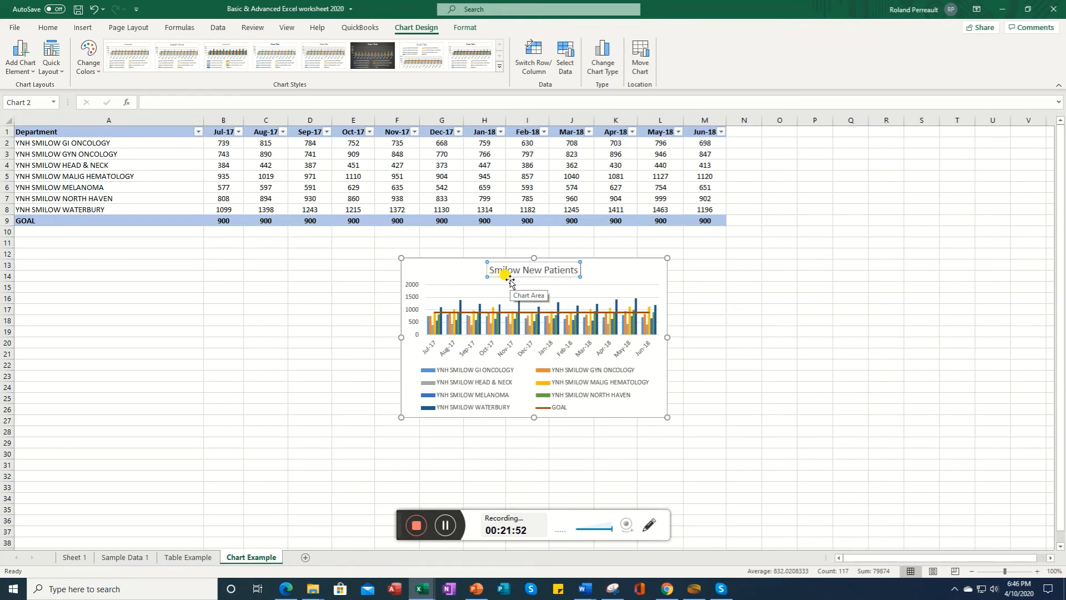
{"action": "type", "text": " by Month"}
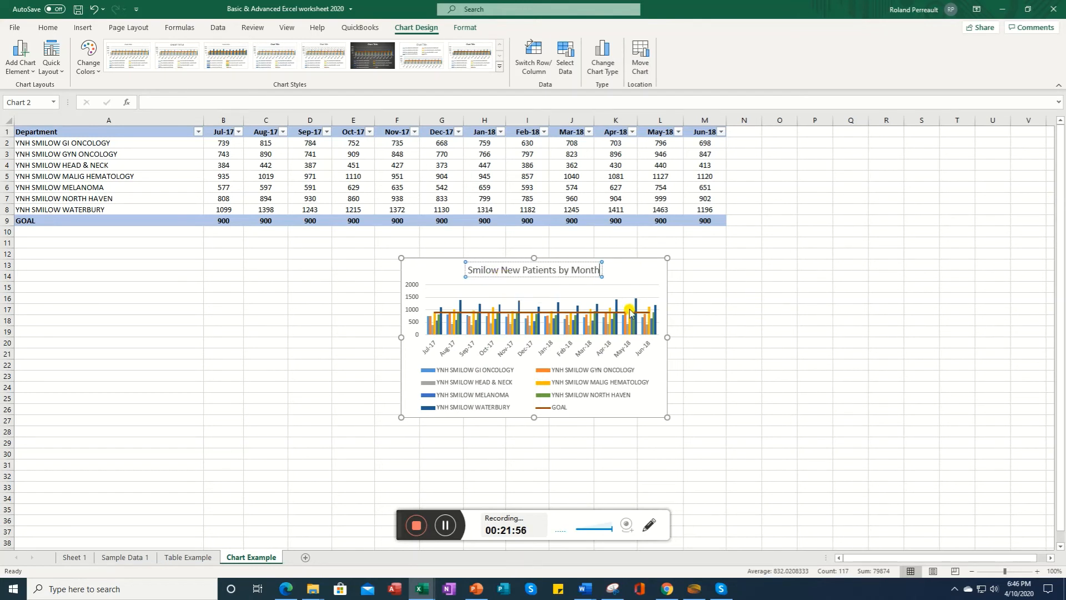
{"action": "left_click", "coordinate": [643, 286]}
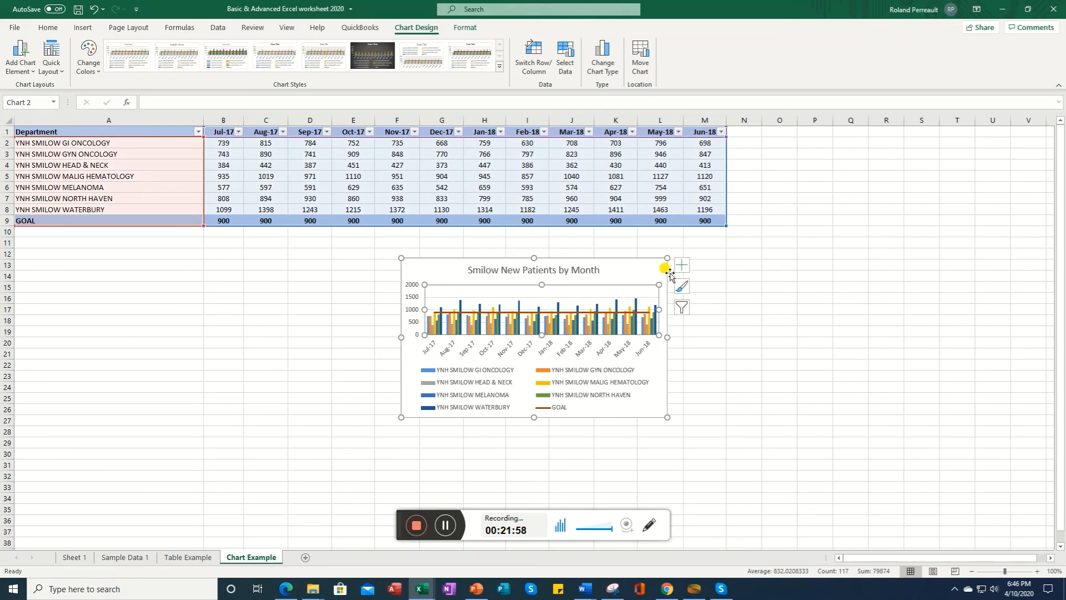
Step: Try adding data labels to the chart, then remove them and select the legend
{"action": "left_click", "coordinate": [682, 268]}
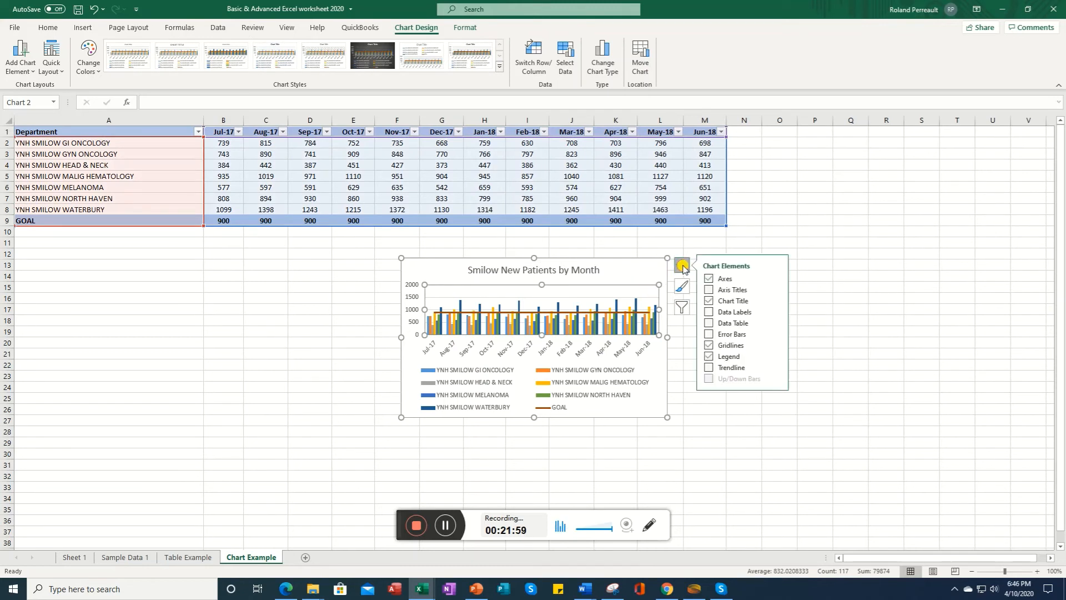
{"action": "left_click", "coordinate": [709, 312]}
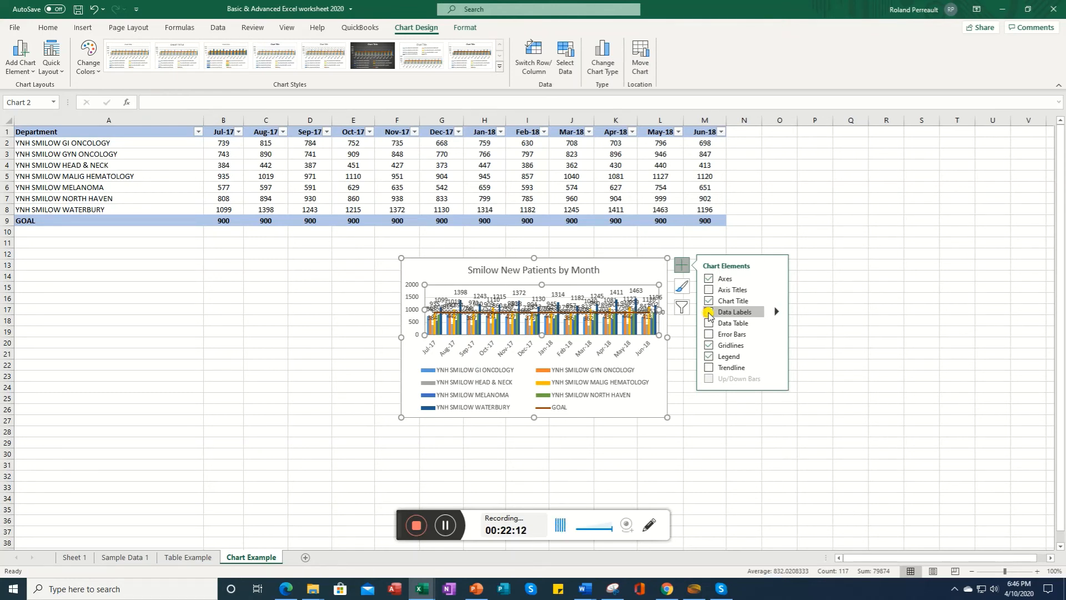
{"action": "left_click", "coordinate": [709, 312]}
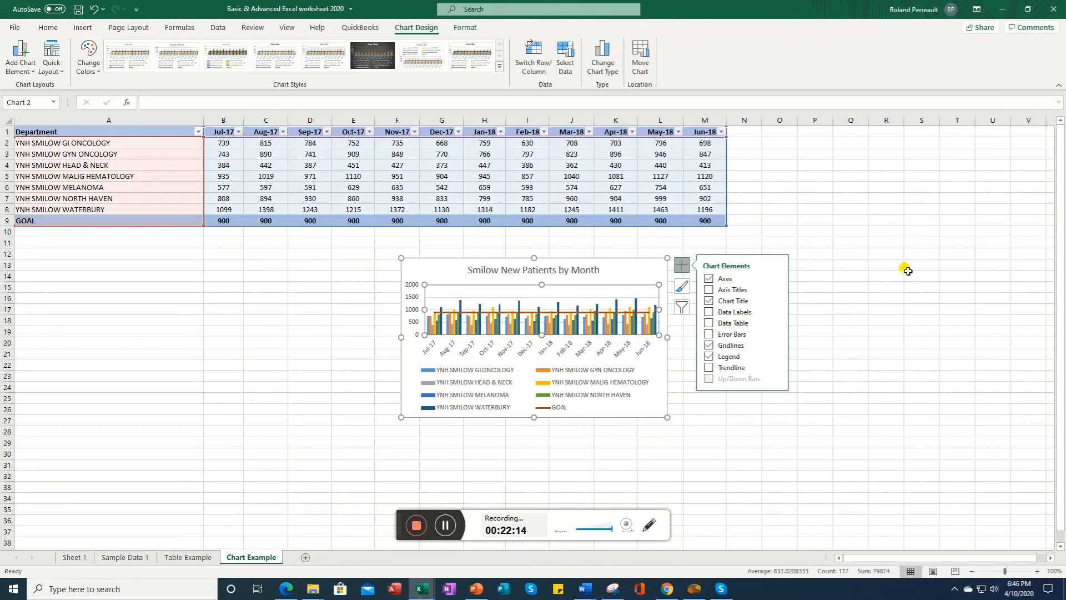
{"action": "left_click", "coordinate": [875, 268]}
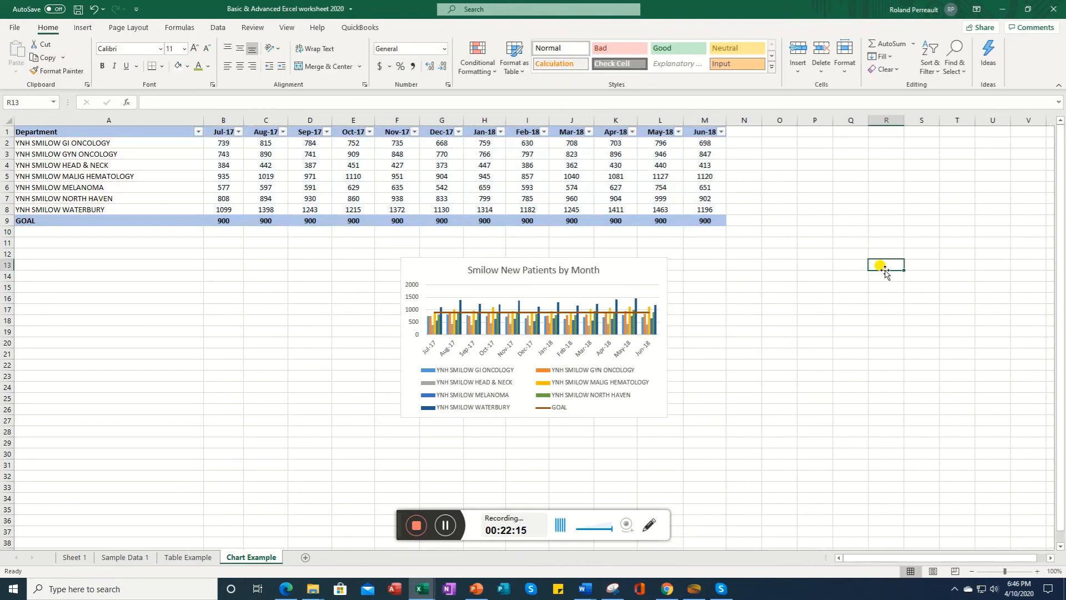
{"action": "left_click", "coordinate": [612, 370]}
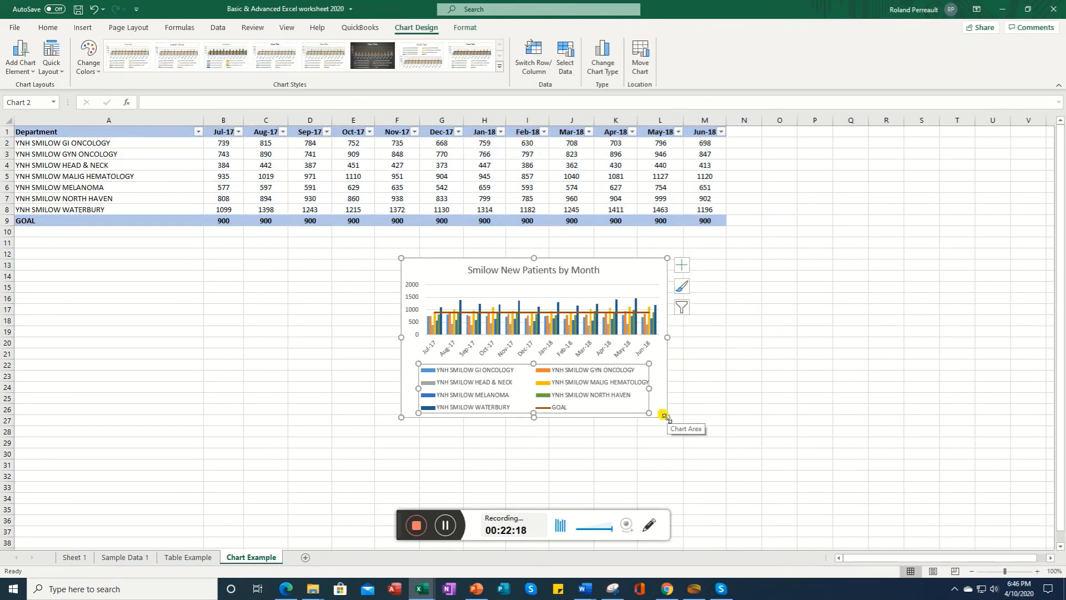
Step: Enlarge the chart and reposition it to span about rows 10 to 37 below the table
{"action": "left_click_drag", "start_coordinate": [664, 415], "coordinate": [812, 522]}
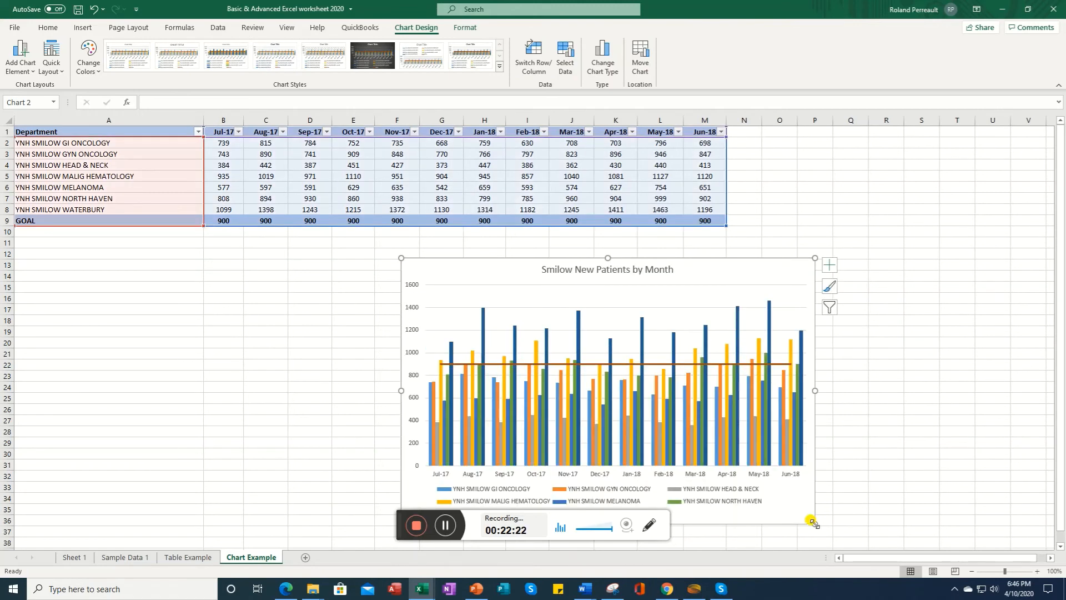
{"action": "left_click_drag", "start_coordinate": [400, 258], "coordinate": [372, 231]}
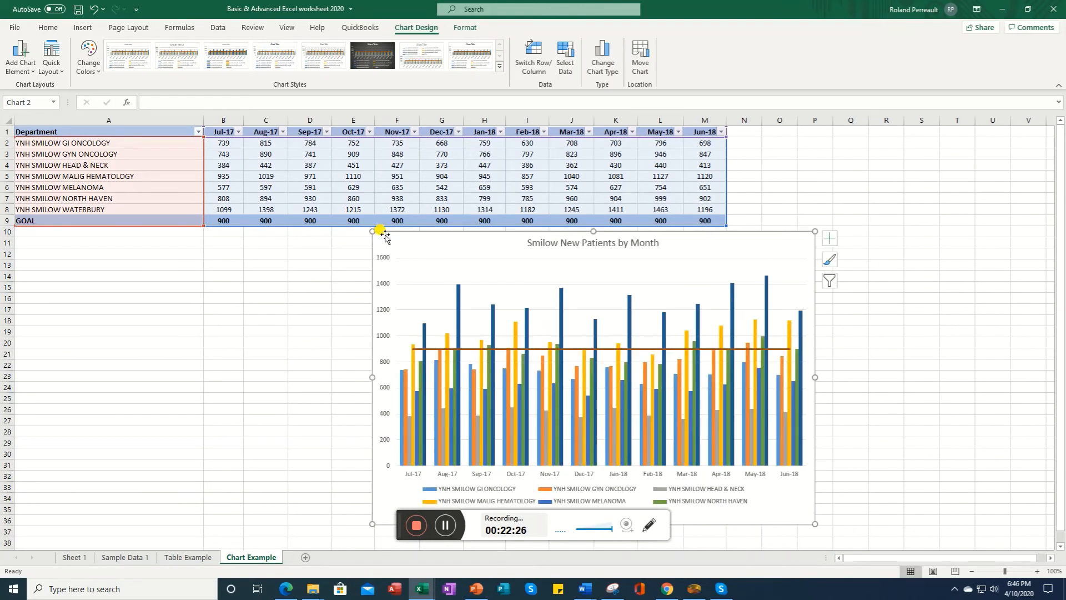
Step: Try adding data labels to the chart, then remove them again
{"action": "left_click", "coordinate": [831, 240]}
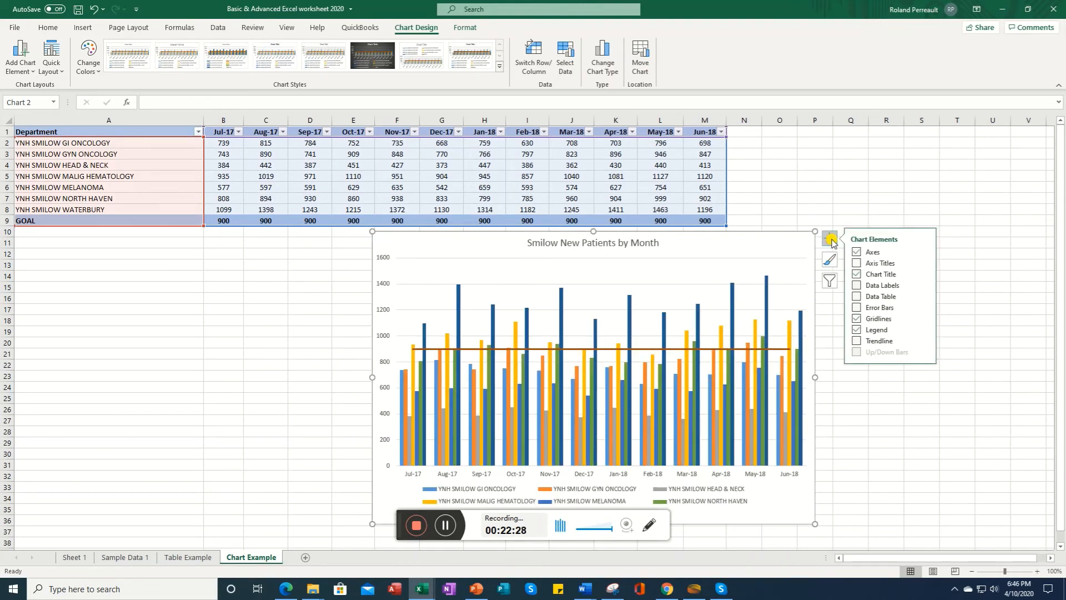
{"action": "left_click", "coordinate": [856, 285]}
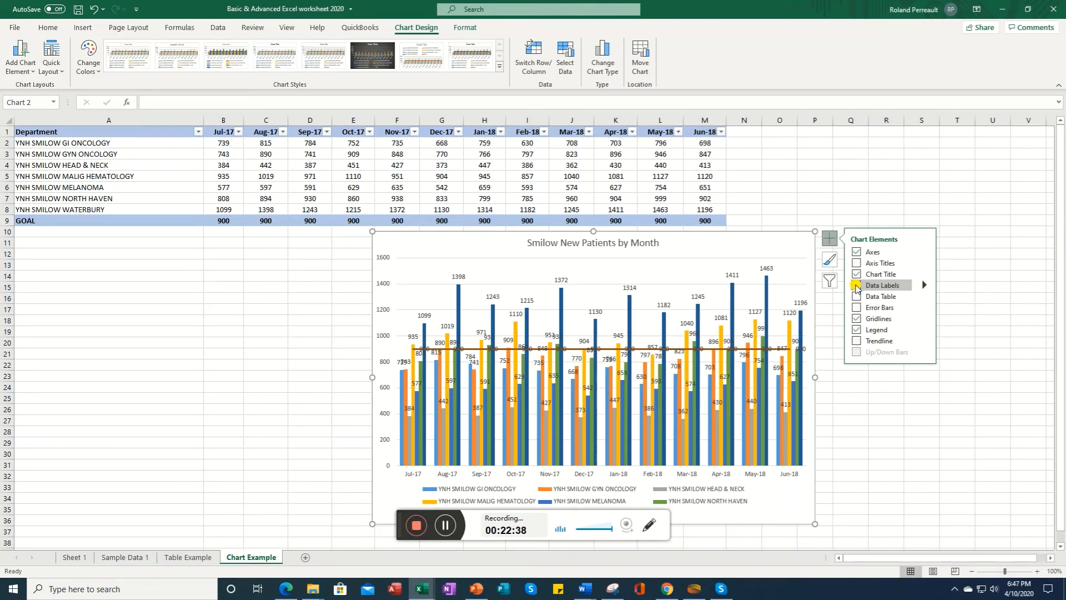
{"action": "left_click", "coordinate": [856, 285]}
Step: Try adding a data table and error bars to the chart, then remove both
{"action": "left_click", "coordinate": [857, 297]}
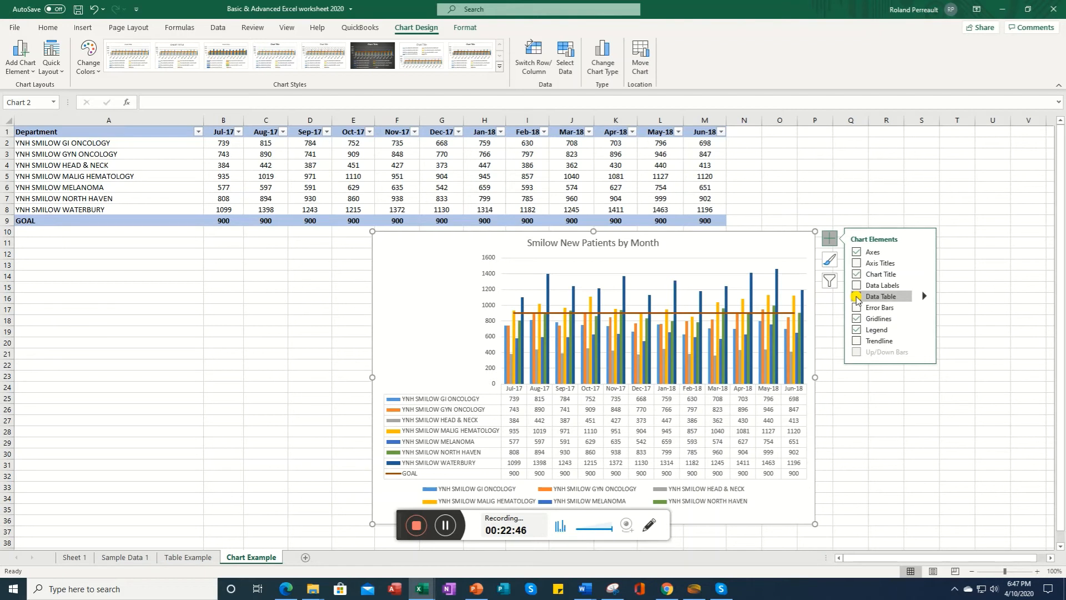
{"action": "left_click", "coordinate": [857, 298]}
{"action": "left_click", "coordinate": [856, 307]}
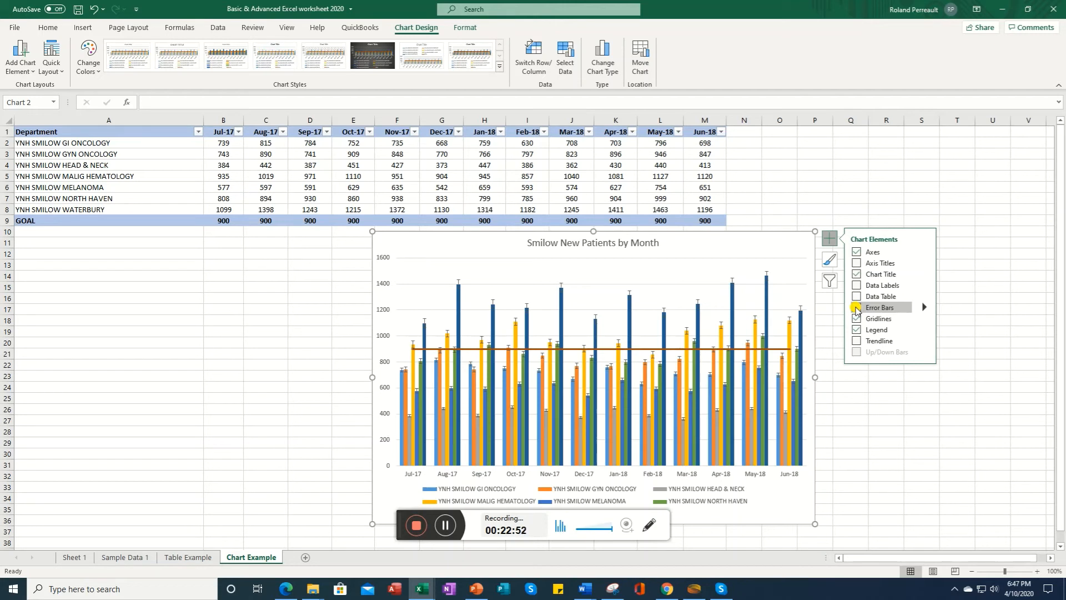
{"action": "left_click", "coordinate": [857, 309]}
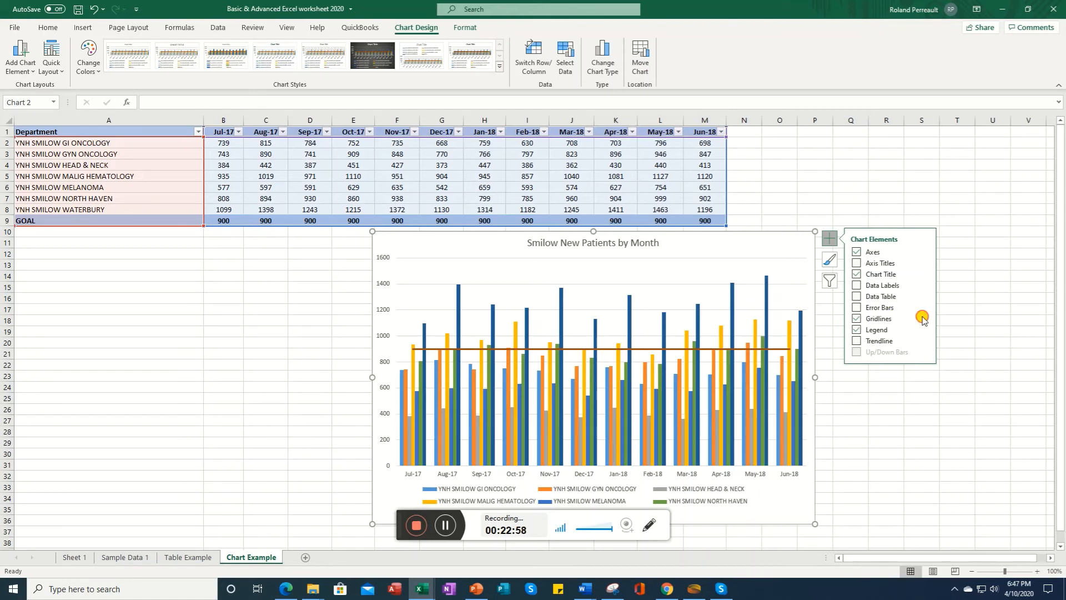
Step: Try adding primary major vertical gridlines and opening the gridline format options, then remove and close them
{"action": "left_click", "coordinate": [924, 318]}
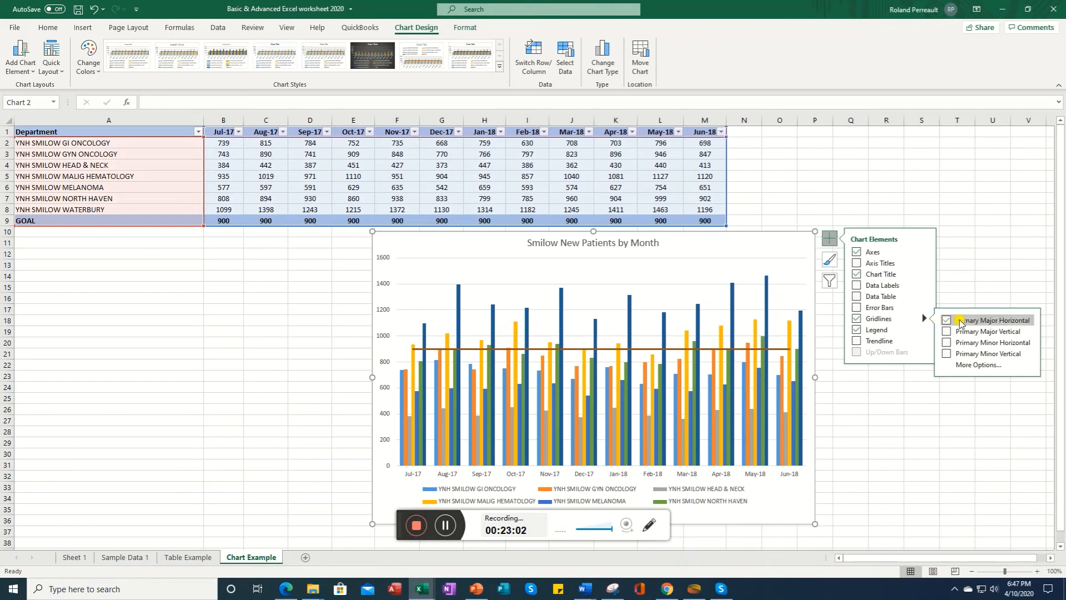
{"action": "left_click", "coordinate": [947, 331]}
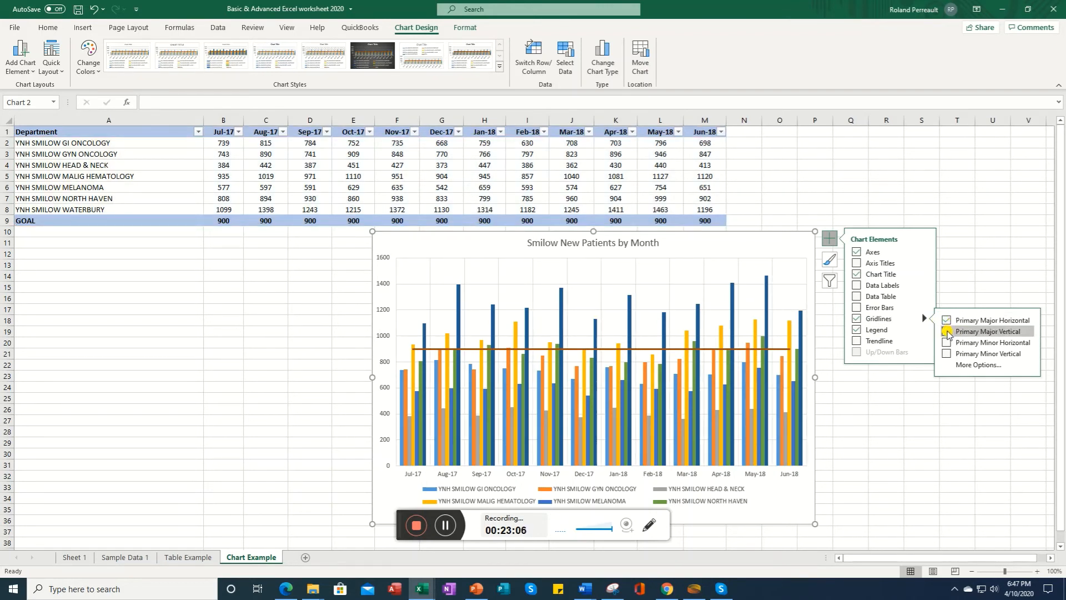
{"action": "left_click", "coordinate": [948, 332]}
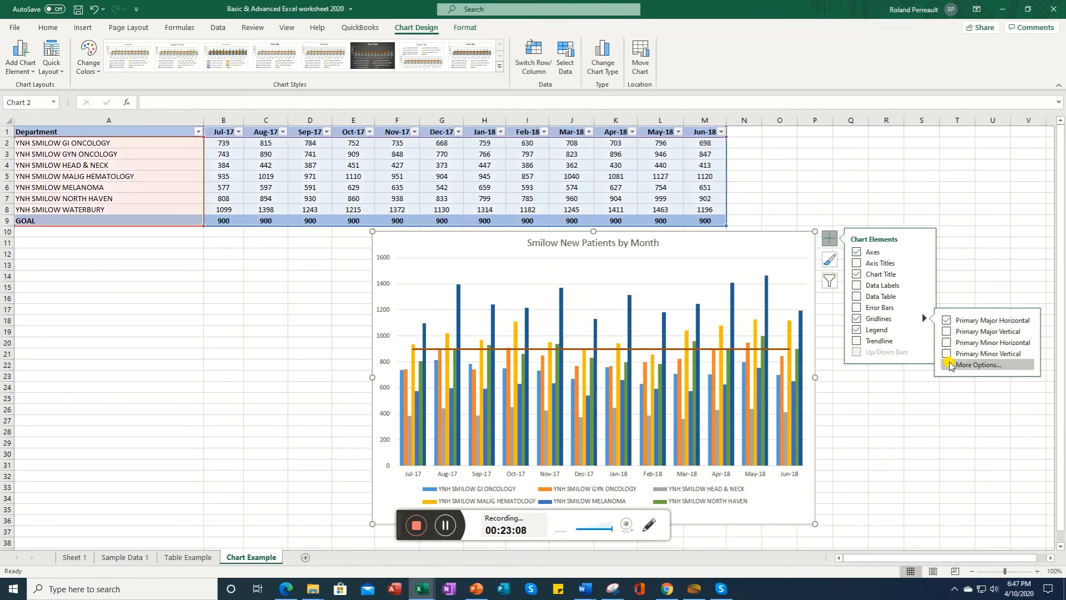
{"action": "left_click", "coordinate": [950, 365]}
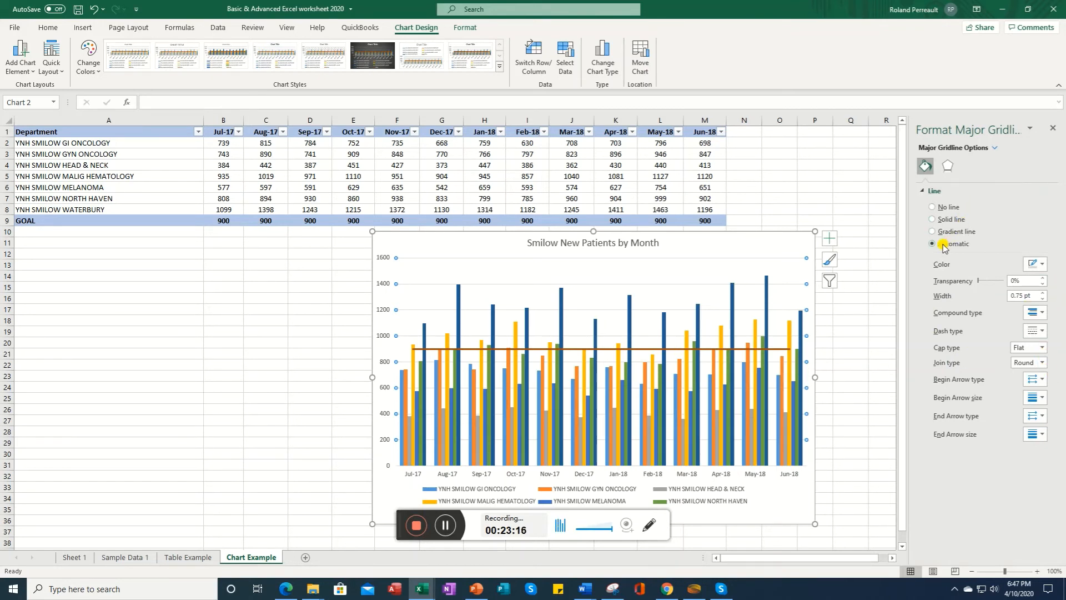
{"action": "left_click", "coordinate": [1053, 129]}
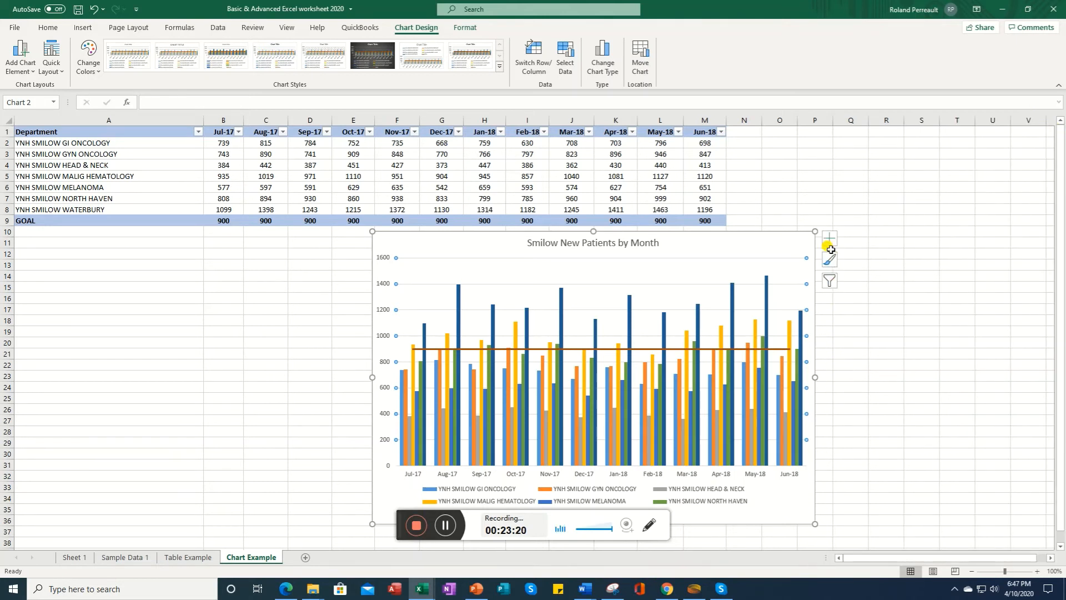
Step: Open the legend's format options and set the legend position to Top
{"action": "left_click", "coordinate": [830, 238]}
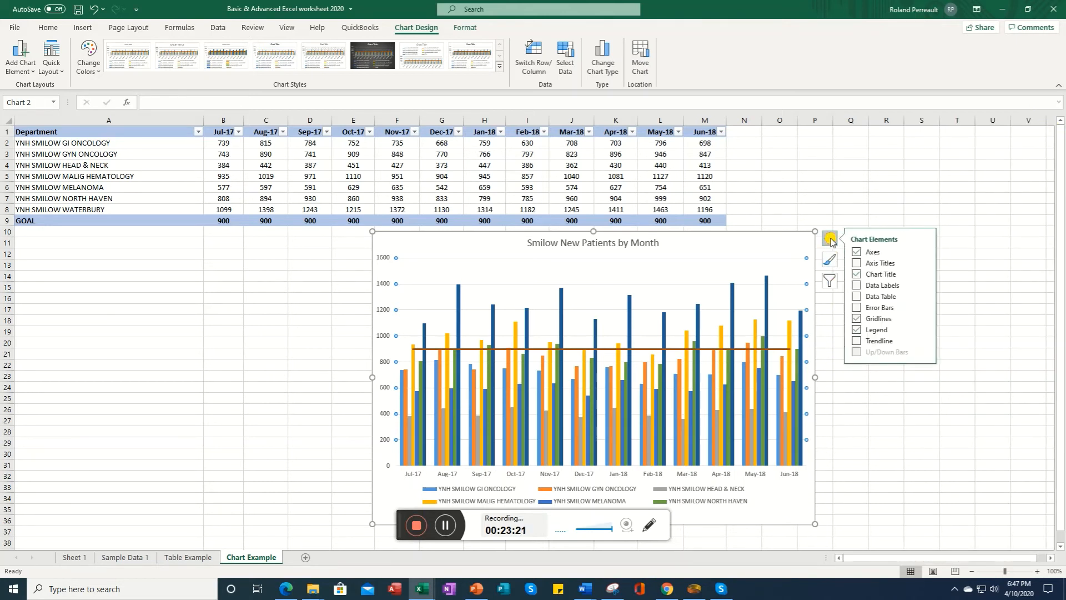
{"action": "left_click", "coordinate": [923, 332]}
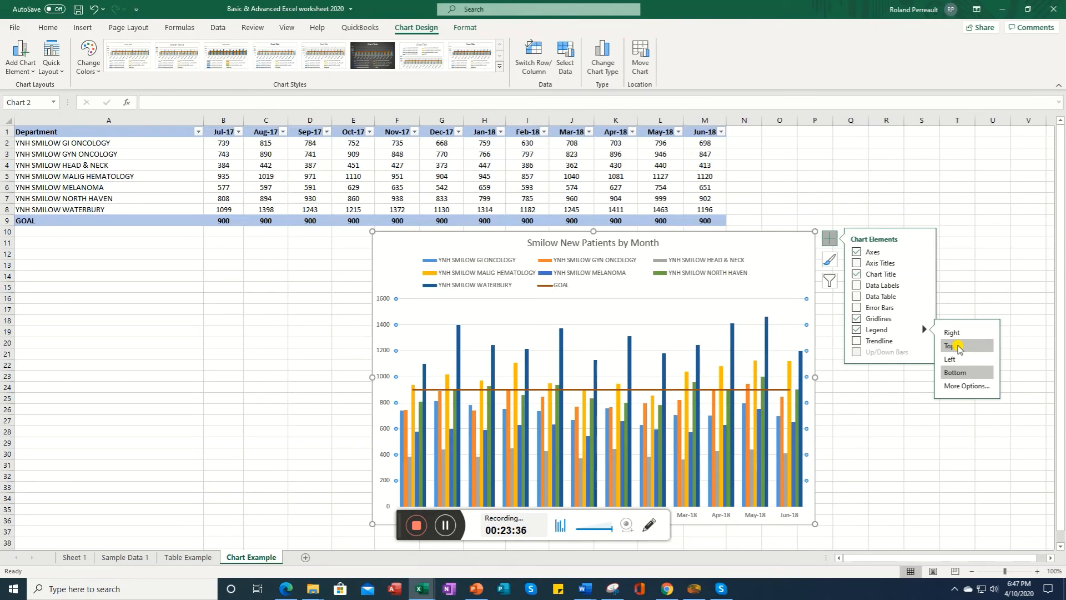
{"action": "left_click", "coordinate": [959, 387]}
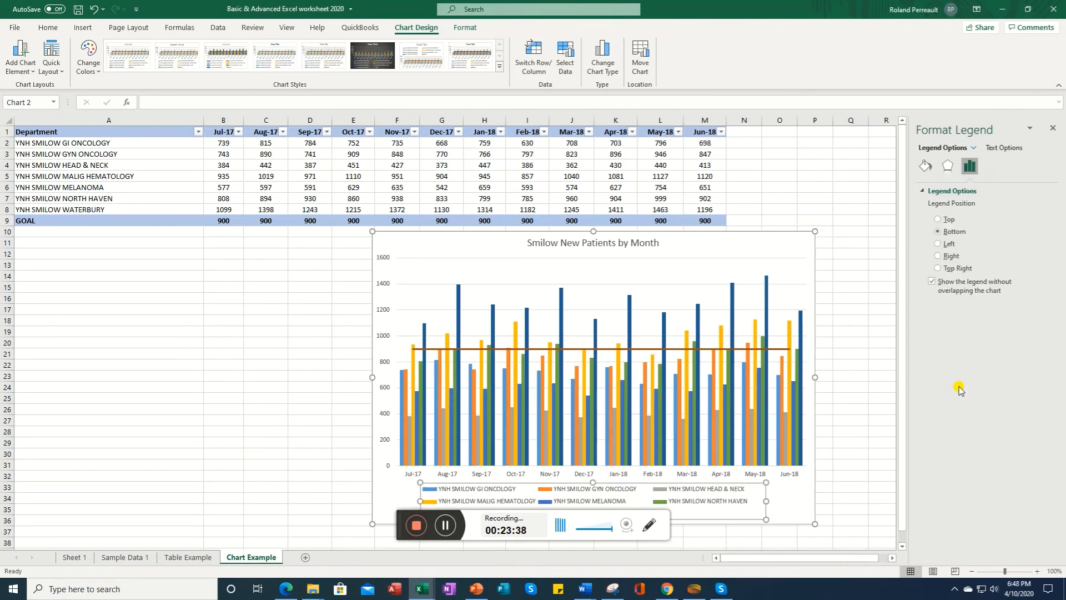
{"action": "left_click", "coordinate": [938, 221]}
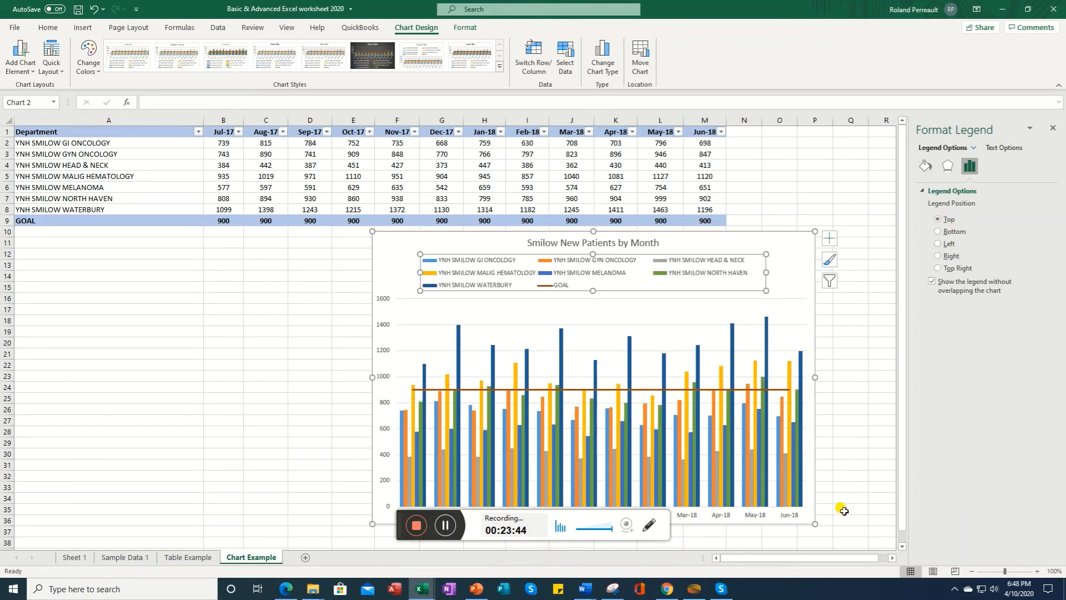
Step: Try adding a linear trendline to the chart, then cancel the series selection
{"action": "left_click", "coordinate": [830, 238]}
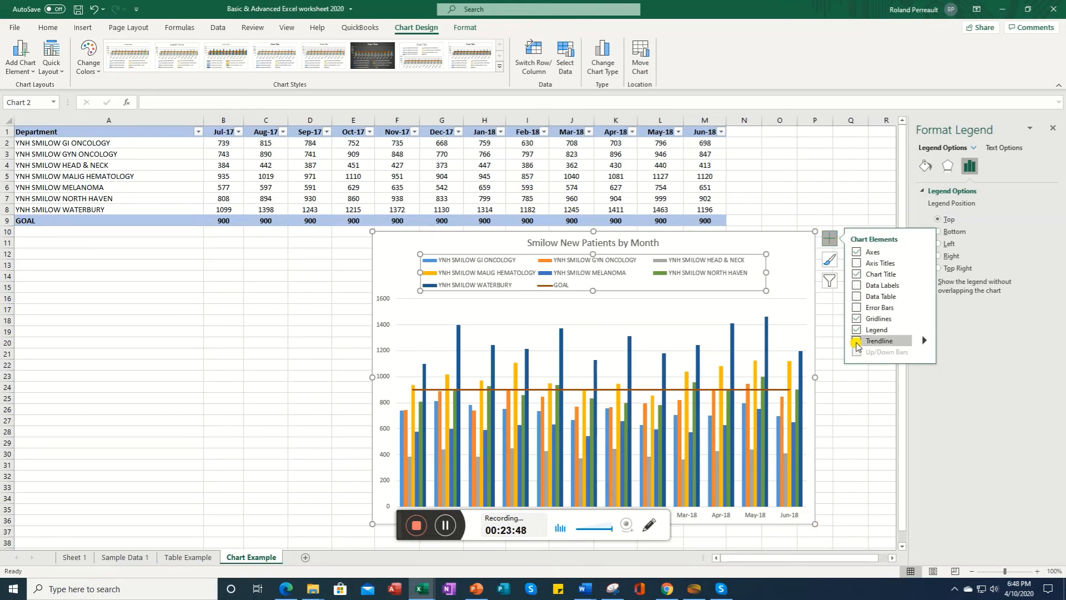
{"action": "left_click", "coordinate": [924, 344]}
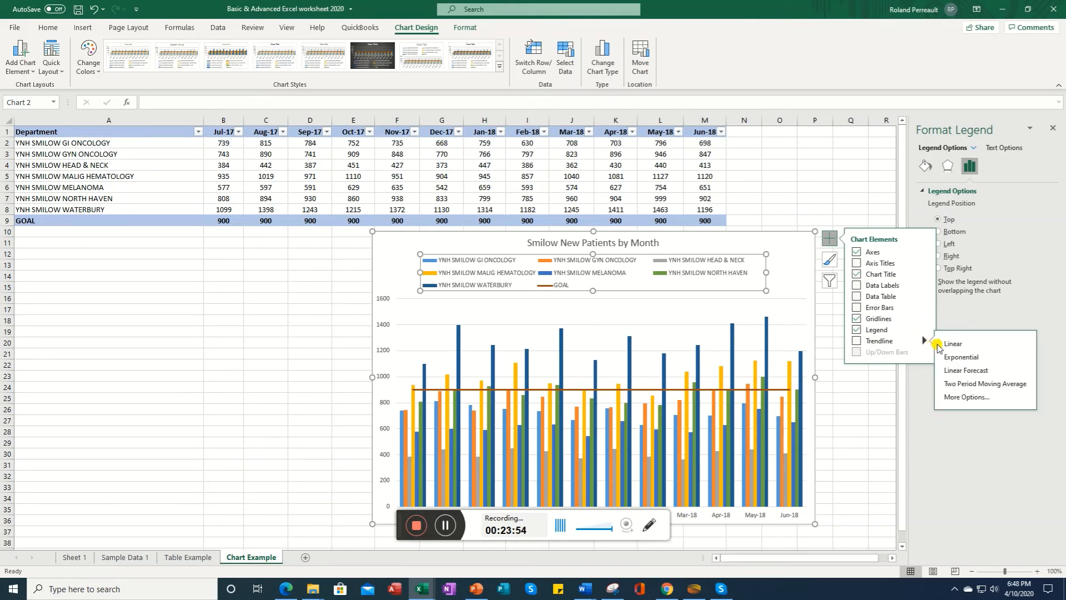
{"action": "left_click", "coordinate": [953, 344]}
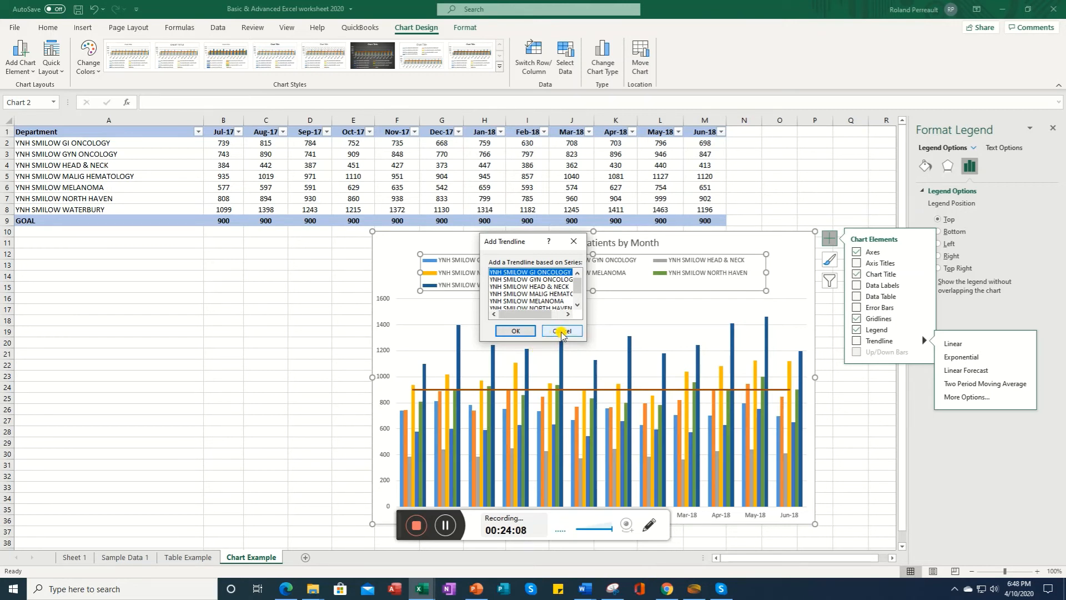
{"action": "left_click", "coordinate": [562, 332]}
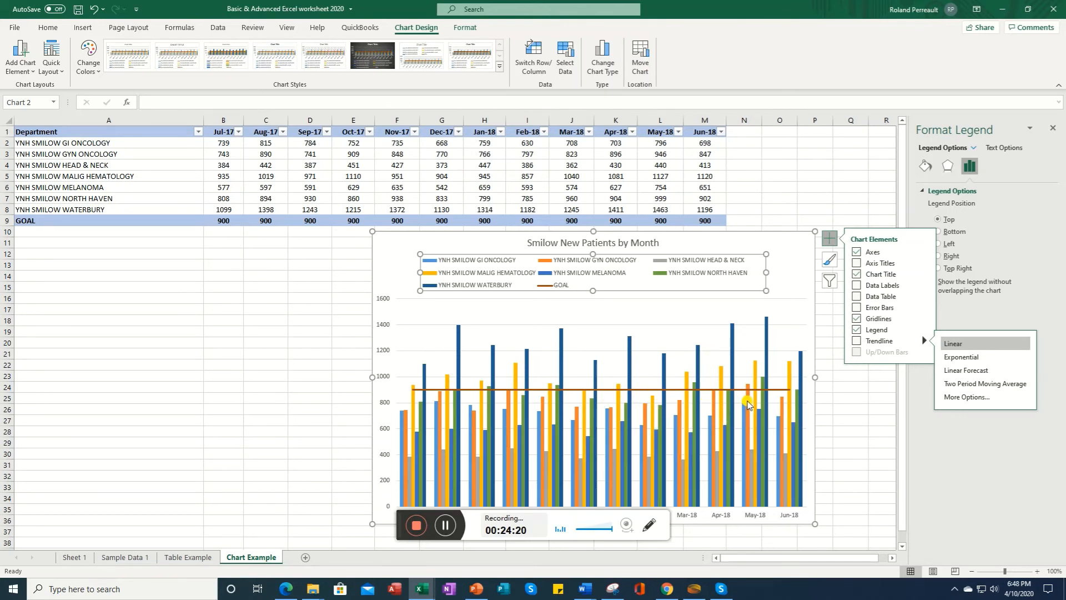
Step: Apply chart Style 6 to the chart
{"action": "mouse_move", "coordinate": [768, 411]}
{"action": "left_click", "coordinate": [835, 244]}
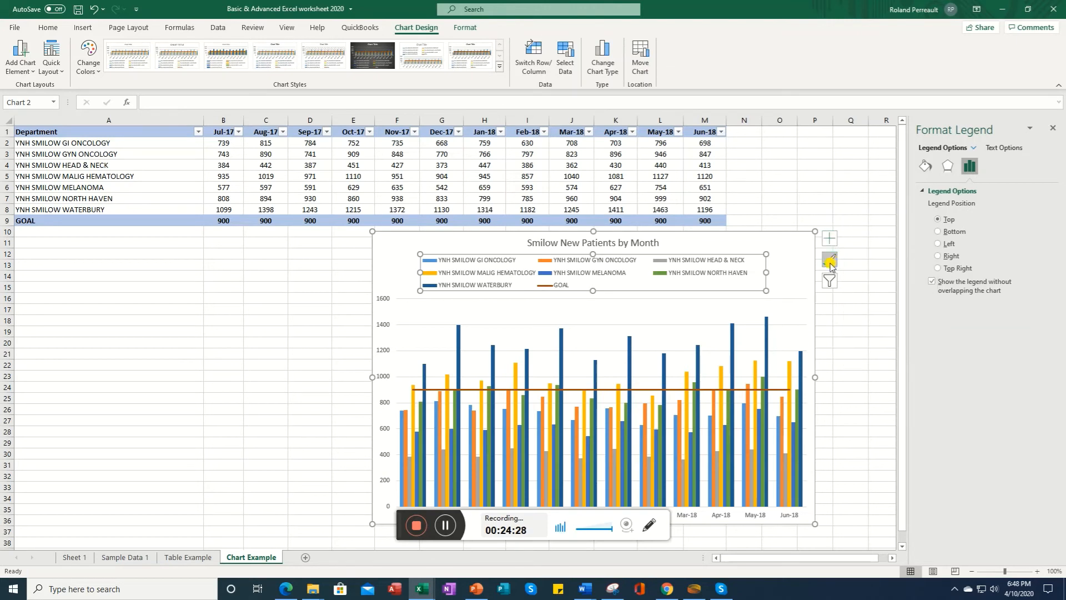
{"action": "left_click", "coordinate": [831, 265]}
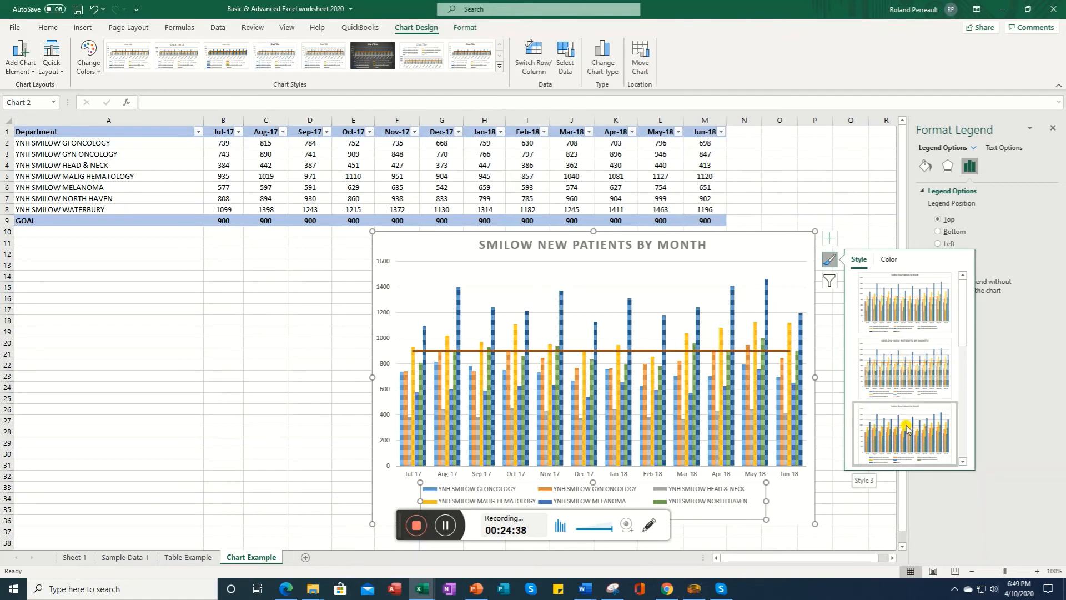
{"action": "left_click", "coordinate": [964, 439]}
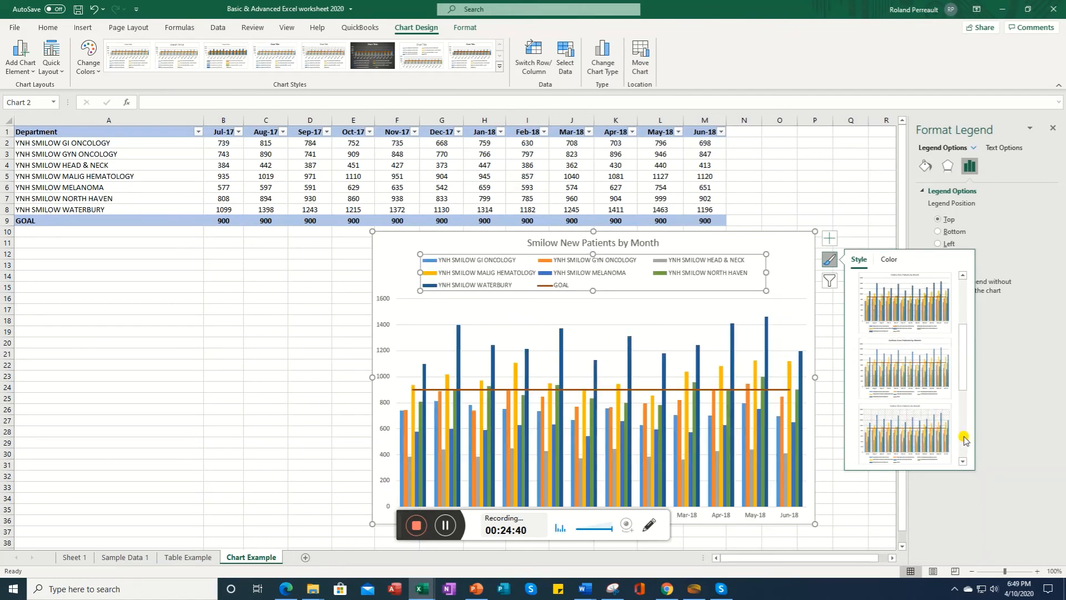
{"action": "left_click", "coordinate": [964, 441]}
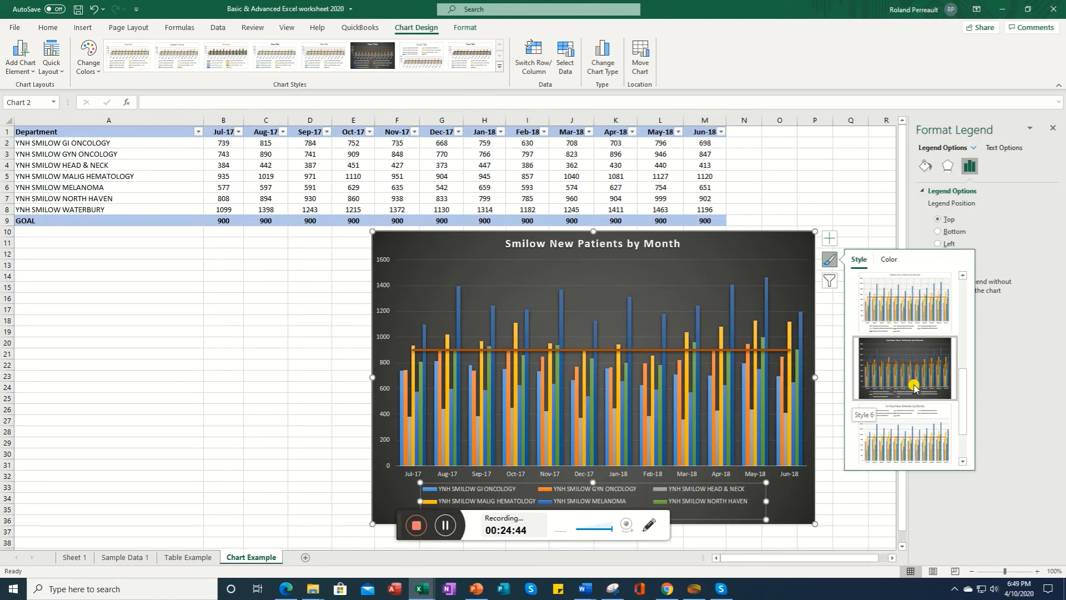
{"action": "left_click", "coordinate": [911, 388]}
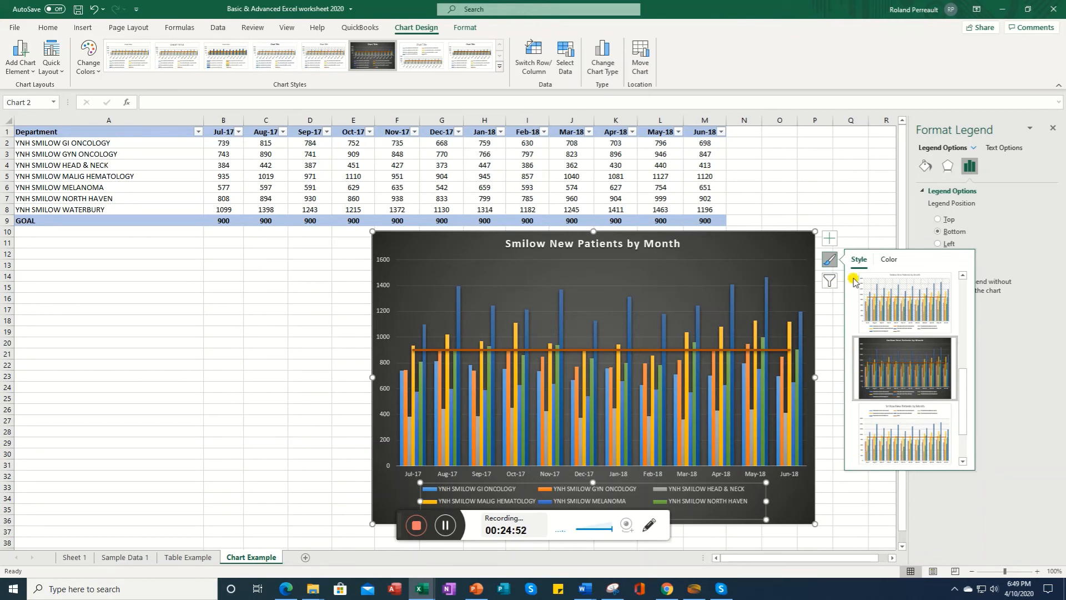
Step: Filter the chart to hide the categories Jul-17 through Dec-17 and apply the filter
{"action": "left_click", "coordinate": [830, 280]}
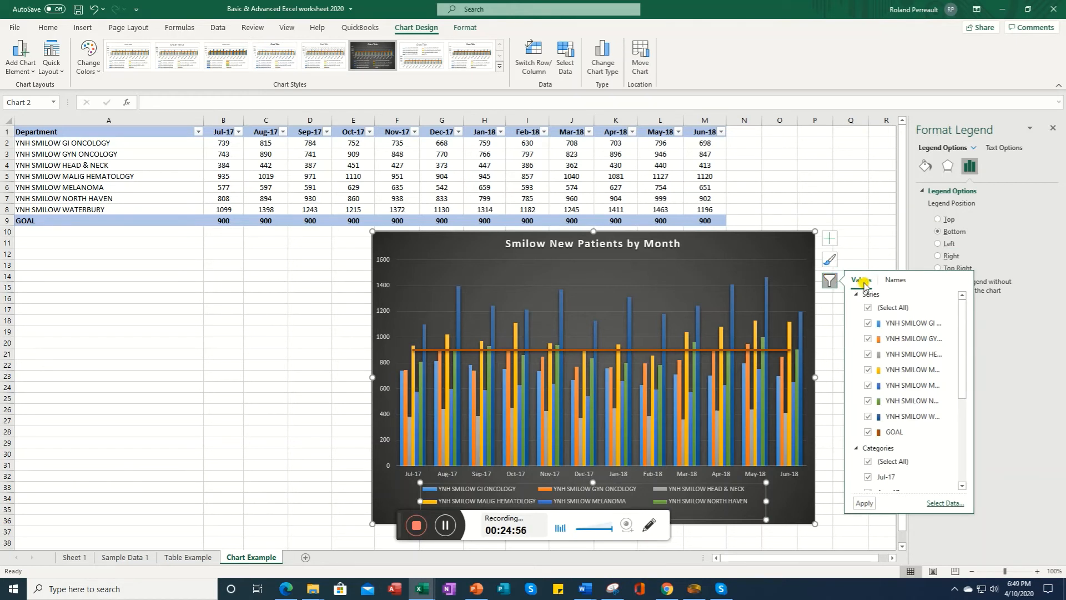
{"action": "left_click_drag", "start_coordinate": [959, 371], "coordinate": [964, 468]}
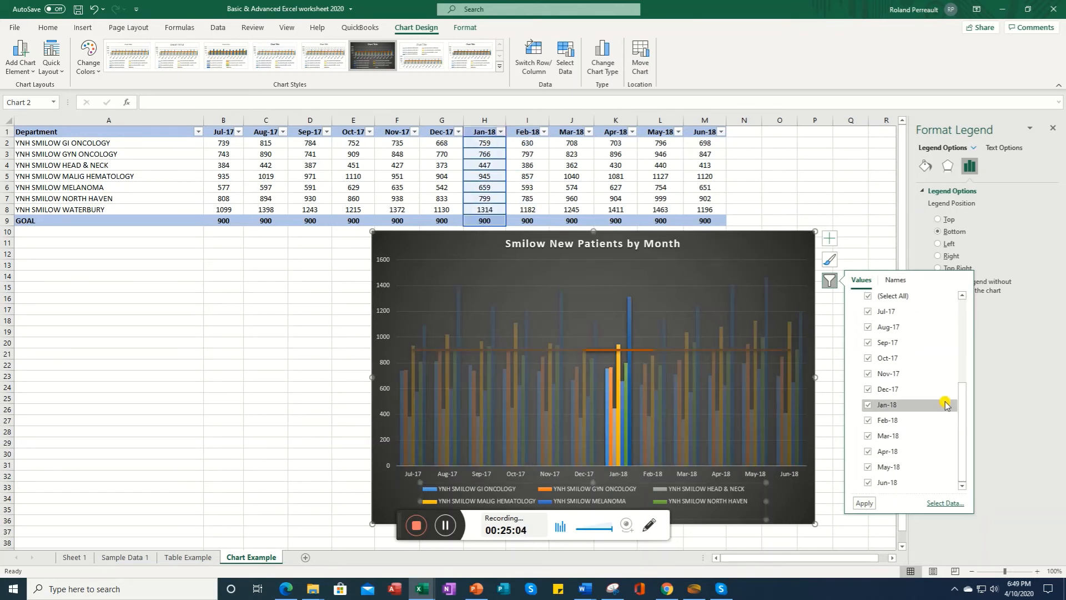
{"action": "left_click", "coordinate": [868, 312]}
{"action": "left_click", "coordinate": [869, 328]}
{"action": "left_click", "coordinate": [869, 343]}
{"action": "left_click", "coordinate": [869, 359]}
{"action": "left_click", "coordinate": [868, 375]}
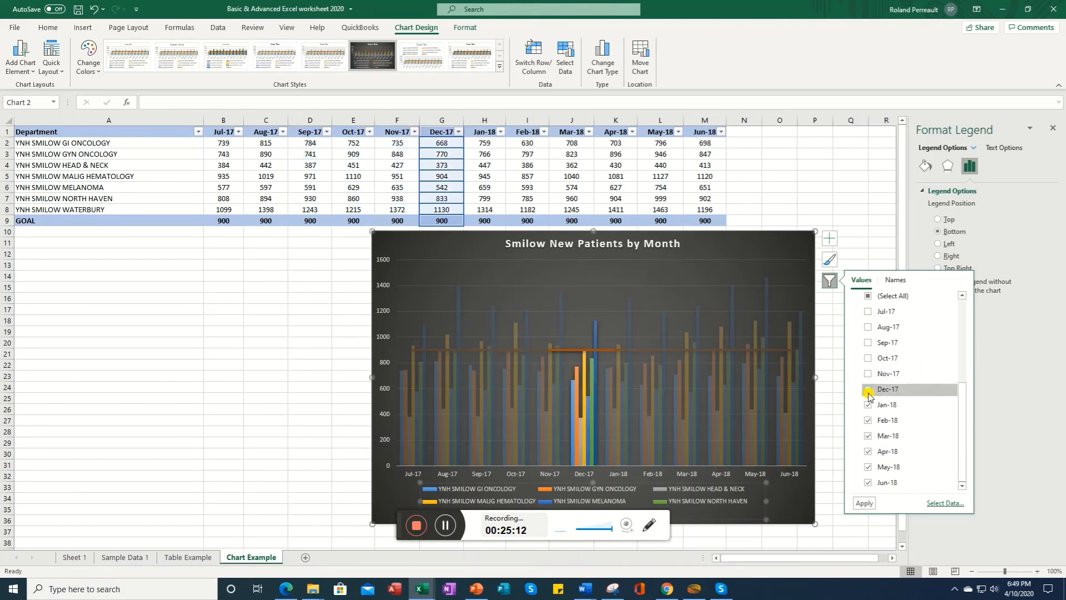
{"action": "left_click", "coordinate": [868, 390]}
{"action": "left_click", "coordinate": [864, 503]}
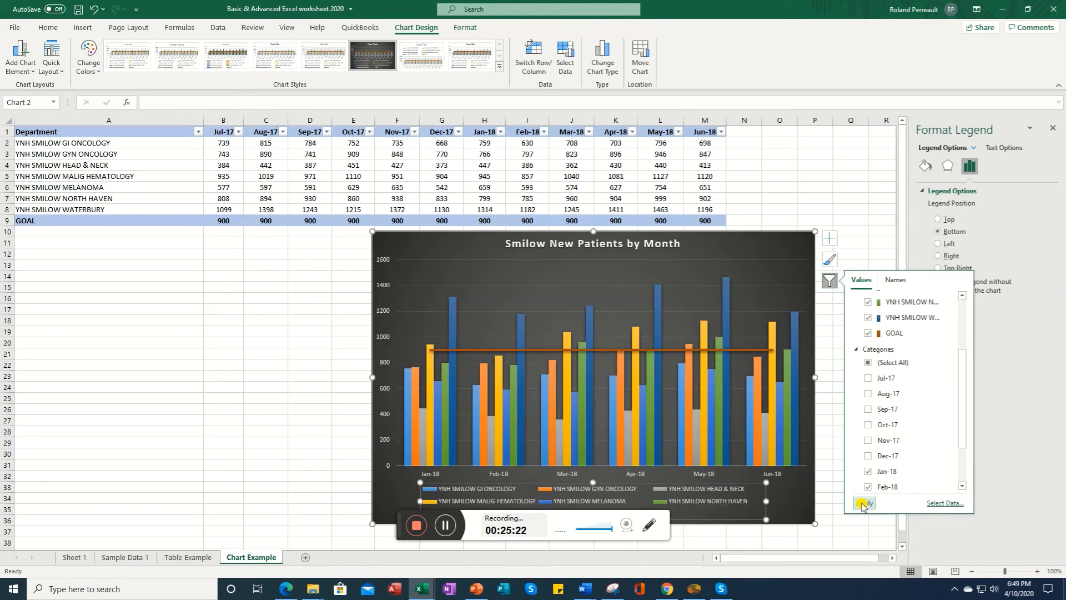
{"action": "left_click", "coordinate": [864, 198]}
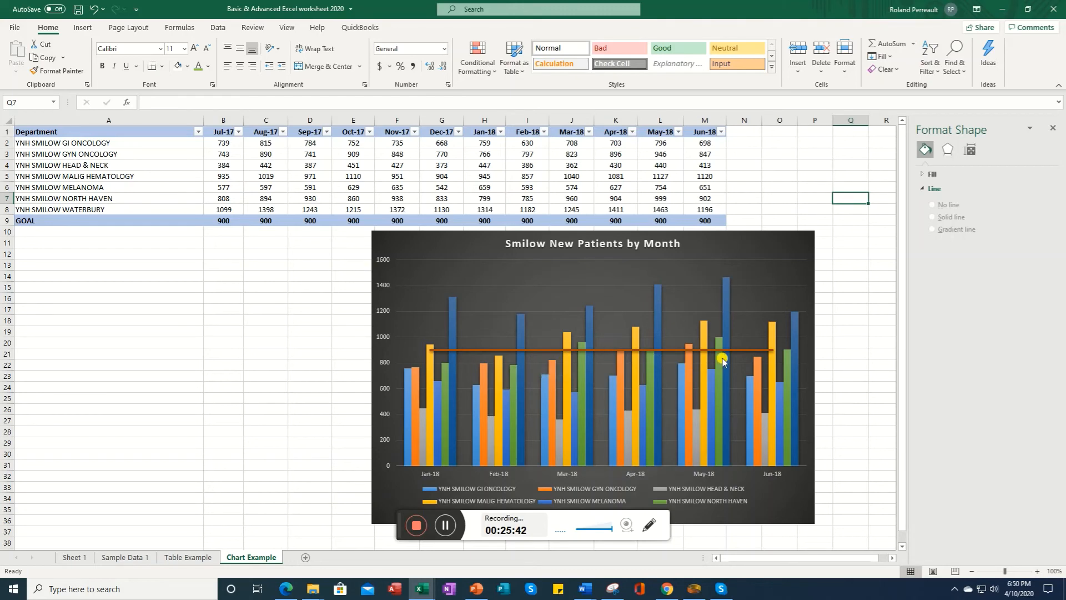
Step: On Sheet 1, select the CY2018 Falls data P1:S13 and insert a recommended Stacked Column chart
{"action": "left_click", "coordinate": [464, 525]}
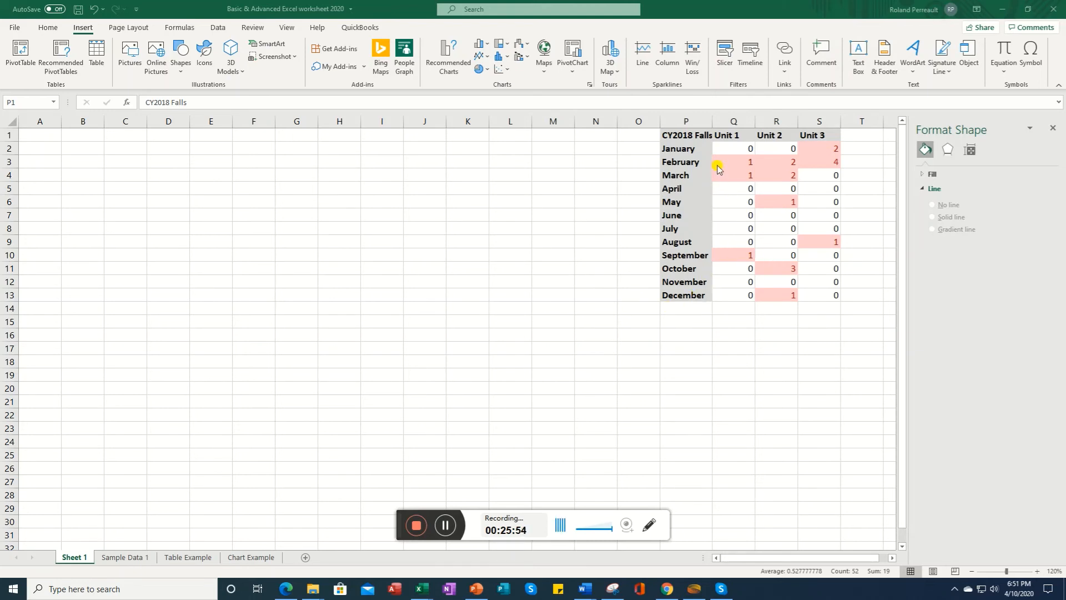
{"action": "left_click", "coordinate": [679, 132]}
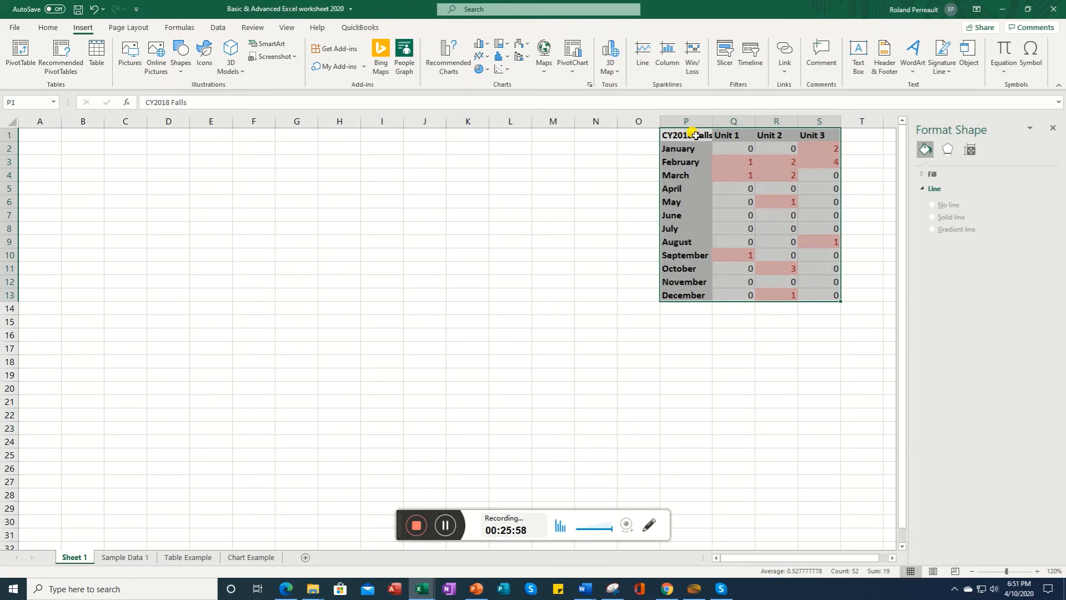
{"action": "left_click", "coordinate": [692, 137]}
{"action": "left_click_drag", "start_coordinate": [692, 137], "coordinate": [821, 292]}
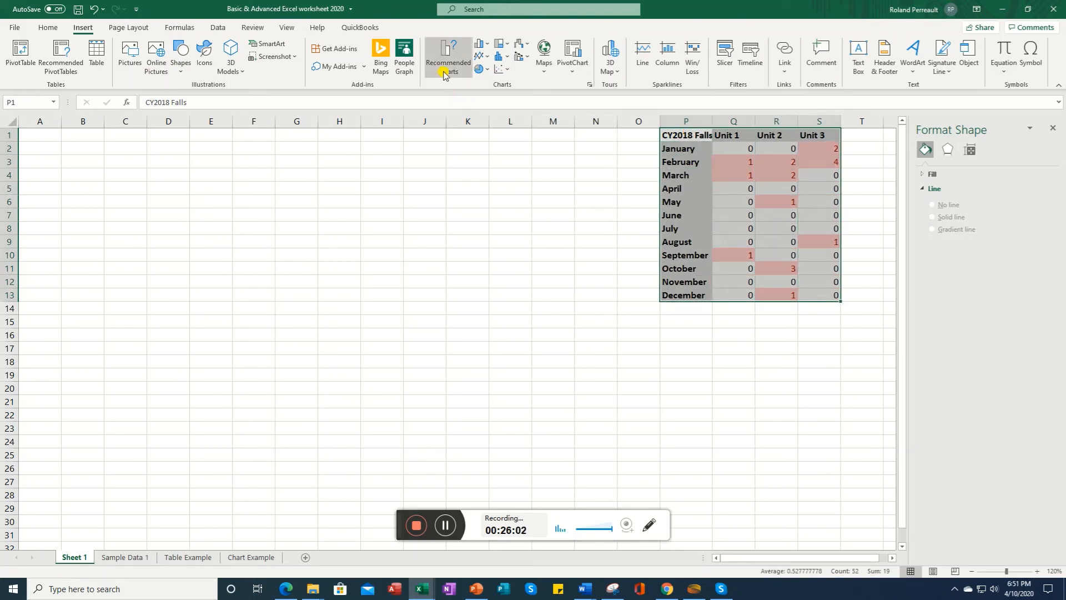
{"action": "left_click", "coordinate": [445, 74]}
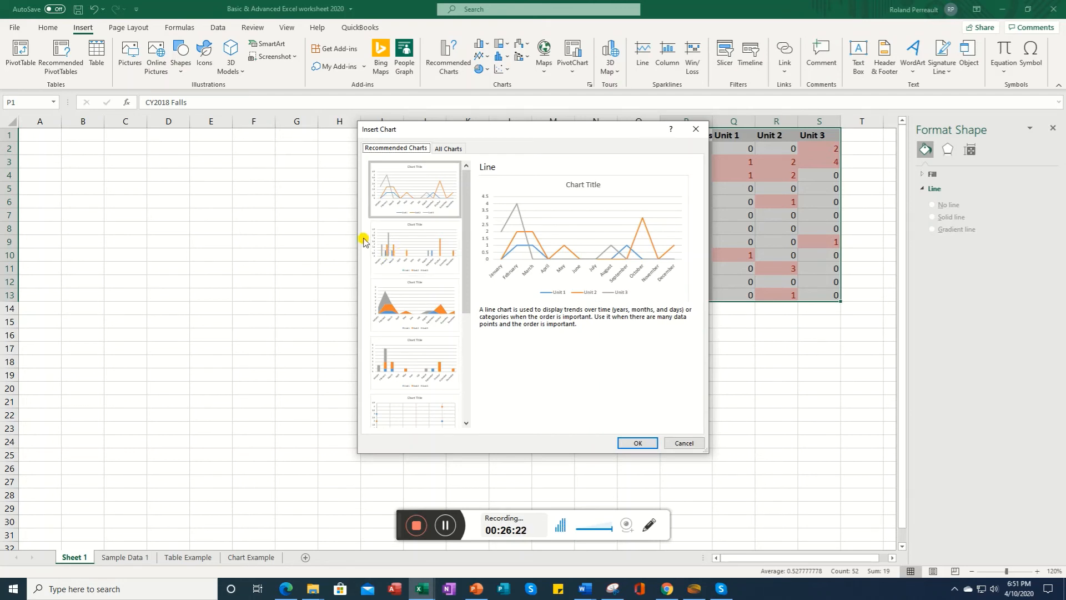
{"action": "left_click_drag", "start_coordinate": [513, 130], "coordinate": [413, 125]}
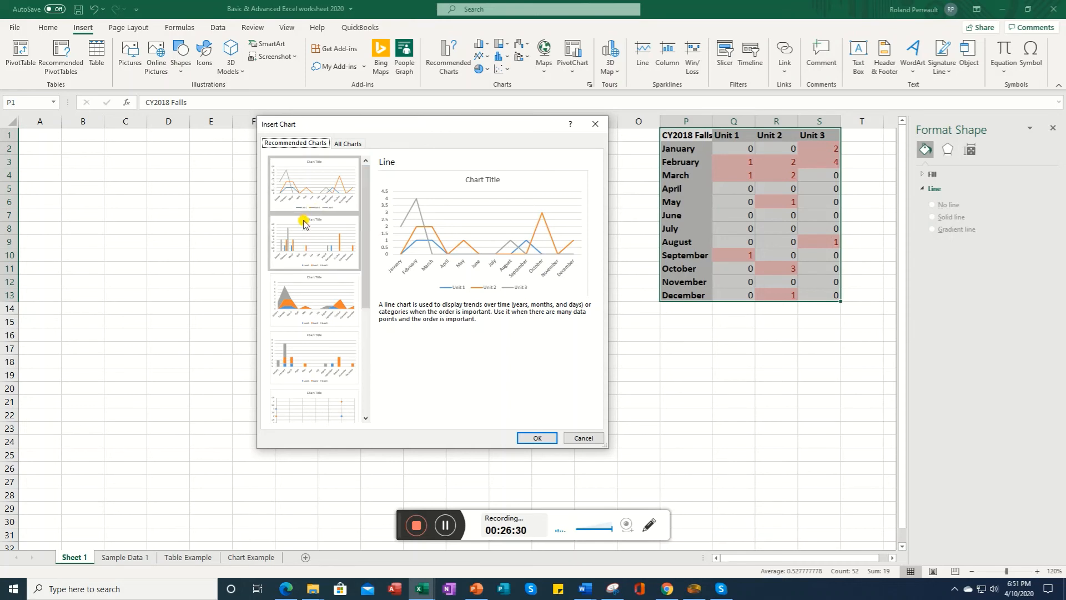
{"action": "left_click", "coordinate": [311, 256]}
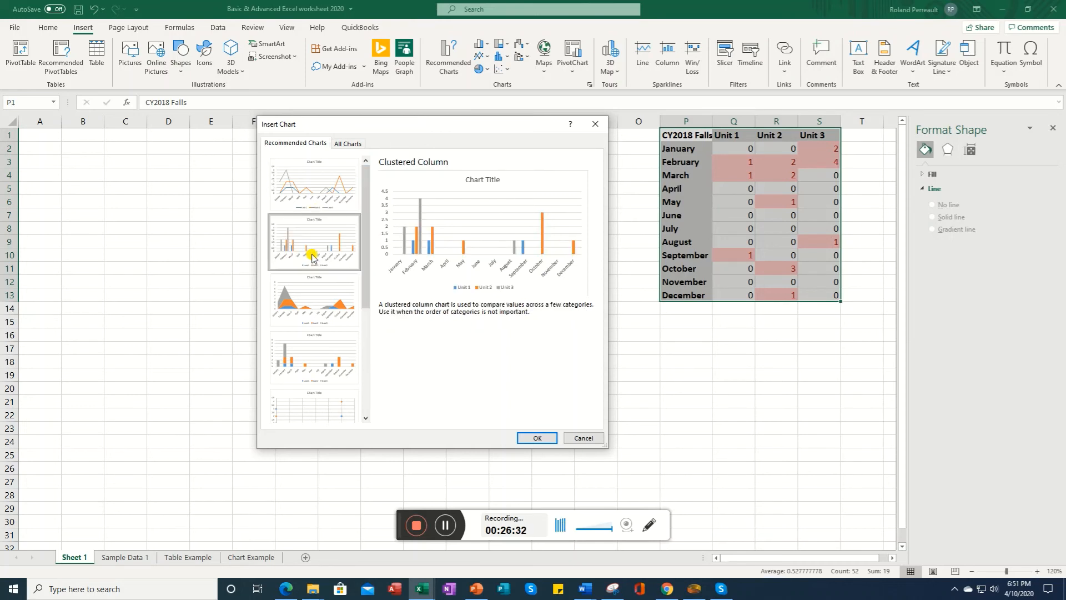
{"action": "left_click", "coordinate": [319, 307]}
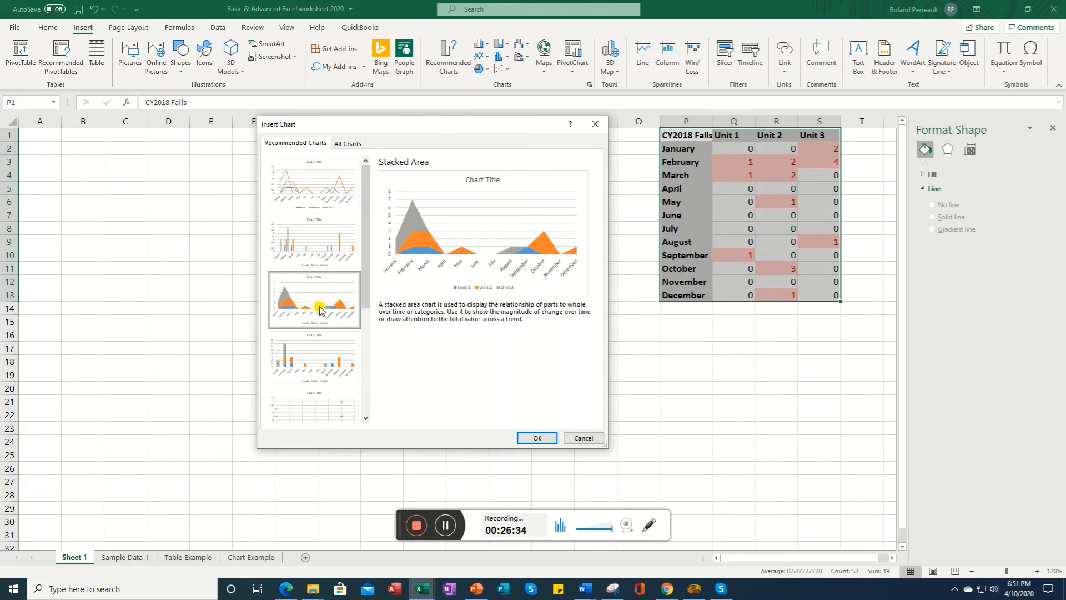
{"action": "left_click", "coordinate": [317, 363]}
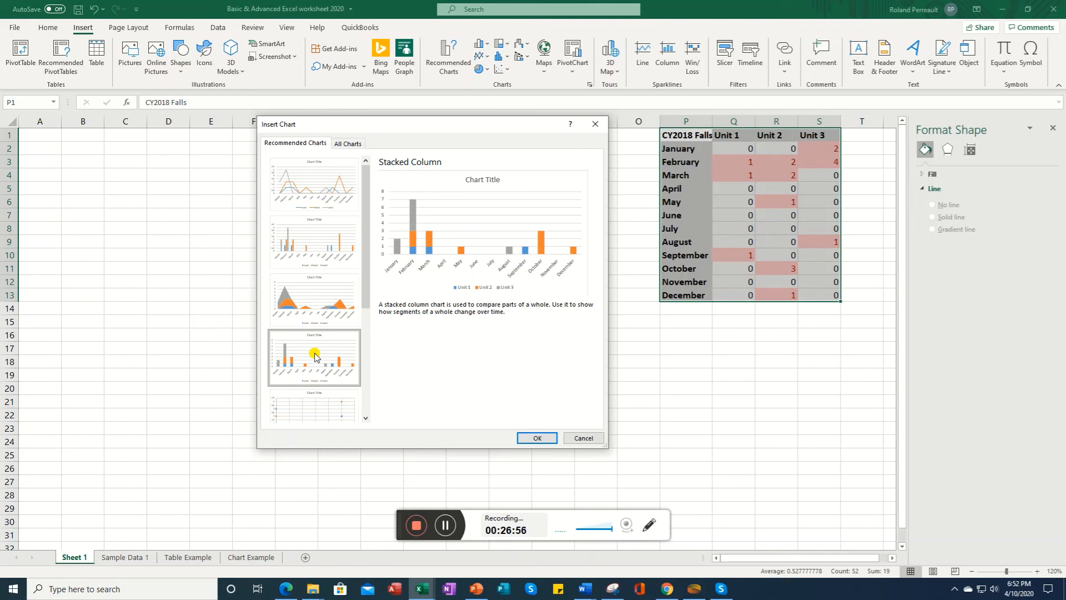
{"action": "left_click", "coordinate": [315, 357]}
{"action": "left_click", "coordinate": [315, 358]}
{"action": "left_click_drag", "start_coordinate": [365, 322], "coordinate": [367, 344]}
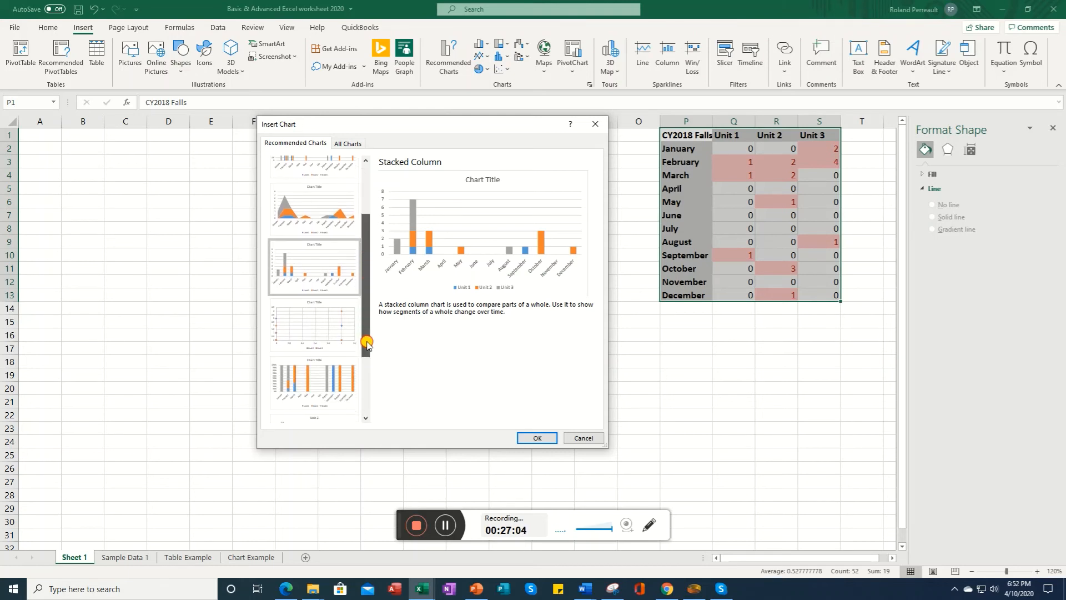
{"action": "left_click", "coordinate": [535, 438]}
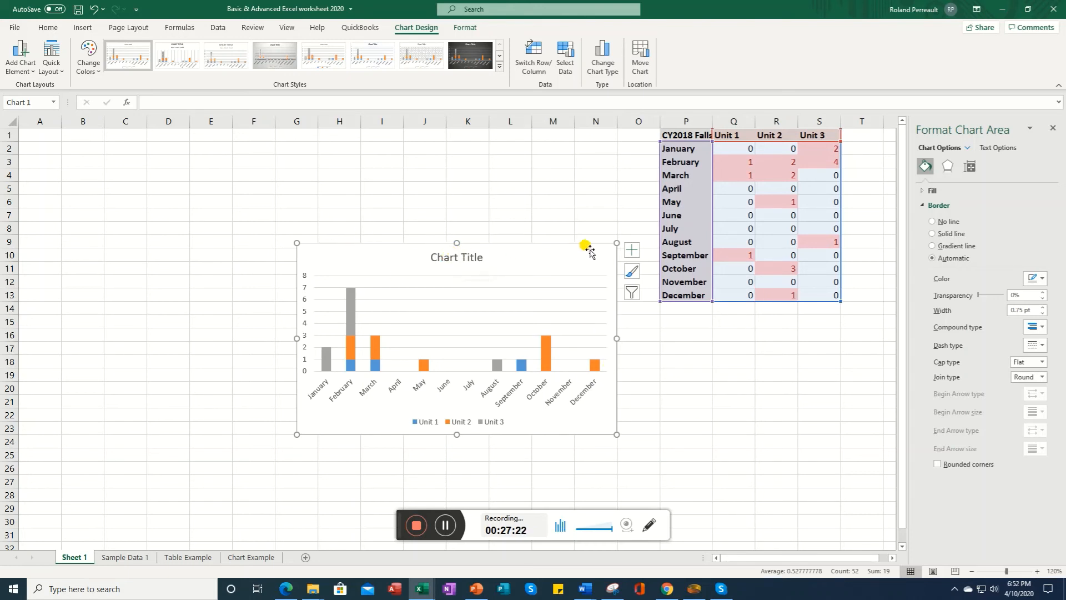
Step: Apply a different chart style to the new falls chart from the chart styles gallery
{"action": "left_click", "coordinate": [447, 260]}
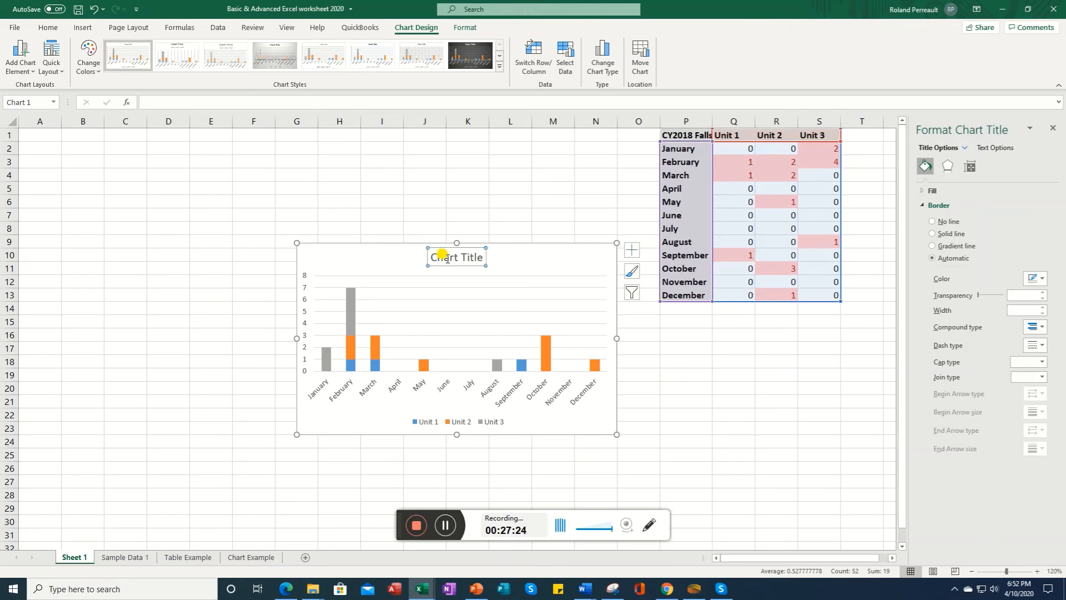
{"action": "left_click", "coordinate": [631, 272]}
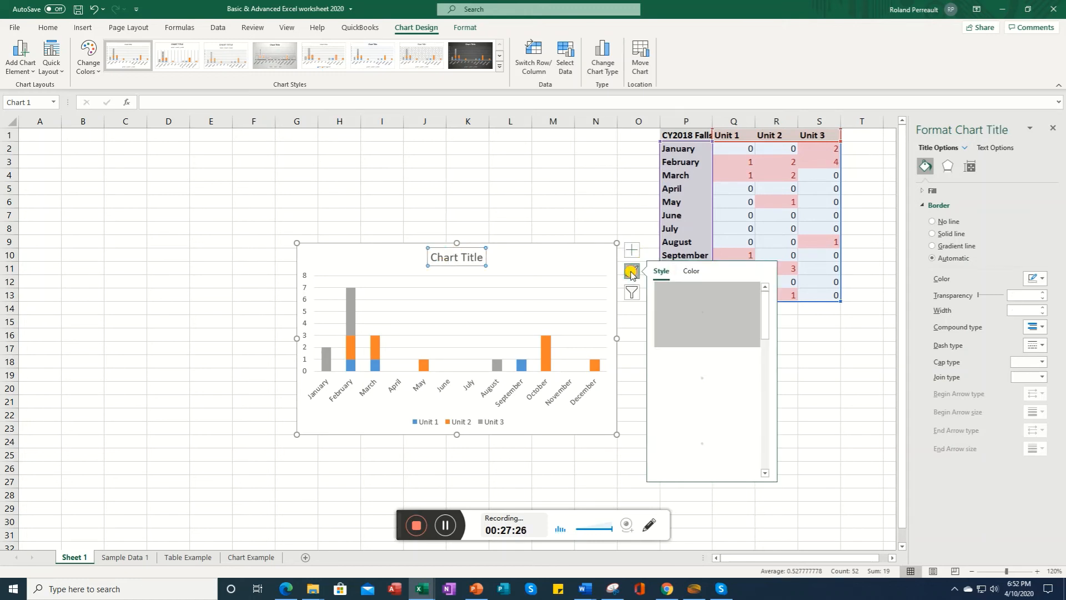
{"action": "left_click", "coordinate": [767, 456]}
{"action": "left_click", "coordinate": [768, 456]}
{"action": "left_click", "coordinate": [767, 456]}
{"action": "left_click_drag", "start_coordinate": [763, 420], "coordinate": [767, 473]}
{"action": "left_click", "coordinate": [704, 456]}
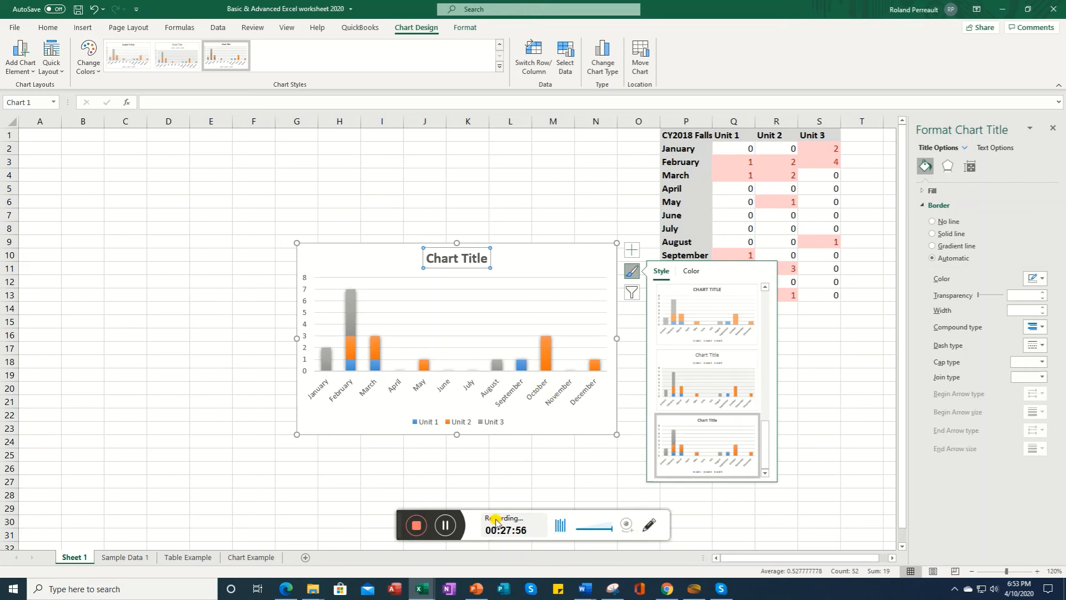
{"action": "left_click", "coordinate": [446, 525]}
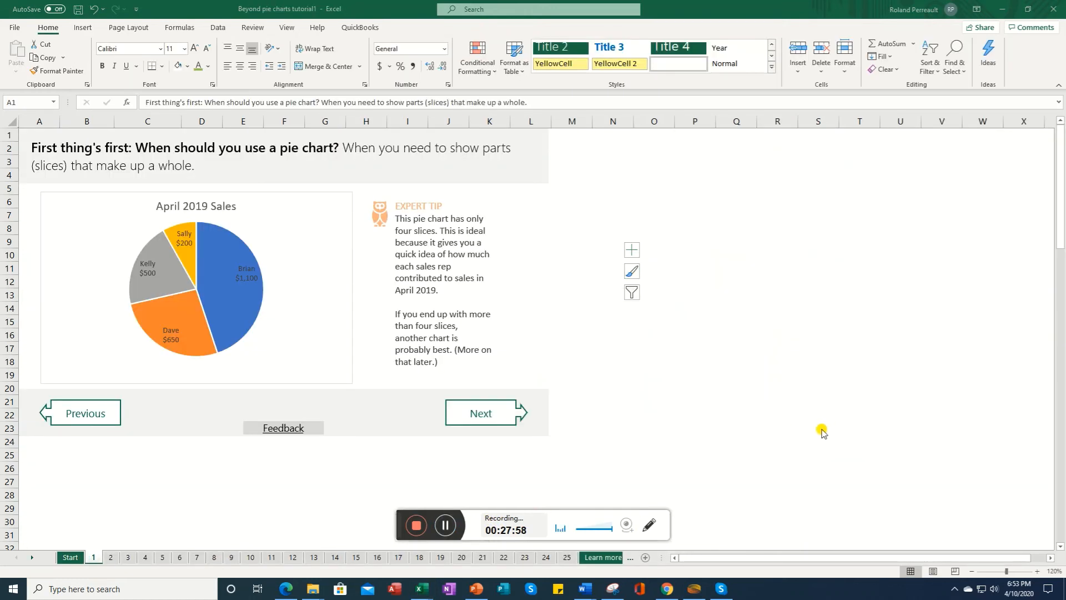
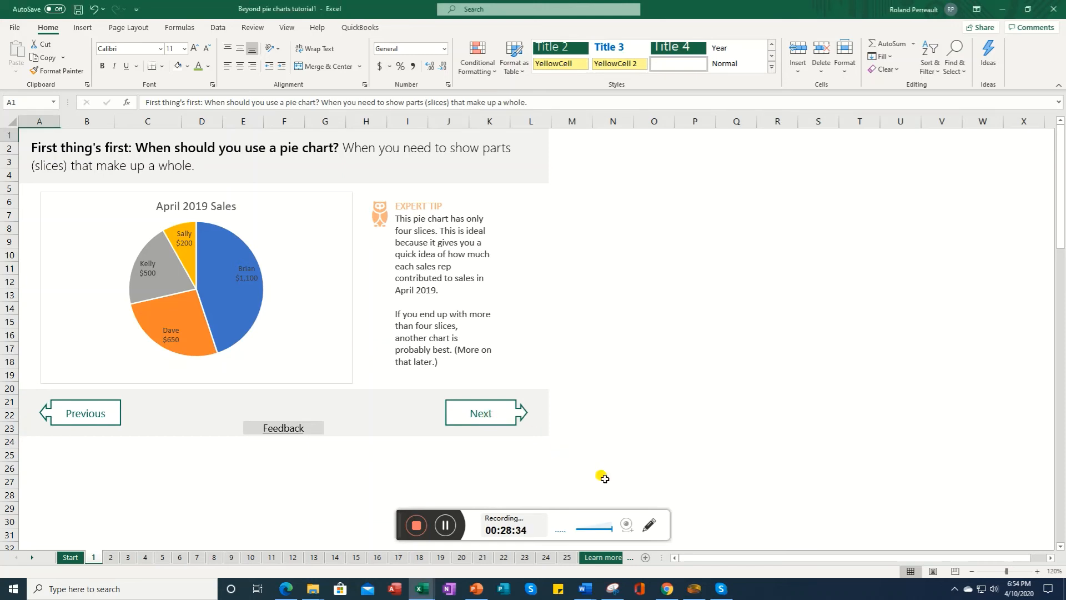
{"action": "left_click", "coordinate": [443, 521]}
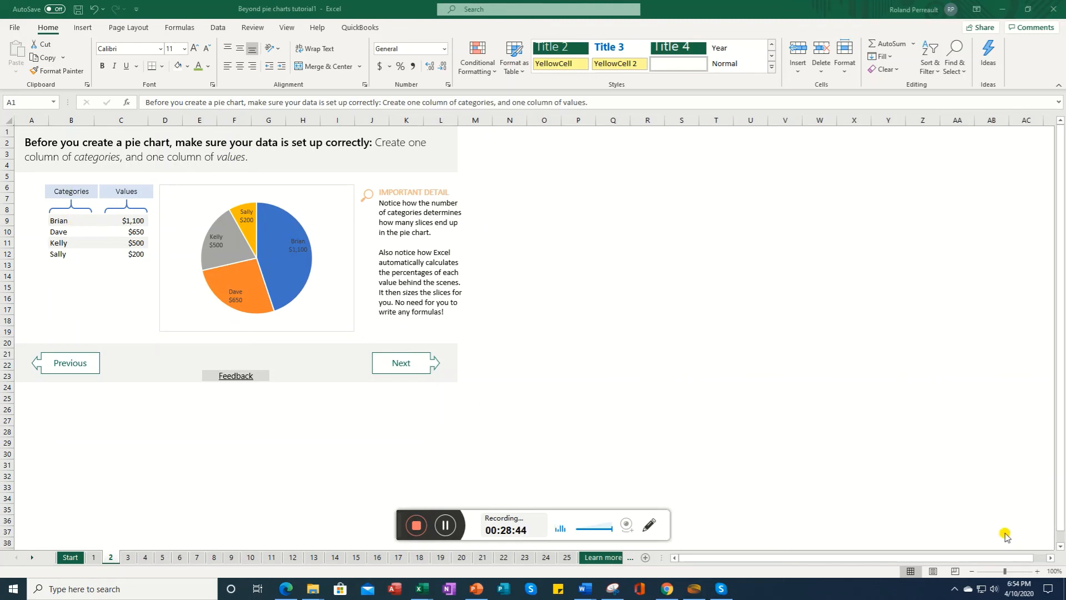
{"action": "left_click", "coordinate": [1038, 571]}
{"action": "left_click", "coordinate": [1037, 571]}
{"action": "left_click", "coordinate": [1037, 571]}
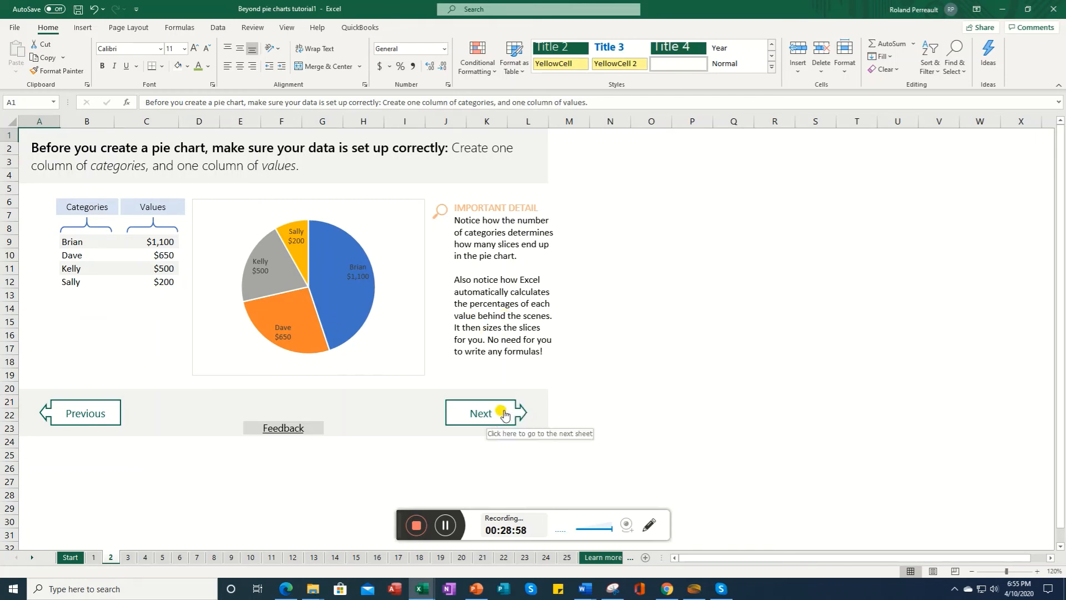
{"action": "left_click", "coordinate": [447, 527]}
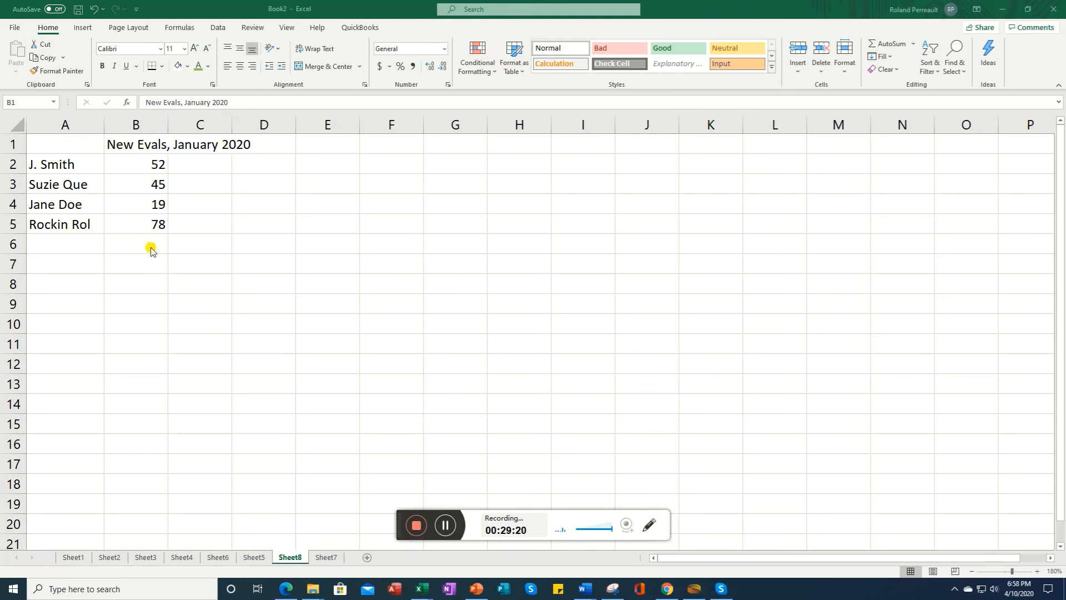
Step: Select the name and evaluation data A1:B5 on Sheet8 and insert a recommended Pie chart
{"action": "left_click", "coordinate": [38, 146]}
{"action": "left_click", "coordinate": [38, 145]}
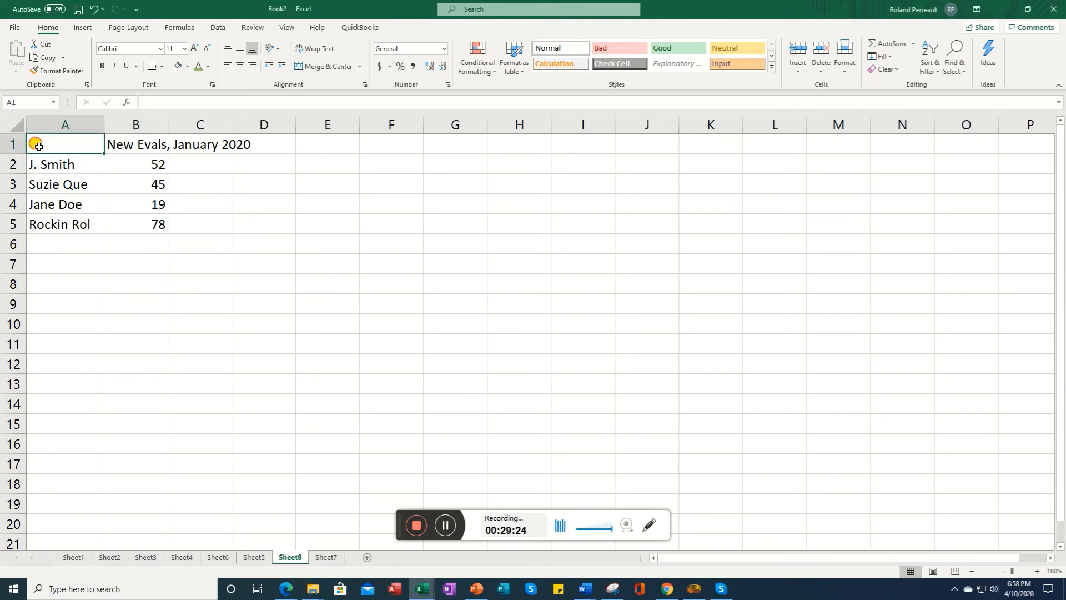
{"action": "left_click_drag", "start_coordinate": [42, 164], "coordinate": [141, 228]}
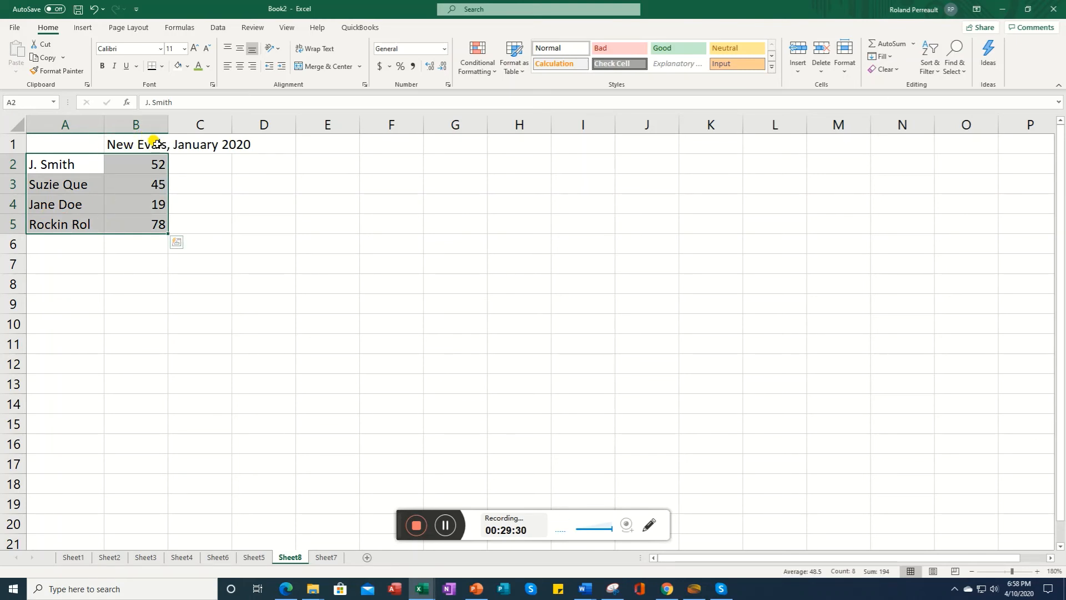
{"action": "left_click_drag", "start_coordinate": [52, 143], "coordinate": [150, 227]}
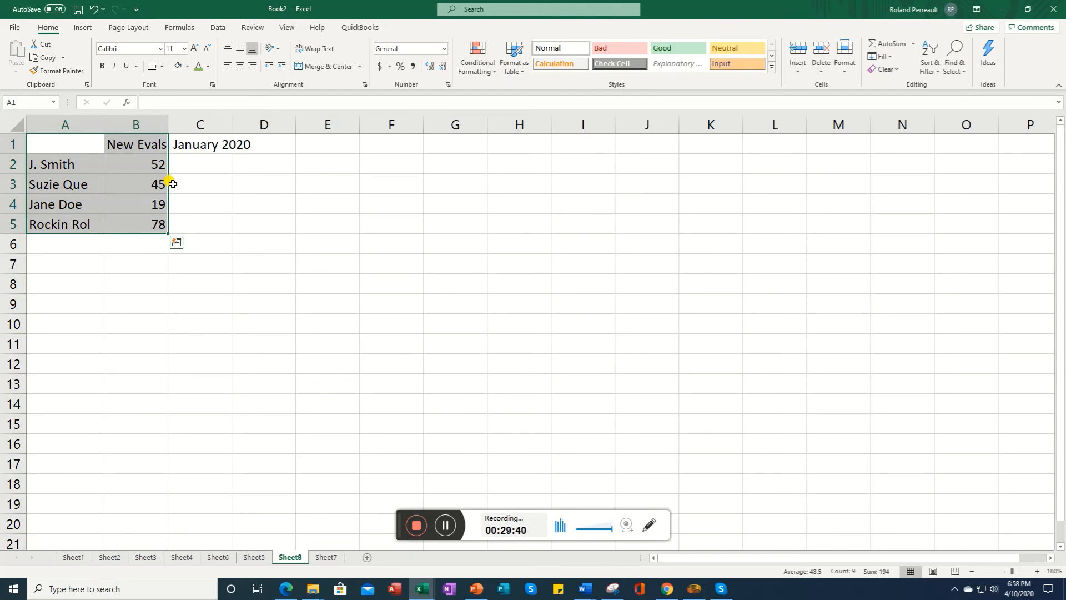
{"action": "left_click", "coordinate": [82, 28]}
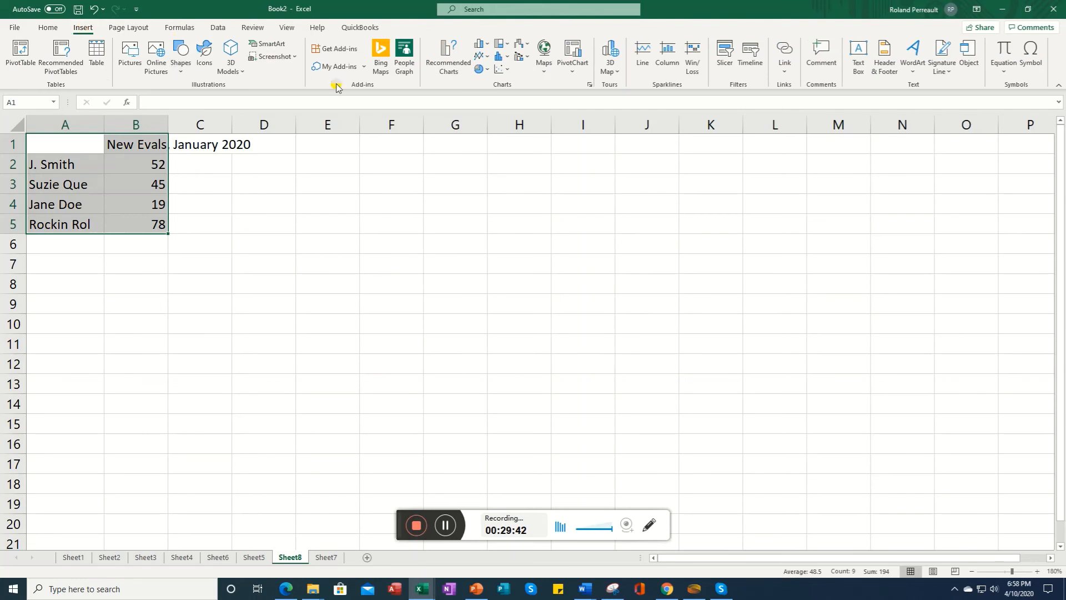
{"action": "left_click", "coordinate": [447, 65]}
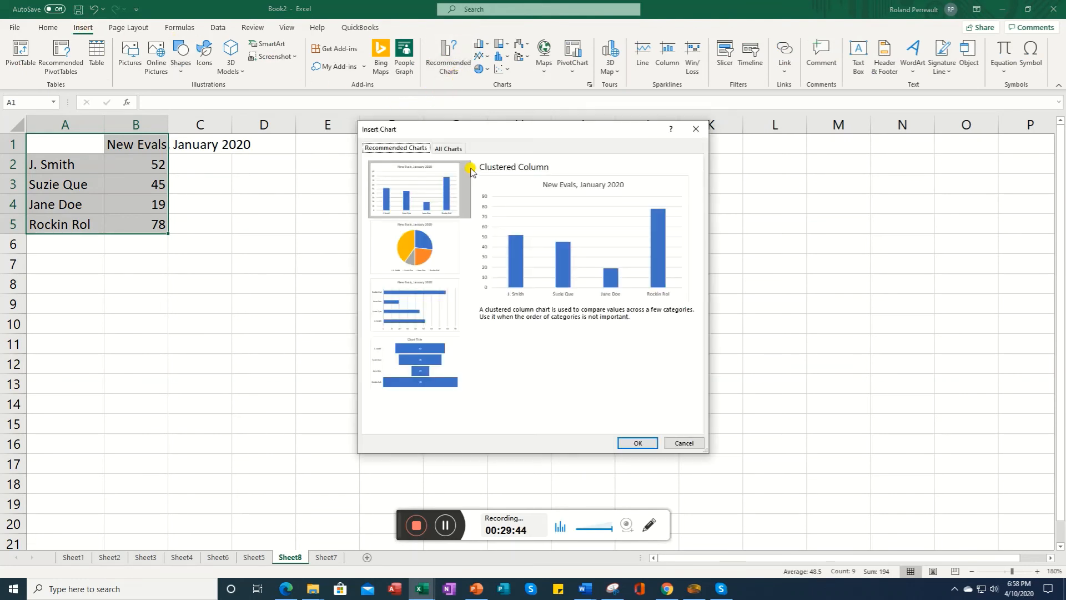
{"action": "left_click", "coordinate": [420, 263]}
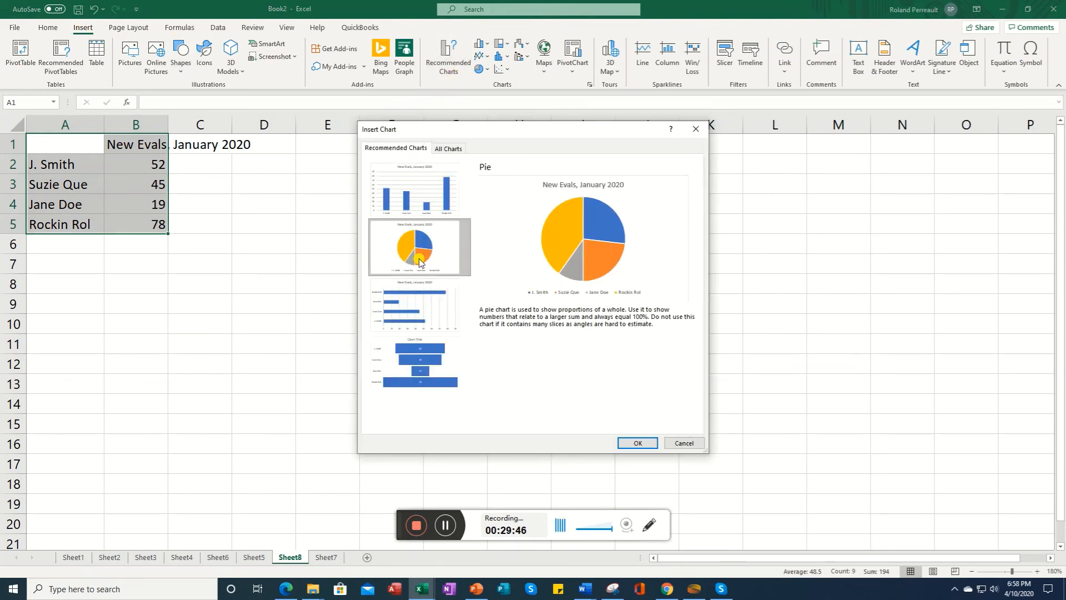
{"action": "left_click", "coordinate": [637, 442]}
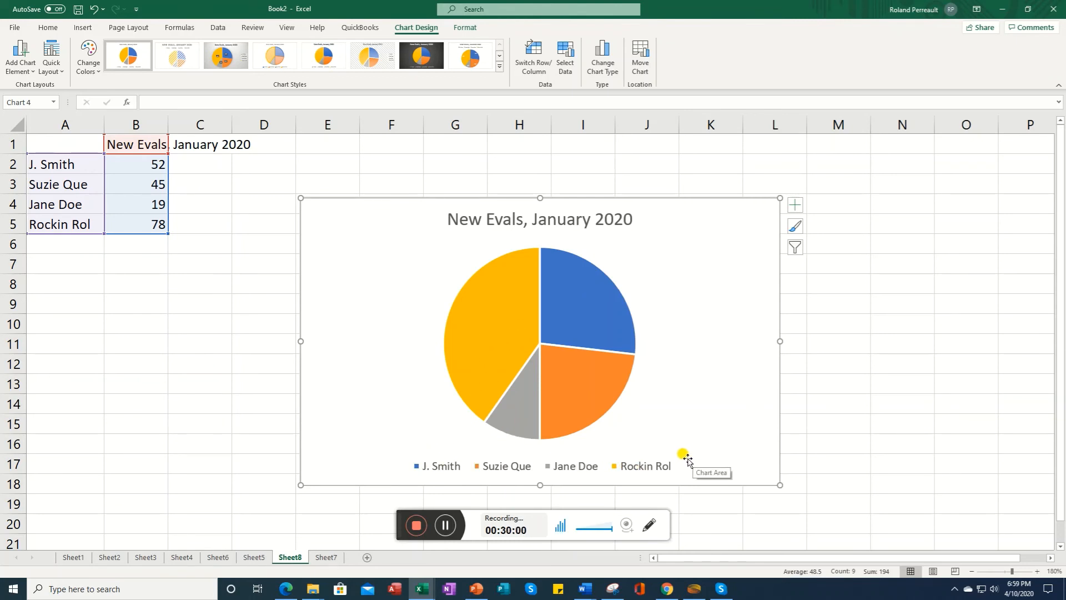
Step: Add data labels shown as data callouts to the pie chart and turn off its legend
{"action": "left_click", "coordinate": [795, 207]}
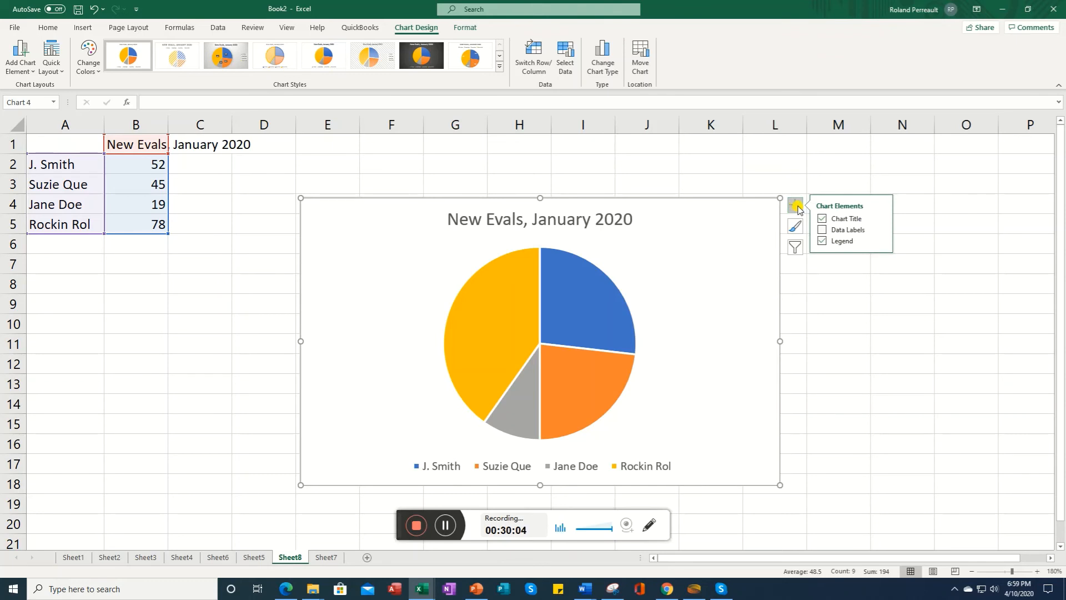
{"action": "left_click", "coordinate": [842, 232]}
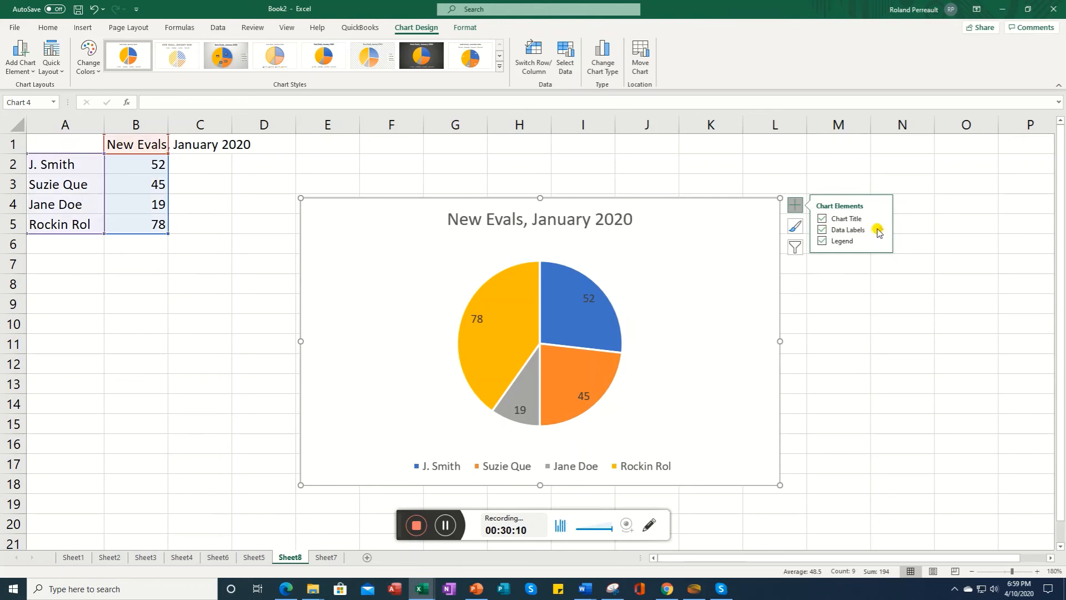
{"action": "left_click", "coordinate": [883, 232]}
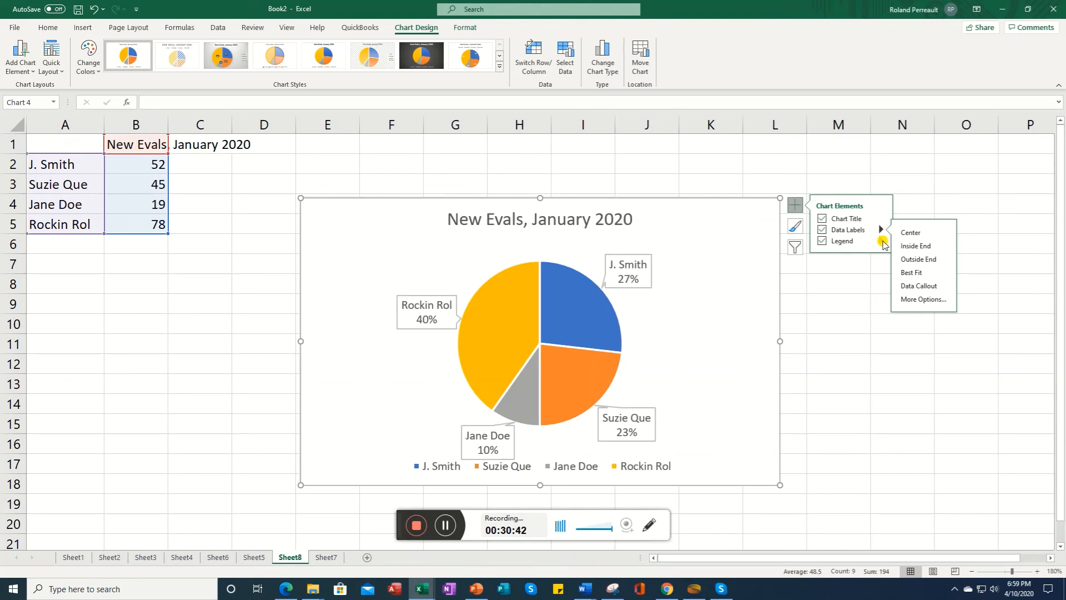
{"action": "left_click", "coordinate": [822, 242]}
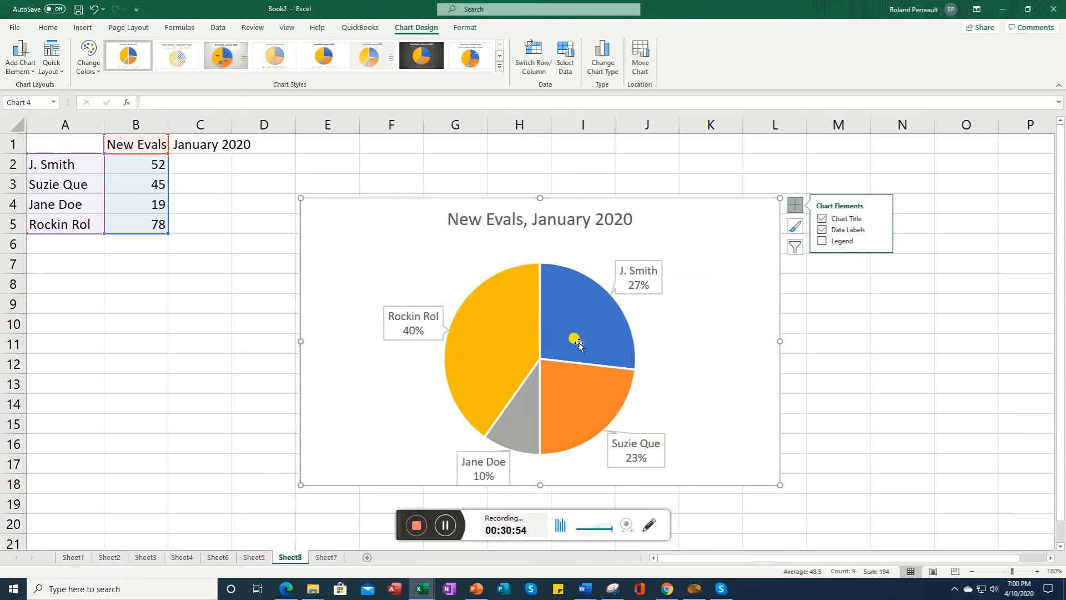
Step: Change the pie chart's type to 3-D Pie
{"action": "left_click", "coordinate": [445, 525]}
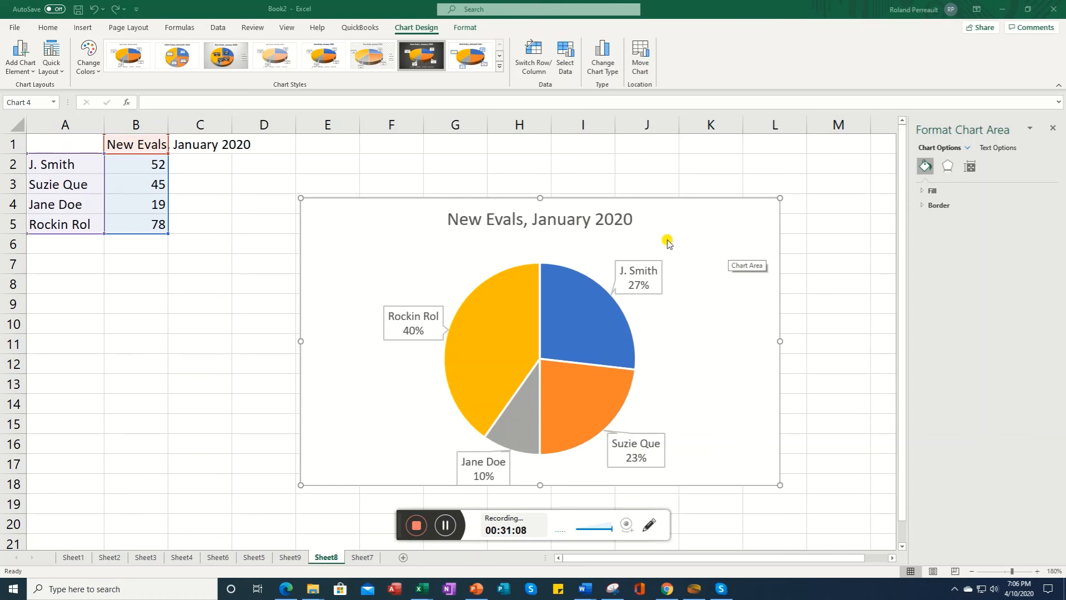
{"action": "left_click", "coordinate": [671, 240]}
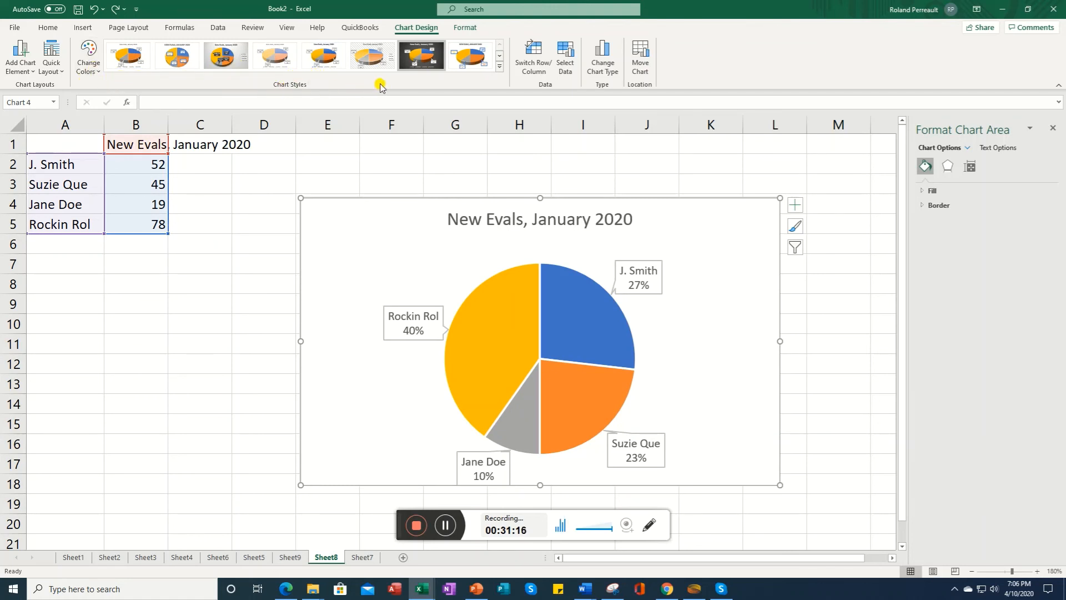
{"action": "left_click", "coordinate": [609, 68]}
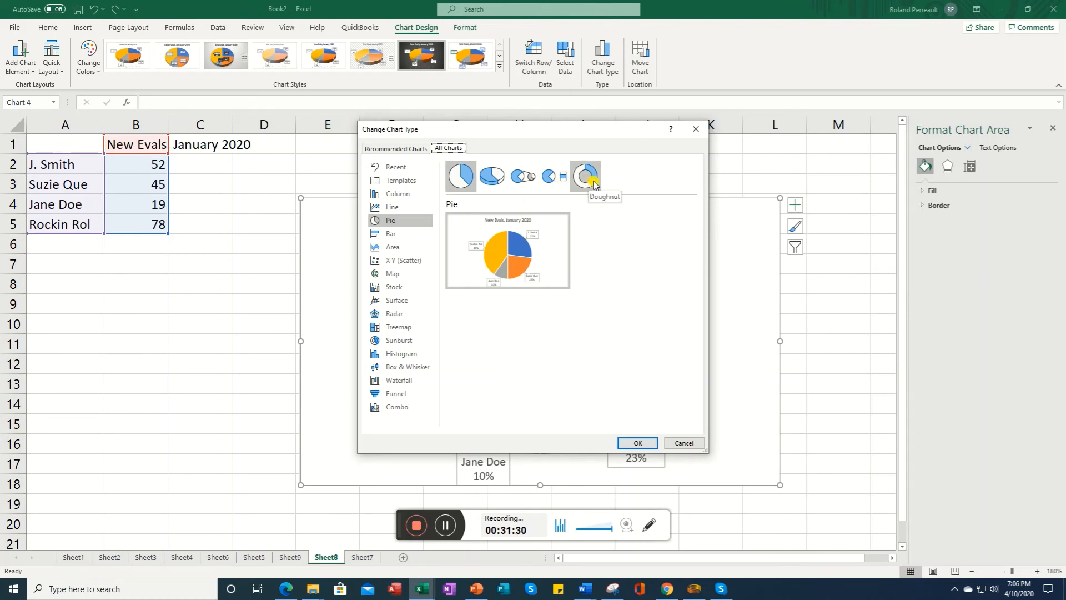
{"action": "left_click", "coordinate": [493, 184]}
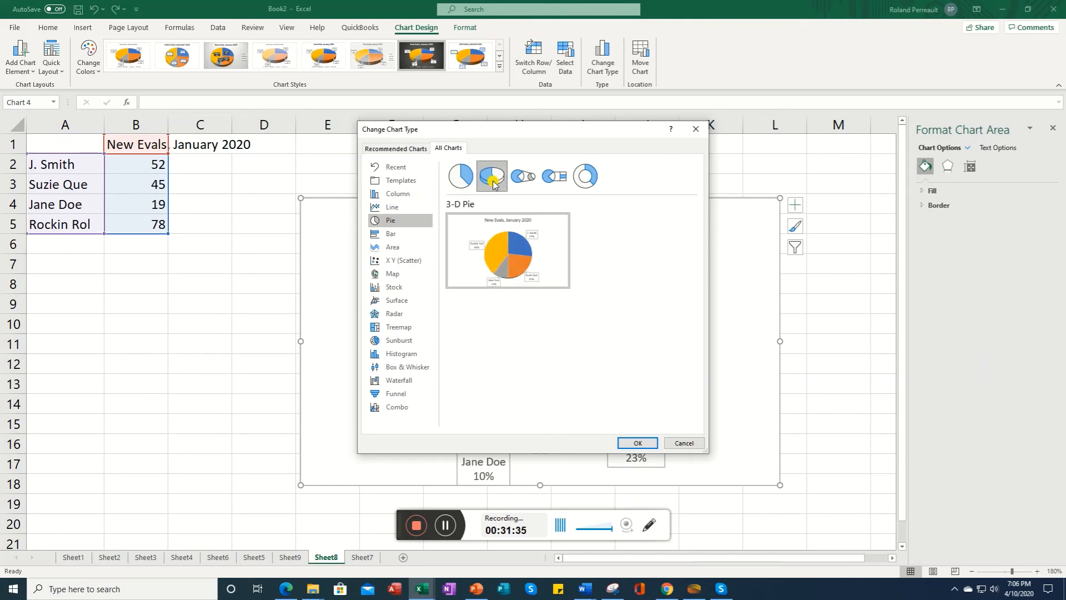
{"action": "left_click", "coordinate": [637, 443]}
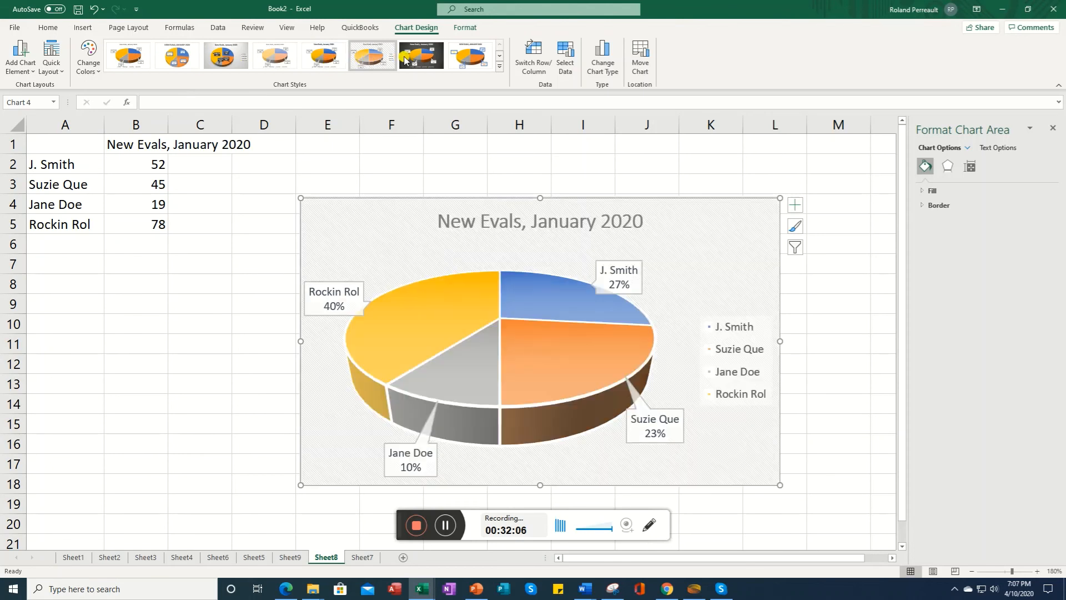
Step: Apply chart Style 3 from the chart styles gallery to the 3-D pie chart
{"action": "left_click", "coordinate": [499, 60]}
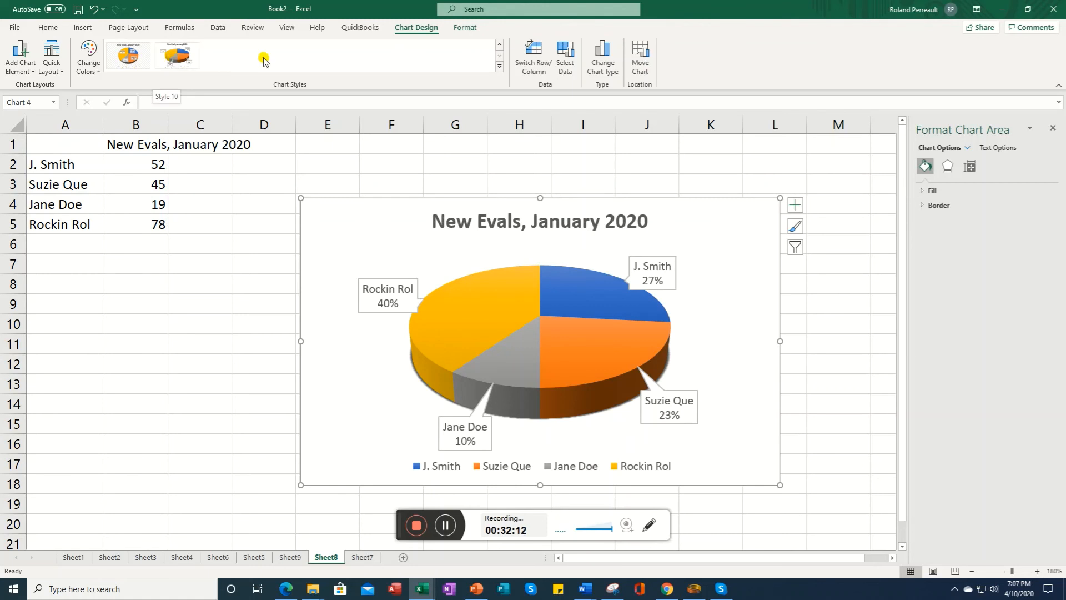
{"action": "left_click", "coordinate": [500, 45]}
{"action": "left_click", "coordinate": [225, 57]}
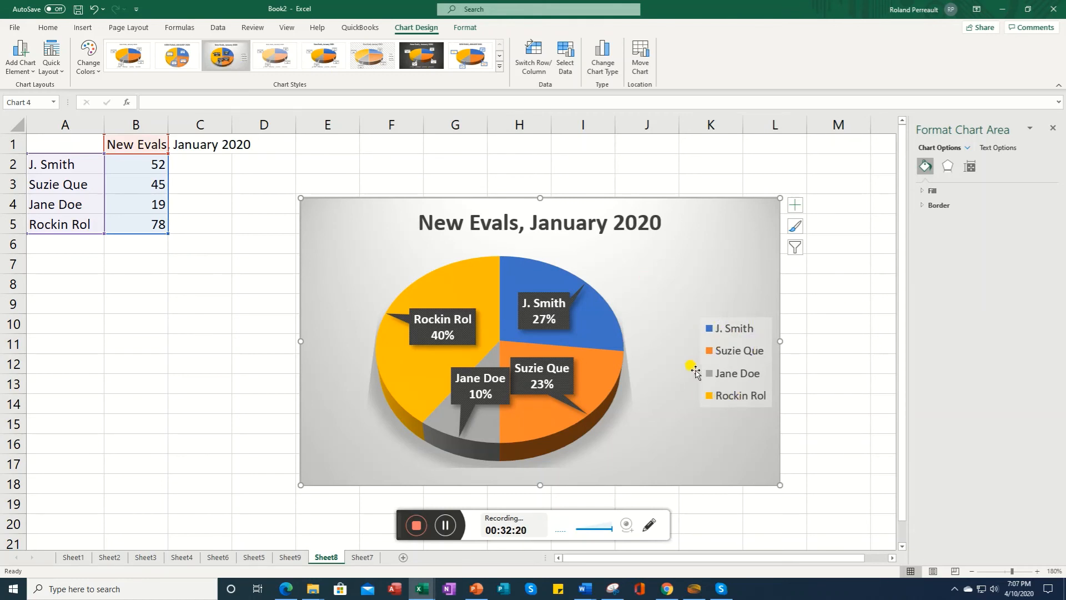
Step: Remove the legend from the styled 3-D pie chart
{"action": "left_click", "coordinate": [794, 211]}
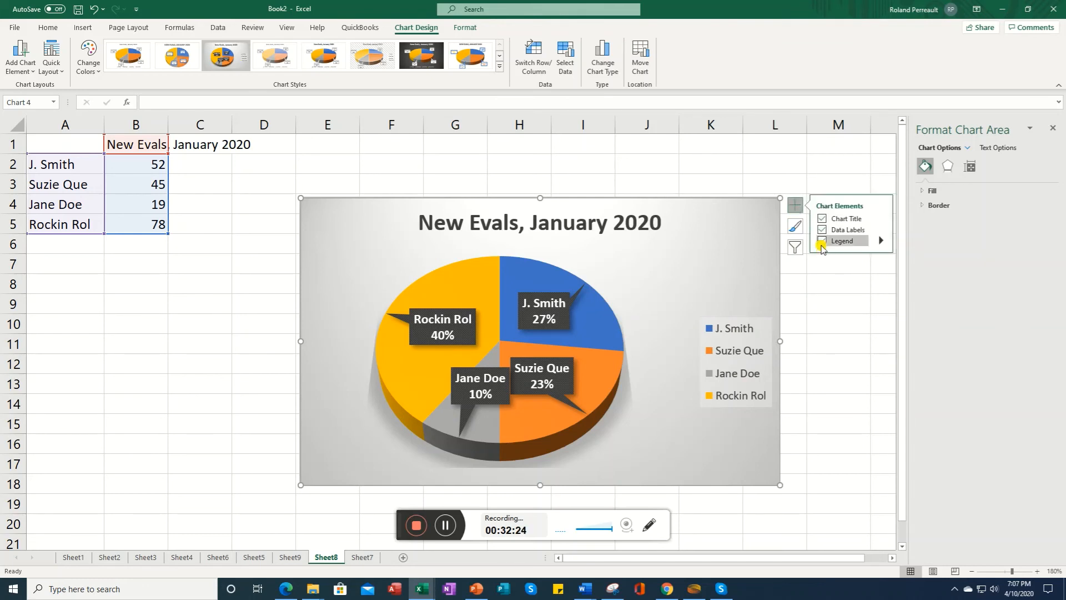
{"action": "left_click", "coordinate": [822, 241]}
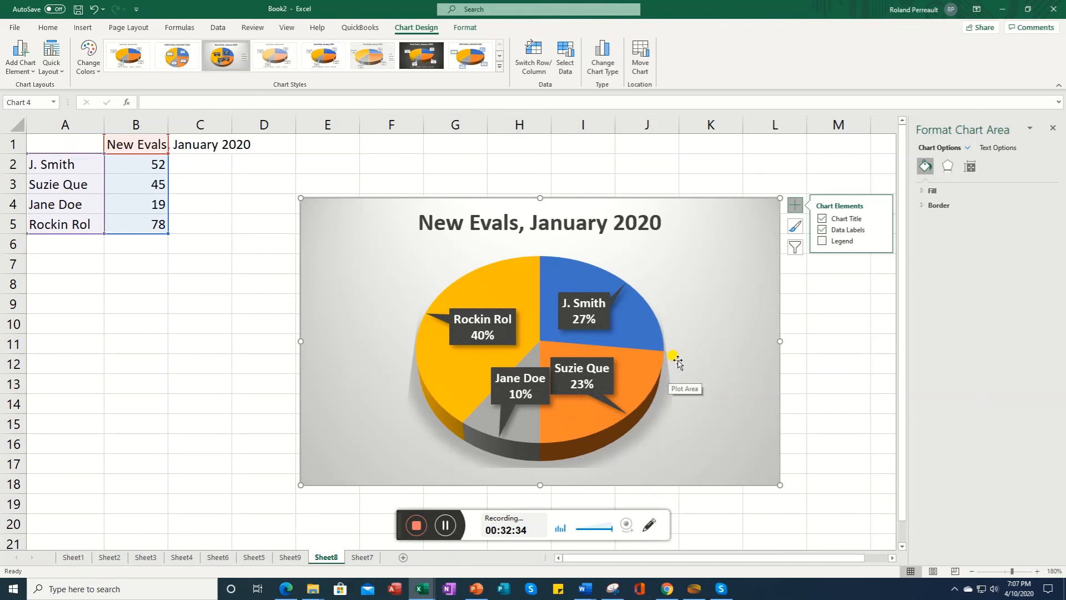
{"action": "left_click", "coordinate": [450, 530]}
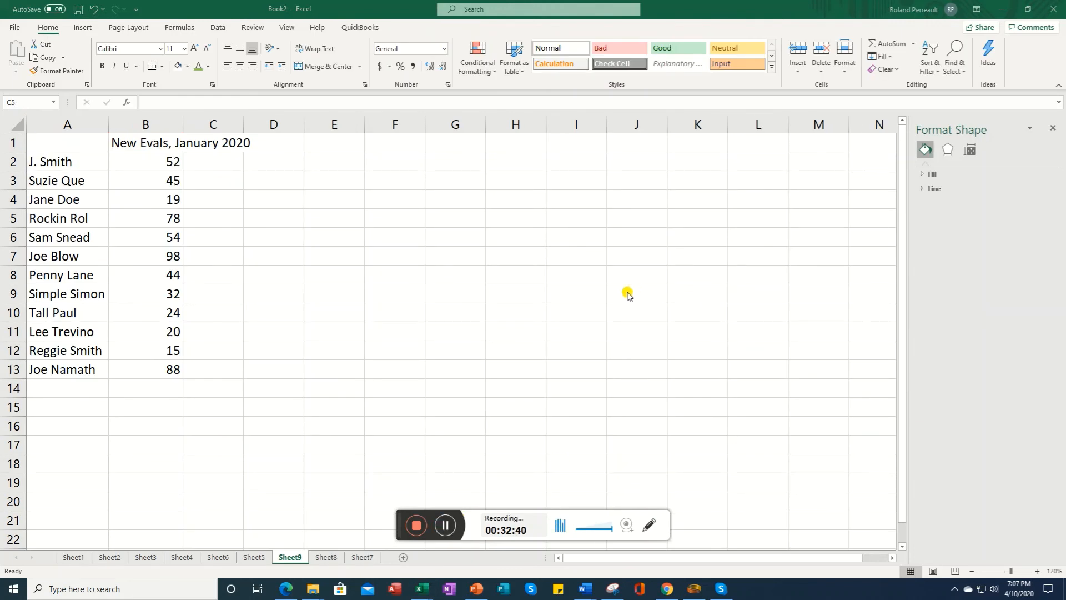
Step: On Sheet9, select the evaluation data A1:B13 and insert a recommended Pie chart
{"action": "left_click", "coordinate": [62, 145]}
{"action": "left_click_drag", "start_coordinate": [63, 144], "coordinate": [160, 371]}
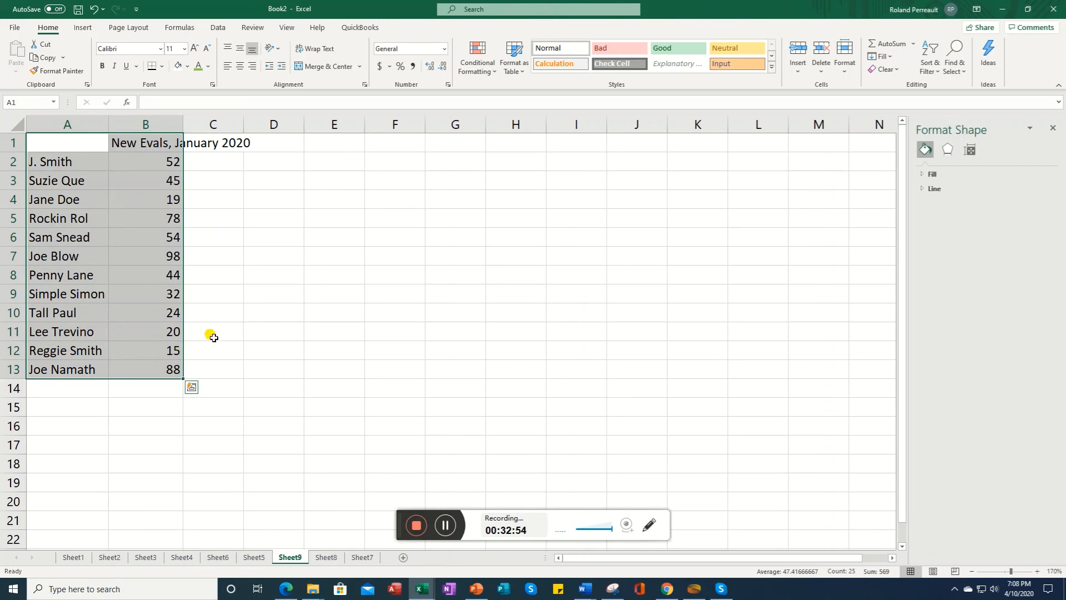
{"action": "left_click", "coordinate": [84, 28]}
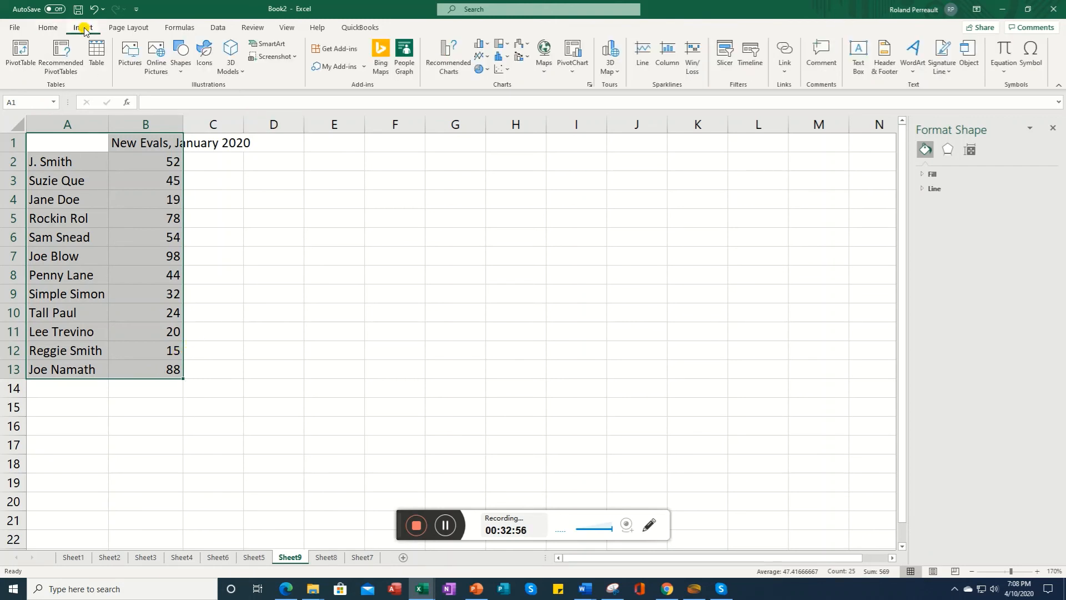
{"action": "left_click", "coordinate": [447, 70]}
{"action": "left_click", "coordinate": [415, 303]}
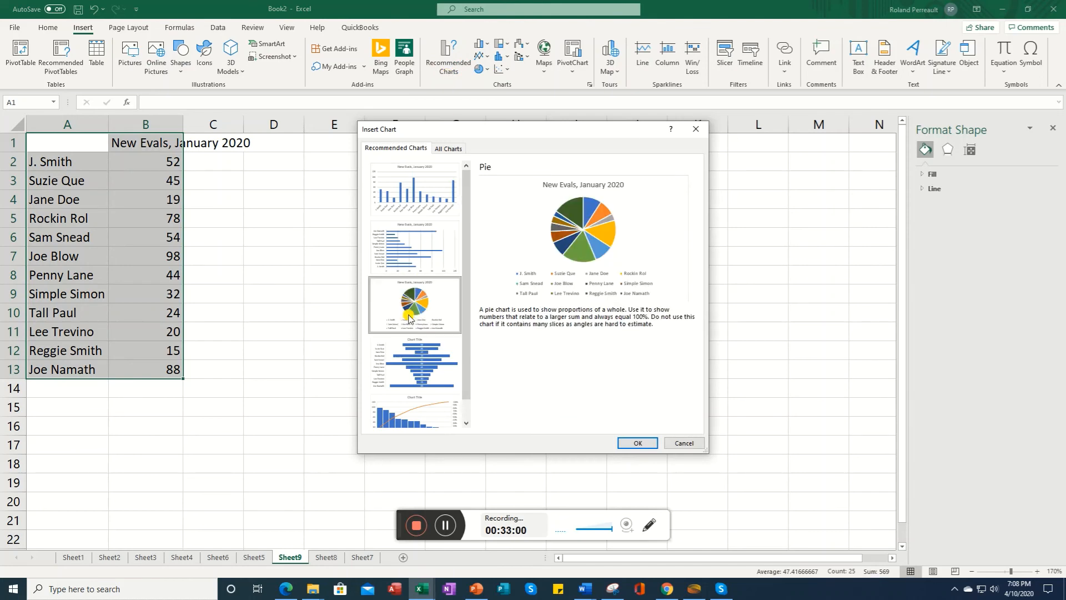
{"action": "left_click", "coordinate": [627, 443]}
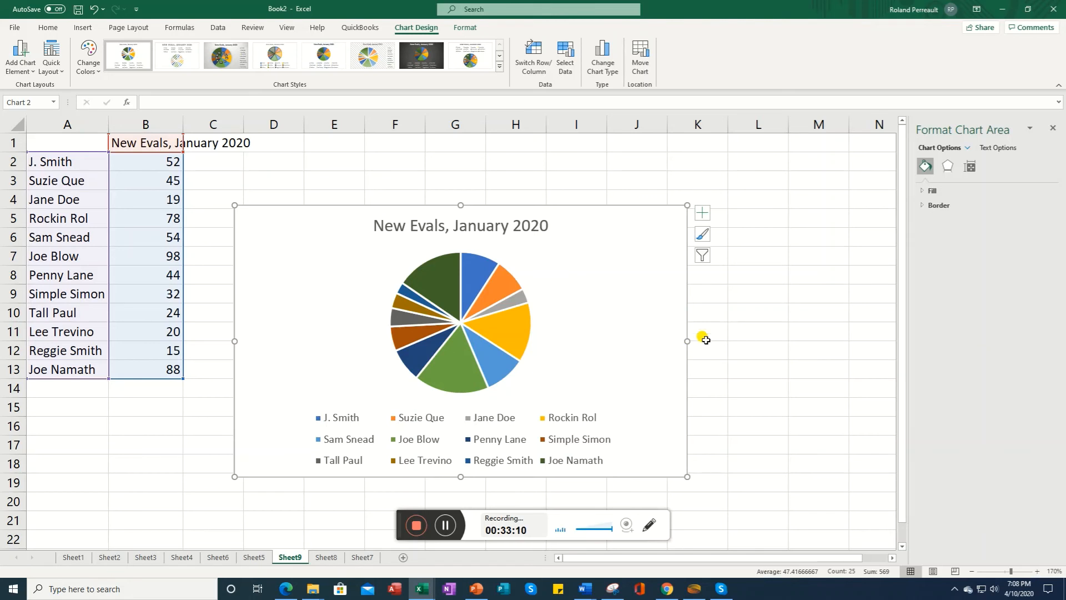
Step: Add data labels to the new pie chart and remove its legend
{"action": "left_click", "coordinate": [703, 213]}
{"action": "left_click", "coordinate": [704, 214]}
{"action": "left_click", "coordinate": [703, 216]}
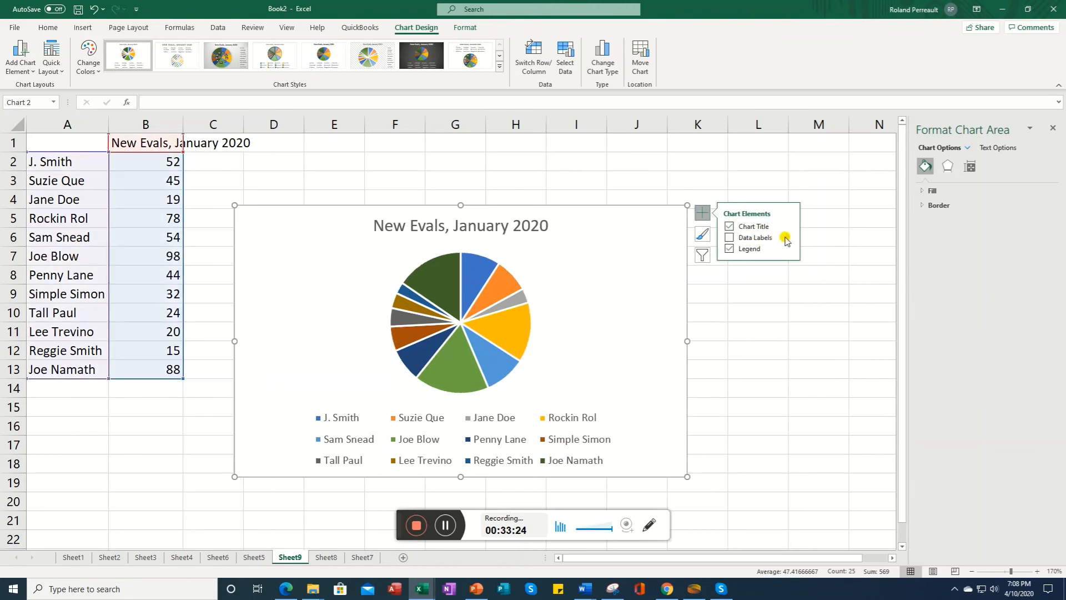
{"action": "left_click", "coordinate": [729, 237]}
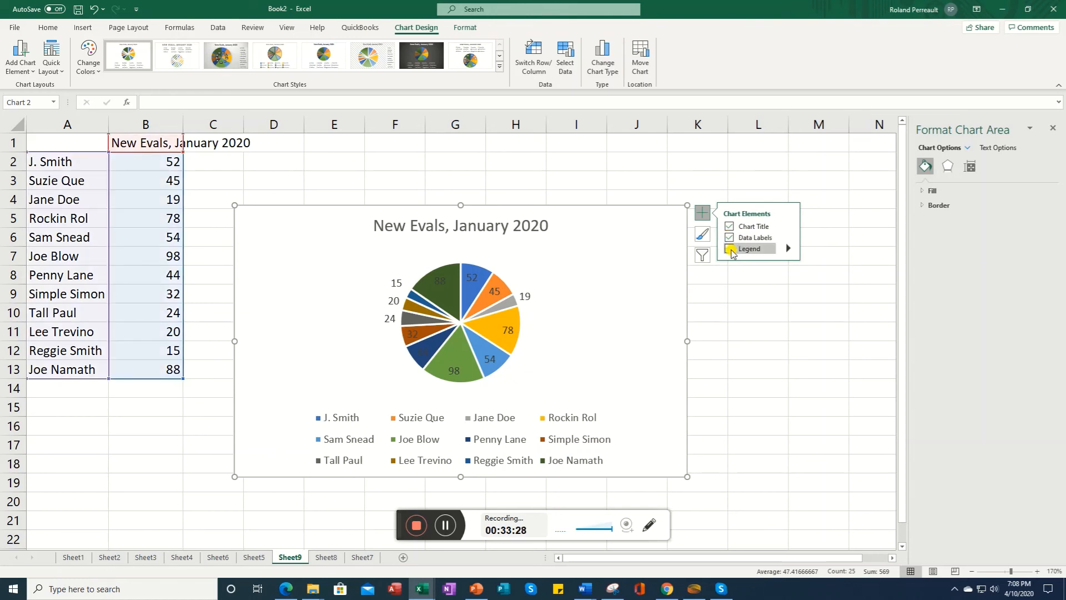
{"action": "left_click", "coordinate": [730, 249]}
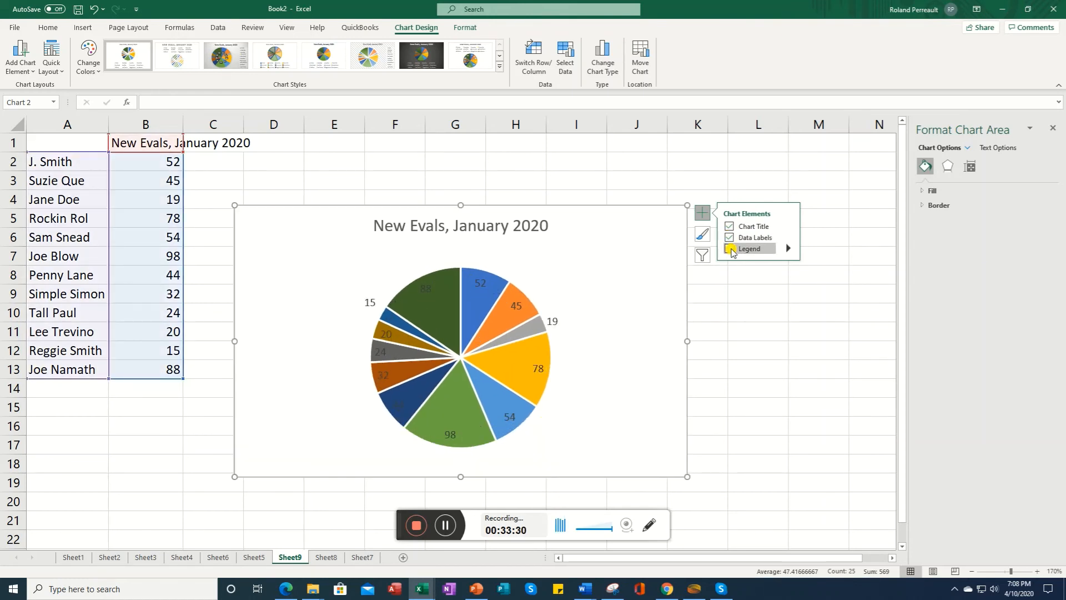
Step: Open the full data label options for the pie chart
{"action": "left_click", "coordinate": [790, 239]}
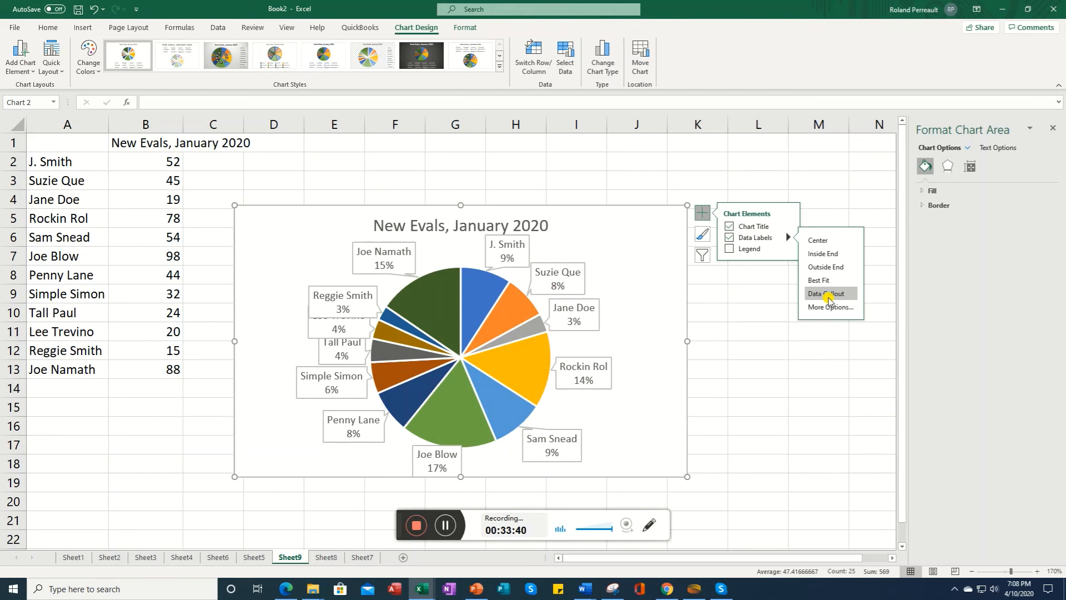
{"action": "left_click", "coordinate": [828, 307]}
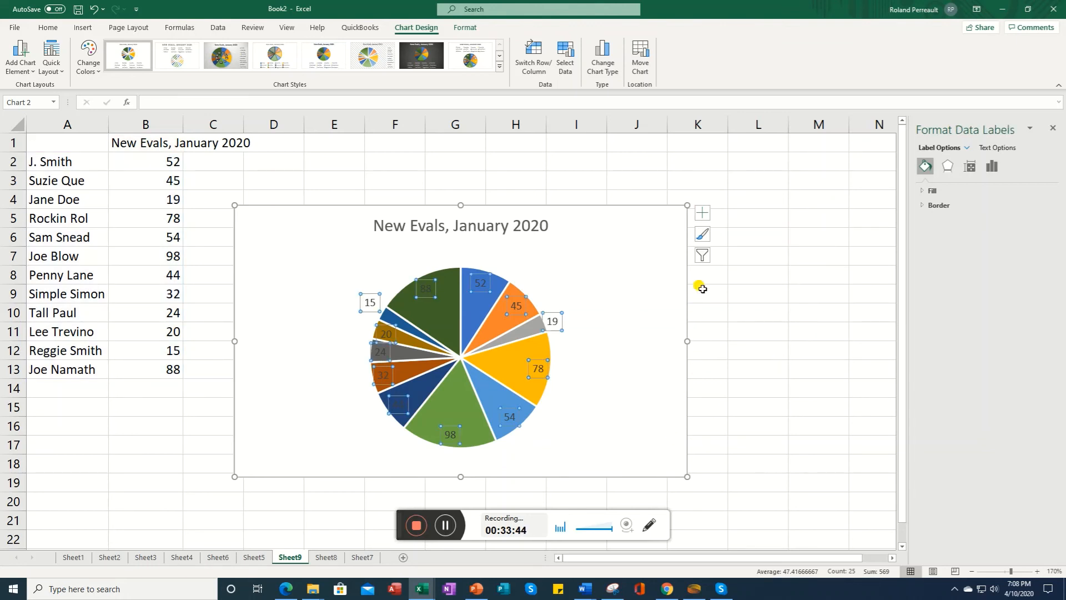
{"action": "left_click", "coordinate": [702, 235]}
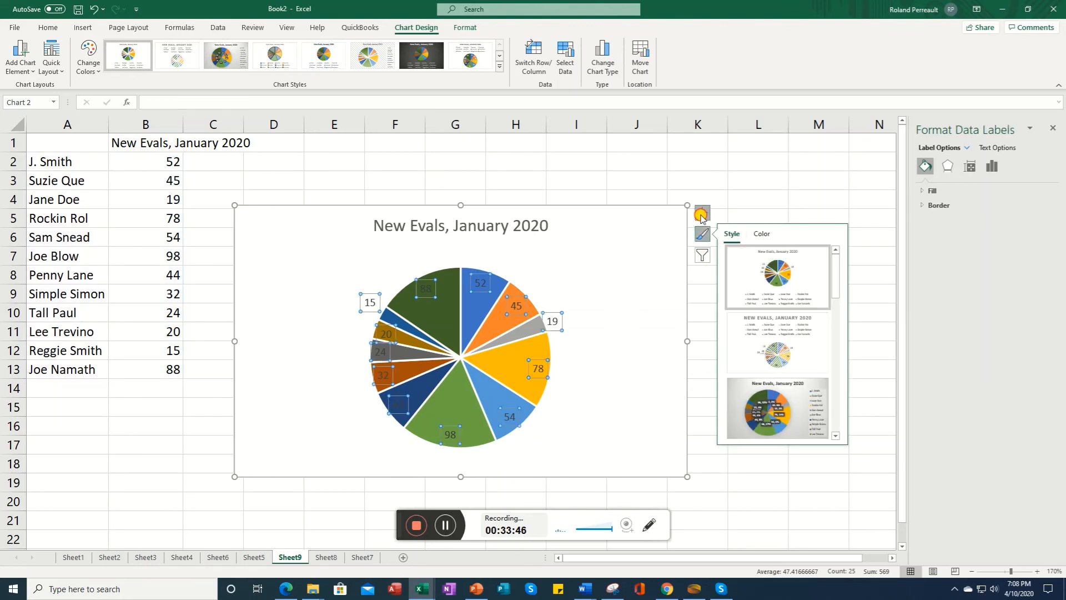
{"action": "left_click", "coordinate": [703, 212]}
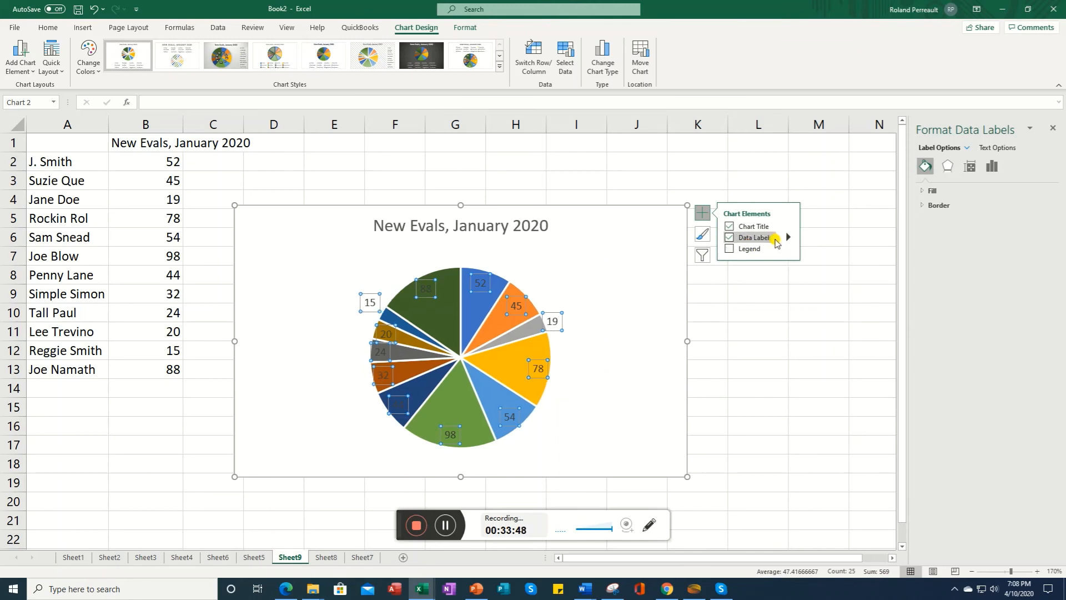
{"action": "mouse_move", "coordinate": [788, 241]}
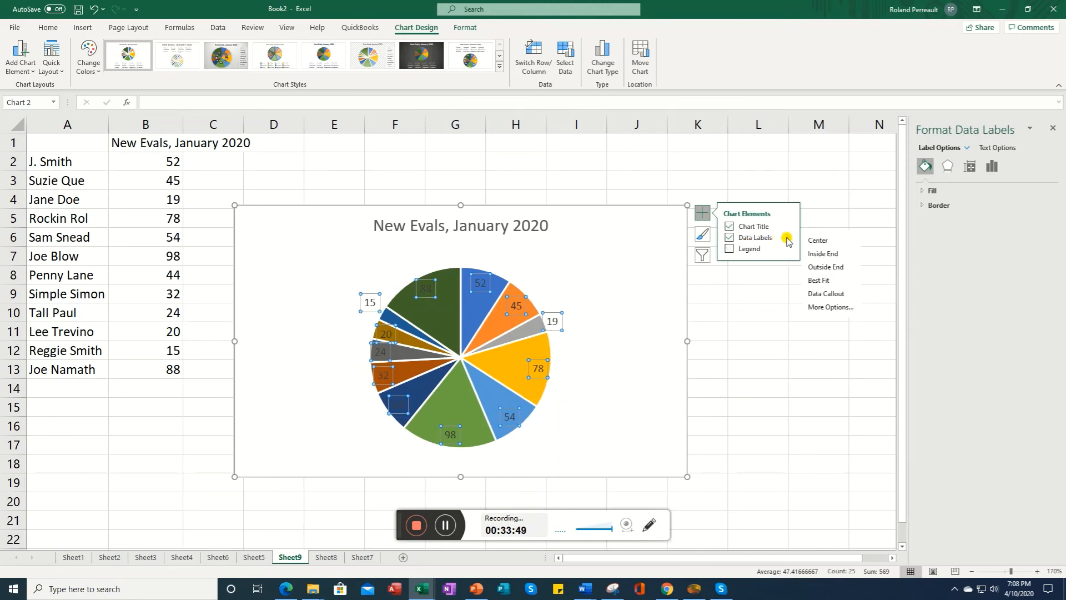
{"action": "left_click", "coordinate": [816, 306]}
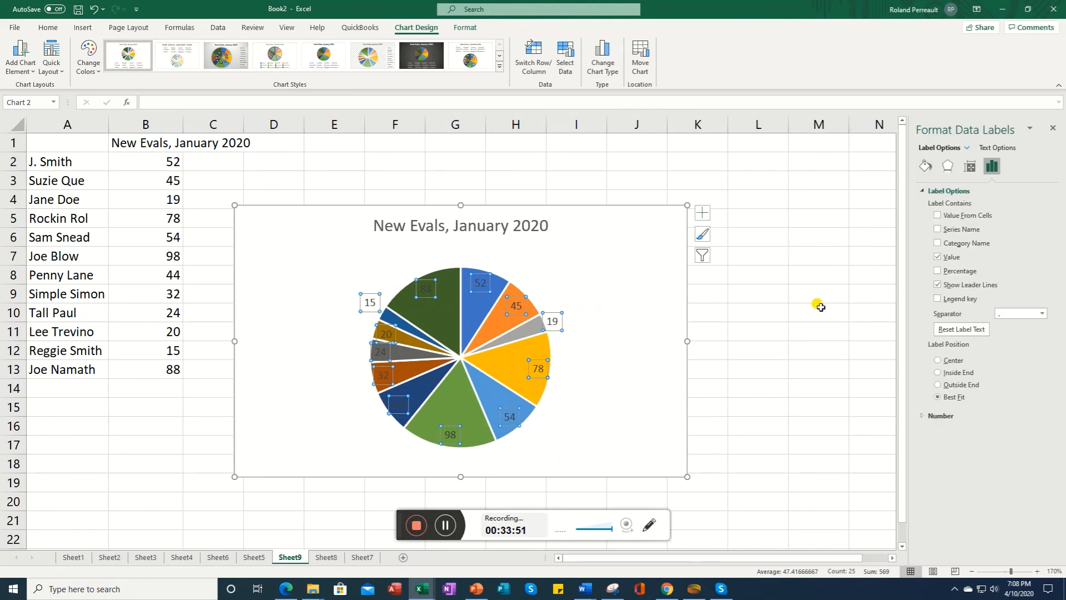
Step: Set the pie chart's data labels to show Category Name and Percentage instead of Value
{"action": "left_click", "coordinate": [938, 216]}
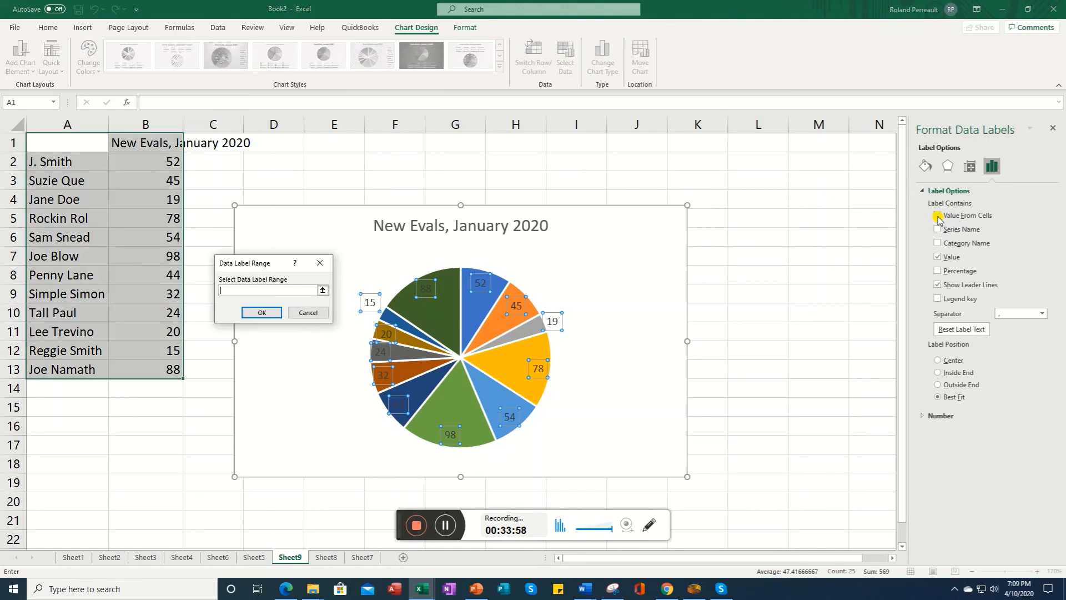
{"action": "left_click", "coordinate": [308, 312]}
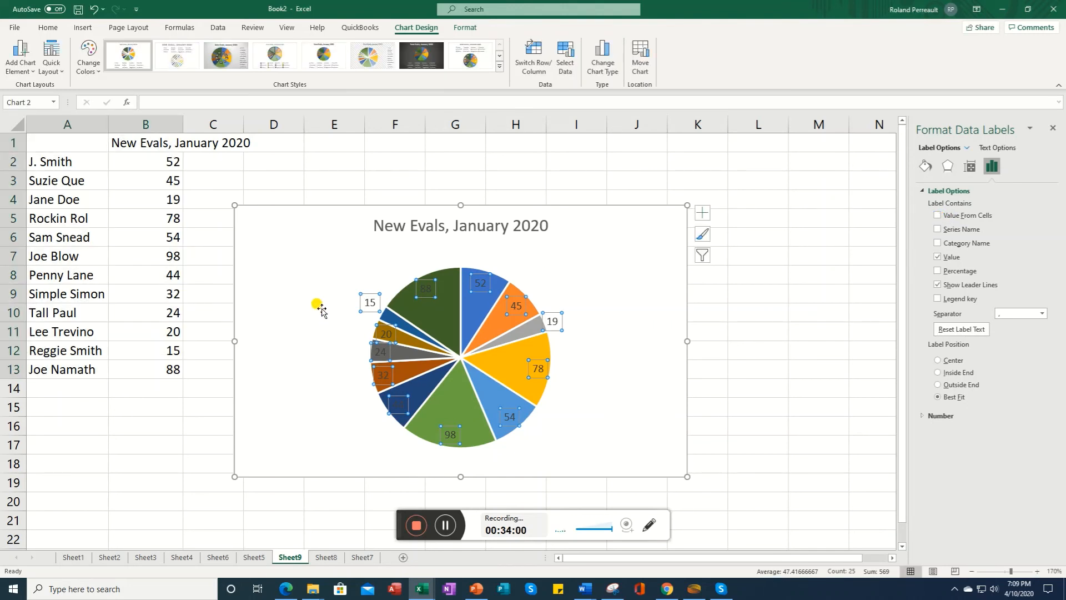
{"action": "left_click", "coordinate": [938, 244]}
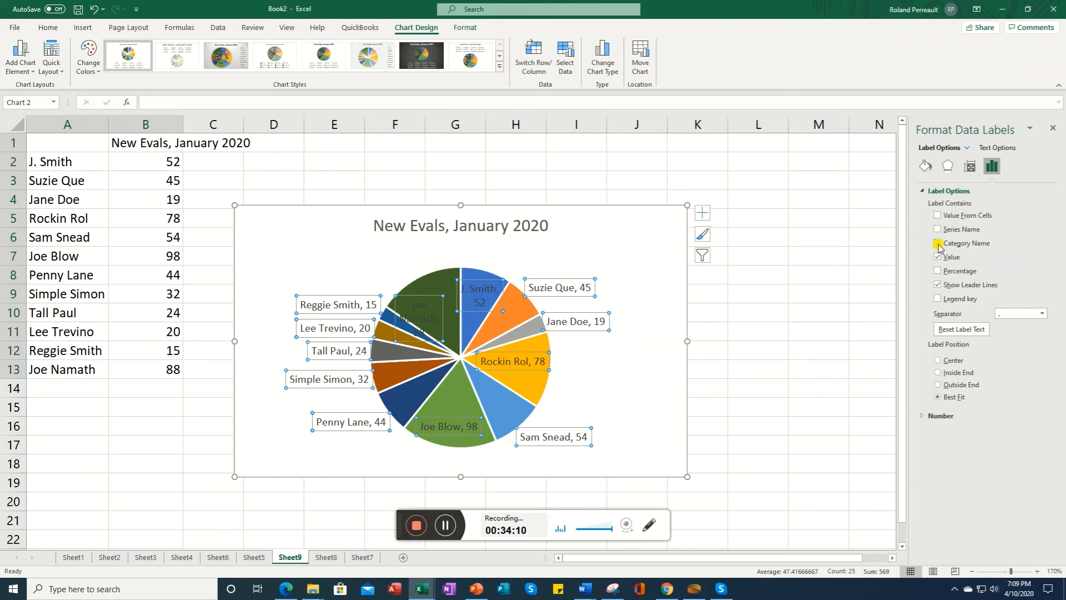
{"action": "left_click", "coordinate": [938, 271]}
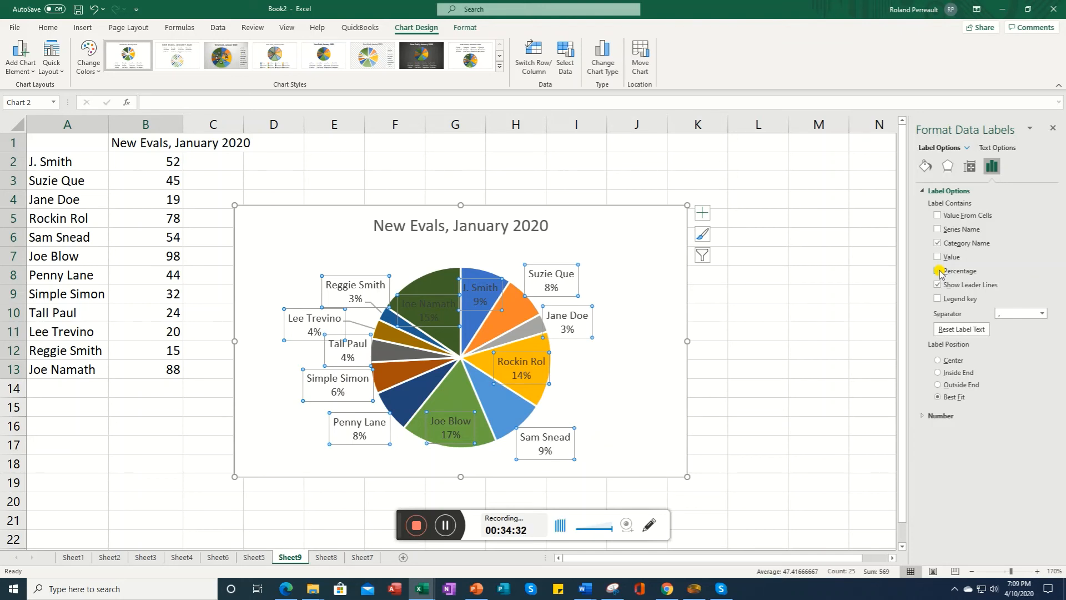
{"action": "left_click", "coordinate": [938, 271]}
Step: Change the chart type to a Clustered Column chart using the second preview layout
{"action": "left_click", "coordinate": [605, 75]}
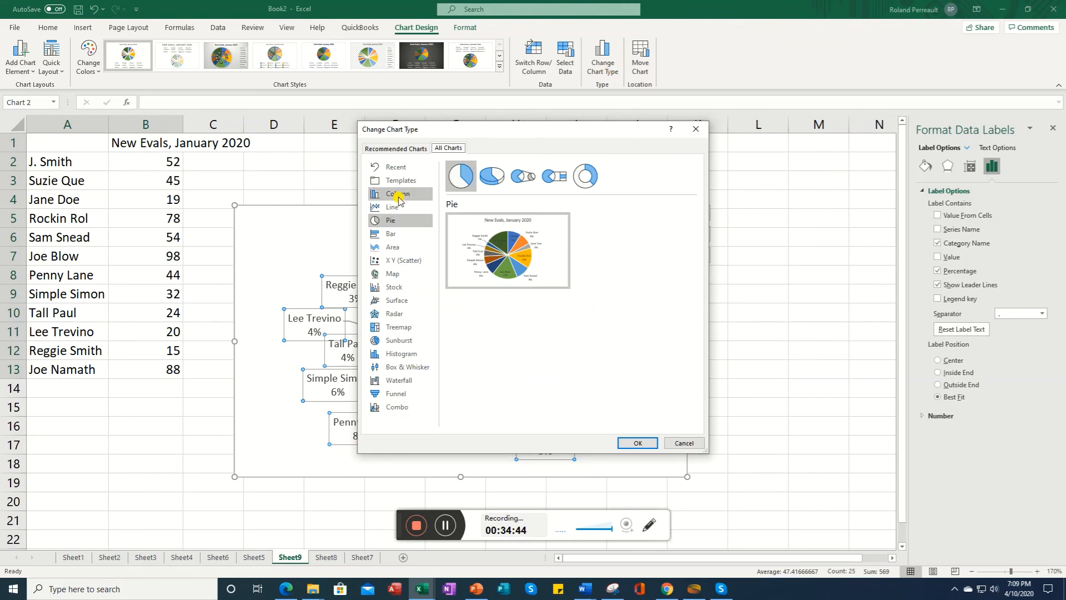
{"action": "left_click", "coordinate": [399, 199]}
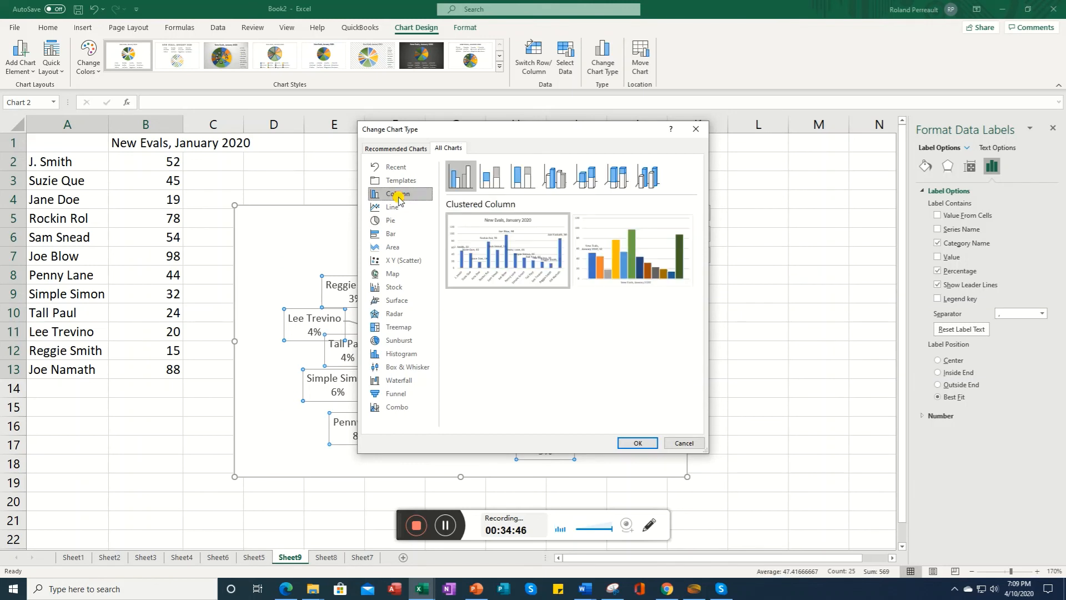
{"action": "mouse_move", "coordinate": [611, 266]}
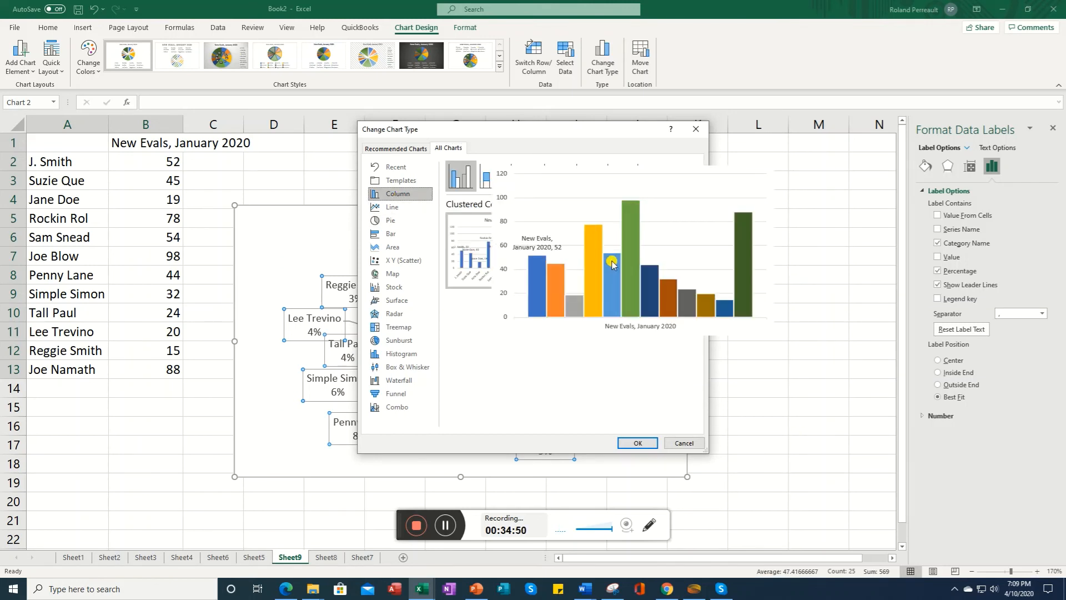
{"action": "left_click", "coordinate": [637, 445]}
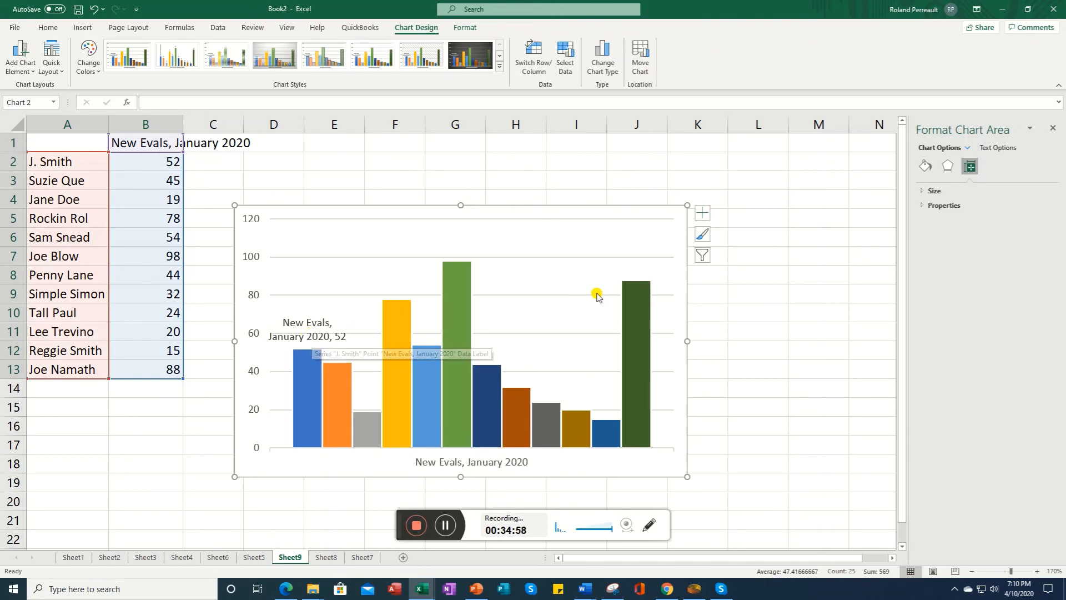
Step: Toggle axis titles and a chart title on and off for the column chart
{"action": "left_click", "coordinate": [703, 214]}
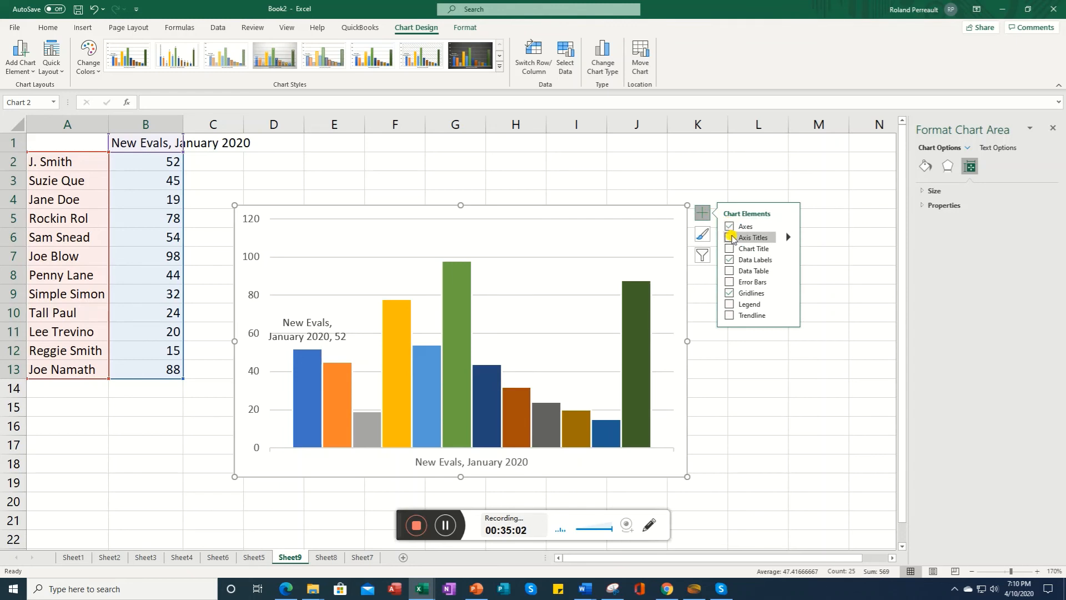
{"action": "left_click", "coordinate": [729, 238]}
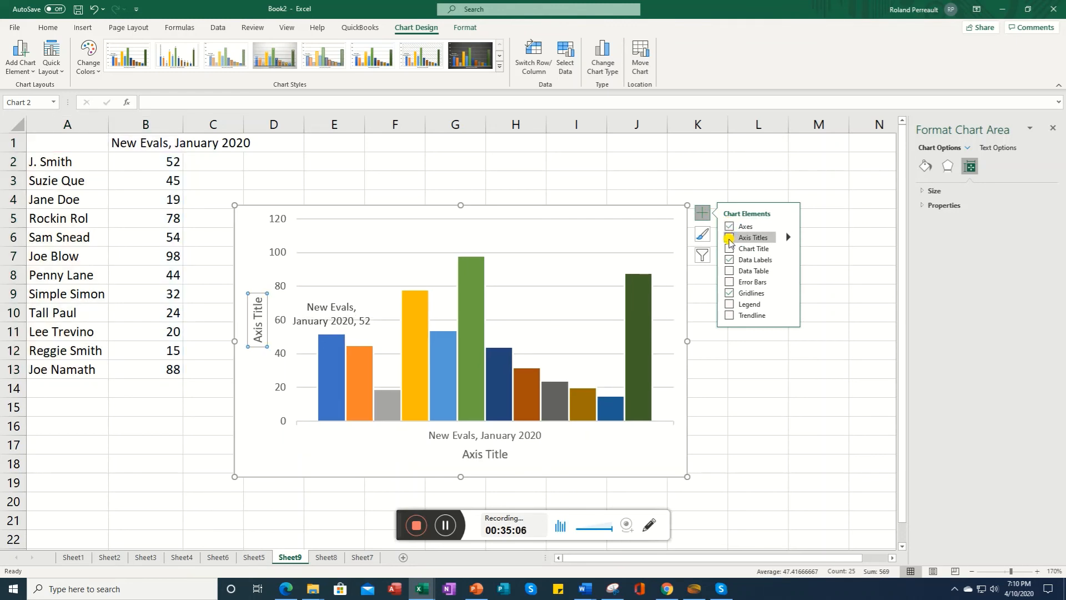
{"action": "left_click", "coordinate": [729, 238]}
{"action": "left_click", "coordinate": [729, 249]}
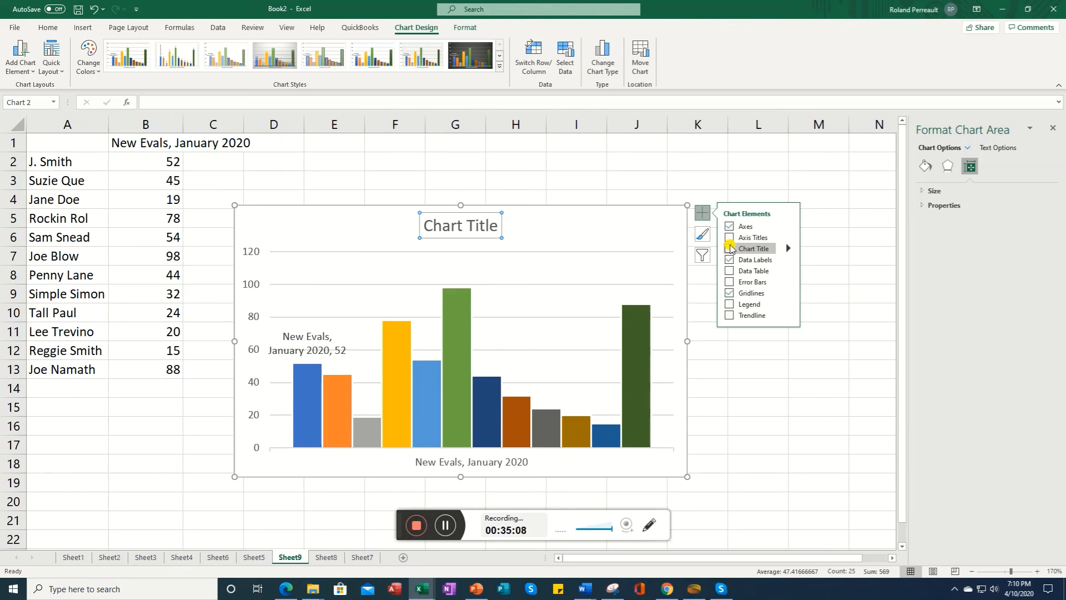
{"action": "left_click", "coordinate": [730, 248]}
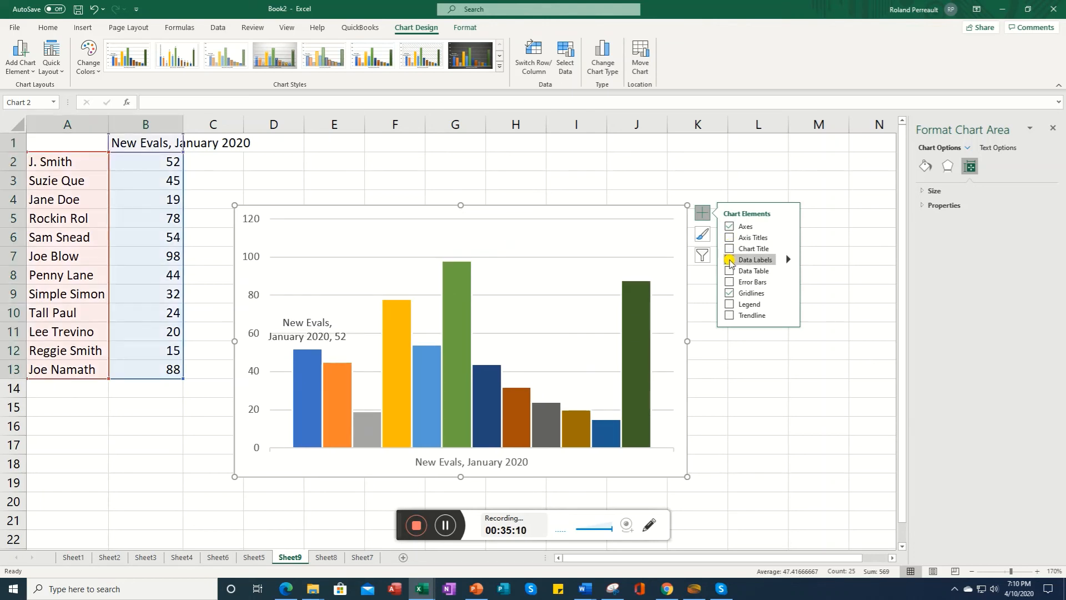
Step: Add a legend to the column chart and position it at the bottom
{"action": "left_click", "coordinate": [729, 271]}
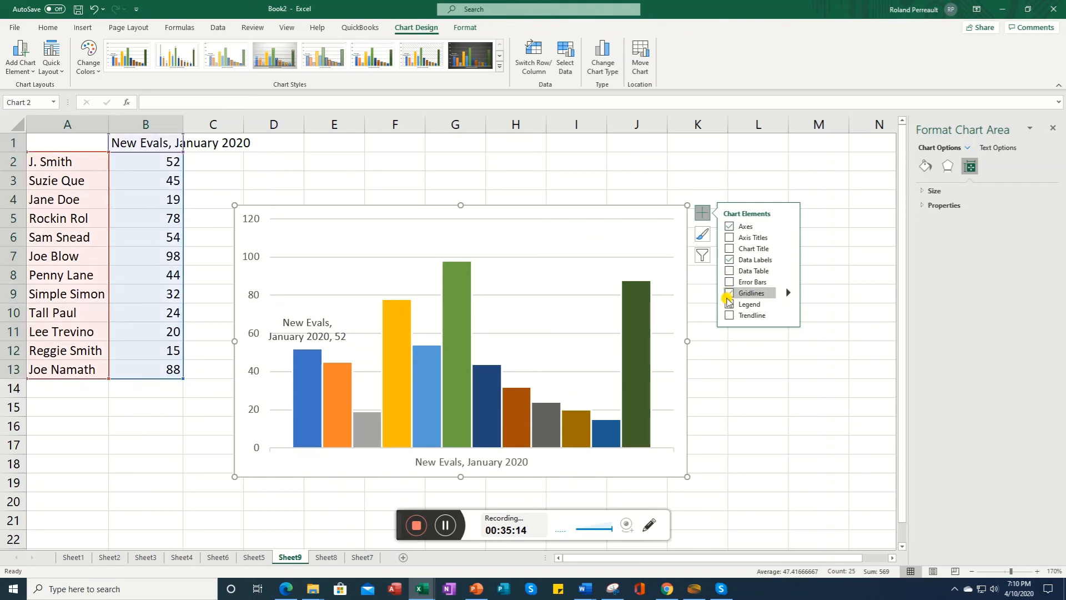
{"action": "left_click", "coordinate": [729, 305]}
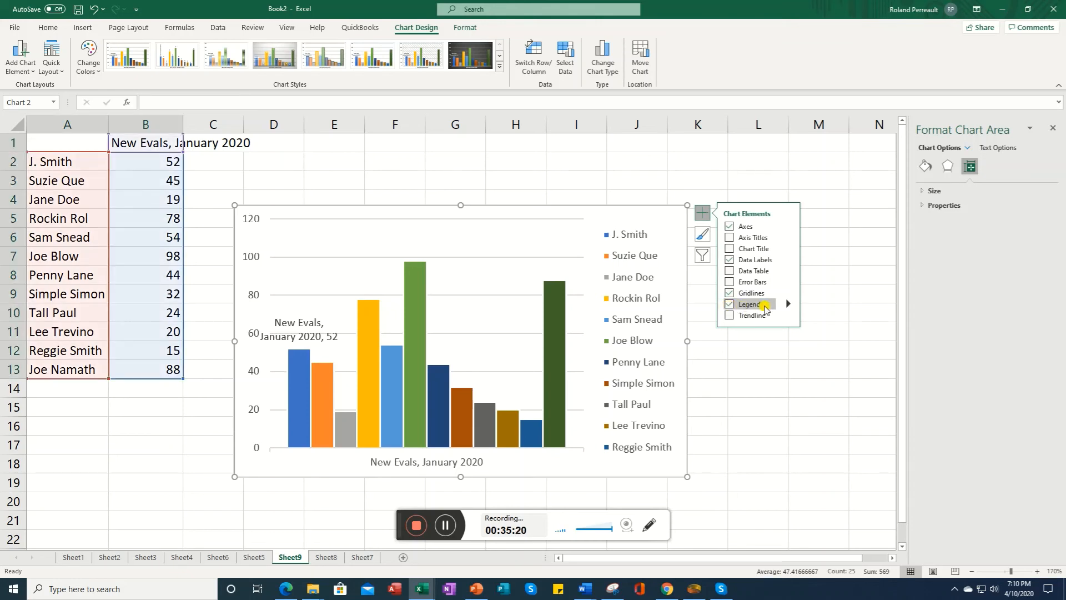
{"action": "mouse_move", "coordinate": [790, 307]}
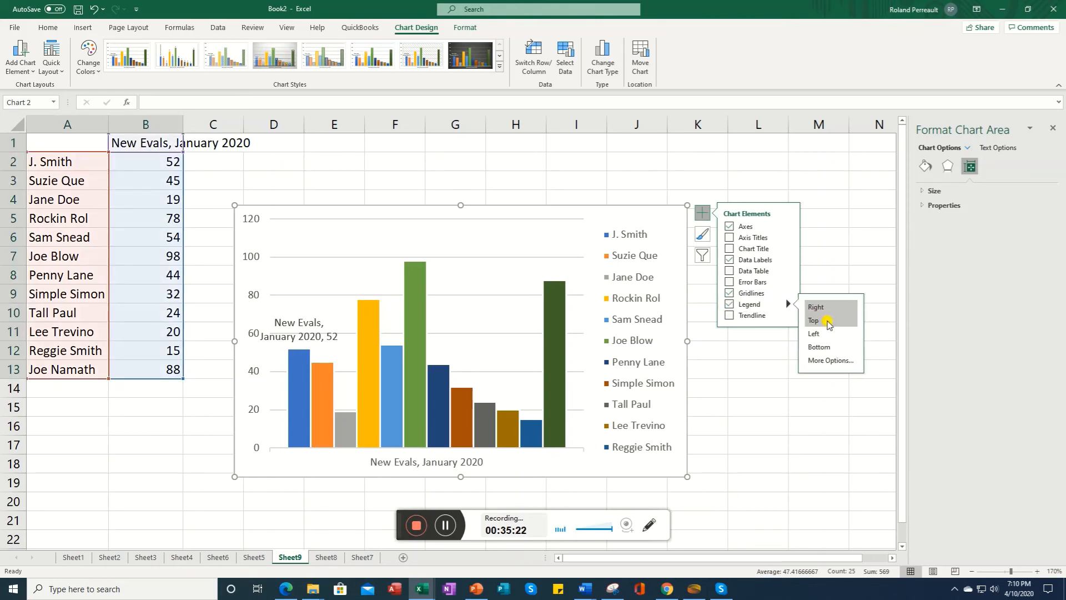
{"action": "left_click", "coordinate": [836, 359]}
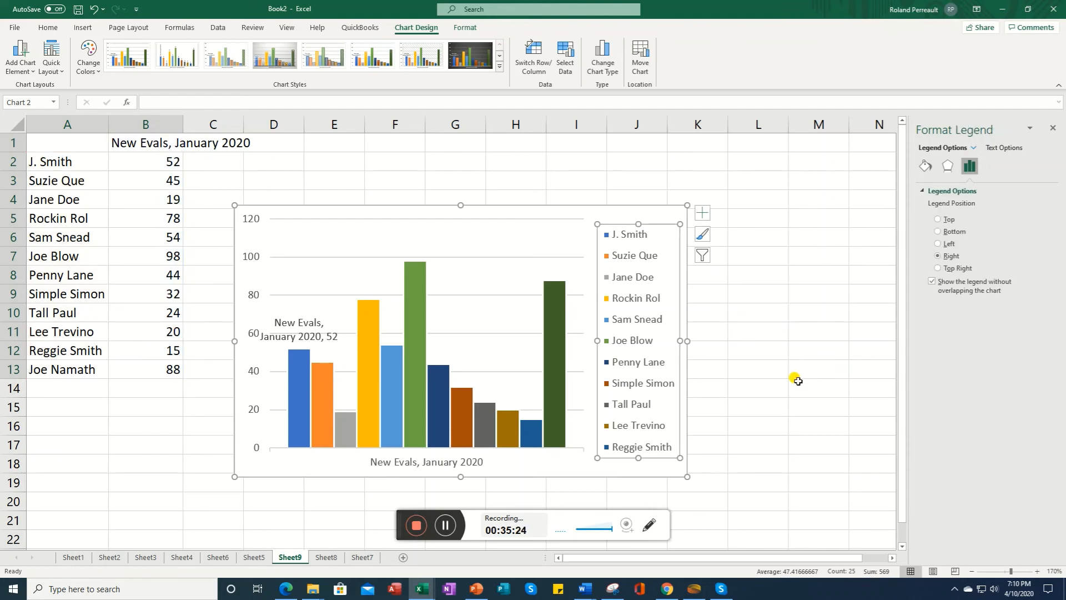
{"action": "left_click", "coordinate": [951, 232]}
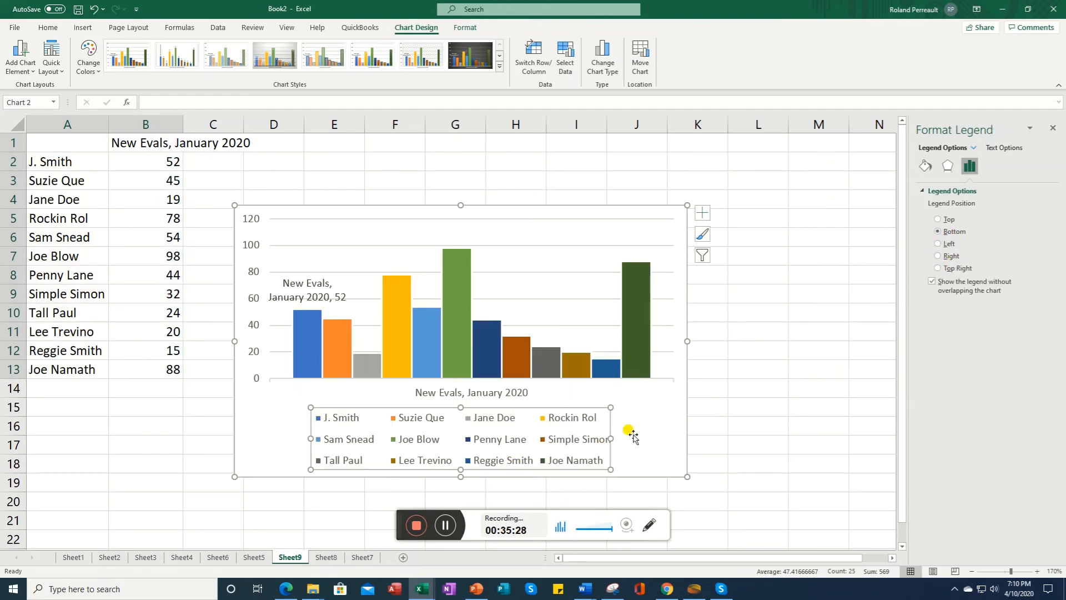
Step: Examine the data label, chart element, style and filter options for the column chart
{"action": "left_click", "coordinate": [702, 213]}
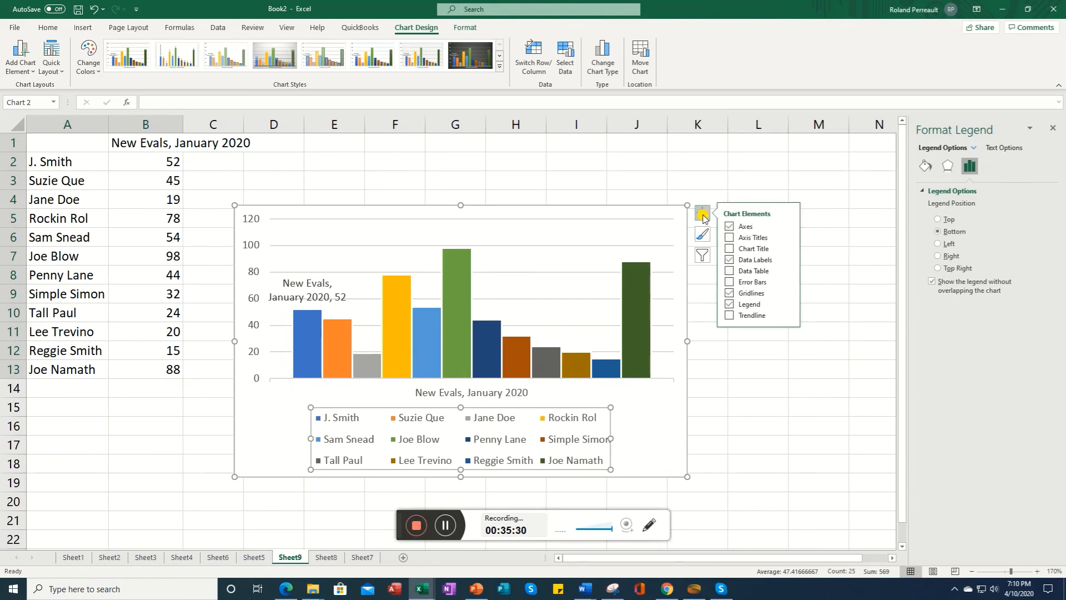
{"action": "left_click", "coordinate": [730, 259]}
{"action": "left_click", "coordinate": [788, 260]}
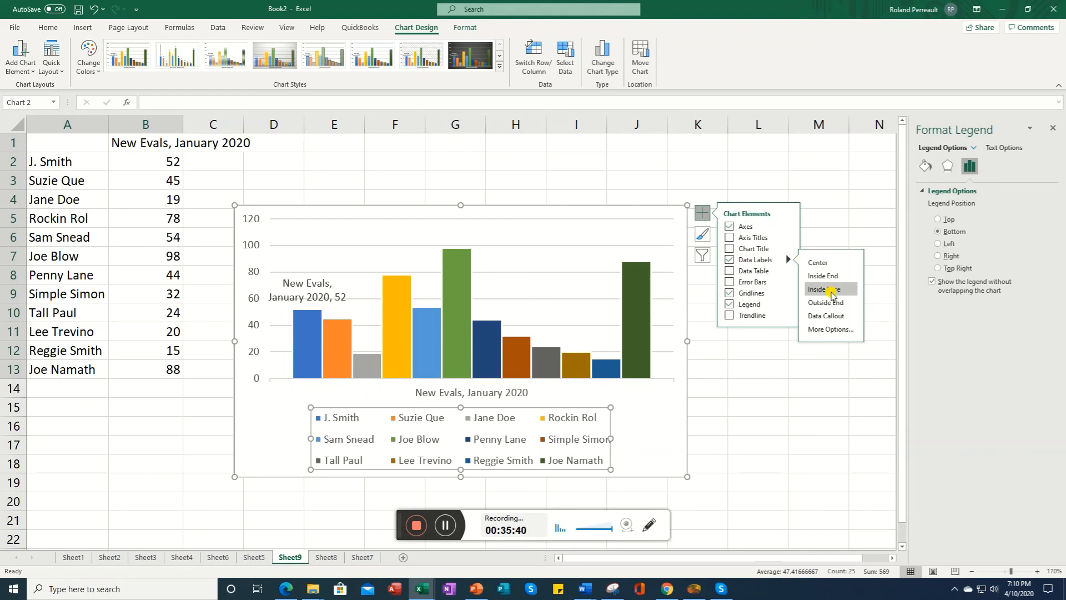
{"action": "left_click", "coordinate": [826, 329]}
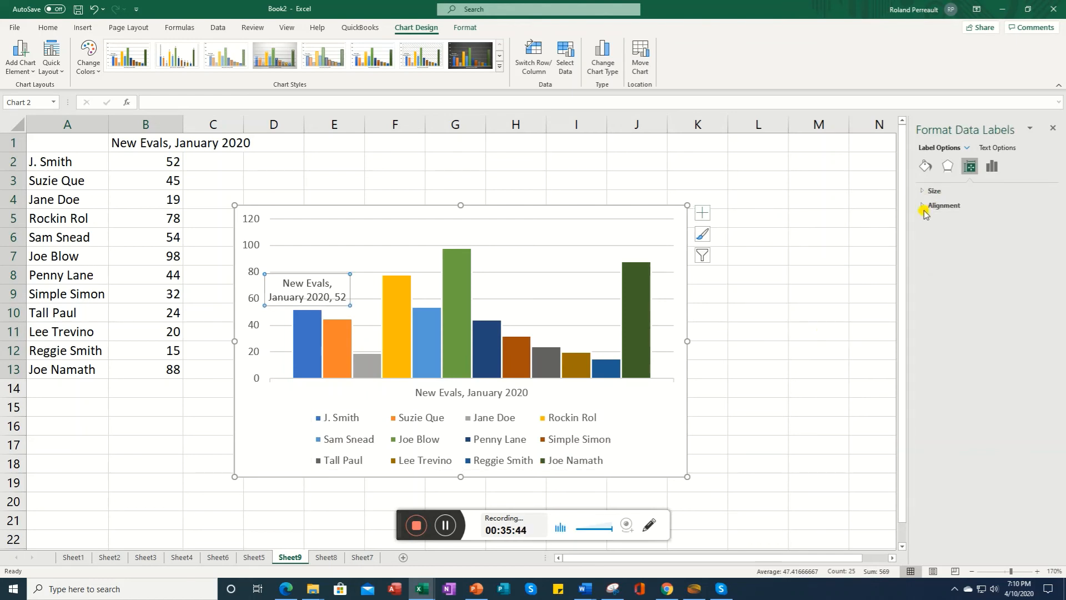
{"action": "left_click", "coordinate": [309, 293]}
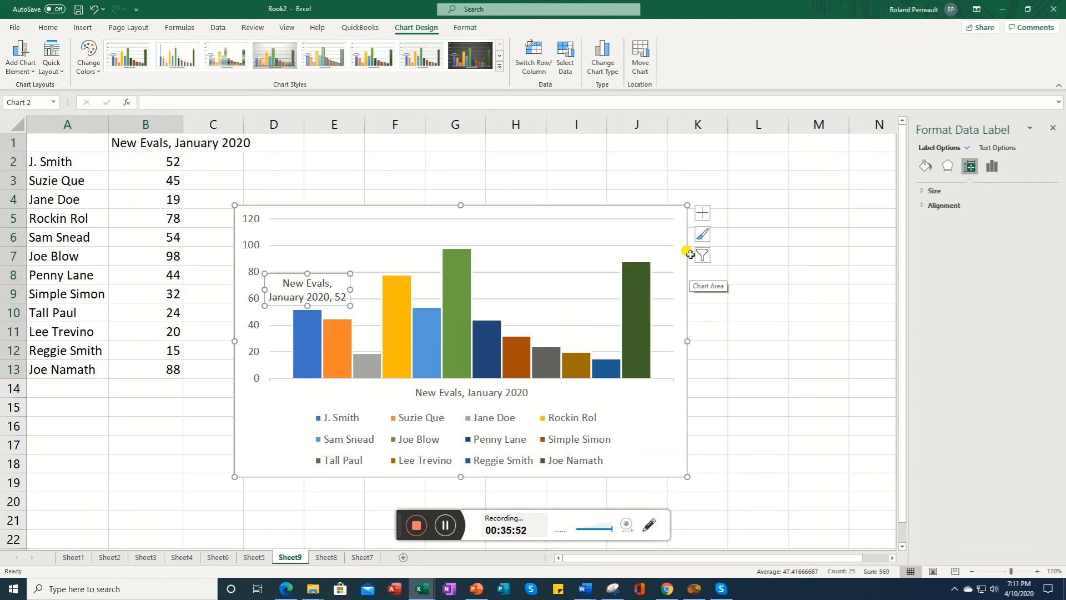
{"action": "left_click", "coordinate": [702, 215]}
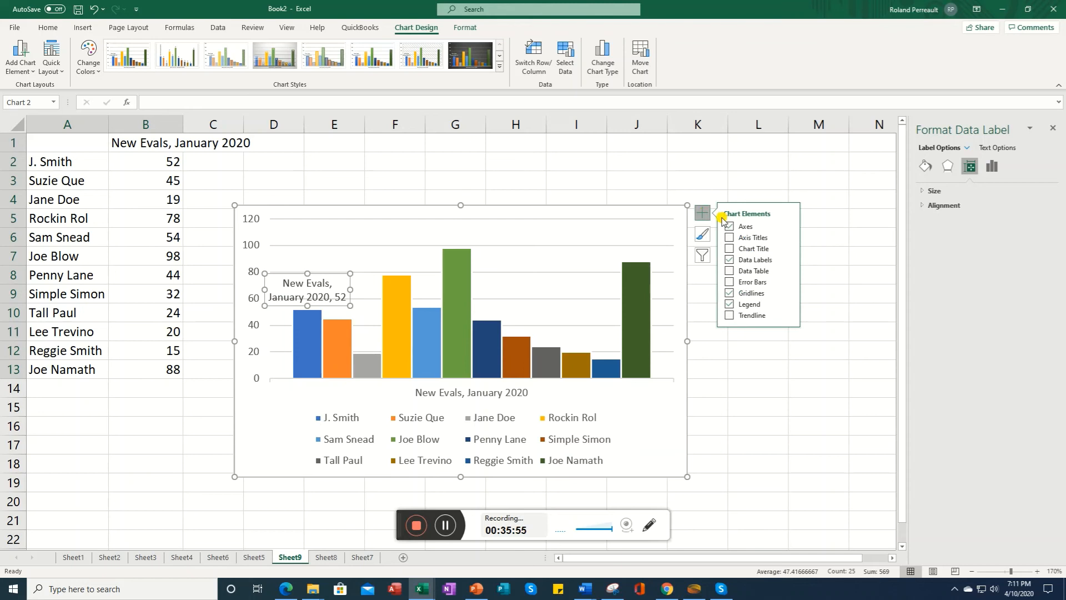
{"action": "left_click", "coordinate": [701, 236]}
{"action": "left_click", "coordinate": [702, 256]}
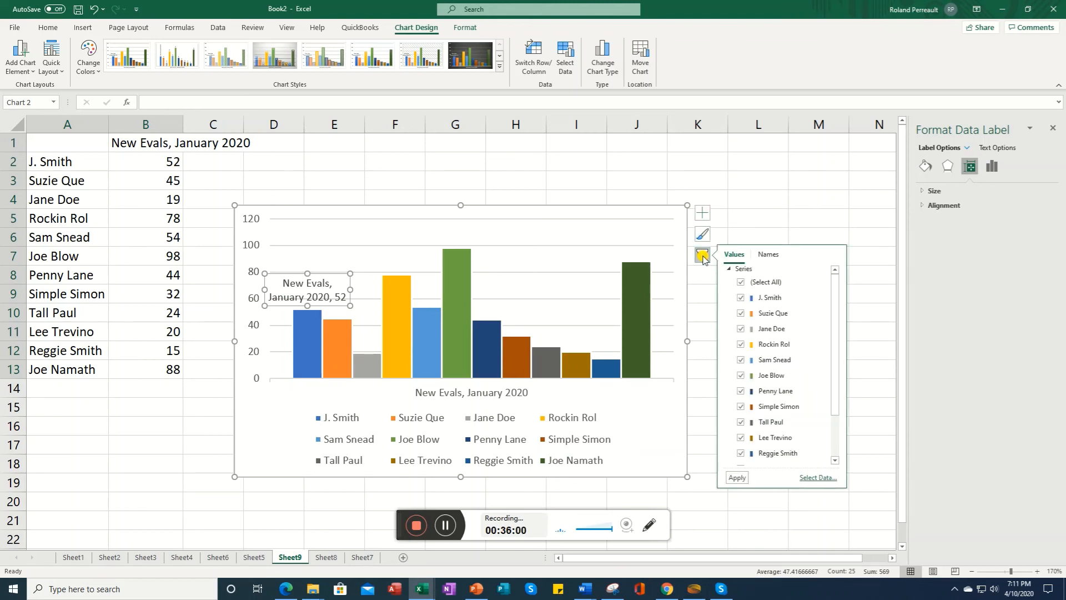
{"action": "left_click_drag", "start_coordinate": [831, 409], "coordinate": [838, 466]}
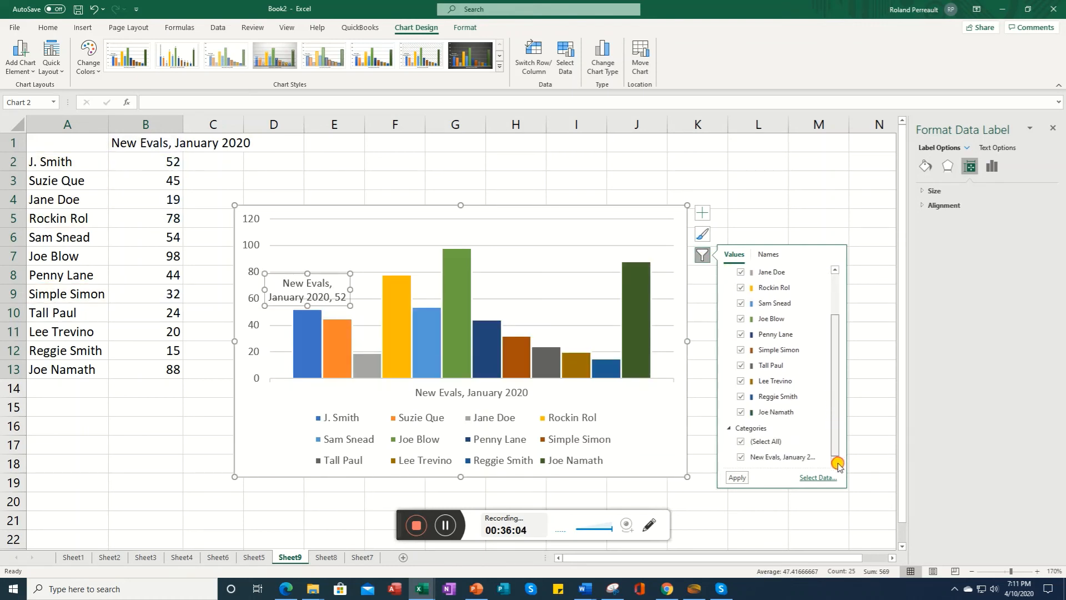
Step: Reset the chart data range to A1:B13 via Select Data and hide the value in the selected data label
{"action": "left_click", "coordinate": [740, 458]}
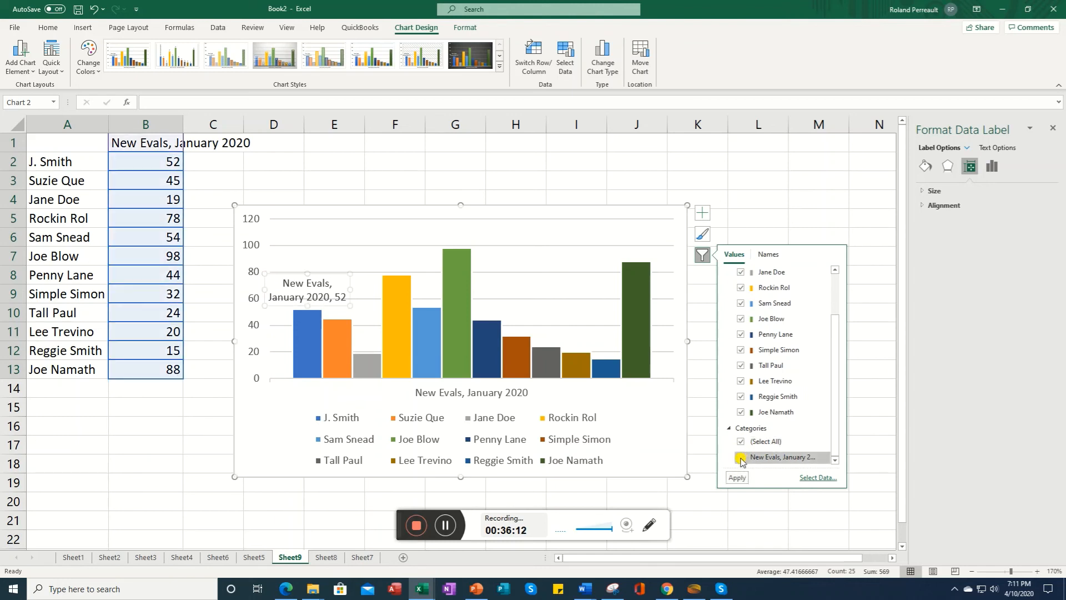
{"action": "left_click", "coordinate": [806, 477]}
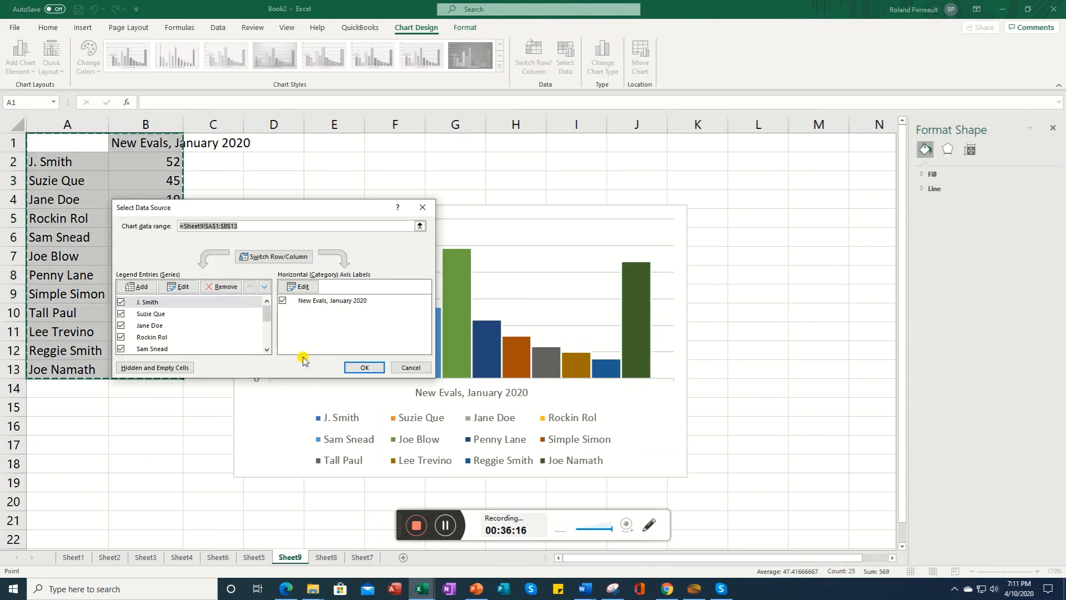
{"action": "left_click_drag", "start_coordinate": [50, 158], "coordinate": [154, 369]}
{"action": "left_click", "coordinate": [364, 368]}
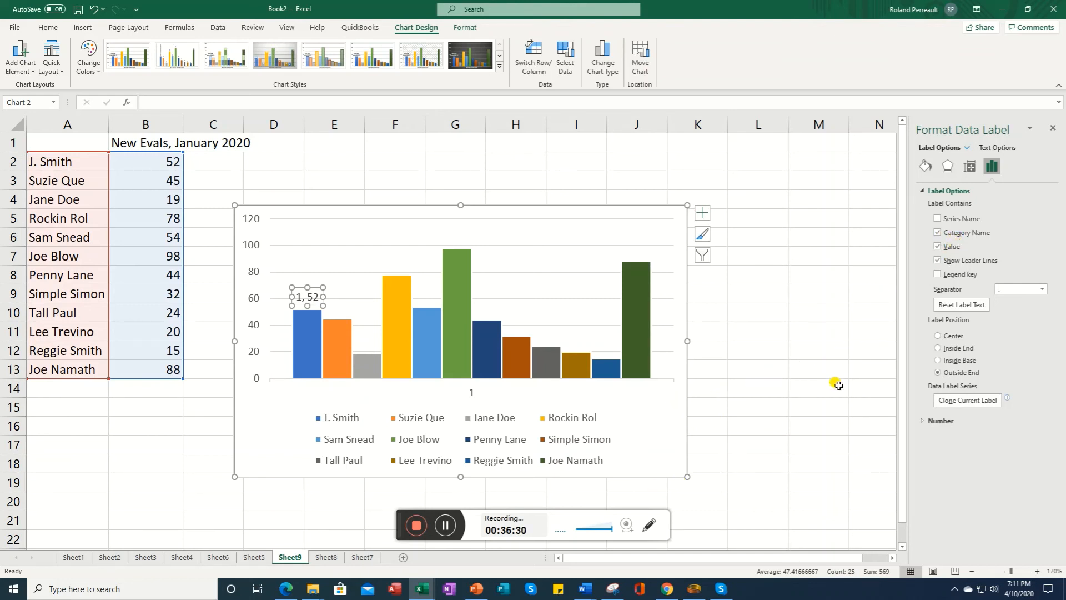
{"action": "left_click", "coordinate": [938, 247]}
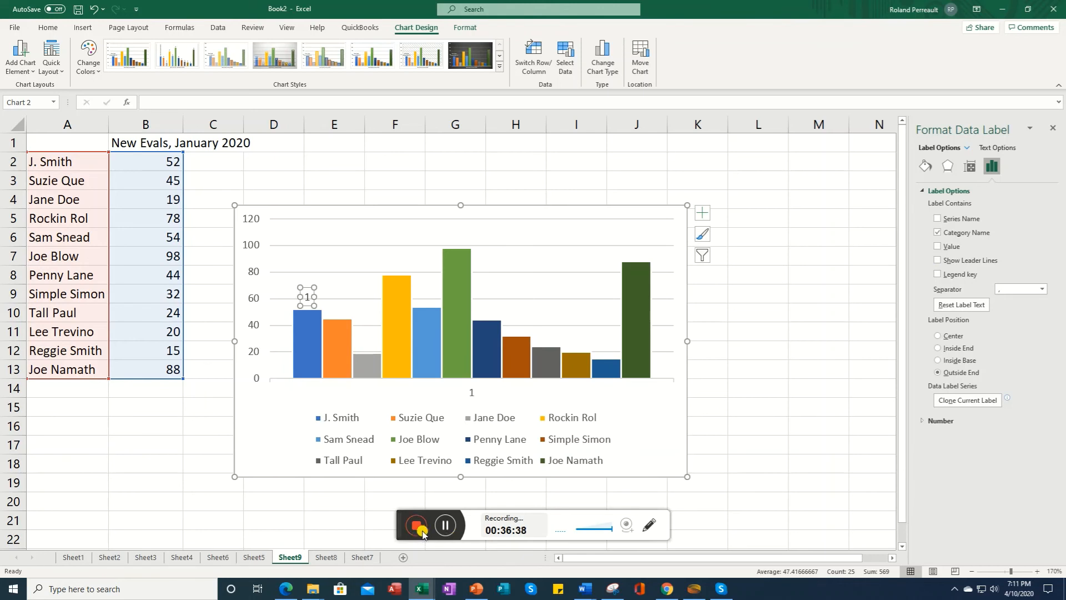
{"action": "left_click", "coordinate": [445, 528]}
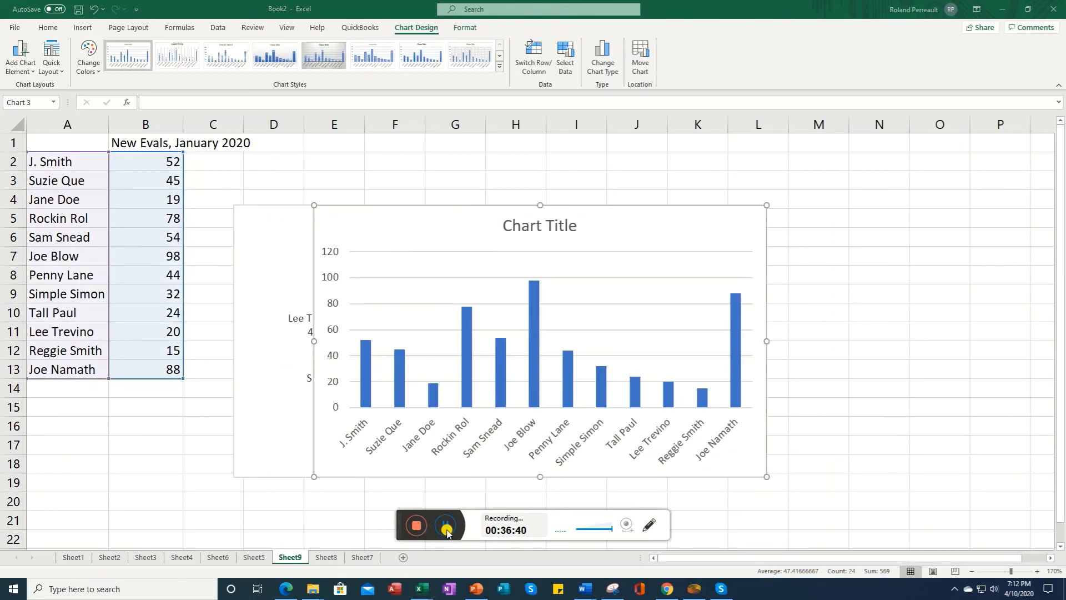
{"action": "left_click", "coordinate": [447, 531]}
Step: Toggle the primary vertical axis and the axis titles off and on for the single-series column chart
{"action": "left_click", "coordinate": [638, 243]}
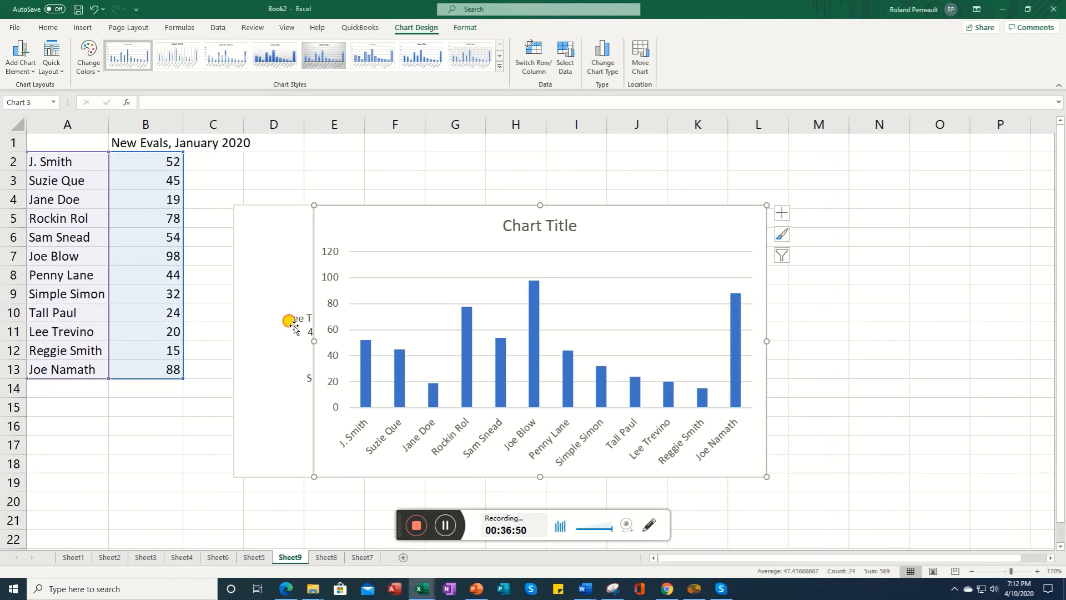
{"action": "left_click", "coordinate": [295, 328]}
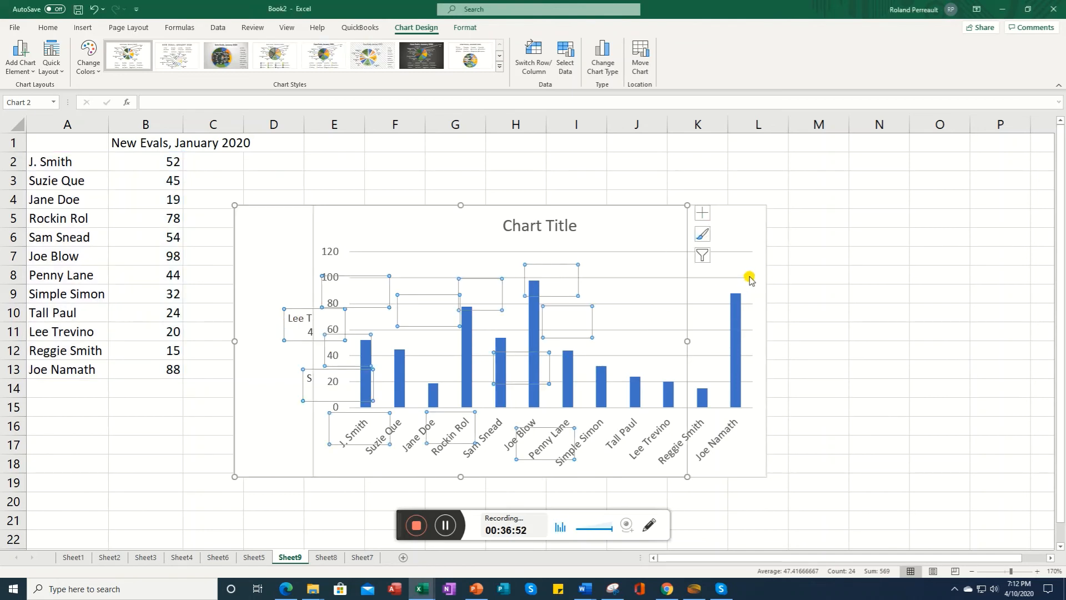
{"action": "left_click", "coordinate": [853, 291]}
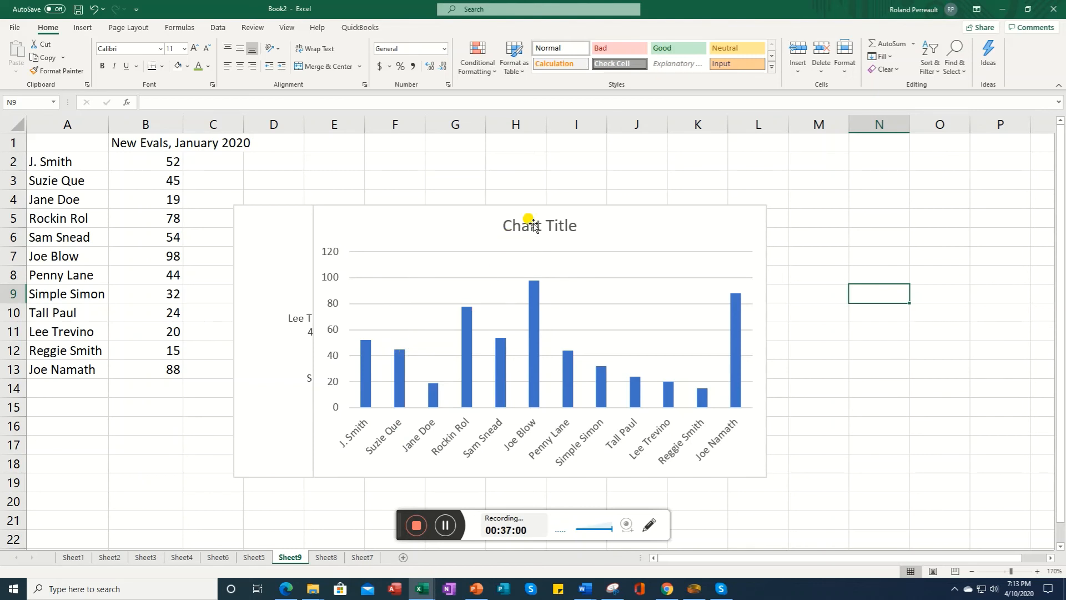
{"action": "left_click", "coordinate": [583, 229]}
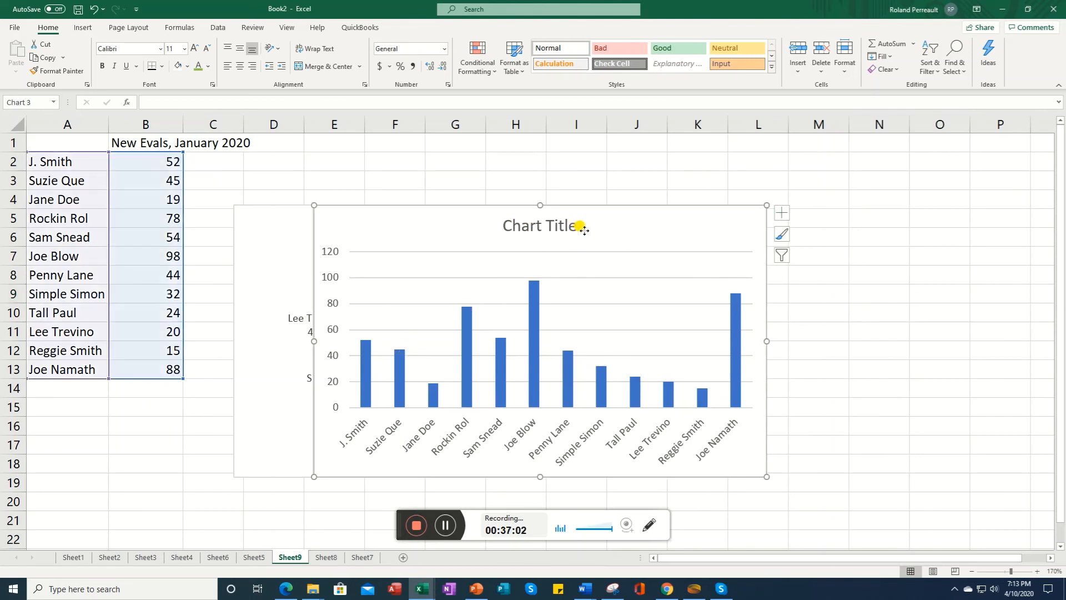
{"action": "left_click", "coordinate": [781, 212]}
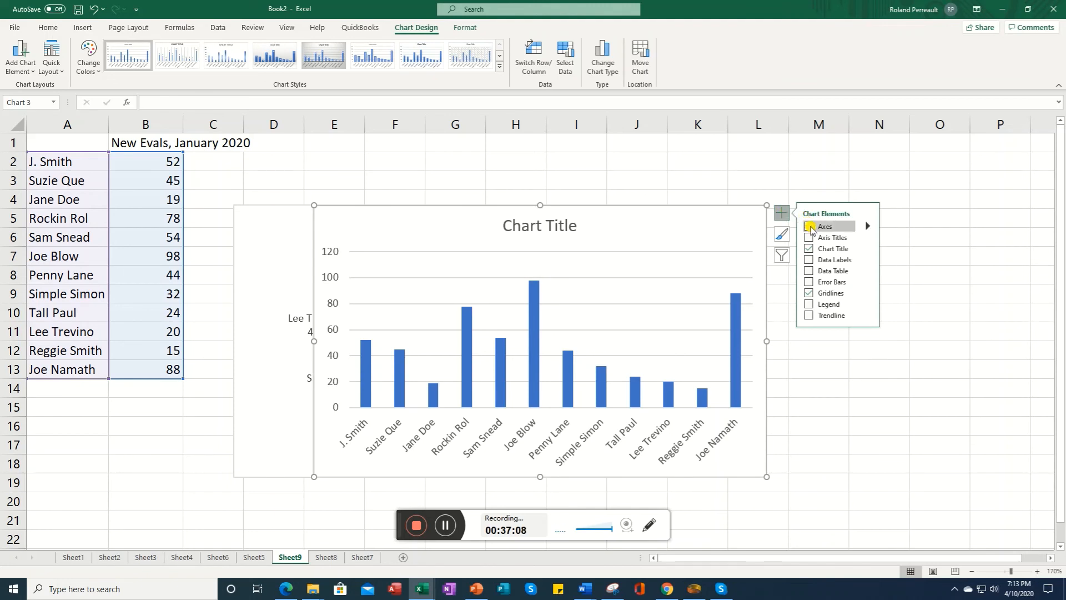
{"action": "left_click", "coordinate": [868, 227]}
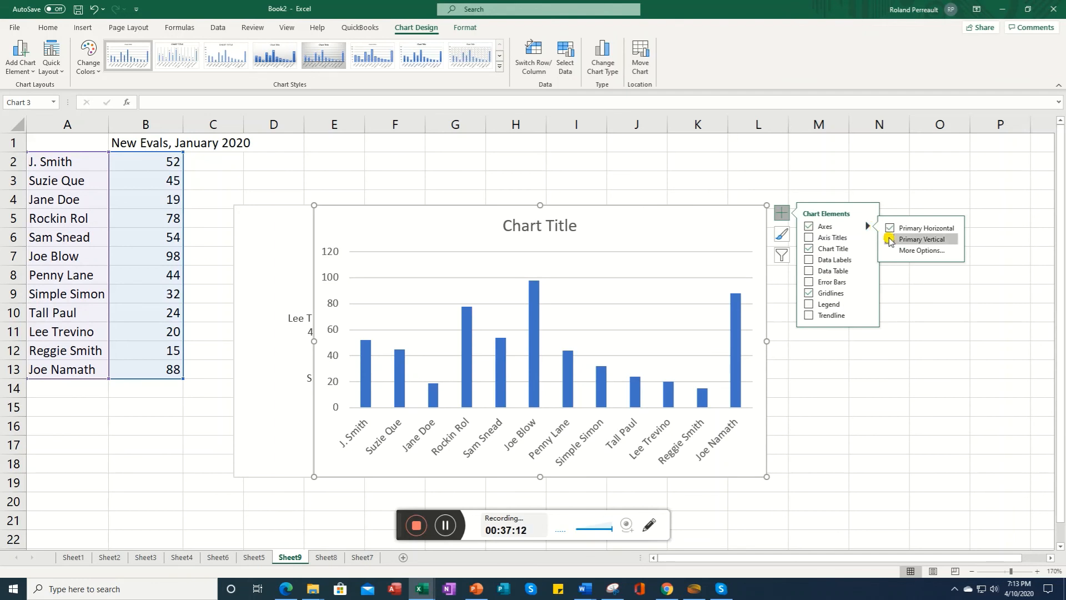
{"action": "left_click", "coordinate": [890, 239]}
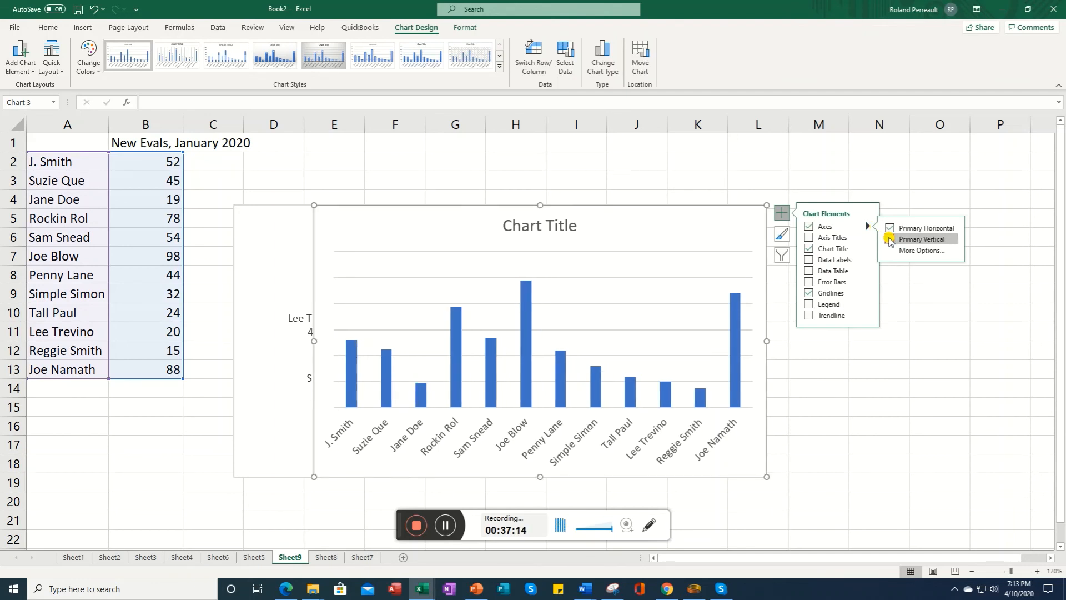
{"action": "left_click", "coordinate": [889, 240]}
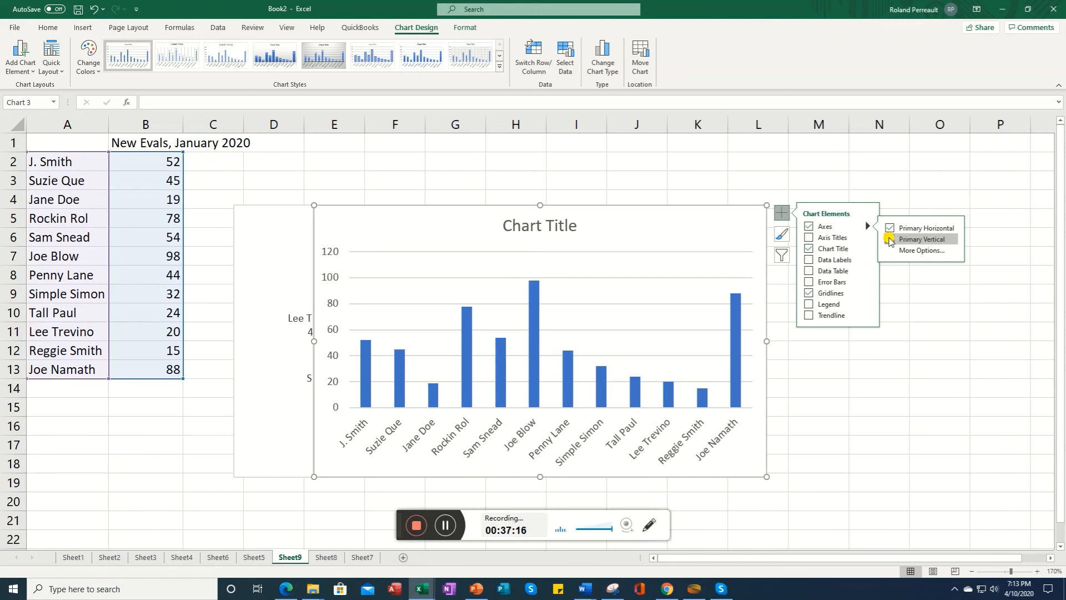
{"action": "left_click", "coordinate": [809, 238]}
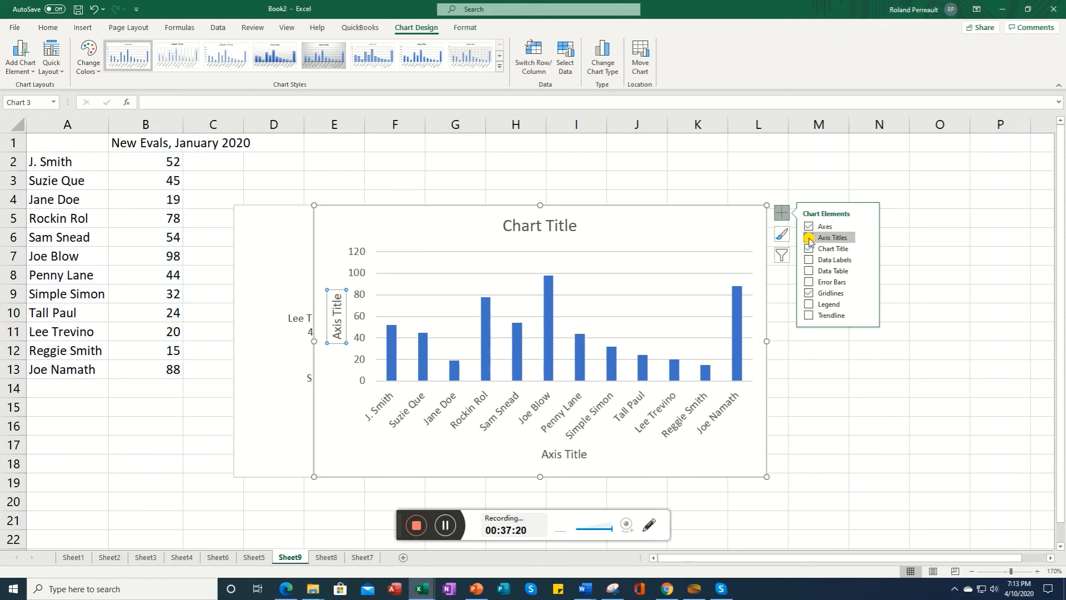
{"action": "left_click", "coordinate": [809, 239]}
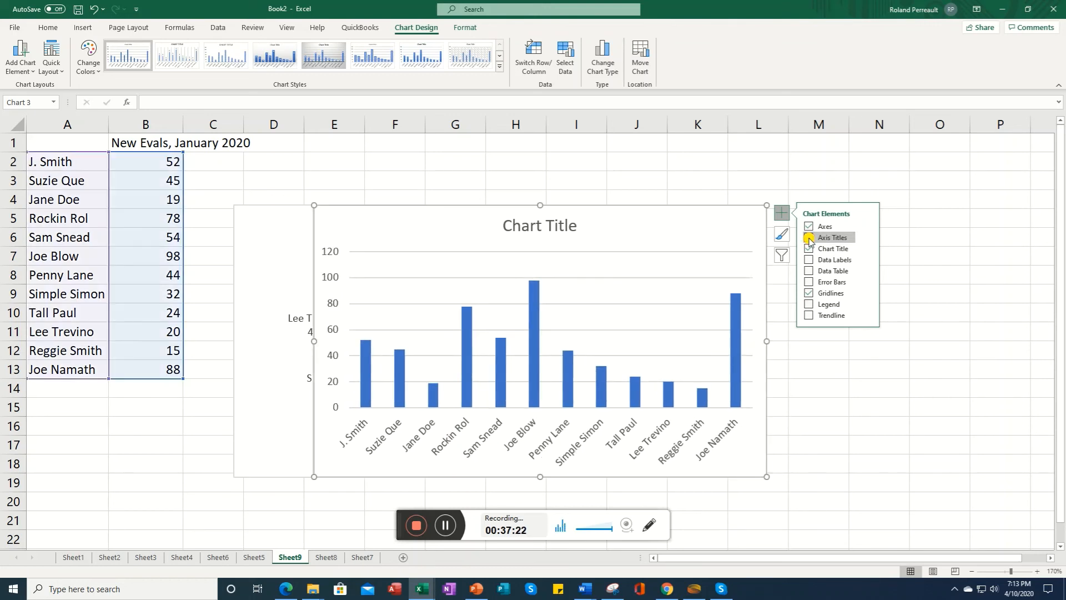
Step: Turn on data labels for the columns of the single-series chart
{"action": "left_click", "coordinate": [810, 260]}
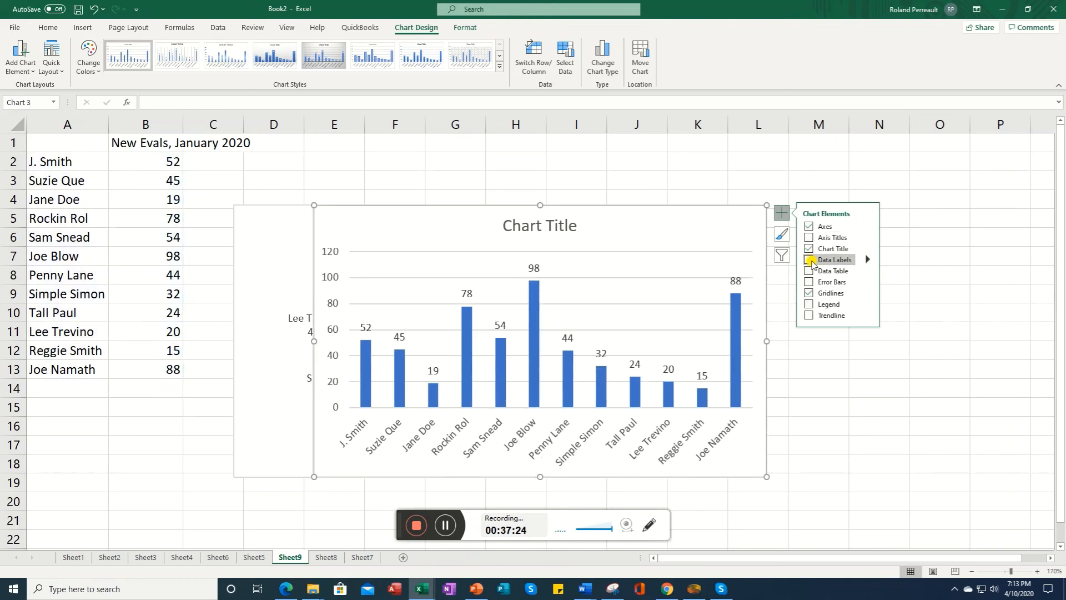
{"action": "left_click", "coordinate": [820, 261]}
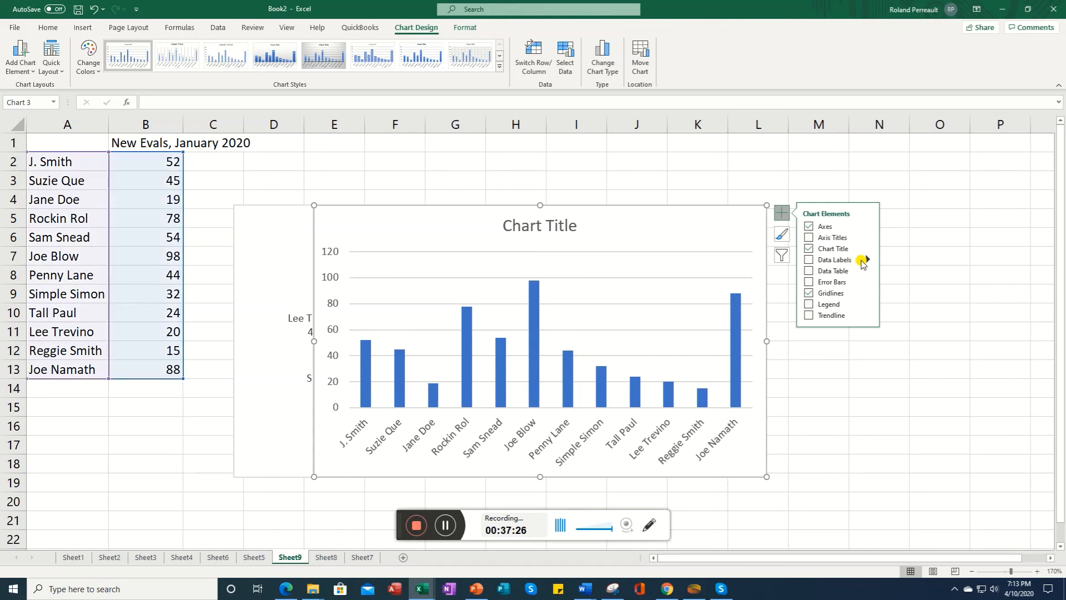
{"action": "left_click", "coordinate": [810, 261]}
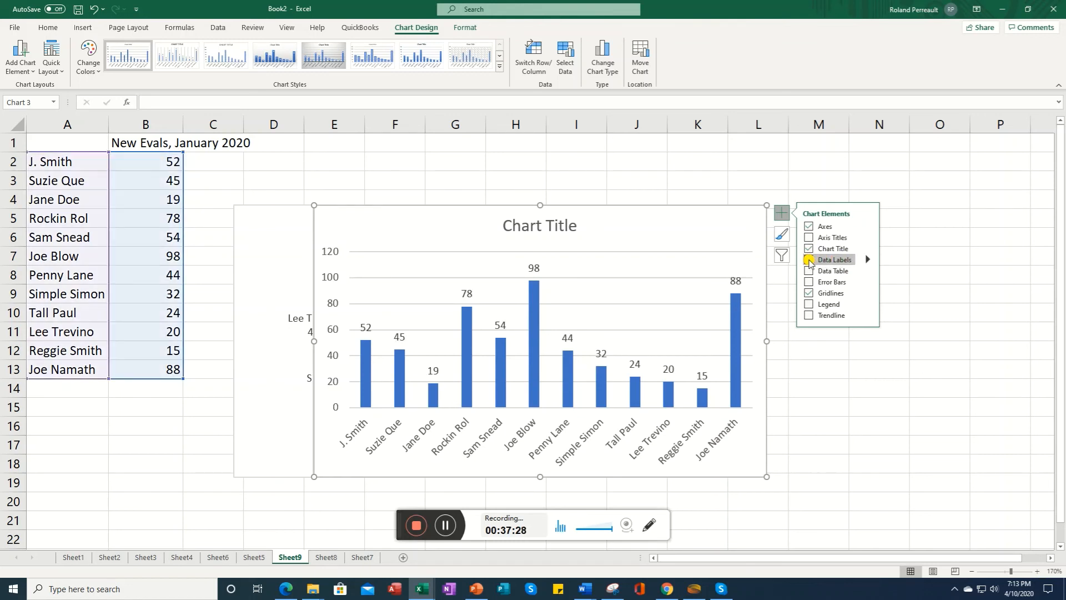
Step: Examine the extra data label options, toggling the legend key on and off and expanding the Number section
{"action": "mouse_move", "coordinate": [869, 264]}
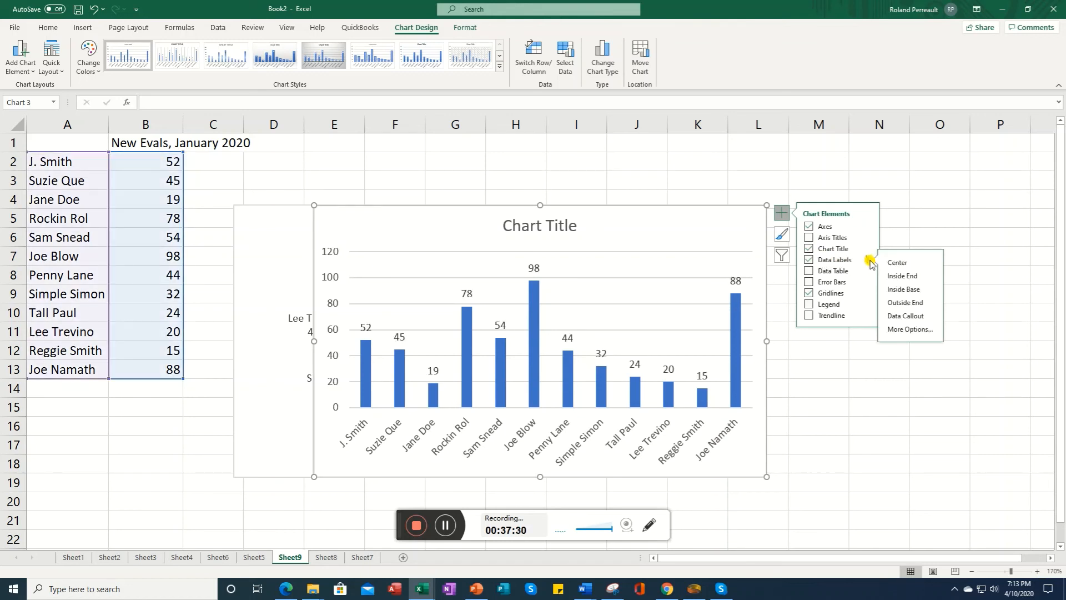
{"action": "left_click", "coordinate": [910, 333]}
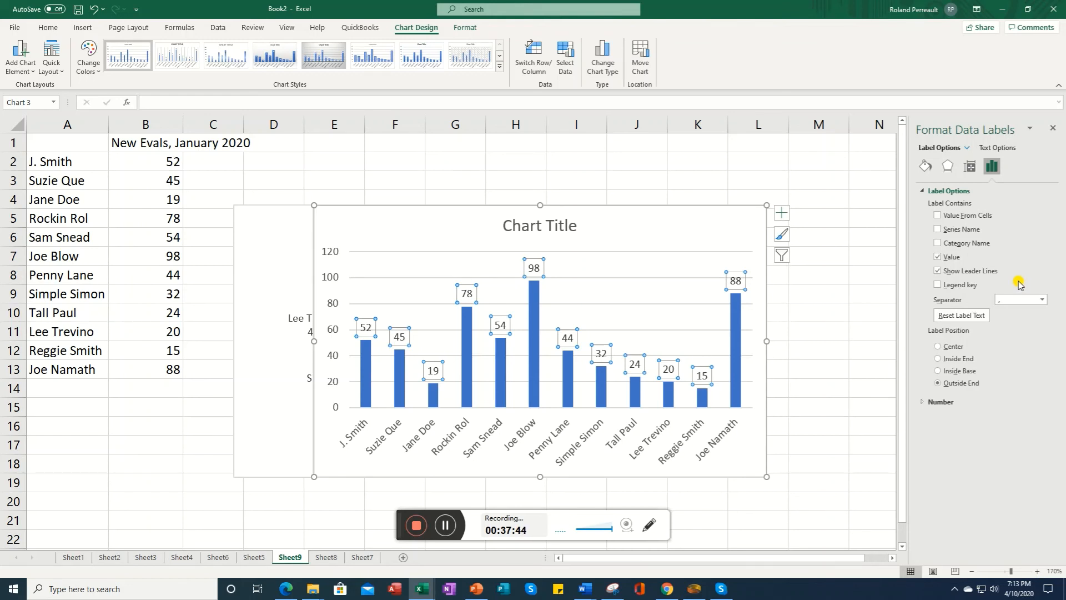
{"action": "left_click", "coordinate": [937, 285]}
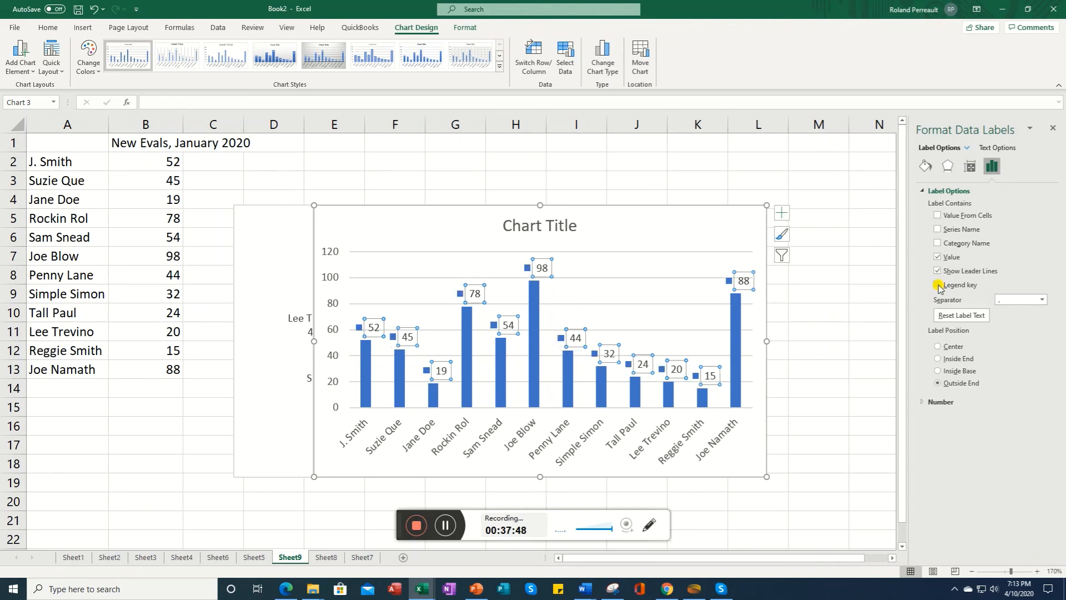
{"action": "left_click", "coordinate": [938, 285]}
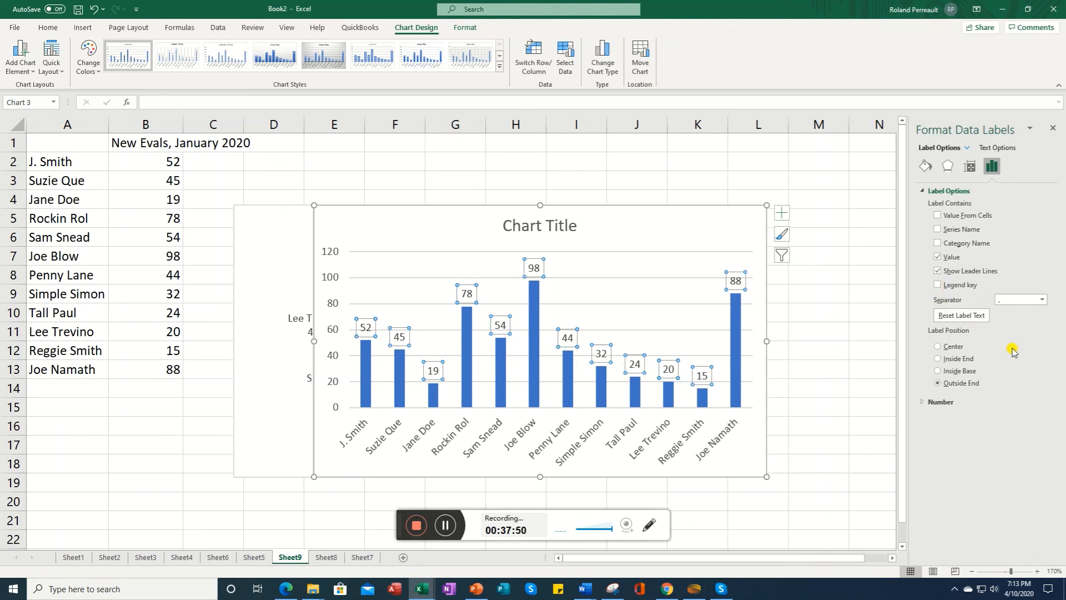
{"action": "left_click", "coordinate": [964, 401]}
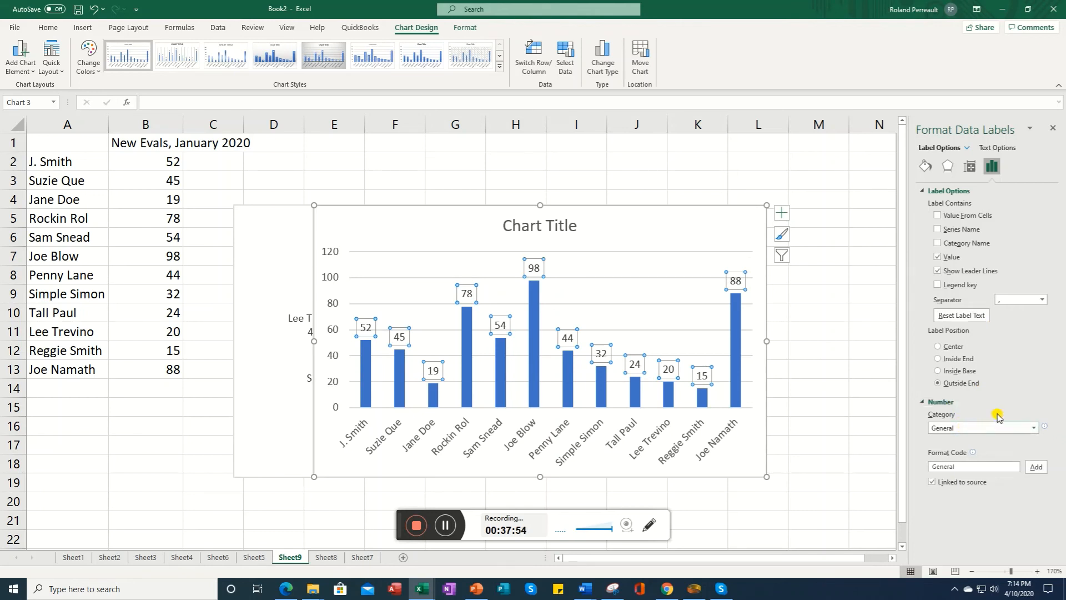
{"action": "left_click", "coordinate": [1054, 132]}
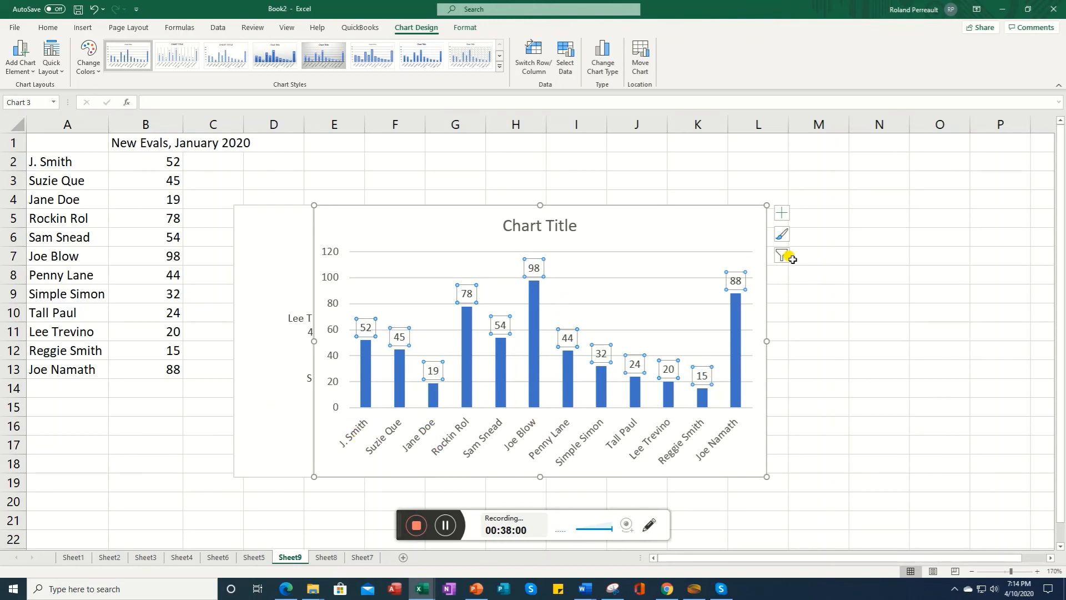
Step: Toggle the chart legend on and off and view its position choices
{"action": "left_click", "coordinate": [780, 214]}
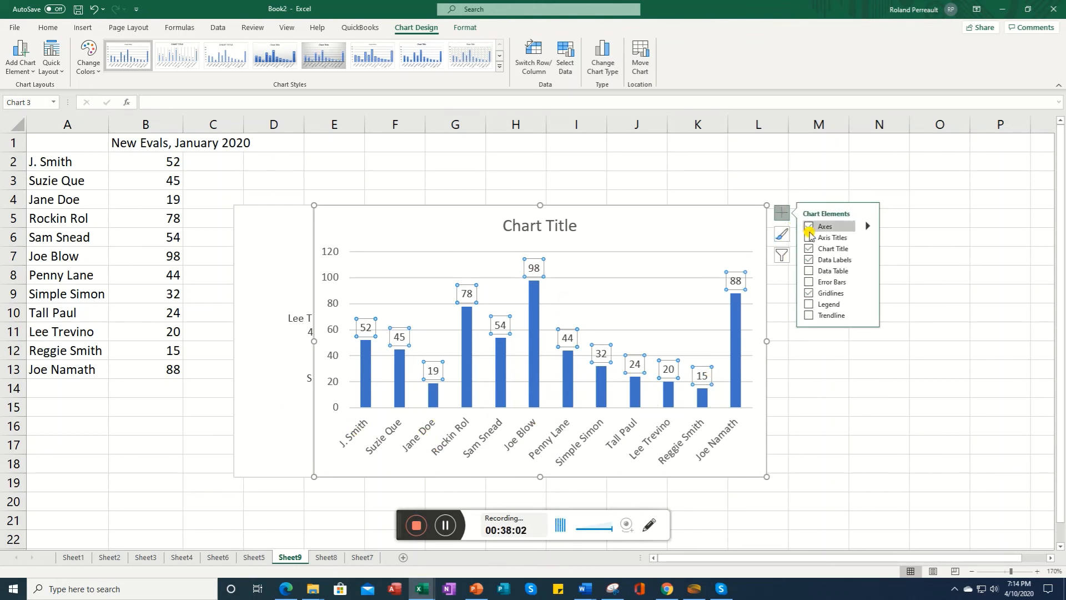
{"action": "left_click", "coordinate": [809, 305]}
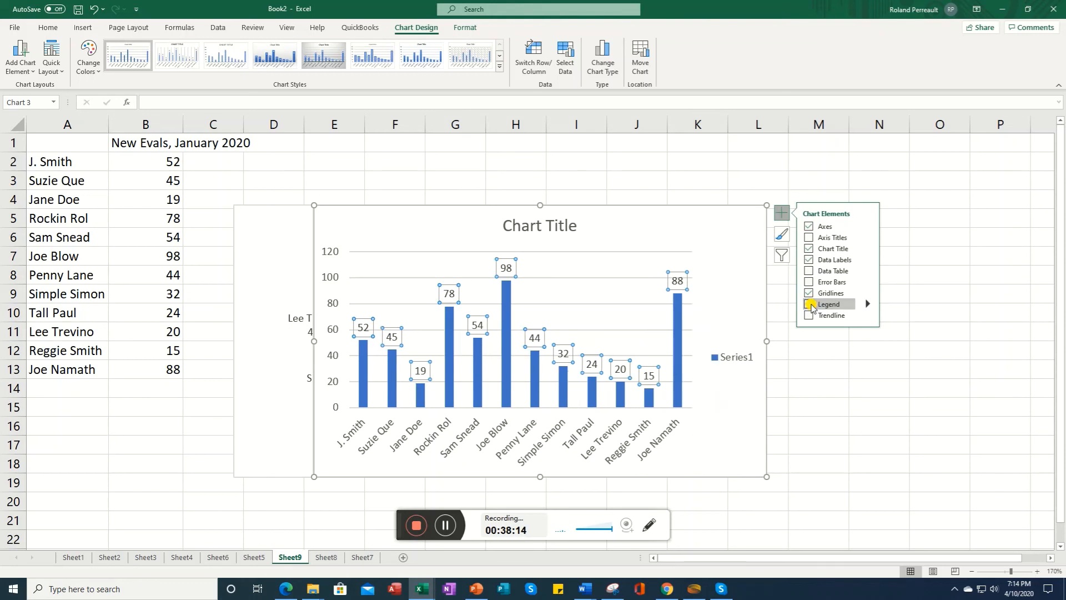
{"action": "left_click", "coordinate": [809, 305]}
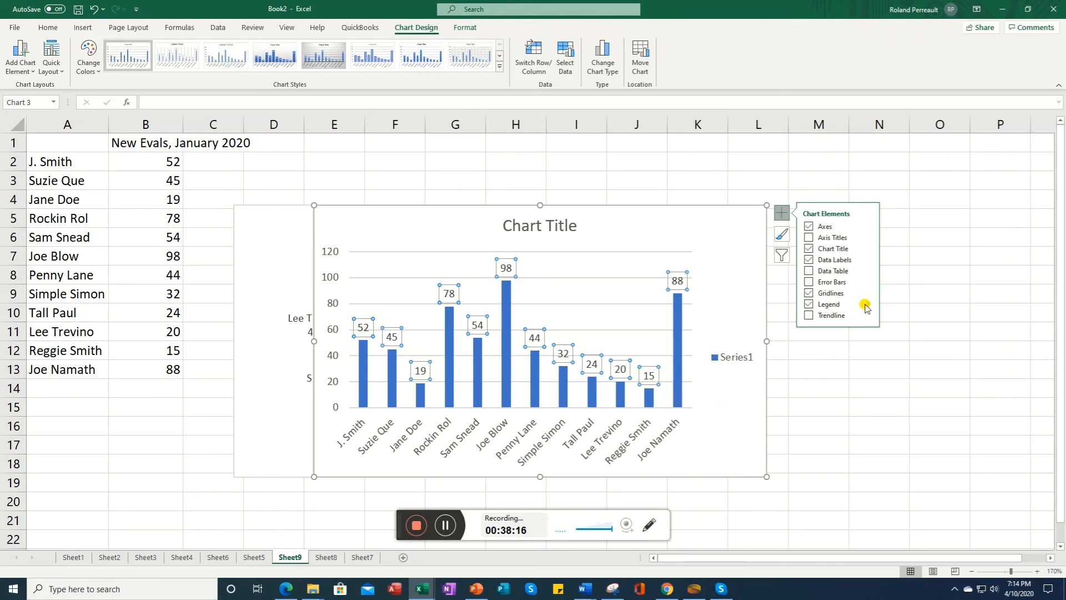
{"action": "left_click", "coordinate": [868, 307]}
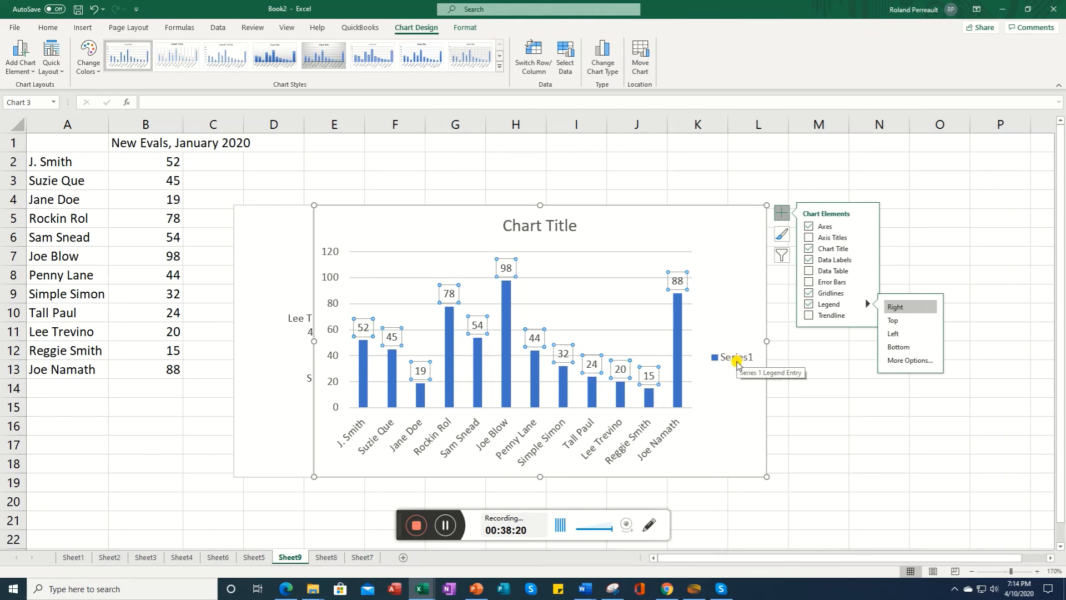
{"action": "left_click", "coordinate": [809, 305]}
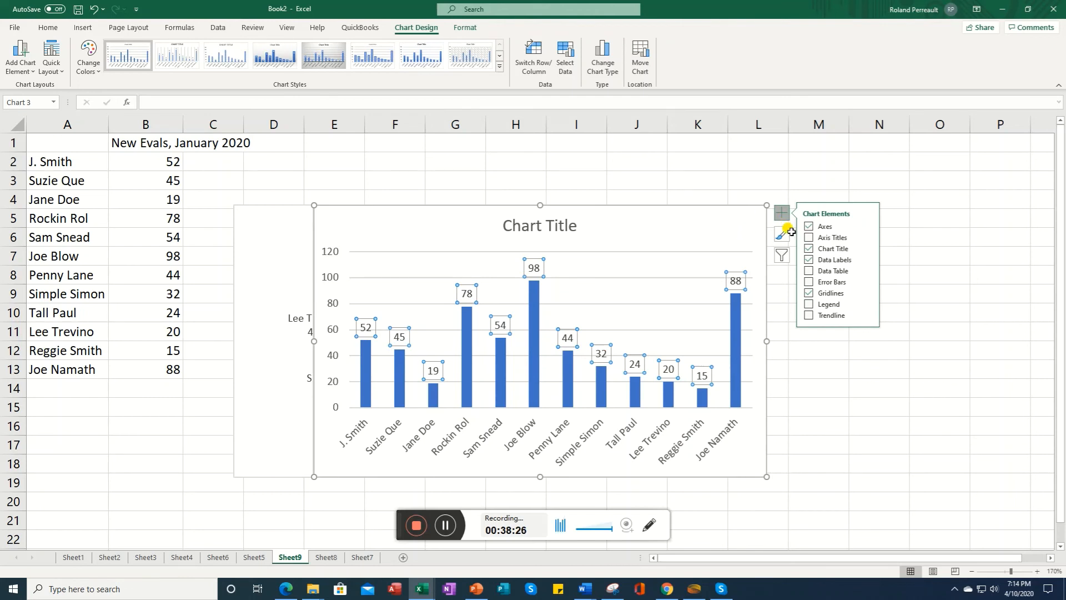
Step: Rename the chart title to "New Evals by Therapist for January 2020"
{"action": "left_click", "coordinate": [547, 222]}
{"action": "left_click", "coordinate": [550, 225]}
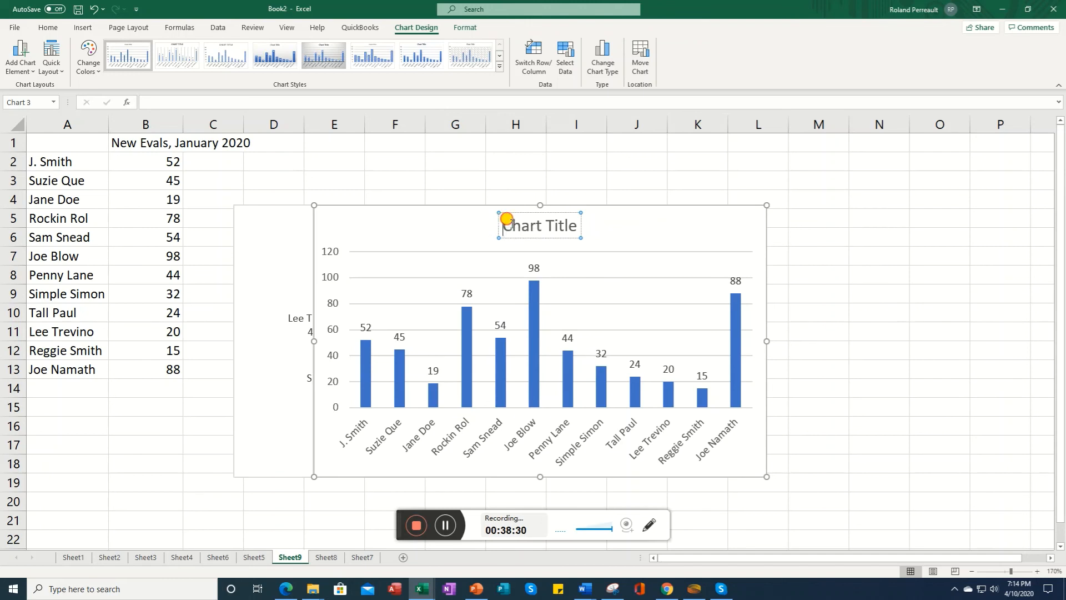
{"action": "left_click_drag", "start_coordinate": [500, 225], "coordinate": [579, 226]}
{"action": "type", "text": "New VE"}
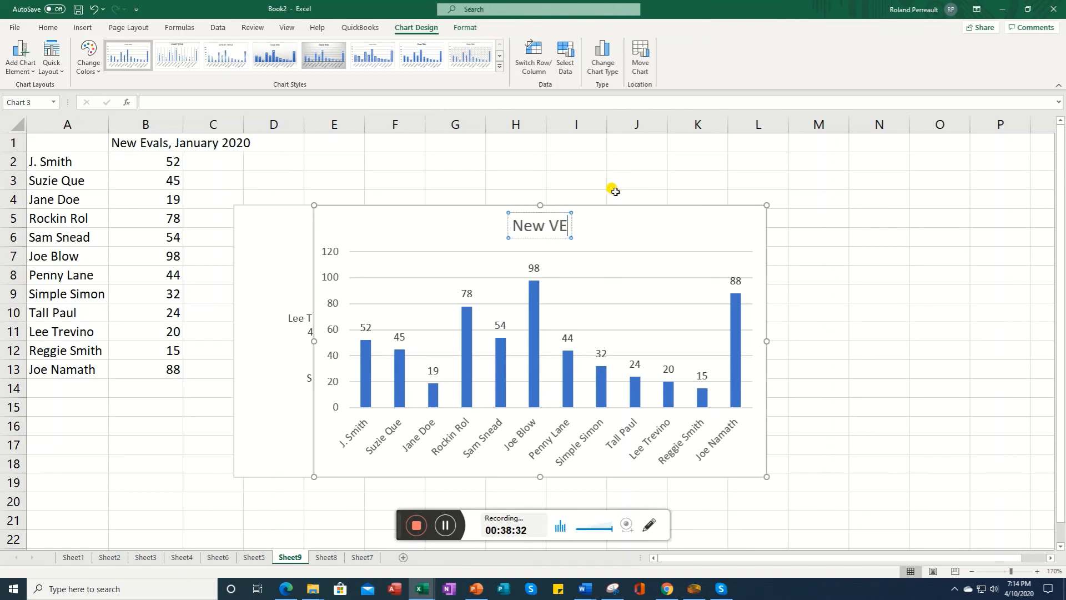
{"action": "key", "text": "BackSpace"}
{"action": "type", "text": "Eva"}
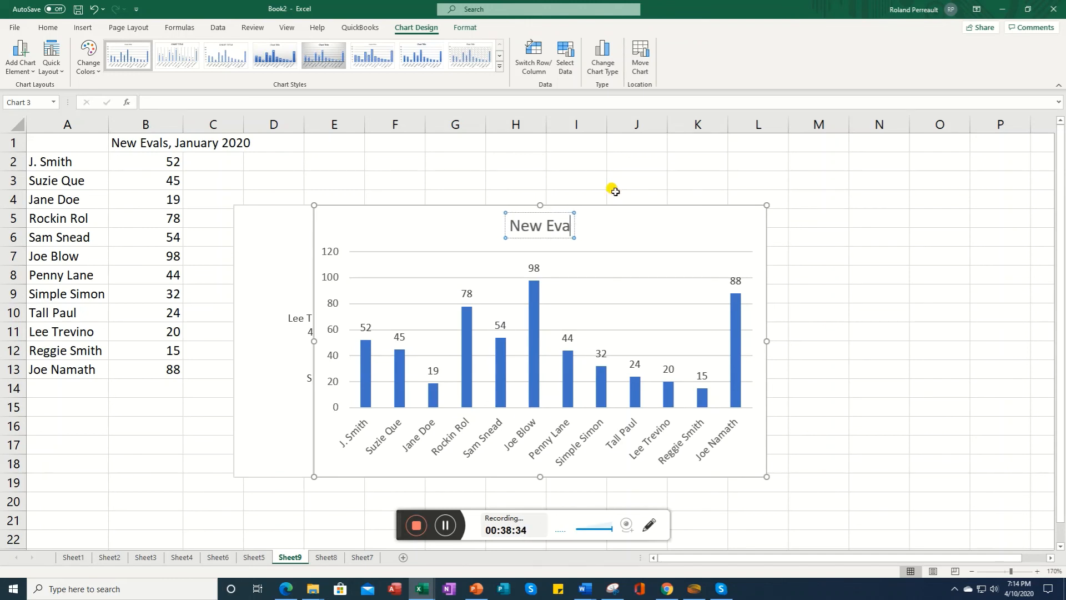
{"action": "type", "text": "ls by Therap"}
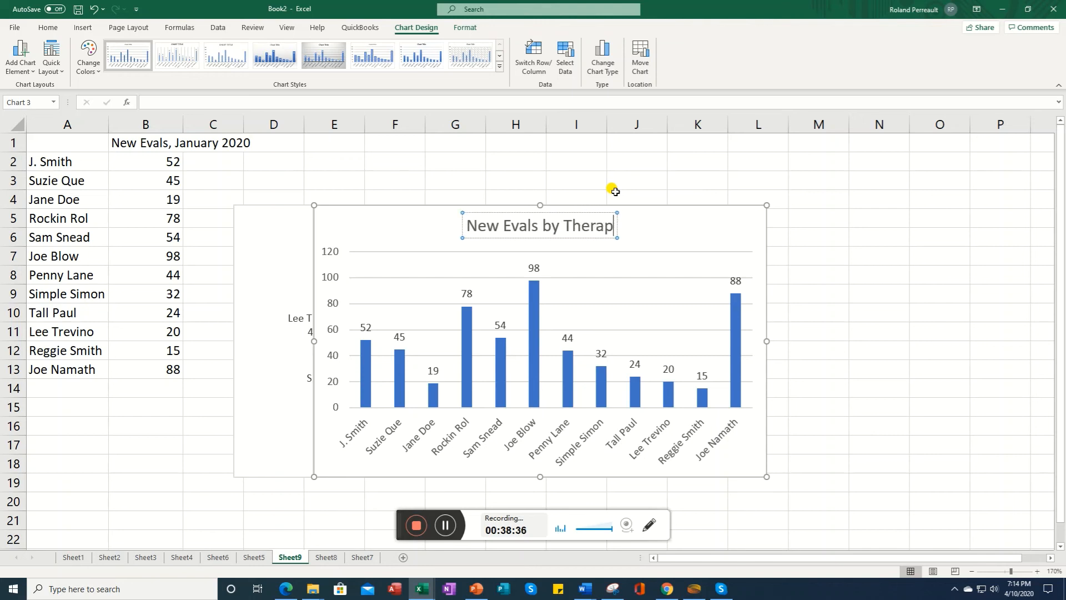
{"action": "type", "text": "ist for January 2020"}
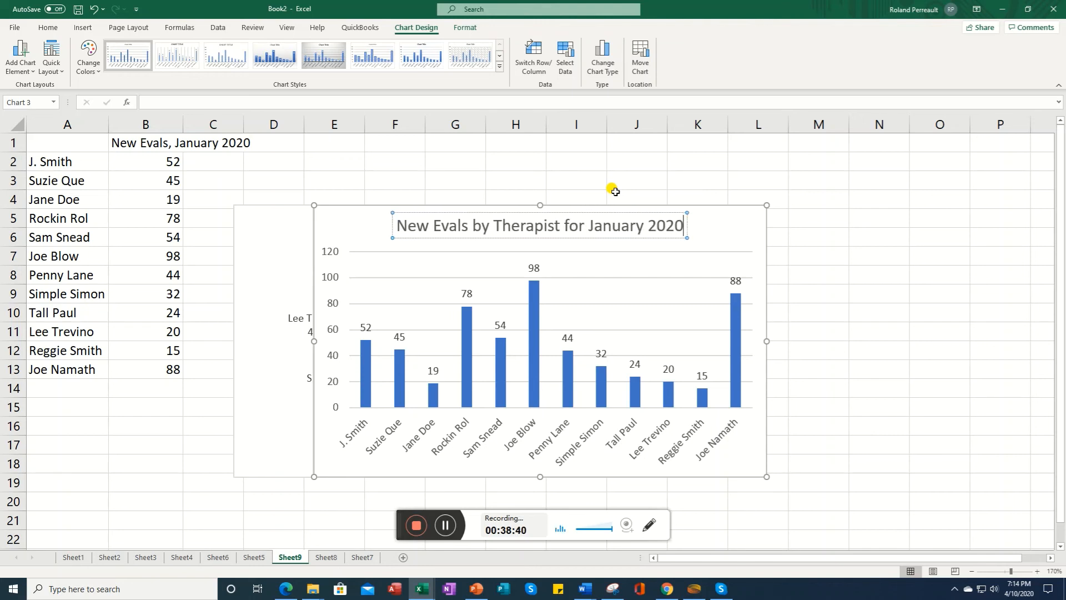
{"action": "key", "text": "Return"}
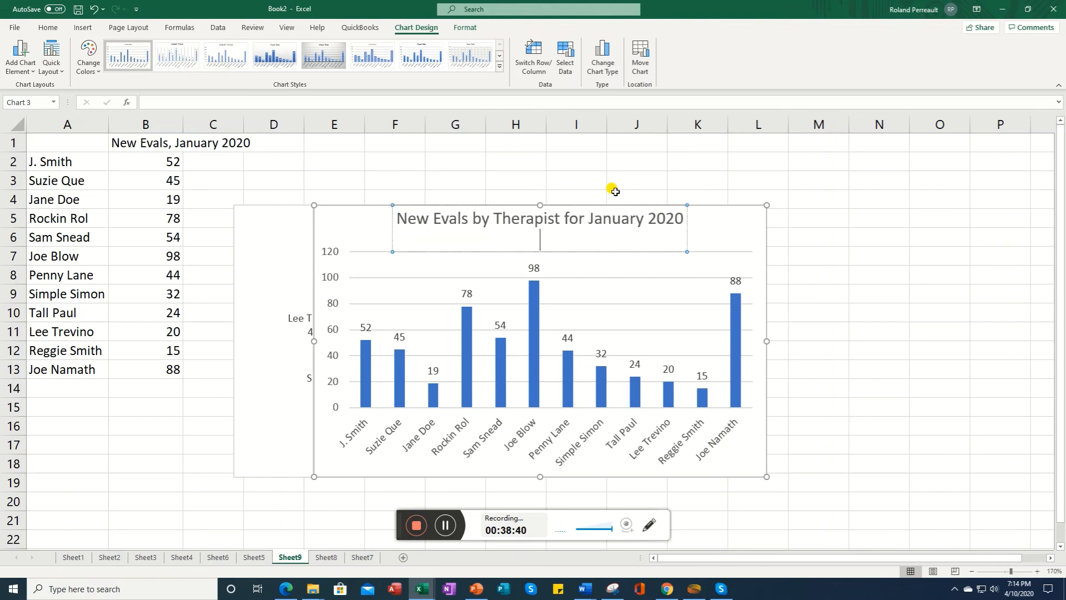
{"action": "key", "text": "BackSpace"}
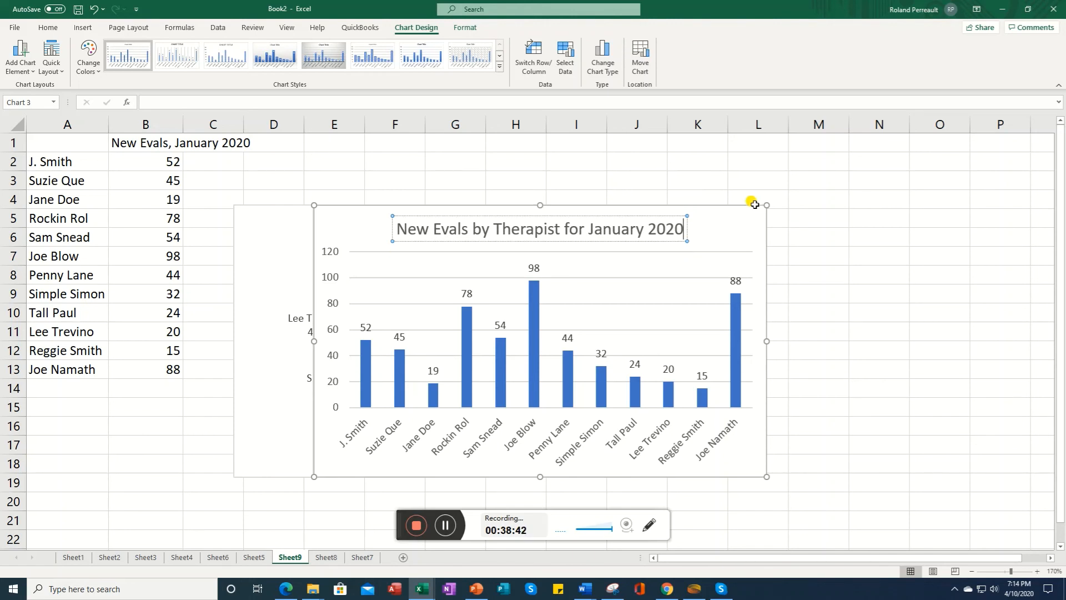
{"action": "left_click", "coordinate": [830, 345]}
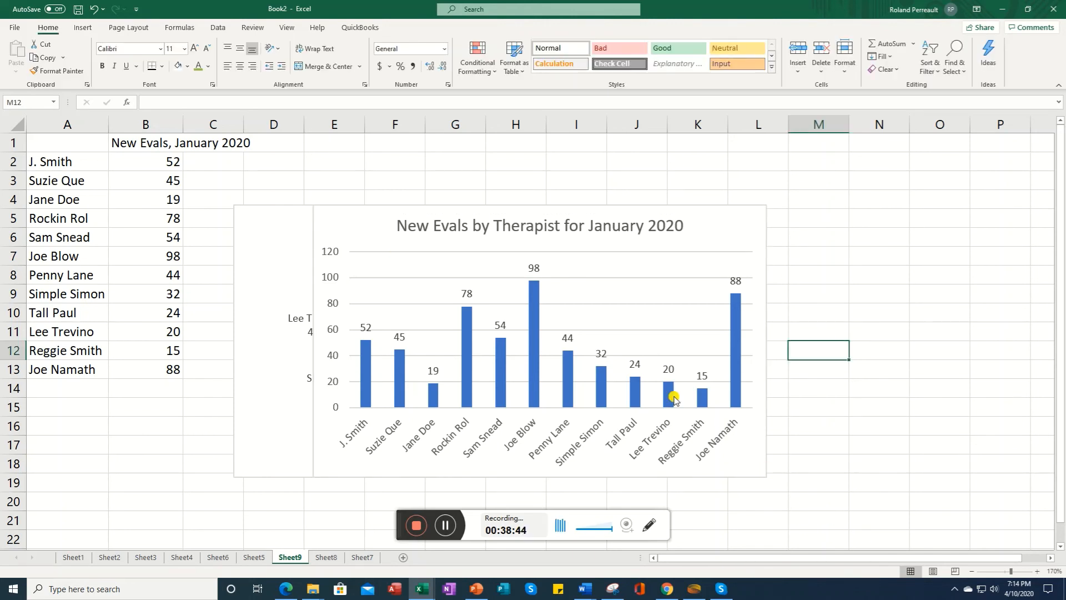
{"action": "left_click", "coordinate": [641, 342]}
{"action": "left_click", "coordinate": [718, 206]}
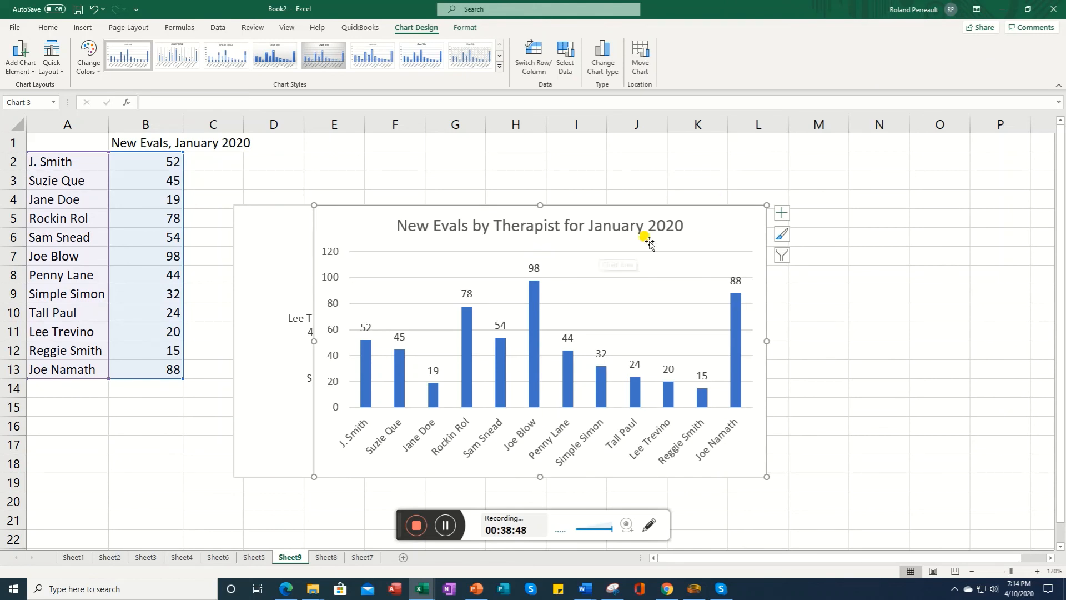
{"action": "left_click", "coordinate": [445, 525]}
{"action": "left_click", "coordinate": [445, 527]}
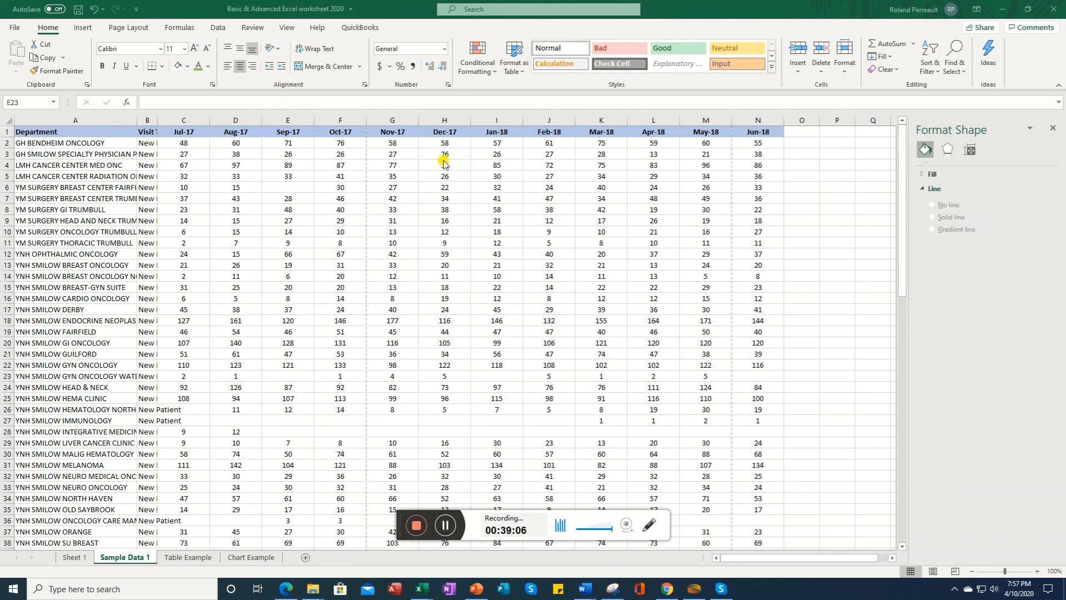
Step: Scroll through the Sample Data 1 sheet and preview its printout, paging through all six pages before returning to the sheet
{"action": "left_click", "coordinate": [905, 285]}
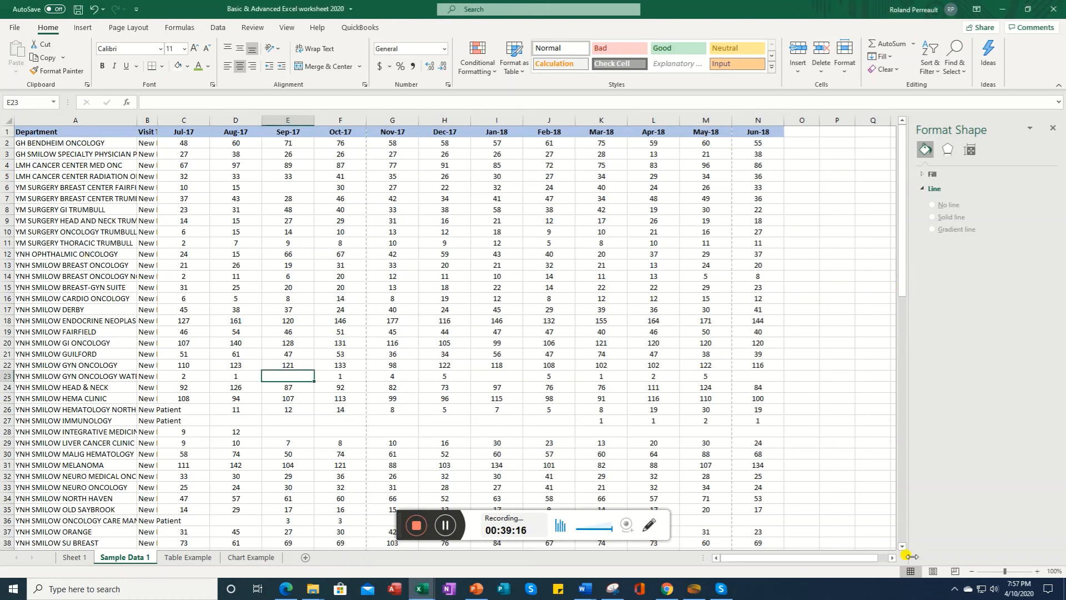
{"action": "left_click", "coordinate": [901, 537]}
{"action": "left_click", "coordinate": [901, 536]}
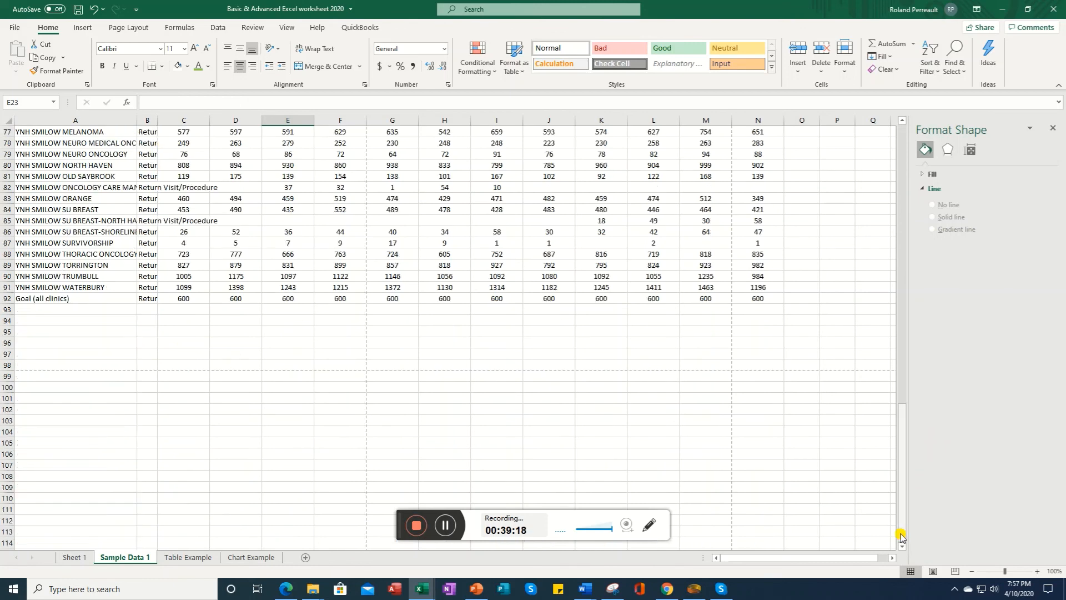
{"action": "left_click_drag", "start_coordinate": [902, 532], "coordinate": [901, 133]}
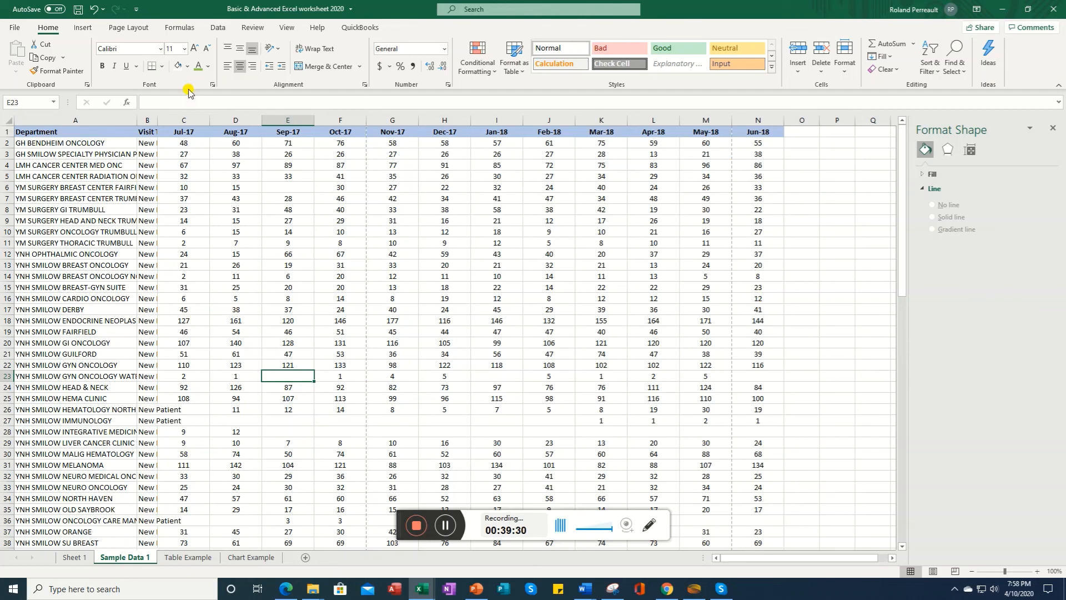
{"action": "left_click", "coordinate": [10, 29]}
{"action": "left_click", "coordinate": [31, 201]}
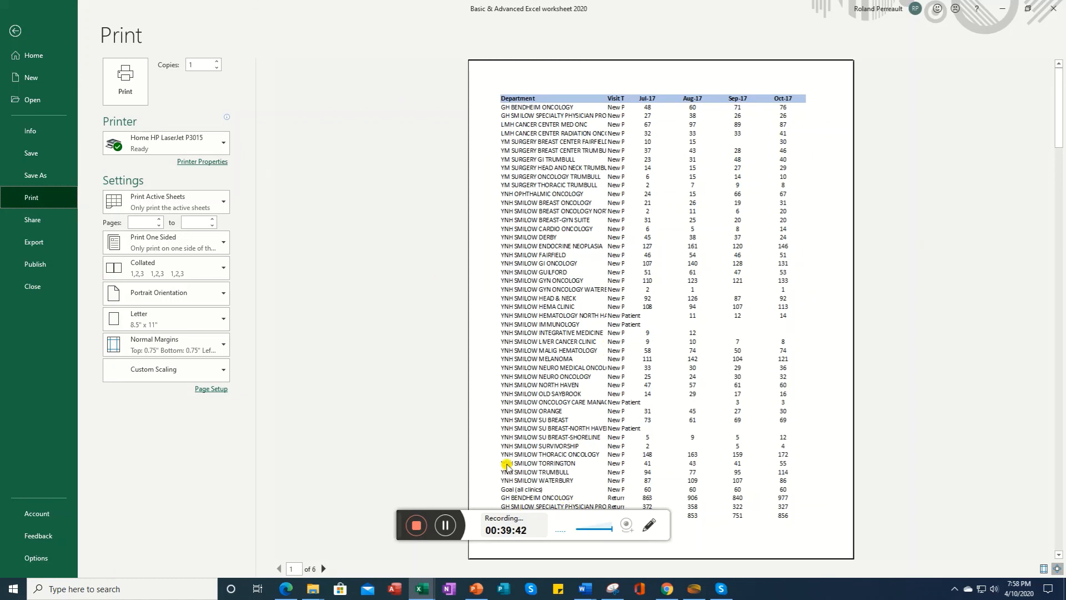
{"action": "left_click", "coordinate": [323, 568]}
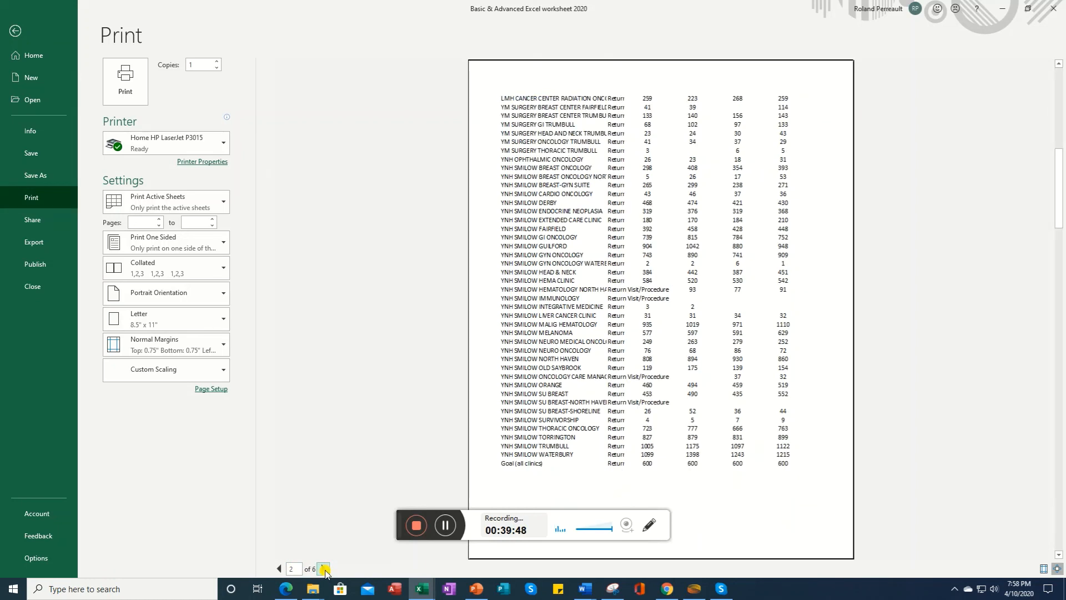
{"action": "left_click", "coordinate": [325, 569]}
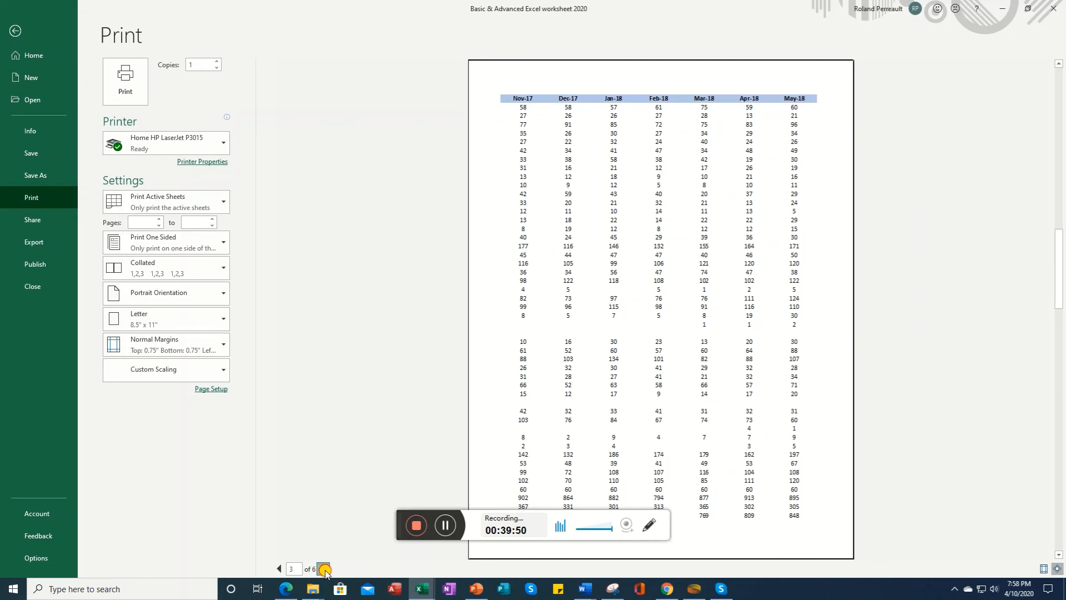
{"action": "left_click", "coordinate": [324, 569]}
{"action": "left_click", "coordinate": [324, 568]}
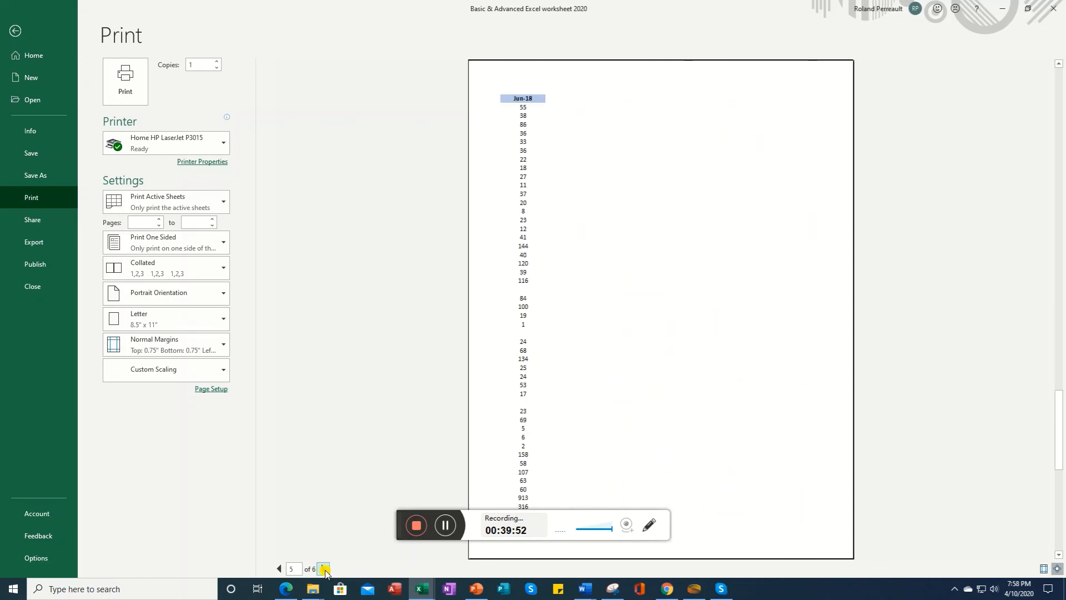
{"action": "left_click", "coordinate": [324, 568]}
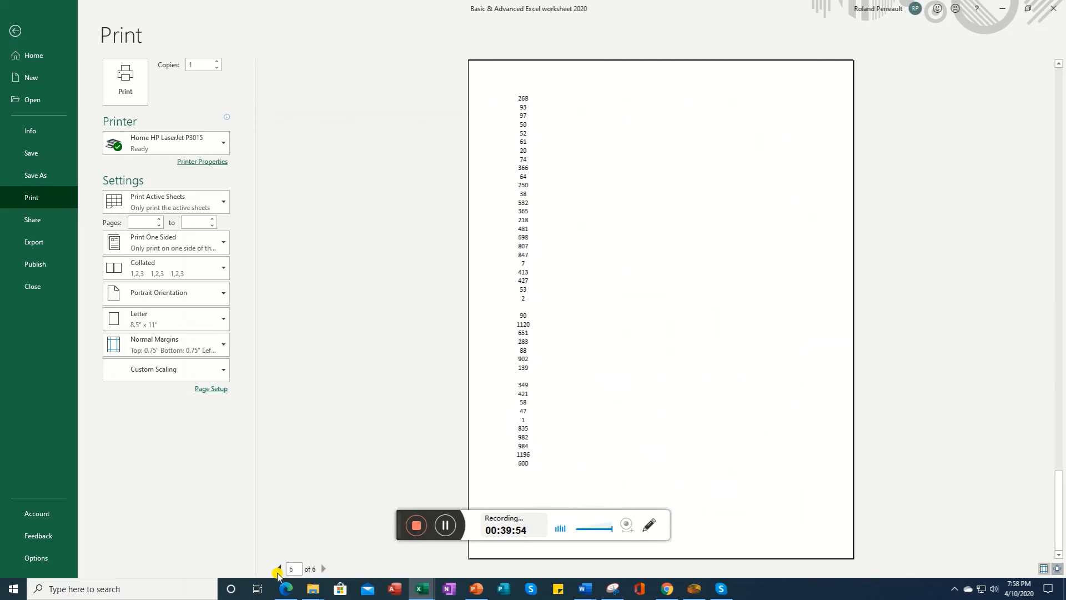
{"action": "left_click", "coordinate": [277, 569]}
{"action": "left_click", "coordinate": [278, 569]}
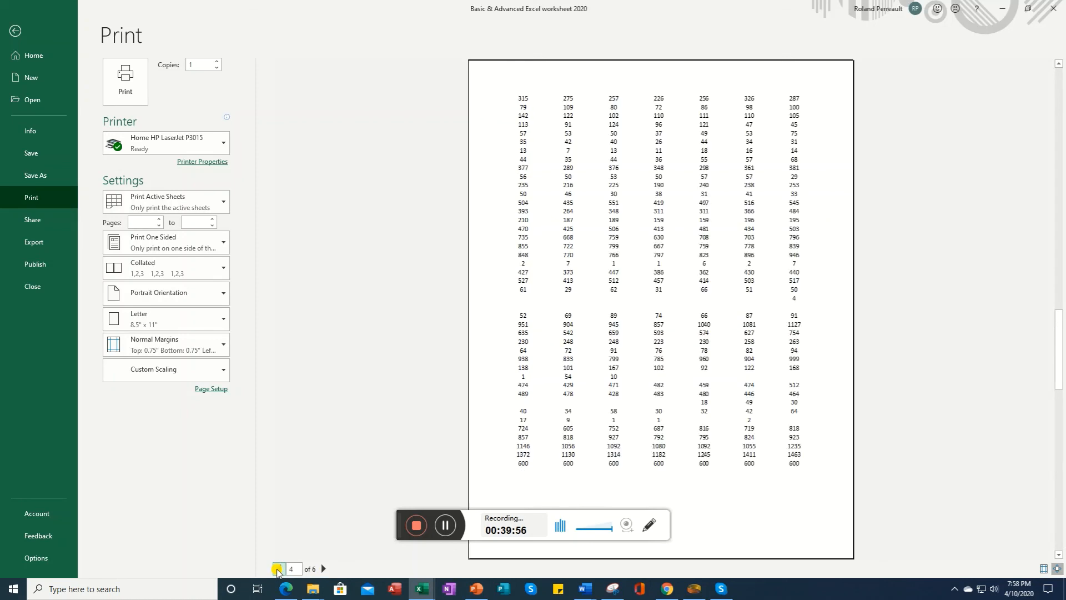
{"action": "left_click", "coordinate": [277, 568]}
{"action": "left_click", "coordinate": [278, 568]}
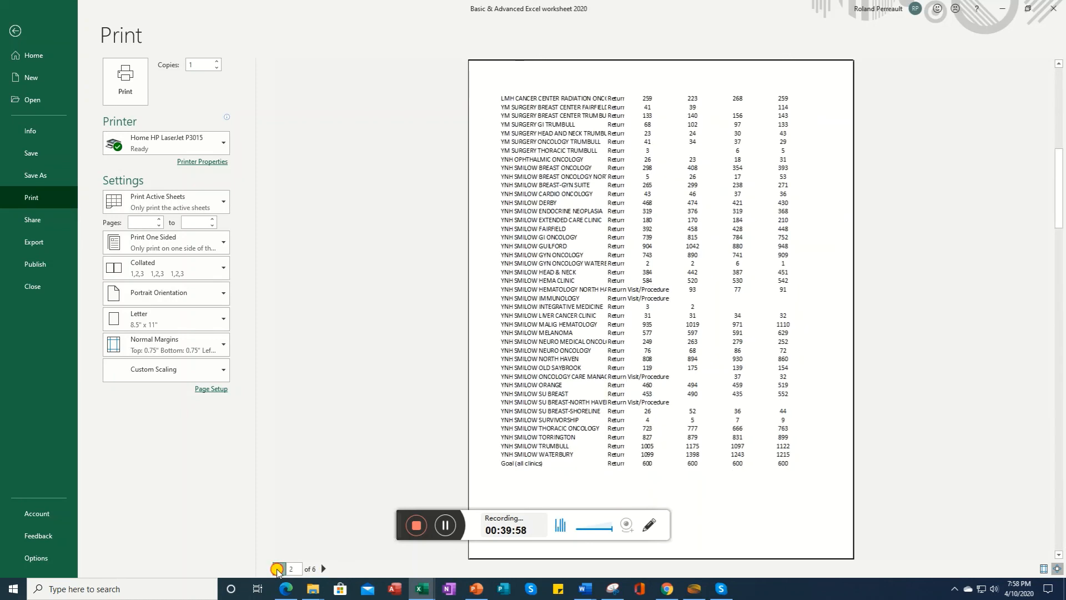
{"action": "left_click", "coordinate": [277, 568]}
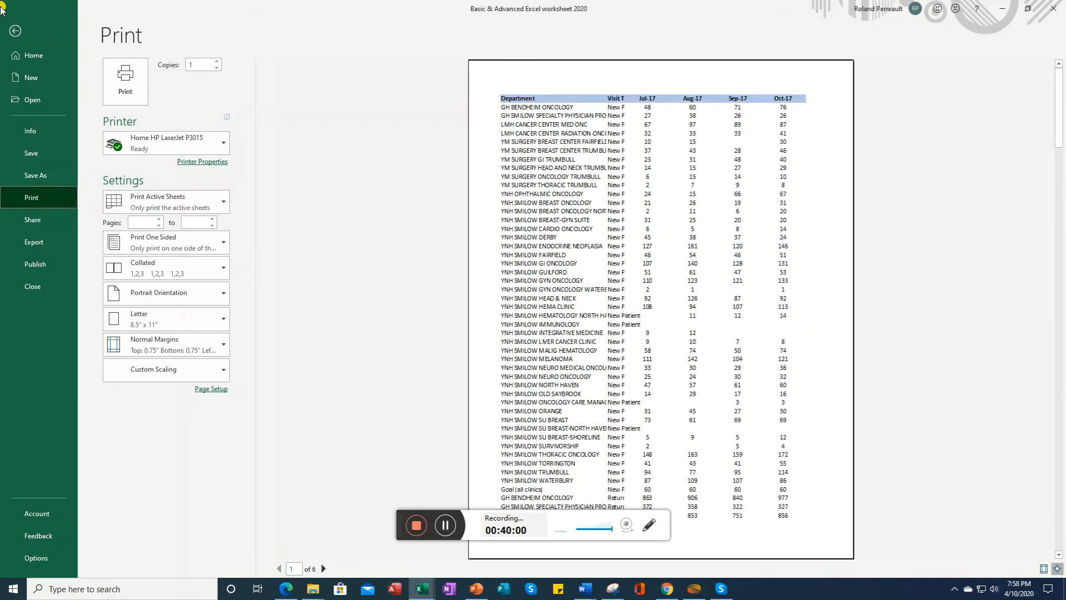
{"action": "left_click", "coordinate": [15, 31]}
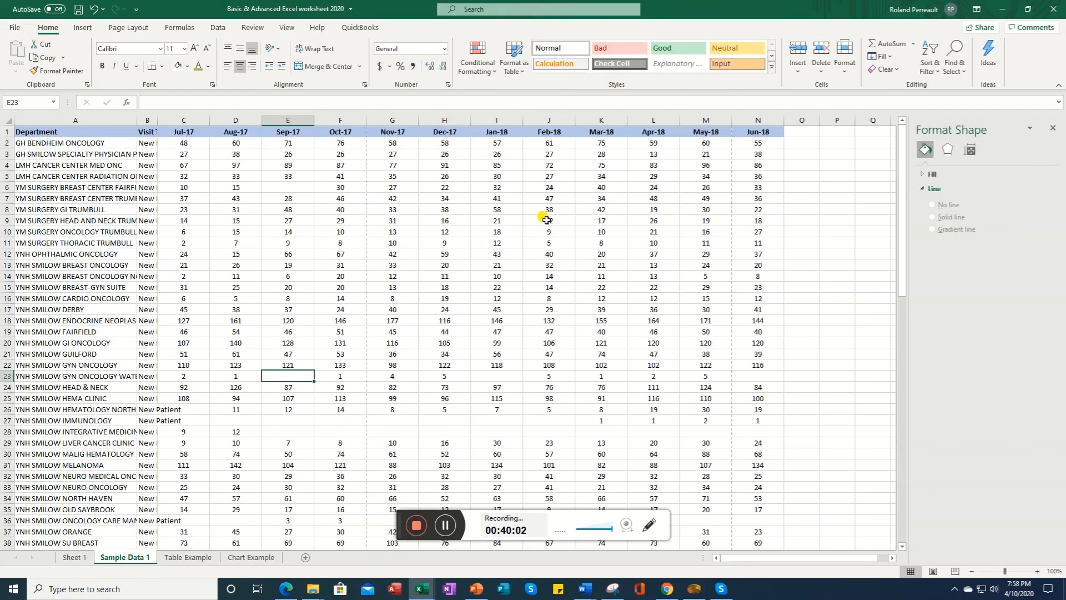
Step: Change the page orientation to Landscape
{"action": "left_click", "coordinate": [123, 29]}
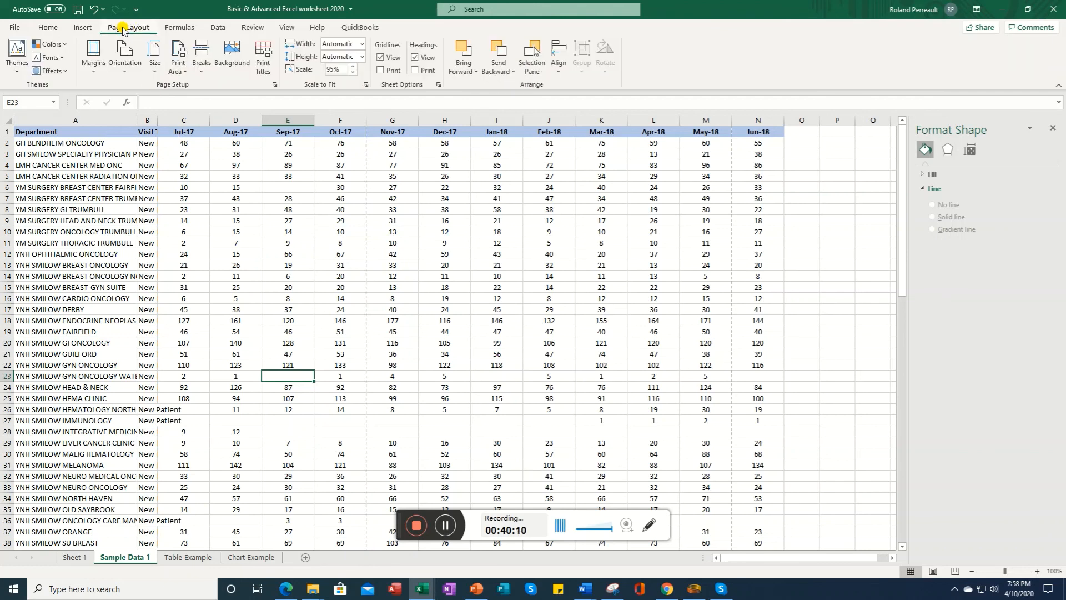
{"action": "left_click", "coordinate": [124, 65]}
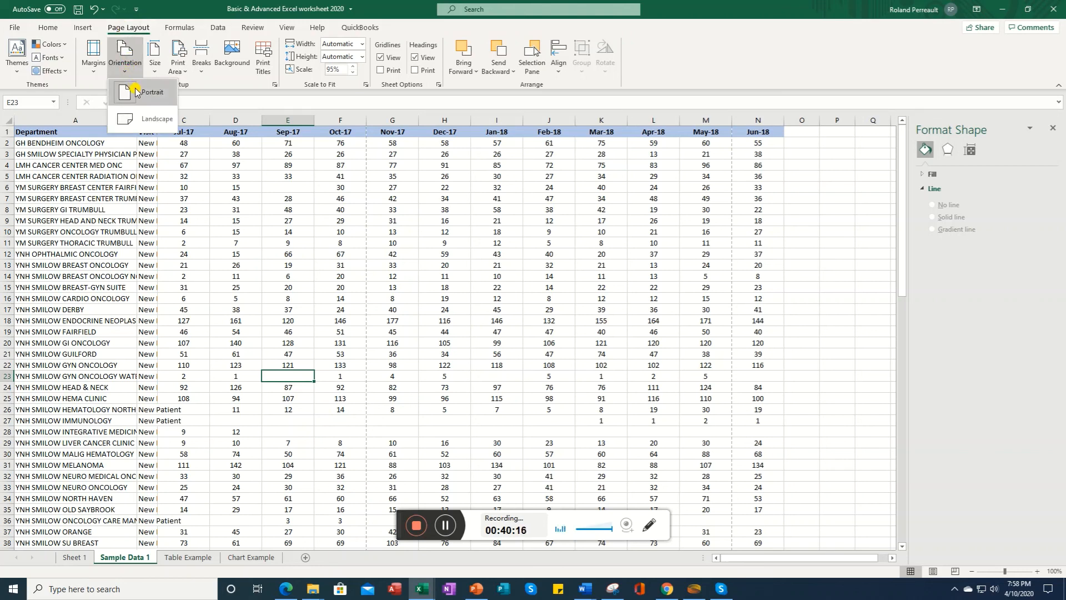
{"action": "left_click", "coordinate": [146, 124]}
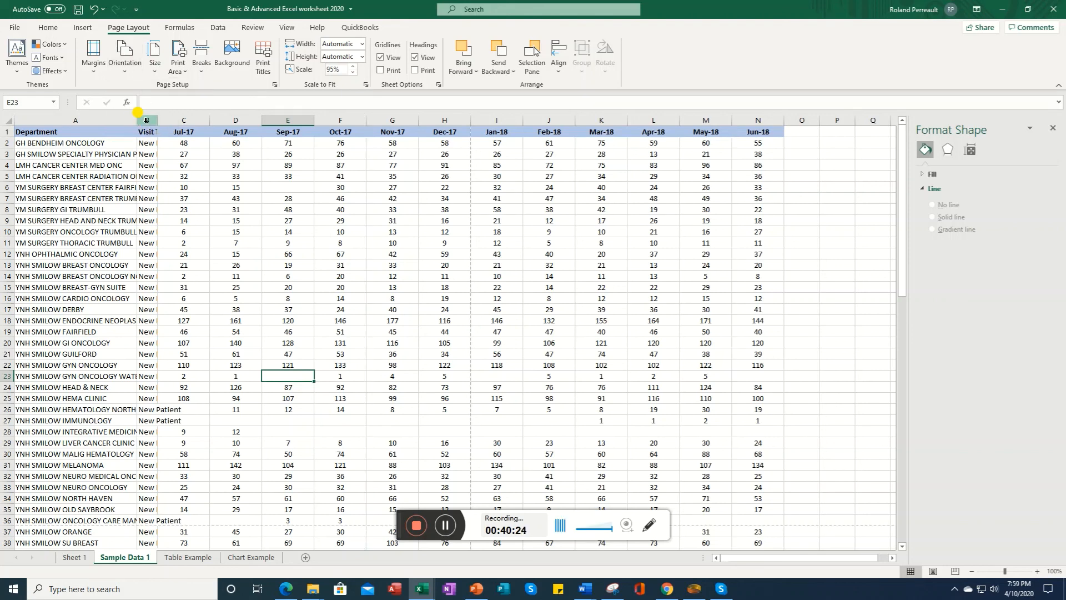
Step: Preview the landscape printout, paging forward and back through its pages, then return to the sheet
{"action": "left_click", "coordinate": [14, 29]}
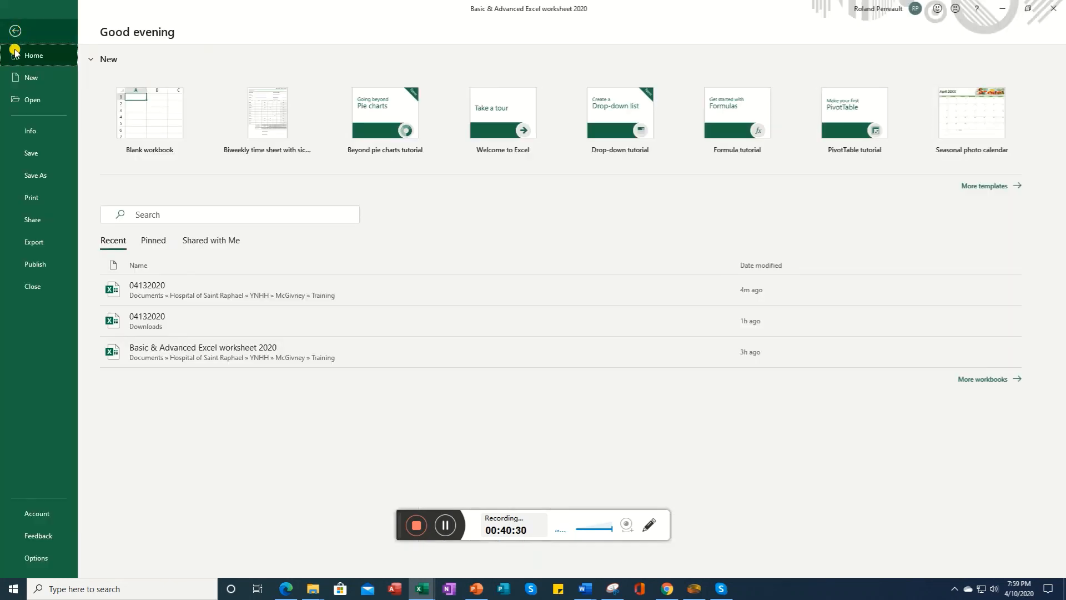
{"action": "left_click", "coordinate": [32, 201]}
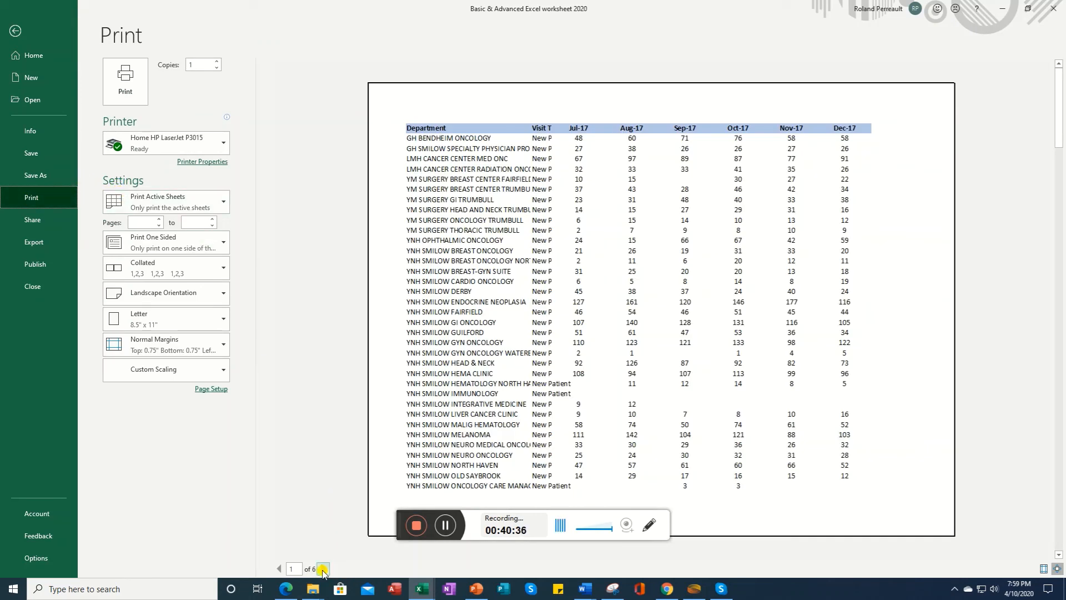
{"action": "left_click", "coordinate": [323, 569]}
{"action": "left_click", "coordinate": [323, 570]}
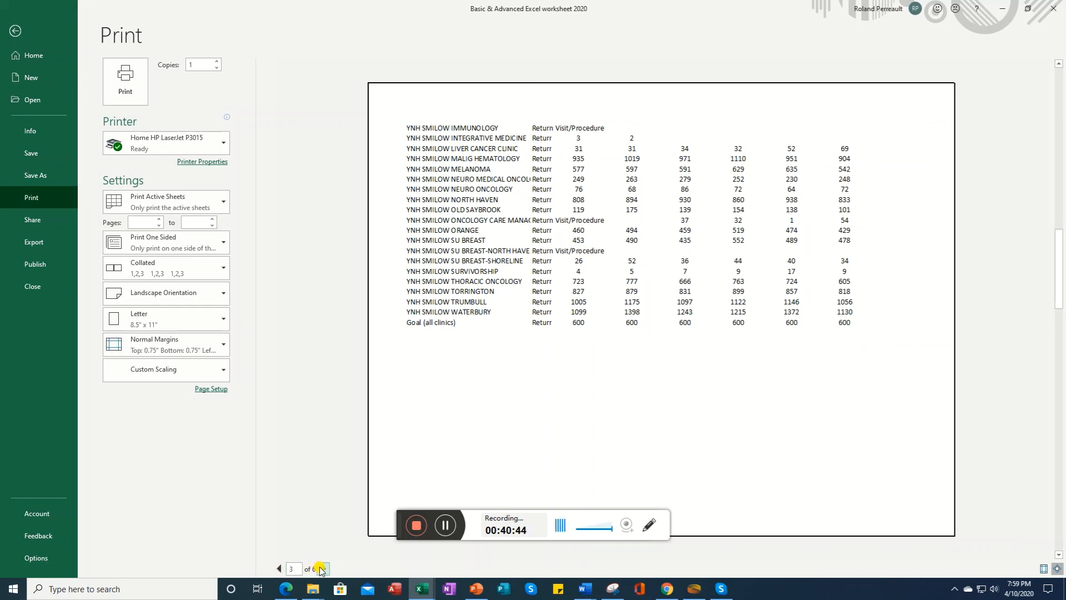
{"action": "left_click", "coordinate": [321, 569]}
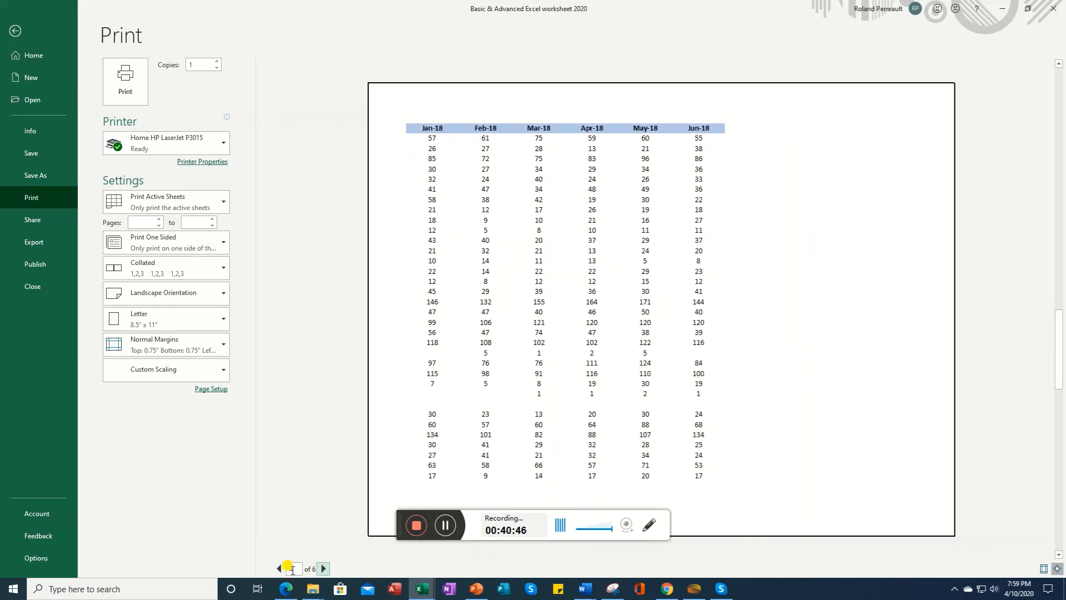
{"action": "left_click", "coordinate": [281, 570]}
{"action": "left_click", "coordinate": [281, 569]}
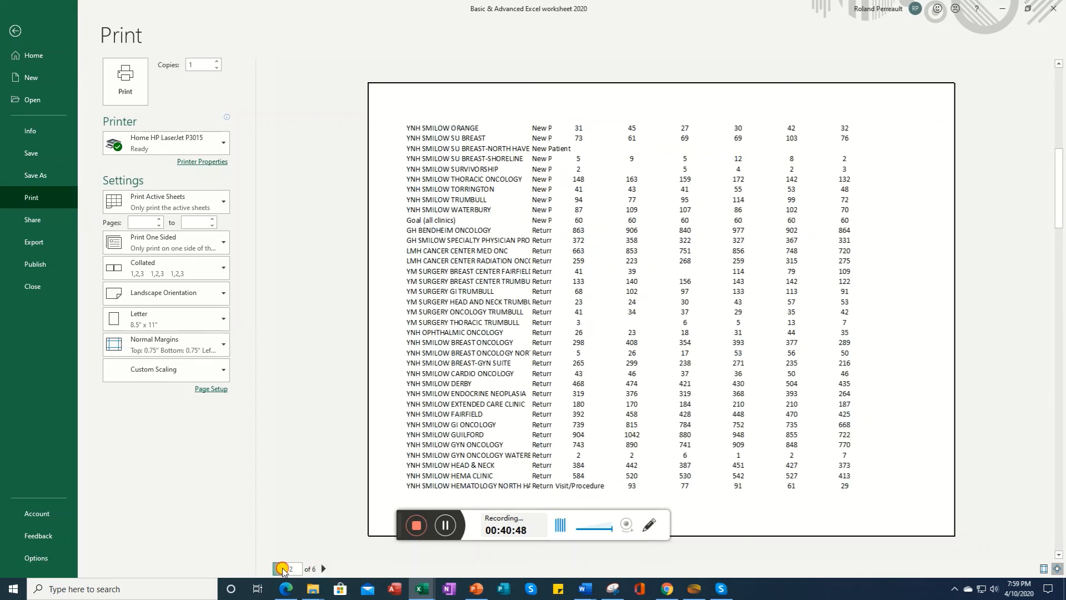
{"action": "left_click", "coordinate": [281, 569]}
{"action": "left_click", "coordinate": [323, 569]}
{"action": "left_click", "coordinate": [323, 569]}
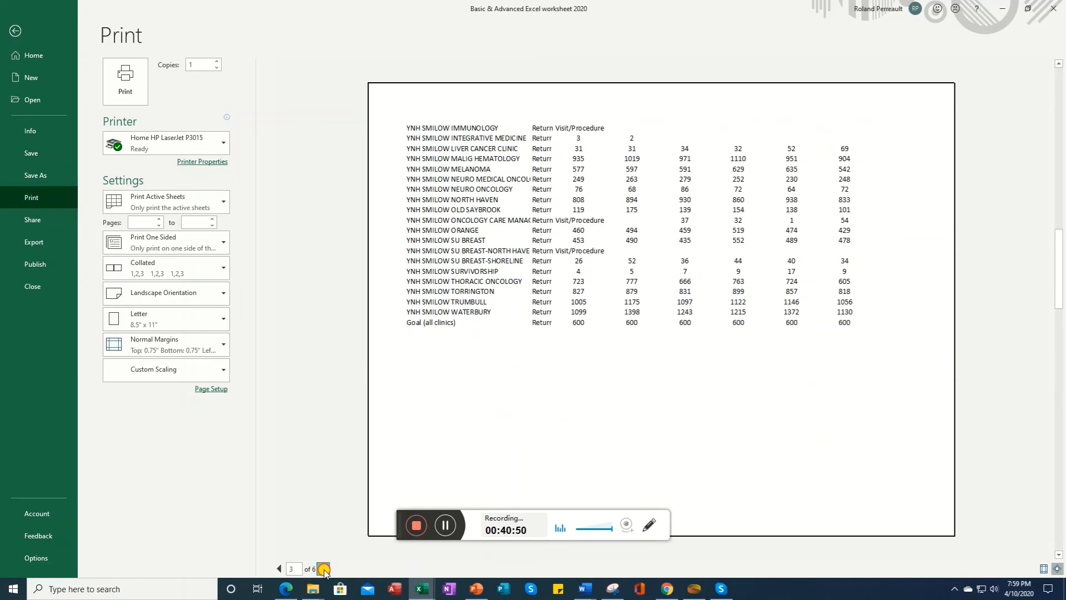
{"action": "left_click", "coordinate": [323, 569]}
{"action": "left_click", "coordinate": [323, 569]}
{"action": "left_click", "coordinate": [277, 569]}
{"action": "left_click", "coordinate": [277, 570]}
{"action": "left_click", "coordinate": [277, 570]}
{"action": "left_click", "coordinate": [277, 569]}
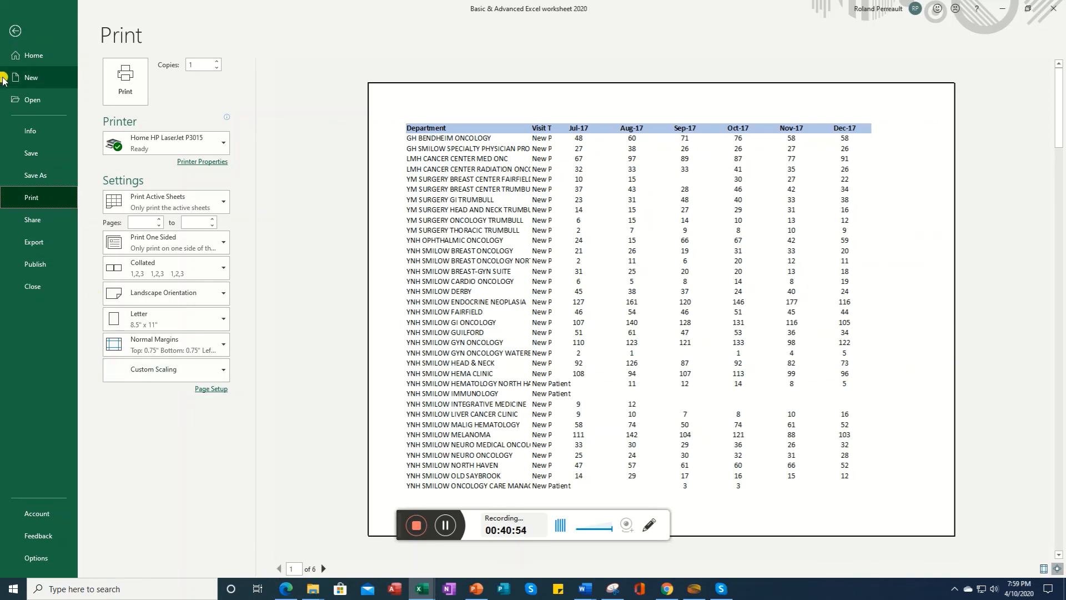
{"action": "left_click", "coordinate": [15, 31]}
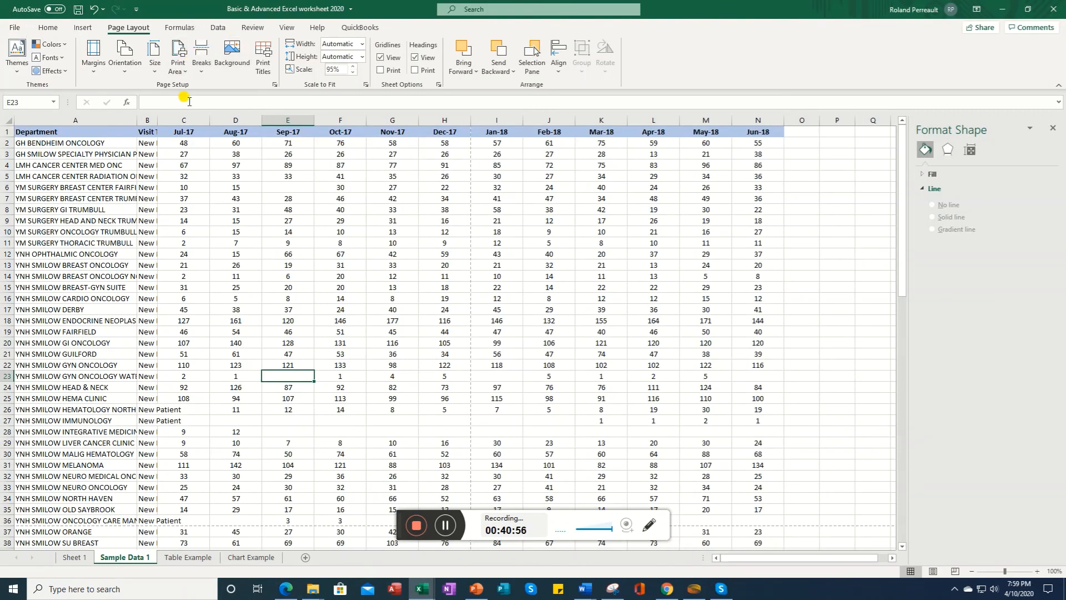
Step: Set the page orientation back to Portrait
{"action": "left_click", "coordinate": [182, 73]}
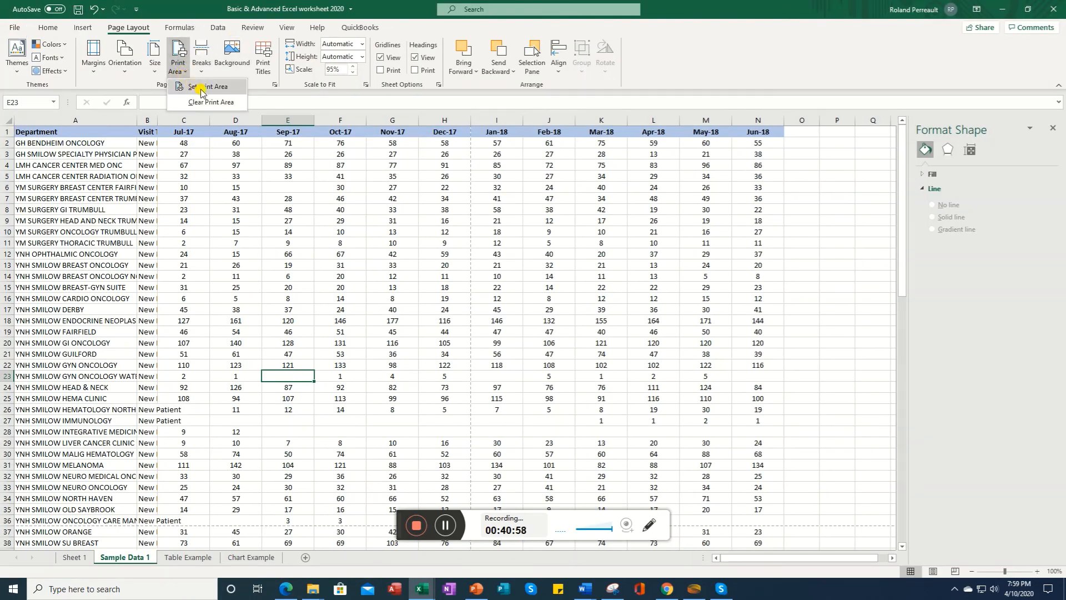
{"action": "left_click", "coordinate": [127, 76]}
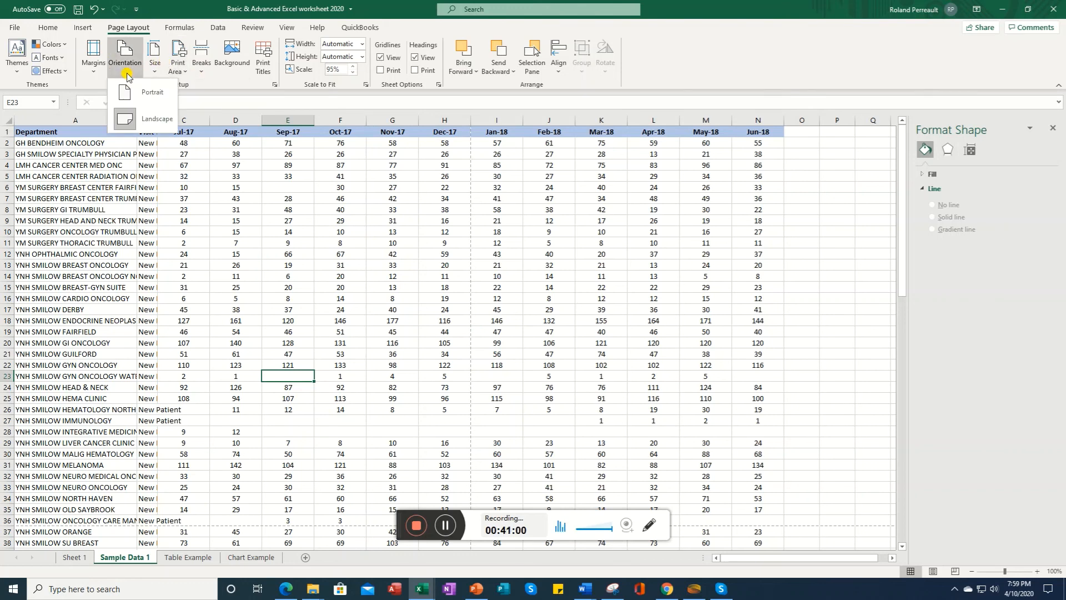
{"action": "left_click", "coordinate": [94, 75]}
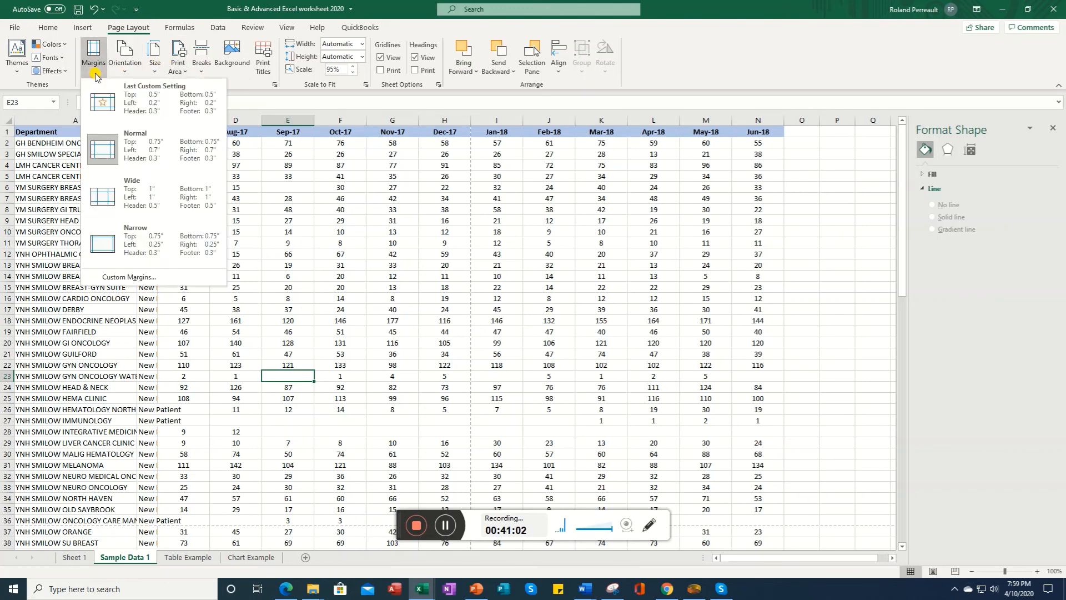
{"action": "left_click", "coordinate": [123, 74]}
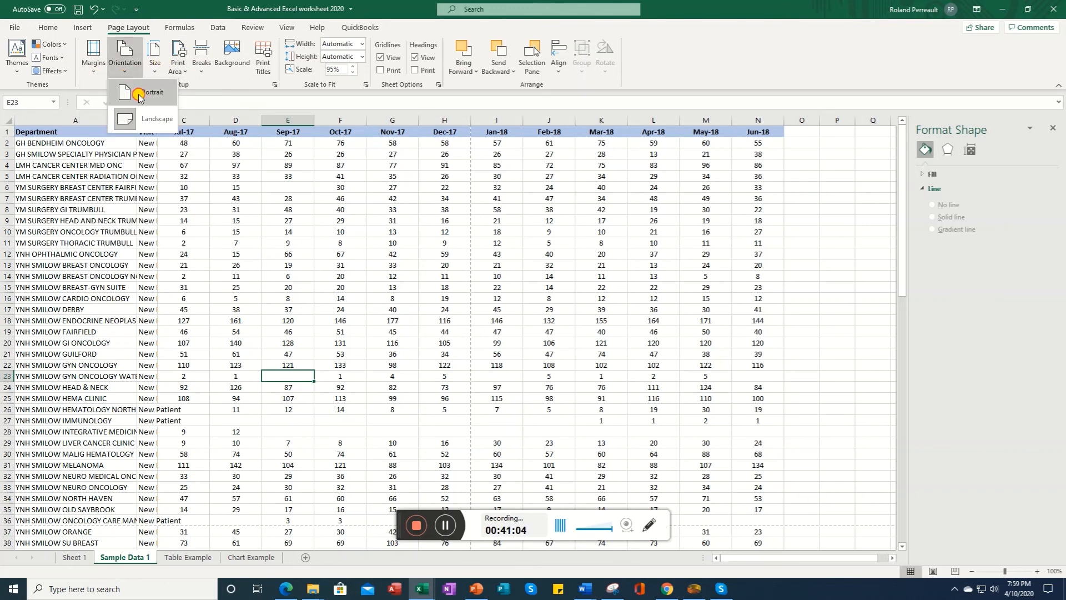
{"action": "left_click", "coordinate": [138, 95]}
Step: Apply Narrow margins to the page and open the custom margin settings
{"action": "left_click", "coordinate": [94, 74]}
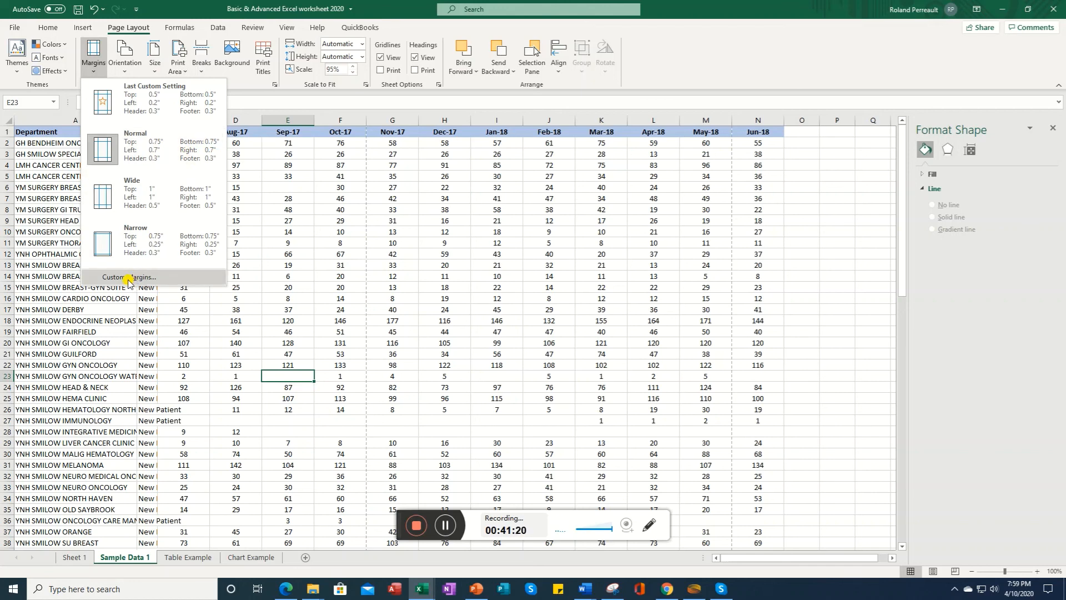
{"action": "left_click", "coordinate": [135, 245]}
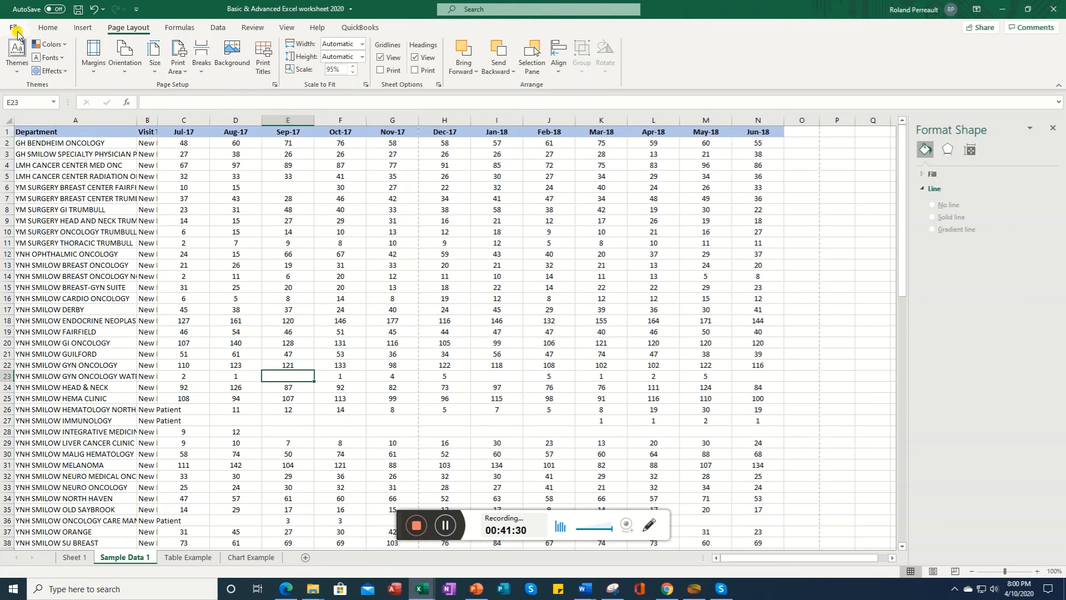
{"action": "left_click", "coordinate": [93, 56]}
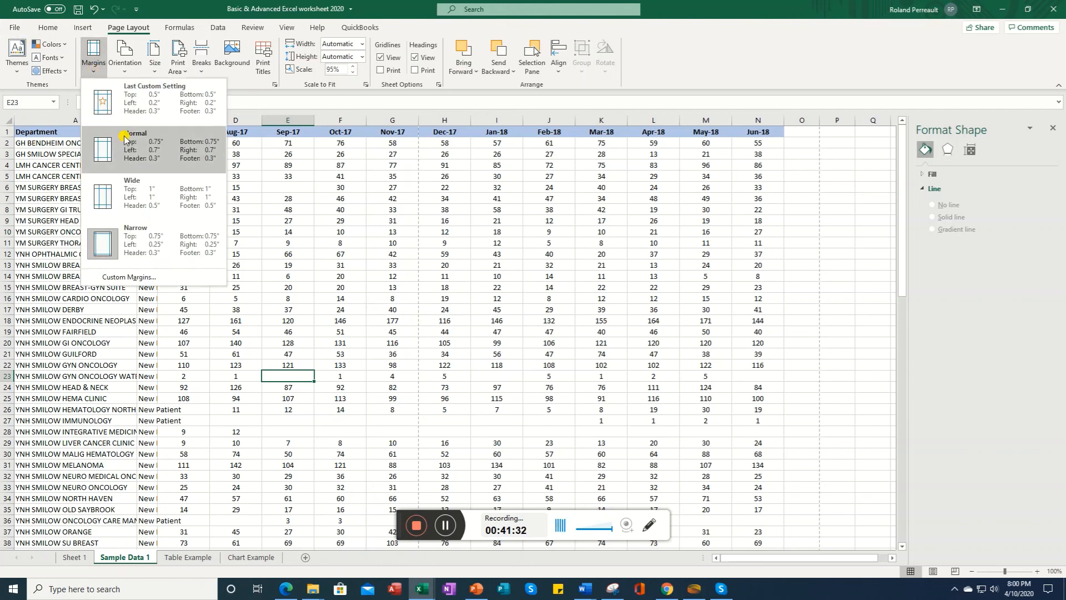
{"action": "left_click", "coordinate": [140, 276]}
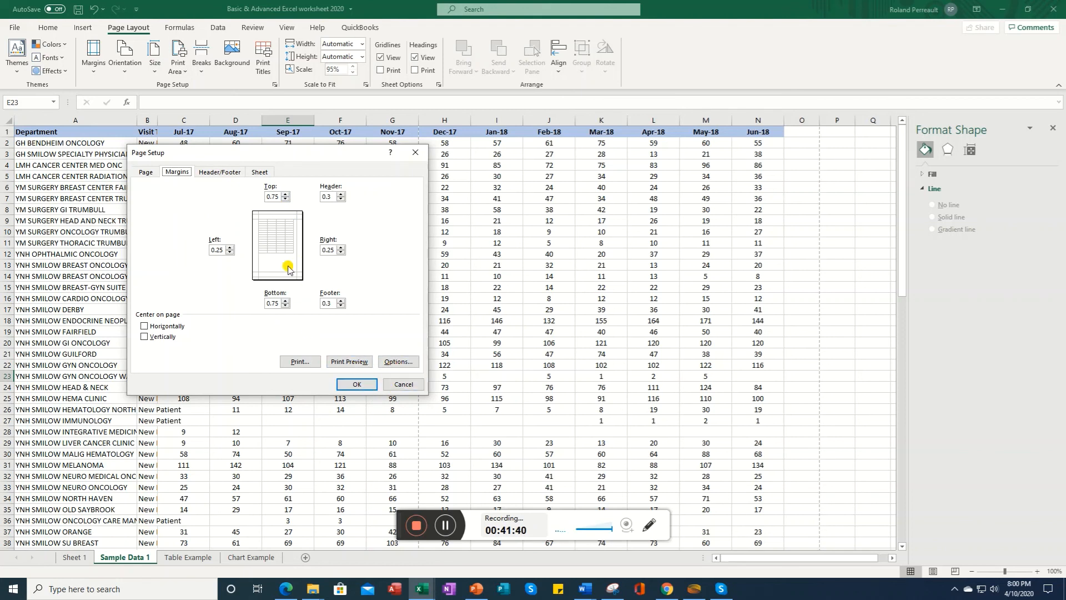
Step: Preview the narrow-margin printout, paging forward through its pages, then return to the worksheet
{"action": "left_click", "coordinate": [349, 361]}
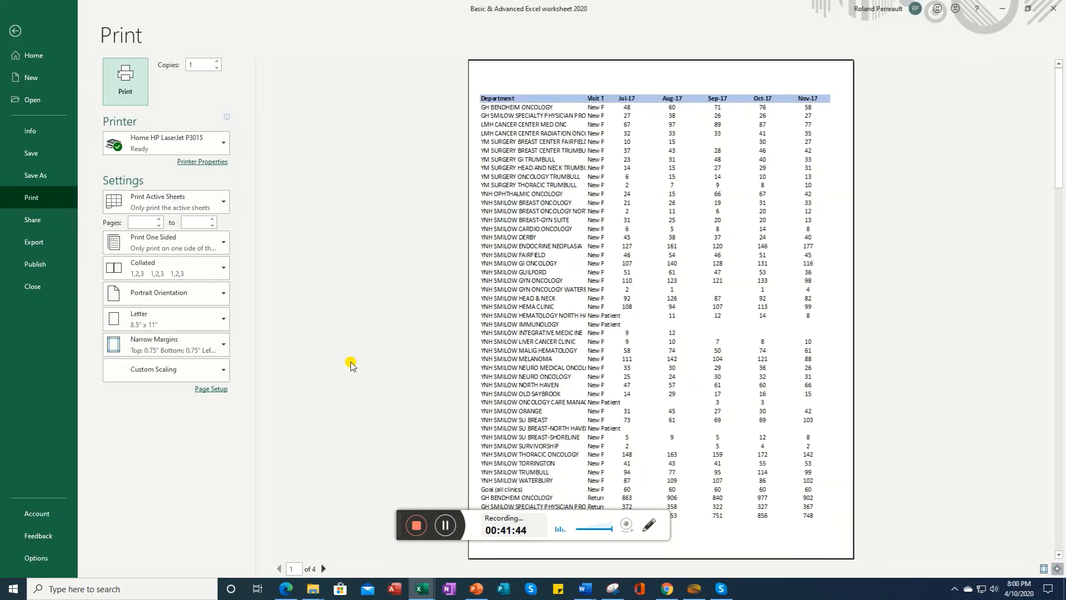
{"action": "left_click", "coordinate": [321, 569]}
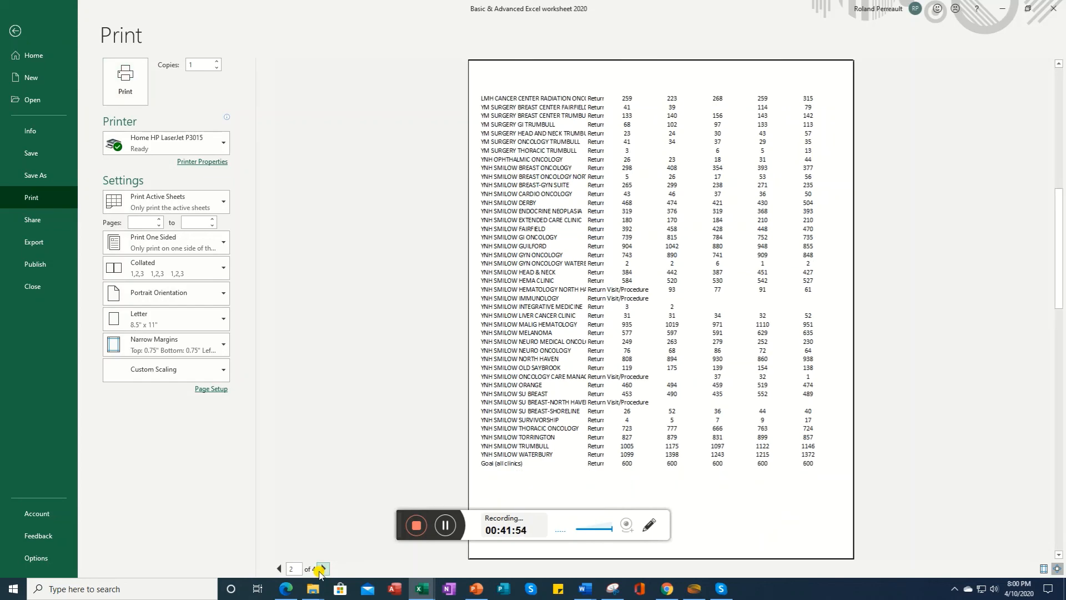
{"action": "left_click", "coordinate": [321, 568]}
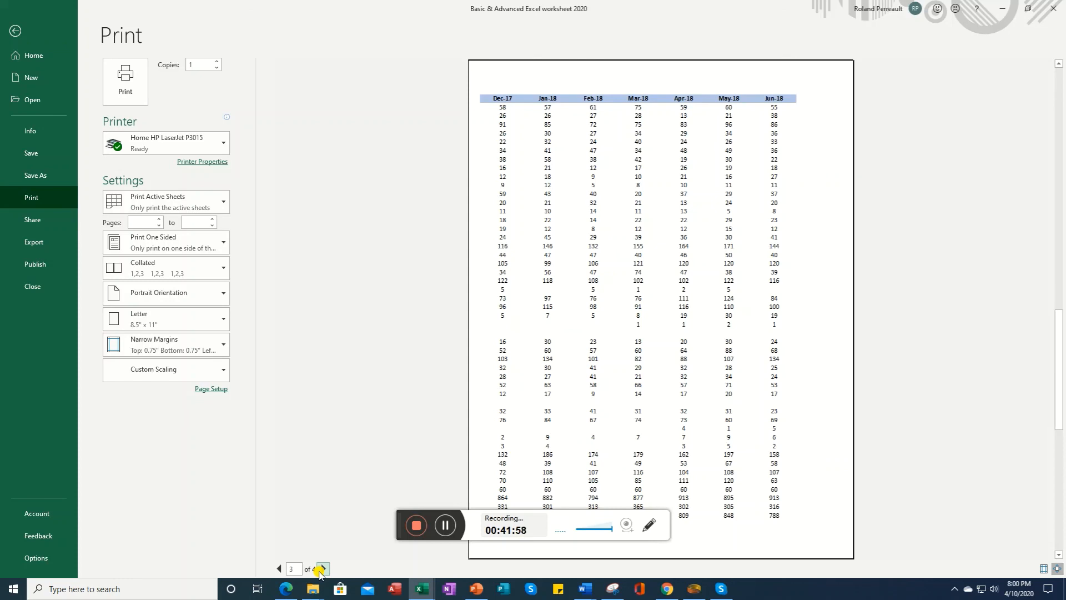
{"action": "left_click", "coordinate": [321, 569]}
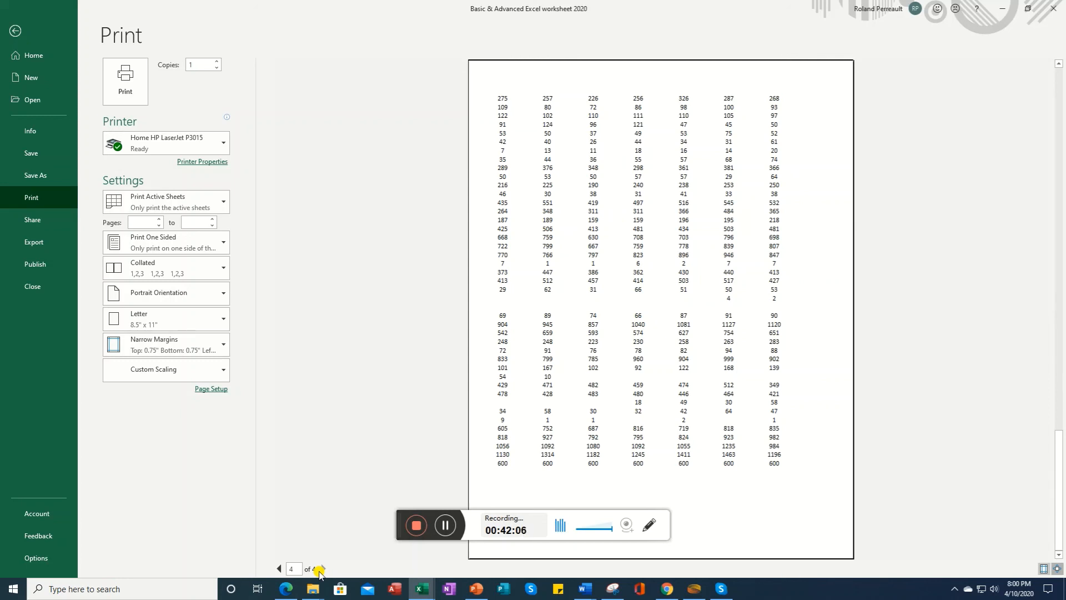
{"action": "left_click", "coordinate": [446, 525]}
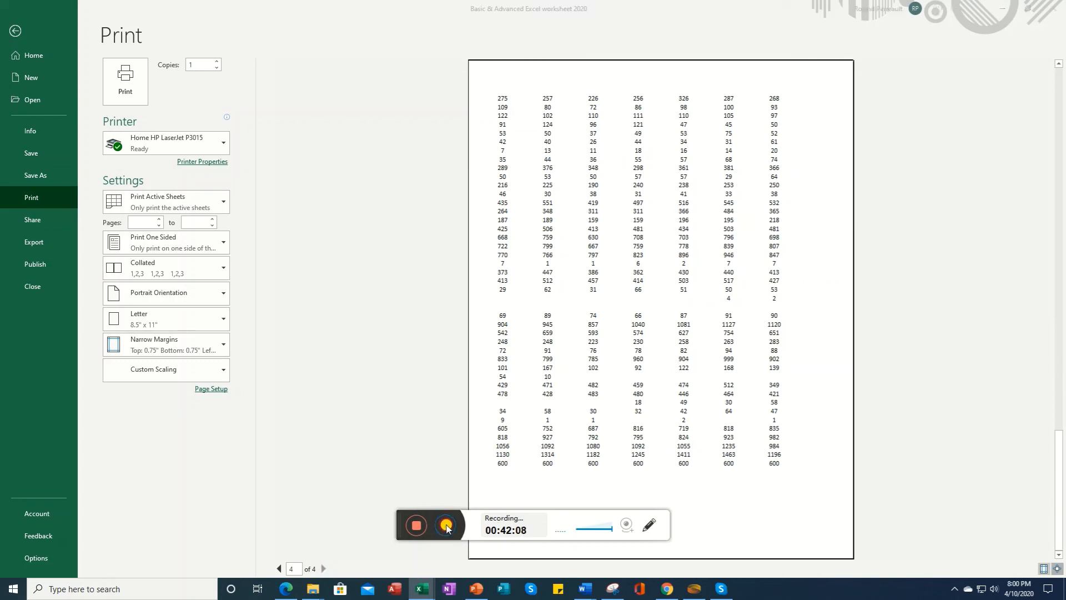
{"action": "left_click", "coordinate": [13, 29]}
{"action": "left_click", "coordinate": [14, 34]}
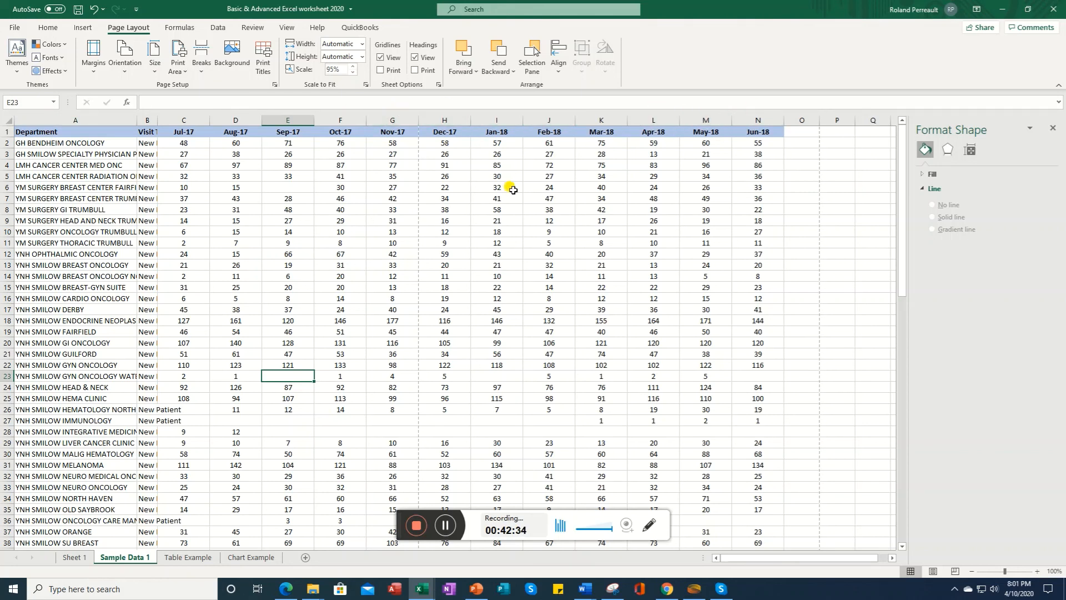
Step: Select the range A1:H92 and set it as the print area
{"action": "left_click_drag", "start_coordinate": [43, 136], "coordinate": [445, 486]}
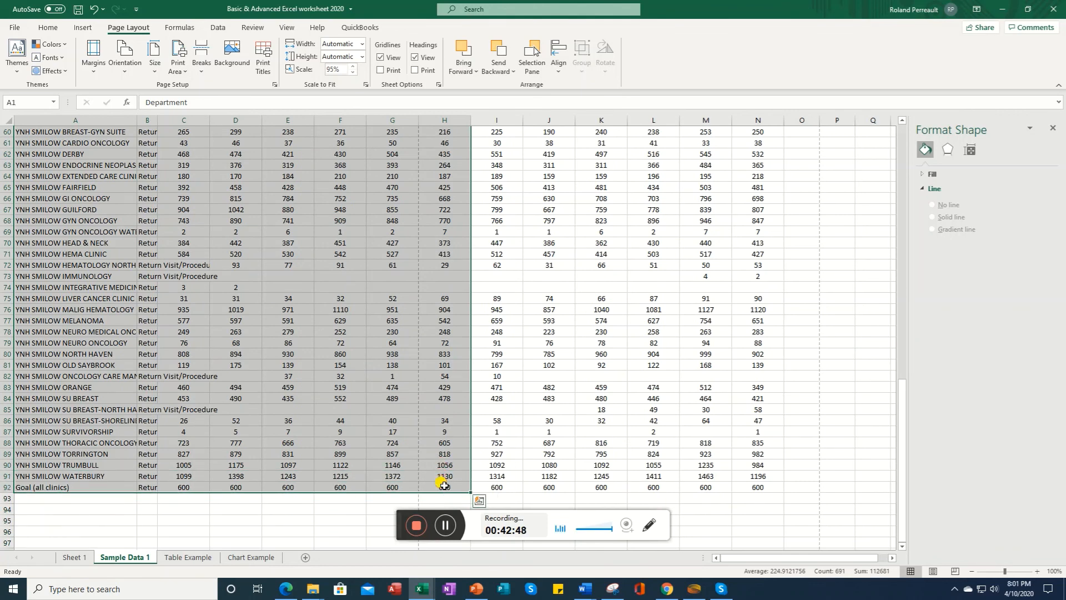
{"action": "left_click", "coordinate": [183, 78]}
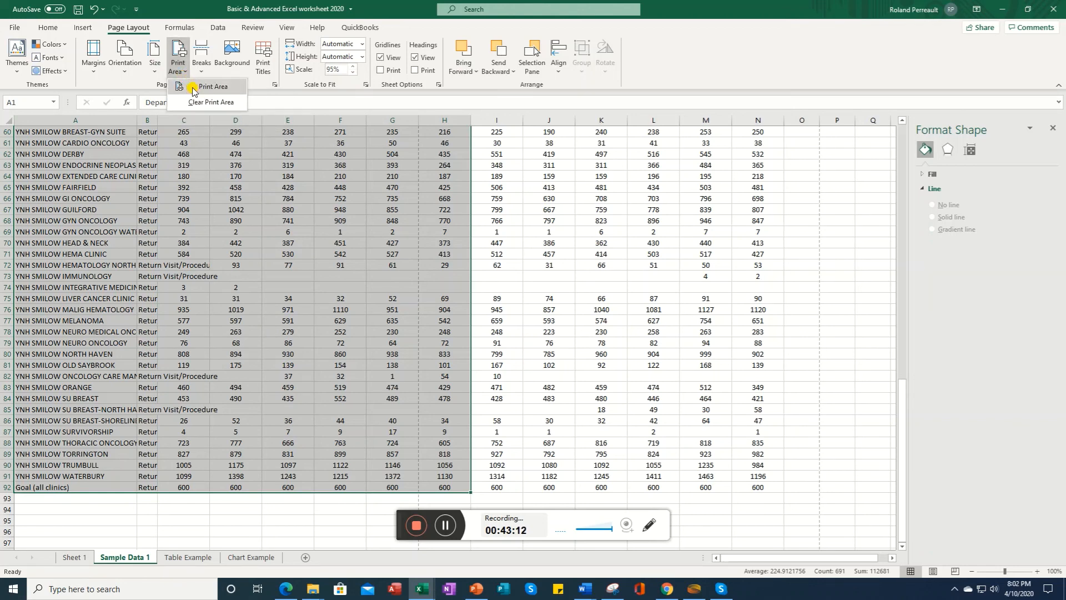
{"action": "left_click", "coordinate": [193, 89]}
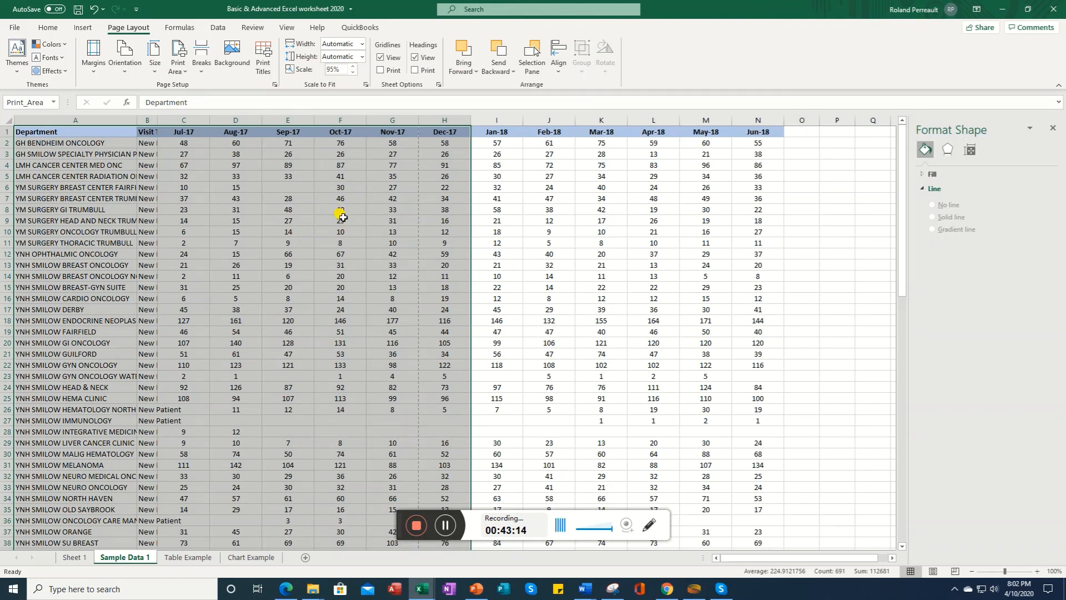
{"action": "left_click", "coordinate": [317, 207]}
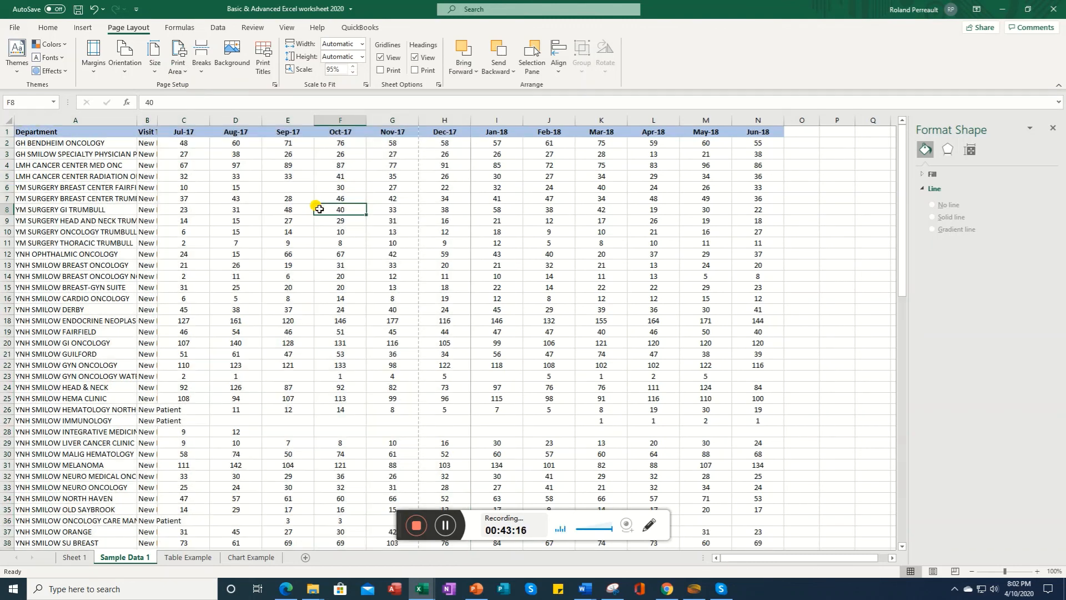
Step: Open the print settings and set the printout to Print Selection
{"action": "left_click", "coordinate": [13, 29]}
{"action": "left_click", "coordinate": [42, 200]}
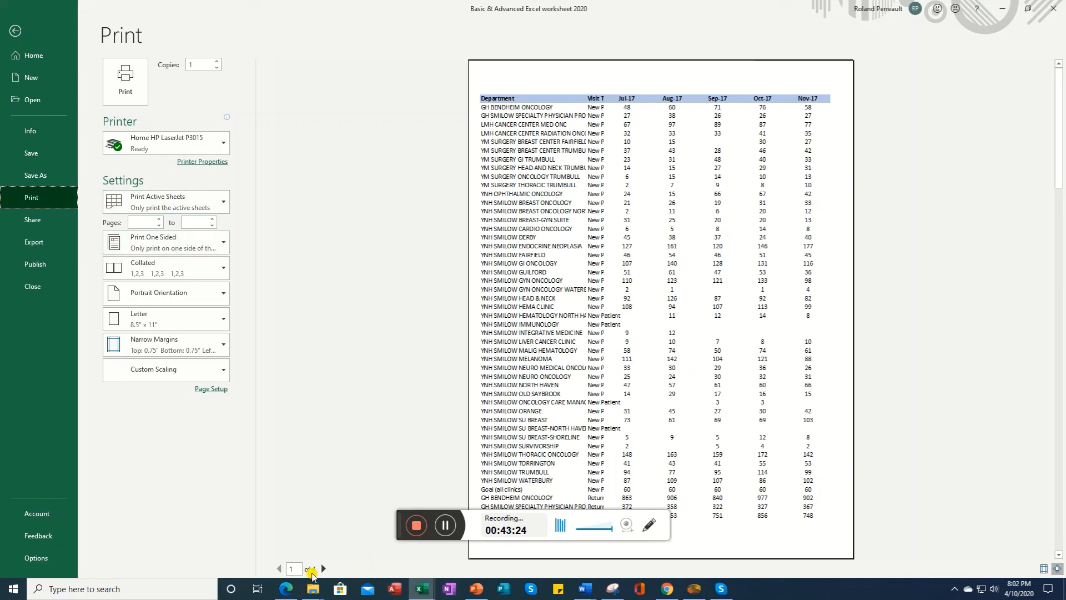
{"action": "left_click", "coordinate": [220, 205]}
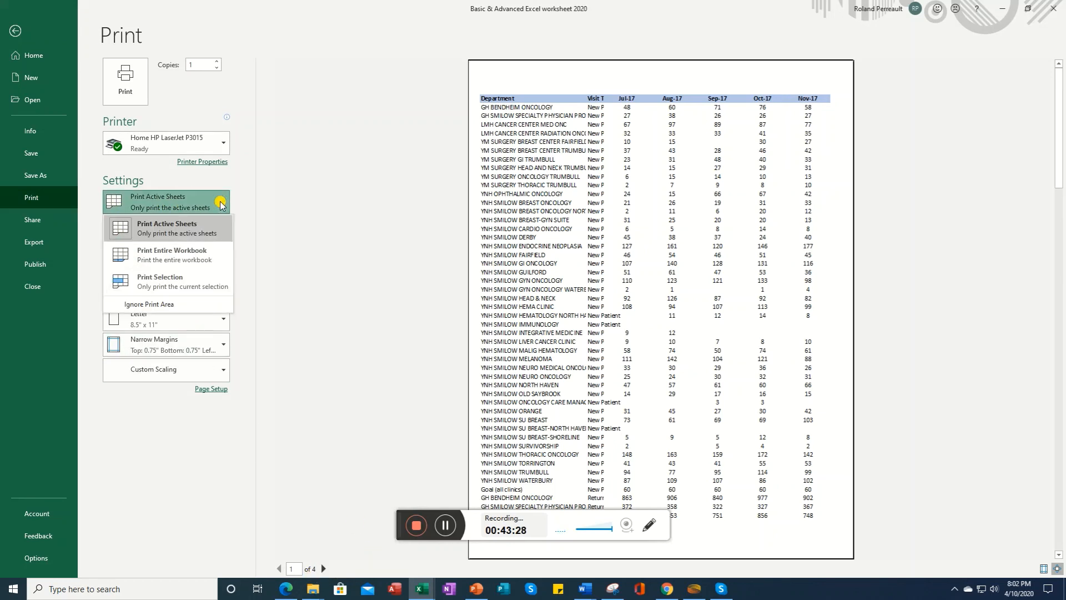
{"action": "left_click", "coordinate": [188, 286]}
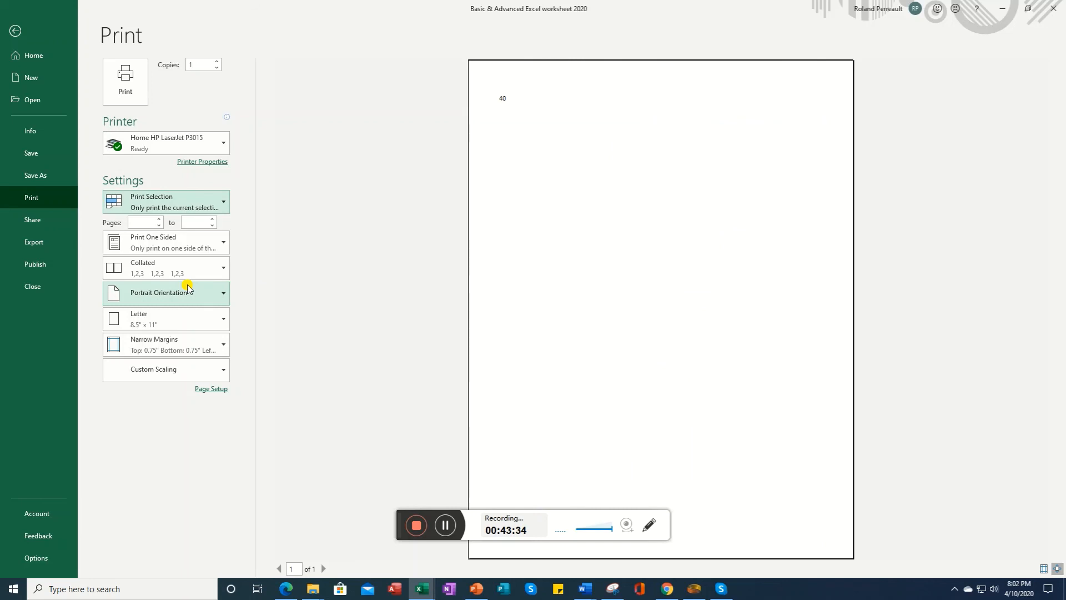
{"action": "left_click", "coordinate": [218, 204]}
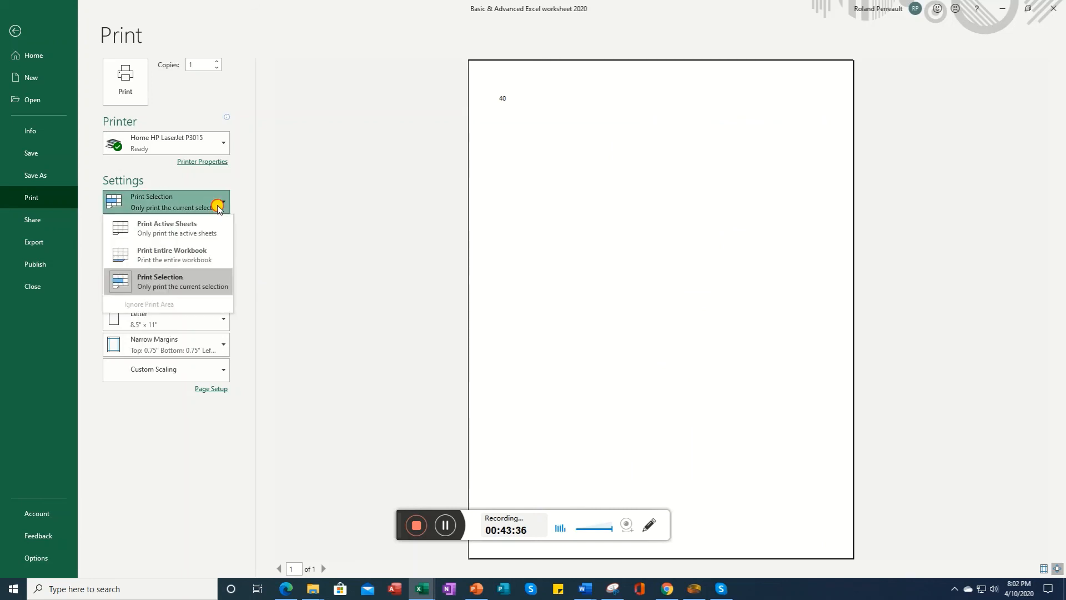
{"action": "left_click", "coordinate": [343, 238]}
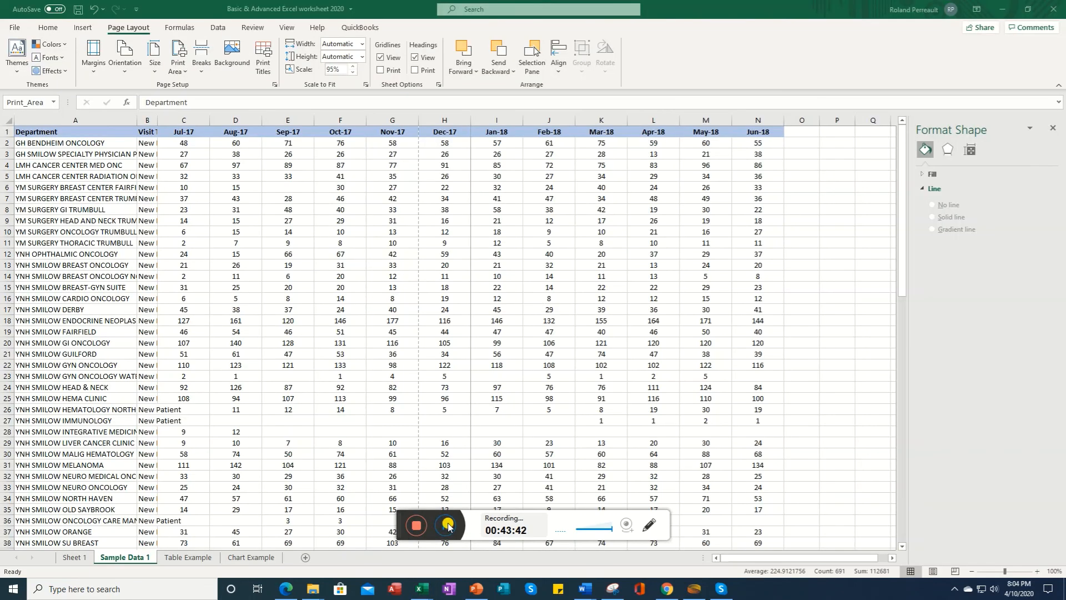
Step: Select the print-area range and preview its printout, paging forward to the last page and back to the first
{"action": "left_click", "coordinate": [31, 131]}
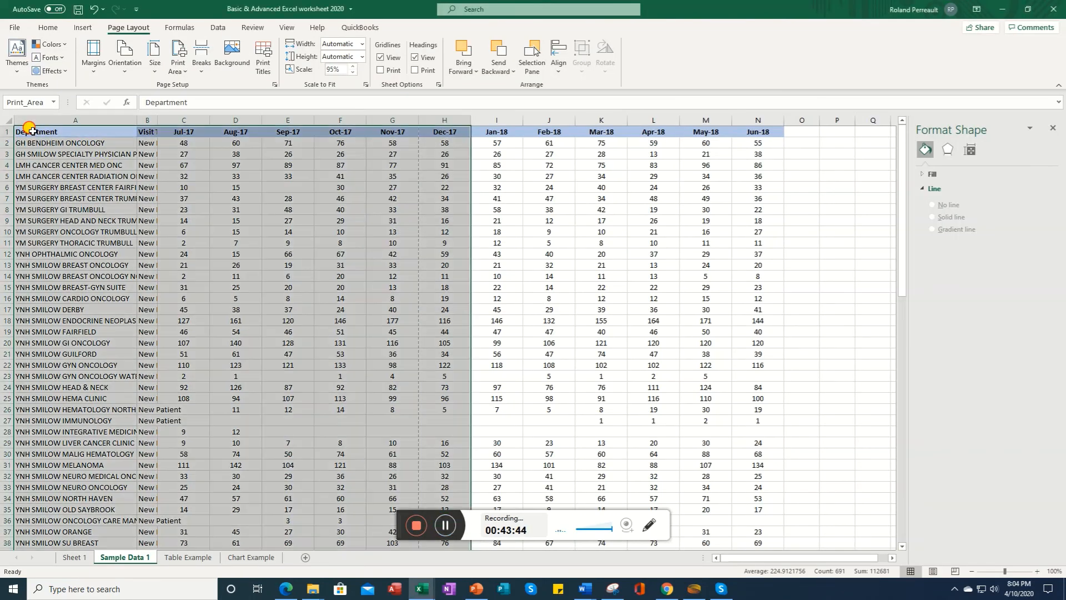
{"action": "left_click", "coordinate": [12, 28]}
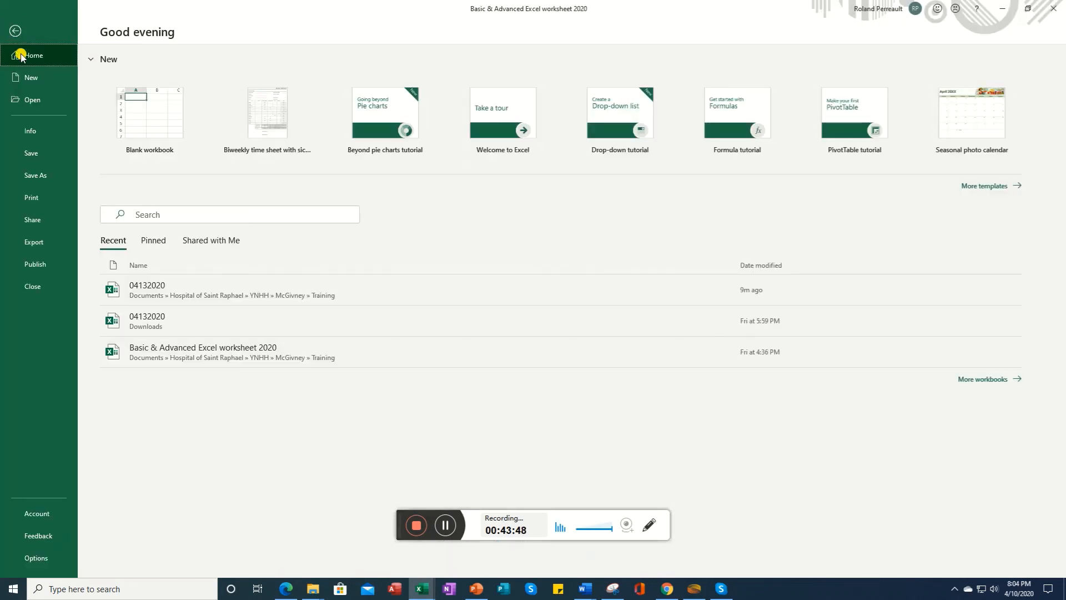
{"action": "left_click", "coordinate": [31, 199]}
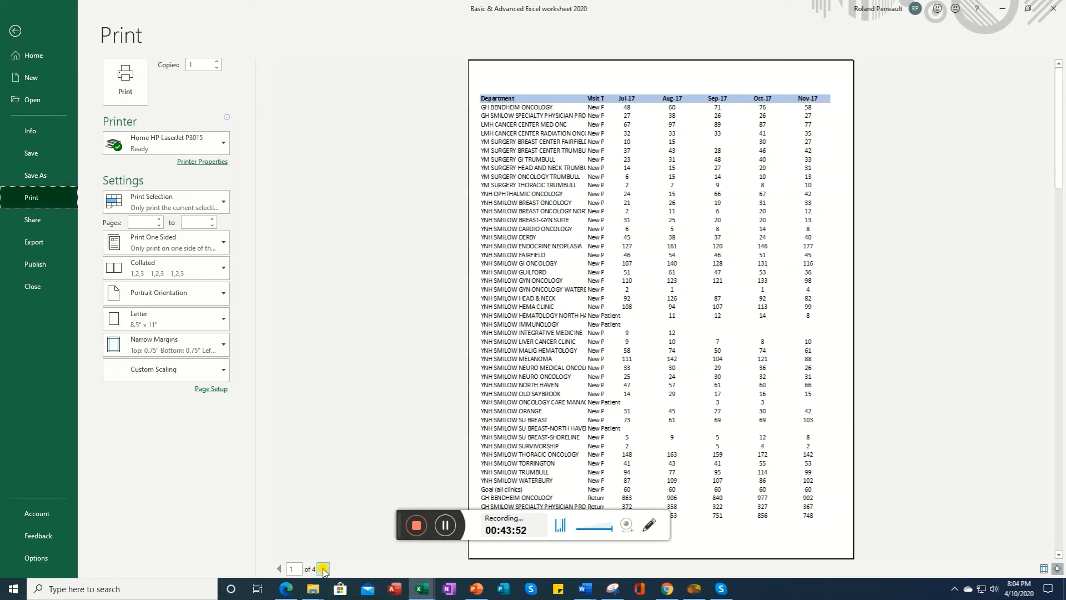
{"action": "left_click", "coordinate": [325, 568]}
{"action": "left_click", "coordinate": [325, 568]}
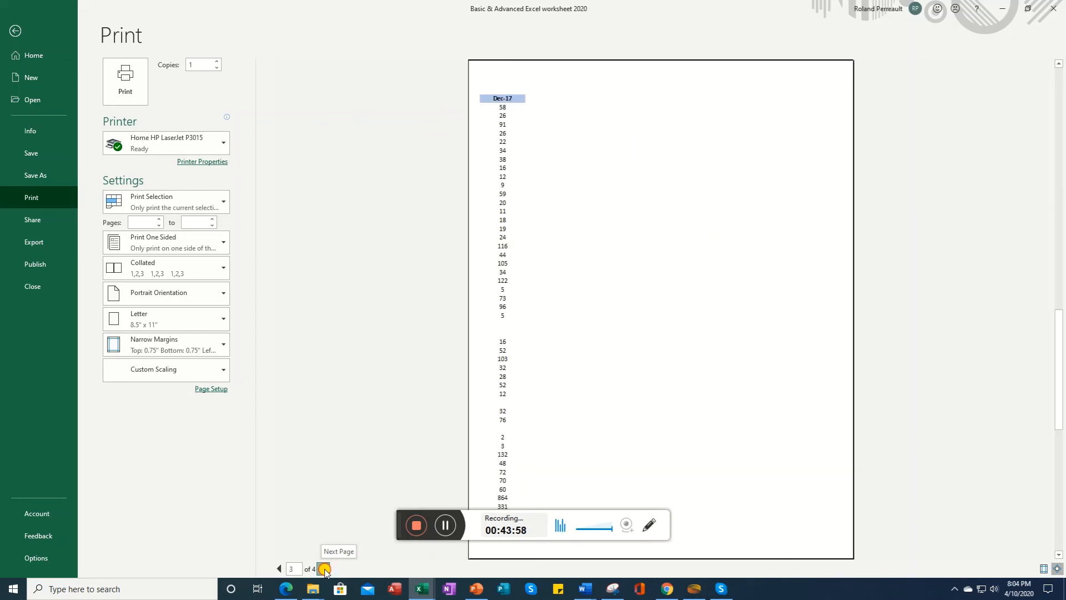
{"action": "left_click", "coordinate": [325, 569]}
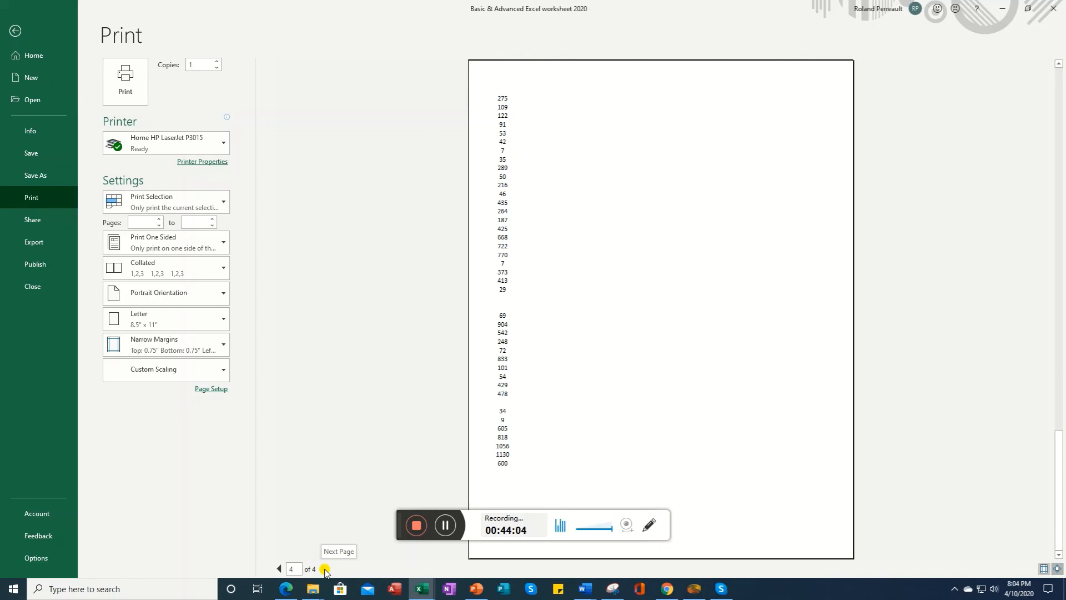
{"action": "left_click", "coordinate": [279, 569]}
{"action": "left_click", "coordinate": [279, 569]}
{"action": "left_click", "coordinate": [280, 569]}
{"action": "left_click", "coordinate": [279, 570]}
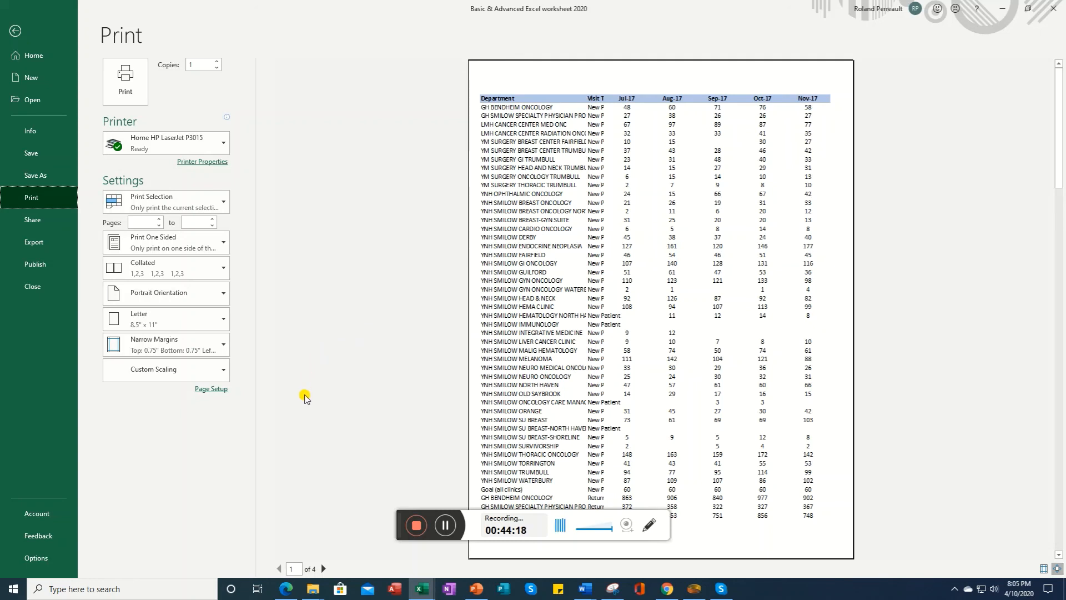
Step: Try Fit All Rows on One Page and Fit Sheet on One Page scaling, settle on Fit All Columns on One Page, and page through the preview
{"action": "left_click", "coordinate": [222, 373]}
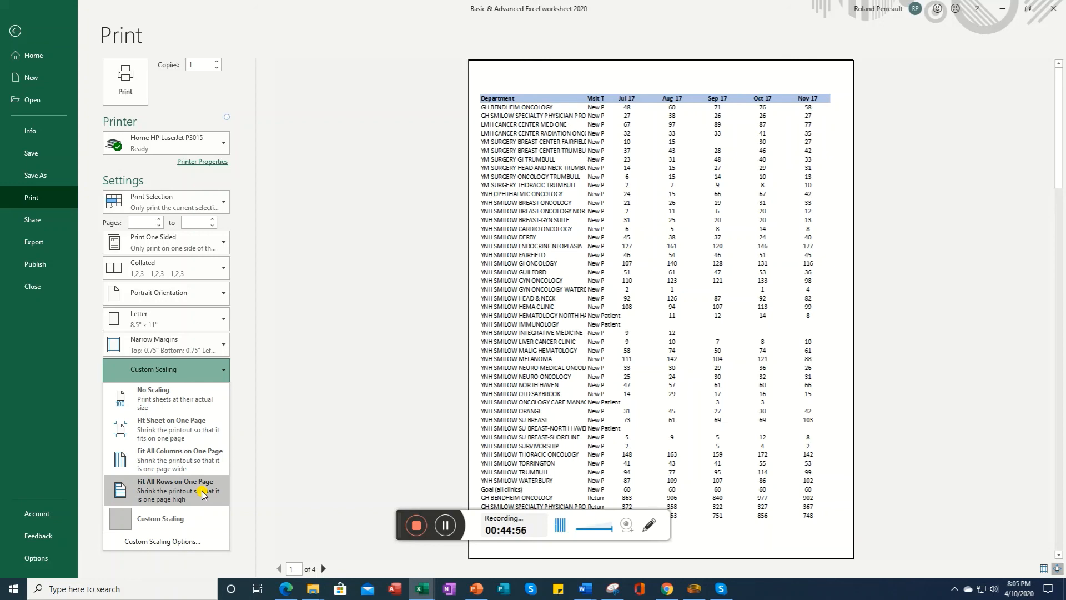
{"action": "left_click", "coordinate": [163, 490]}
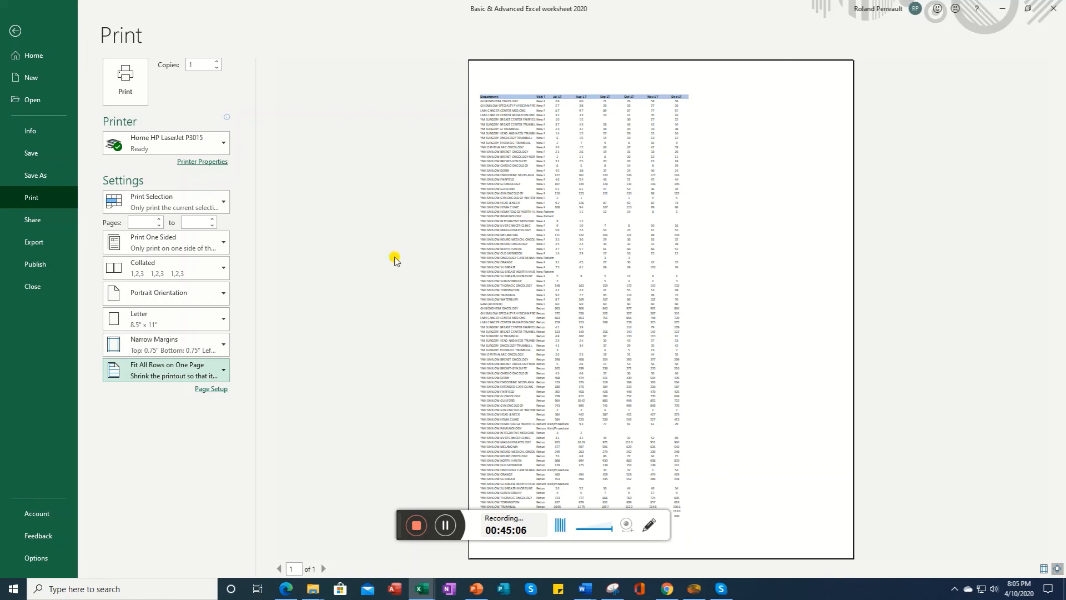
{"action": "left_click", "coordinate": [221, 371]}
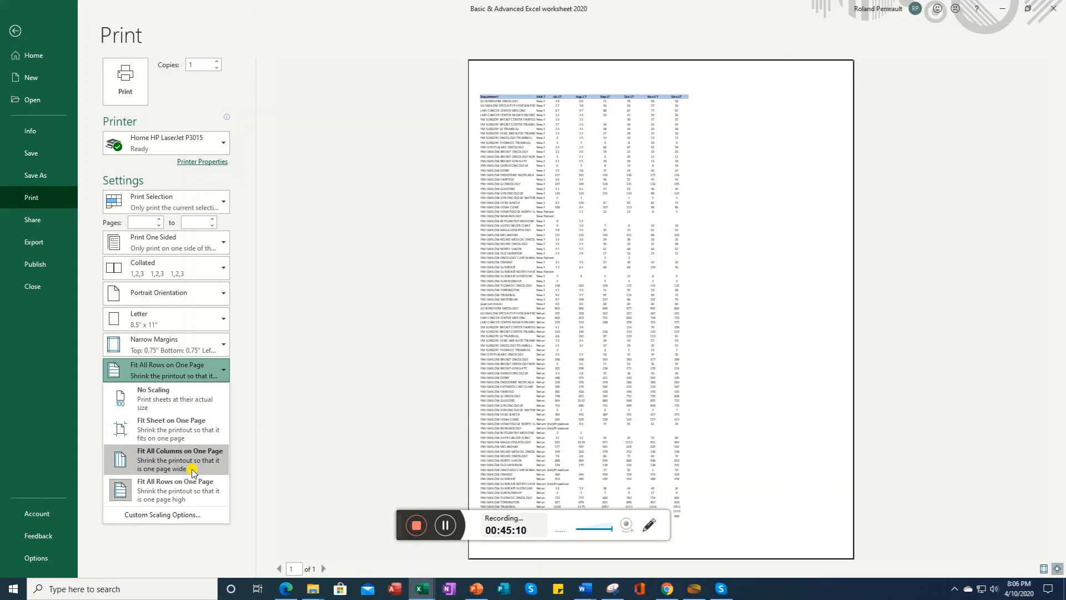
{"action": "left_click", "coordinate": [189, 430]}
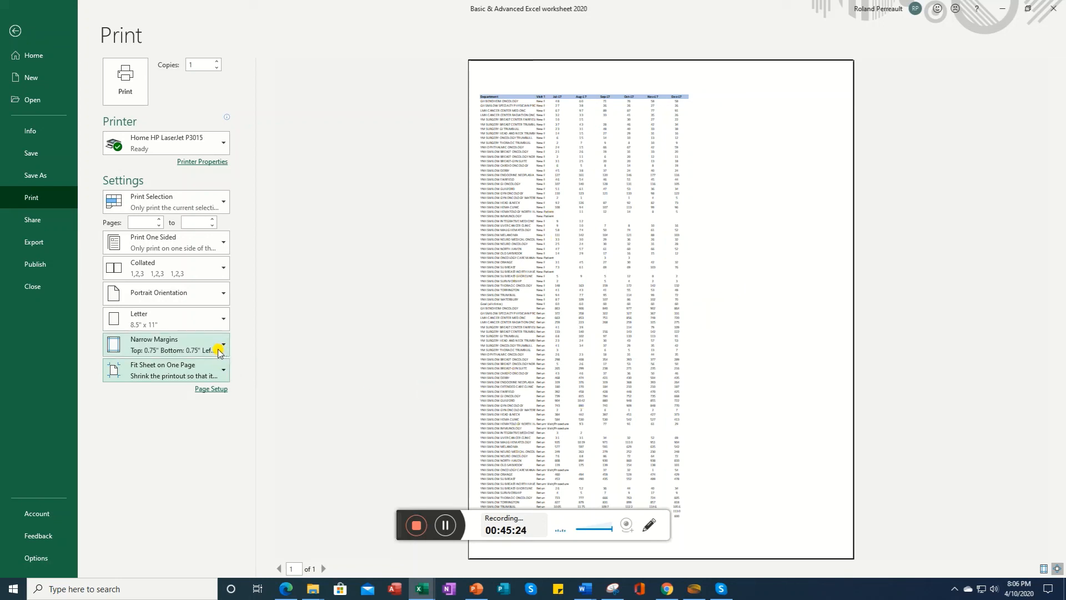
{"action": "left_click", "coordinate": [222, 371]}
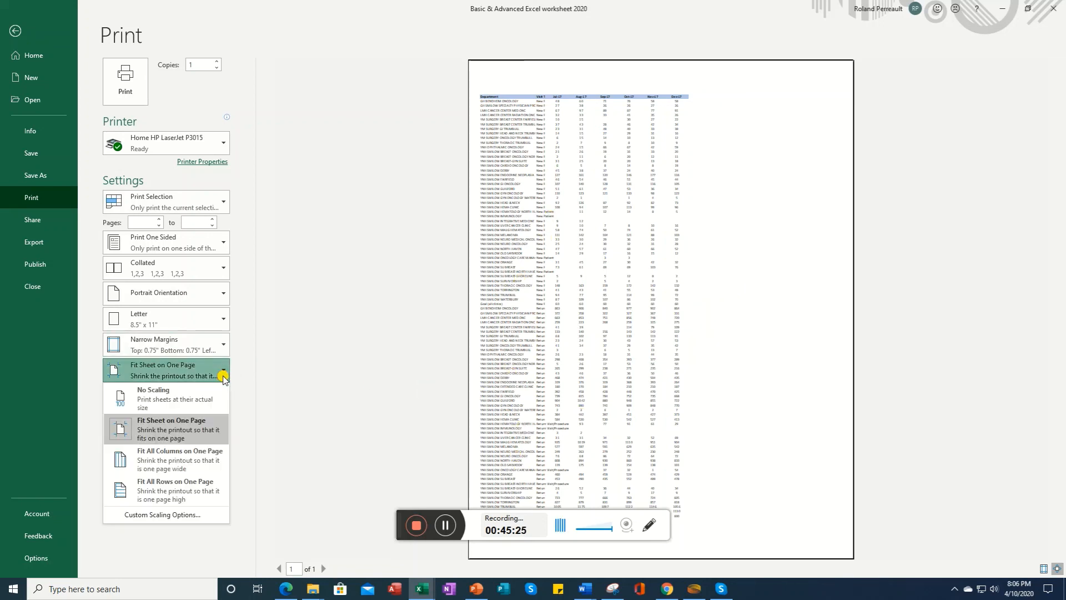
{"action": "left_click", "coordinate": [181, 461]}
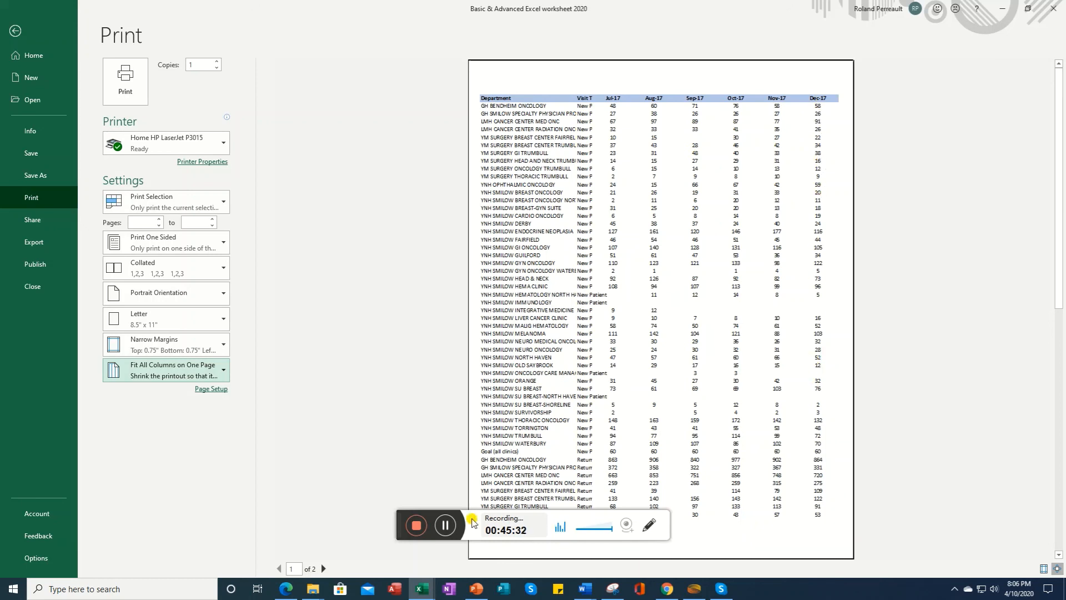
{"action": "left_click", "coordinate": [324, 569]}
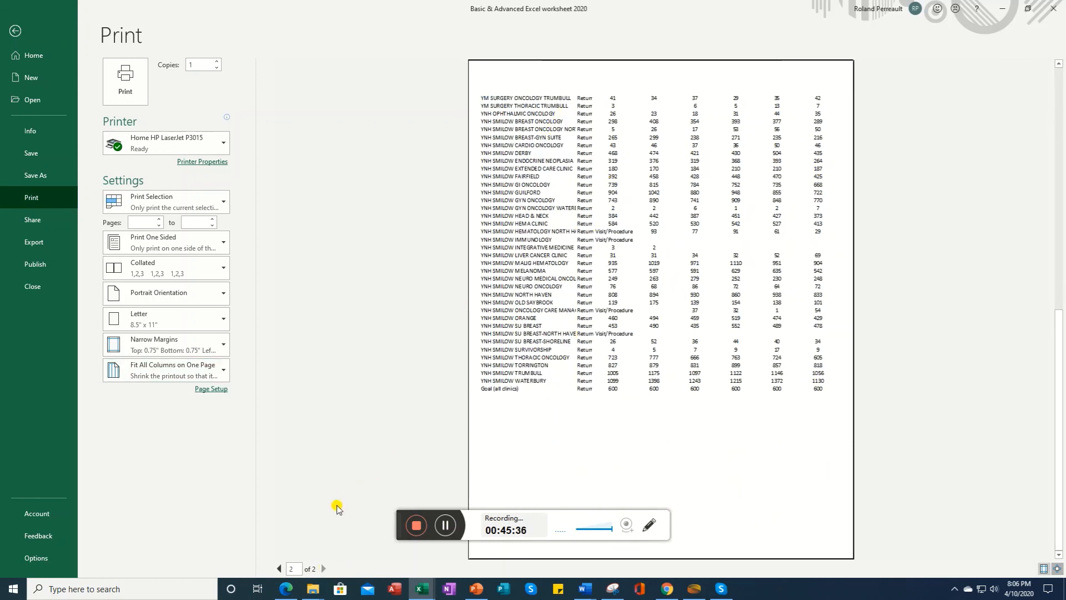
{"action": "left_click", "coordinate": [277, 568]}
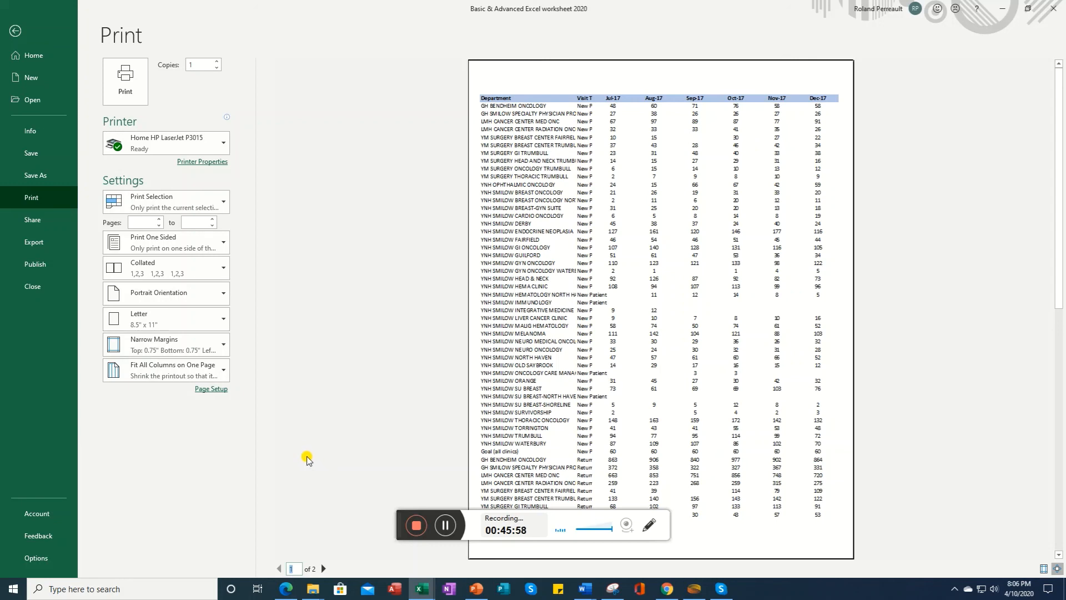
Step: Open Page Setup and create a custom centre header reading "Smilow New and Return by Month"
{"action": "left_click", "coordinate": [213, 390]}
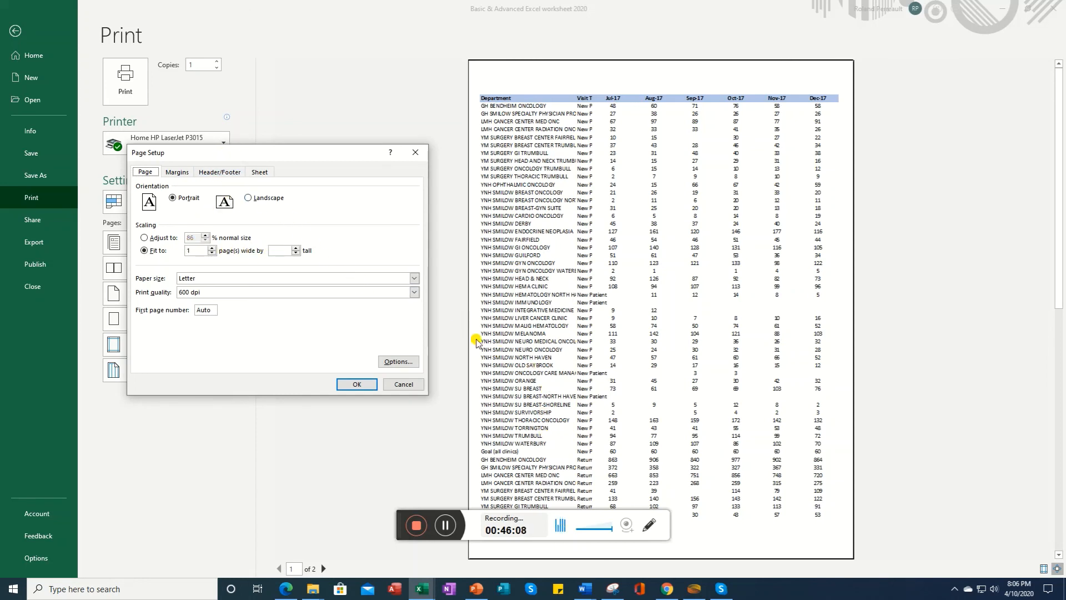
{"action": "left_click", "coordinate": [177, 172]}
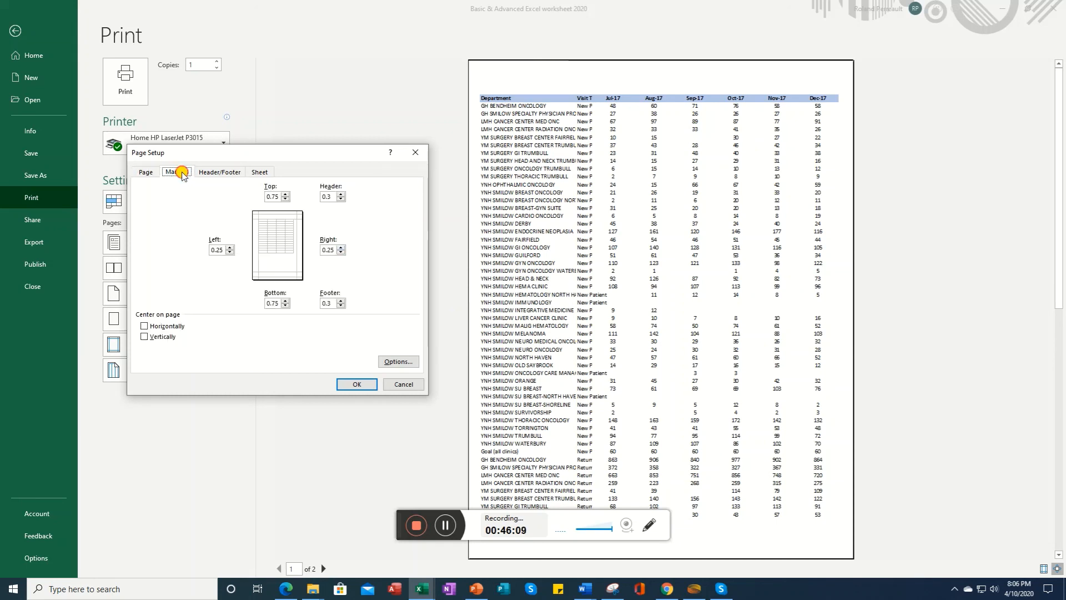
{"action": "left_click", "coordinate": [224, 174]}
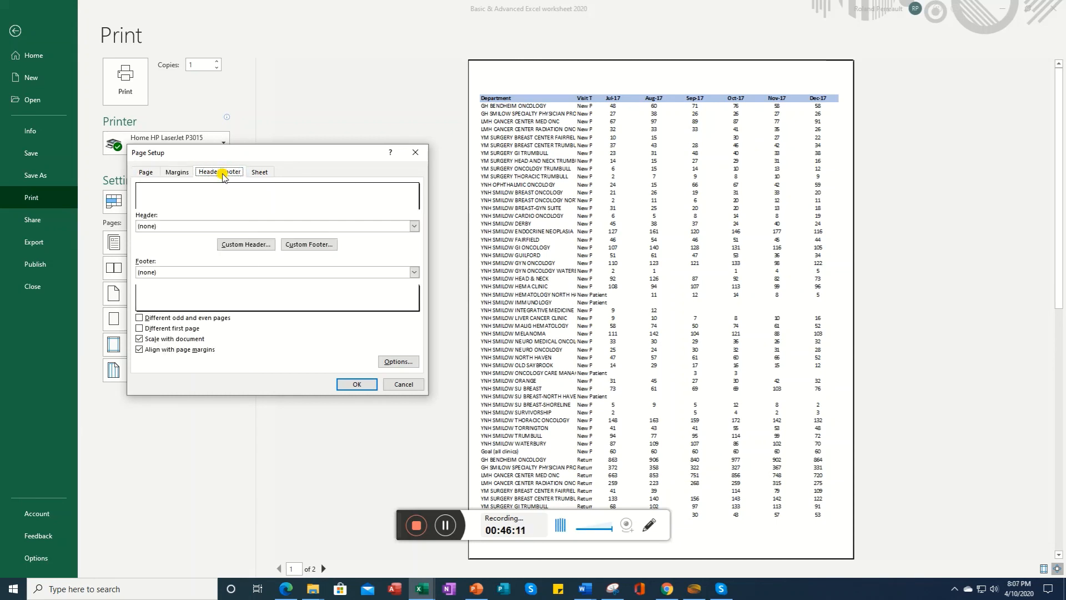
{"action": "left_click", "coordinate": [247, 245]}
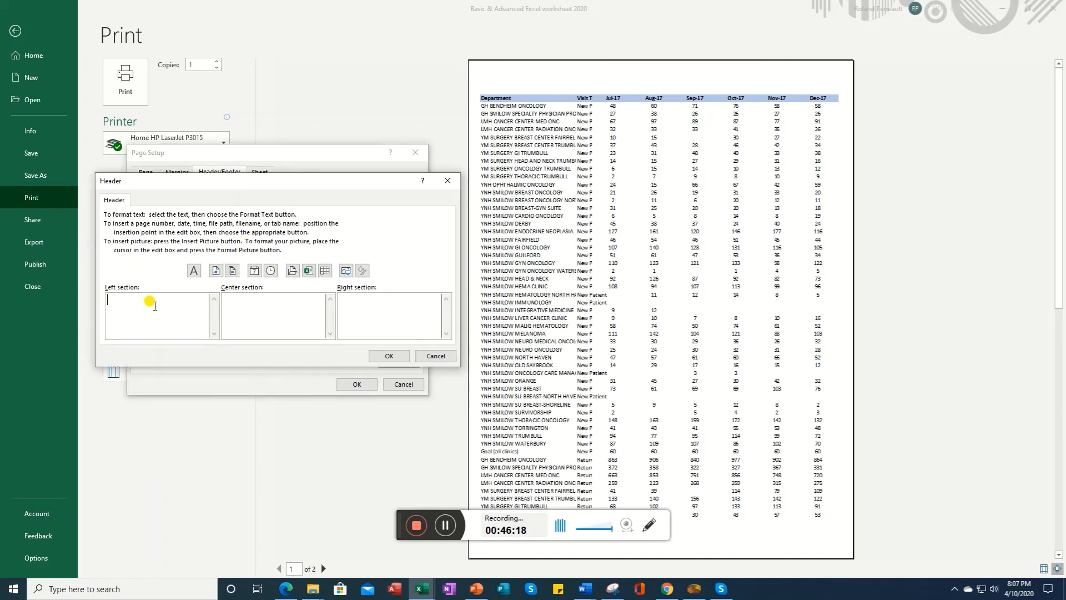
{"action": "left_click", "coordinate": [272, 304]}
{"action": "left_click", "coordinate": [378, 304]}
{"action": "type", "text": "ow New and REtu"}
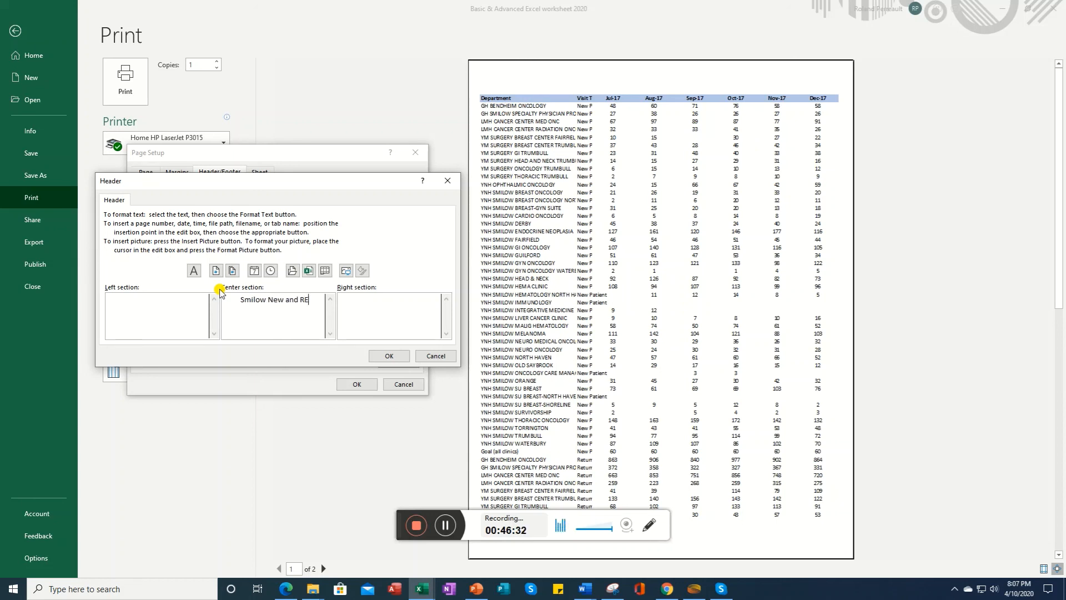
{"action": "key", "text": "BackSpace"}
{"action": "key", "text": "BackSpace"}
{"action": "key", "text": "BackSpace"}
{"action": "type", "text": "eturn "}
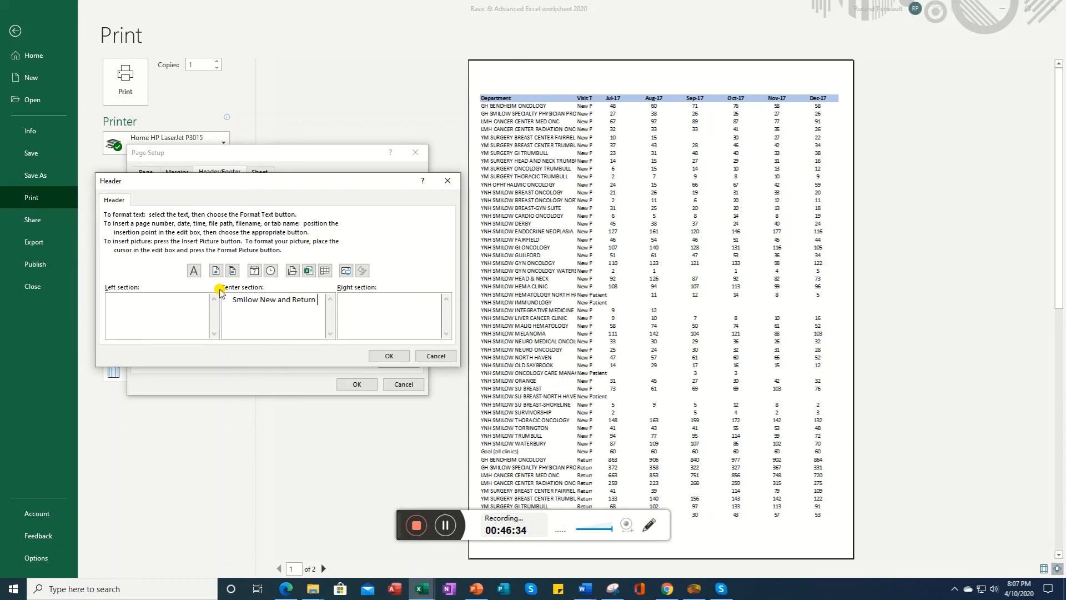
{"action": "type", "text": "by Month"}
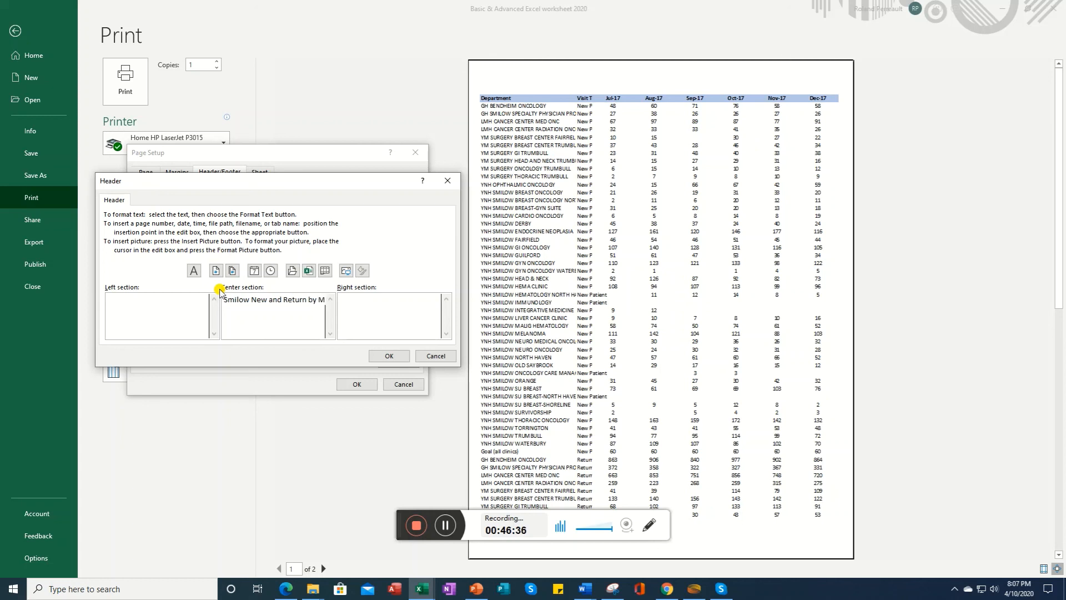
{"action": "left_click", "coordinate": [389, 356]}
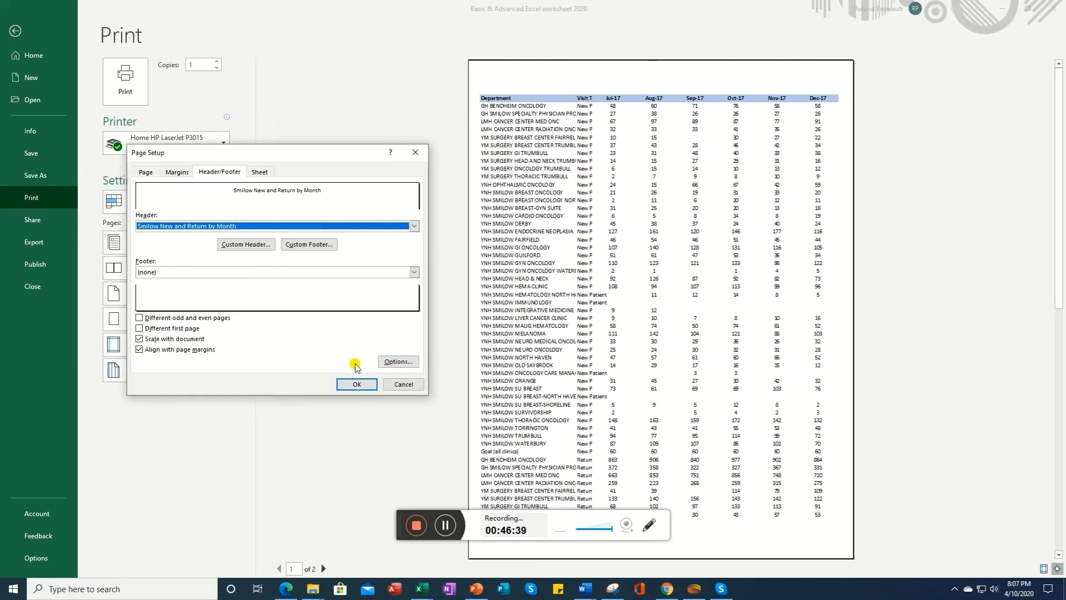
Step: Add a custom left footer reading "Printed:" followed by the inserted current date, and apply the page setup
{"action": "left_click", "coordinate": [318, 245]}
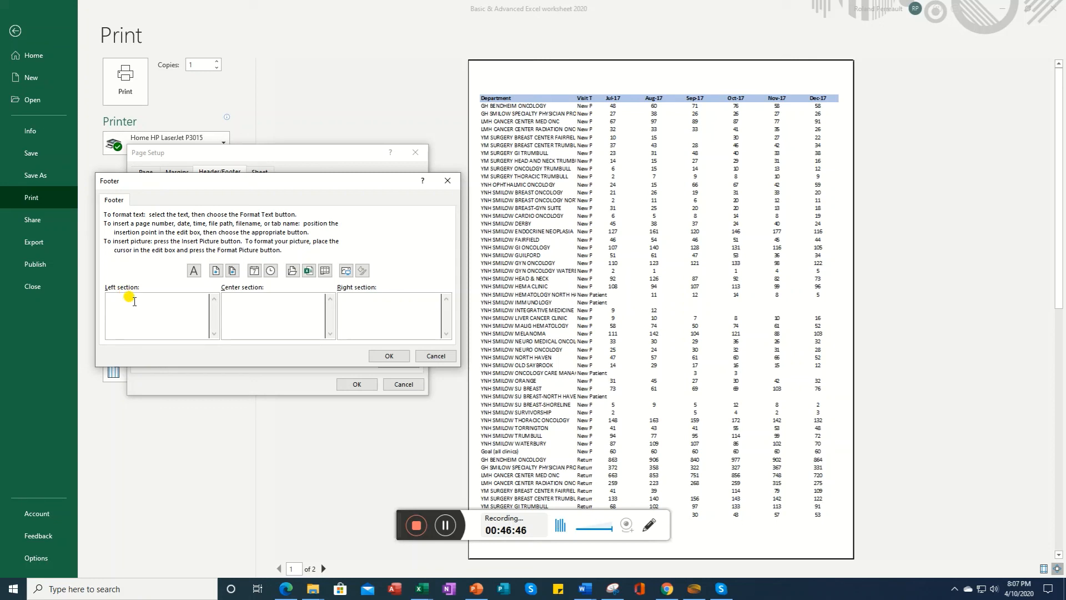
{"action": "left_click", "coordinate": [254, 271]}
{"action": "left_click", "coordinate": [388, 356]}
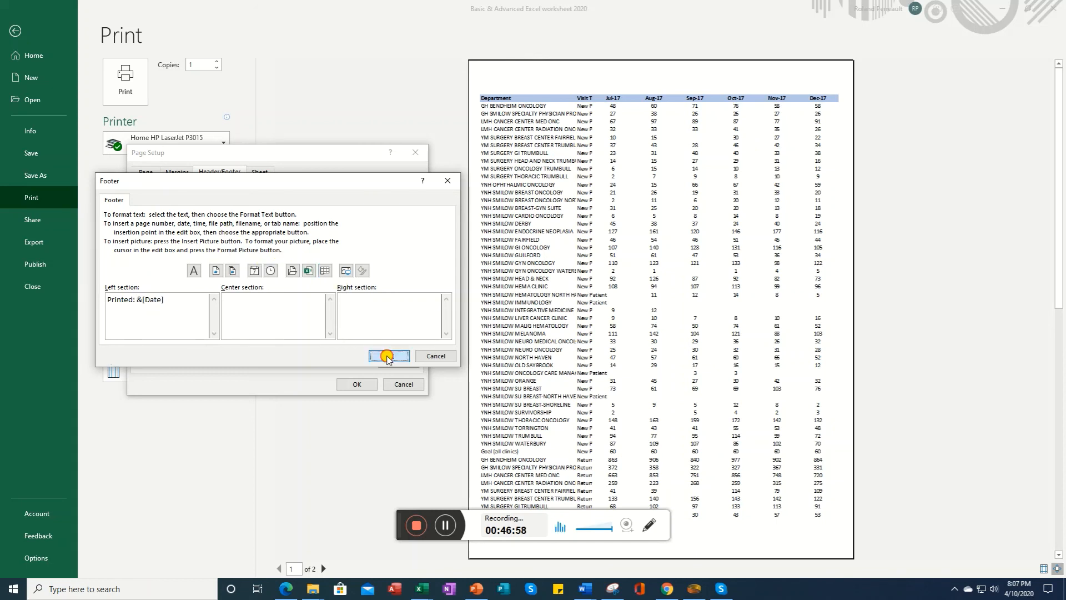
{"action": "left_click", "coordinate": [544, 524]}
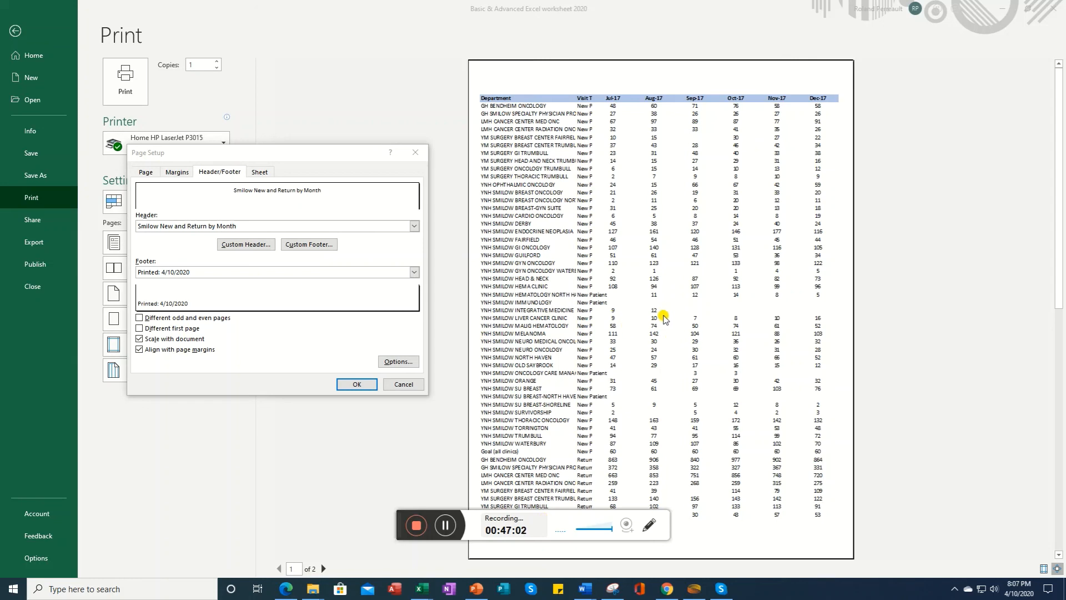
{"action": "left_click", "coordinate": [353, 384]}
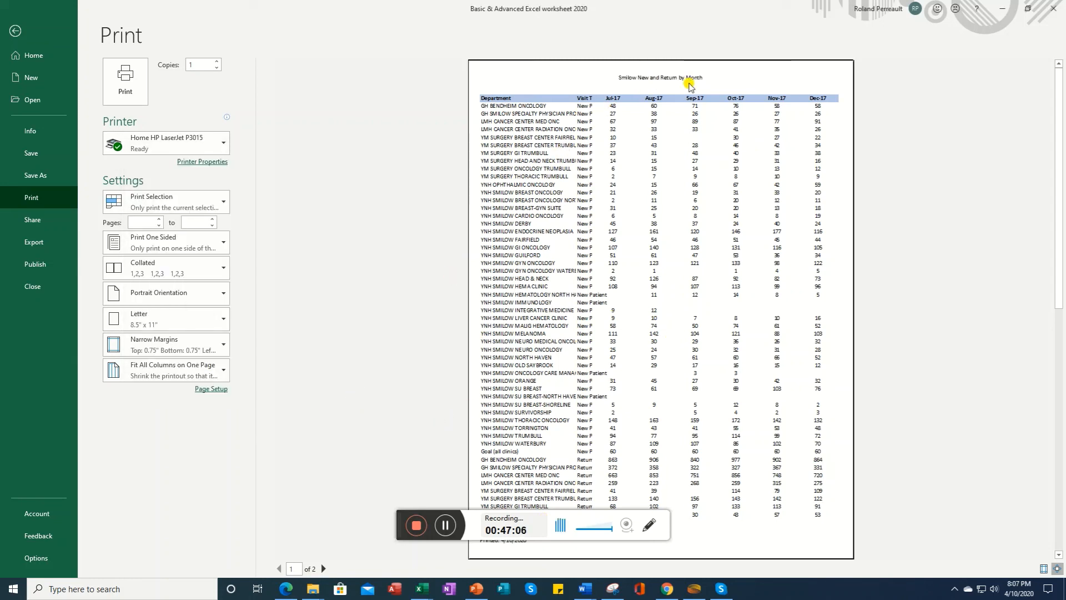
Step: Review the Page Setup margin, header/footer and sheet settings, and page forward to the second preview page
{"action": "left_click", "coordinate": [211, 388]}
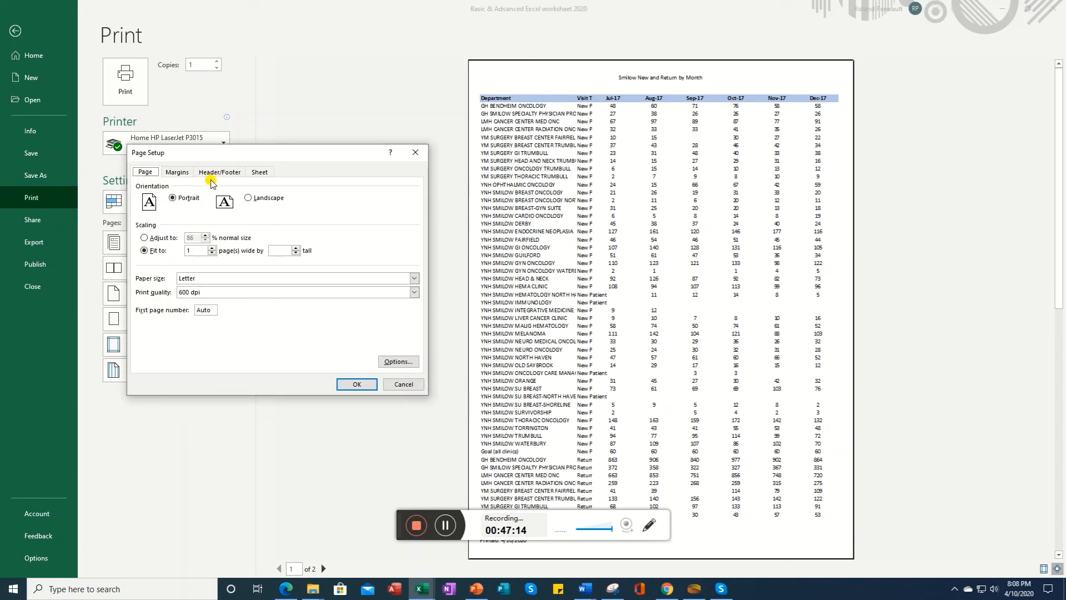
{"action": "left_click", "coordinate": [176, 172]}
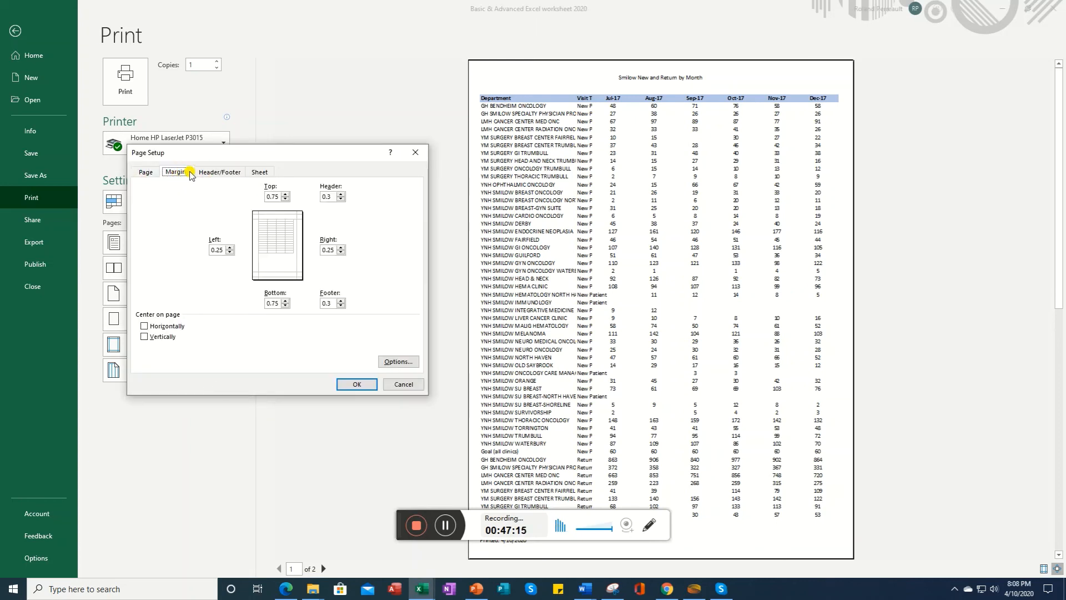
{"action": "left_click", "coordinate": [221, 174]}
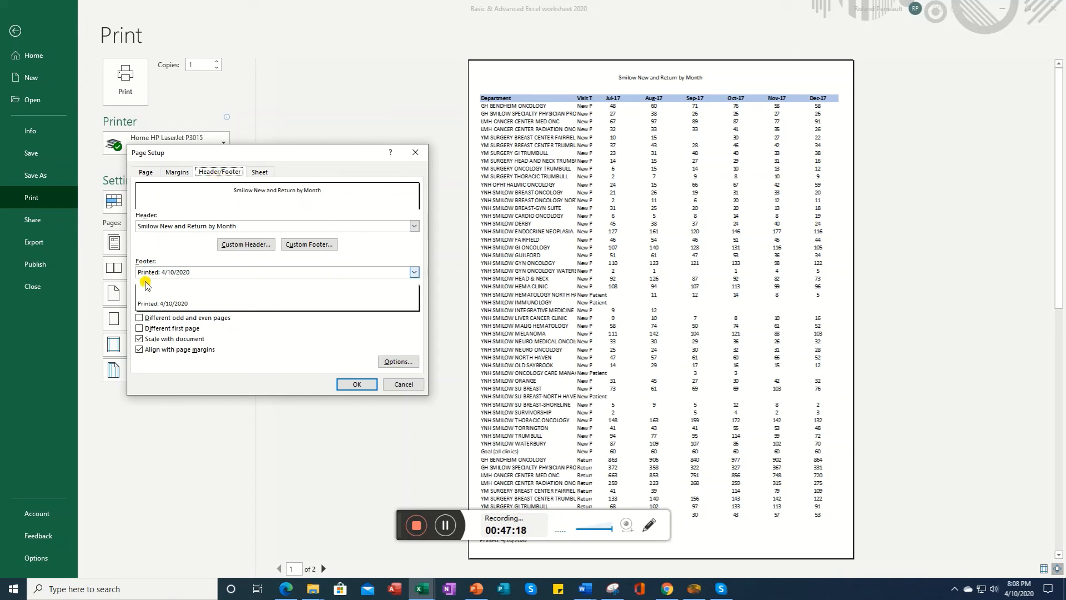
{"action": "left_click", "coordinate": [261, 176]}
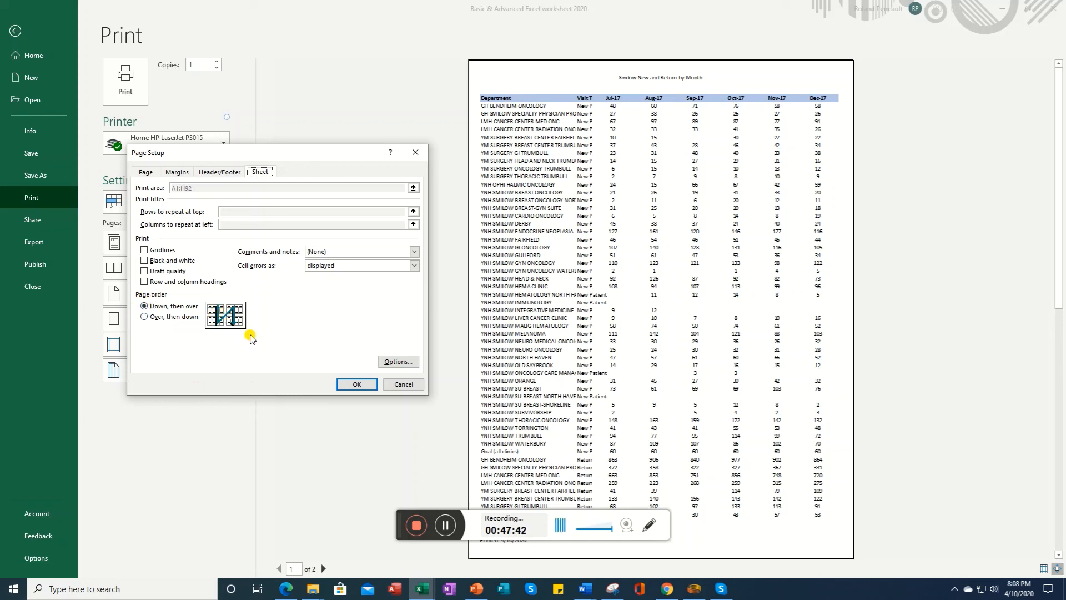
{"action": "left_click", "coordinate": [354, 387]}
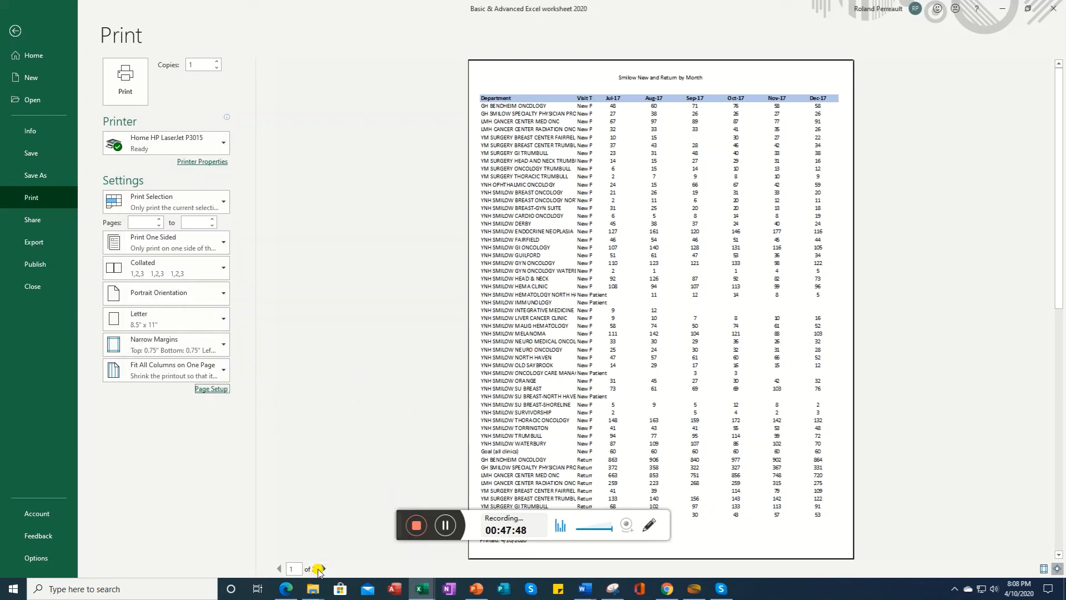
{"action": "left_click", "coordinate": [323, 568]}
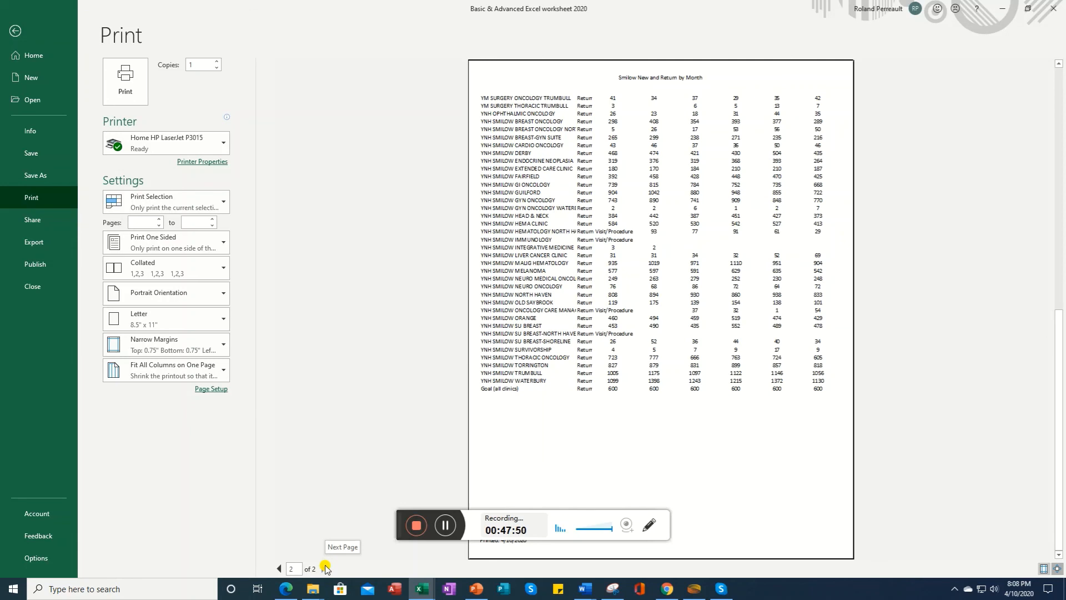